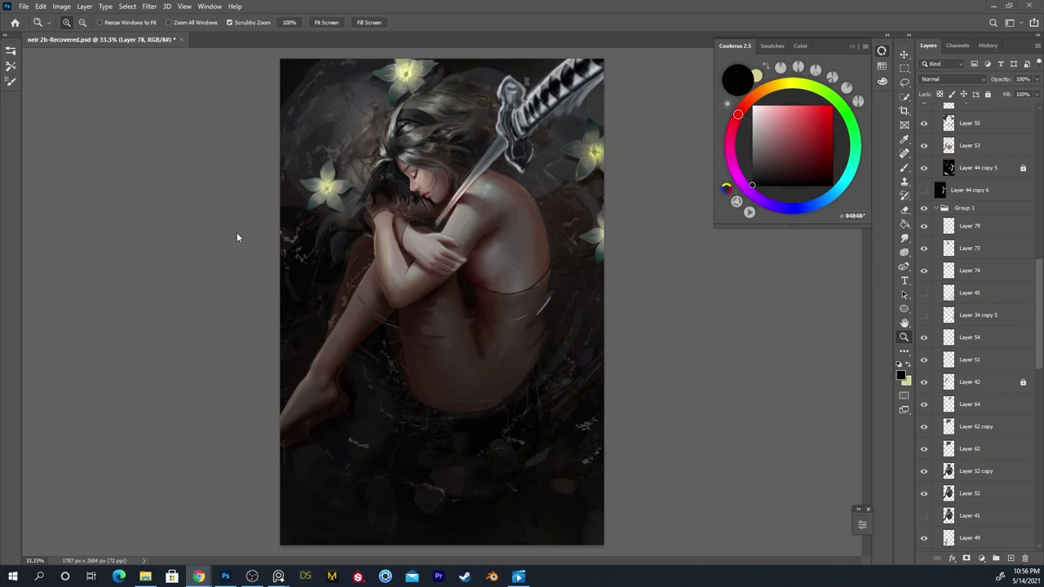
Subtract the head, arms and torso from the figure selection with the Lasso, keeping only the legs and hips selected
click(127, 278)
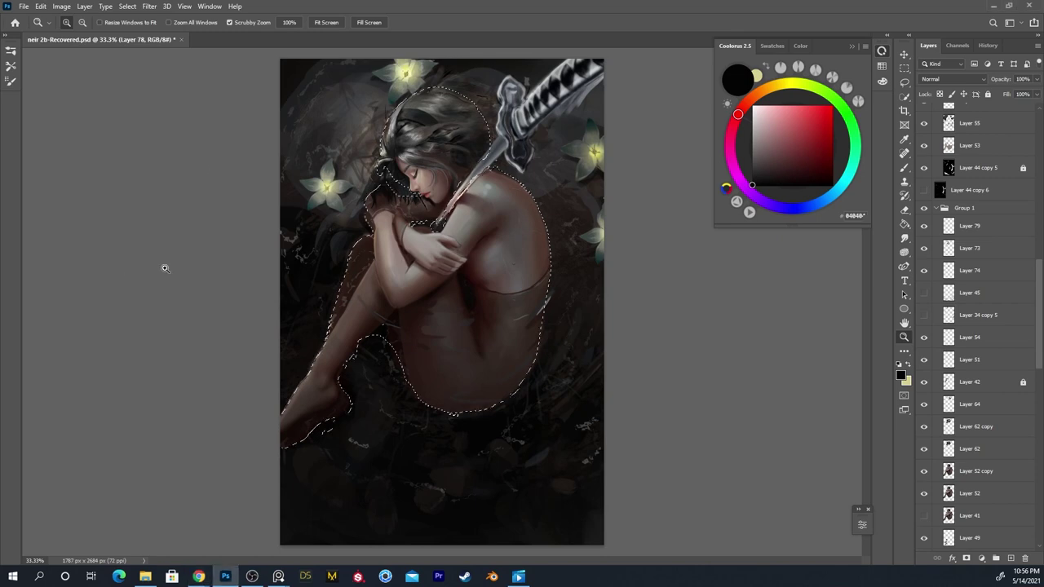
key(l)
key(alt)
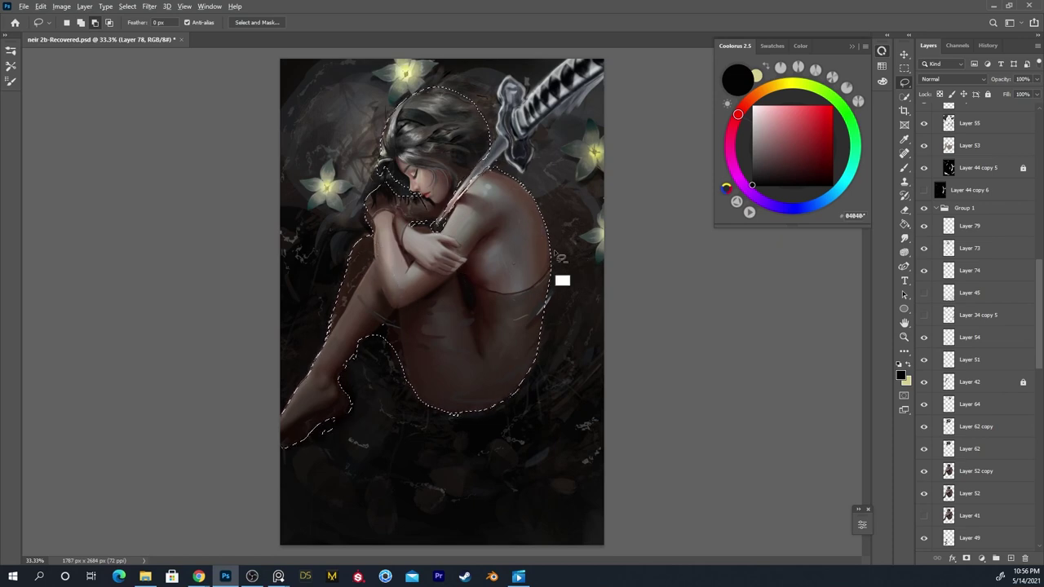
mouse_move(364, 211)
mouse_down()
mouse_move(594, 126)
mouse_move(598, 289)
mouse_up()
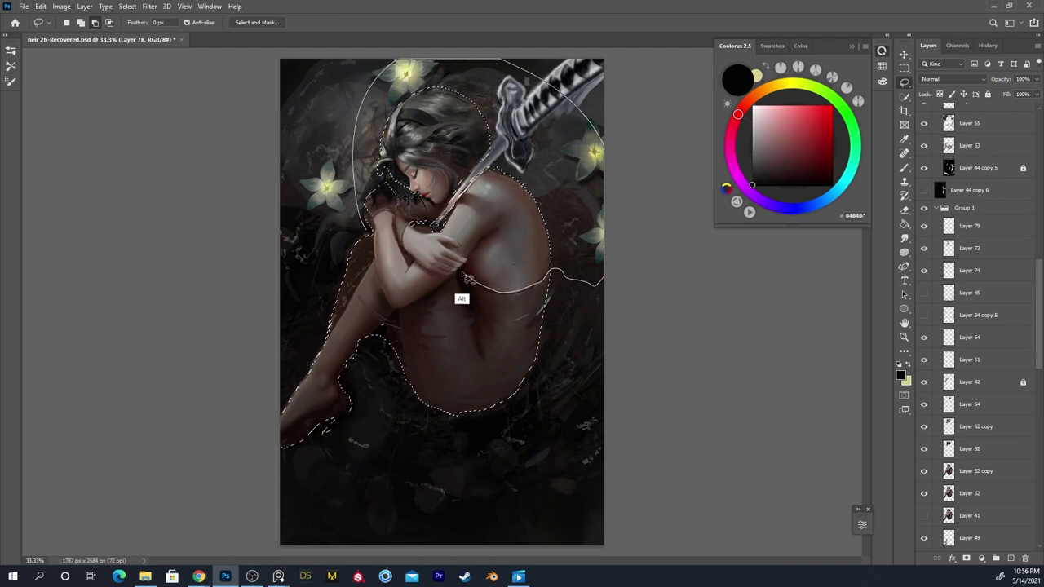
drag(373, 255, 376, 235)
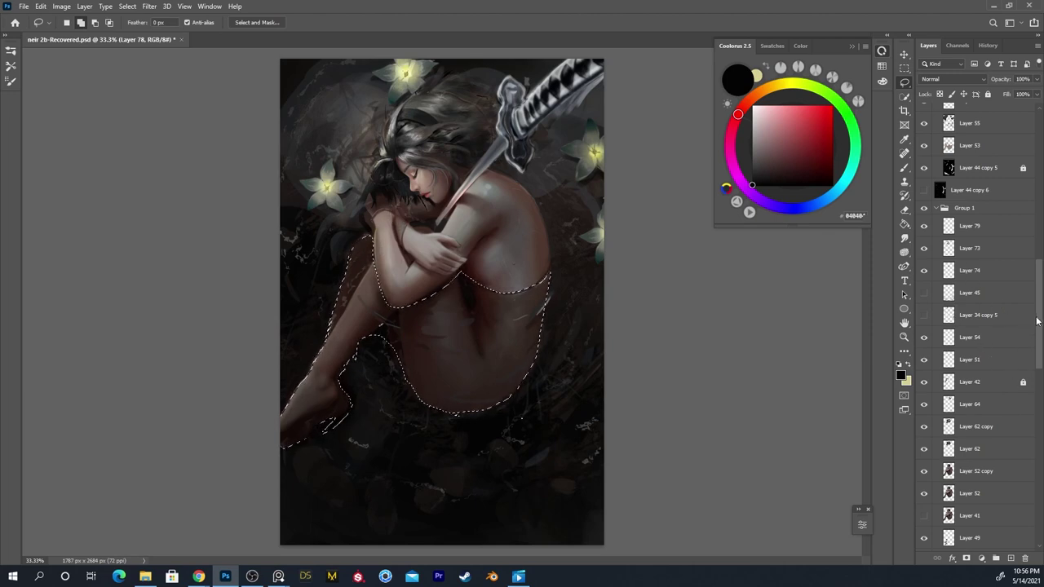
Select Layer 79 at the top of Group 1, and toggle the visibility of Layers 73 and 74 to compare their effect
click(981, 233)
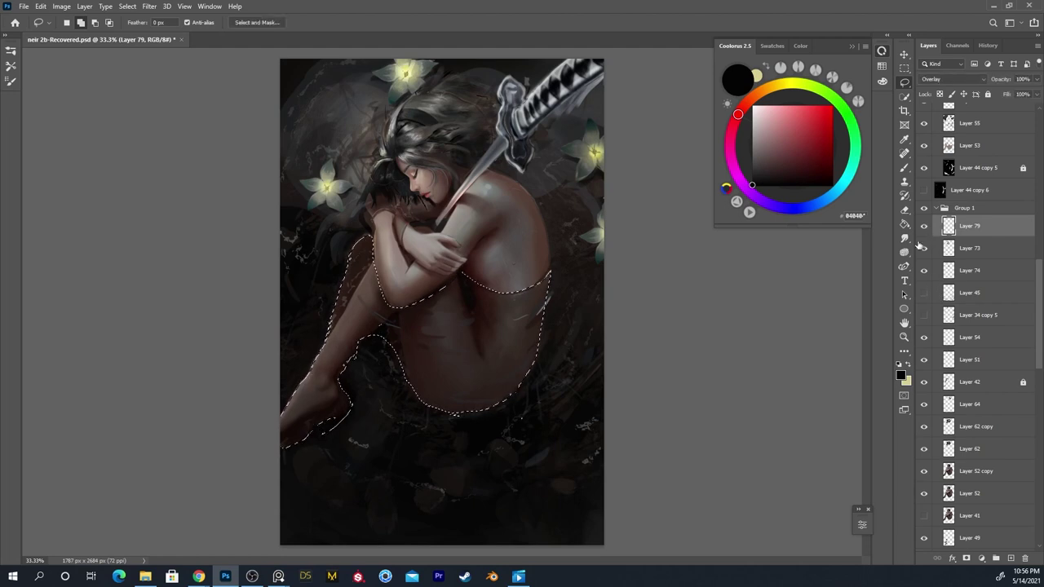
click(923, 249)
click(923, 249)
click(923, 250)
click(924, 251)
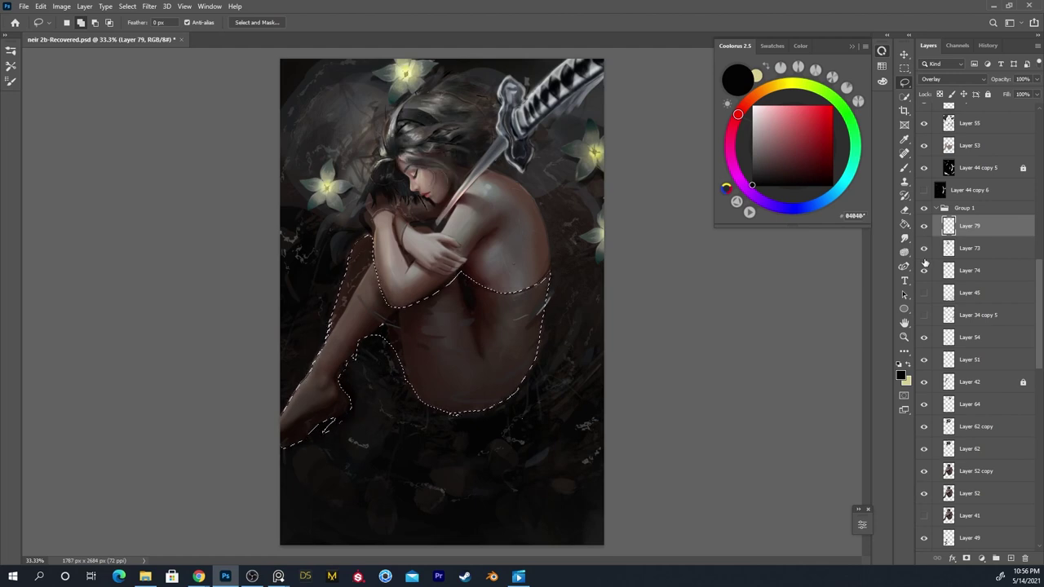
click(924, 250)
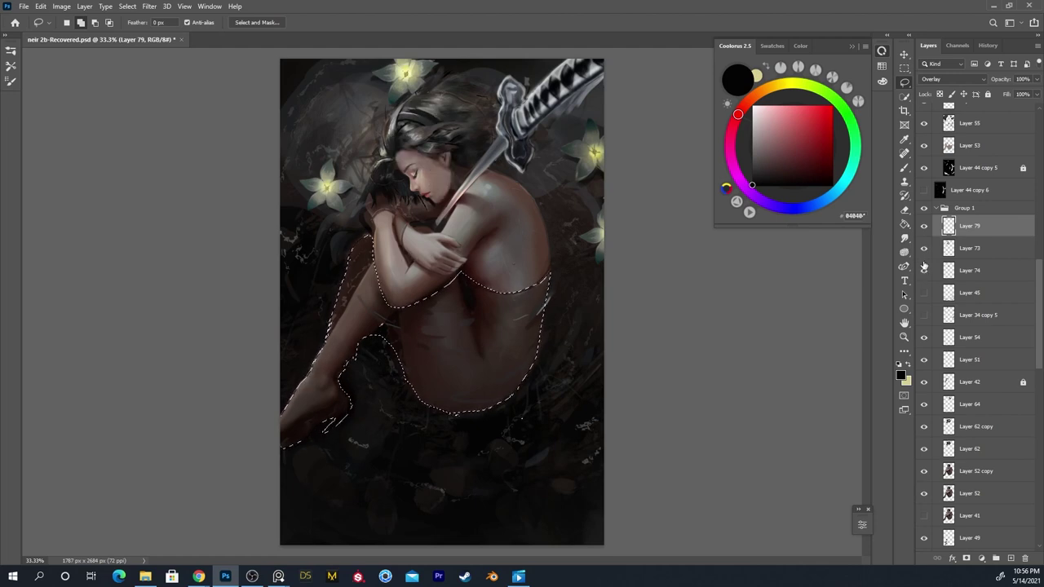
click(924, 269)
Add a Curves adjustment masked to the selection and lower its RGB midtones to input 140, output 108
click(980, 559)
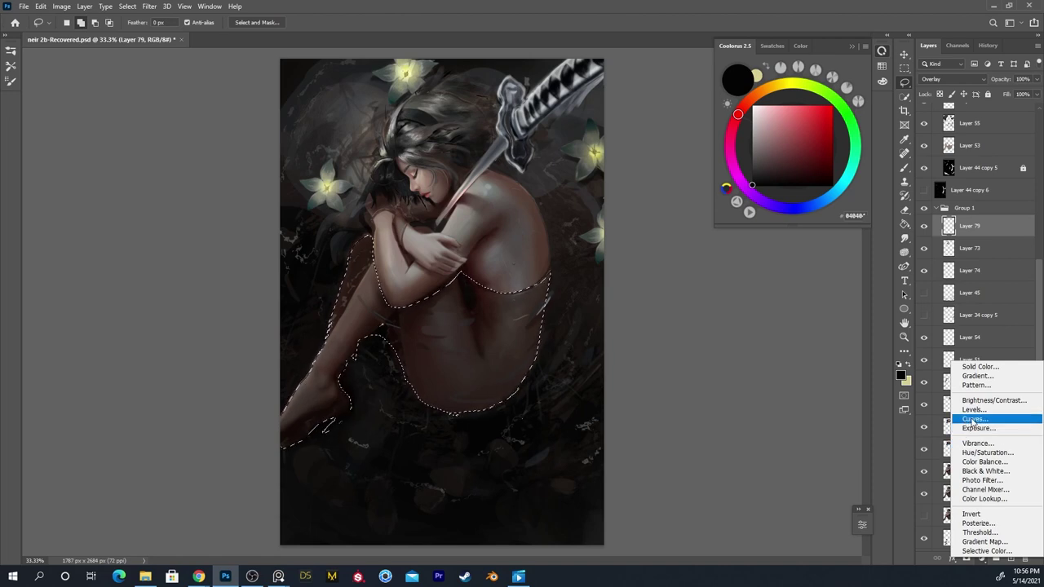
click(993, 421)
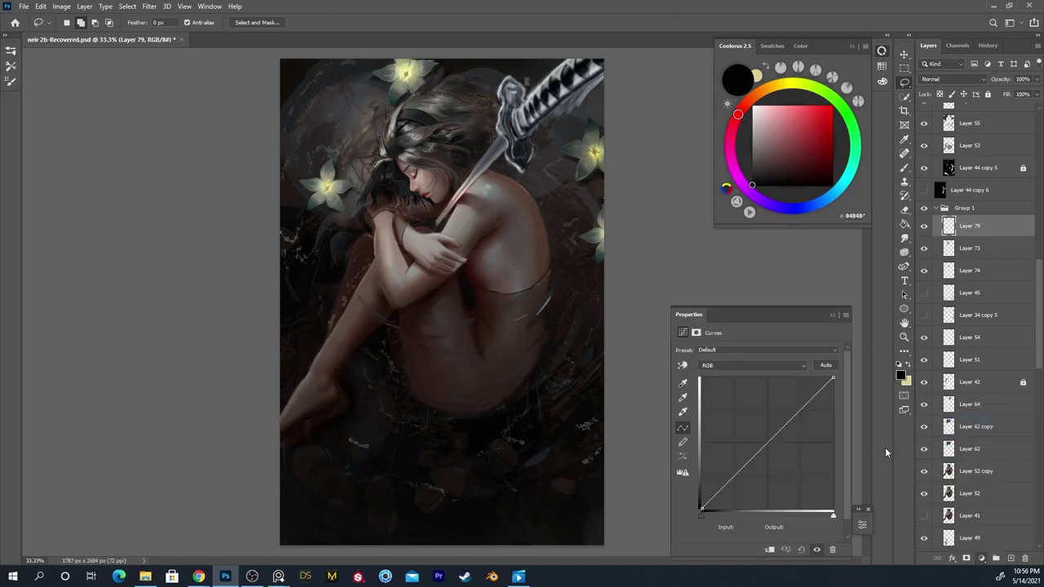
drag(765, 445, 775, 454)
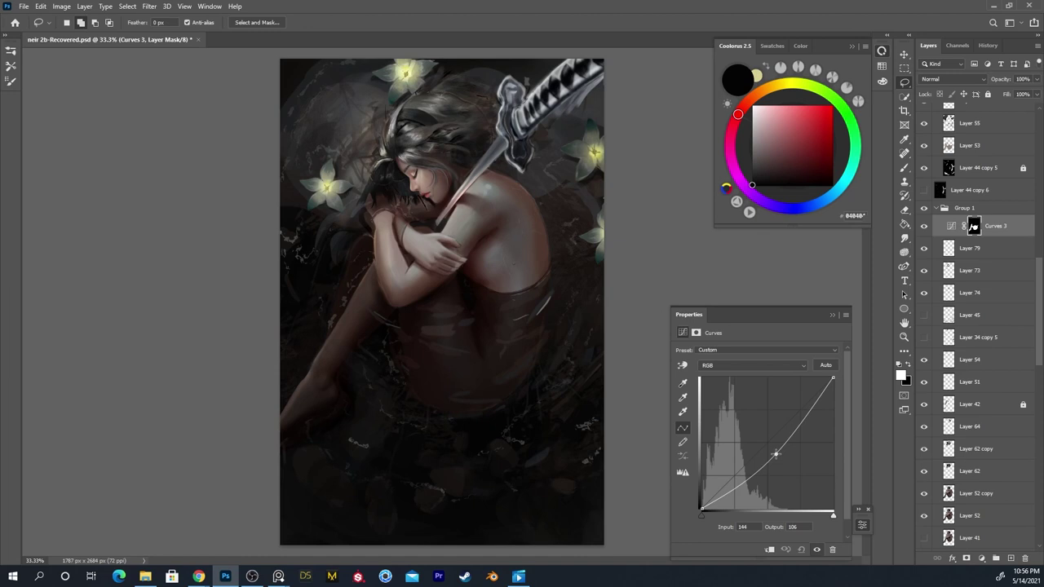
drag(775, 454, 773, 452)
Lower the midtones of the Red and Blue channel curves slightly and close the Curves settings
click(775, 365)
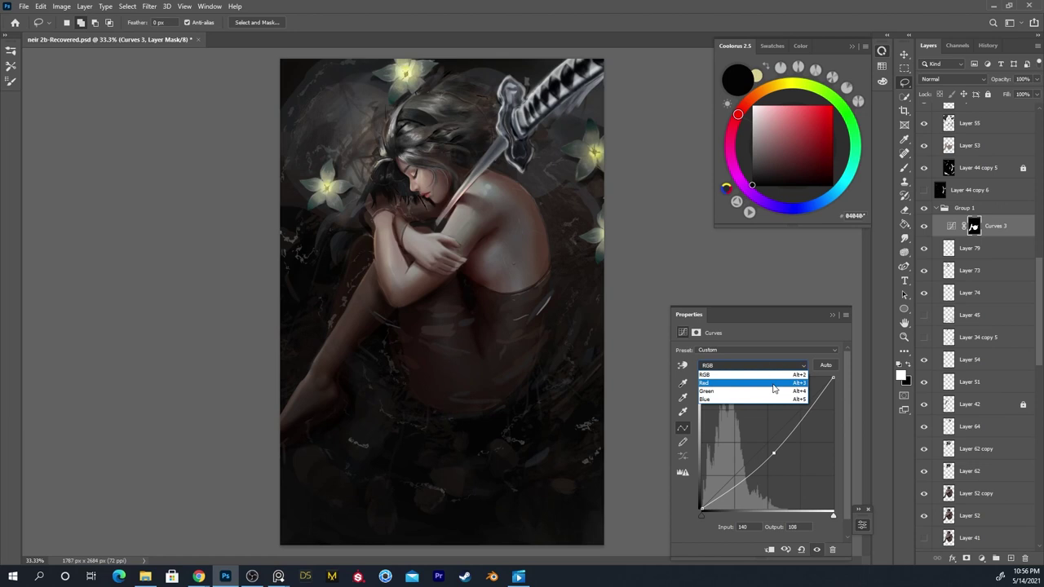
click(770, 376)
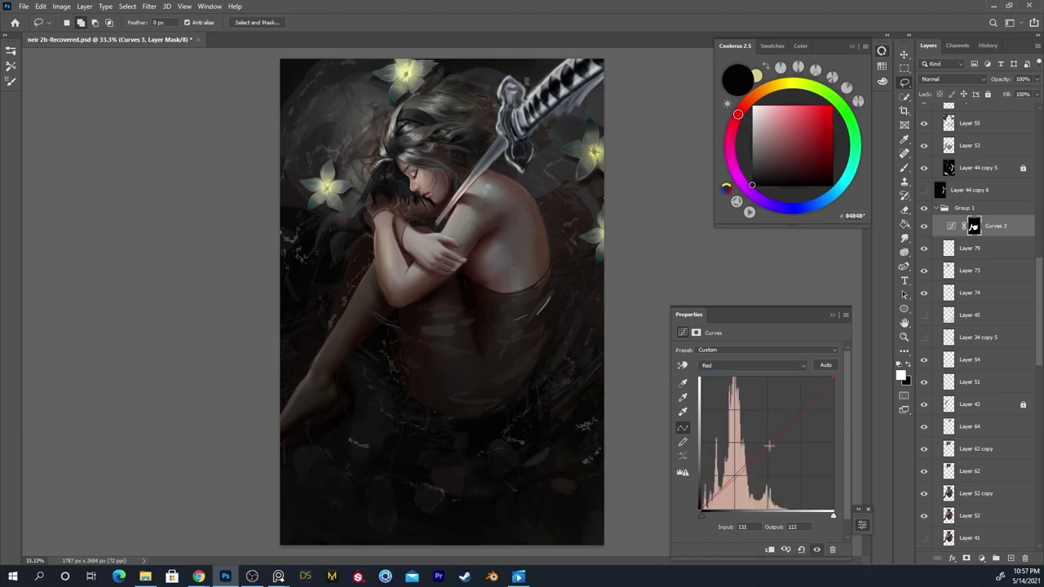
click(769, 444)
click(771, 366)
click(775, 386)
click(777, 367)
click(770, 403)
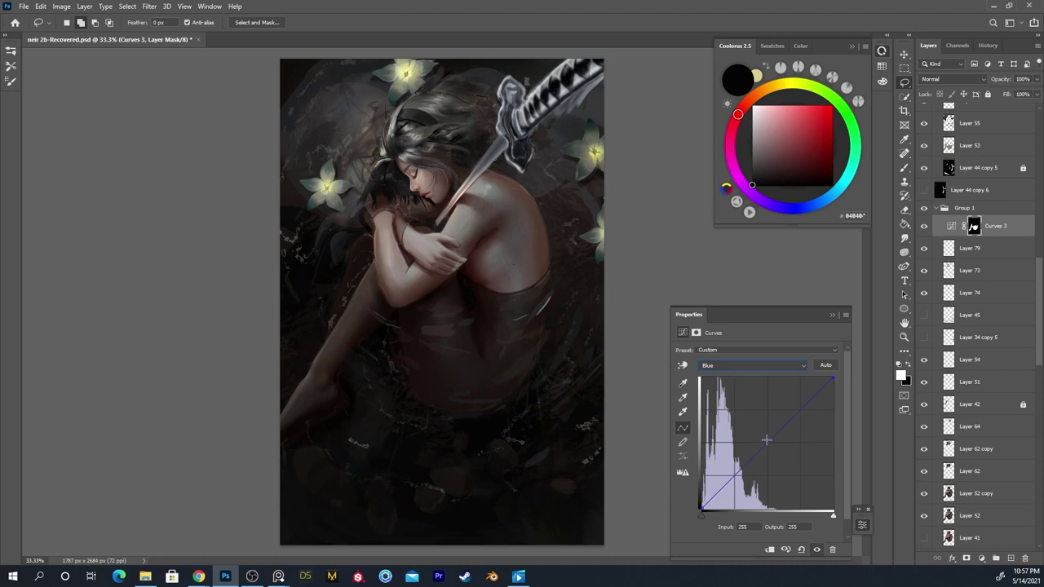
mouse_move(767, 440)
mouse_down()
mouse_move(768, 428)
mouse_move(769, 445)
mouse_up()
click(833, 316)
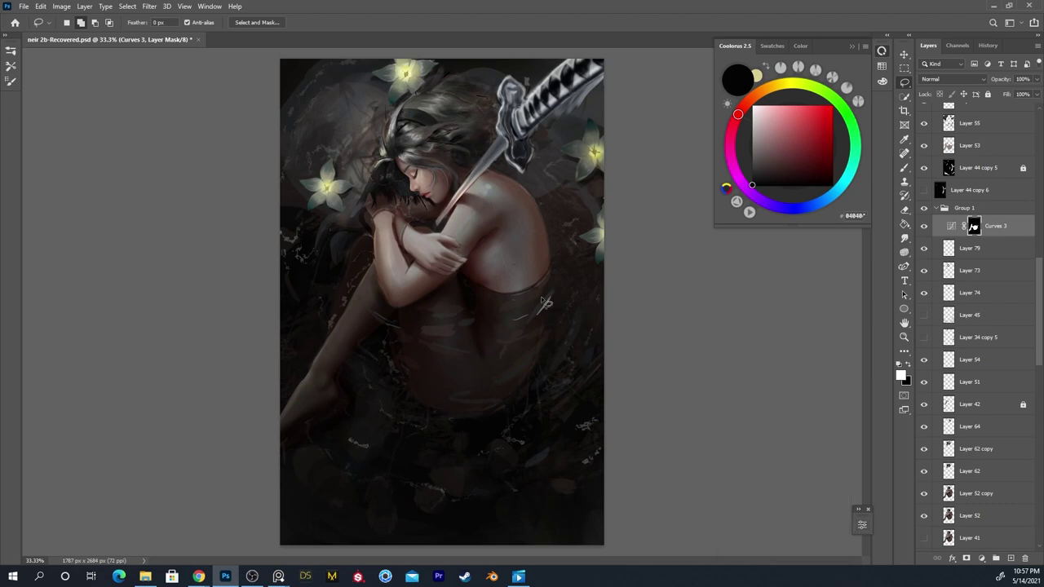
Paint black on the Curves mask over the thighs and hips with a soft 300 px brush, and reduce the brush to 100 px
key(z)
key(x)
drag(402, 216, 419, 197)
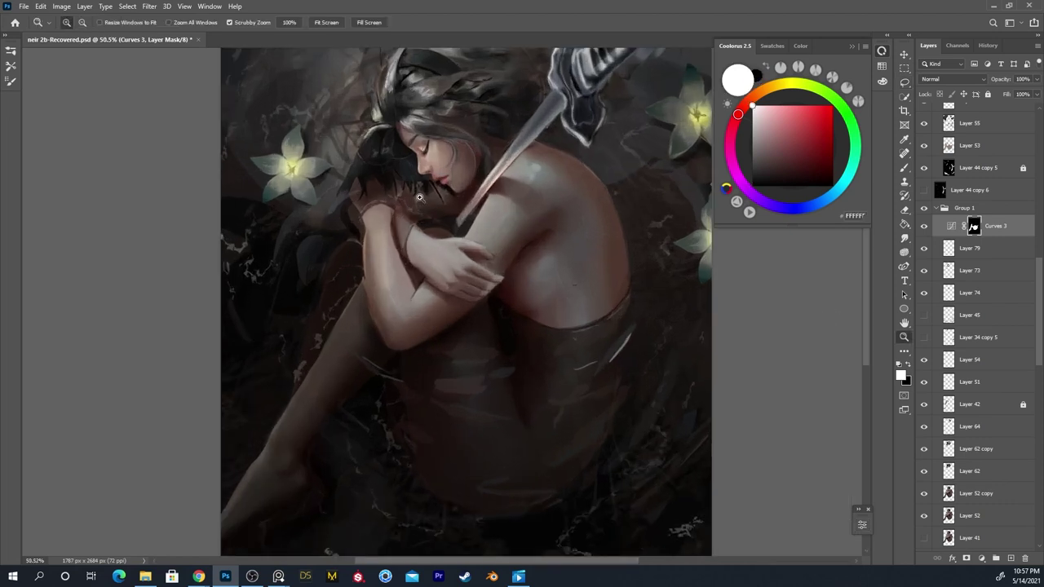
key(b)
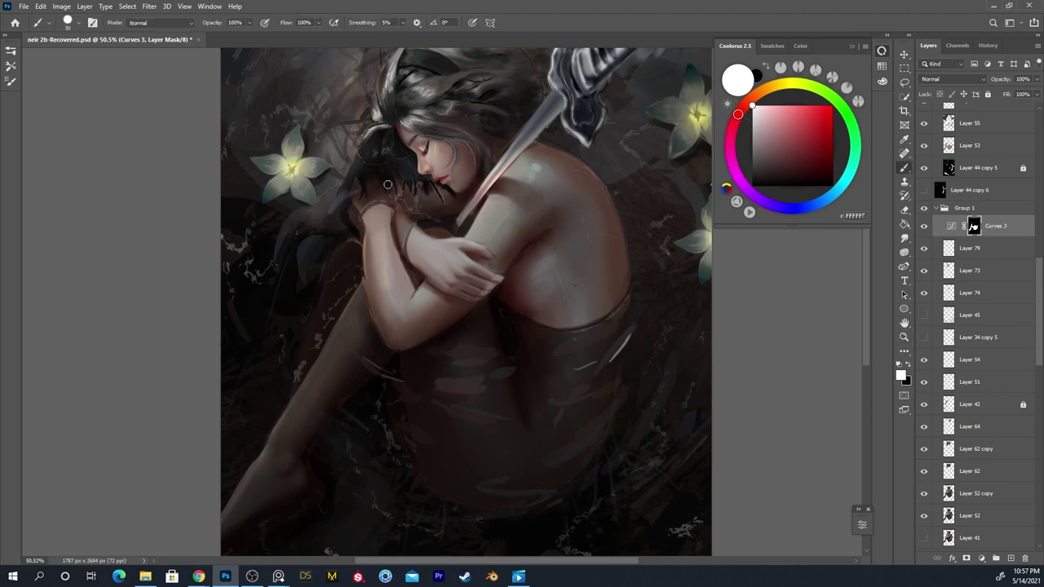
drag(376, 381, 383, 246)
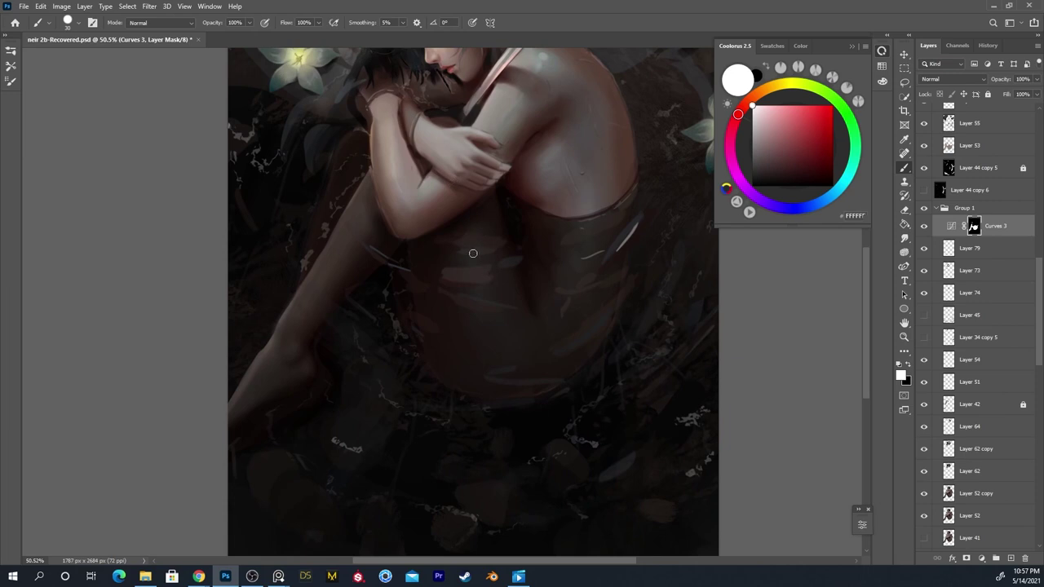
right_click(473, 251)
double_click(551, 335)
key(x)
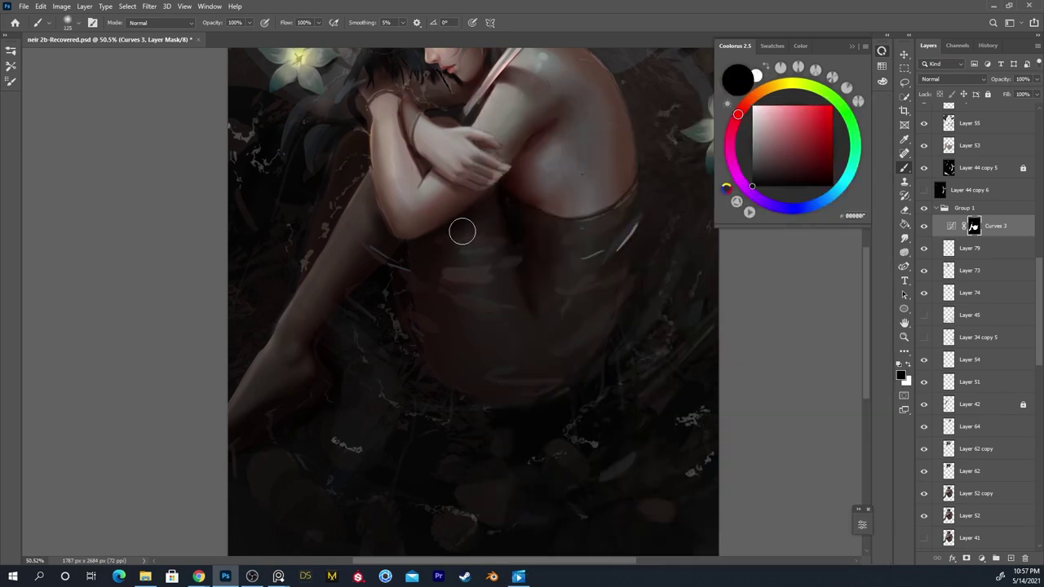
key(])
key(])
key(])
key(])
key(])
key(])
key(])
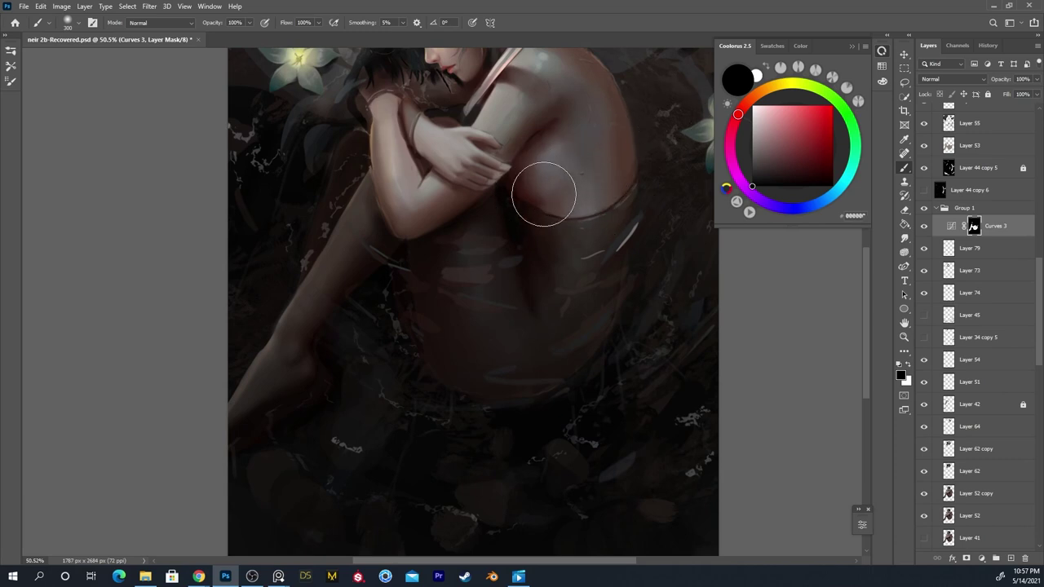
drag(437, 324, 530, 374)
key(bracketleft)
key(bracketleft)
key(bracketleft)
key(bracketleft)
key(bracketleft)
key(bracketleft)
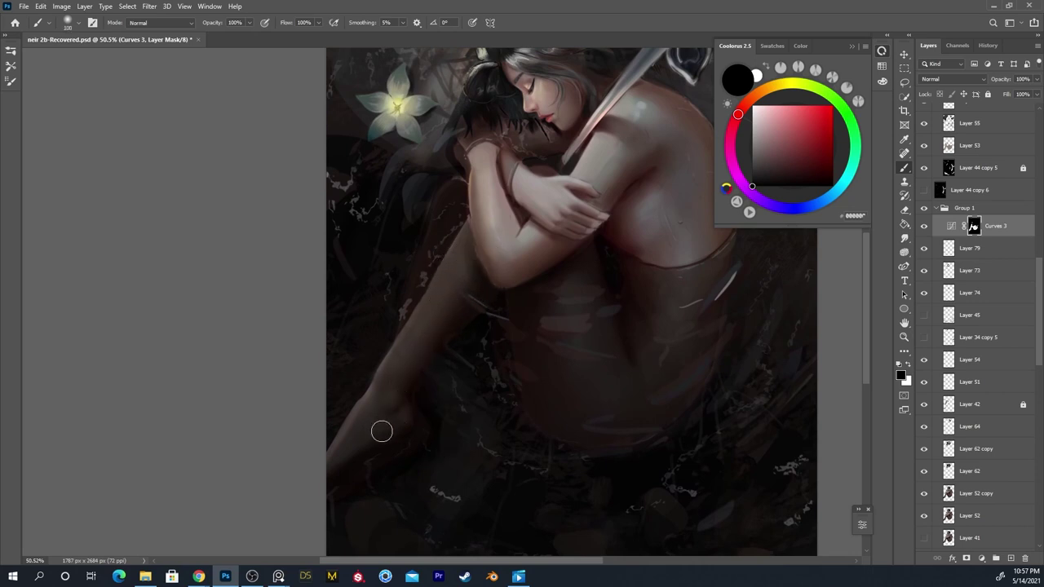
Lock the transparent pixels of Layer 52 copy and hide Layer 52 beneath it
scroll(1037, 333, down, 3)
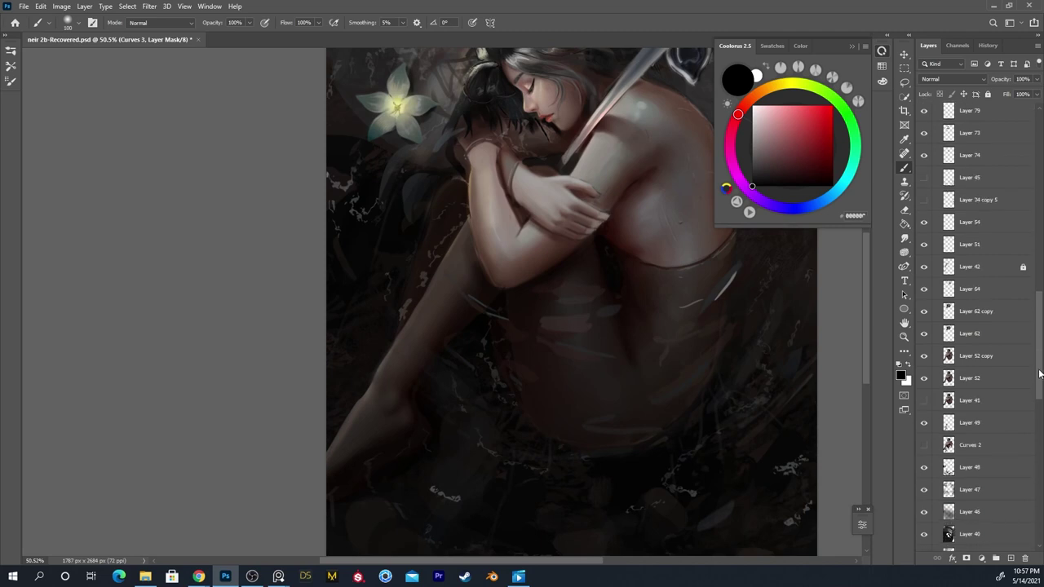
click(974, 353)
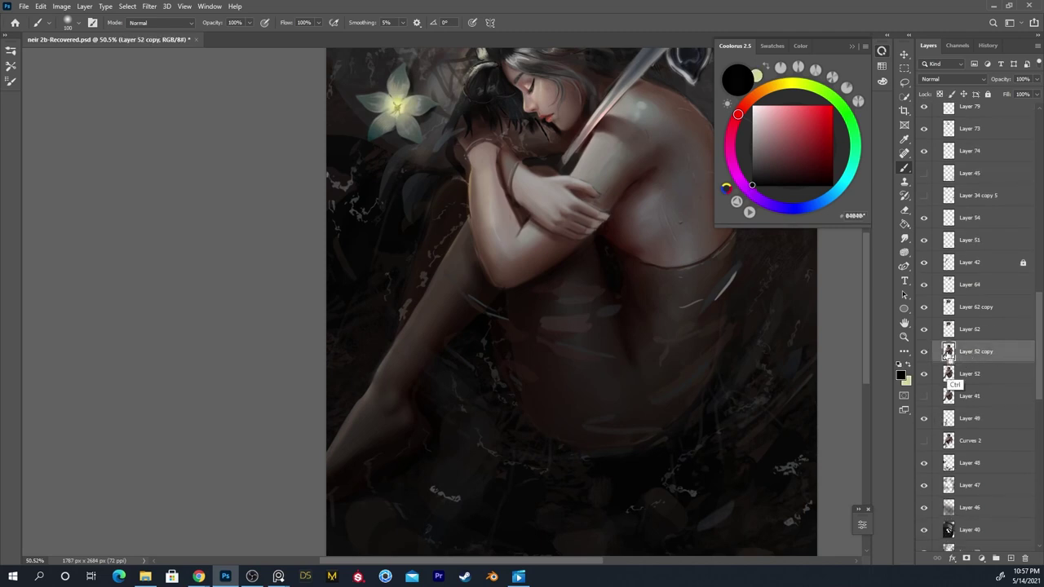
click(940, 94)
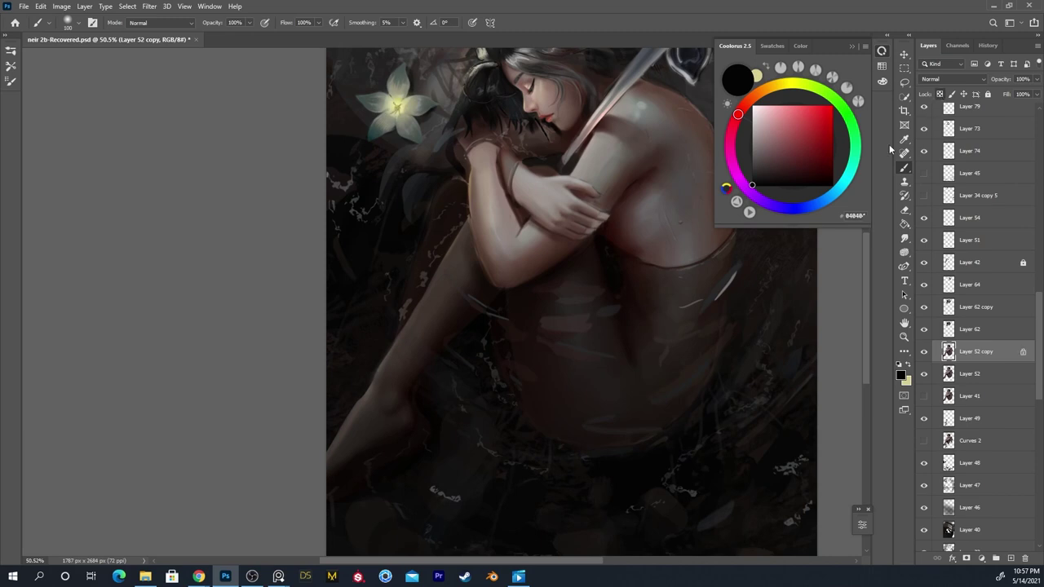
click(924, 374)
click(924, 374)
click(924, 374)
click(923, 374)
Isolate Layer 52 copy to examine the figure's paint, and show the other layers again
alt+click(924, 352)
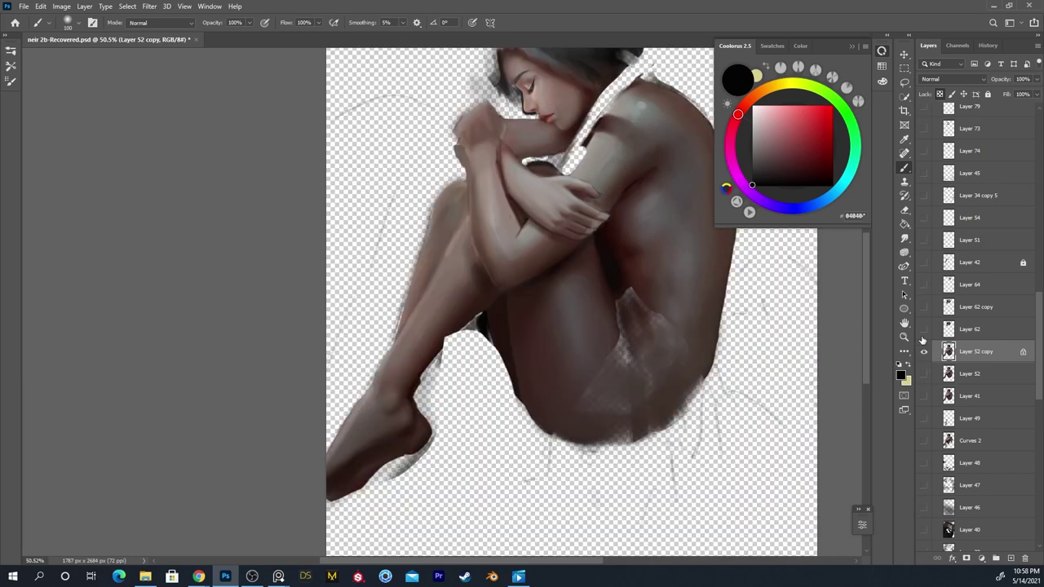
alt+click(401, 360)
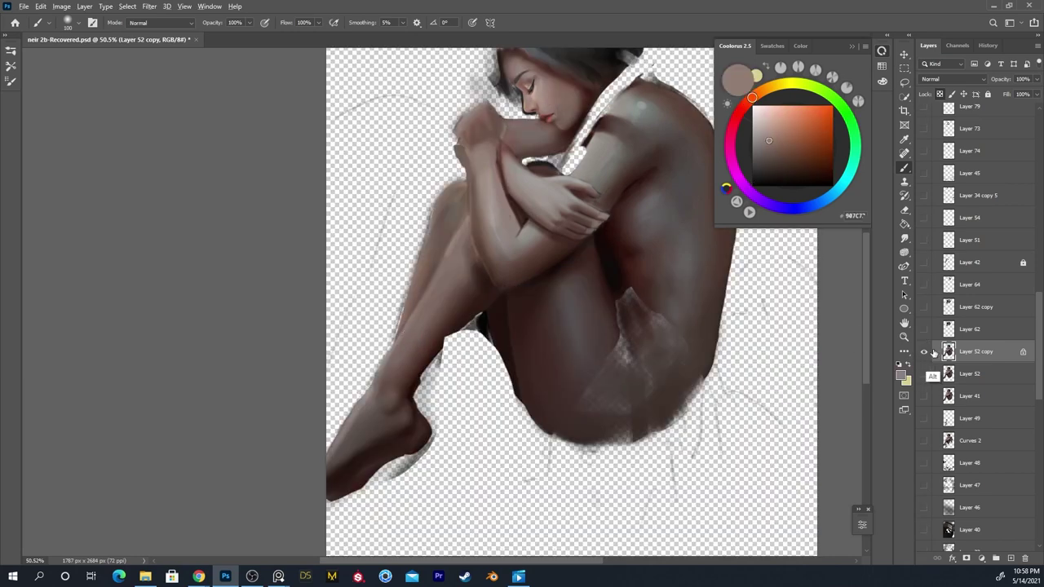
alt+click(926, 351)
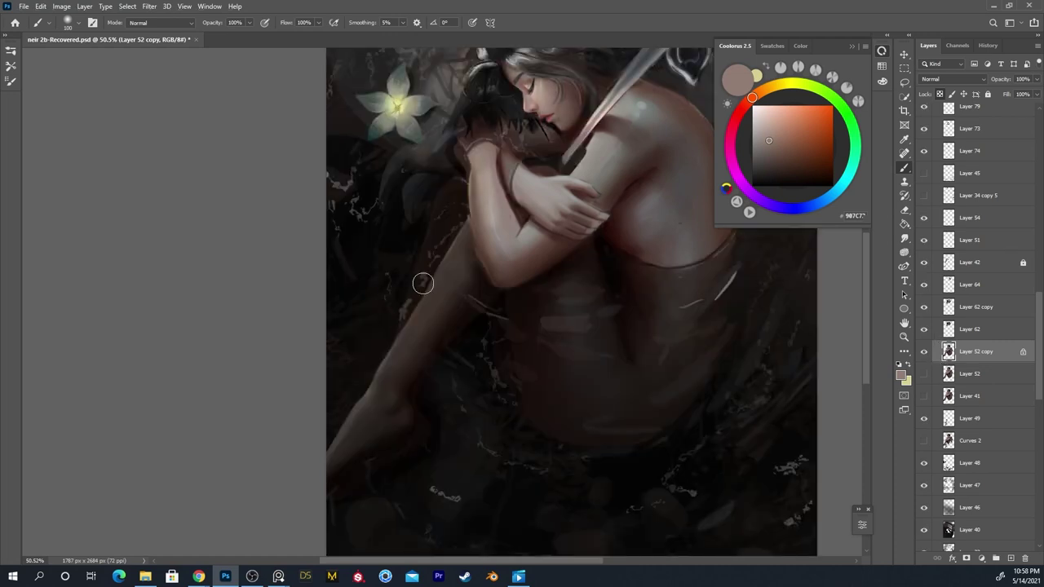
Try painting a darker grayish brown along the shin on Layer 52 copy, and undo the strokes
alt+click(708, 138)
drag(766, 153, 771, 157)
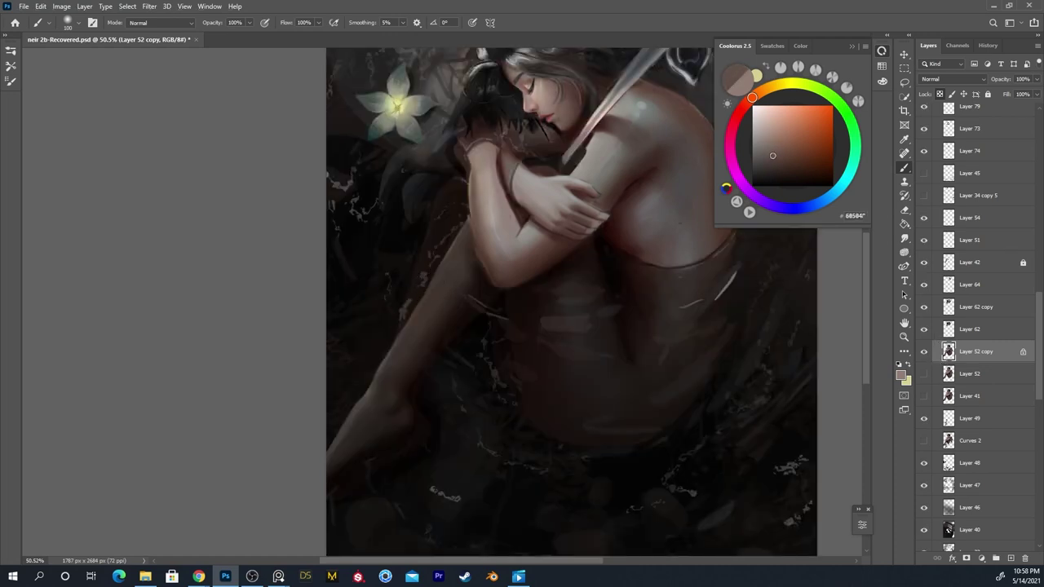
drag(393, 346, 325, 475)
drag(407, 324, 333, 448)
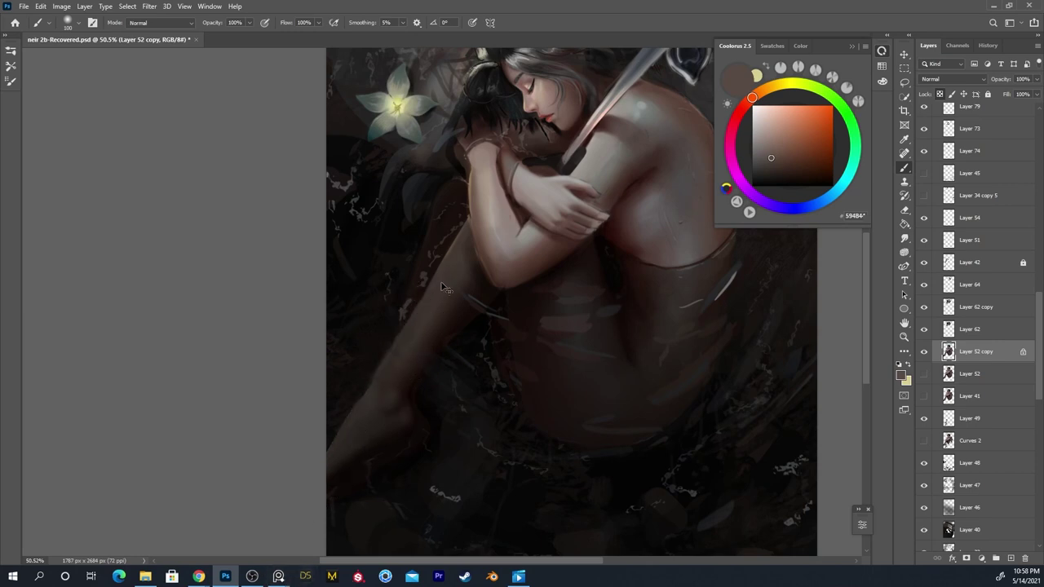
key(ctrl+z)
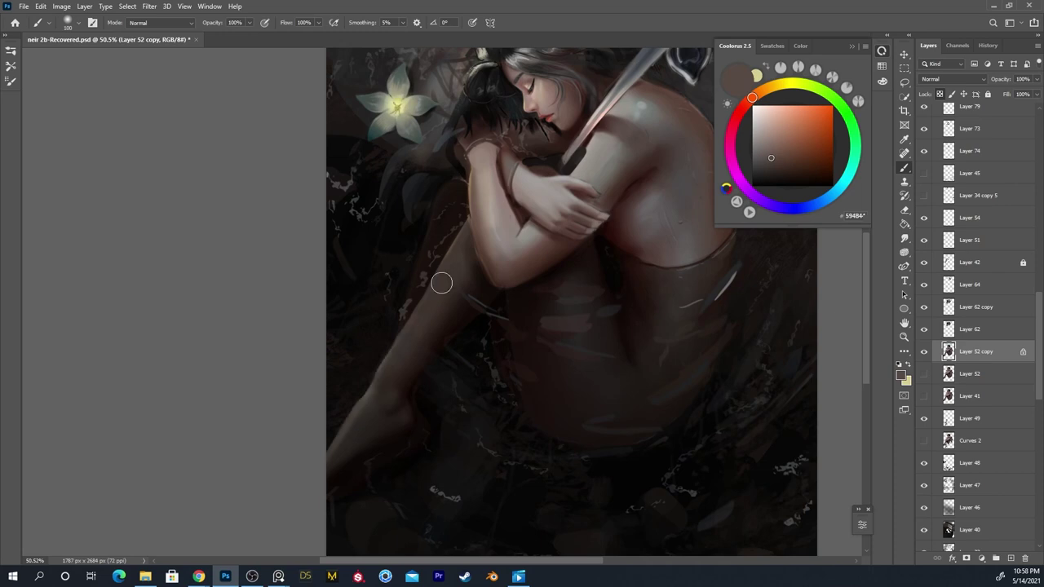
Darken the shin and foot on Layer 52 copy with sampled dark reddish browns, enlarging the soft brush to 700 px
alt+click(641, 209)
drag(457, 240, 357, 415)
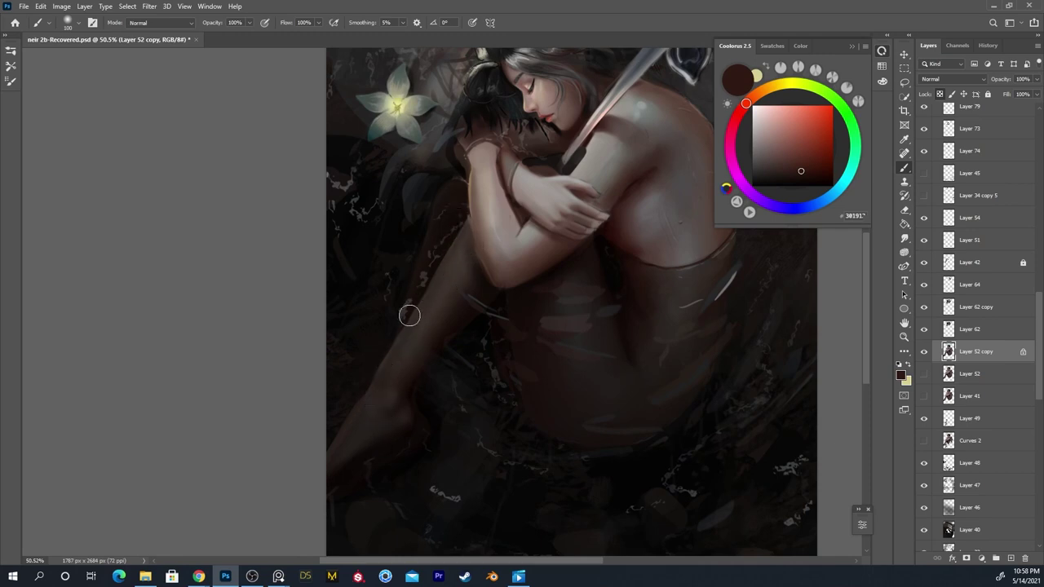
key(bracketleft)
key(bracketleft)
key(bracketleft)
key(bracketleft)
key(bracketleft)
key(bracketright)
key(bracketright)
key(bracketright)
key(bracketright)
key(bracketright)
key(bracketright)
key(bracketright)
key(bracketright)
key(bracketright)
key(bracketright)
key(bracketright)
key(bracketright)
key(bracketright)
key(bracketright)
key(bracketright)
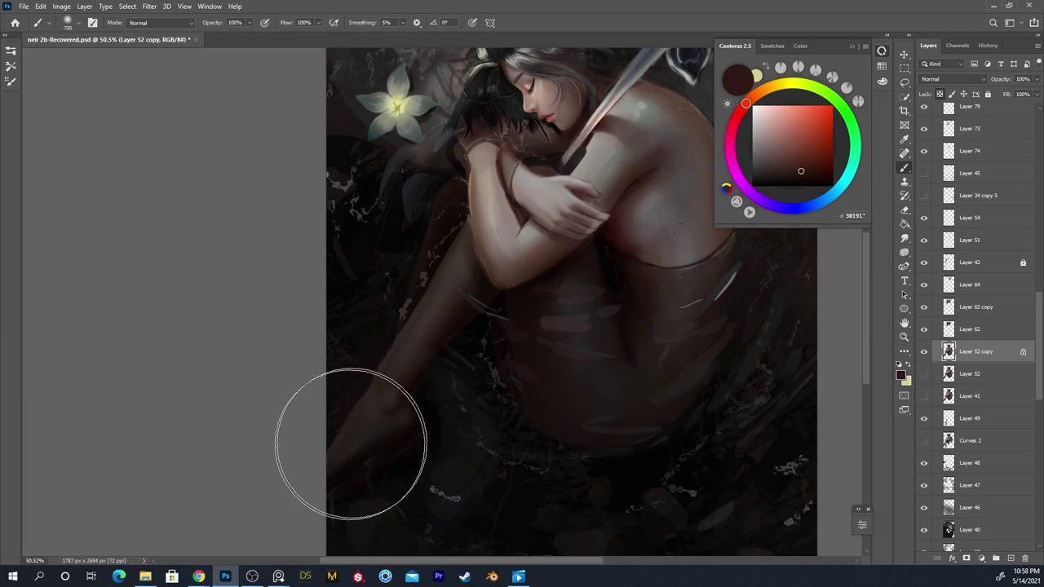
alt+click(435, 299)
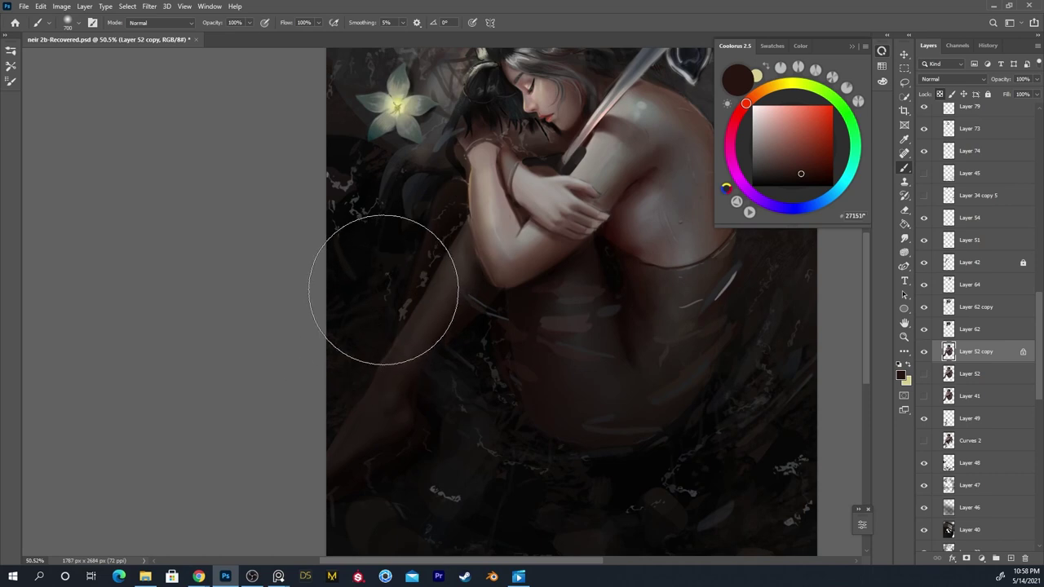
key(ctrl)
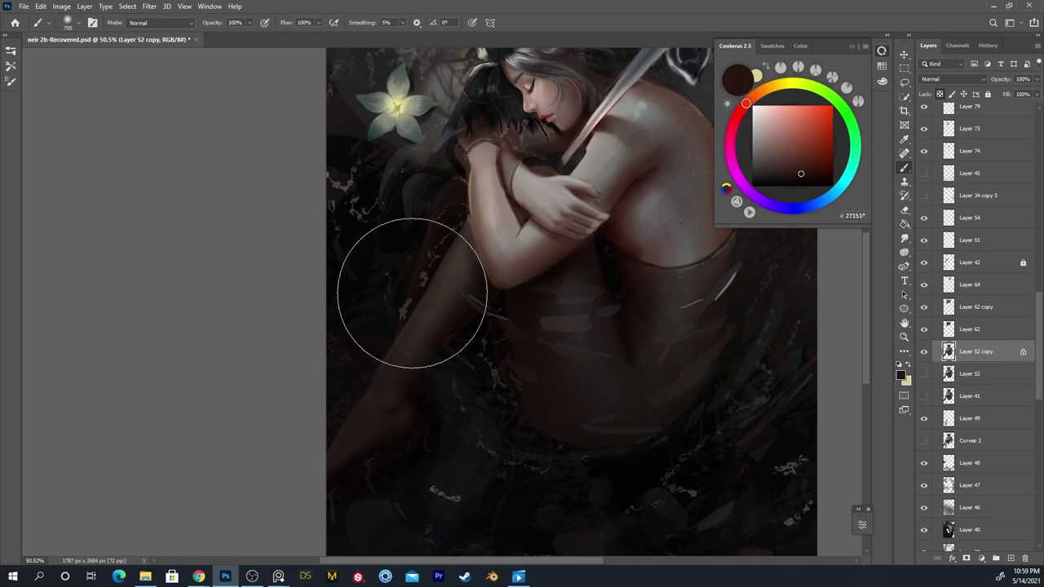
Lower the opacity of the Curves 3 adjustment layer in Group 1 to 70%
scroll(974, 326, up, 5)
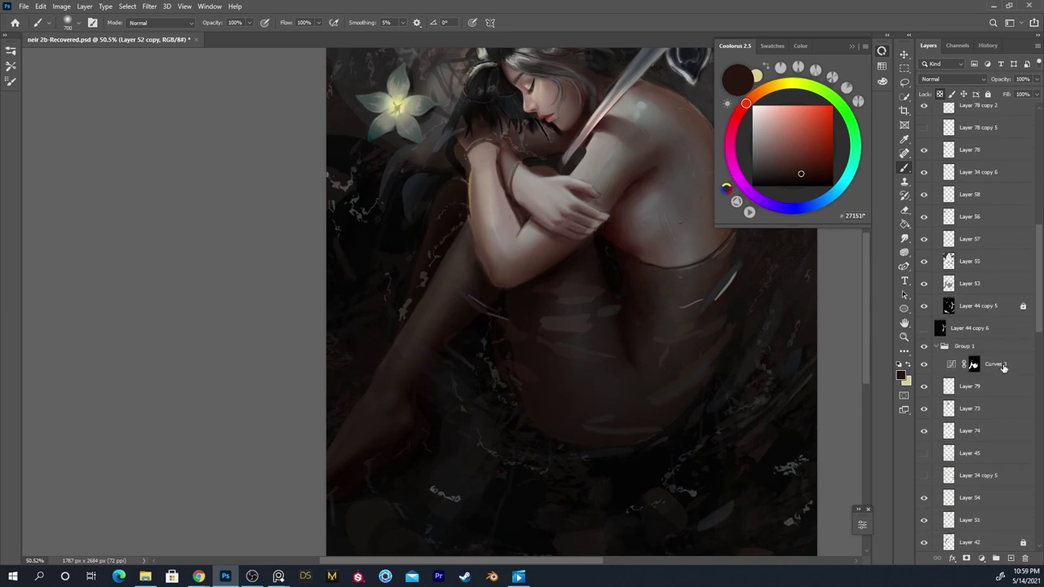
click(1003, 368)
click(1035, 81)
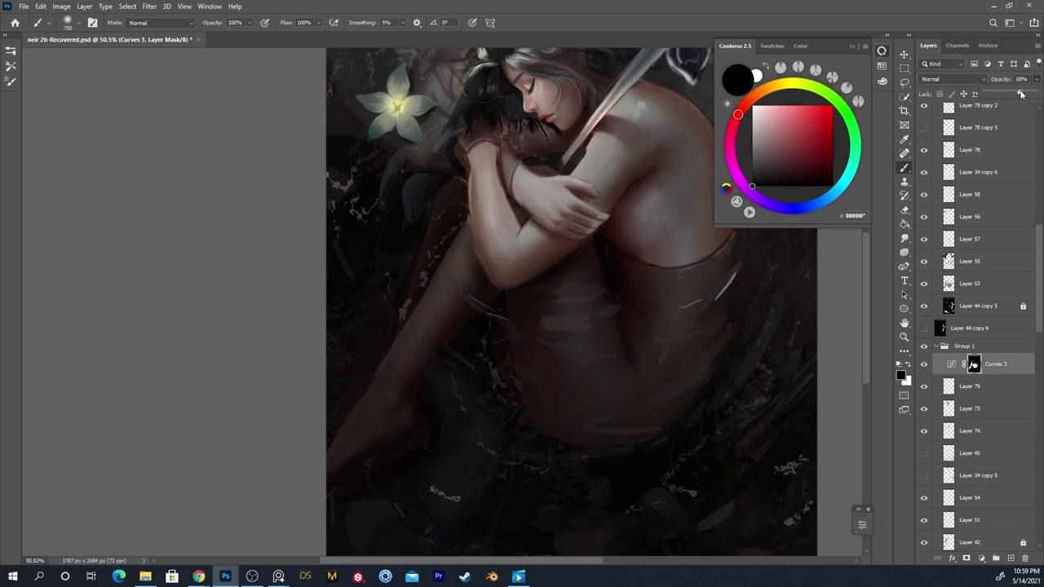
key(z)
drag(594, 181, 573, 189)
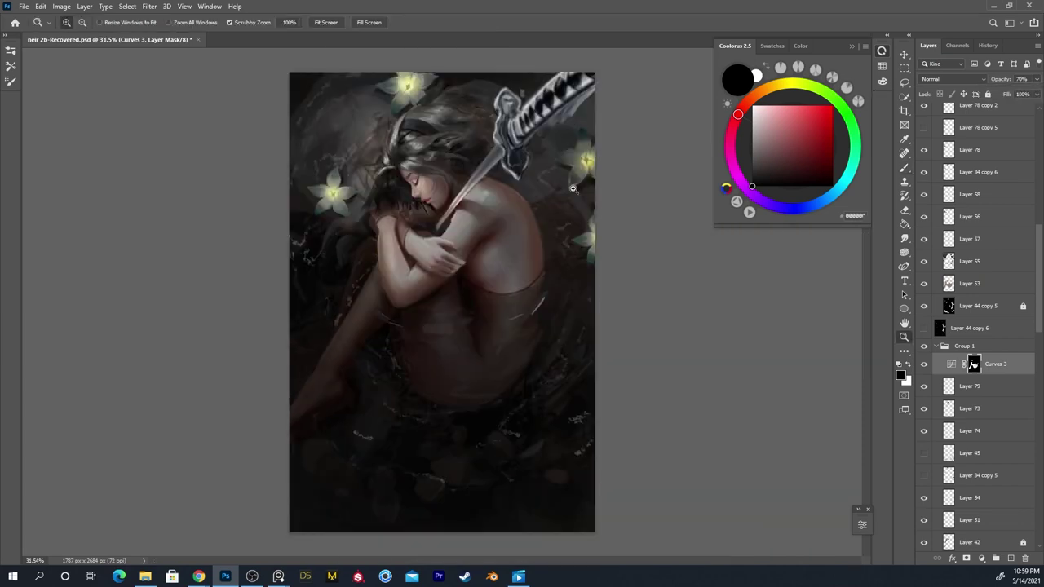
Compare the whole painting with Curves 3 hidden and shown to judge its effect on the figure
click(924, 365)
click(924, 365)
click(924, 366)
click(924, 366)
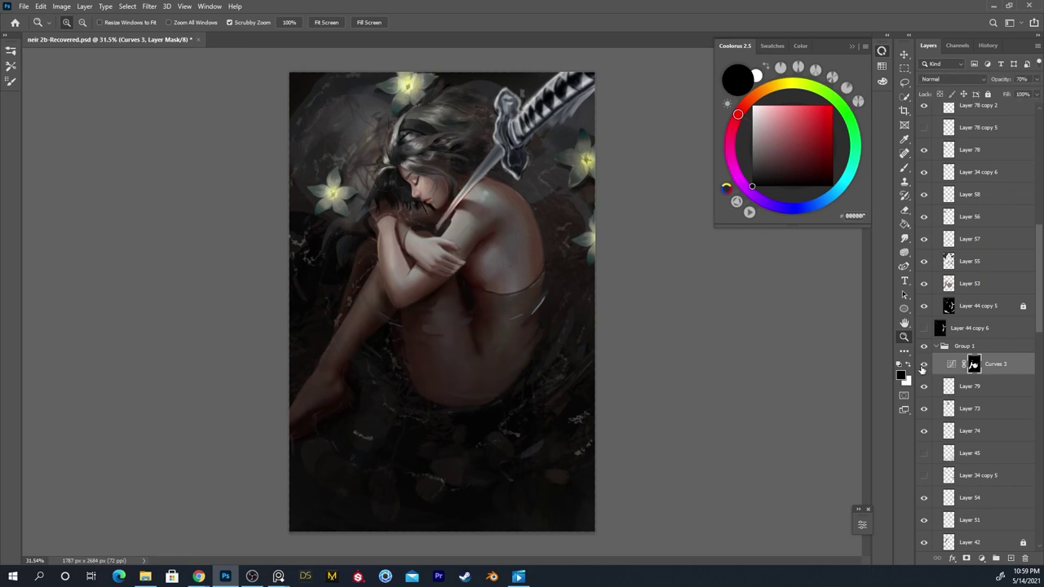
click(922, 367)
click(920, 368)
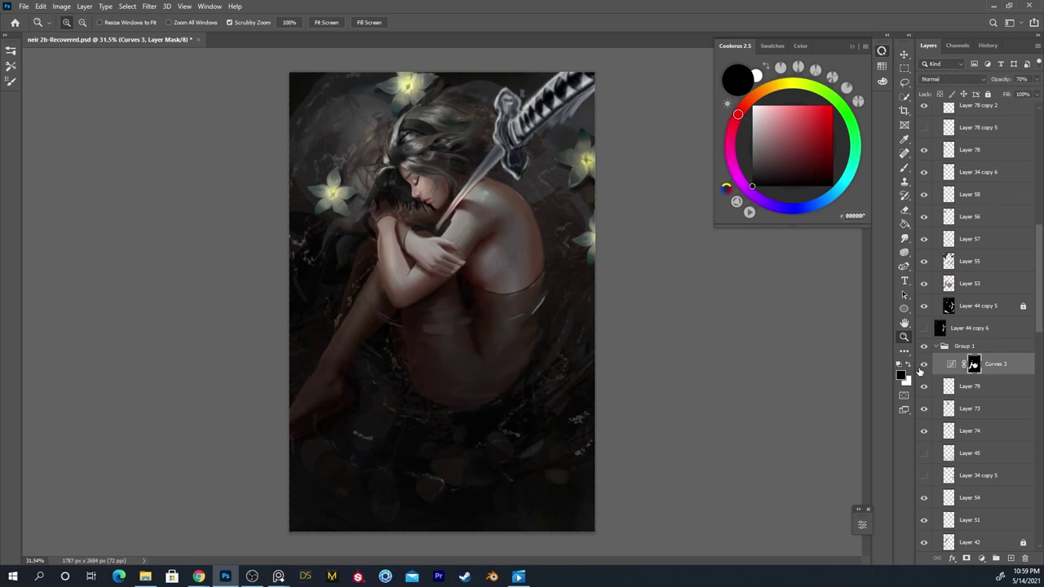
click(921, 368)
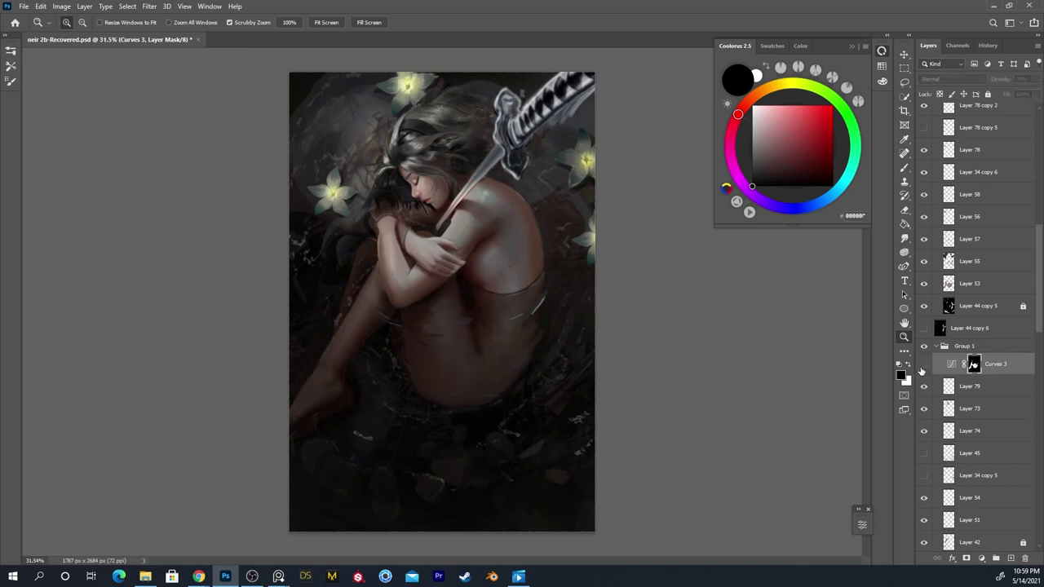
click(921, 368)
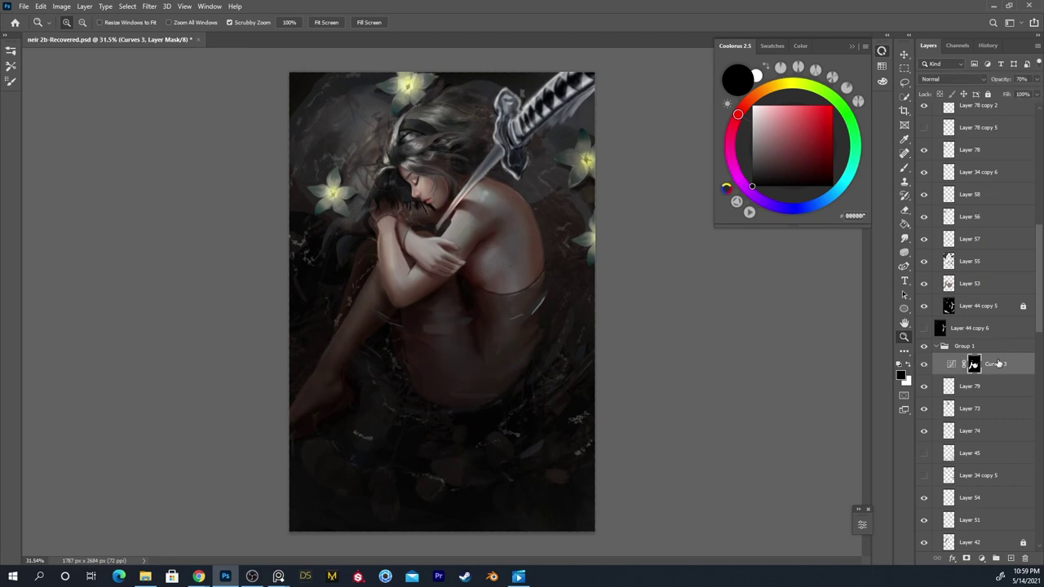
Try different opacity values for Curves 3, comparing them by undoing and redoing the change
click(1038, 80)
drag(1011, 99, 1008, 92)
click(989, 377)
click(1033, 82)
drag(1035, 91, 1021, 92)
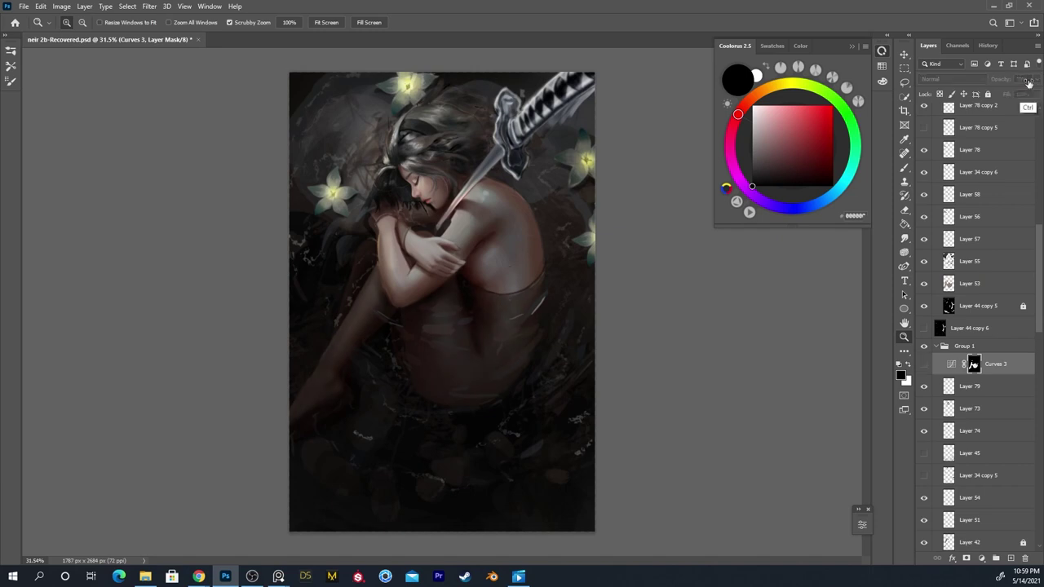
key(ctrl+z)
key(ctrl+shift+z)
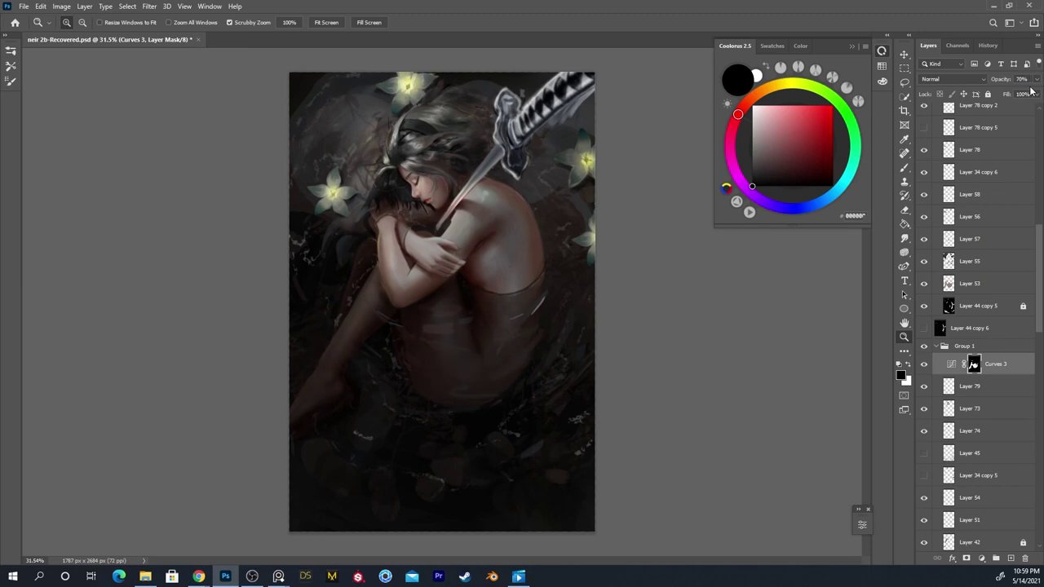
Examine the figure's lighting with the canvas mirrored and unmirrored and with Curves 3 toggled off and on
click(923, 367)
click(923, 365)
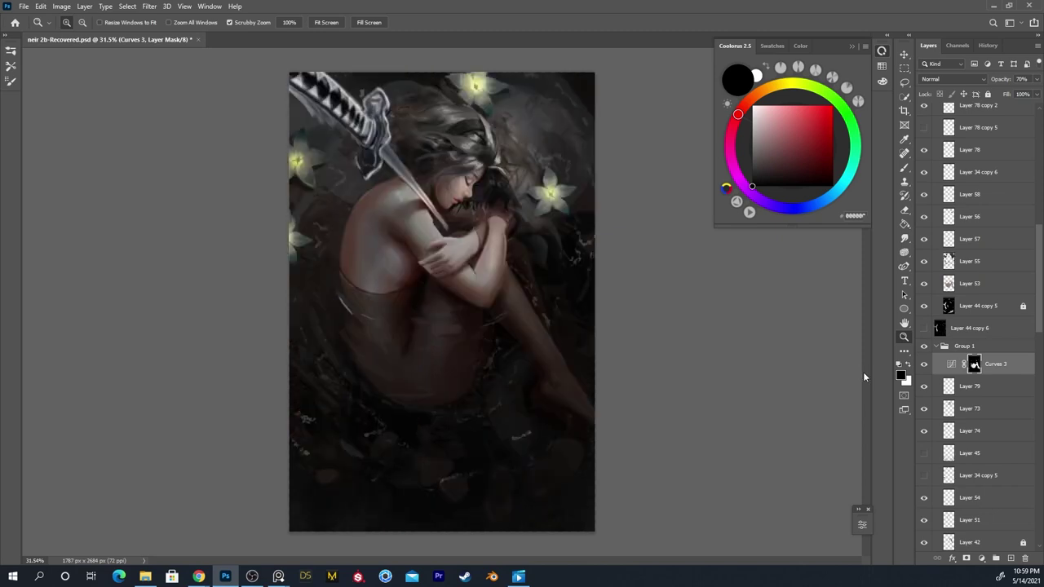
key(ctrl+z)
key(ctrl+shift+z)
key(ctrl+z)
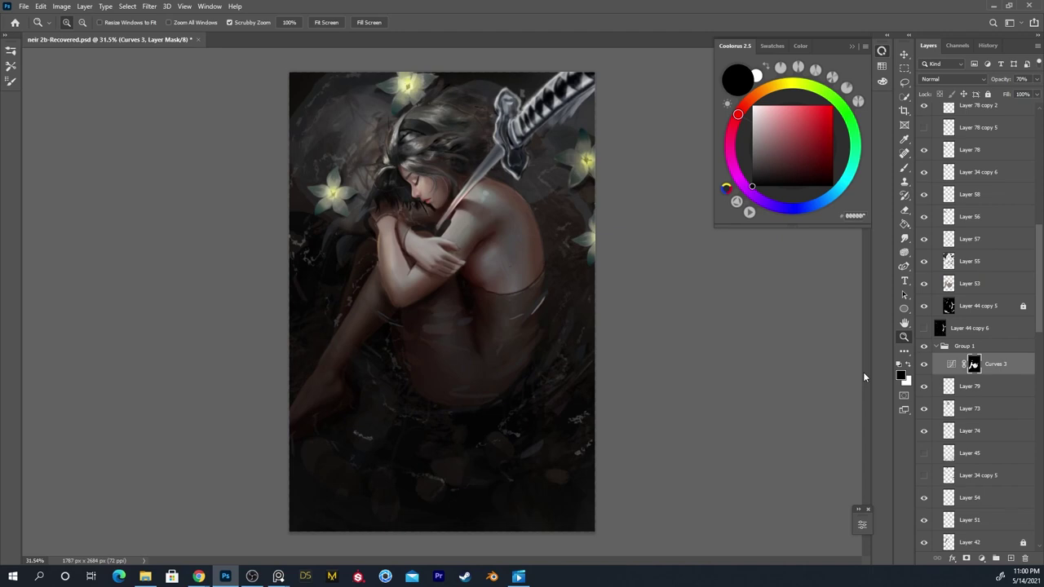
click(923, 366)
click(920, 369)
key(ctrl+shift+z)
key(ctrl+z)
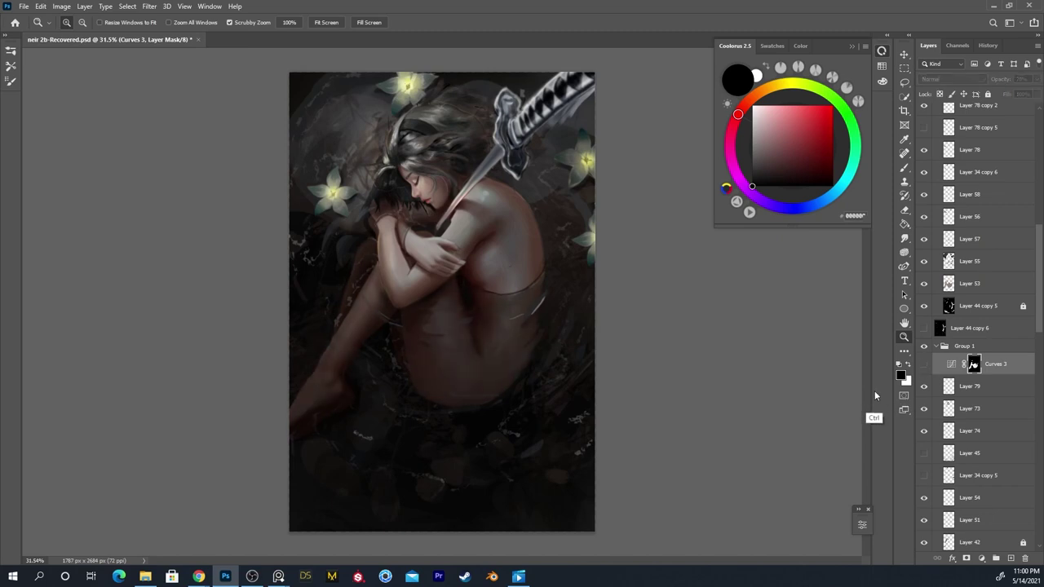
key(ctrl+shift+z)
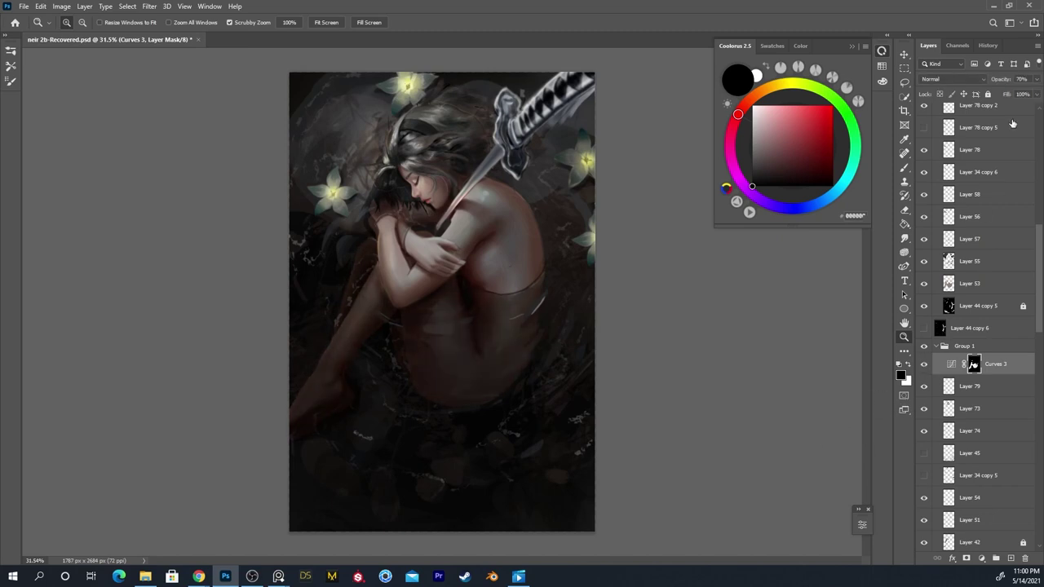
Try raising the opacity of Curves 3, and undo the change
click(1035, 79)
drag(1029, 91, 1042, 95)
key(ctrl+z)
Select Layer 52 copy and reduce the soft brush for detail painting on the leg
scroll(1030, 344, down, 10)
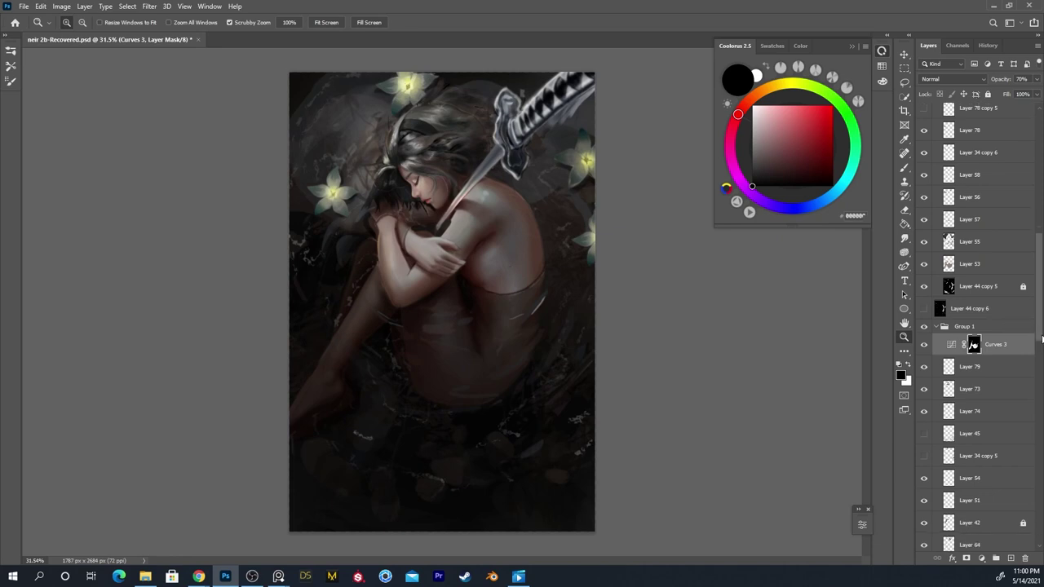
click(975, 384)
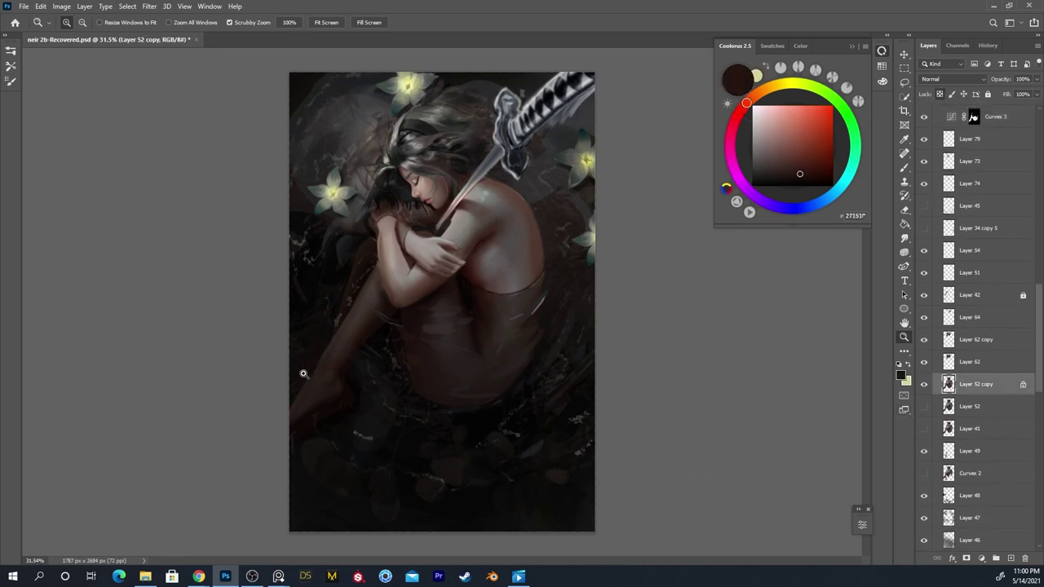
key(b)
key(bracketleft)
key(bracketleft)
key(bracketleft)
key(bracketleft)
key(bracketleft)
key(bracketleft)
key(bracketleft)
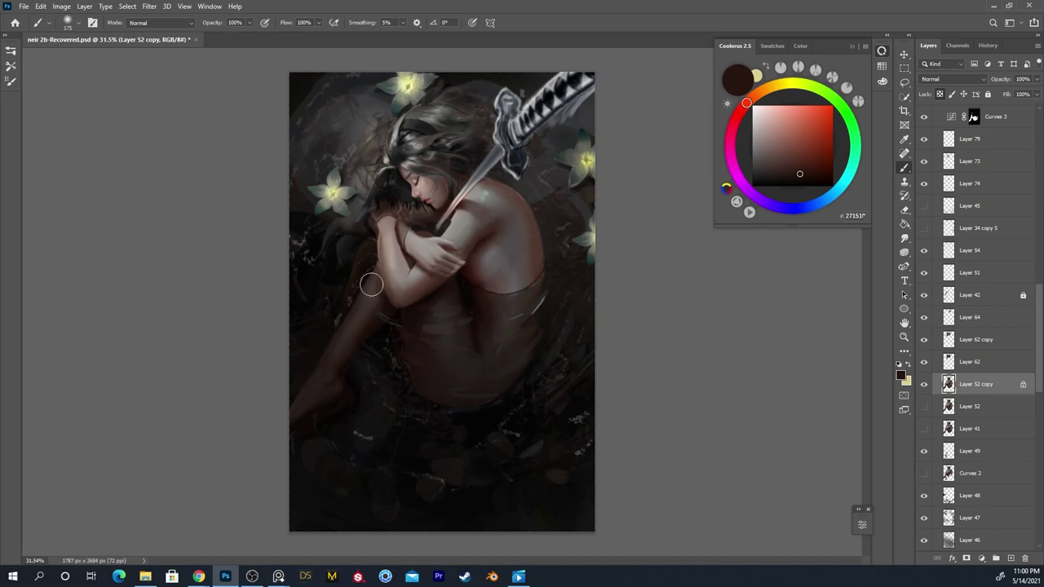
key(bracketleft)
key(bracketleft)
key(bracketleft)
key(bracketleft)
Try retouching the upper shin beside the elbow with the dark reddish brown and a 50 px brush, and undo the strokes
key(z)
mouse_move(372, 286)
mouse_down()
mouse_move(441, 253)
mouse_move(345, 296)
mouse_up()
key(b)
key(ctrl+z)
key(bracketleft)
key(bracketleft)
key(bracketleft)
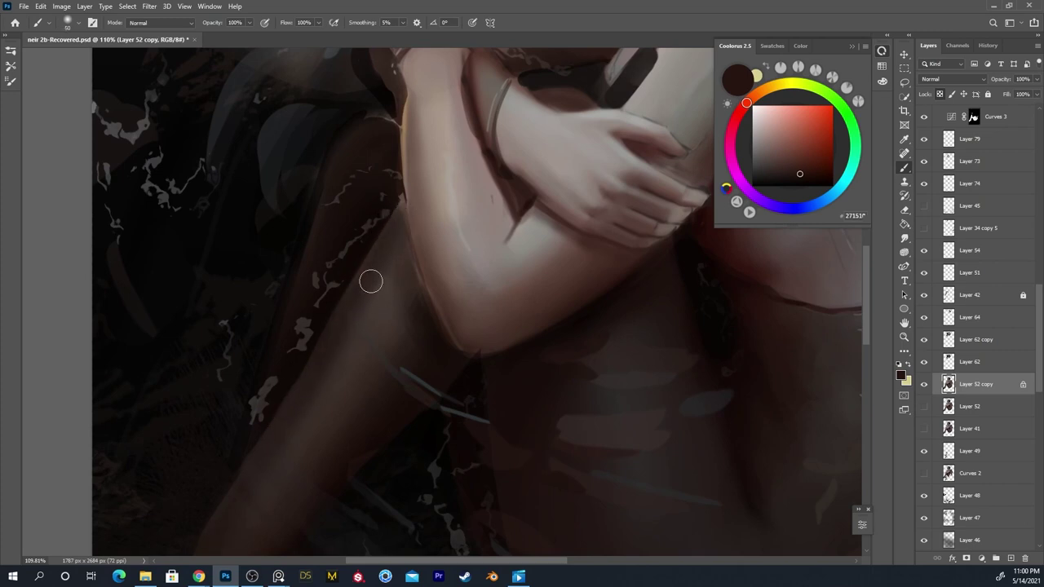
key(ctrl+z)
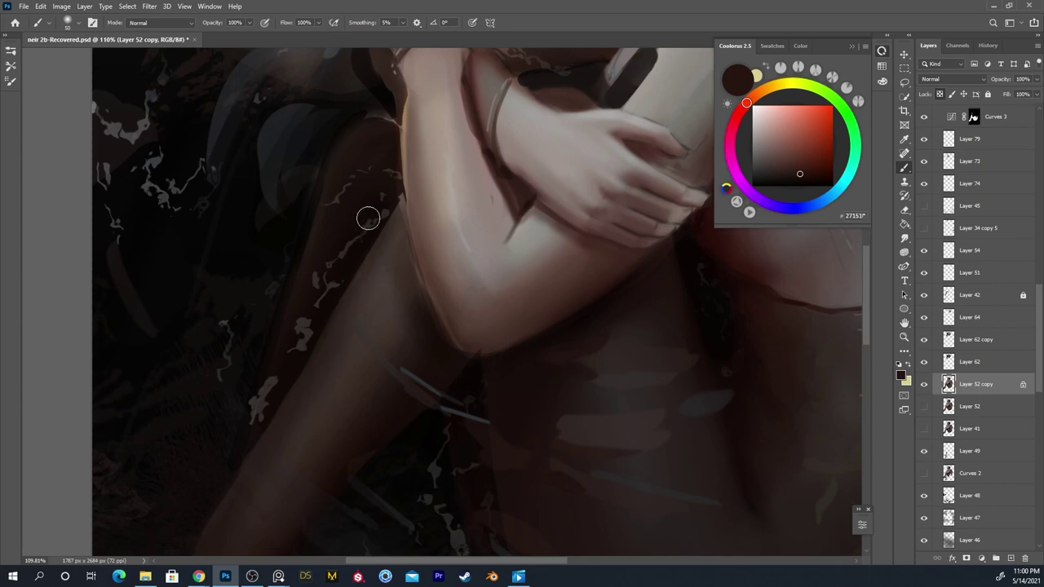
key(z)
drag(364, 250, 304, 350)
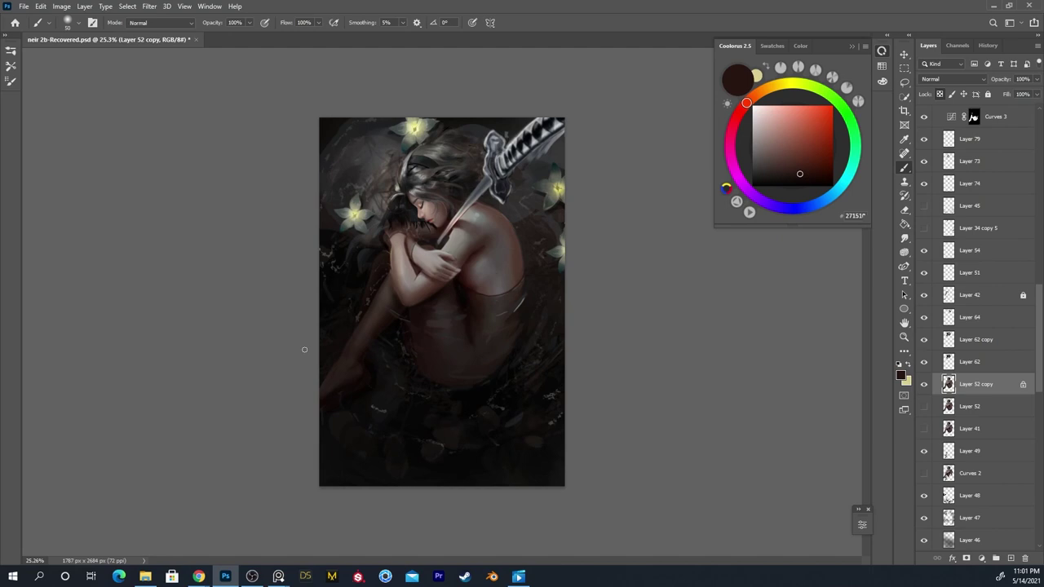
Select Layer 78, the flower beside the head, and sample a grayish yellow from its petals
ctrl+click(352, 216)
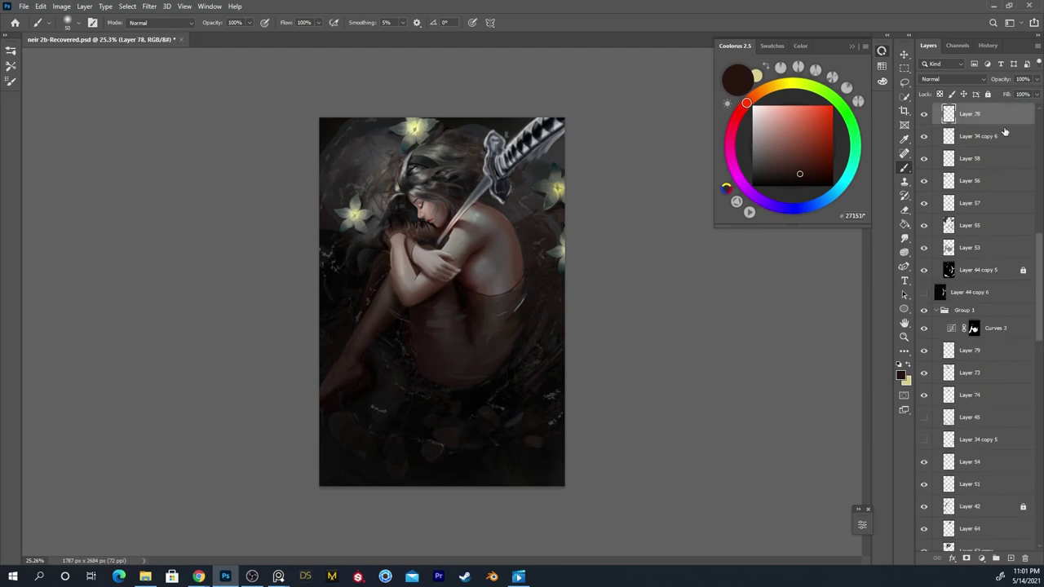
key(z)
drag(318, 193, 359, 187)
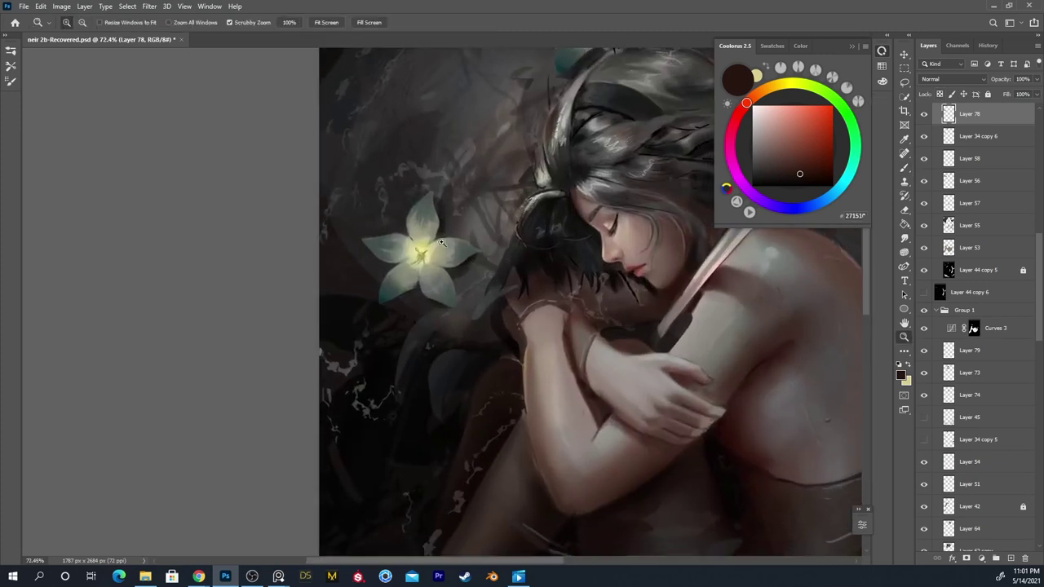
drag(440, 242, 454, 236)
key(b)
alt+click(429, 283)
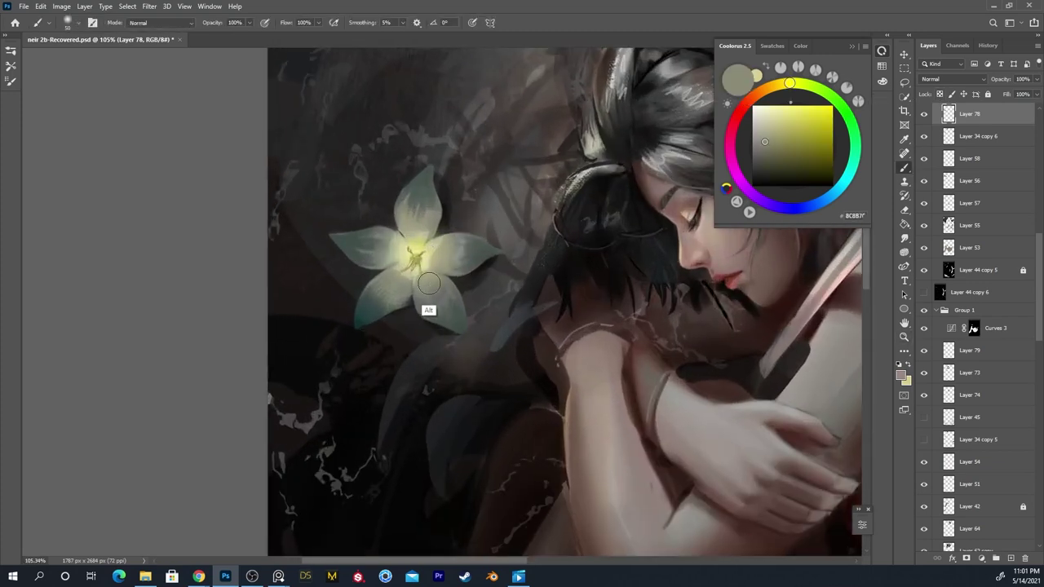
Set the brush mode to Color Burn, try burning the flower's centre with the sampled color, and undo the strokes
click(162, 23)
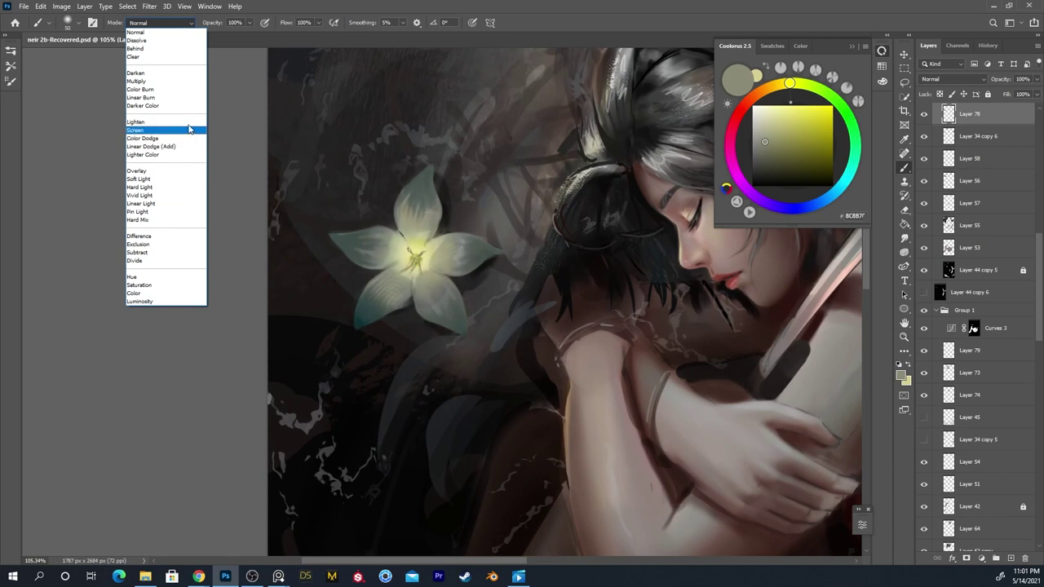
click(183, 90)
drag(411, 258, 424, 222)
key(ctrl+z)
mouse_move(428, 265)
mouse_down()
mouse_move(417, 222)
mouse_move(428, 235)
mouse_move(409, 277)
mouse_move(401, 254)
mouse_move(393, 280)
mouse_move(410, 281)
mouse_move(397, 266)
mouse_move(421, 285)
mouse_up()
key(ctrl+z)
key(ctrl+z)
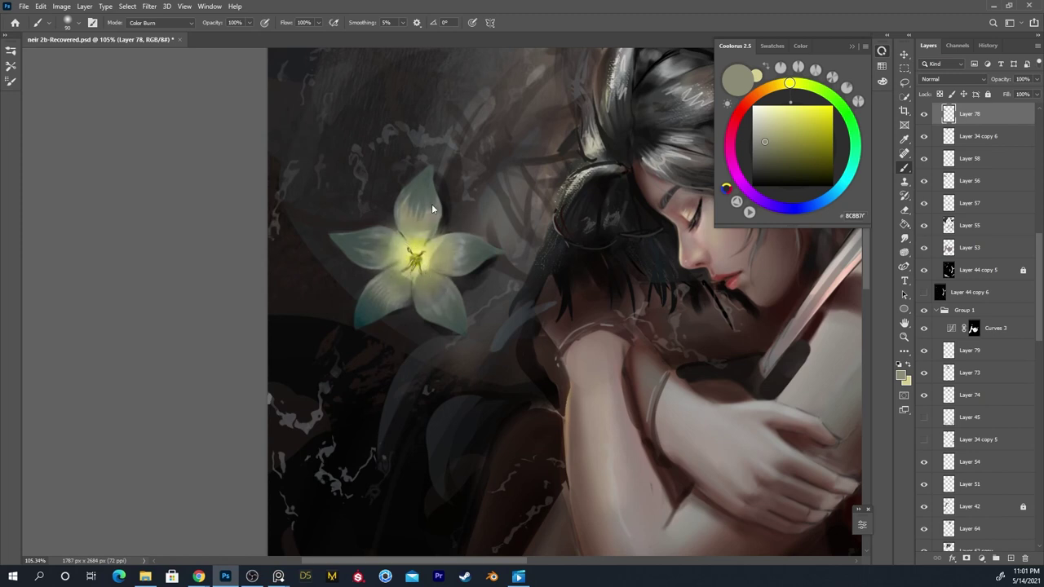
Shift the brush color to a muted orange beige, try it on the flower's centre, and undo the strokes
drag(789, 82, 778, 84)
drag(764, 142, 770, 140)
drag(778, 85, 771, 87)
mouse_move(426, 250)
mouse_down()
mouse_move(419, 278)
mouse_move(436, 250)
mouse_move(409, 284)
mouse_move(435, 255)
mouse_up()
key(ctrl+z)
key(ctrl+z)
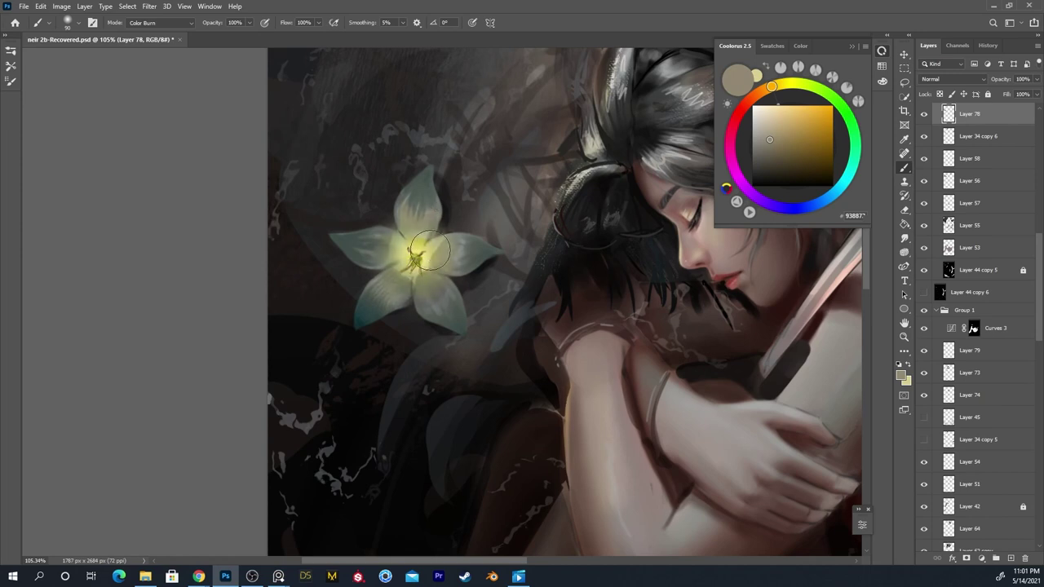
Pick a more saturated orange brown, try burning the flower's centre with it, and undo the strokes
click(781, 139)
click(761, 92)
mouse_move(410, 267)
mouse_down()
mouse_move(430, 243)
mouse_move(427, 254)
mouse_move(405, 228)
mouse_up()
key(ctrl+z)
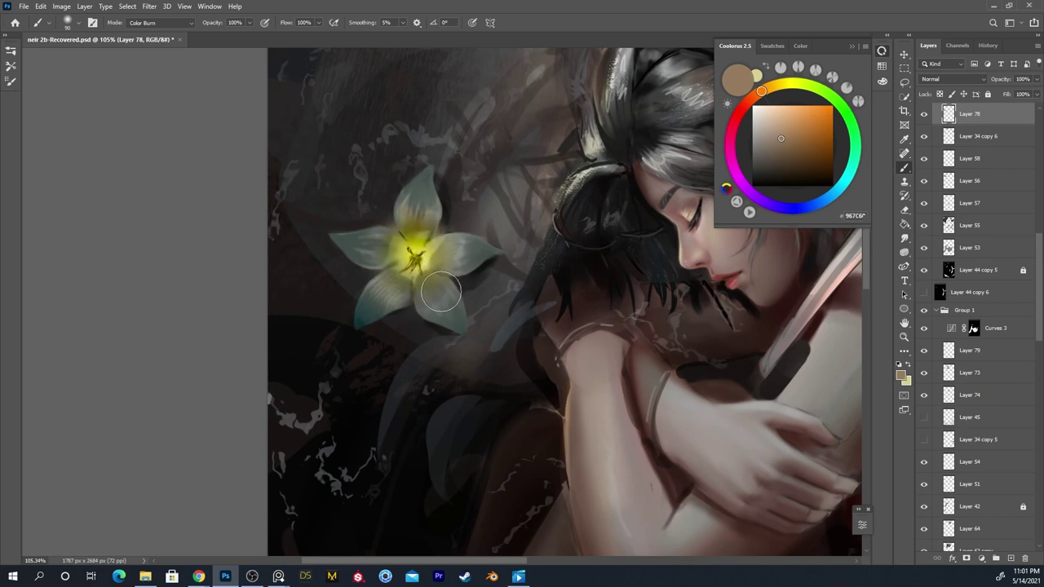
key(ctrl+z)
Select Layer 78 copy 4, the flower above the hair, try Color Burn strokes on its centre, and undo them
mouse_move(470, 216)
mouse_down()
mouse_move(432, 268)
mouse_move(427, 302)
mouse_up()
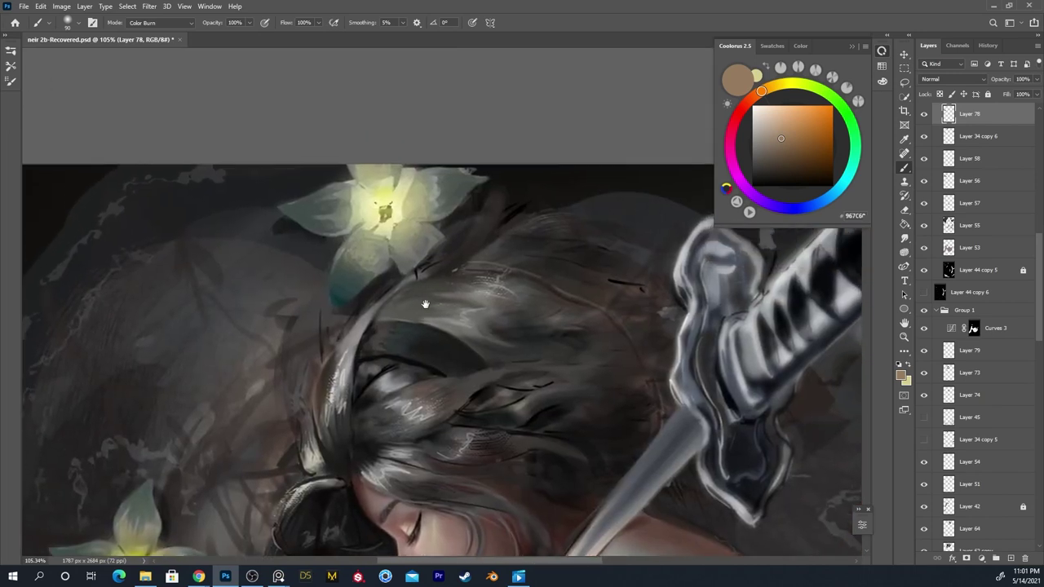
ctrl+click(388, 217)
mouse_move(388, 217)
mouse_down()
mouse_move(405, 216)
mouse_move(392, 216)
mouse_up()
key(ctrl+z)
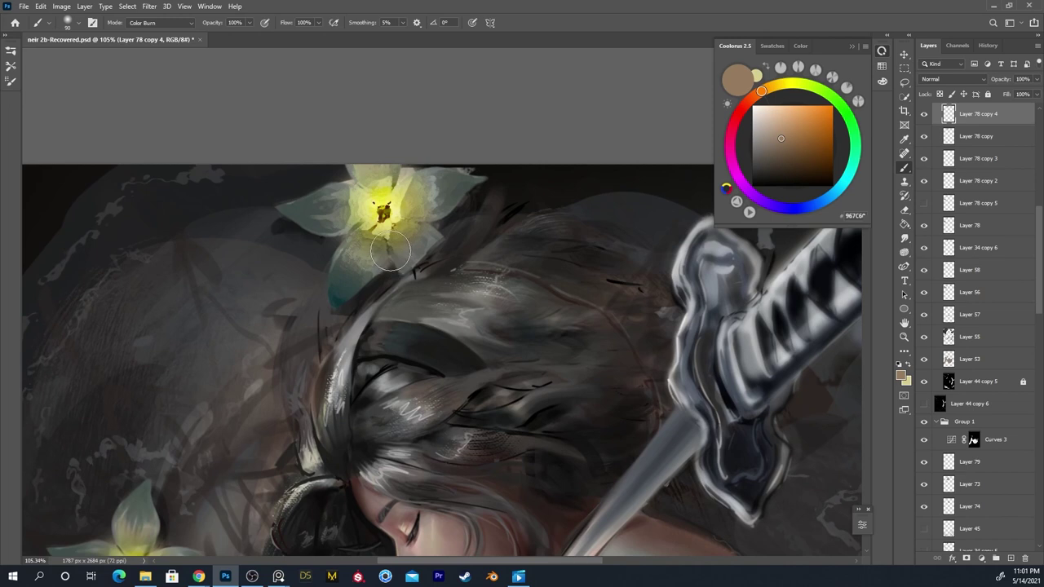
key(ctrl+z)
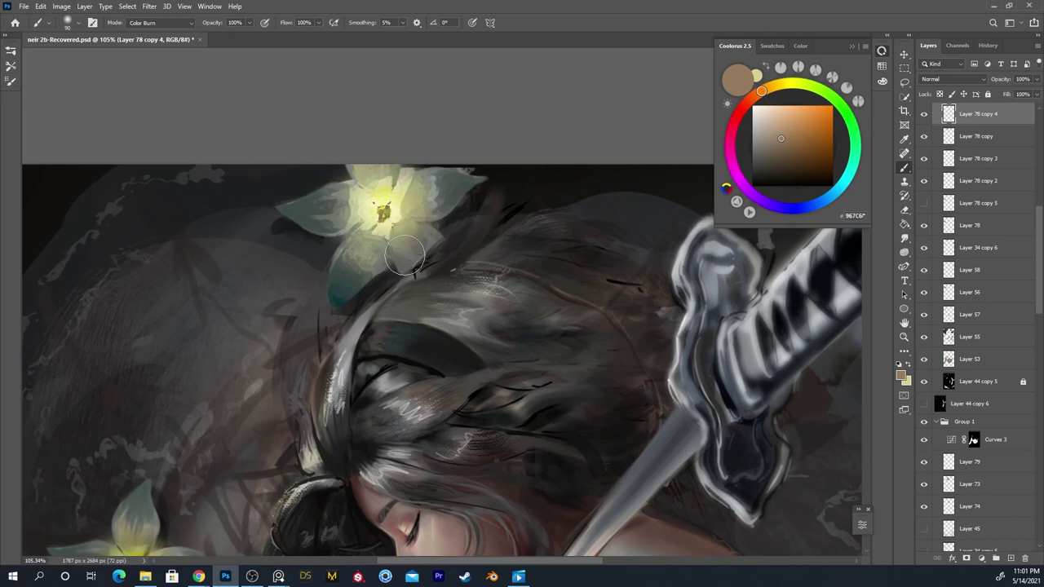
Try darkening the midtones of Layer 78 copy 4 with Levels, and cancel the adjustment
key(ctrl+m)
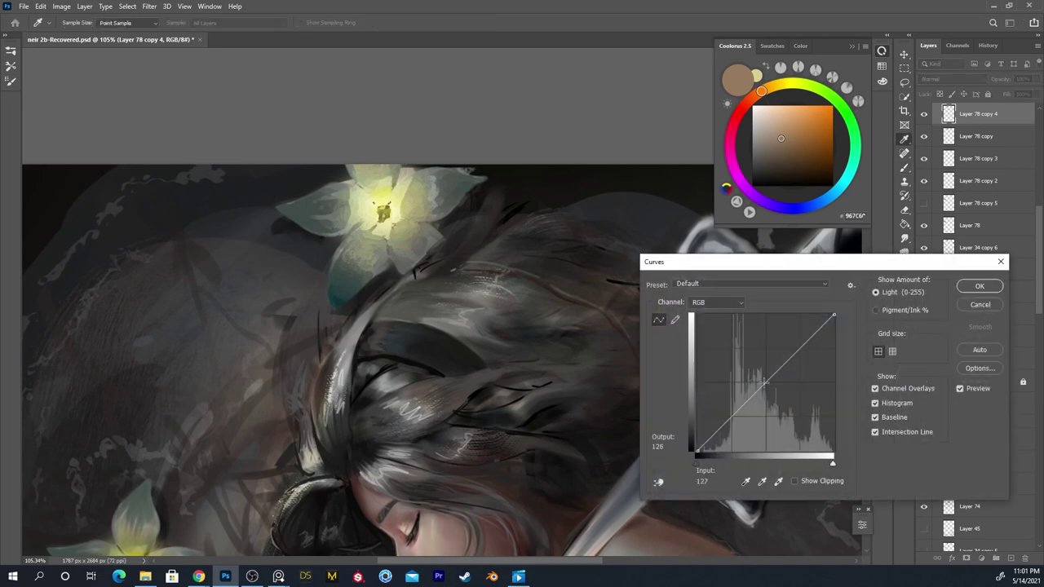
click(969, 307)
key(ctrl+l)
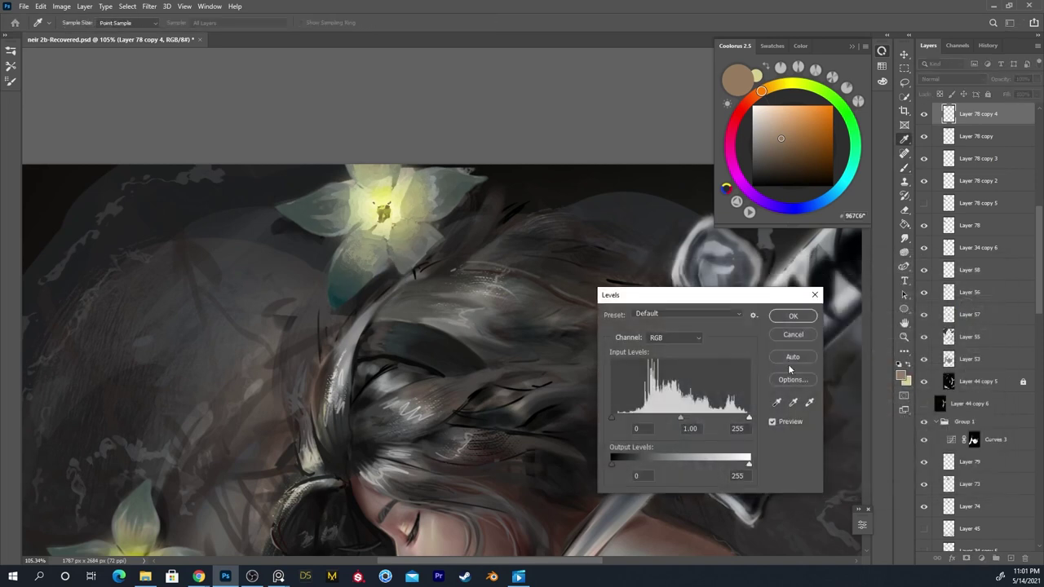
mouse_move(749, 420)
mouse_down()
mouse_move(732, 419)
mouse_move(749, 420)
mouse_up()
mouse_move(680, 418)
mouse_down()
mouse_move(697, 420)
mouse_move(680, 419)
mouse_up()
mouse_move(748, 419)
mouse_down()
mouse_move(725, 421)
mouse_move(749, 419)
mouse_up()
drag(682, 419, 725, 420)
click(805, 336)
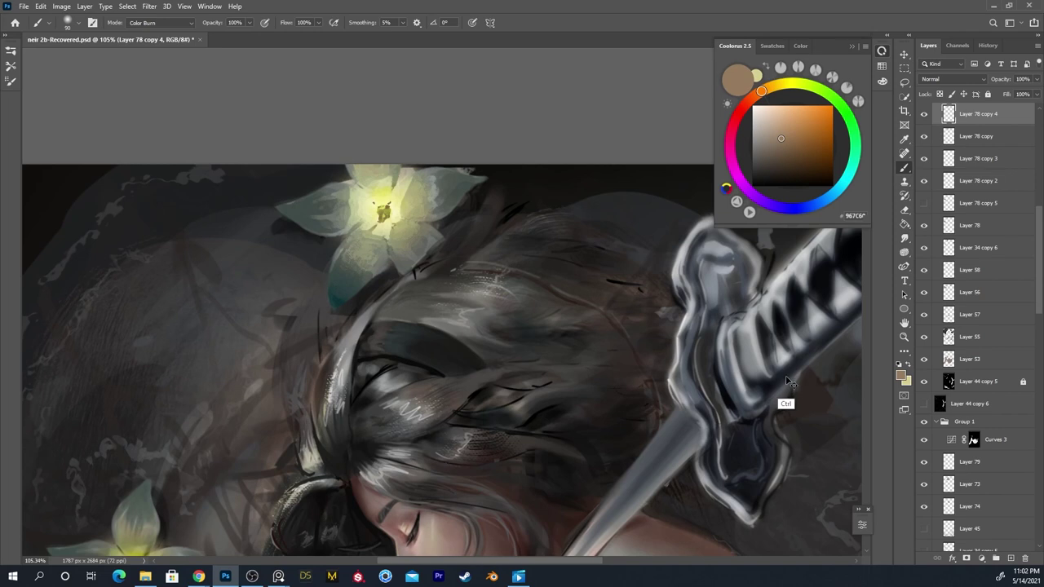
Try darkening the highlights of Layer 78 copy 4 with a Curves adjustment, and cancel it
key(ctrl+m)
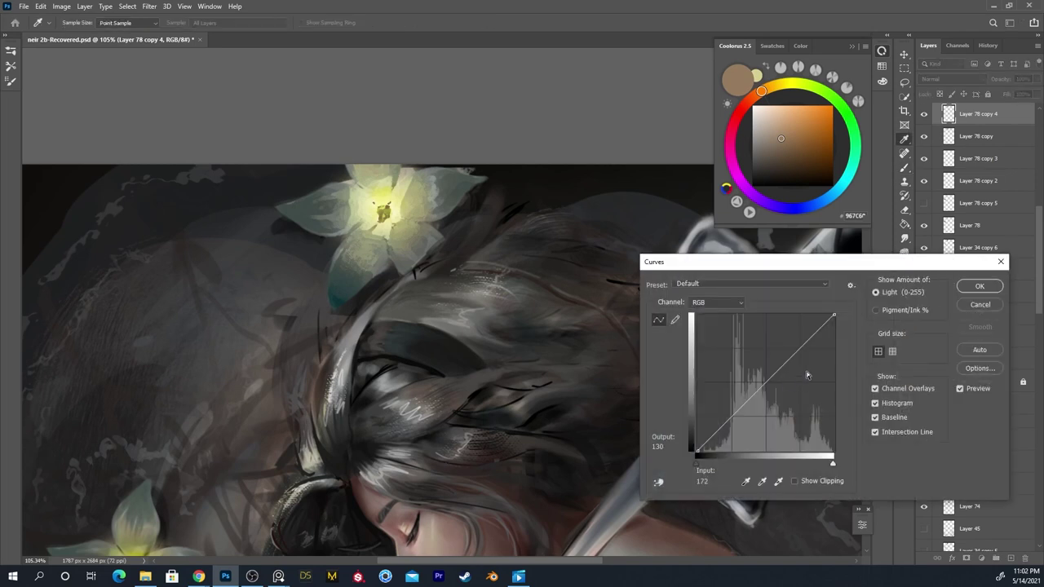
click(764, 386)
drag(834, 314, 844, 358)
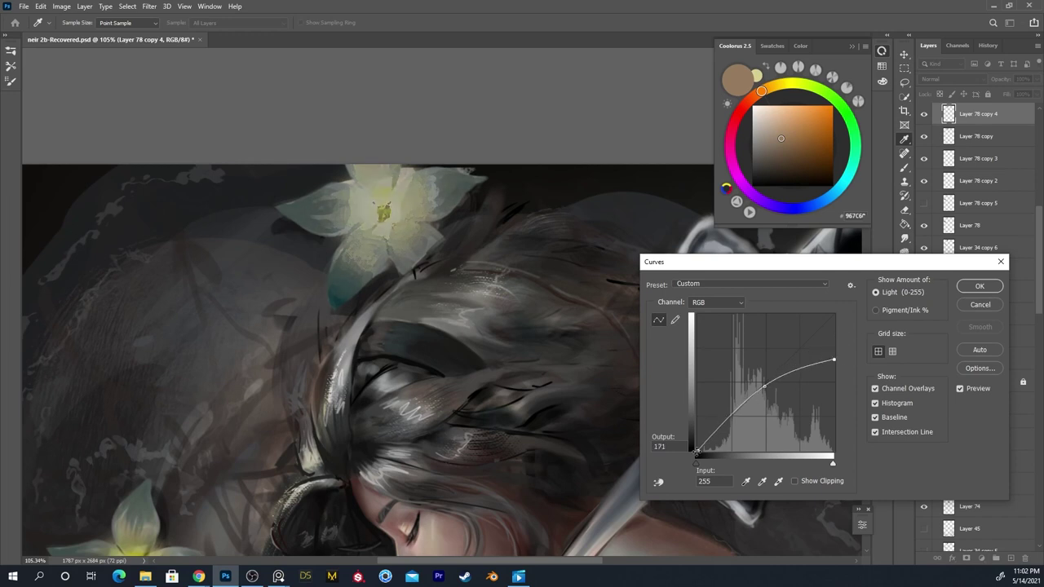
drag(716, 428, 722, 433)
mouse_move(786, 372)
mouse_down()
mouse_move(787, 358)
mouse_move(788, 370)
mouse_up()
drag(741, 414, 741, 413)
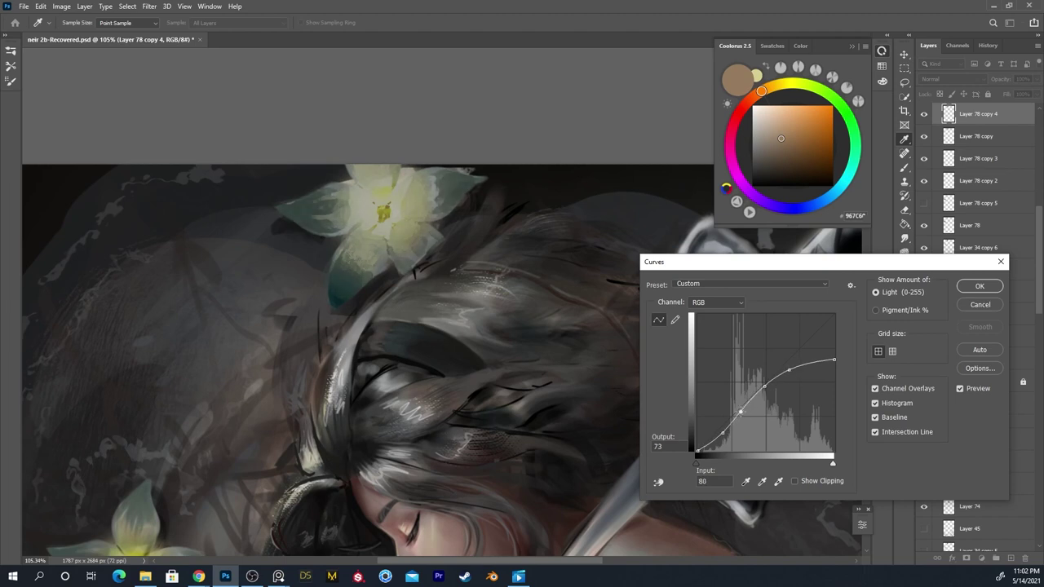
click(979, 305)
Switch to the hard transfer brush in Normal mode and reduce its size to 25 px
mouse_move(403, 332)
mouse_down()
mouse_move(580, 200)
mouse_move(527, 283)
mouse_move(524, 315)
mouse_up()
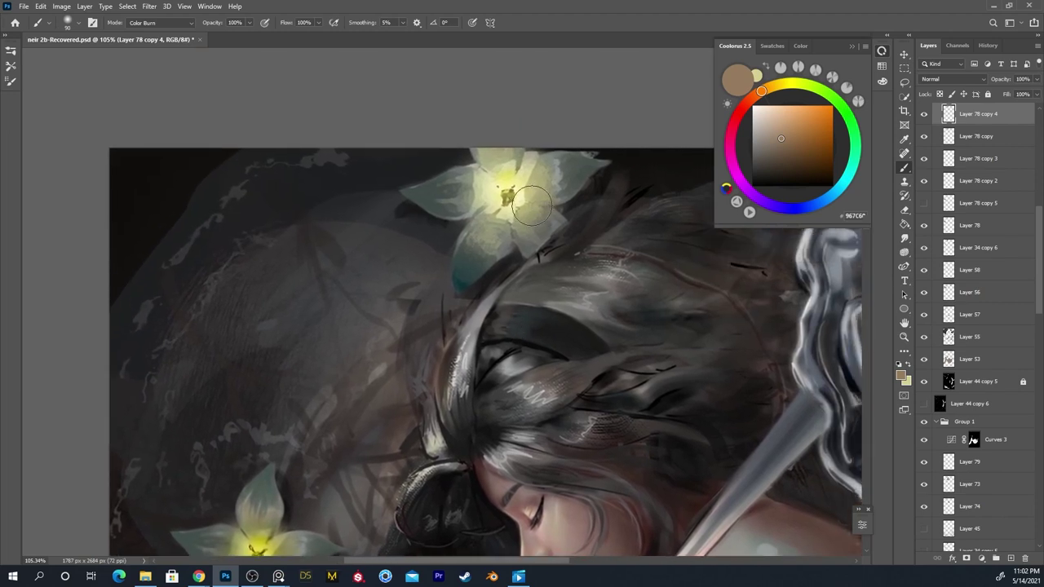
right_click(536, 209)
click(617, 314)
click(512, 213)
key(bracketleft)
key(bracketleft)
key(bracketleft)
key(bracketleft)
key(bracketleft)
key(bracketleft)
key(bracketleft)
key(bracketleft)
Paint muted yellow and olive tones sampled from the flower over the bright glow beside its centre
alt+click(534, 187)
alt+click(533, 187)
drag(530, 174, 523, 193)
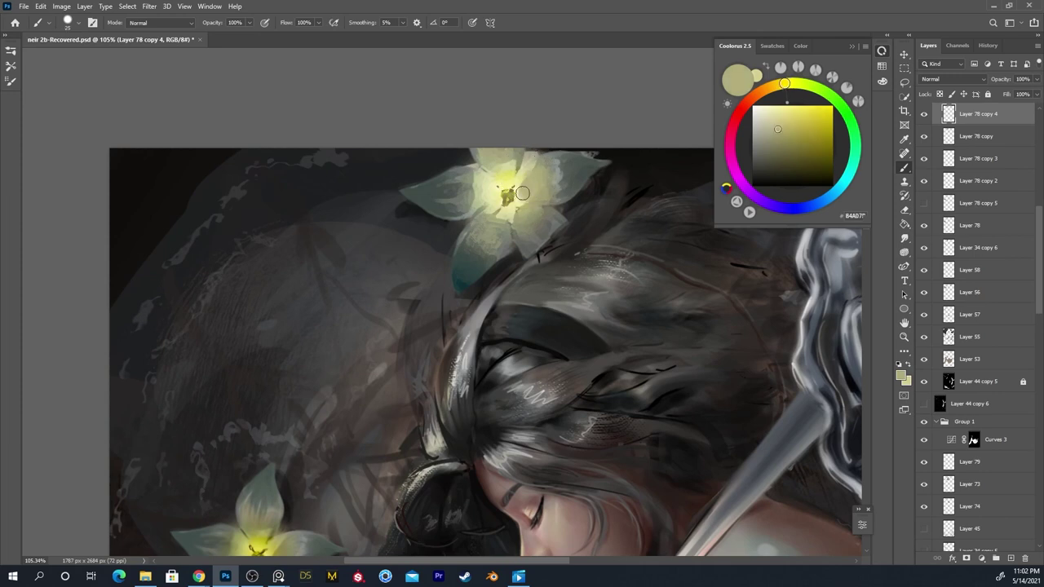
alt+click(548, 199)
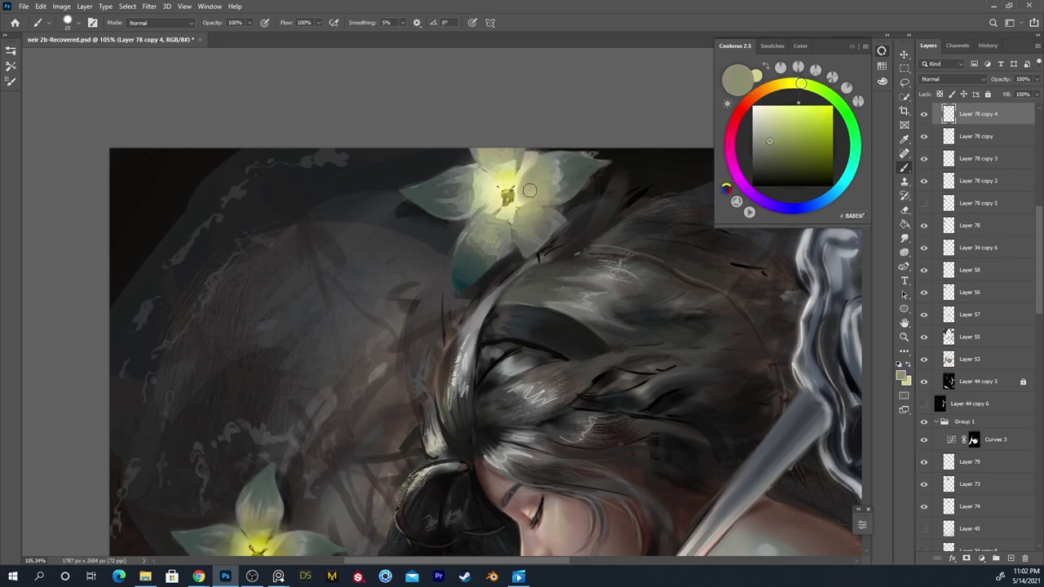
alt+click(522, 191)
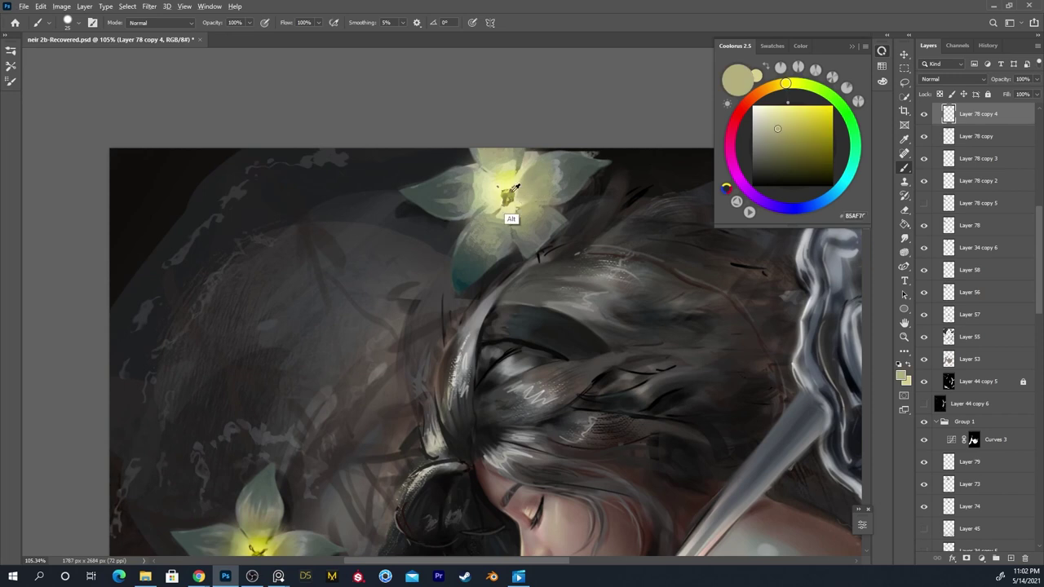
alt+click(513, 198)
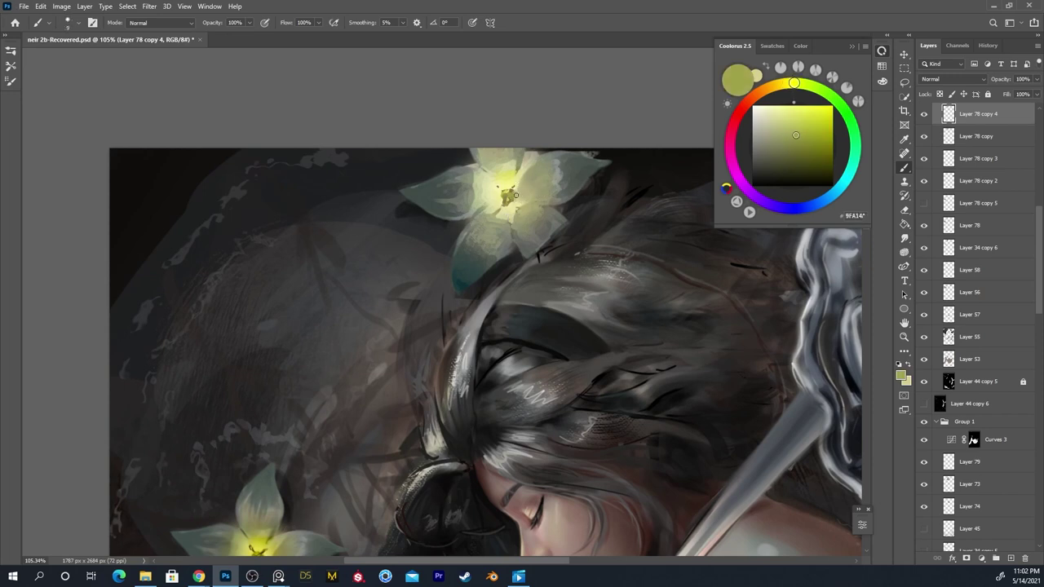
alt+click(524, 179)
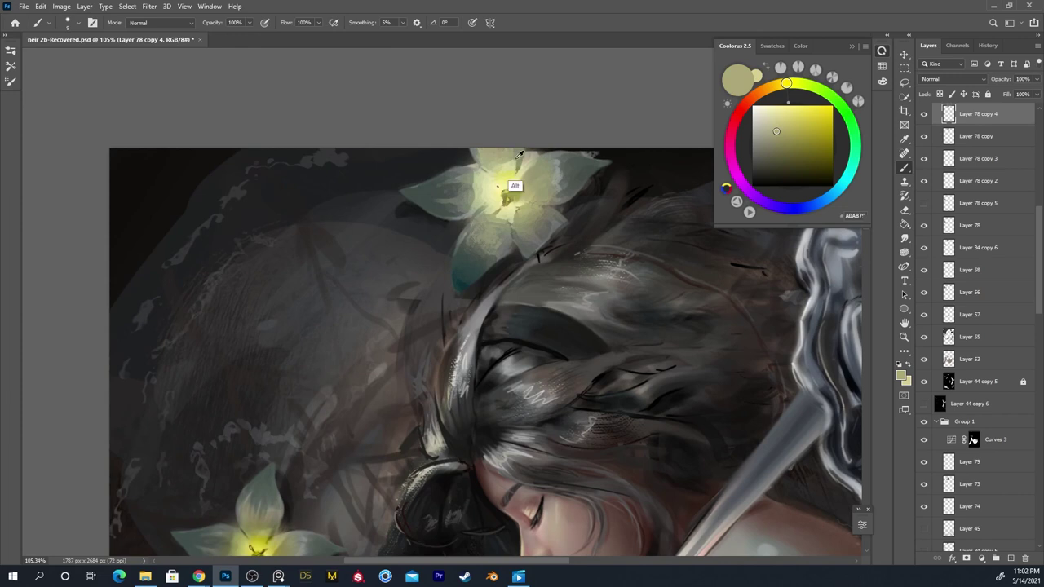
Tone down the flower's upper petal with small strokes in sampled muted yellow-greens
alt+click(519, 161)
drag(514, 161, 511, 176)
alt+click(507, 174)
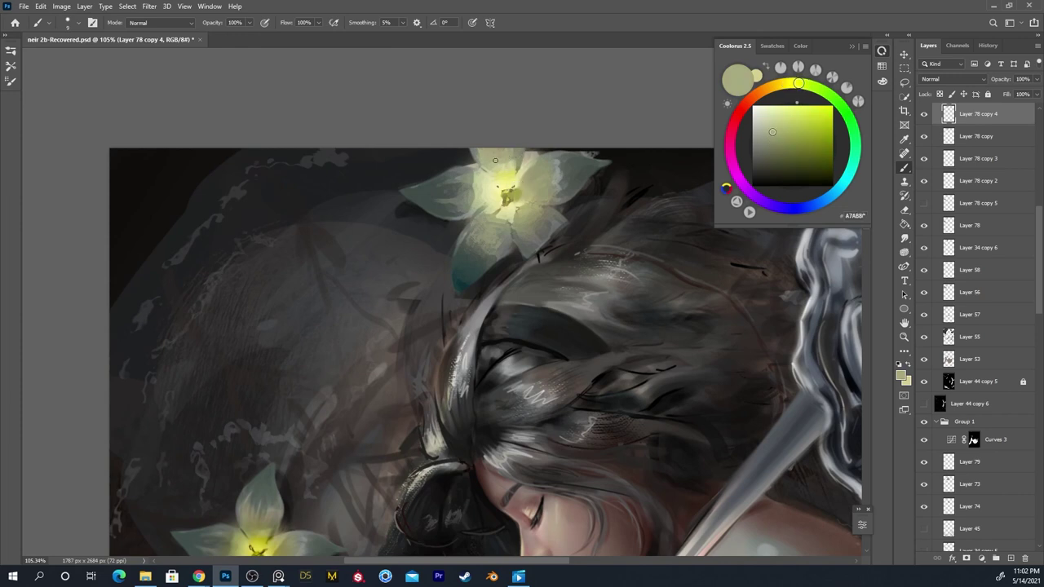
alt+click(517, 181)
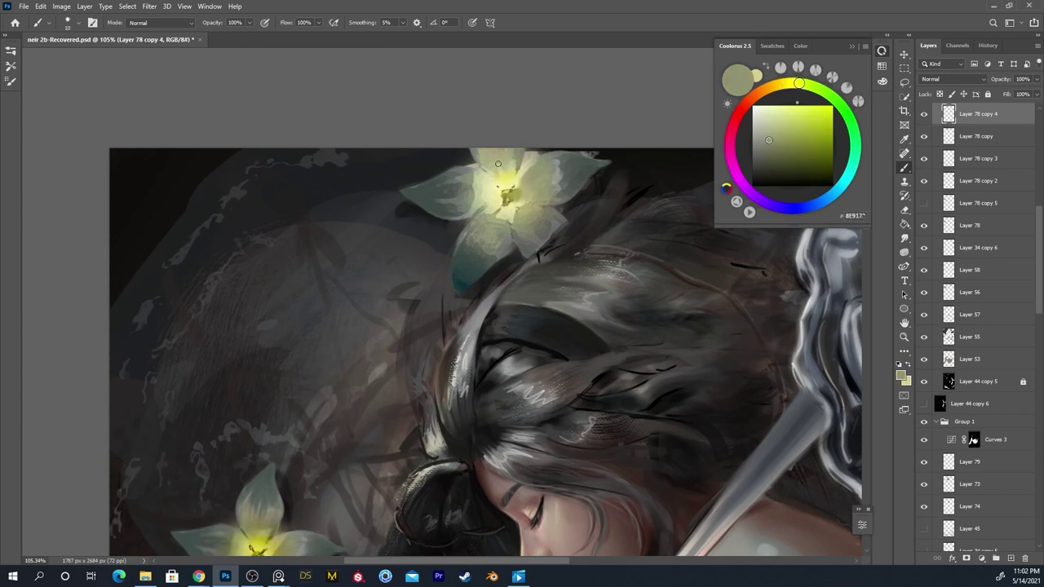
Reselect the hard transfer brush at a smaller size and paint sampled grey-greens into the flower's left petal
alt+click(464, 189)
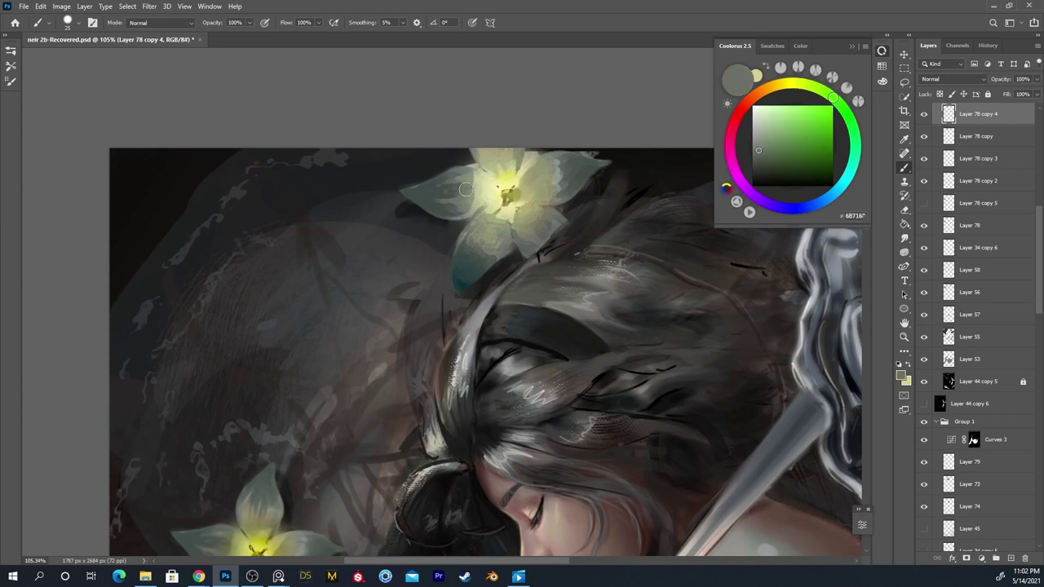
right_click(465, 189)
click(608, 320)
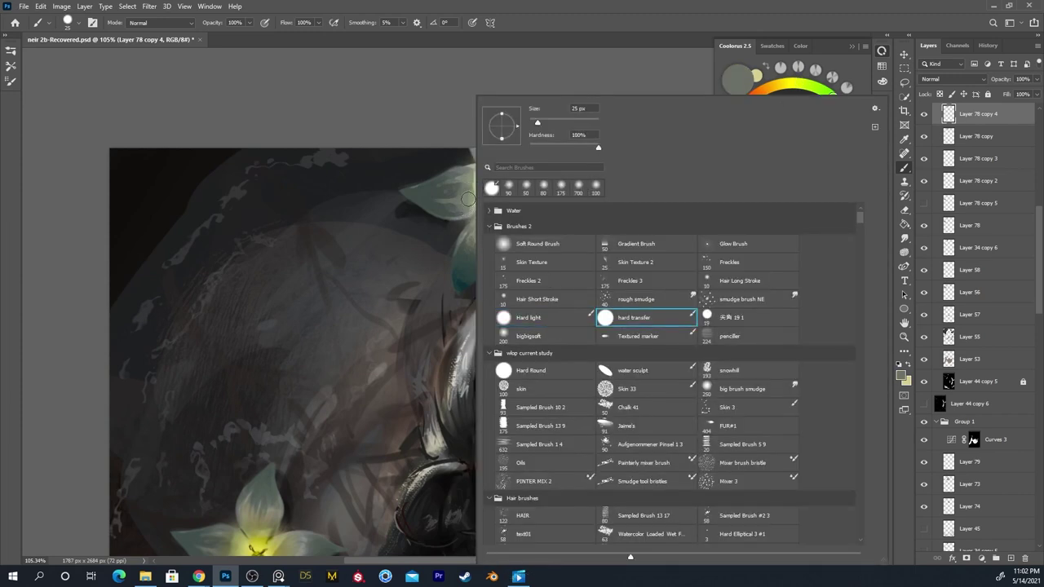
click(468, 199)
key(bracketleft)
key(bracketleft)
alt+click(464, 234)
alt+click(486, 177)
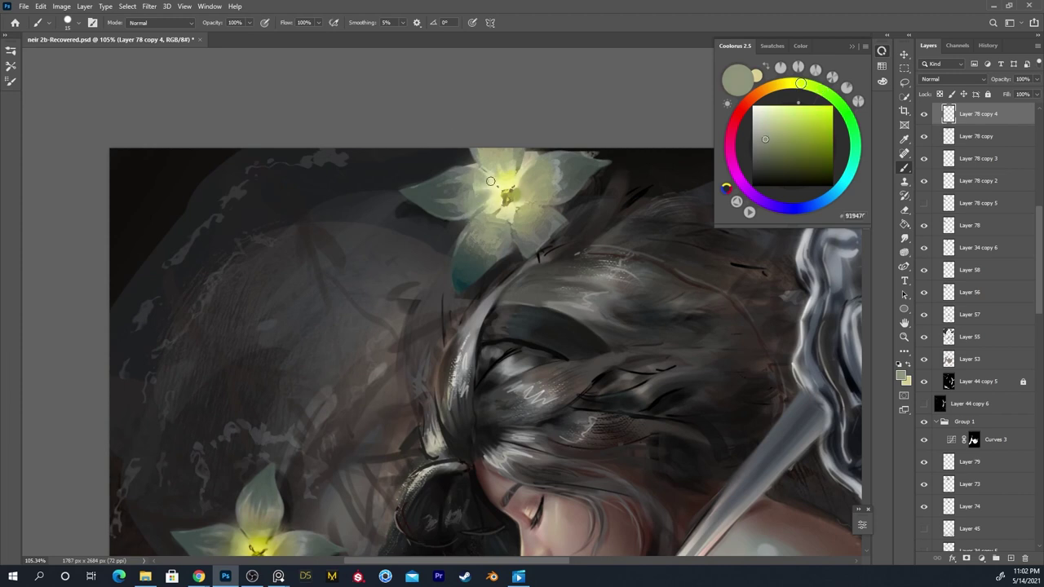
Blend the base of the upper petal into the flower's centre with sampled yellow-green tones
alt+click(503, 191)
alt+click(505, 159)
alt+click(517, 154)
drag(490, 160, 509, 180)
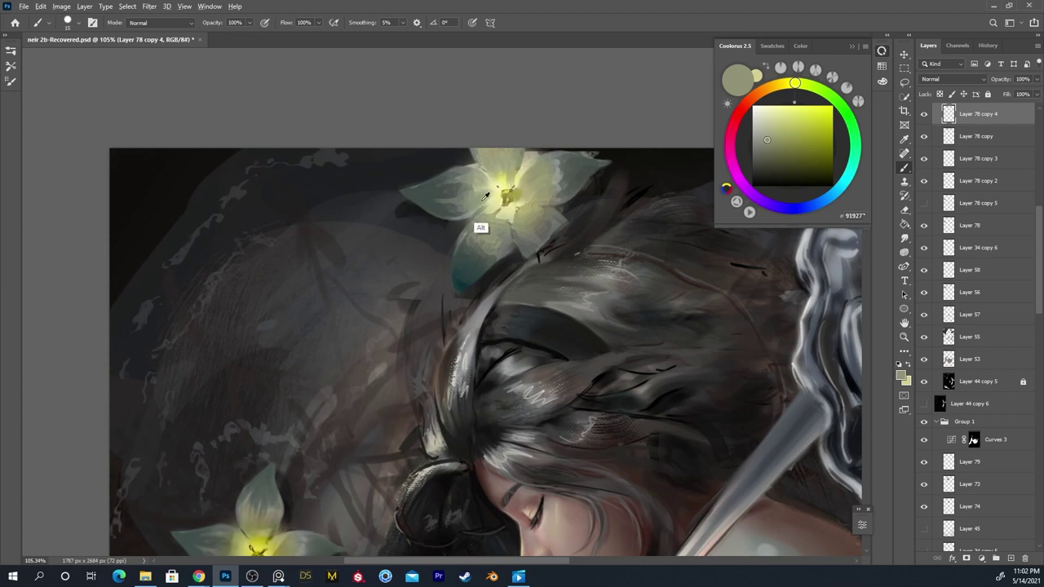
Rework the petal bases around the flower's centre with sampled grey-green, muted yellow and olive
alt+click(467, 238)
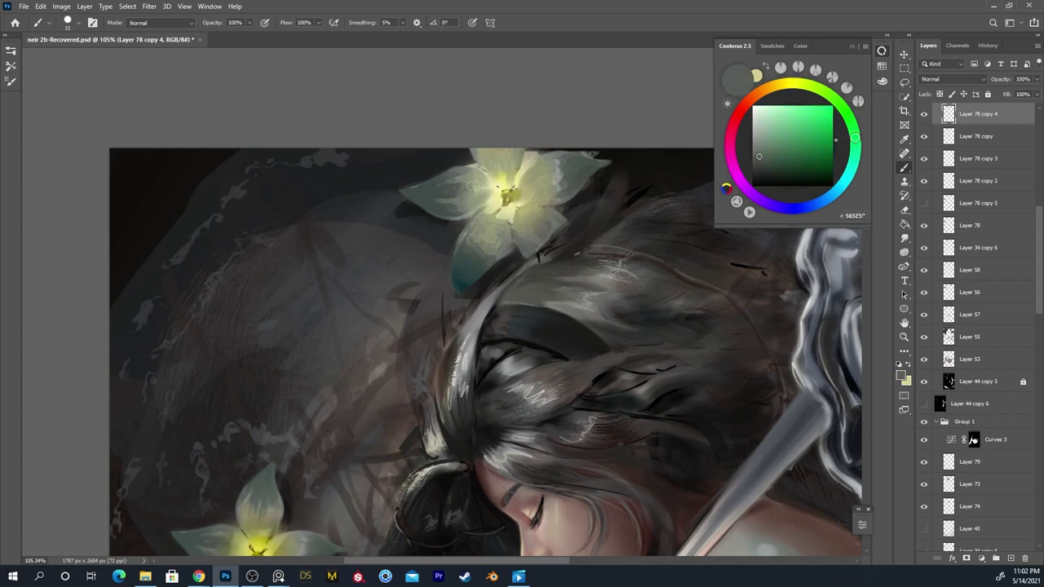
alt+click(522, 196)
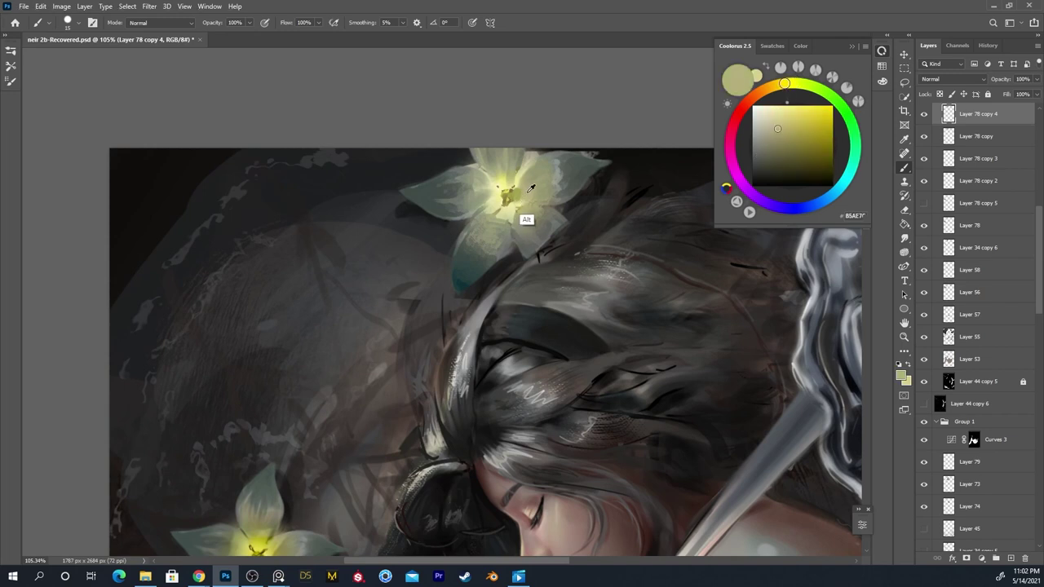
alt+click(507, 195)
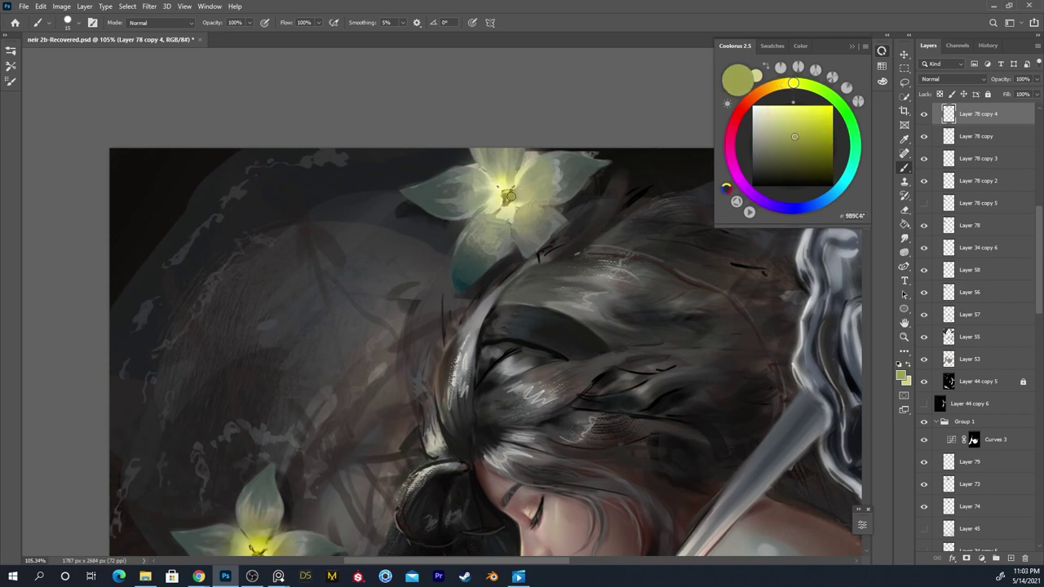
alt+click(506, 201)
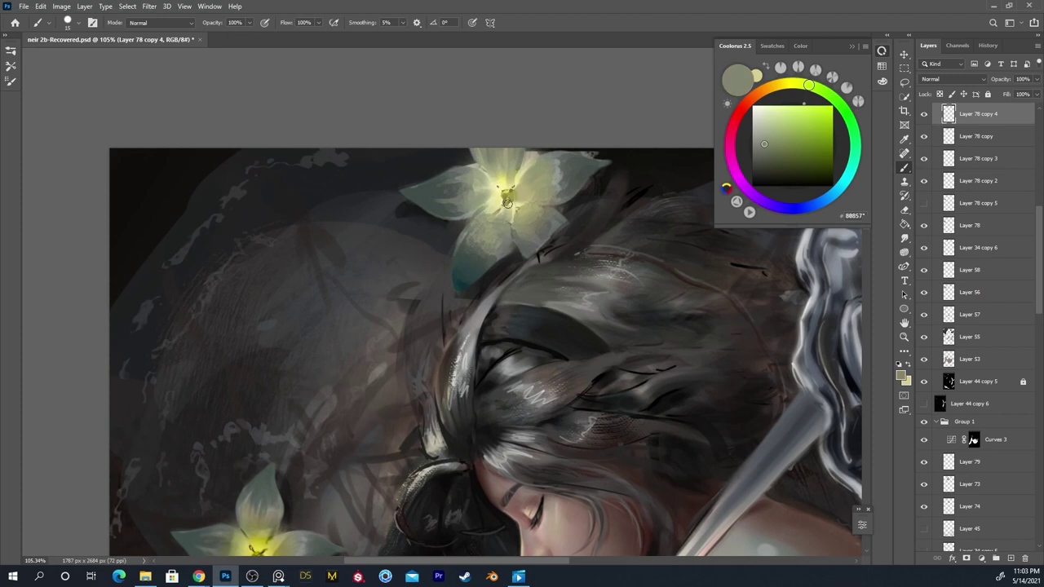
Shade the flower's right and left petals with darker grey-greens sampled from the artwork
alt+click(526, 232)
alt+click(557, 165)
mouse_move(524, 184)
mouse_down()
mouse_move(548, 163)
mouse_move(546, 183)
mouse_up()
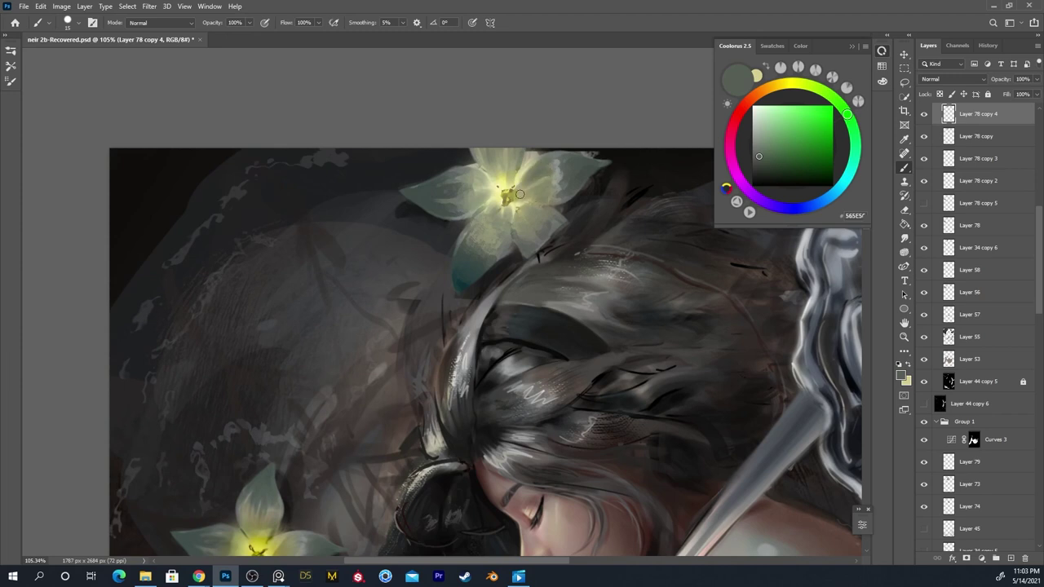
key(alt)
alt+click(540, 166)
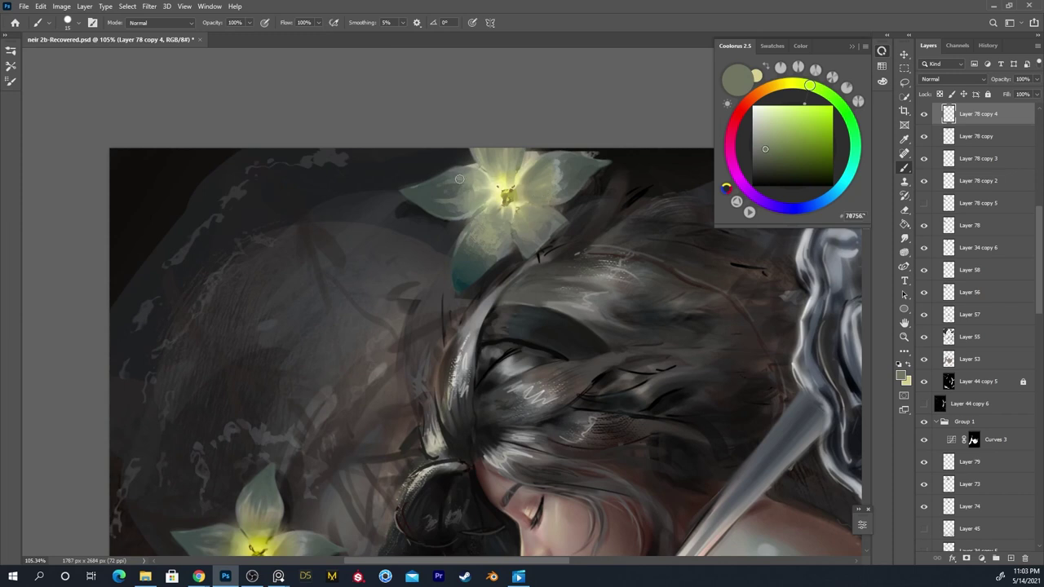
alt+click(461, 210)
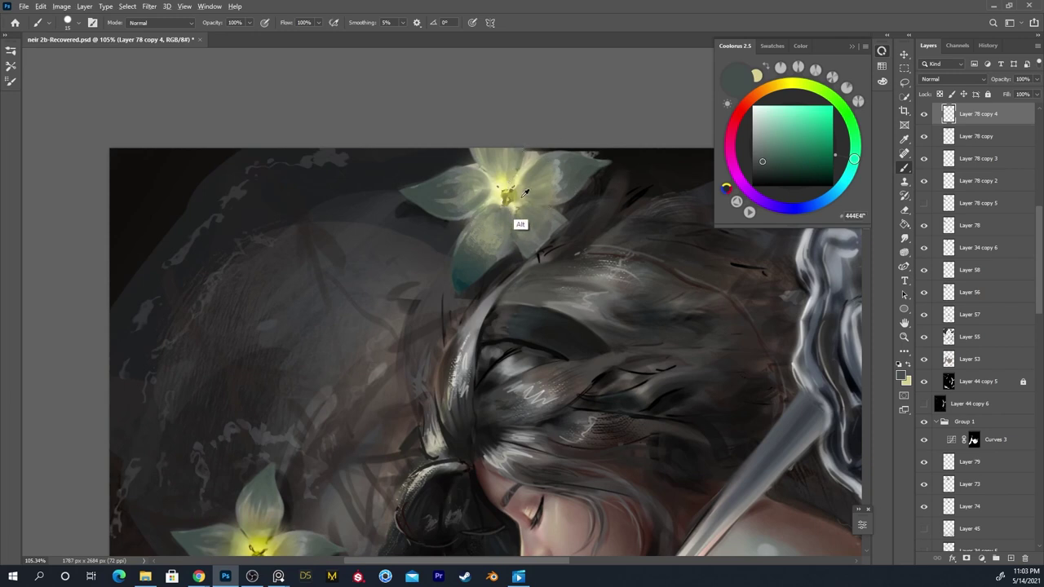
Darken the centre of the flower above the hair with a deeper olive and a smaller brush
alt+click(506, 198)
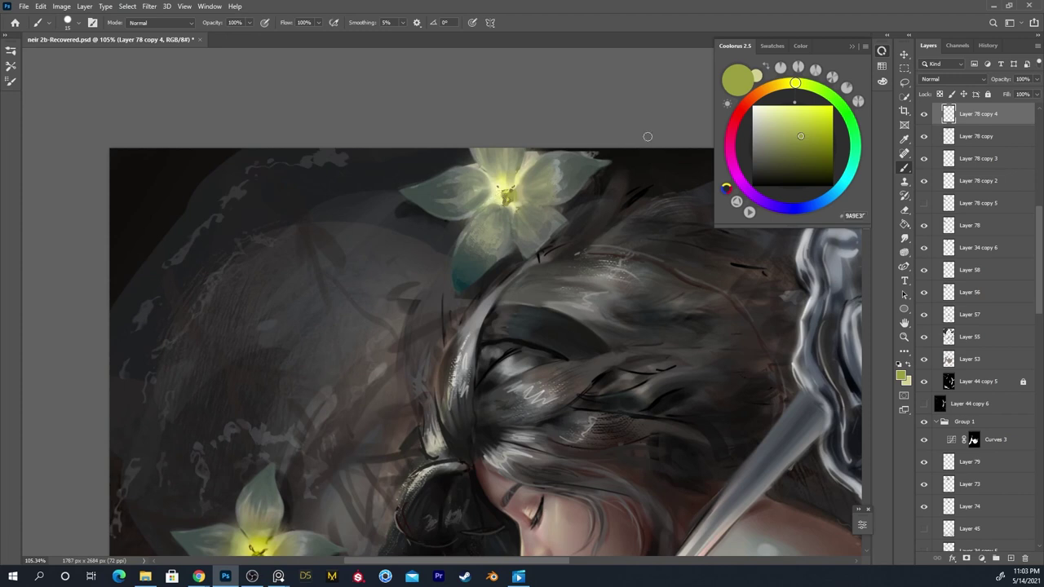
click(797, 153)
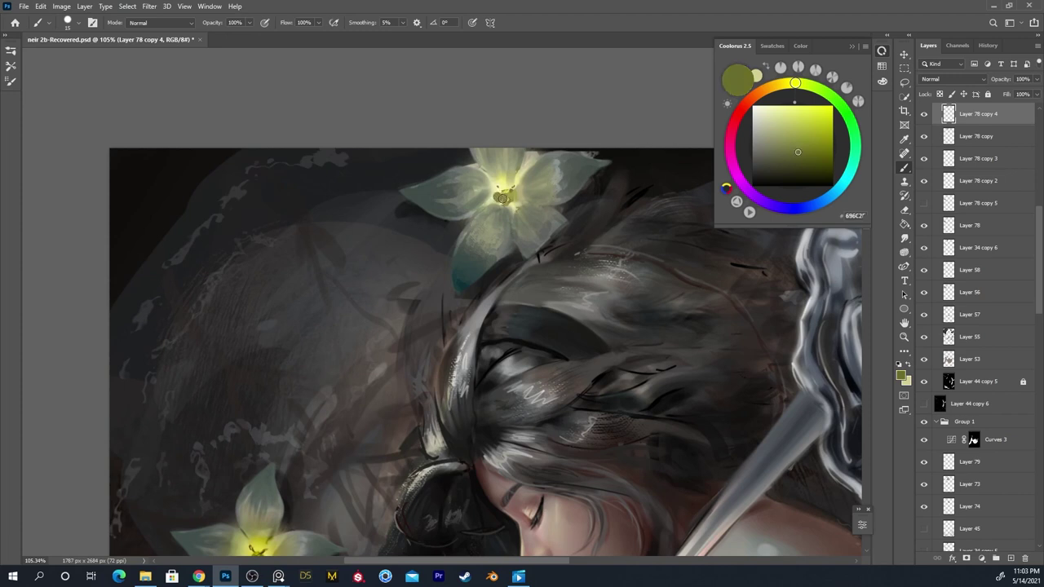
key([)
drag(525, 179, 477, 245)
Select Layer 78, the flower beside the figure, and paint its centre with dark olive tones sampled from it
drag(427, 267, 462, 222)
drag(457, 298, 532, 262)
ctrl+click(443, 251)
mouse_move(455, 219)
mouse_down()
mouse_move(446, 245)
mouse_move(432, 213)
mouse_move(445, 205)
mouse_up()
alt+click(457, 225)
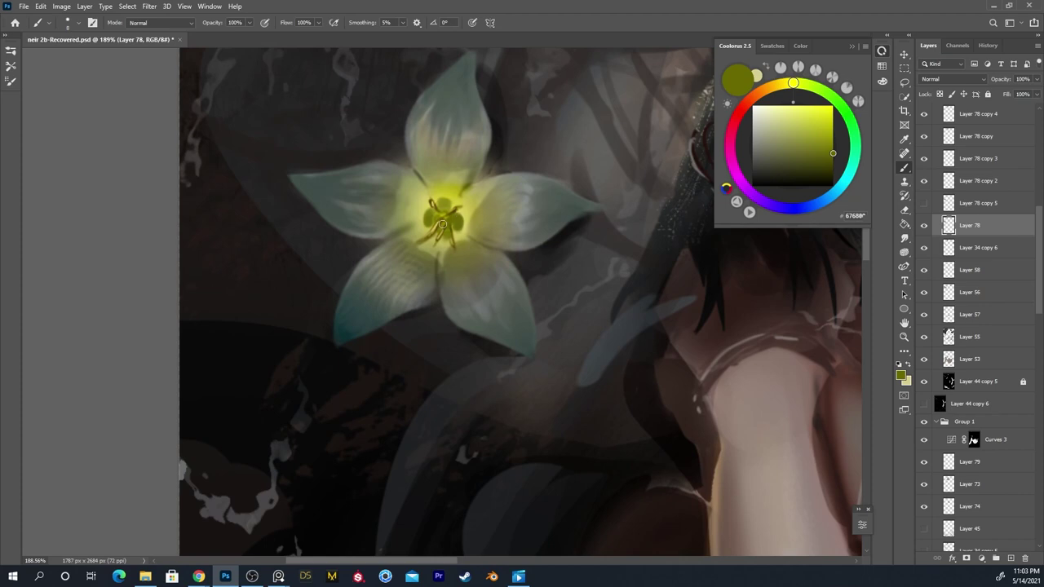
alt+click(447, 203)
drag(448, 202, 456, 210)
scroll(453, 201, down, 5)
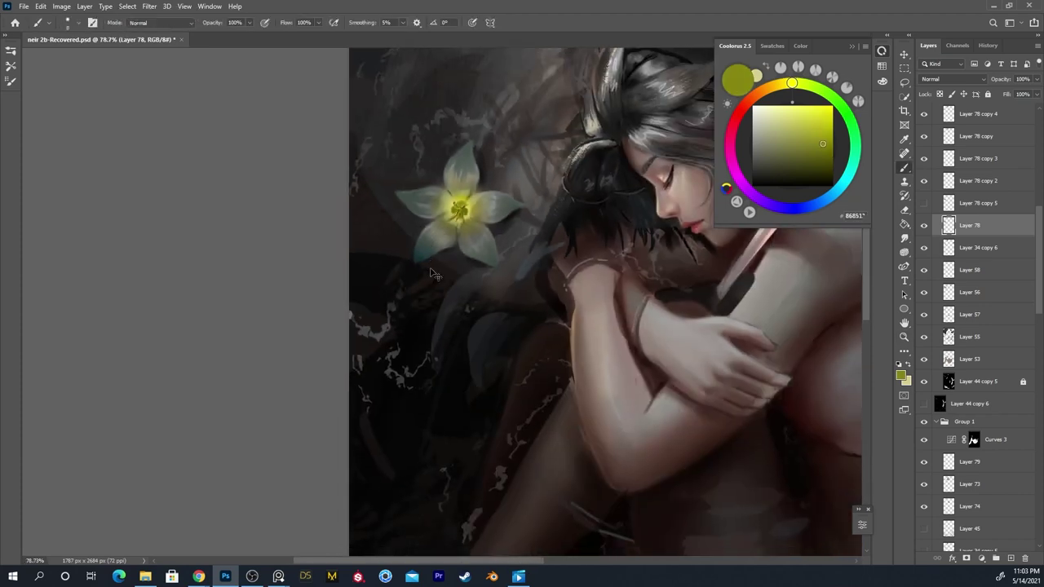
Lower the overall saturation of the Layer 78 flower slightly with Hue/Saturation
key(ctrl+u)
mouse_move(736, 435)
mouse_down()
mouse_move(714, 439)
mouse_move(728, 437)
mouse_up()
key(Return)
Start another Hue/Saturation adjustment on Layer 78, limited to Yellows sampled from the flower's centre, with the add-to-sample eyedropper active
key(z)
drag(477, 195, 537, 186)
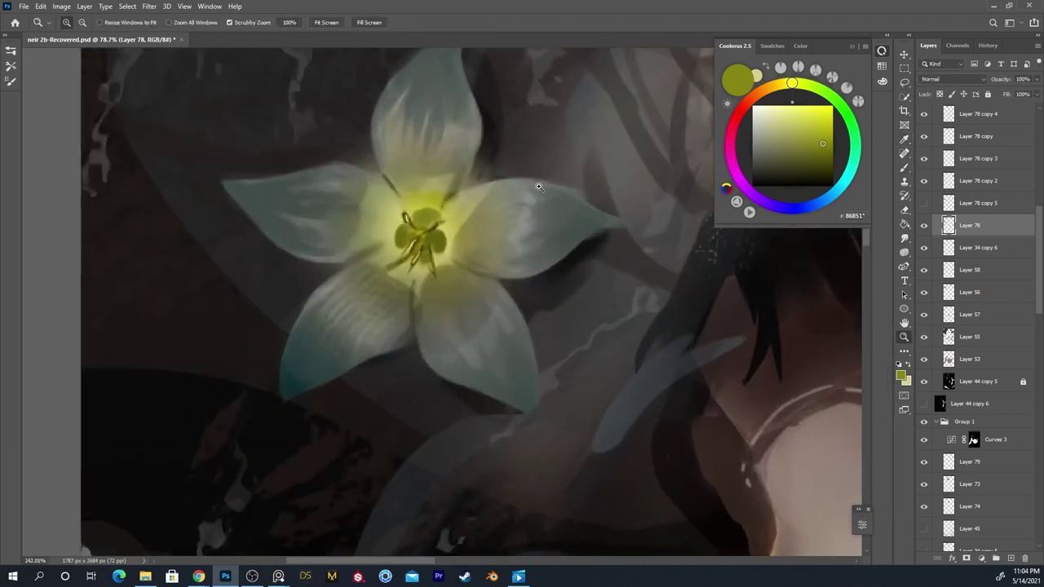
key(ctrl+u)
click(691, 374)
click(675, 403)
click(454, 240)
click(806, 483)
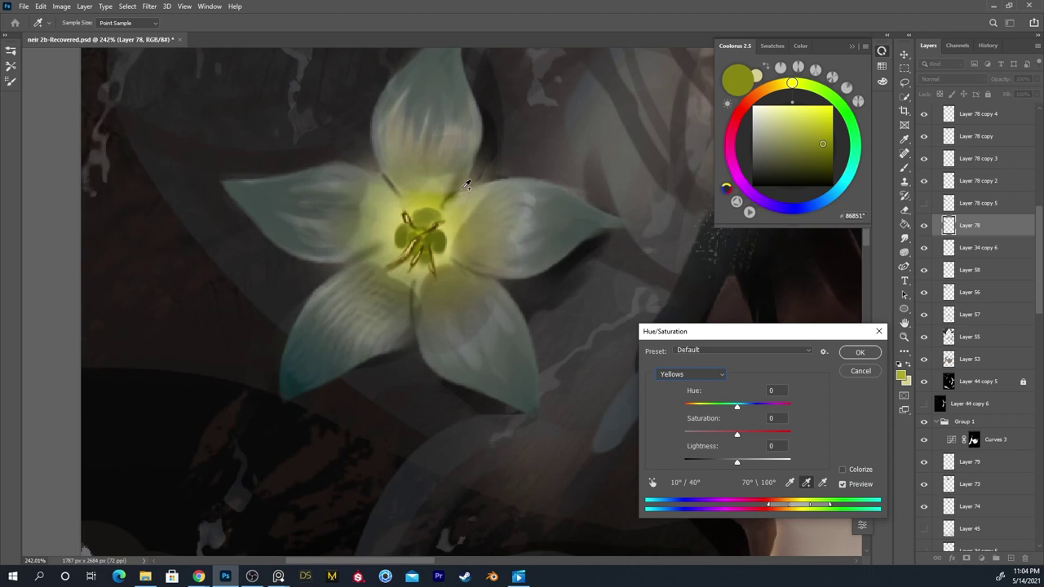
Set the yellows to Hue -13, Saturation -31 and Lightness -21, and apply the adjustment
drag(737, 438, 729, 418)
key(ctrl+z)
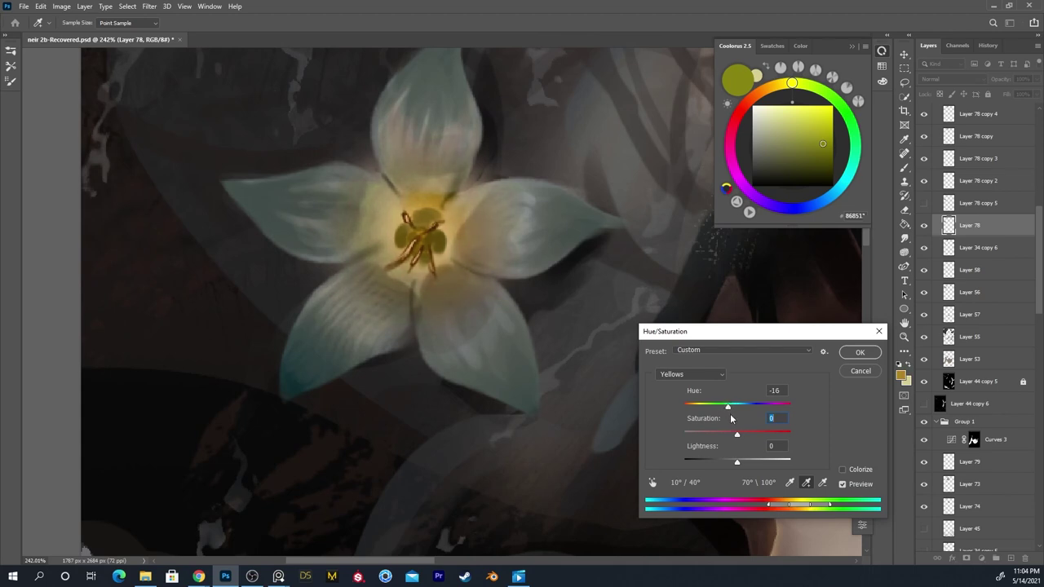
key(ctrl+z)
key(ctrl+z)
drag(738, 436, 725, 439)
drag(728, 435, 727, 439)
key(Tab)
drag(726, 439, 725, 461)
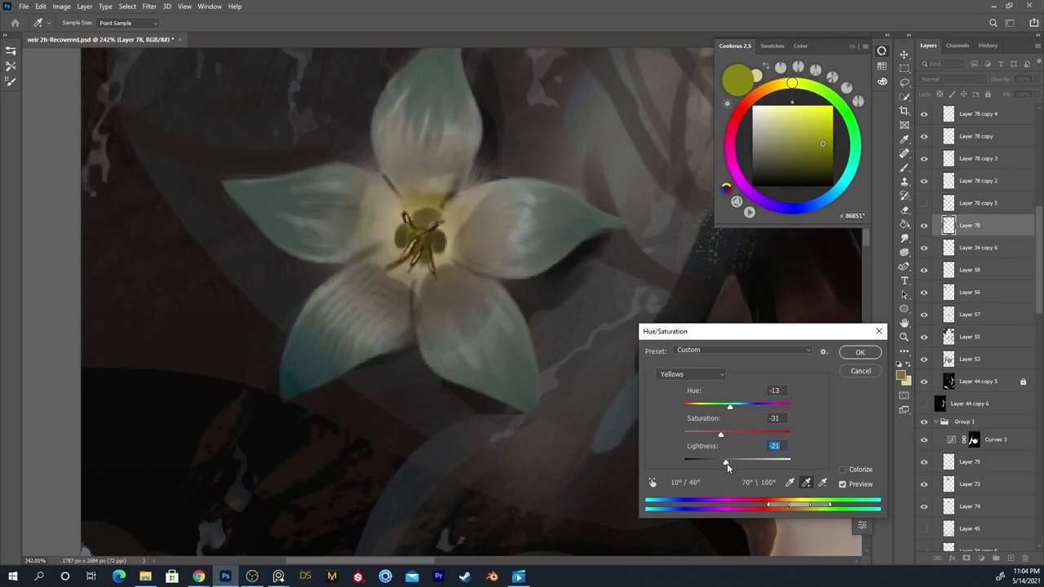
click(858, 354)
Select Layer 78 copy 4, the flower above the figure's head, and start a Hue/Saturation adjustment limited to Yellows
key(z)
drag(677, 263, 603, 376)
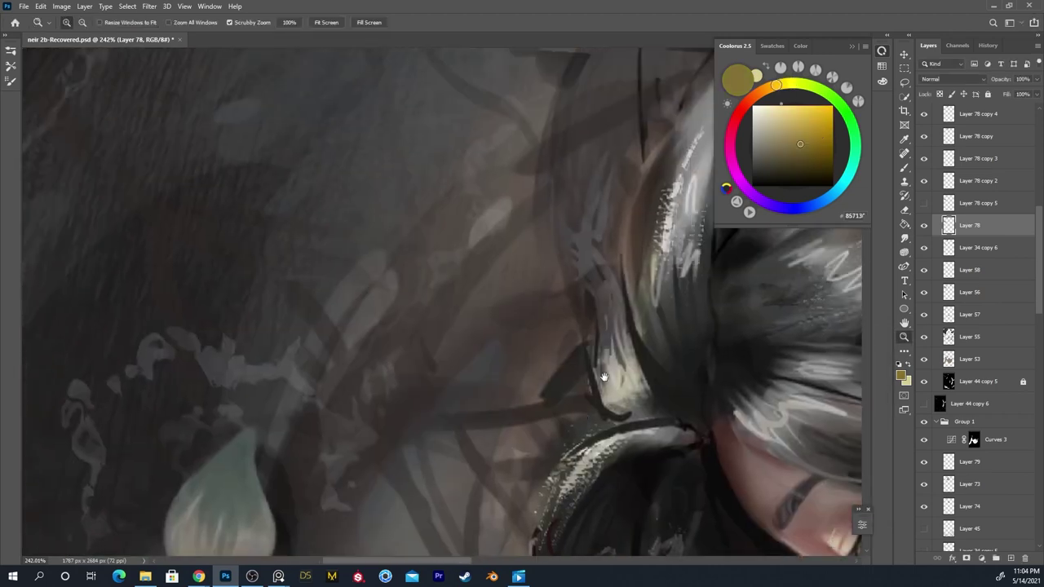
drag(683, 151, 605, 433)
drag(633, 181, 478, 400)
ctrl+click(523, 354)
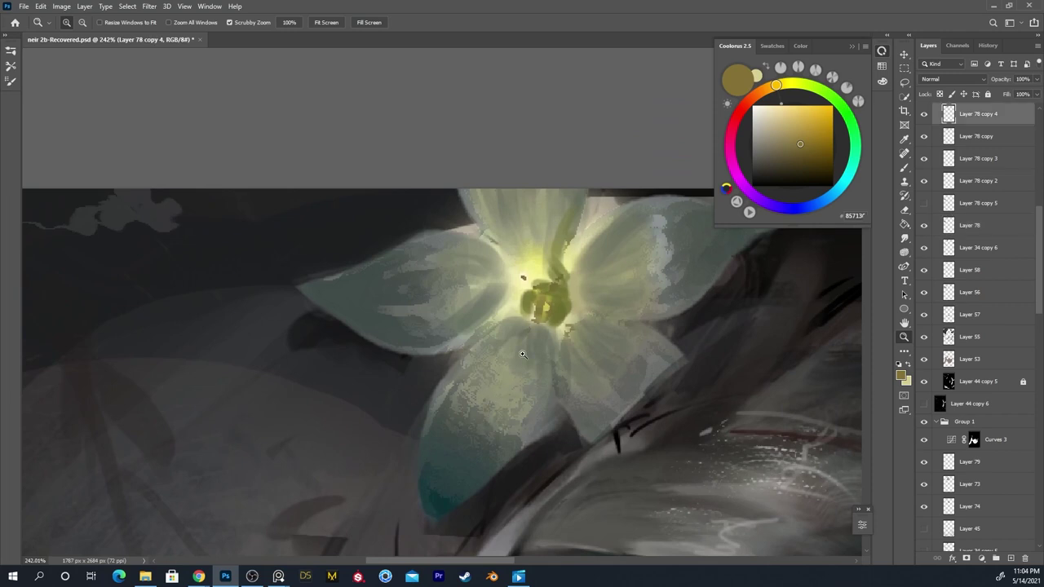
key(ctrl+u)
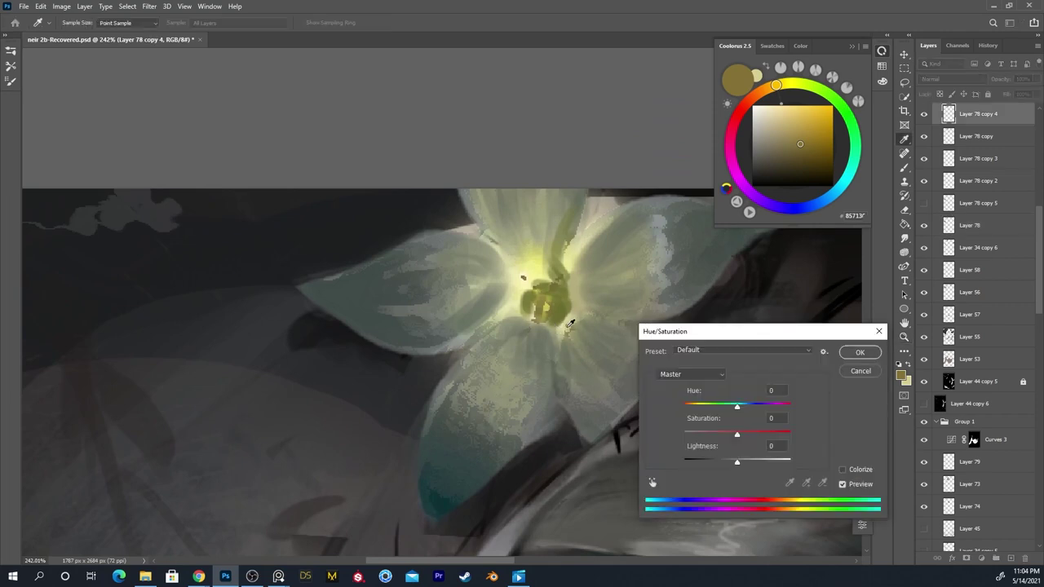
click(718, 374)
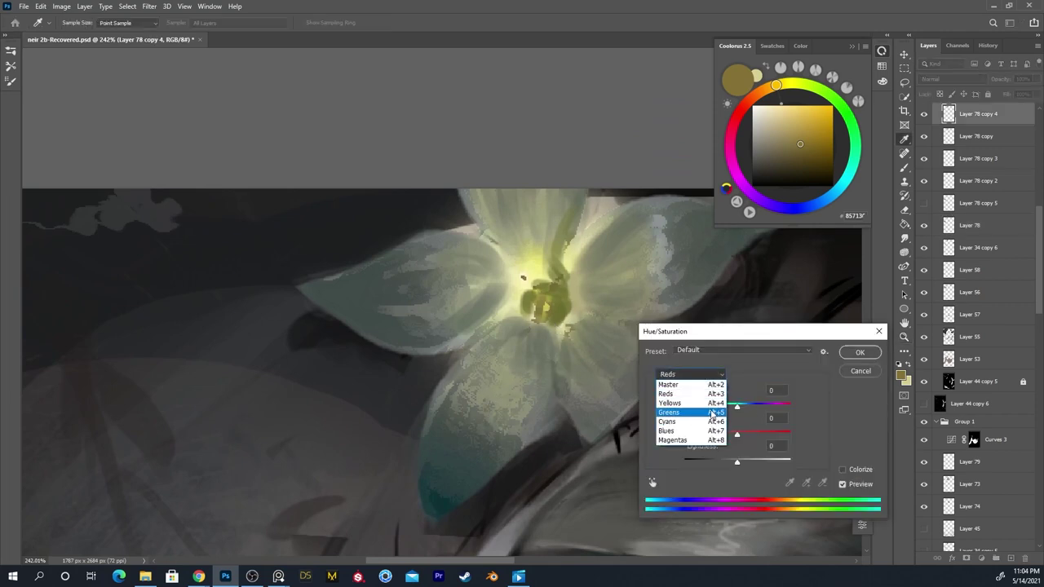
click(721, 406)
Add colours sampled from the flower's glowing centre to the adjusted range, shift the hue toward orange, and apply the adjustment
click(806, 482)
click(573, 282)
click(547, 265)
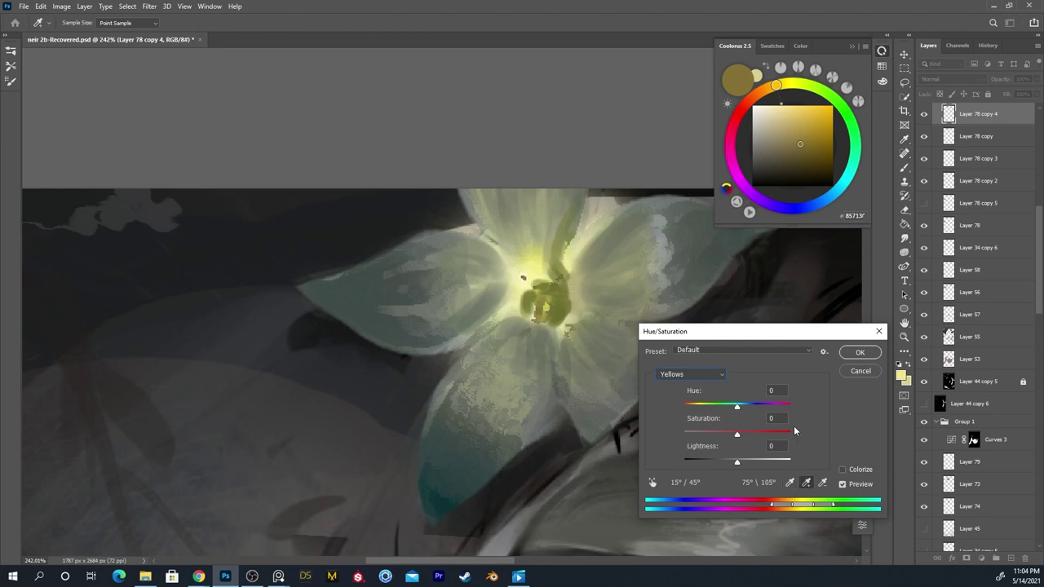
drag(736, 410, 265, 371)
click(866, 355)
Select Layer 78 copy 2, the flower below the sword's hilt, and start a Yellows Hue/Saturation adjustment with the add-to-sample eyedropper active
drag(774, 467, 515, 419)
drag(775, 444, 636, 422)
drag(622, 484, 606, 391)
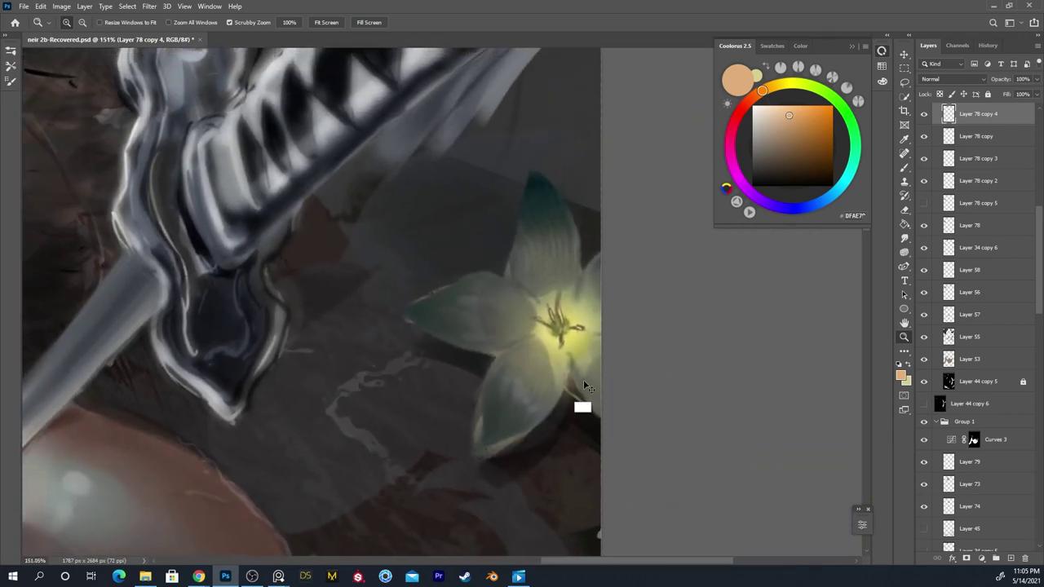
ctrl+click(592, 362)
key(ctrl+u)
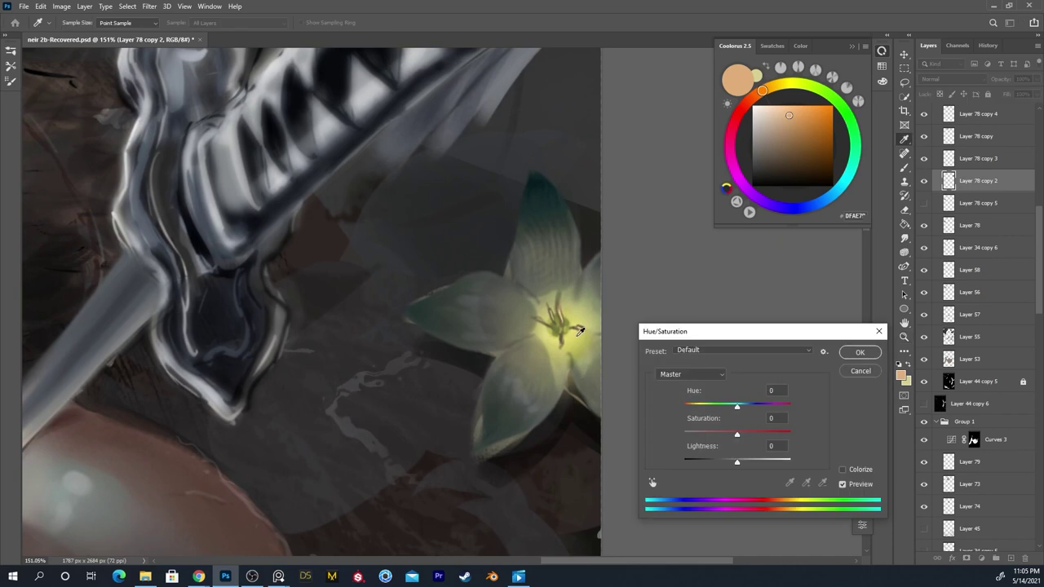
click(716, 376)
click(716, 404)
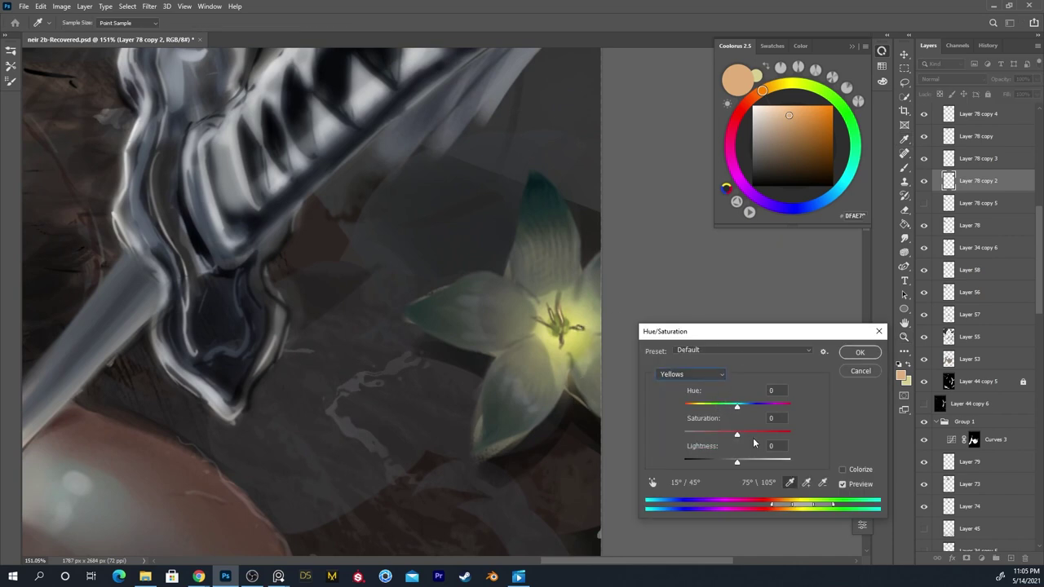
click(805, 483)
Set the yellows of Layer 78 copy 2 to about Hue -39 and Saturation -16, and apply the adjustment
drag(737, 409, 730, 438)
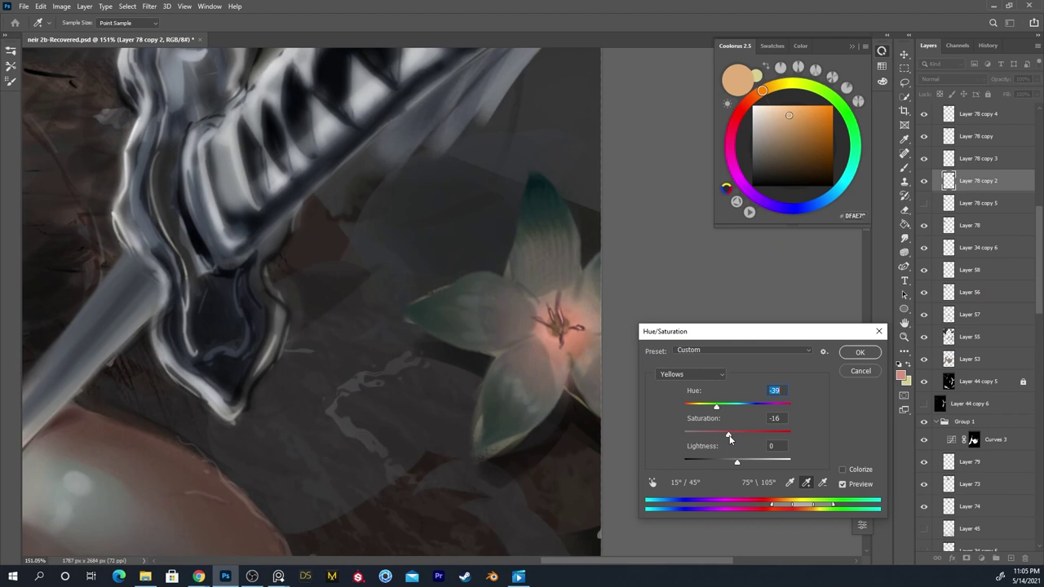
drag(731, 440, 717, 410)
click(859, 352)
Select Layer 78 copy 3, the flower cut off by the canvas edge beside the figure's back
key(z)
drag(494, 513, 448, 442)
drag(536, 492, 530, 383)
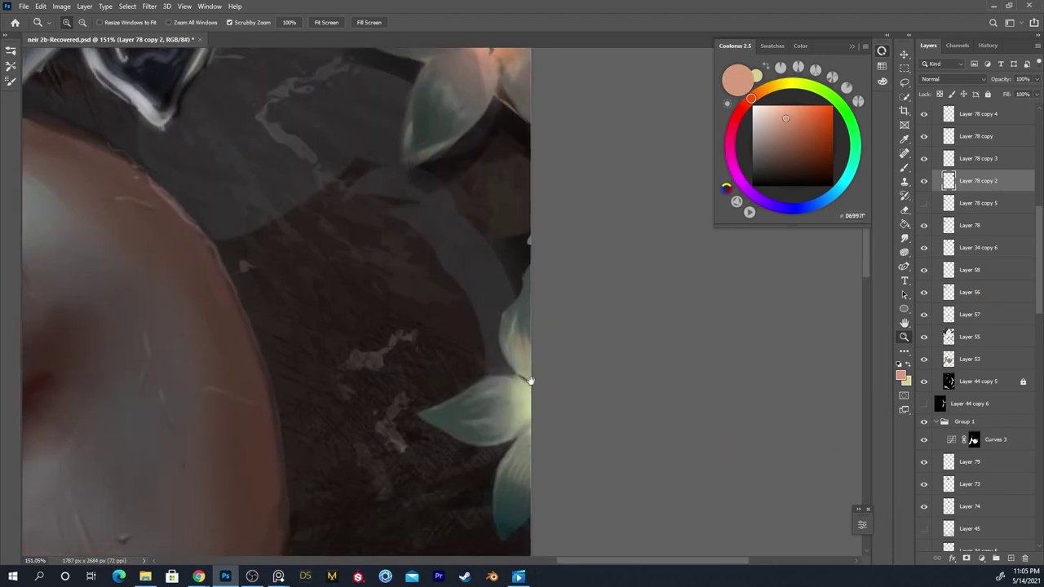
ctrl+click(516, 427)
key(ctrl+u)
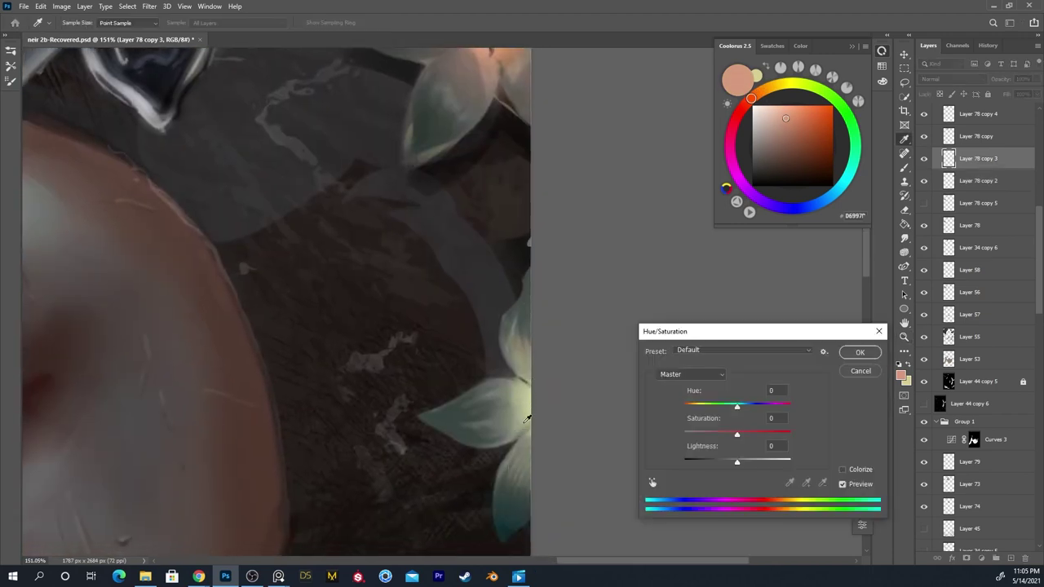
click(703, 374)
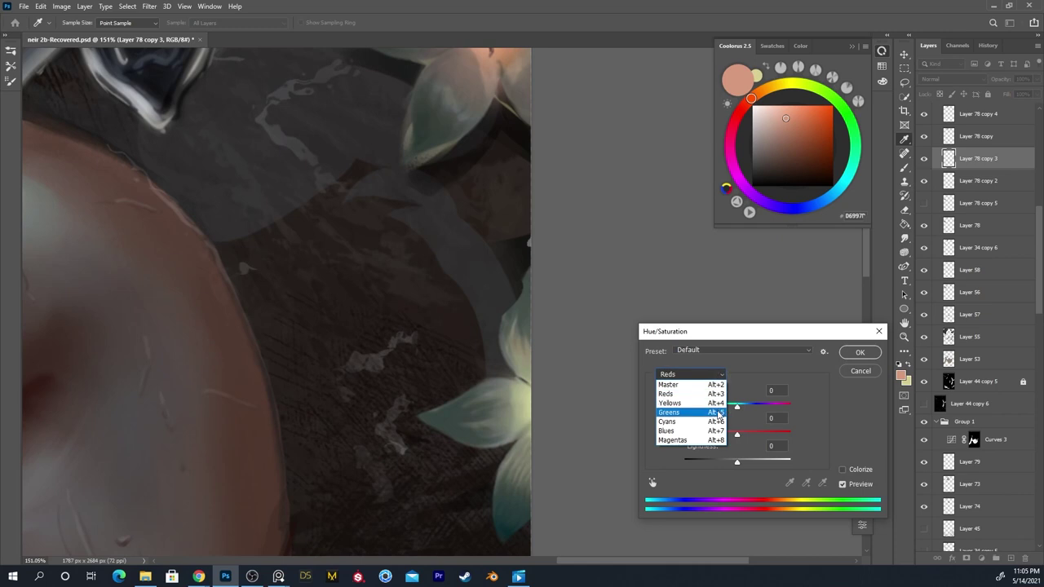
click(711, 403)
click(529, 412)
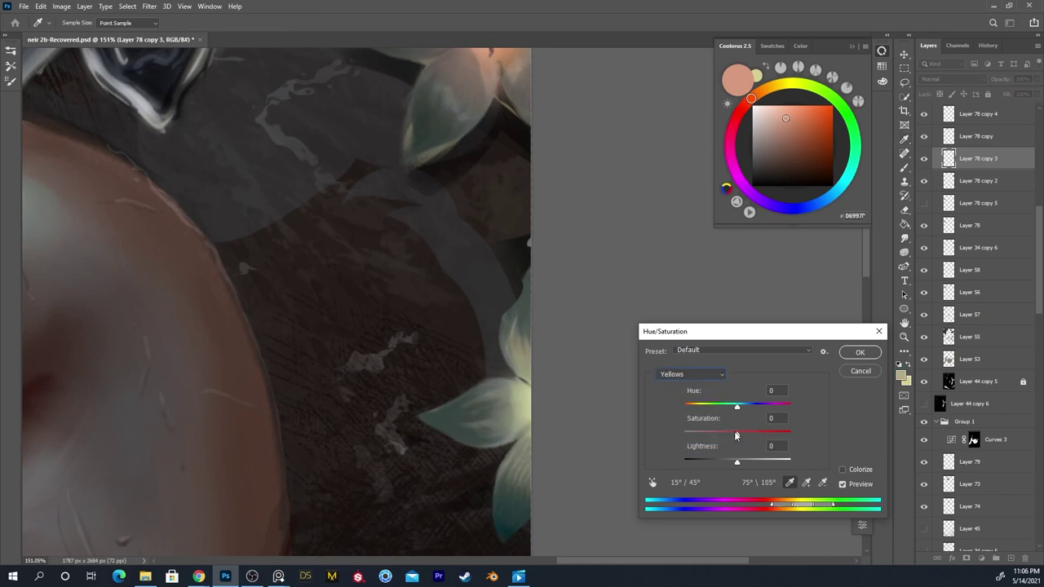
drag(737, 406, 728, 433)
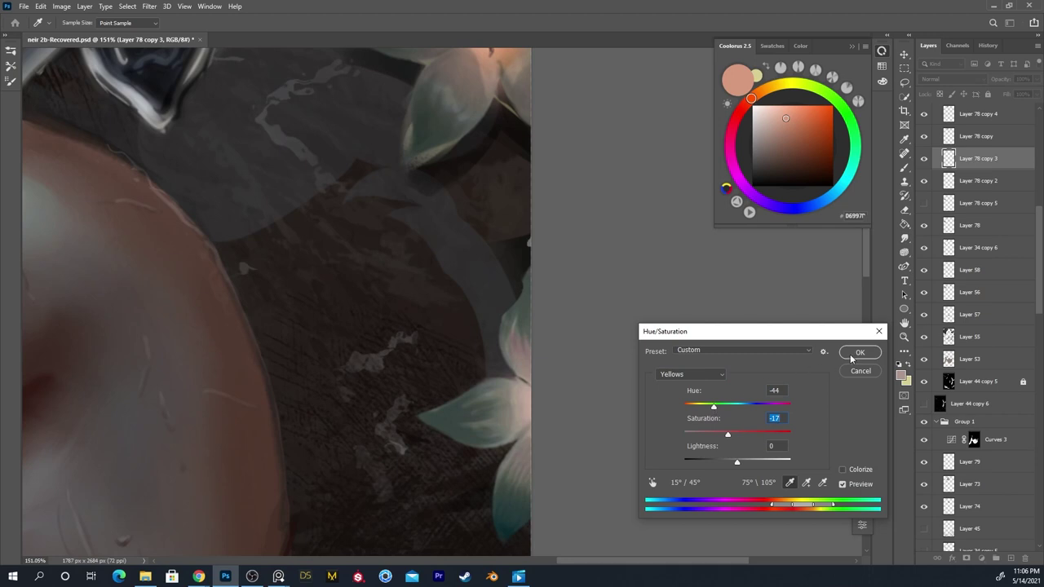
mouse_move(736, 463)
mouse_down()
mouse_move(716, 460)
mouse_move(736, 463)
mouse_up()
click(805, 483)
click(861, 370)
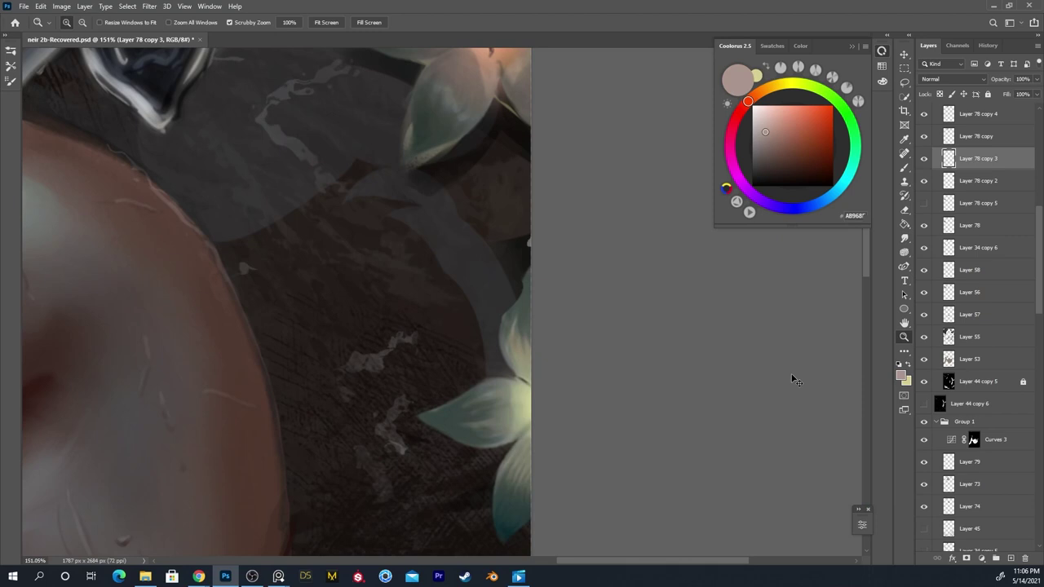
Adjust Layer 78 copy 3's yellows, extended with a colour sampled near the flower's centre, to Hue -52 and Saturation -26, and apply
key(ctrl+u)
click(692, 375)
click(690, 407)
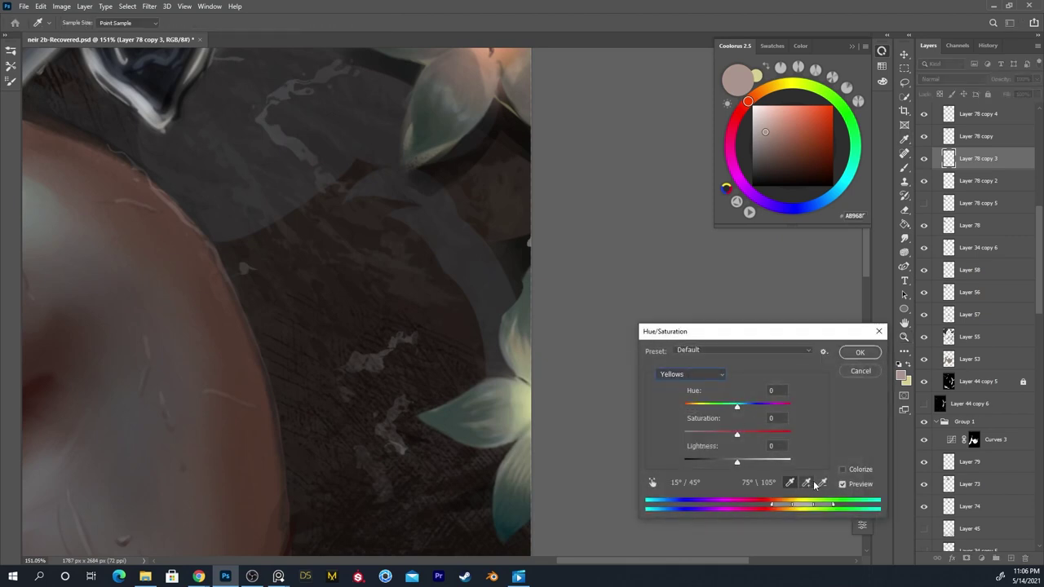
click(522, 405)
drag(739, 410, 713, 416)
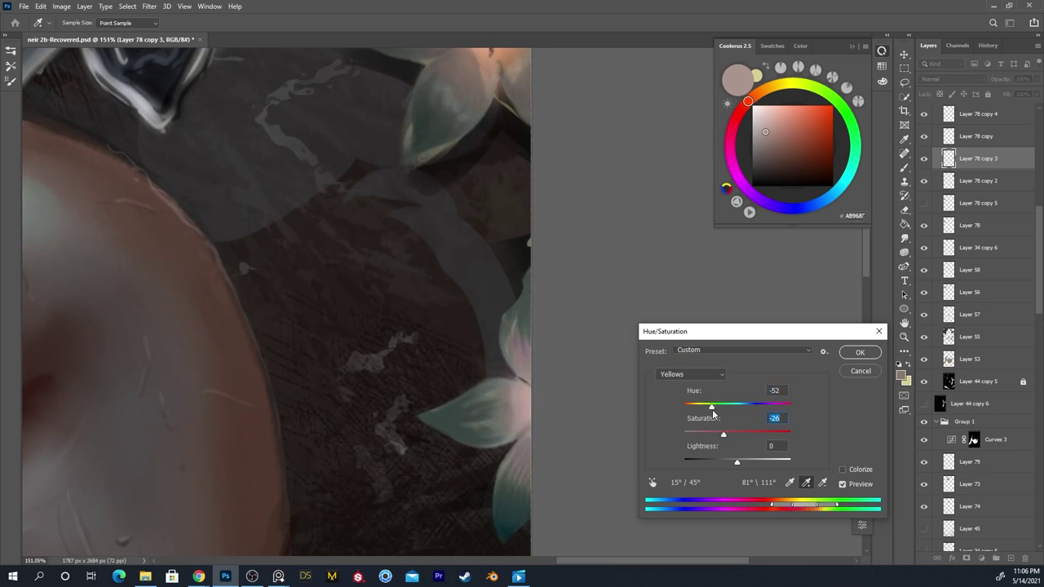
click(859, 352)
Select Layer 78 and start a Hue/Saturation adjustment limited to Yellows sampled beside the flower's centre
drag(605, 443, 640, 428)
drag(590, 503, 578, 521)
drag(529, 251, 560, 261)
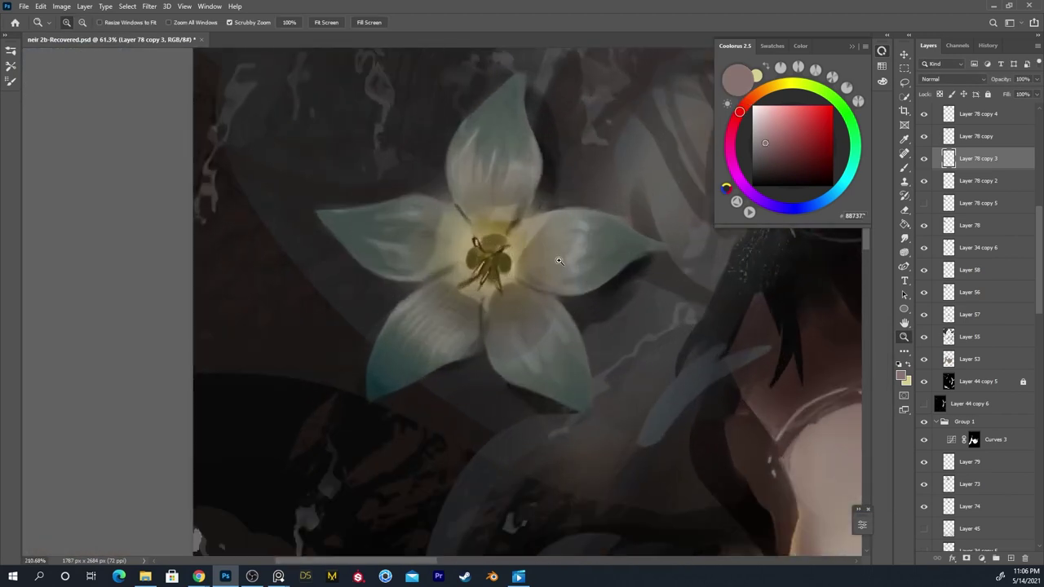
ctrl+click(558, 260)
key(ctrl+u)
click(709, 377)
click(699, 394)
click(519, 261)
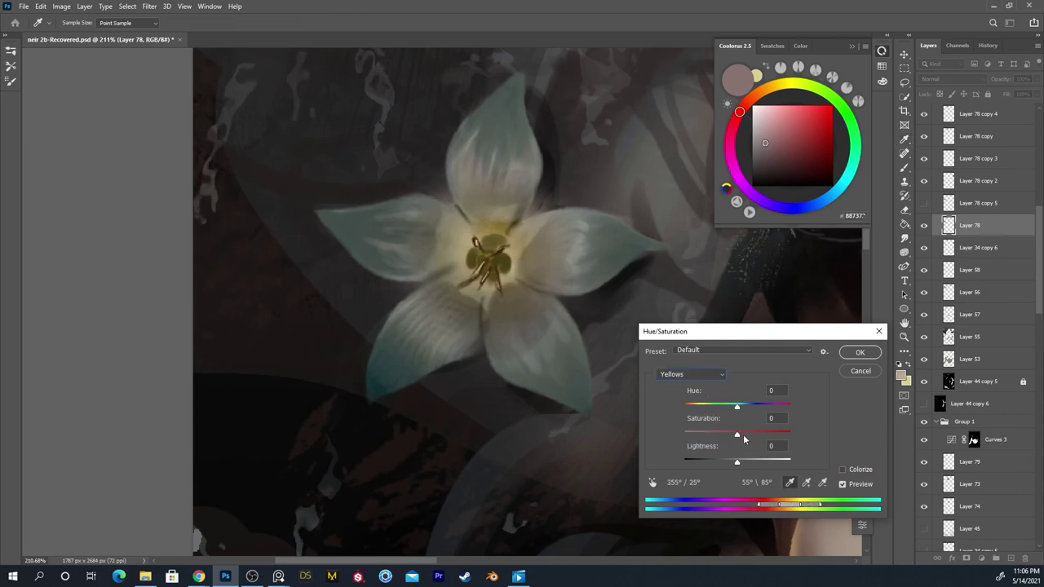
Shift the sampled yellows of the Layer 78 flower toward orange-brown and apply the adjustment
click(806, 482)
drag(737, 410, 636, 462)
key(ctrl+z)
key(ctrl+z)
click(862, 354)
Select Layer 78 copy 4 and start another Hue/Saturation adjustment limited to Yellows sampled from the flower's bright centre
key(z)
drag(583, 115, 669, 116)
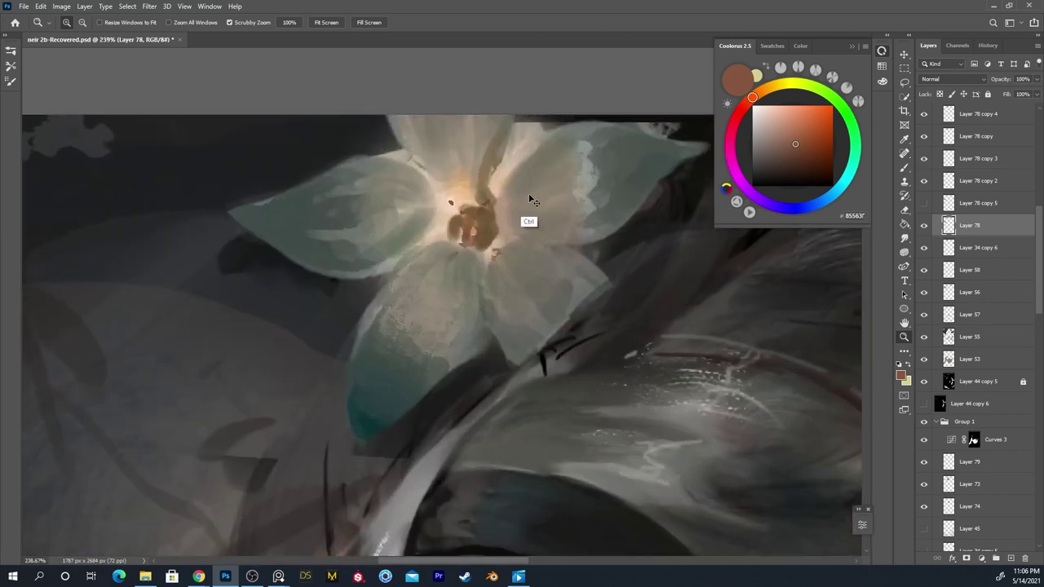
ctrl+click(529, 198)
key(ctrl+u)
click(692, 373)
click(706, 399)
drag(425, 245, 458, 196)
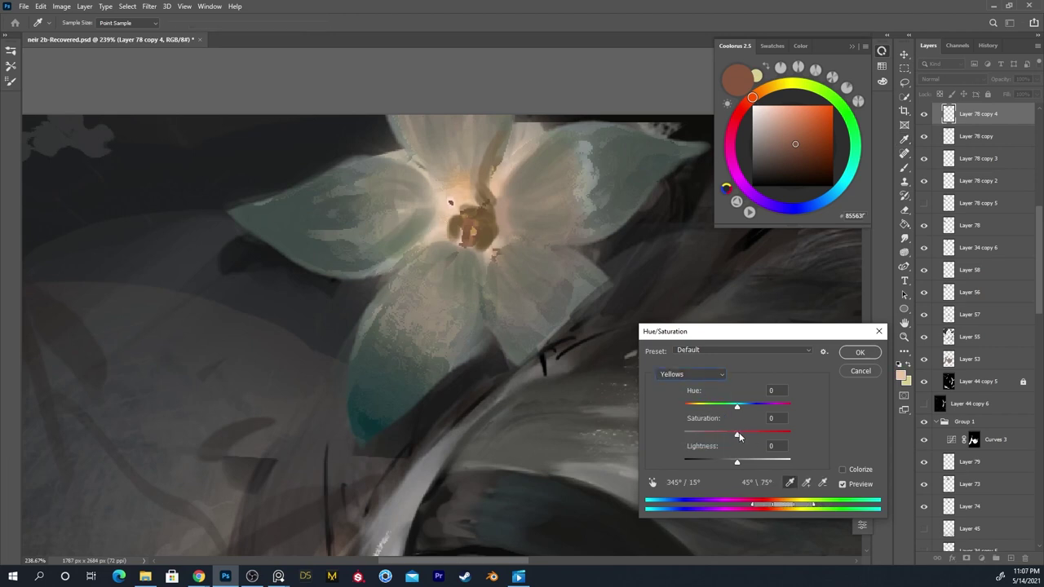
drag(737, 407, 730, 436)
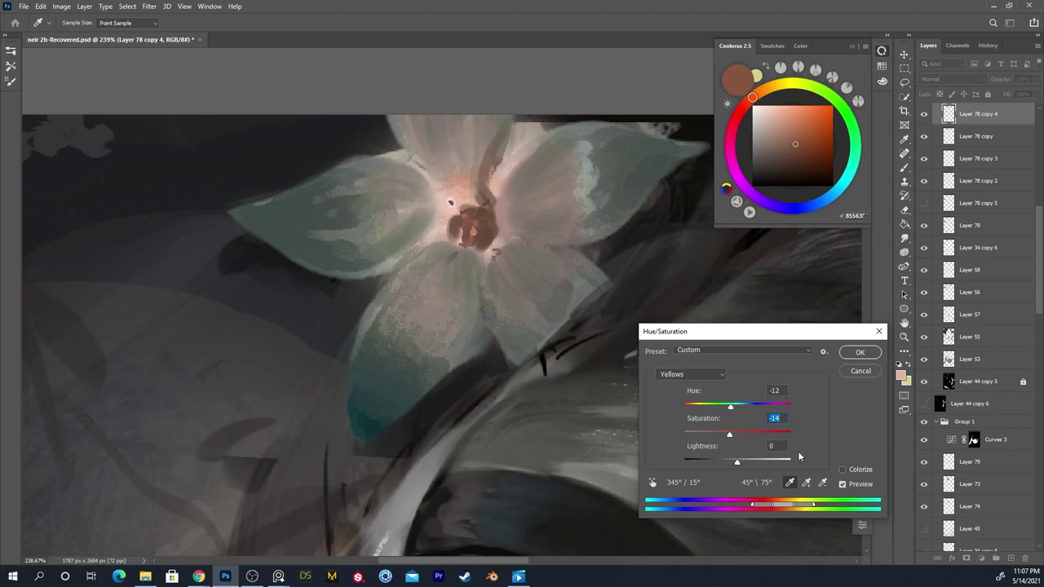
key(ctrl+z)
click(779, 393)
double_click(786, 392)
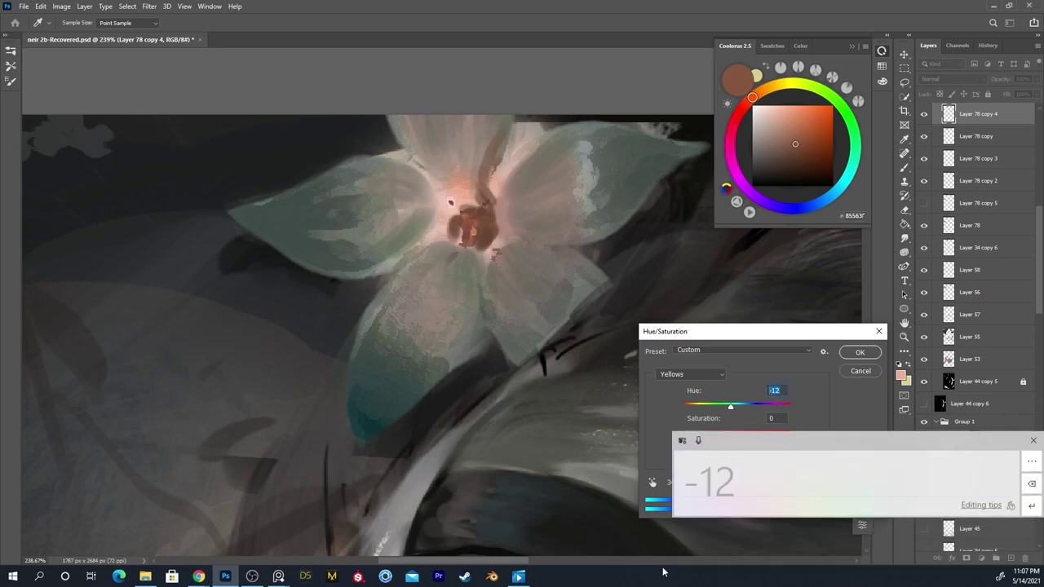
text(0)
Add further petal and centre colours to the adjusted range, set Hue -19 and Saturation -22, and apply the adjustment
click(808, 483)
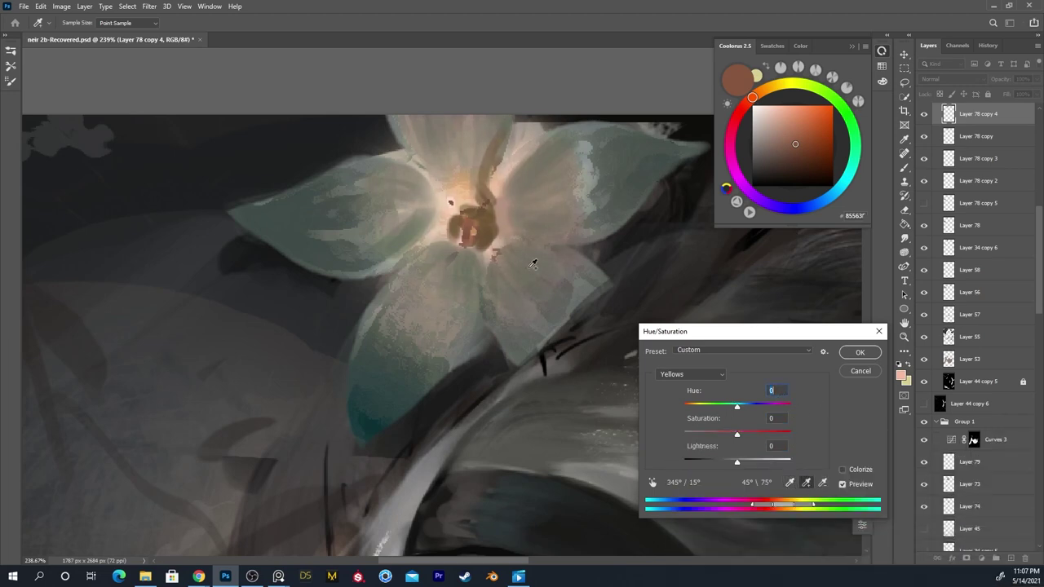
click(414, 235)
click(457, 205)
click(474, 164)
drag(738, 408, 725, 438)
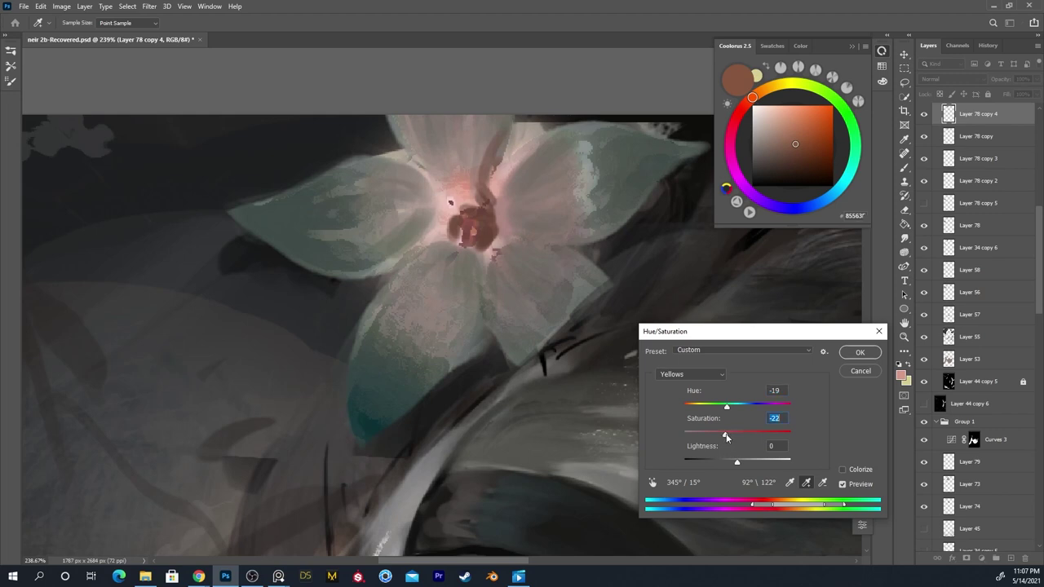
key(Return)
Select Layer 78 copy 2 and start a Yellows Hue/Saturation adjustment, adding a colour sampled from the flower's centre to the range
drag(531, 469, 456, 518)
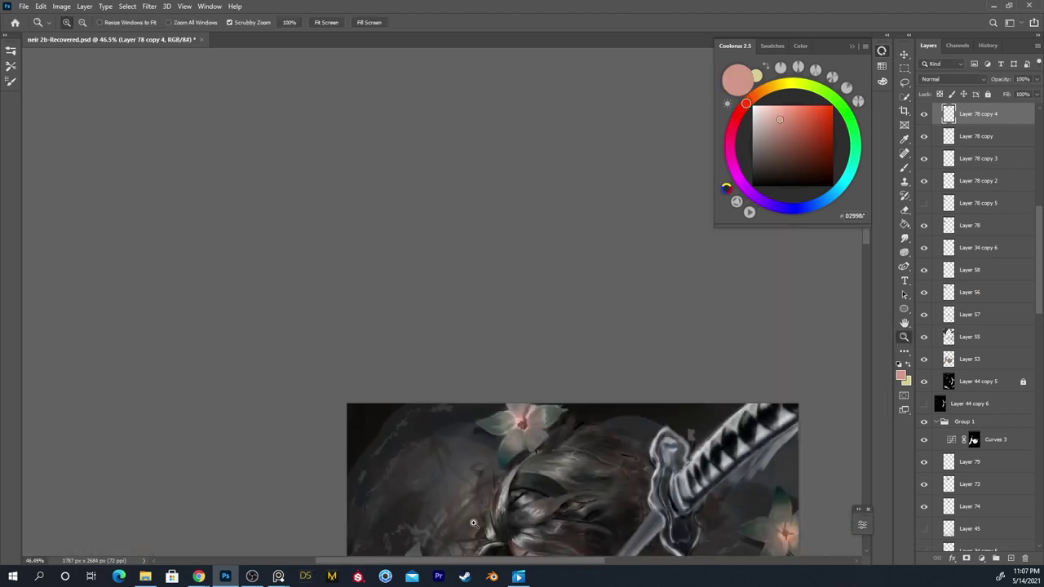
drag(582, 475, 552, 497)
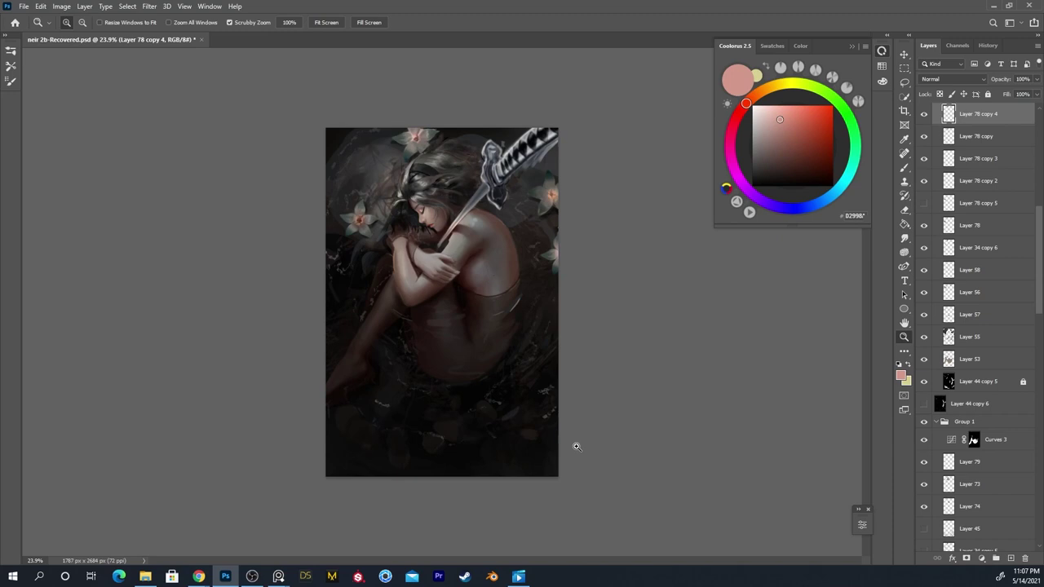
drag(567, 214, 636, 186)
drag(546, 262, 608, 244)
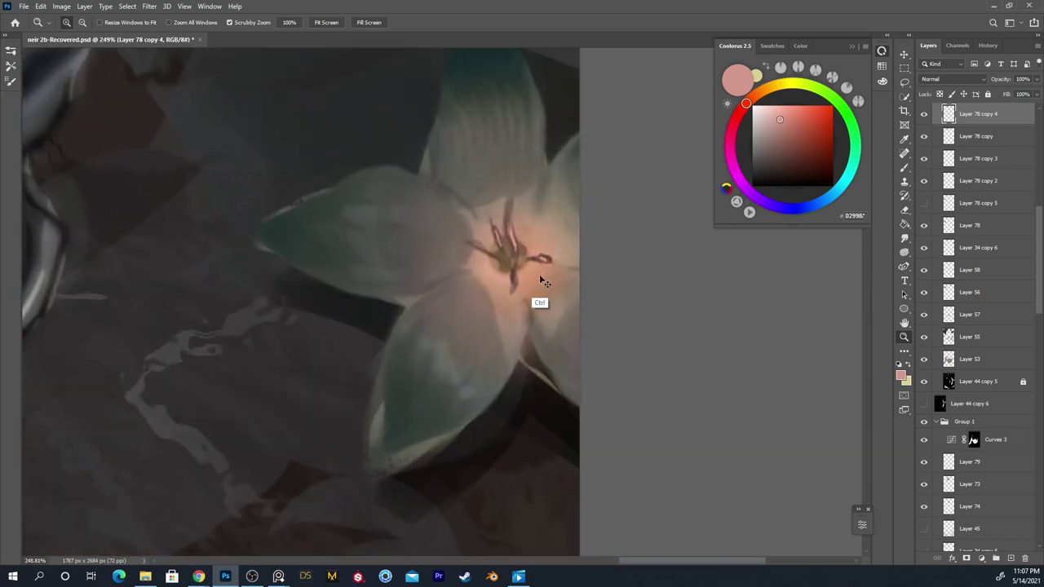
ctrl+click(541, 281)
key(i)
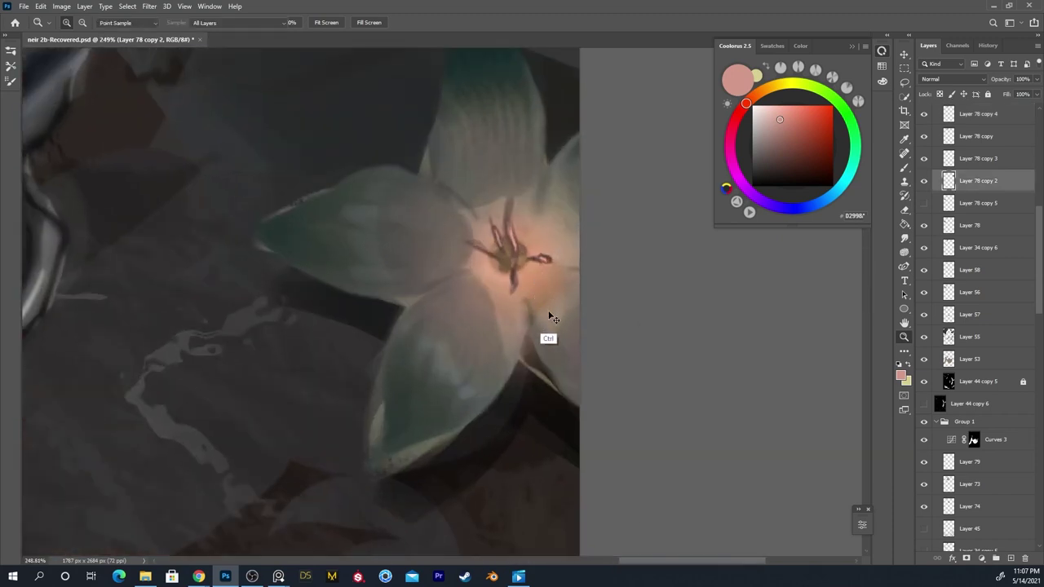
key(ctrl+u)
click(706, 374)
click(677, 397)
click(805, 482)
click(532, 277)
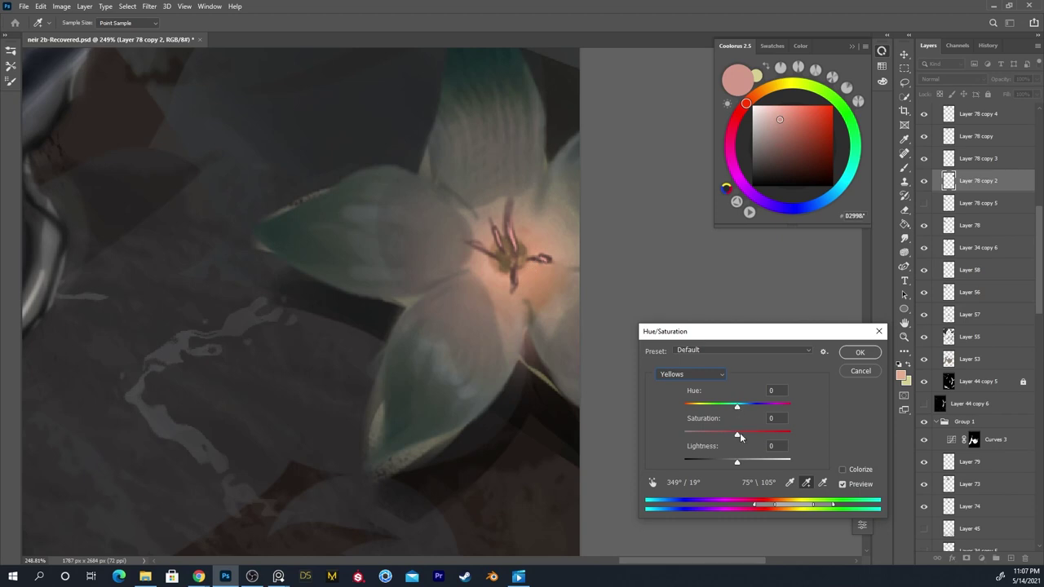
Shift the sampled range toward pink, reduce its saturation and lightness, and apply the adjustment to Layer 78 copy 2
drag(737, 407, 715, 440)
mouse_move(737, 461)
mouse_down()
mouse_move(705, 469)
mouse_move(725, 465)
mouse_up()
click(725, 465)
click(859, 352)
Select Layer 78 copy 3 and soften its bright petals and centre with large brush strokes in a dark grey-green sampled from the petal
key(z)
drag(734, 414, 654, 455)
drag(605, 302, 719, 299)
key(space)
drag(601, 348, 611, 427)
ctrl+click(557, 286)
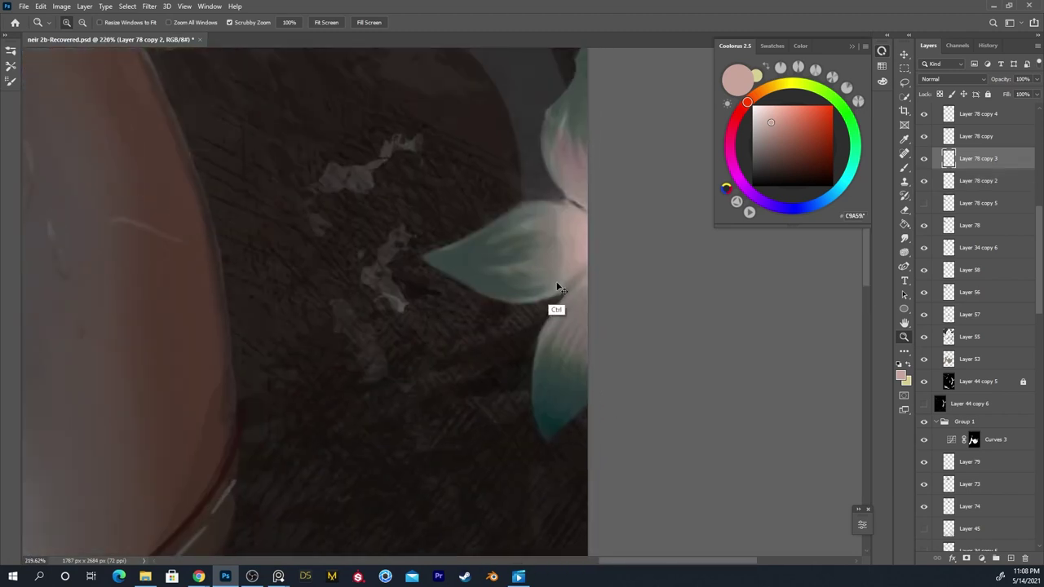
key(b)
alt+click(552, 255)
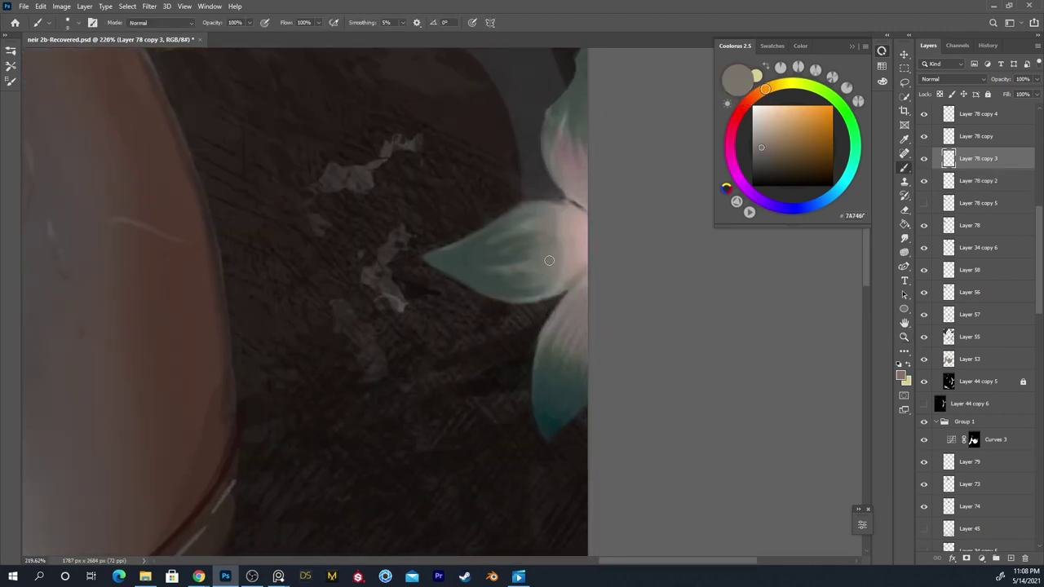
alt+click(512, 254)
key(ctrl+z)
drag(542, 241, 568, 290)
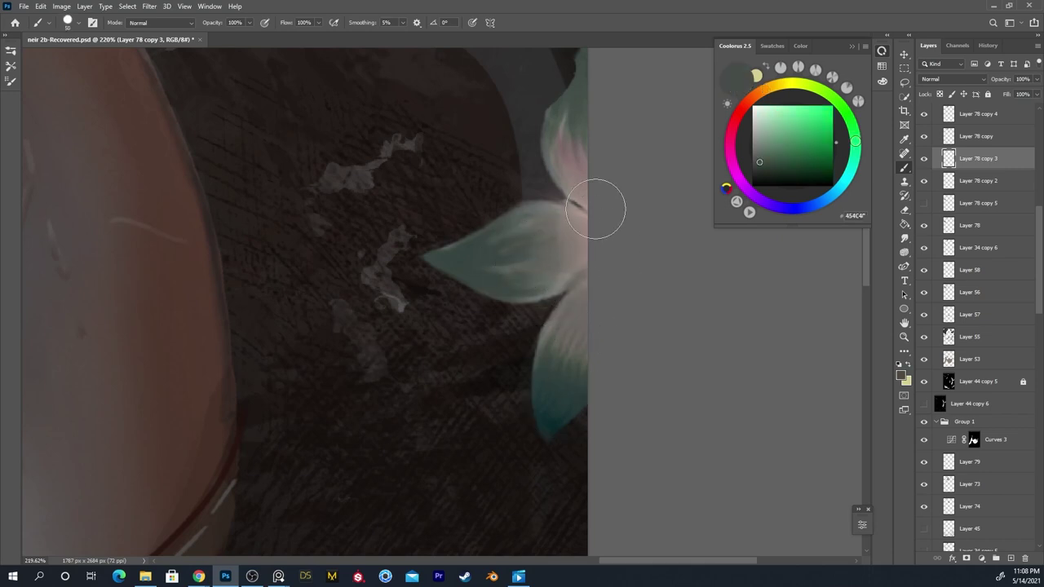
drag(583, 151, 605, 203)
key(z)
drag(583, 270, 519, 312)
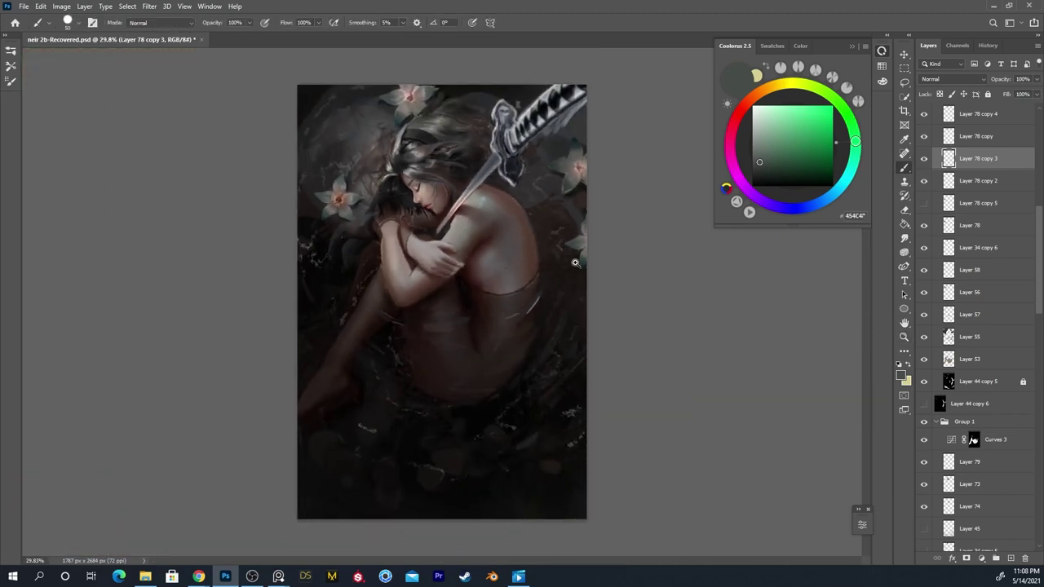
scroll(575, 263, up, 10)
scroll(612, 213, down, 6)
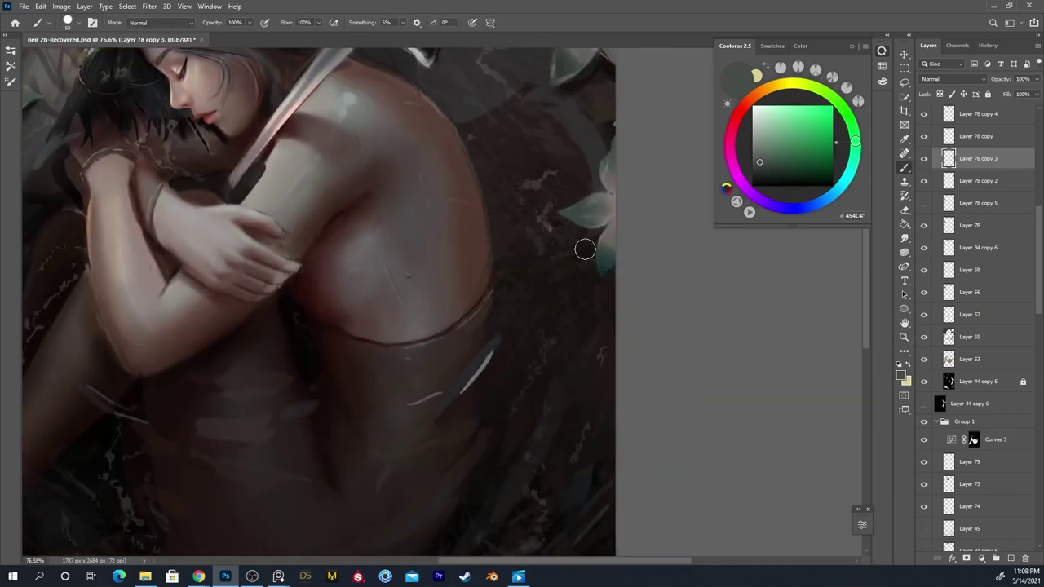
Examine the whole composition at full view, both mirrored and in its normal orientation
key(z)
scroll(604, 283, down, 5)
key(b)
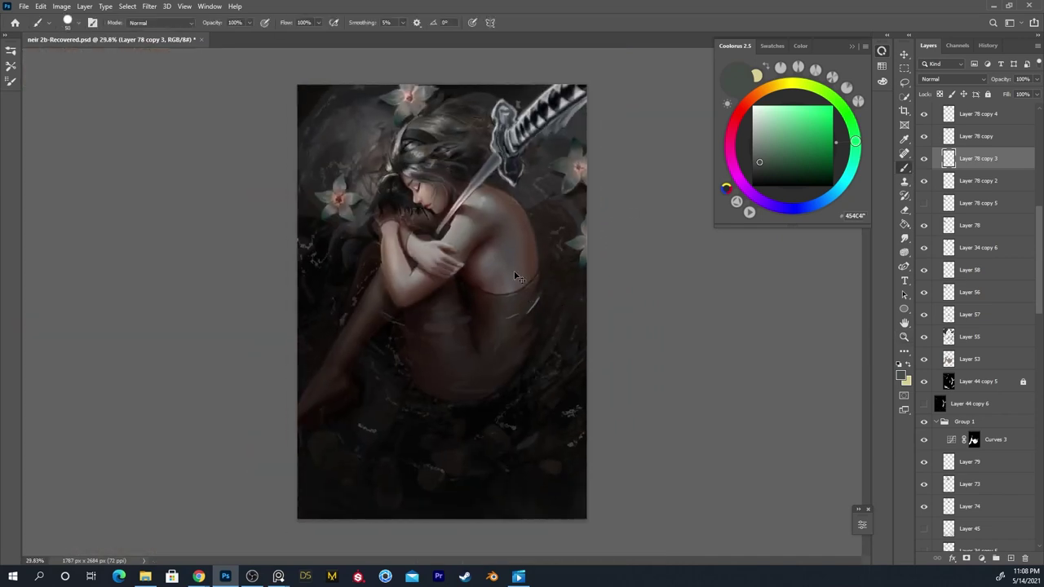
key(ctrl+shift+h)
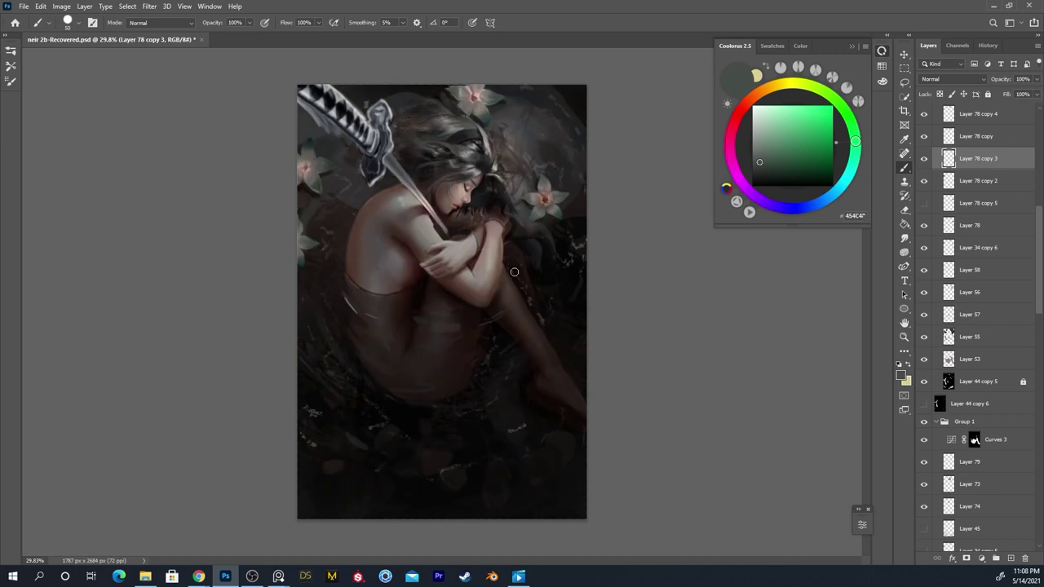
key(ctrl+shift+h)
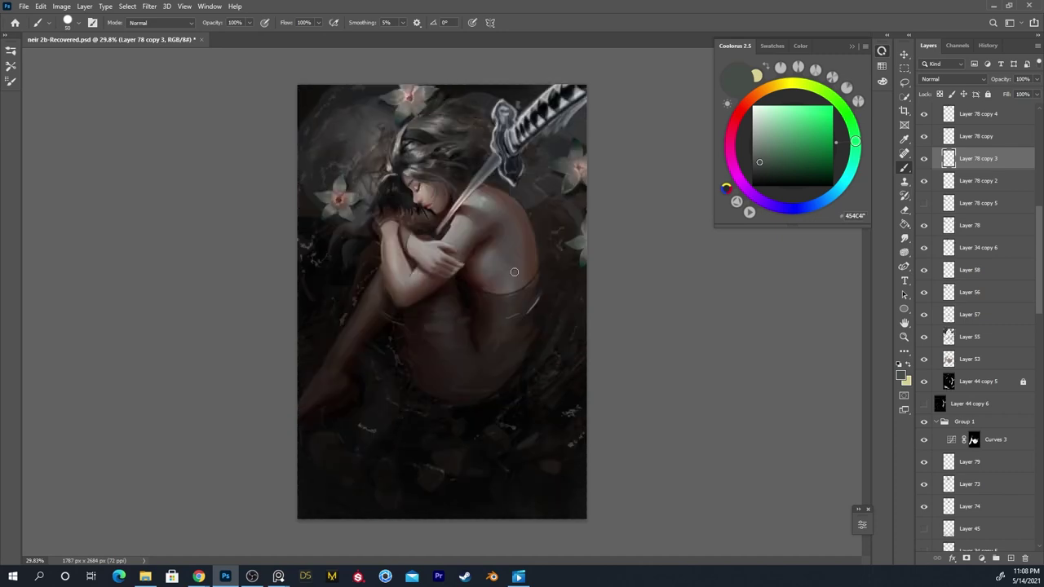
Select Layer 79, the Overlay layer on the figure's face, and compare the painting with it hidden and shown
key(z)
drag(426, 200, 543, 196)
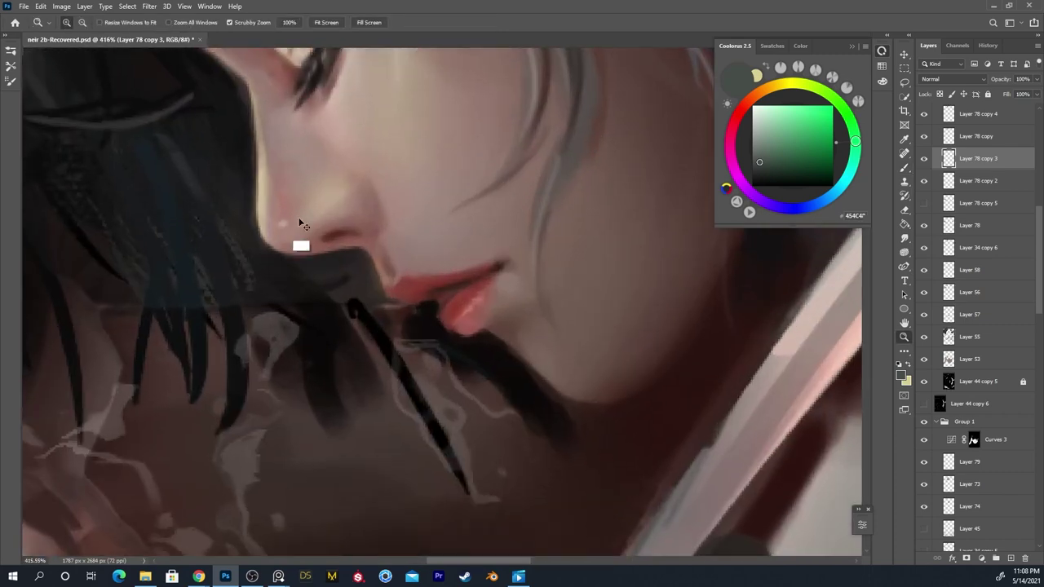
ctrl+click(261, 205)
drag(289, 219, 244, 283)
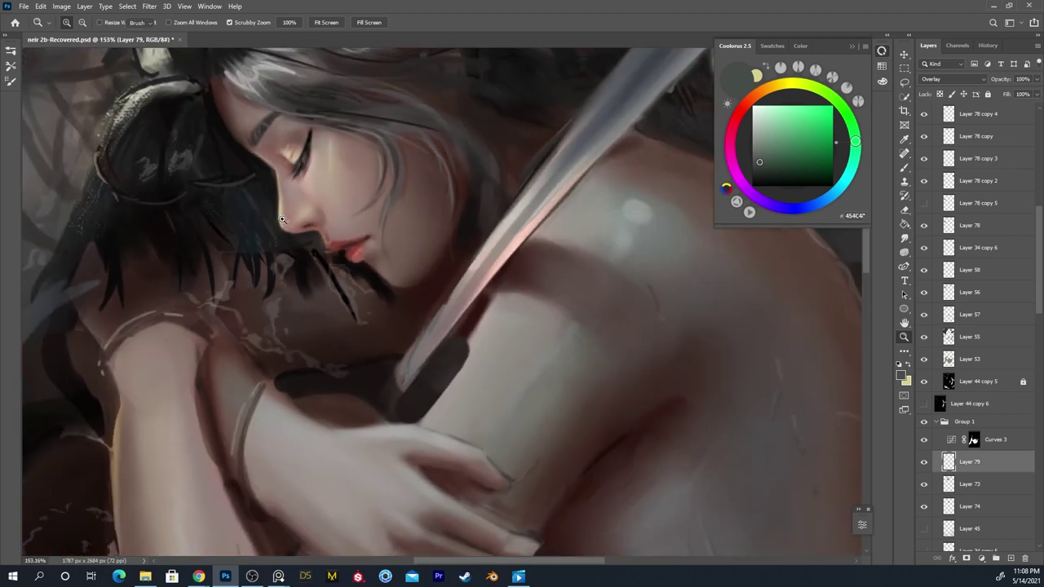
key(e)
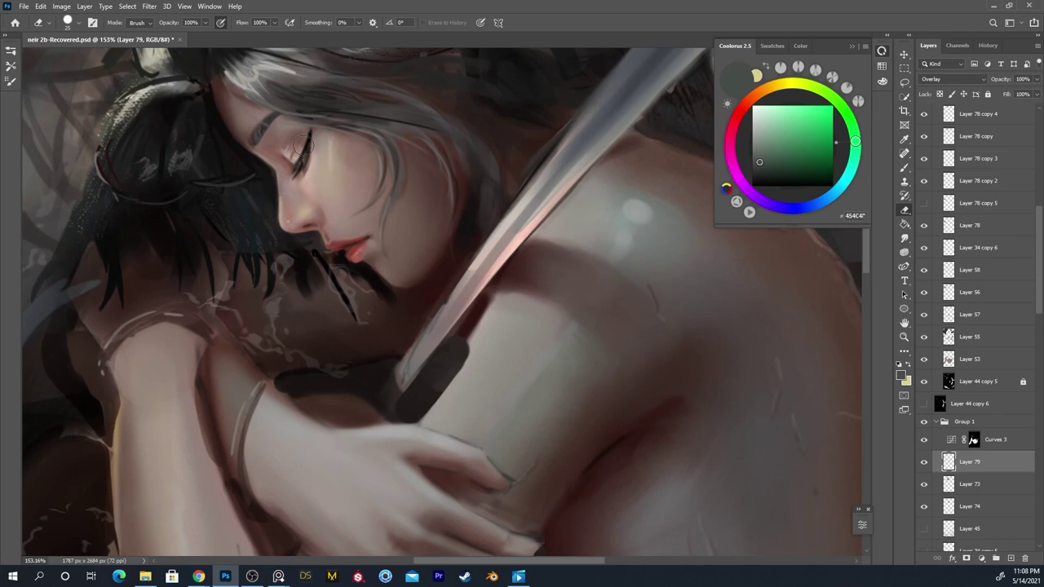
key(z)
mouse_move(315, 204)
mouse_down()
mouse_move(245, 204)
mouse_move(315, 205)
mouse_up()
key(e)
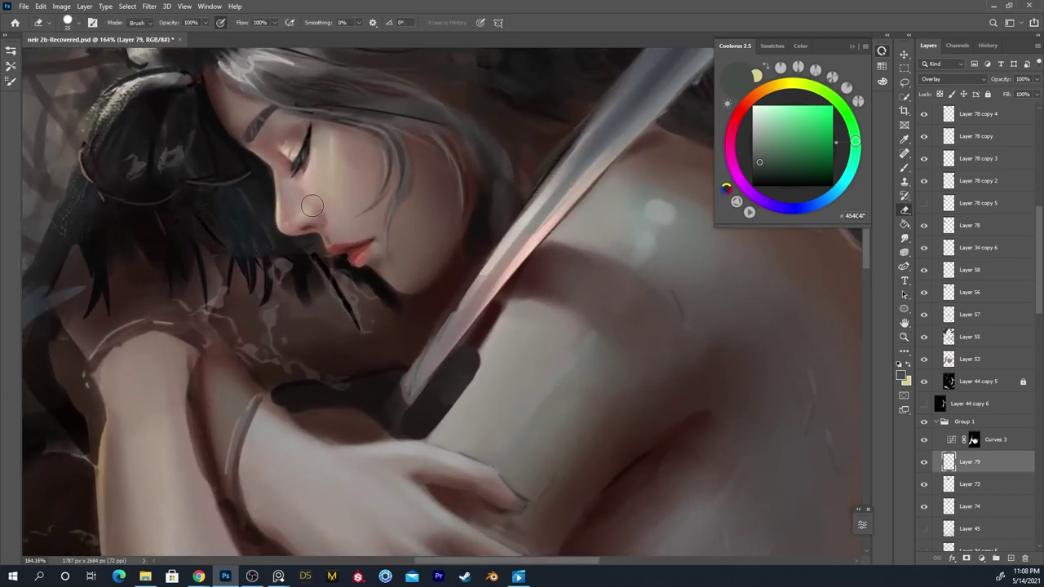
key(z)
drag(505, 230, 471, 269)
key(e)
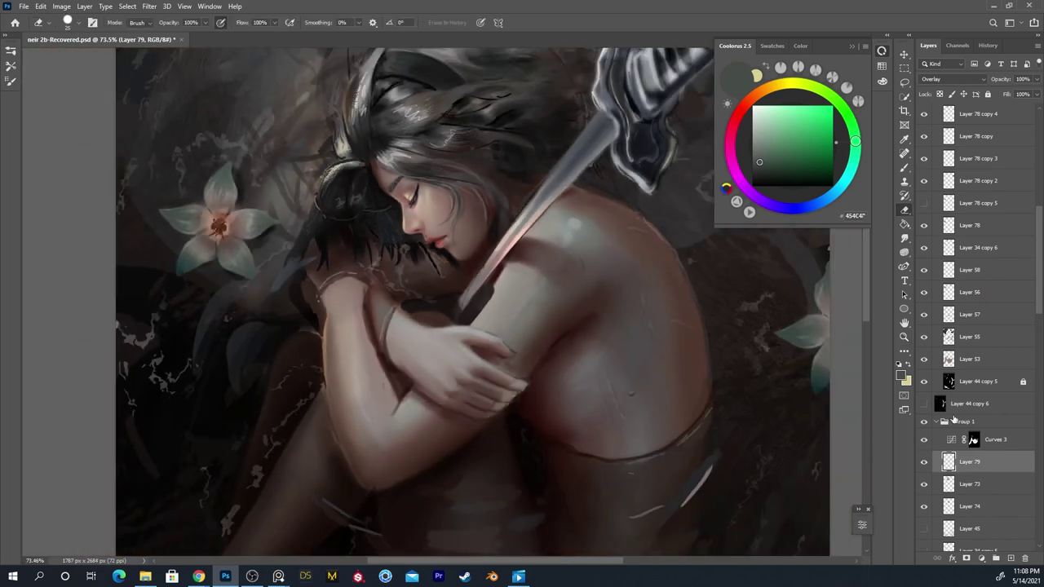
click(923, 462)
click(923, 462)
key(ctrl+u)
mouse_move(737, 406)
mouse_down()
mouse_move(697, 413)
mouse_move(760, 402)
mouse_move(716, 409)
mouse_move(736, 406)
mouse_move(700, 440)
mouse_move(717, 439)
mouse_move(716, 416)
mouse_move(731, 413)
mouse_up()
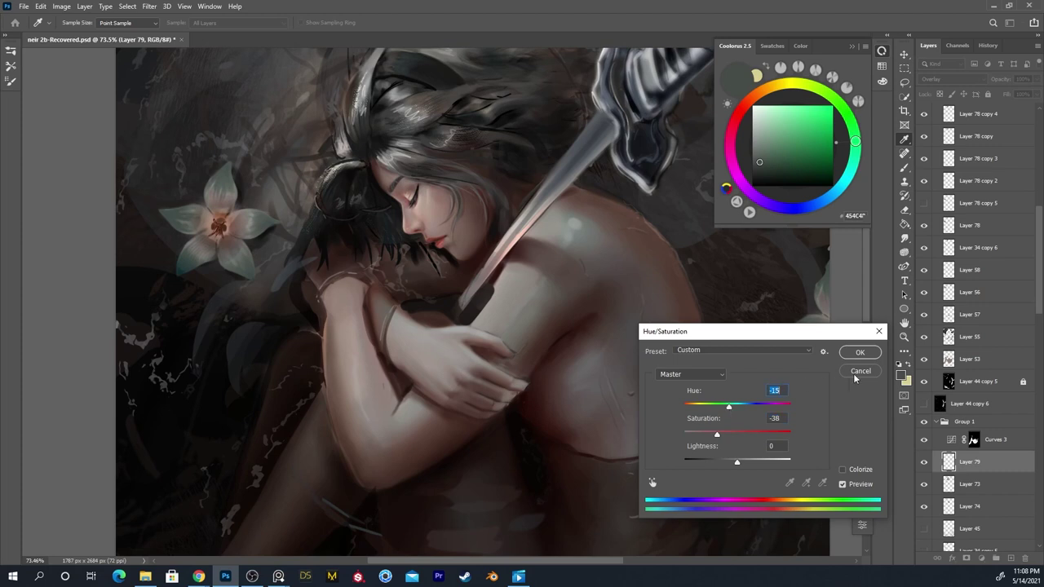
click(859, 372)
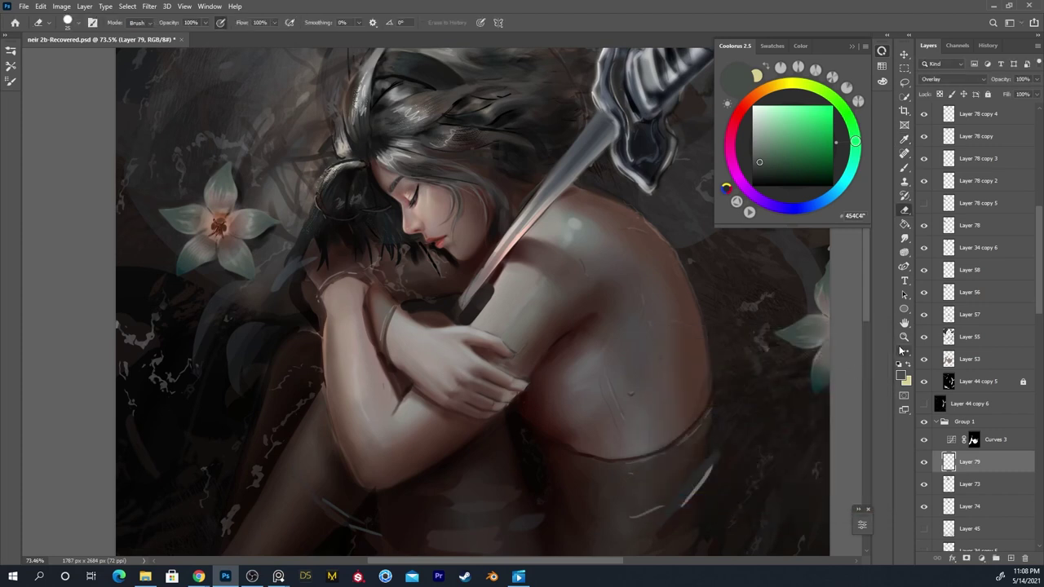
Shift Layer 79's overall hue to the negative side and reduce its saturation with Hue/Saturation, comparing the preview before applying
key(ctrl+u)
drag(739, 411, 724, 436)
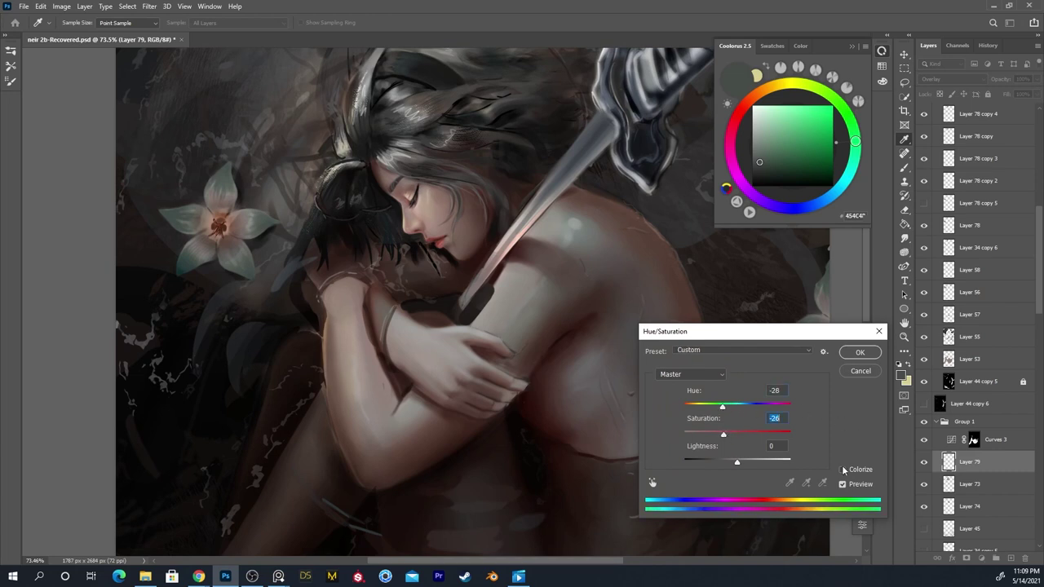
click(843, 483)
click(843, 483)
drag(730, 438, 722, 414)
click(862, 351)
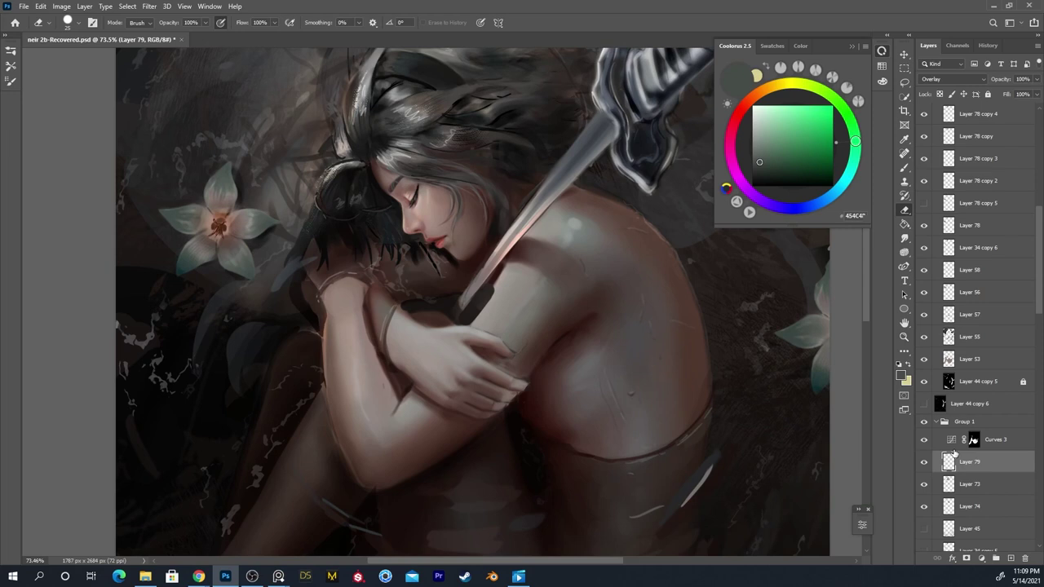
Compare the figure with Layer 79 hidden and shown to judge the recoloured glow
click(924, 463)
click(922, 465)
click(922, 463)
click(922, 463)
click(922, 464)
click(923, 463)
click(919, 470)
click(919, 470)
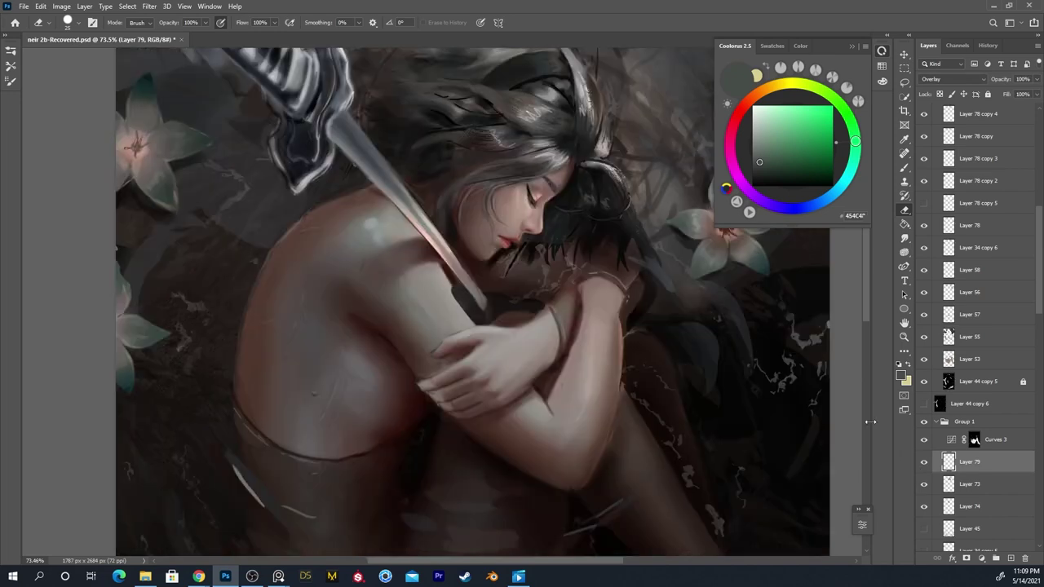
Lower the opacity of Layer 79 to 28% while checking the face up close
key(z)
drag(563, 191, 632, 184)
key(e)
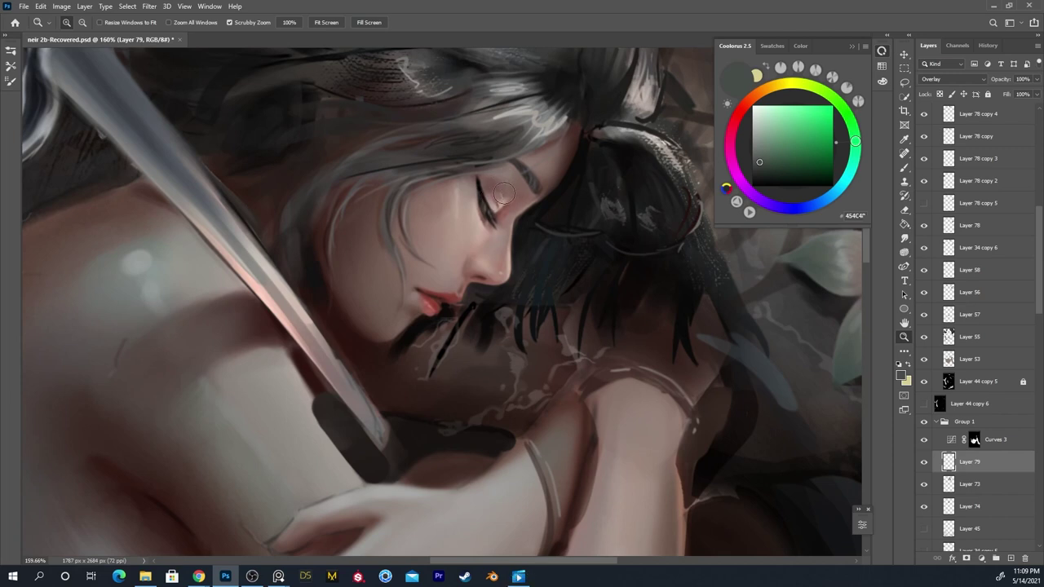
click(1037, 80)
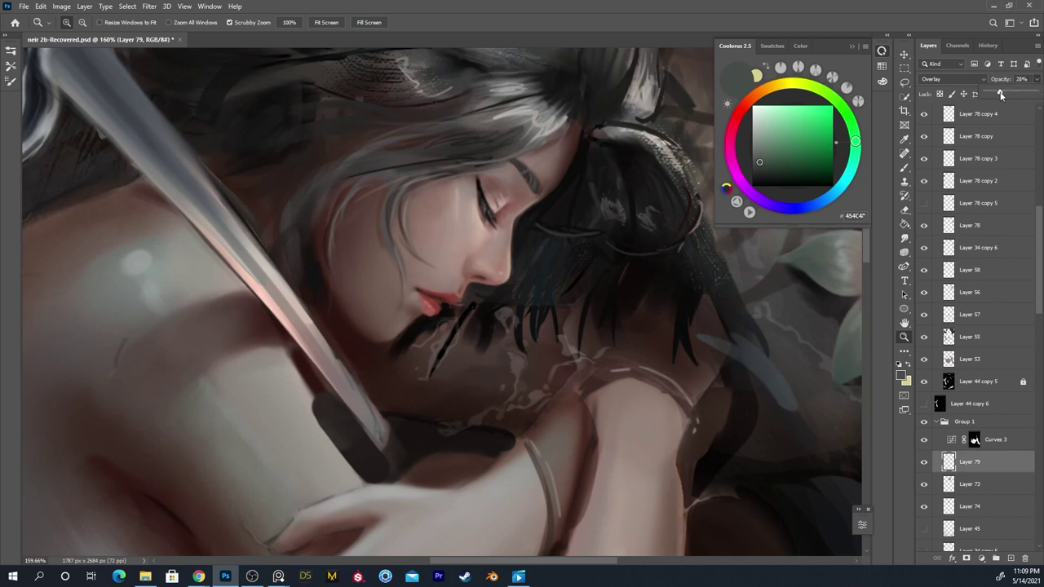
Check the reduced Layer 79 by hiding and showing it, both close to the face and across the whole mirrored painting
click(922, 463)
click(921, 464)
click(922, 463)
click(923, 463)
drag(664, 461, 610, 484)
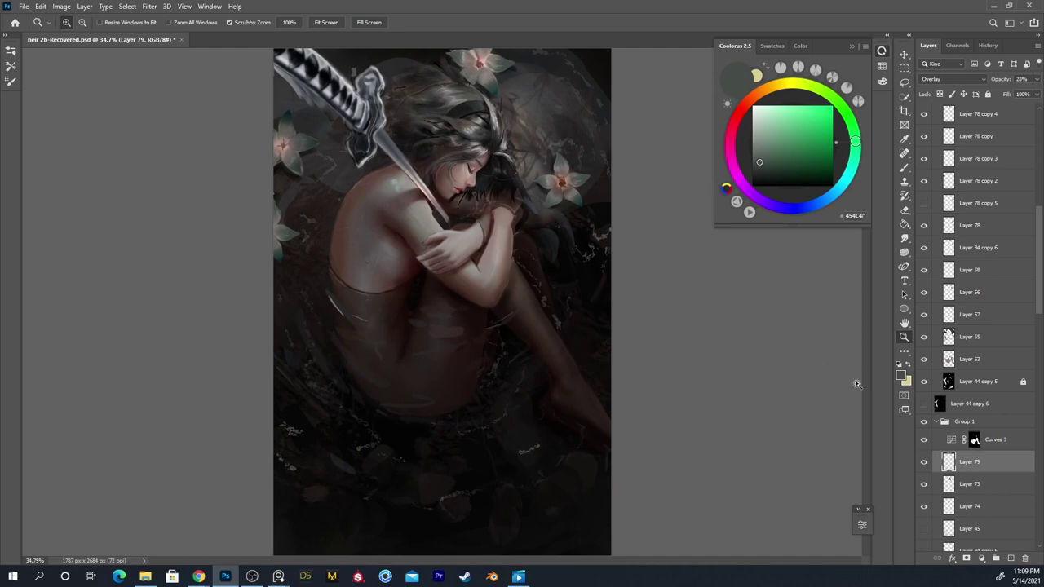
click(924, 463)
click(924, 463)
click(924, 464)
click(924, 463)
key(h)
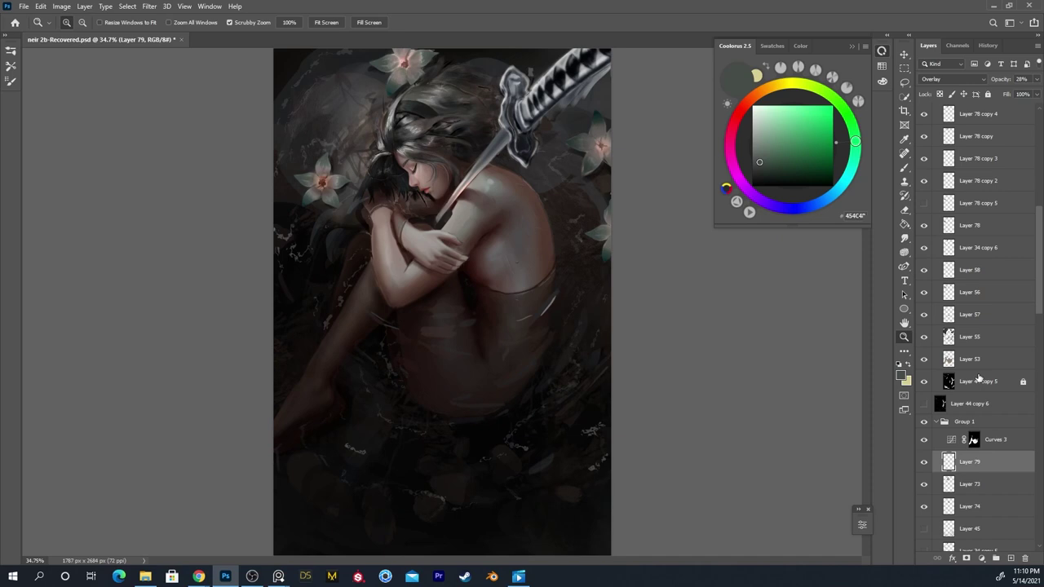
Save the painting and collapse Group 2 and Group 1 in the layer stack
key(ctrl+s)
drag(1038, 277, 1035, 165)
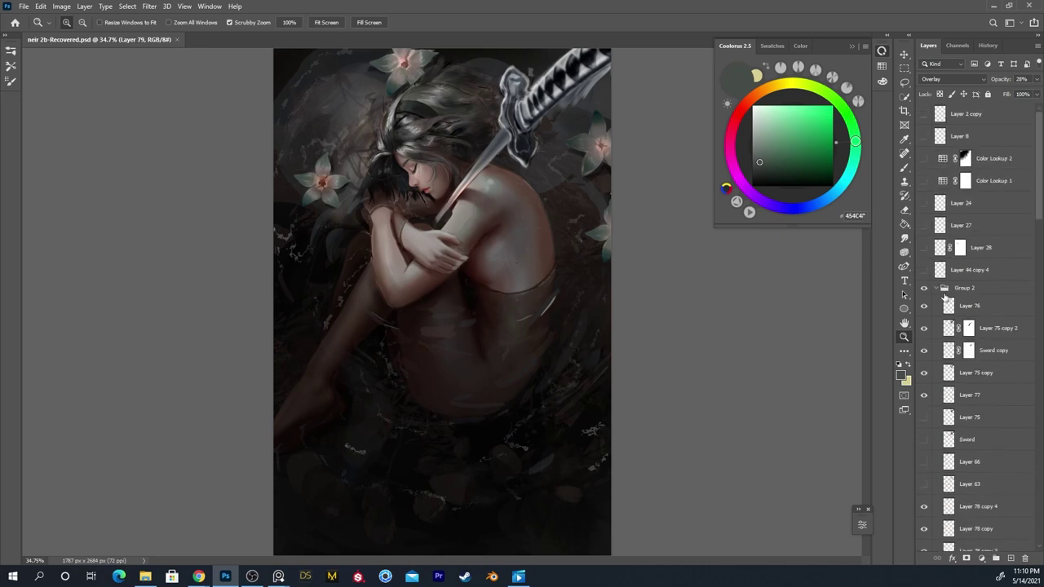
click(942, 291)
click(936, 325)
Add a new layer directly above Group 2 and set its blend mode to Hard Light
click(989, 290)
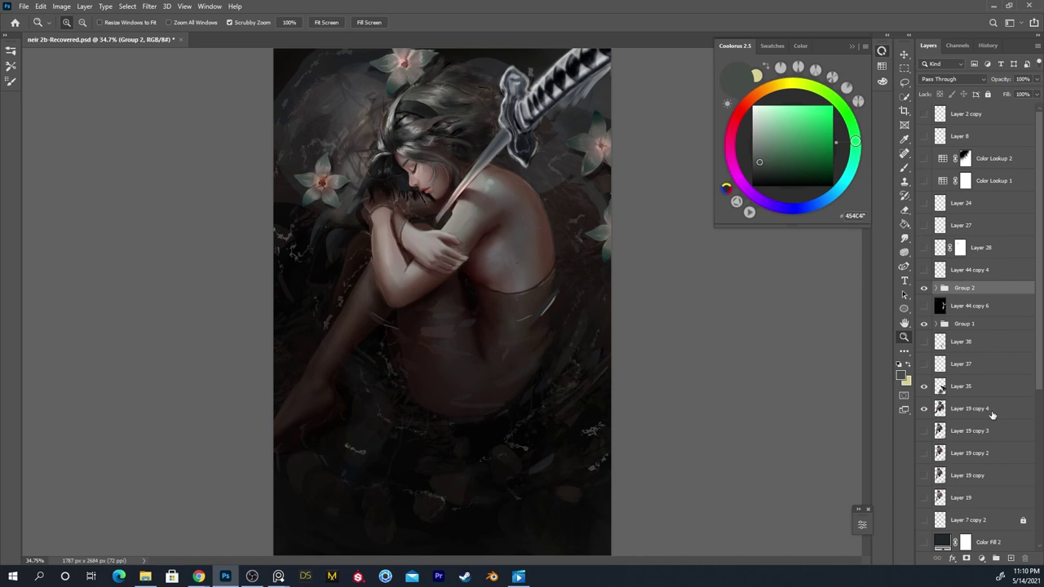
click(1010, 558)
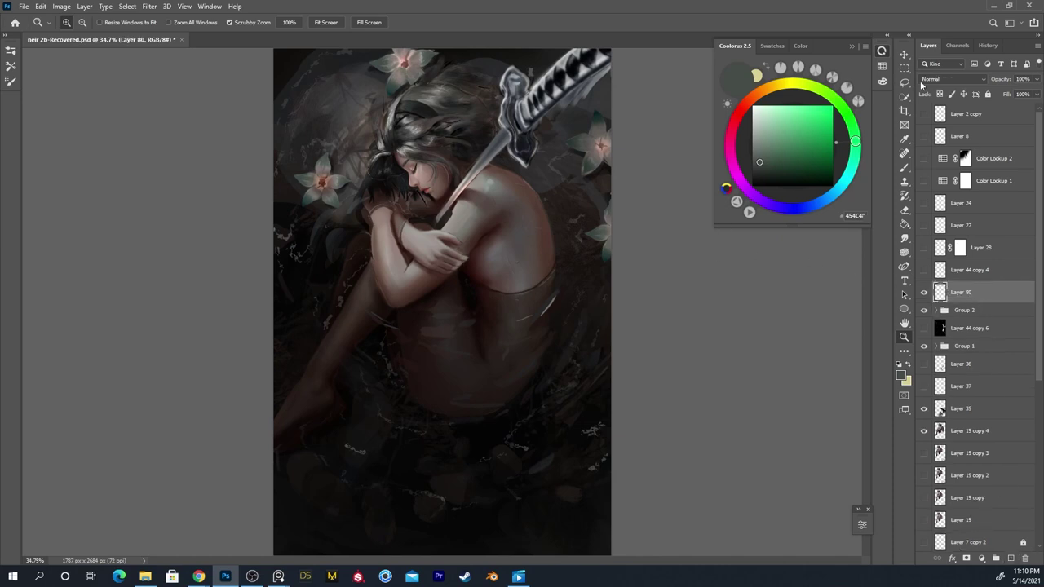
click(950, 79)
click(937, 227)
Choose the 200 px bigbigsoft brush and set its painting mode to Hard Light
key(b)
right_click(398, 291)
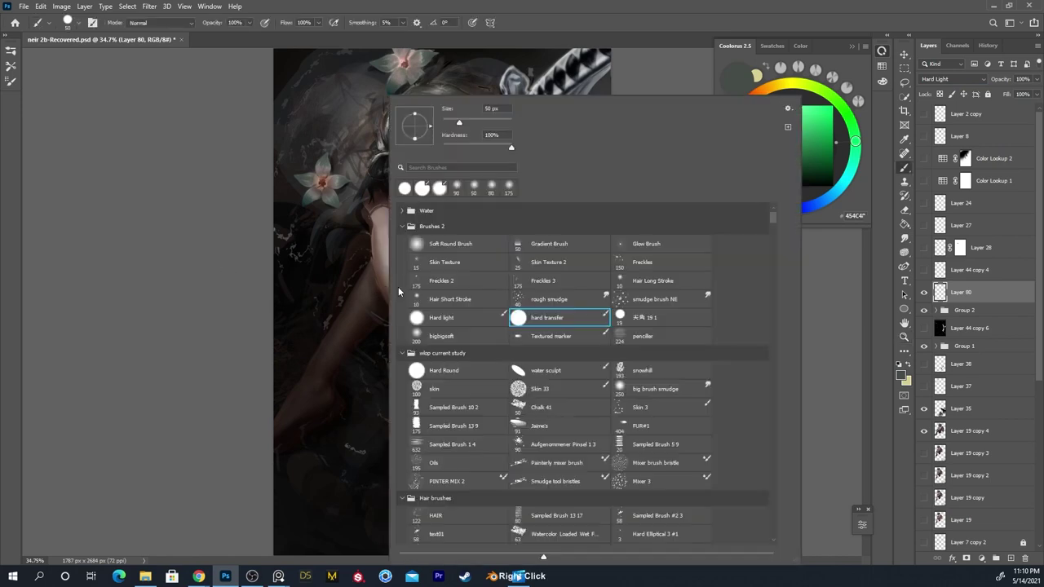
click(448, 339)
click(185, 46)
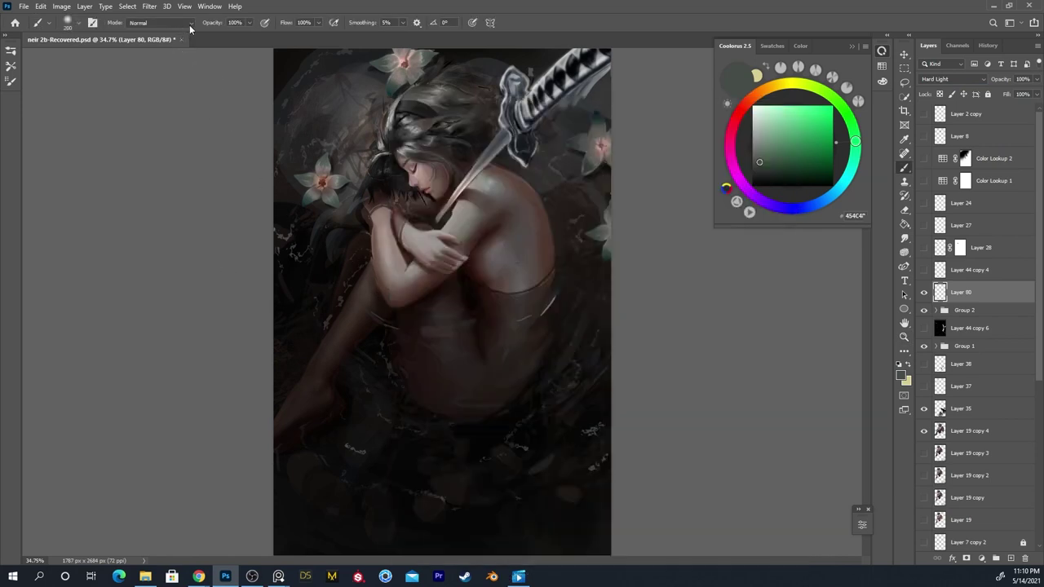
click(190, 24)
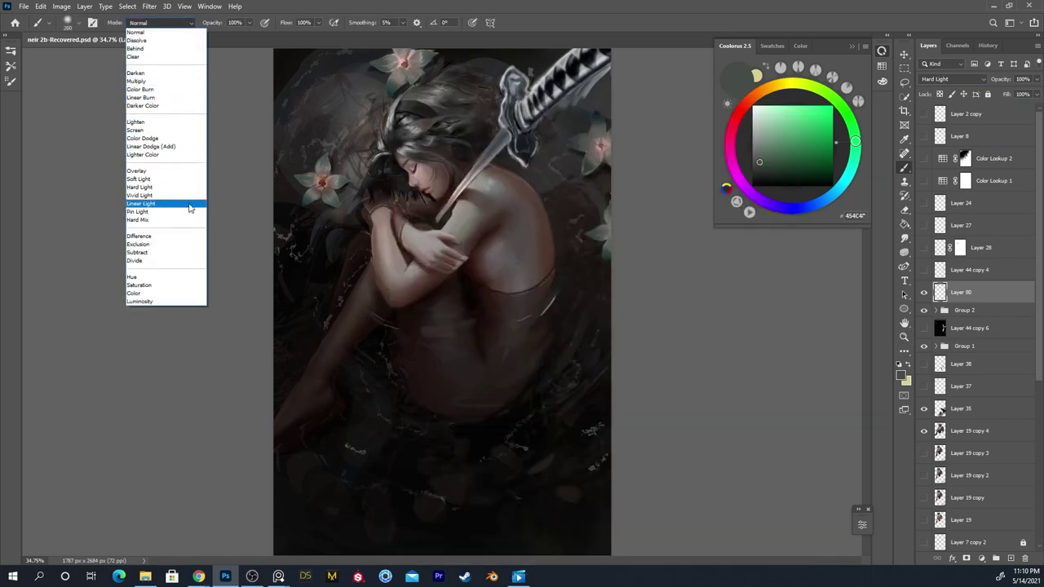
click(184, 187)
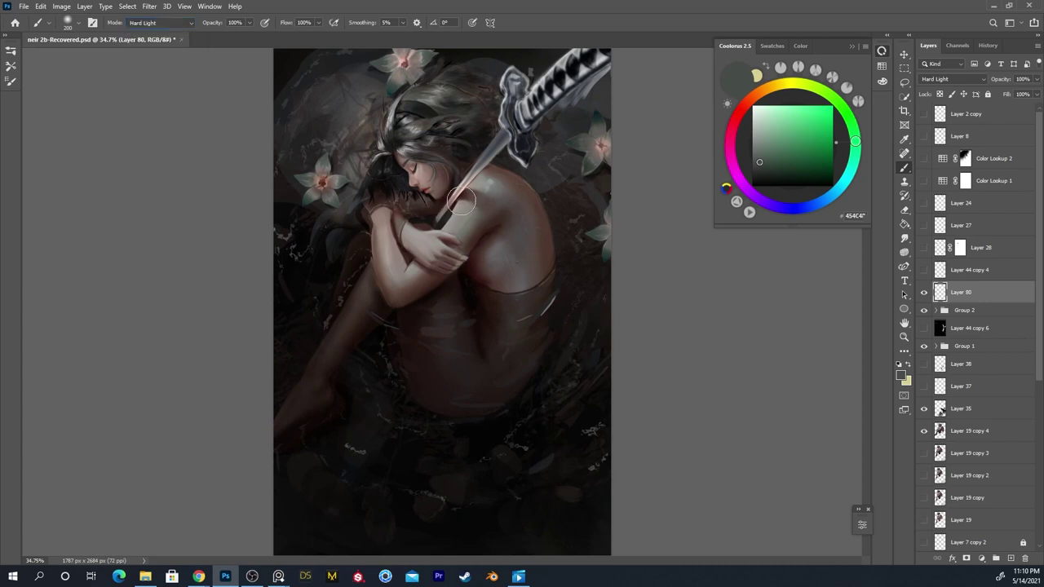
key(e)
key(ctrl+space)
drag(458, 217, 499, 217)
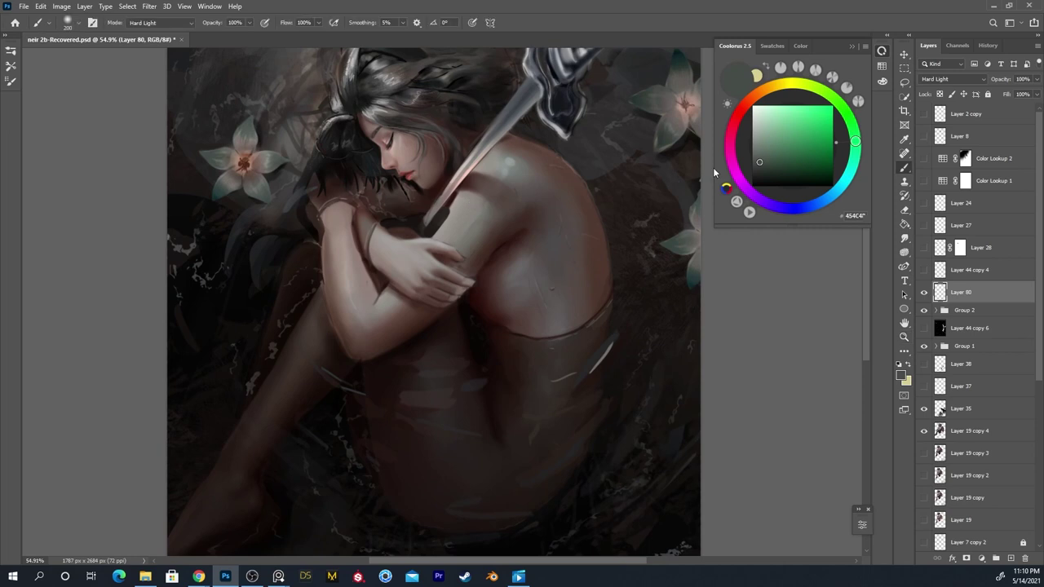
Pick a muted reddish brown as the paint colour and change the brush's painting mode to Overlay
click(752, 105)
click(745, 104)
mouse_move(779, 129)
mouse_down()
mouse_move(773, 122)
mouse_move(780, 146)
mouse_up()
alt+click(456, 305)
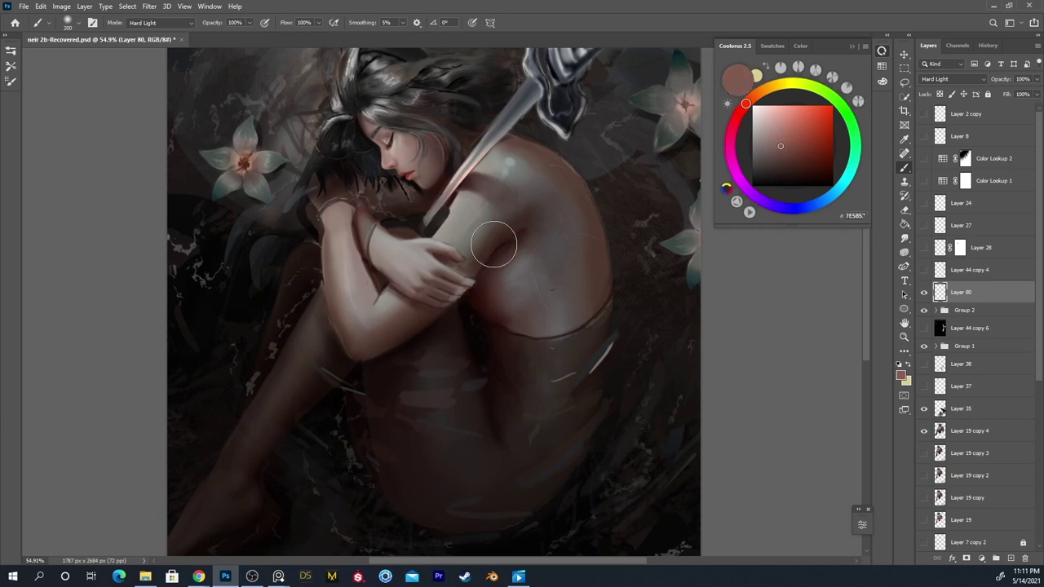
click(186, 25)
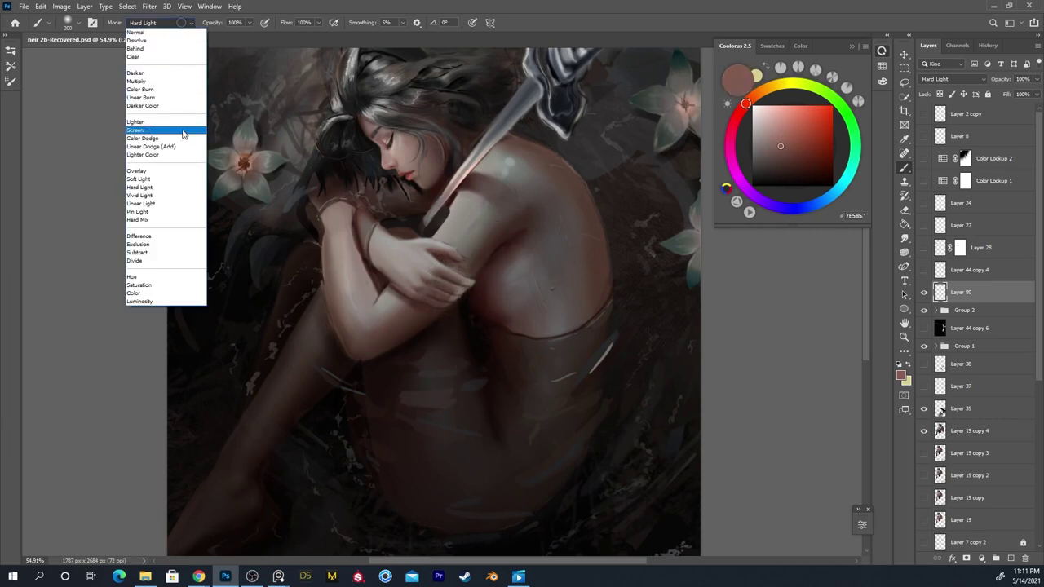
click(184, 171)
click(159, 23)
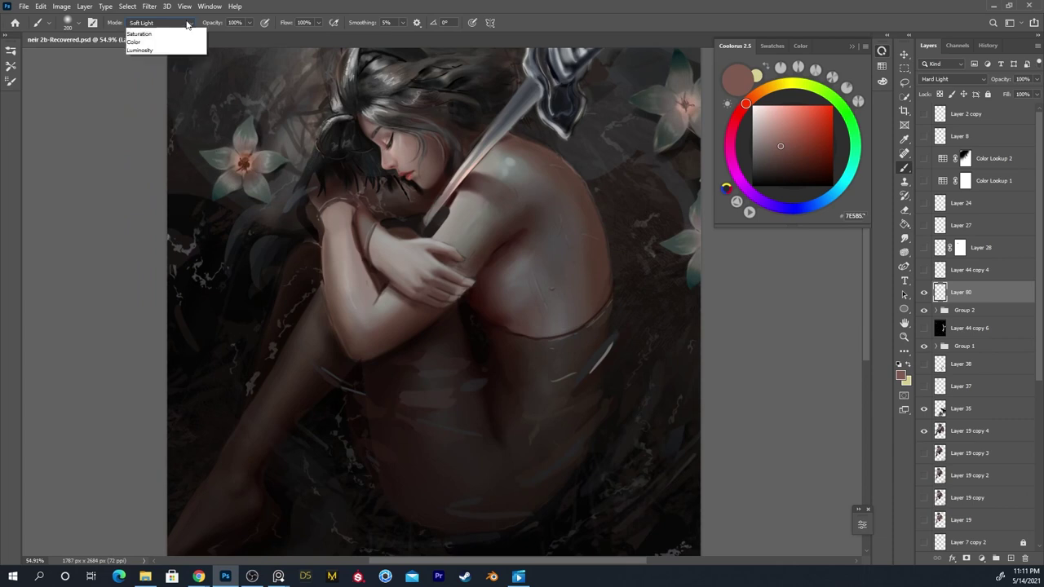
click(184, 171)
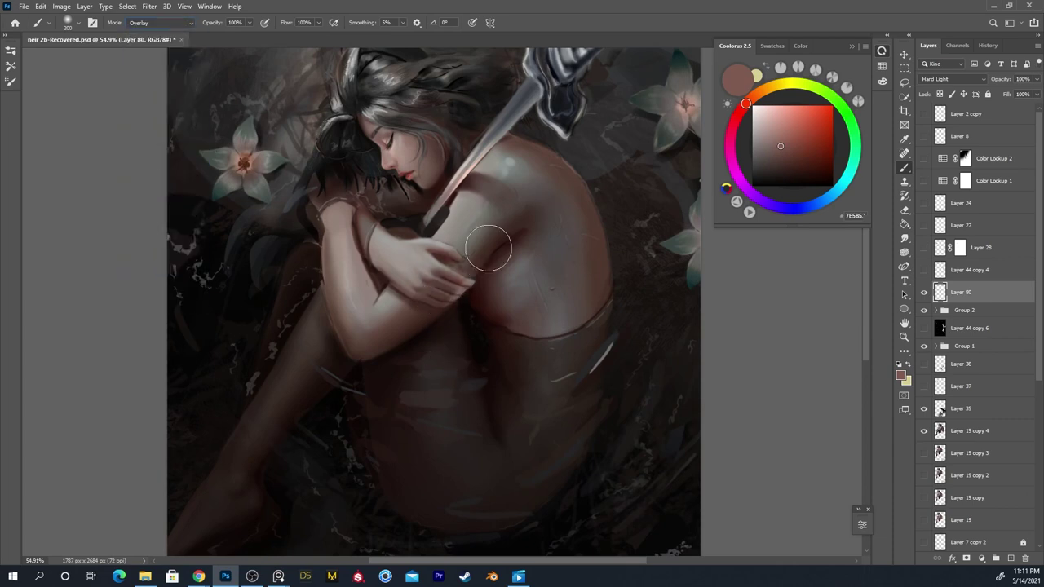
Try a soft dusty-pink stroke beside the figure's hand and forearm with a slightly smaller brush
click(780, 130)
key(bracketleft)
key(bracketleft)
key(bracketleft)
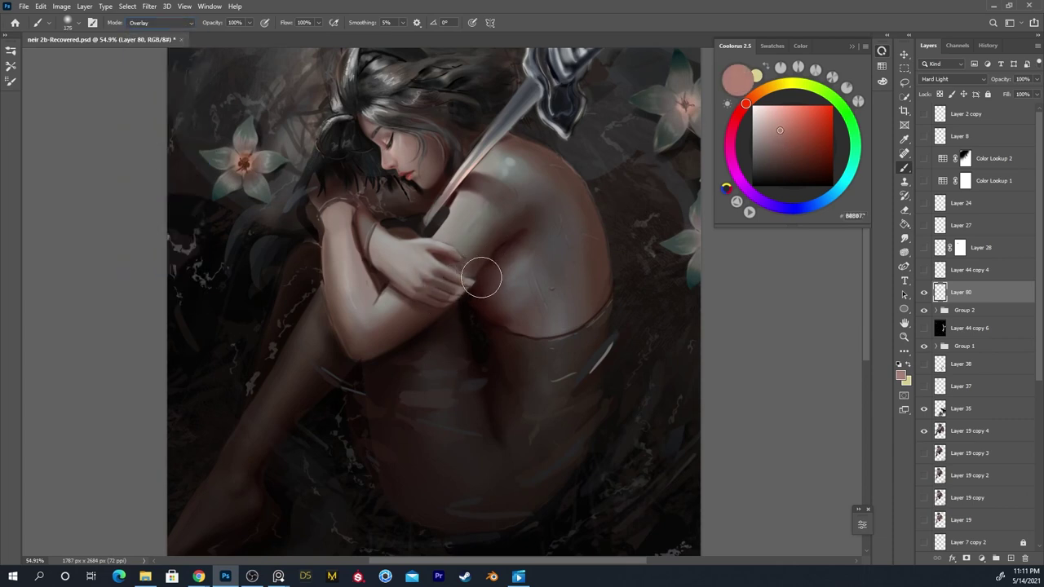
drag(465, 283, 444, 319)
key(ctrl+z)
Reduce the soft brush to 70 px and brush a light orange-tan over the side of the face and nearby hair
key(z)
drag(416, 153, 463, 148)
key(b)
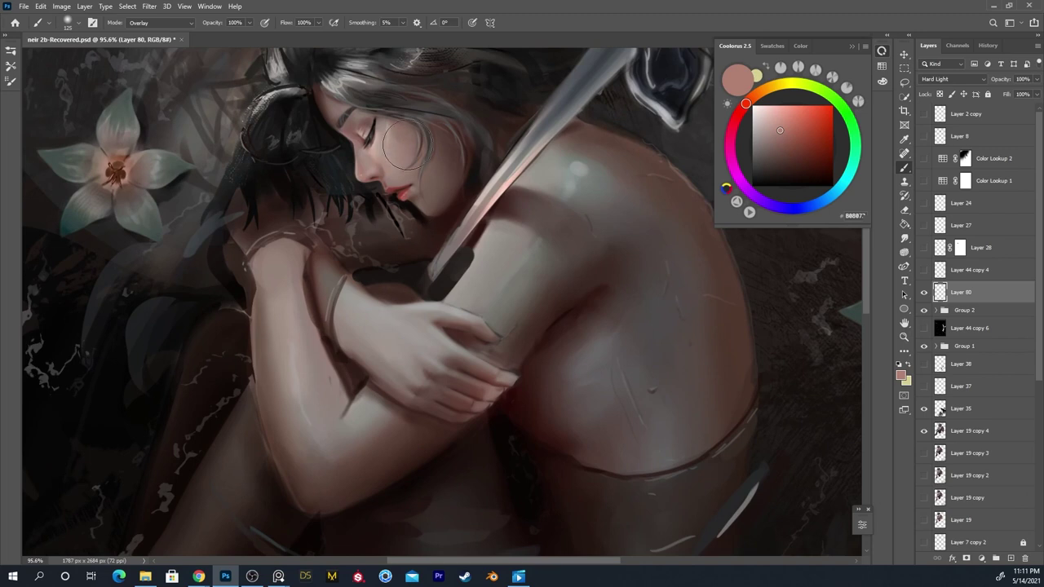
key(bracketleft)
key(bracketleft)
key(bracketleft)
key(bracketleft)
drag(479, 158, 460, 248)
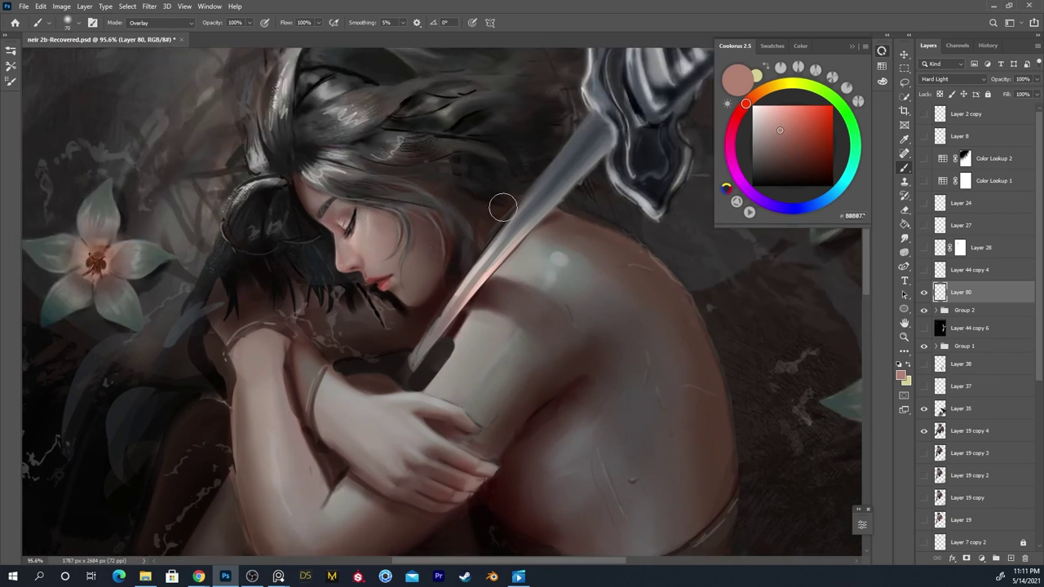
click(752, 94)
click(778, 128)
drag(417, 205, 436, 232)
drag(427, 216, 439, 235)
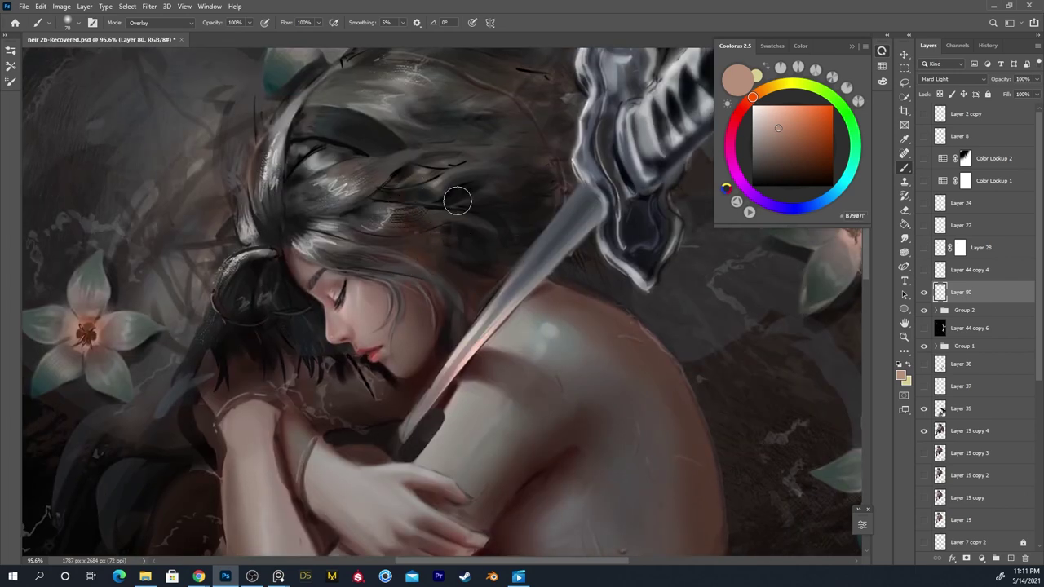
Enlarge the soft brush to 80 px for glazing around the face and folded arms
key(z)
drag(352, 282, 358, 281)
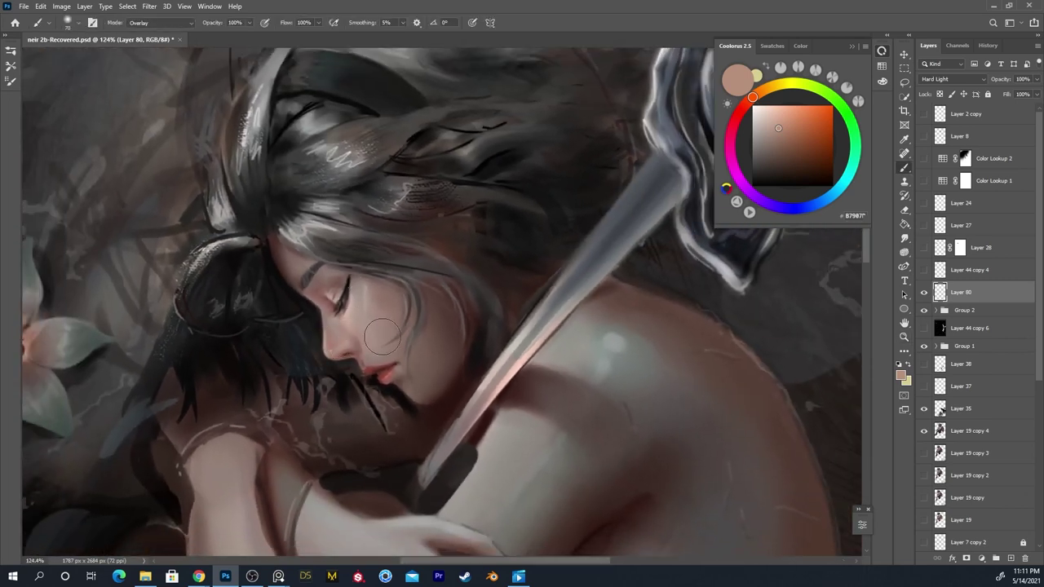
key(ctrl)
key(])
key(])
key(])
key(])
key(])
key(])
drag(496, 463, 554, 349)
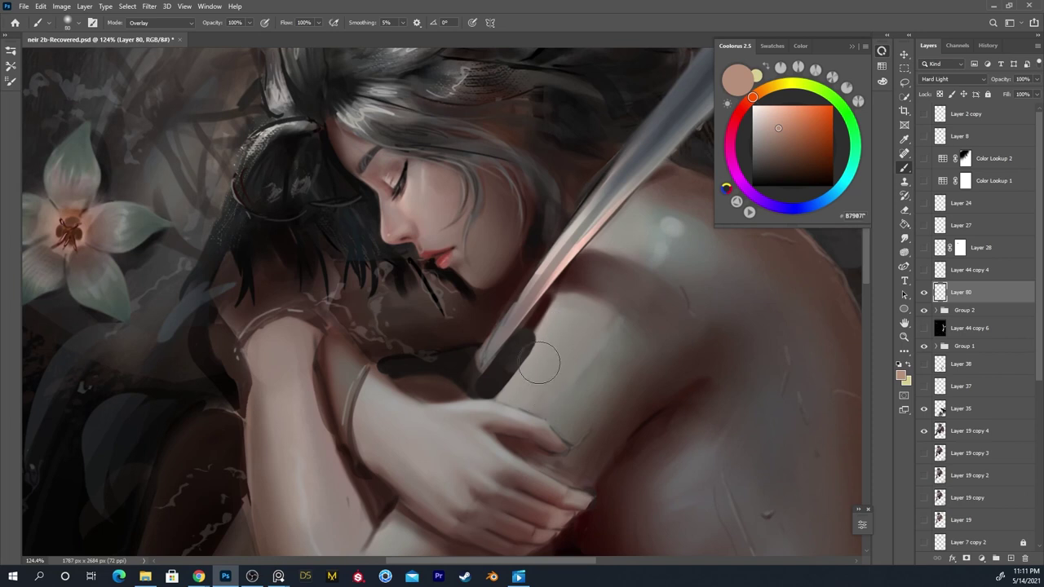
Toggle Layer 46 off and on to check its contribution, and reselect Layer 80
ctrl+click(526, 379)
click(924, 541)
click(925, 542)
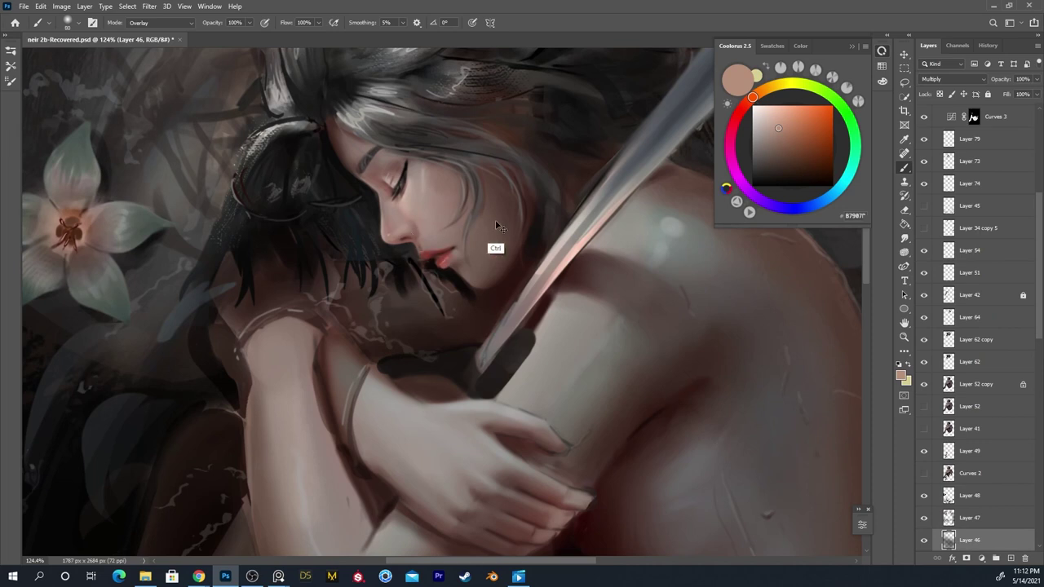
ctrl+click(521, 137)
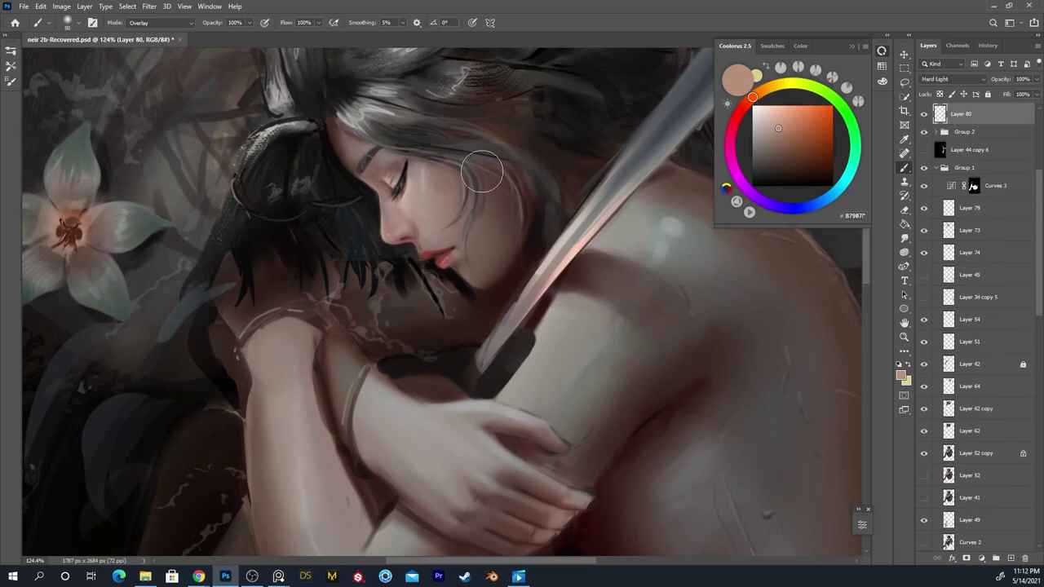
Enlarge the soft brush to 200 px and brush the dusty pink over the background beside the flower nearest the folded hands
scroll(477, 172, up, 5)
key(ctrl+space)
drag(497, 163, 454, 177)
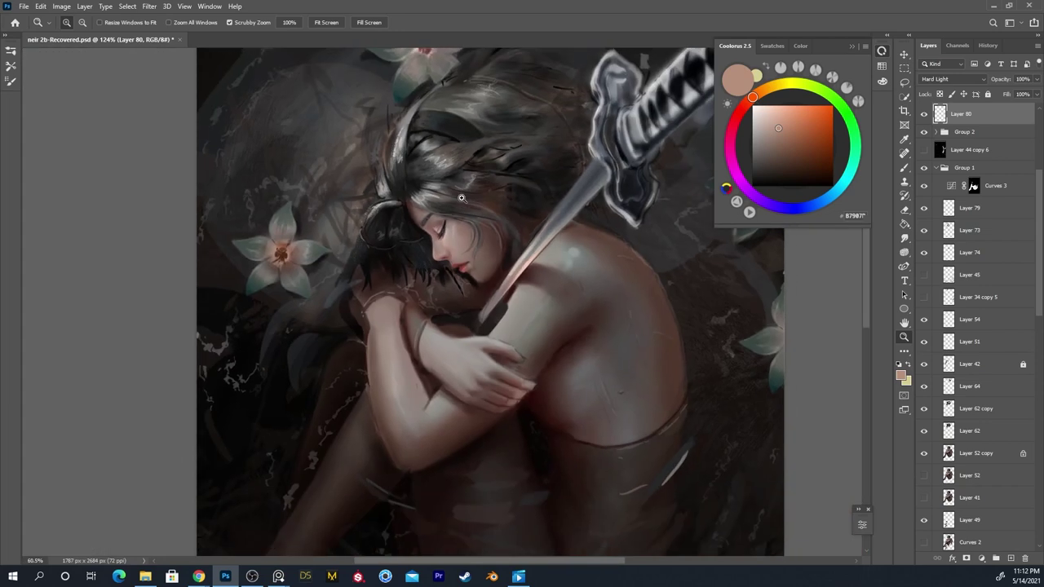
key(bracketright)
key(bracketright)
key(bracketright)
key(bracketright)
key(bracketright)
key(bracketright)
mouse_move(289, 251)
mouse_down()
mouse_move(281, 244)
mouse_move(278, 261)
mouse_move(304, 251)
mouse_move(303, 271)
mouse_up()
key(space)
drag(370, 197, 317, 292)
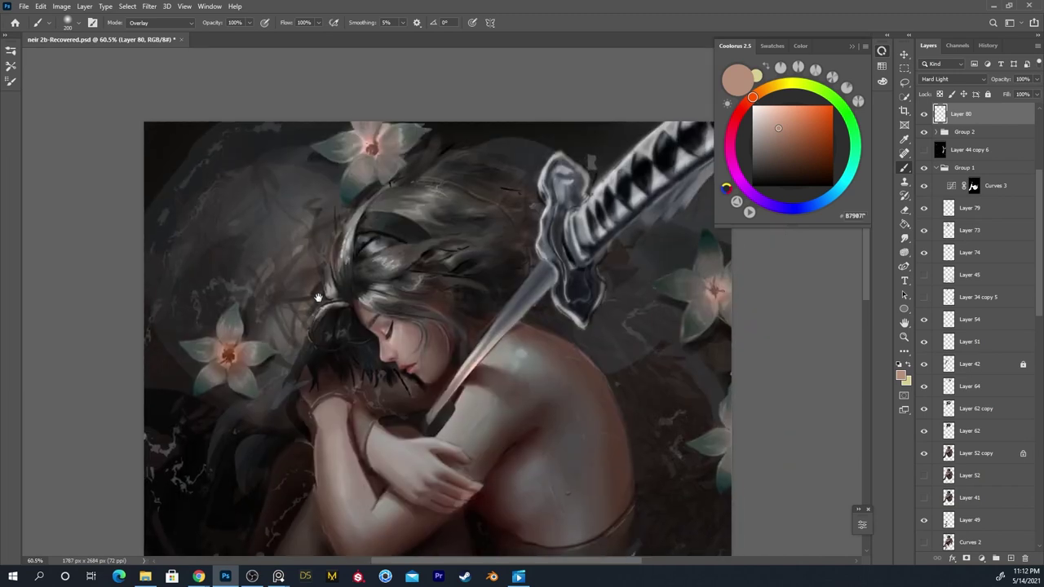
Pick a muted grey-teal as a paint colour and try soft strokes over the hair above the face
mouse_move(397, 291)
mouse_down()
mouse_move(393, 241)
mouse_move(484, 218)
mouse_move(430, 206)
mouse_move(483, 222)
mouse_move(606, 162)
mouse_move(446, 295)
mouse_up()
key(x)
key(ctrl+z)
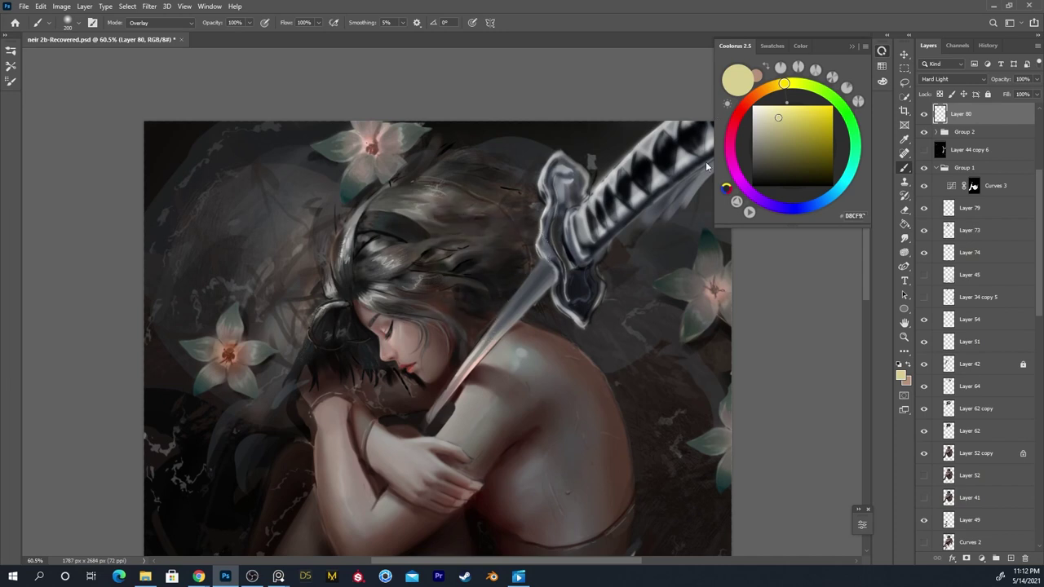
click(841, 185)
mouse_move(779, 130)
mouse_down()
mouse_move(781, 145)
mouse_move(767, 136)
mouse_up()
drag(439, 244, 463, 249)
key(ctrl+z)
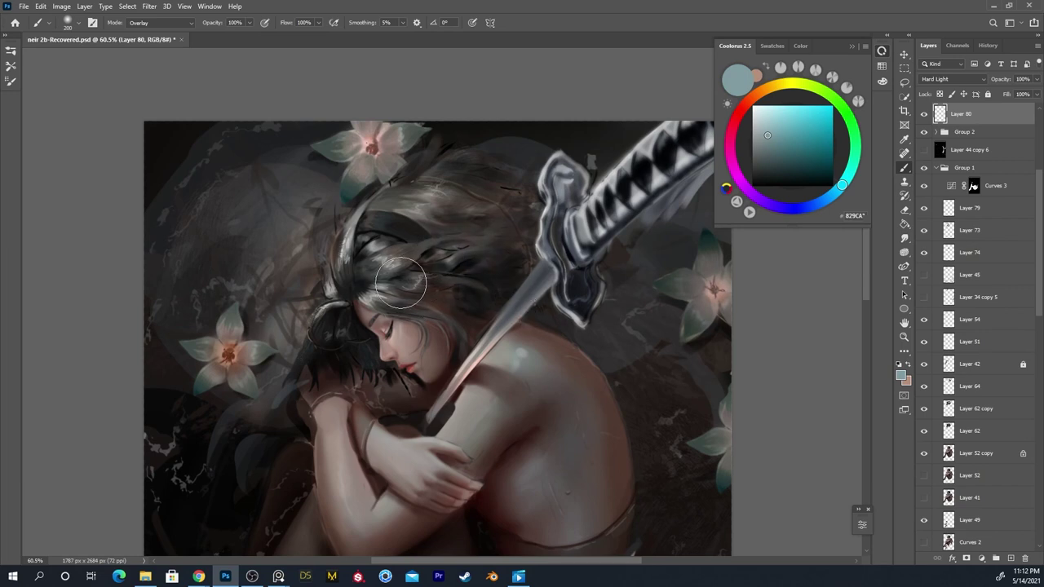
Brush dusty pink over the upper arm and back, and refine the arm near the blade with the brush at 90 px
scroll(424, 334, down, 3)
alt+click(447, 356)
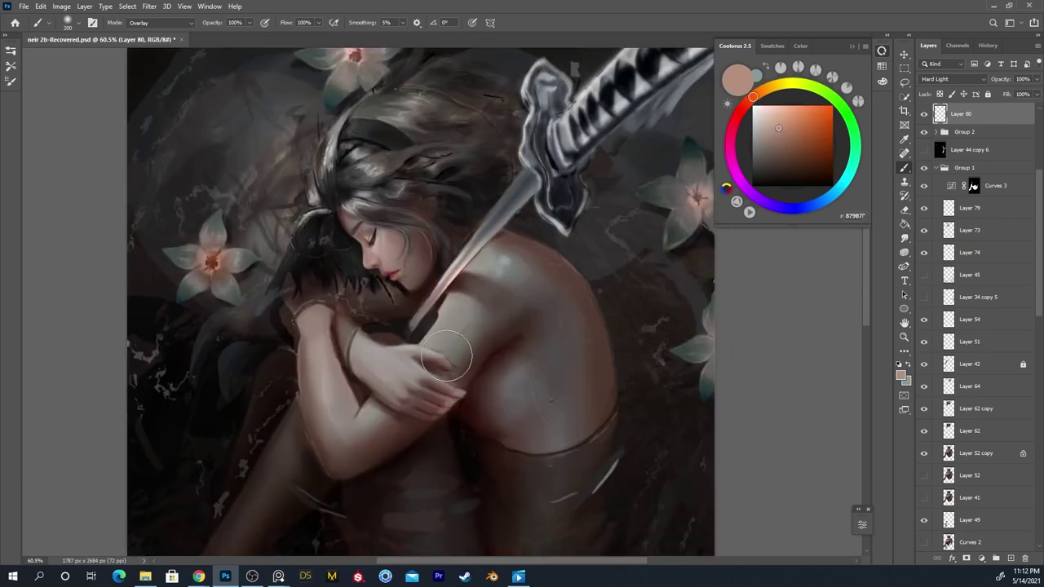
mouse_move(506, 306)
mouse_down()
mouse_move(464, 334)
mouse_move(466, 373)
mouse_up()
mouse_move(550, 312)
mouse_down()
mouse_move(492, 394)
mouse_move(517, 361)
mouse_up()
key(bracketleft)
key(bracketleft)
key(bracketleft)
drag(468, 313, 452, 295)
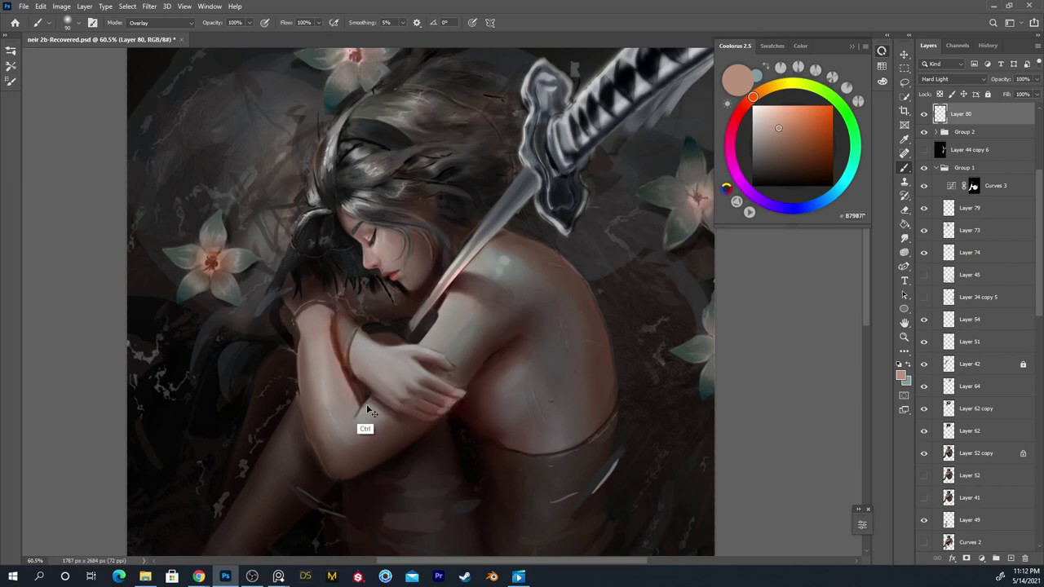
Shift the paint colour to a redder dusty tone and brush it over the dark hair and hand beside the face at 175 px
click(747, 101)
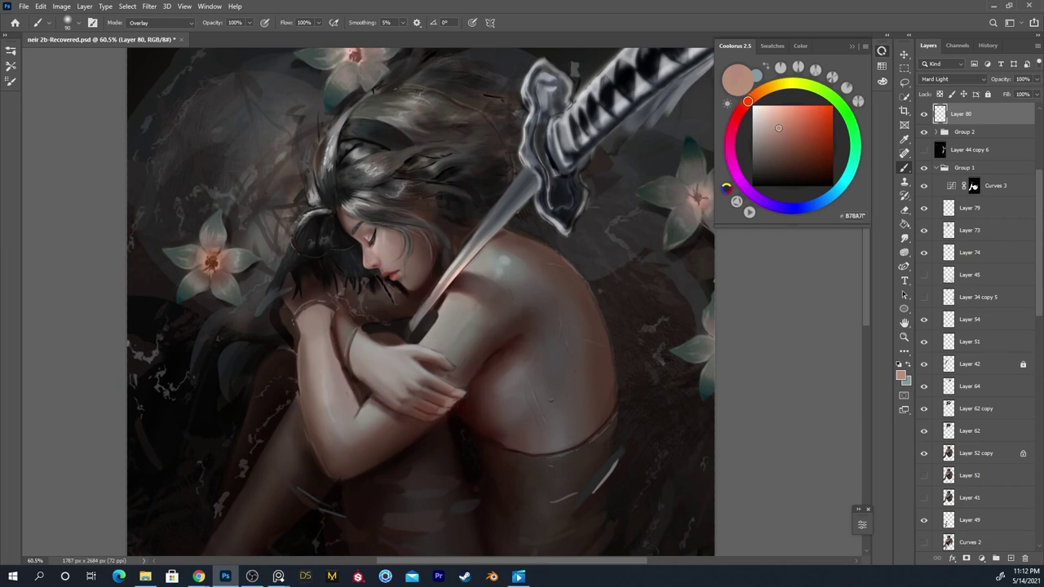
click(783, 129)
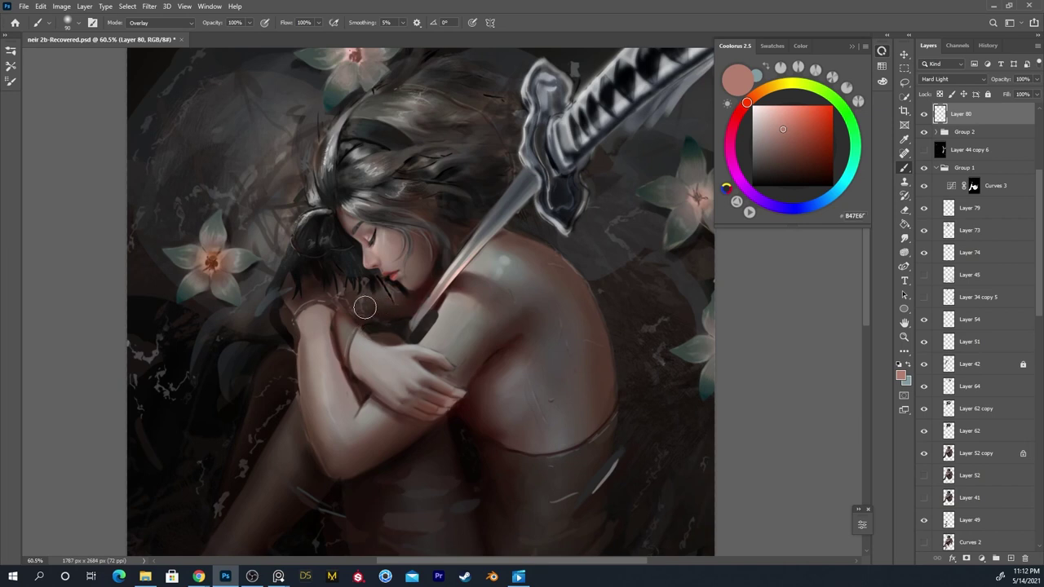
key(z)
mouse_move(387, 212)
mouse_down()
mouse_move(432, 214)
mouse_move(418, 253)
mouse_up()
key(ctrl+space)
drag(415, 266, 395, 264)
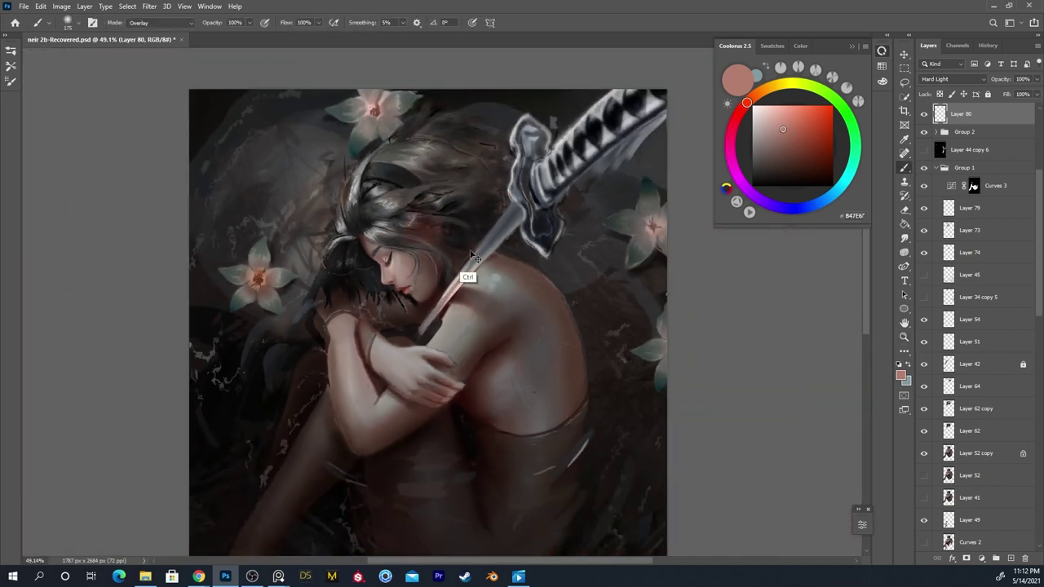
mouse_move(342, 284)
mouse_down()
mouse_move(350, 272)
mouse_move(362, 278)
mouse_up()
Switch to the grey-teal, enlarge the soft brush to 500 px and glaze the hips and adjoining dark water
key(x)
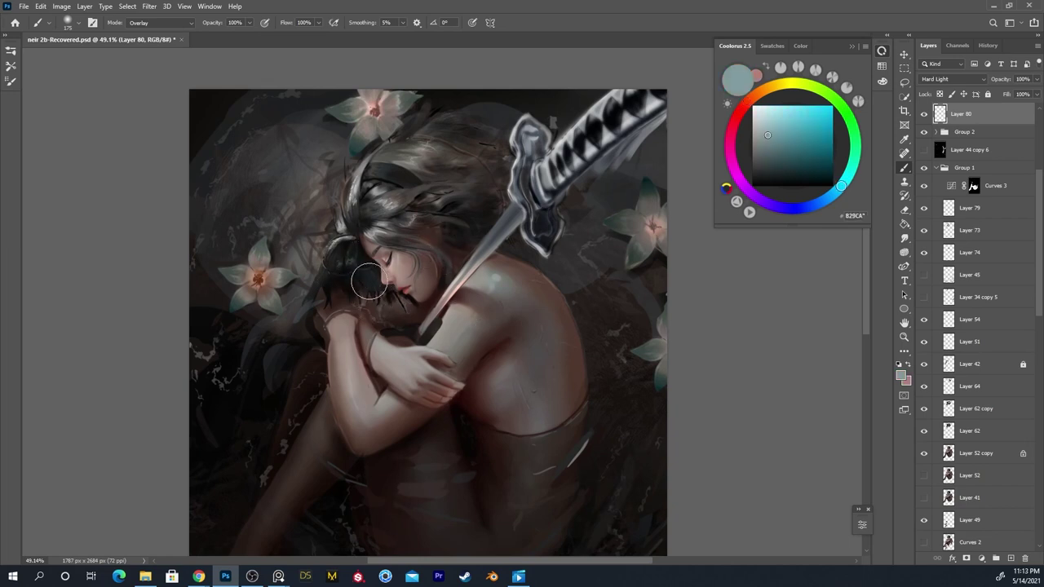
drag(366, 398, 344, 235)
key(bracketright)
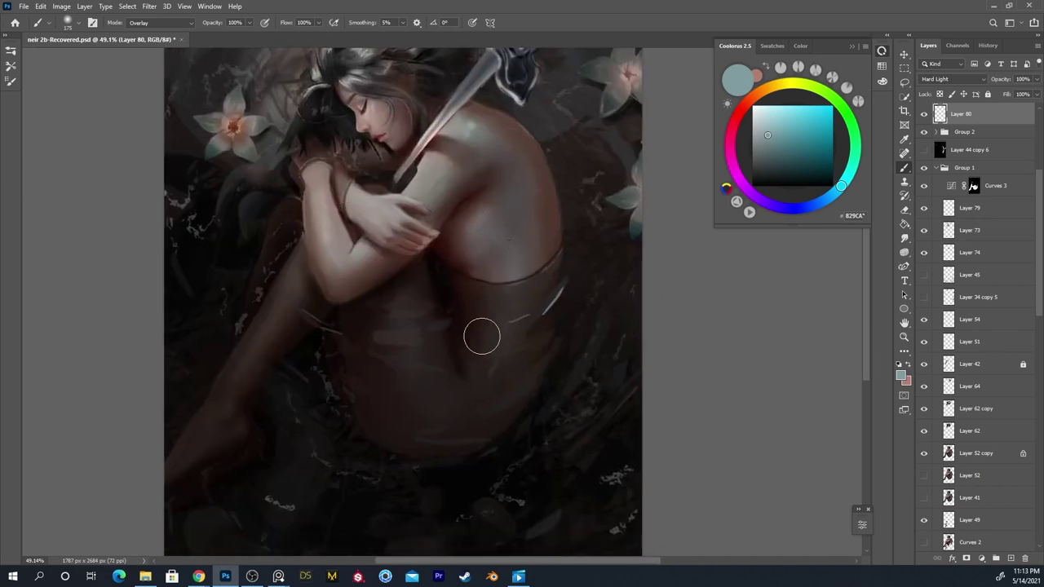
key(bracketright)
key(bracketright)
key(bracketright)
key(bracketright)
drag(446, 286, 461, 400)
key(ctrl+z)
mouse_move(461, 319)
mouse_down()
mouse_move(458, 412)
mouse_move(368, 398)
mouse_move(424, 342)
mouse_move(406, 408)
mouse_move(400, 384)
mouse_move(365, 410)
mouse_move(455, 393)
mouse_move(537, 404)
mouse_move(563, 388)
mouse_move(527, 311)
mouse_move(451, 424)
mouse_move(645, 241)
mouse_move(585, 260)
mouse_up()
Shift the paint colour to a greener teal and try broad strokes over the water beside and below the hips
drag(841, 185, 849, 174)
drag(591, 335, 495, 494)
key(ctrl+z)
key(z)
drag(561, 371, 533, 398)
drag(556, 290, 482, 480)
key(ctrl+z)
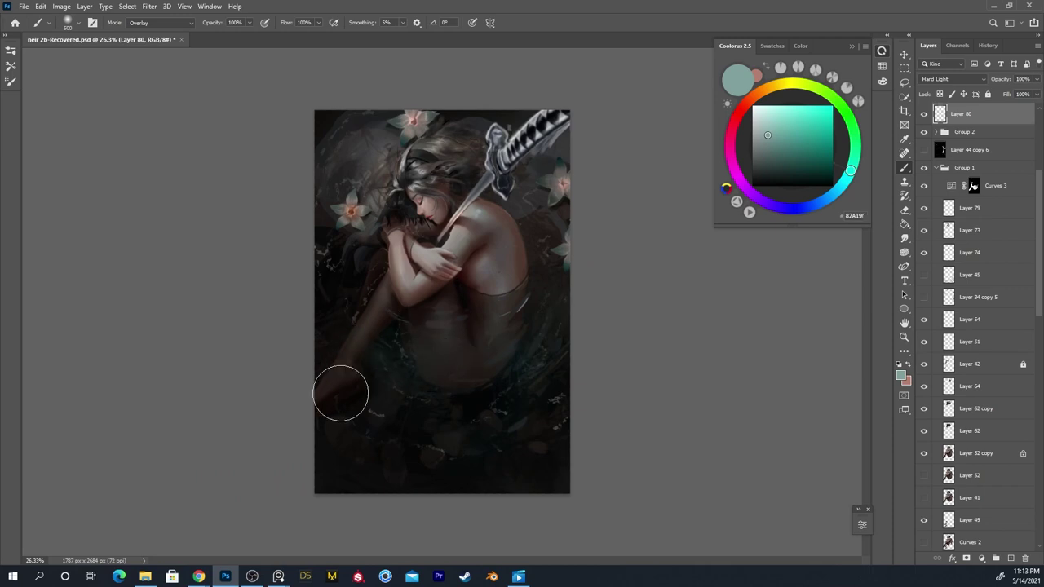
Try a broad teal glaze over the lower water on Layer 49 with the brush enlarged to 1000 px, and return to Layer 80
ctrl+click(388, 406)
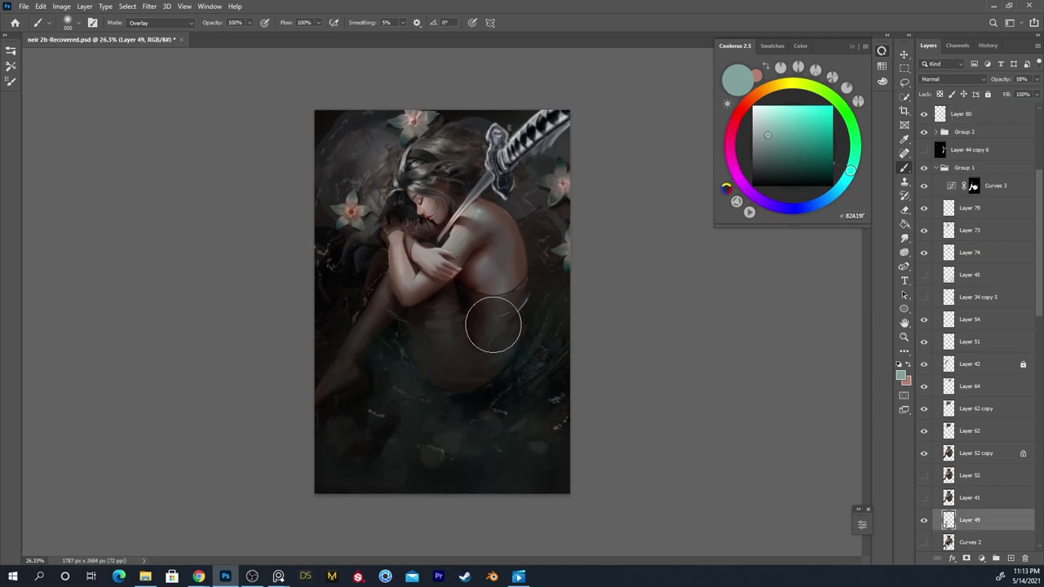
key(ctrl+z)
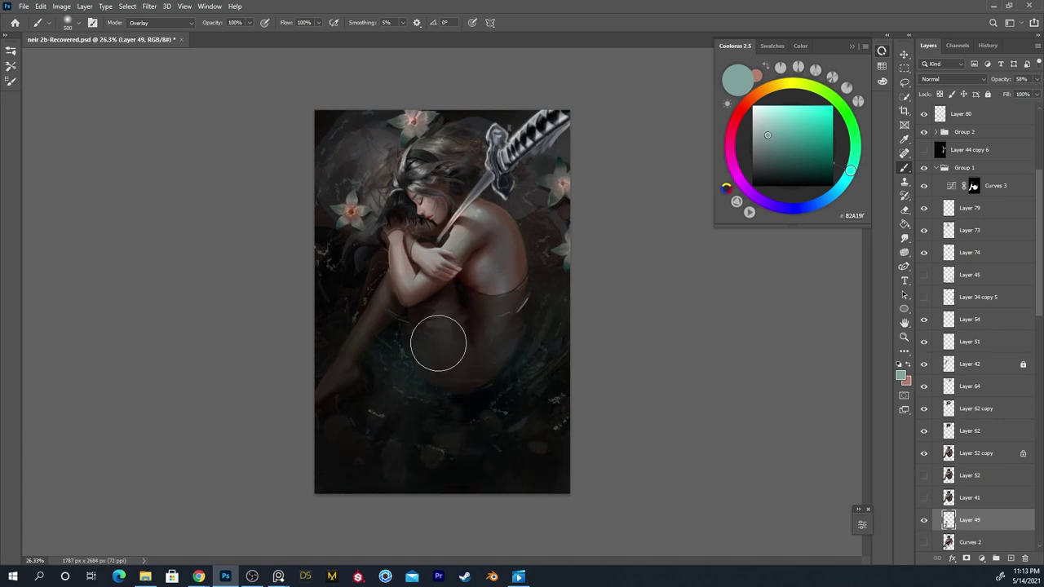
key(bracketright)
key(bracketright)
key(bracketright)
key(bracketright)
key(bracketright)
key(ctrl+shift+z)
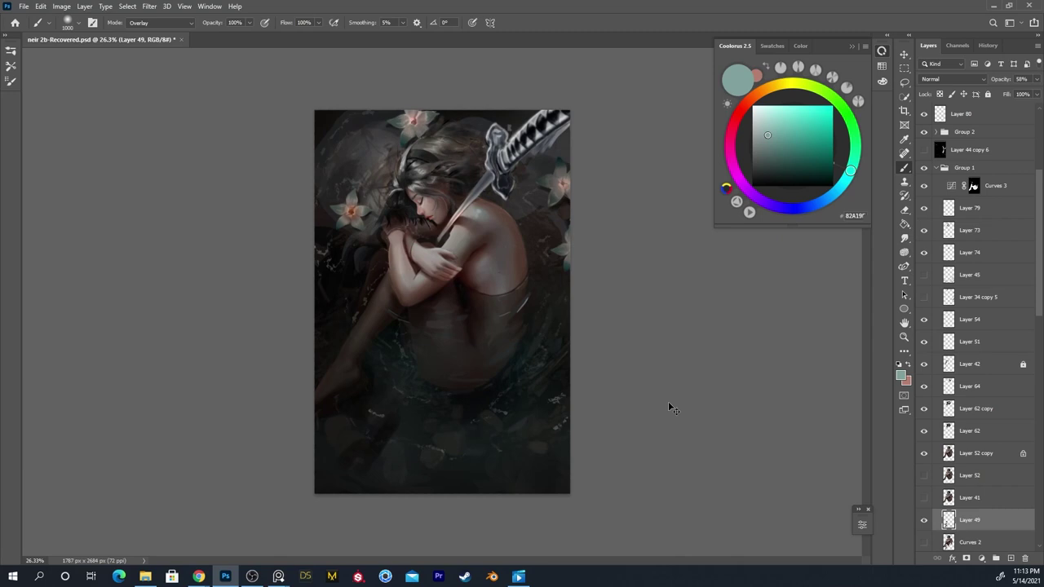
key(ctrl+z)
drag(1039, 230, 1039, 171)
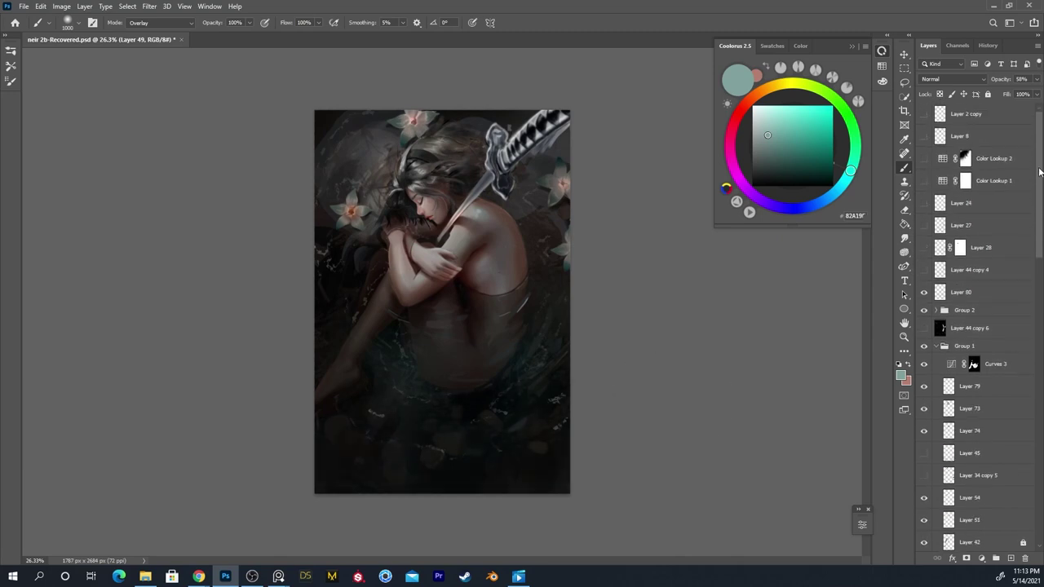
click(963, 292)
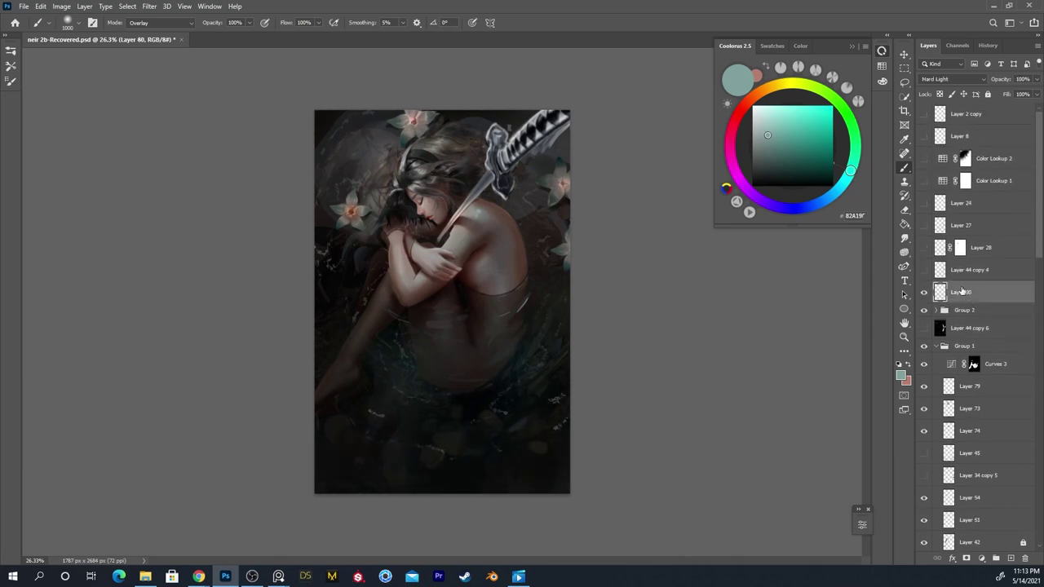
Try a broad teal stroke below the hips on Layer 80, and reduce the soft brush to 700 px
drag(470, 377, 450, 457)
key(ctrl+z)
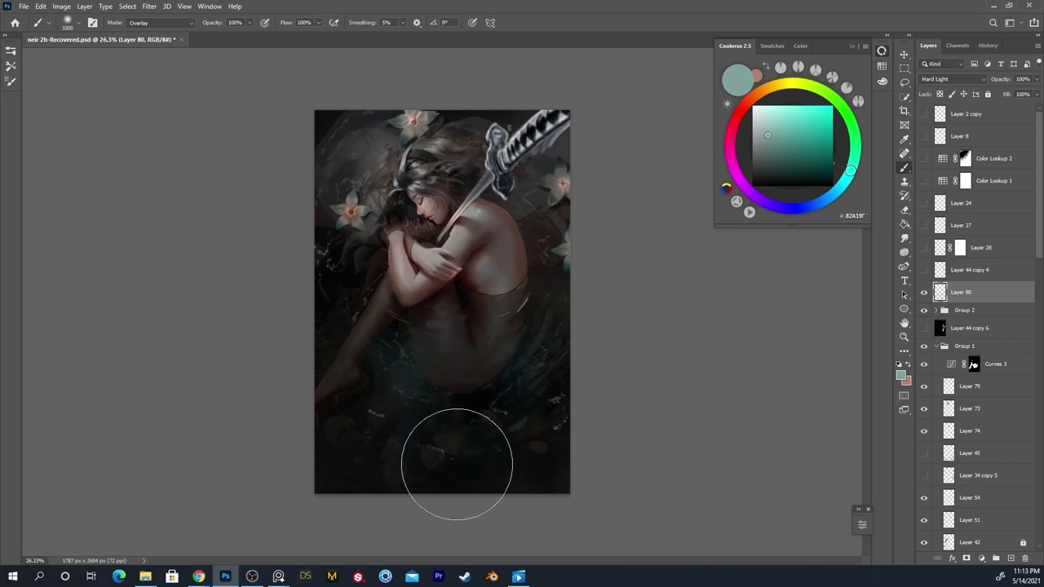
key(bracketleft)
key(bracketleft)
key(bracketleft)
key(bracketleft)
key(bracketleft)
key(bracketleft)
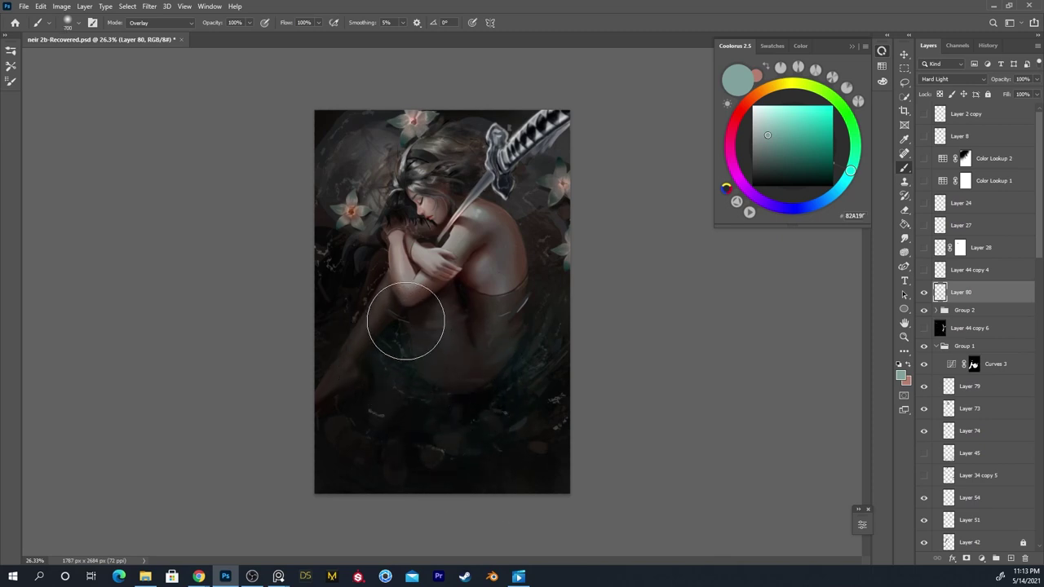
Shift the paint colour to a bluer grey-teal and brush it down the water behind the figure's back with the 700 px brush
key(bracketright)
key(bracketright)
key(bracketright)
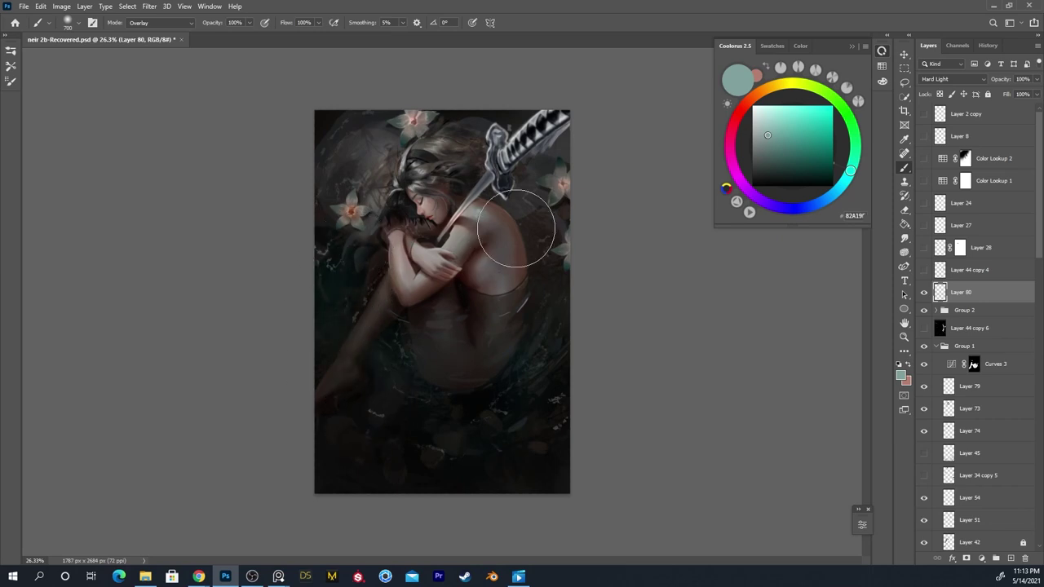
drag(850, 171, 841, 186)
mouse_move(582, 206)
mouse_down()
mouse_move(552, 246)
mouse_move(580, 358)
mouse_move(549, 240)
mouse_move(529, 416)
mouse_move(506, 399)
mouse_move(531, 346)
mouse_up()
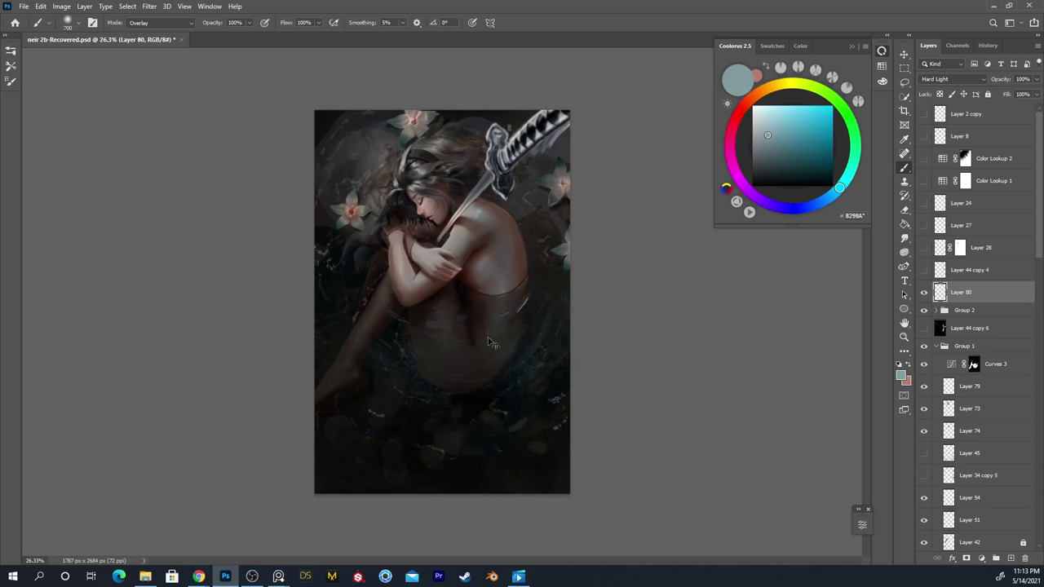
Flip the canvas horizontally and dab grey-teal at the edge of the hips with the brush at 400 px
key(h)
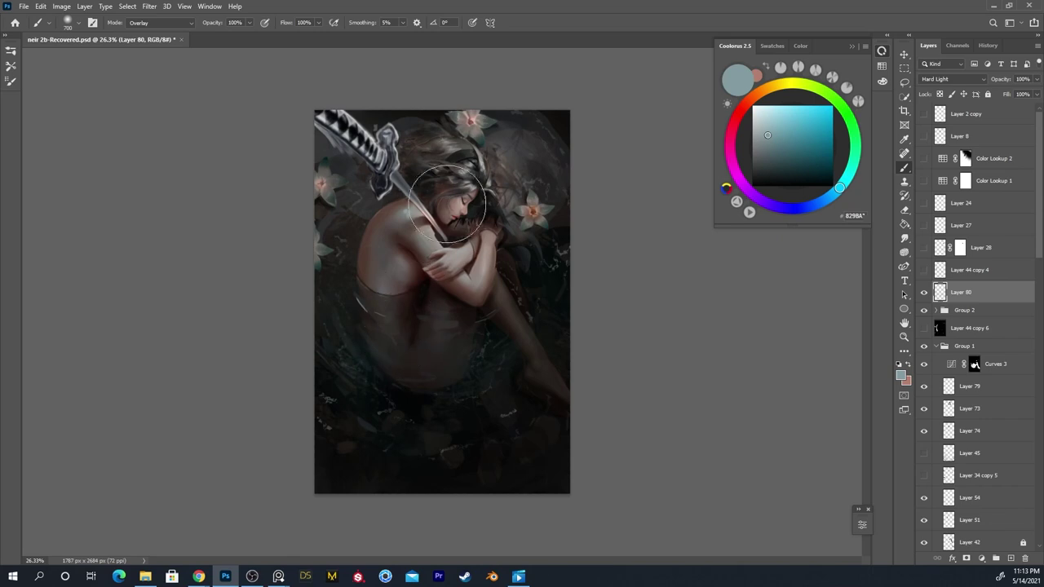
right_click(473, 185)
key(Return)
key(bracketleft)
key(bracketleft)
key(bracketleft)
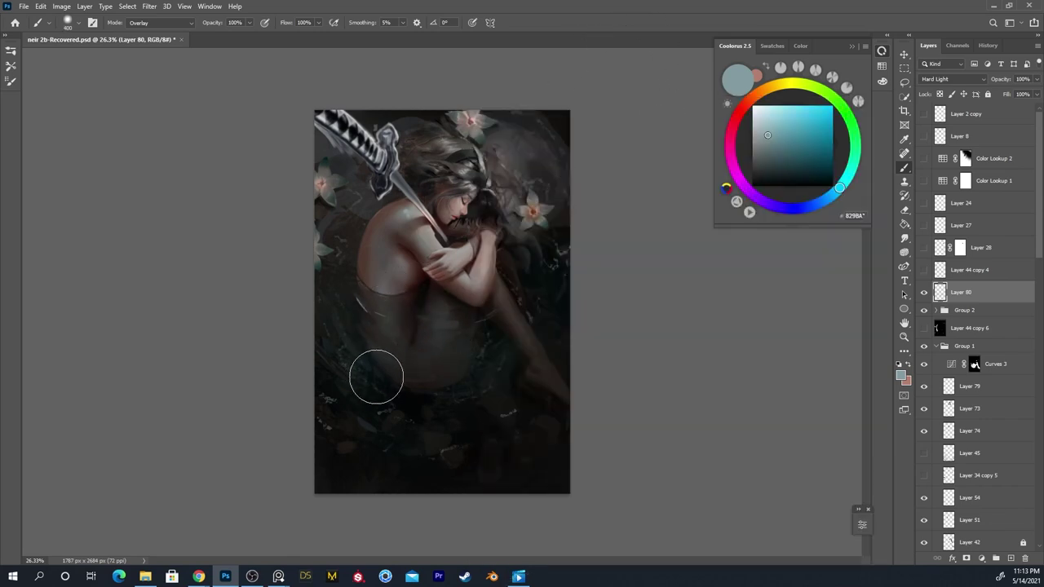
click(372, 374)
Enlarge the soft brush to 800 px and glaze grey-teal across the dark water surrounding the figure
key(bracketright)
key(bracketright)
key(bracketright)
key(bracketright)
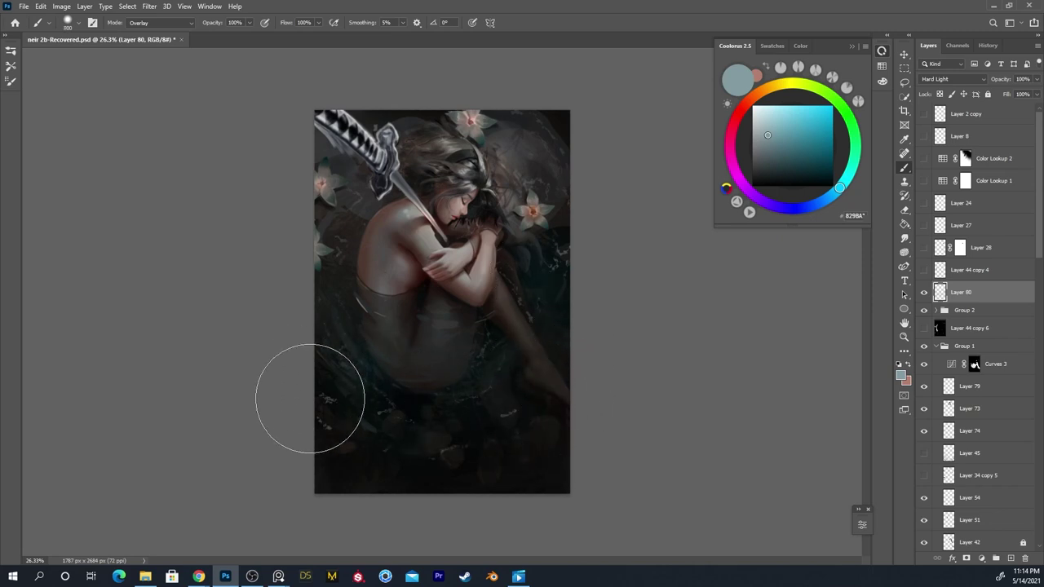
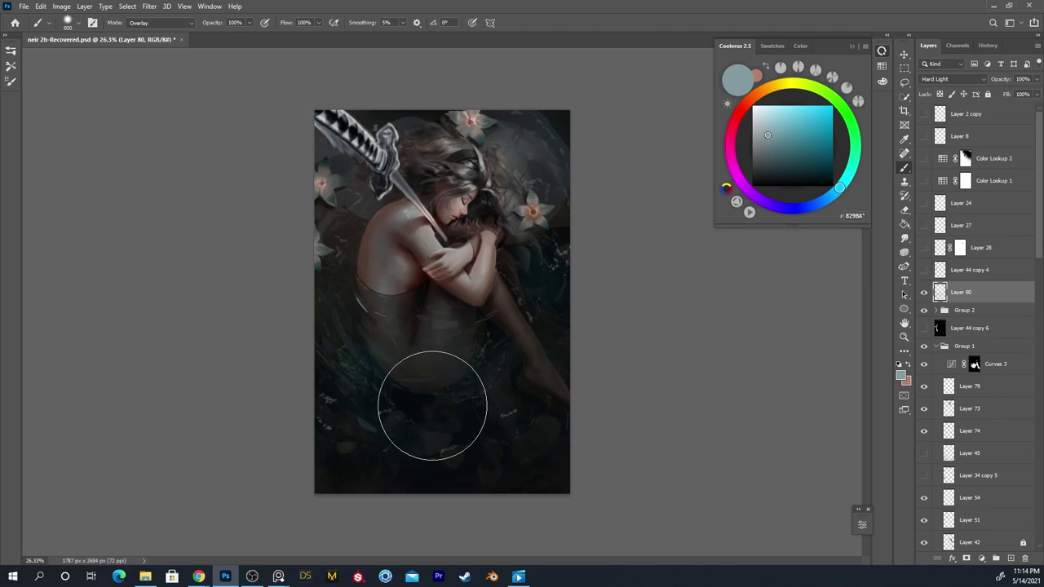
Reduce the soft brush to 125 px, restore the canvas orientation, and inspect the figure up close and as a whole
key(bracketleft)
key(bracketleft)
key(bracketleft)
key(bracketleft)
key(bracketleft)
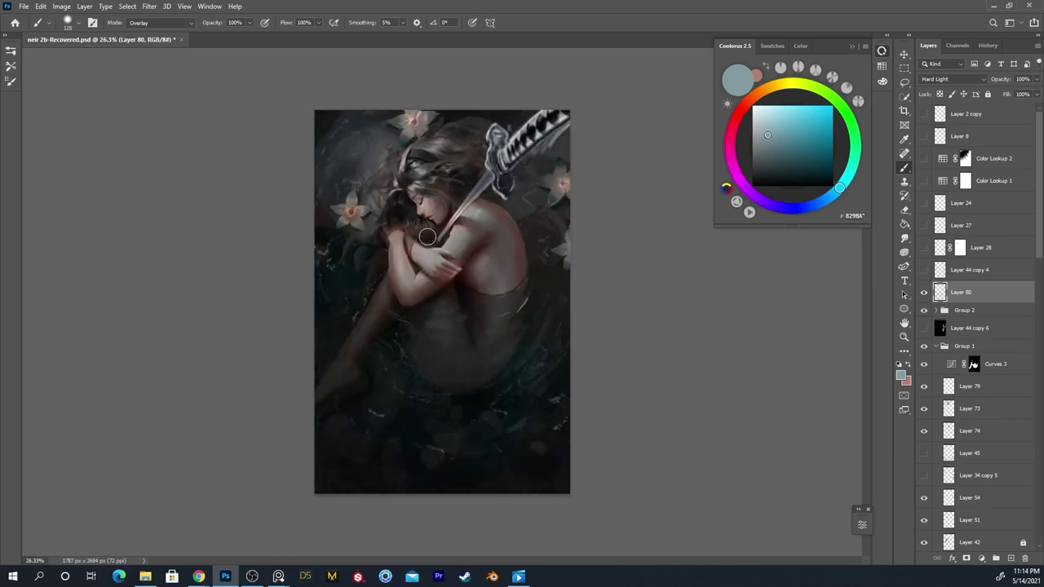
scroll(416, 226, up, 4)
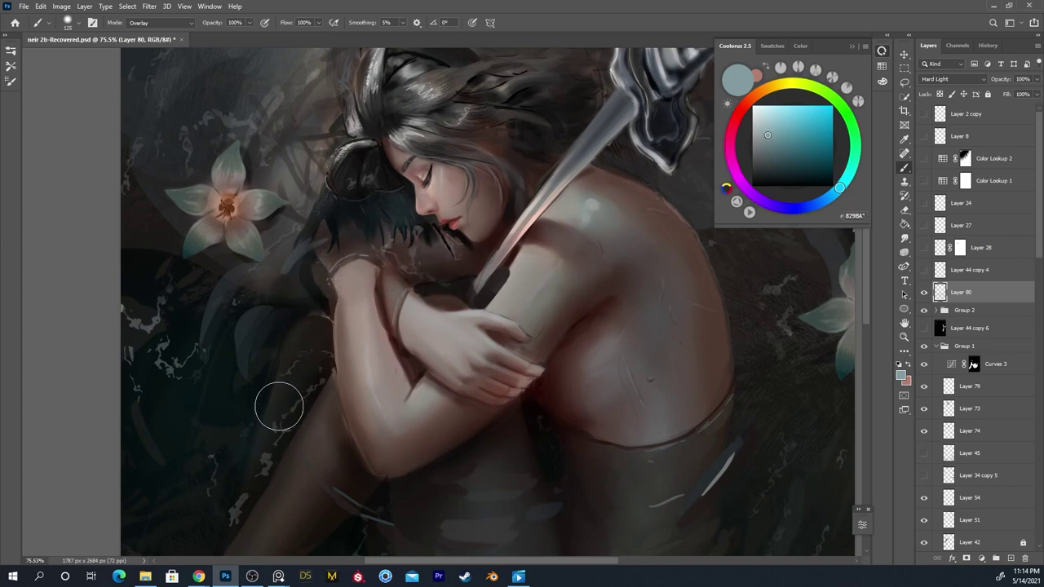
key(z)
mouse_move(283, 366)
mouse_down()
mouse_move(250, 414)
mouse_move(252, 405)
mouse_up()
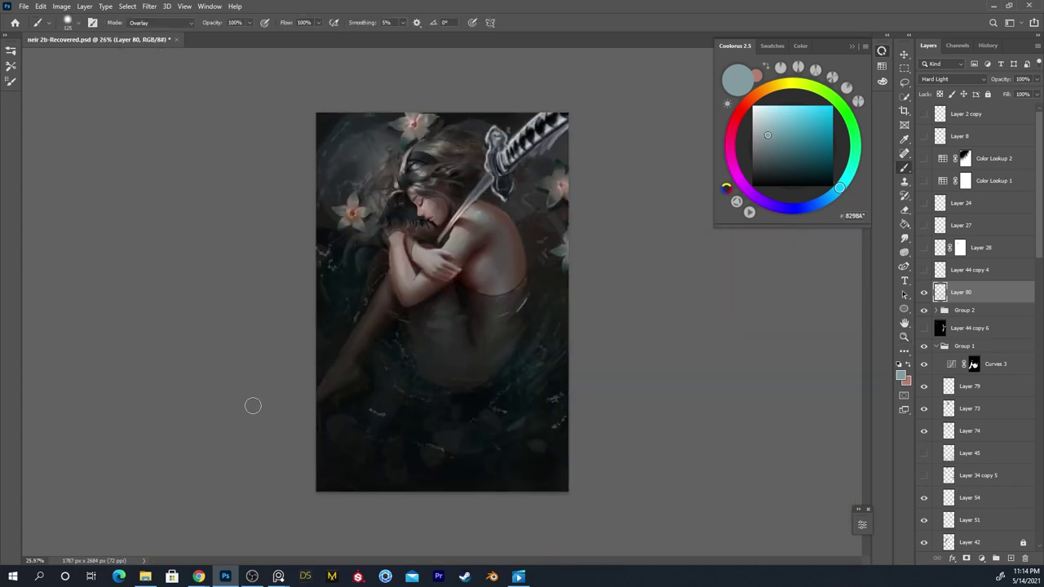
Compare the painting with Layer 80 hidden and shown, and try a different opacity for the layer
click(924, 292)
click(924, 292)
click(1002, 86)
key(ctrl+z)
click(923, 292)
key(ctrl+z)
Lower Layer 80's opacity to 46% and compare the painting with the layer shown and hidden
click(1037, 80)
key(ctrl+shift+h)
key(h)
click(924, 295)
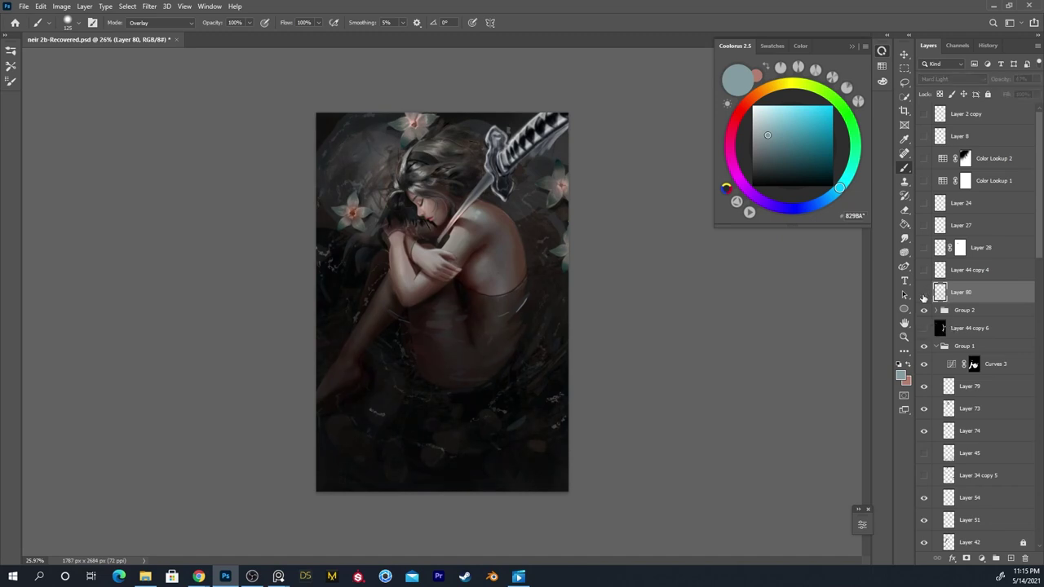
click(1031, 79)
key(Escape)
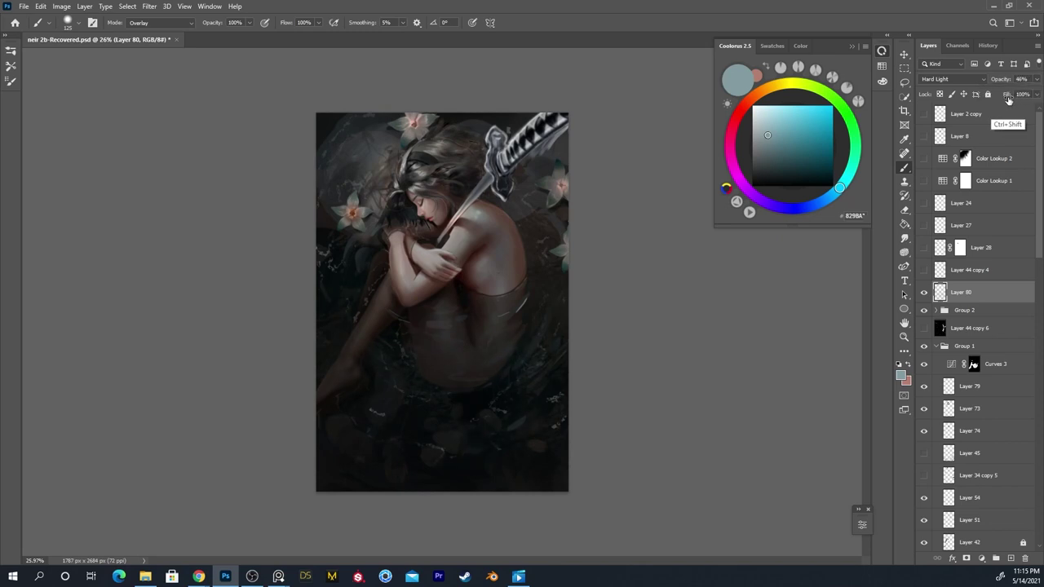
click(924, 296)
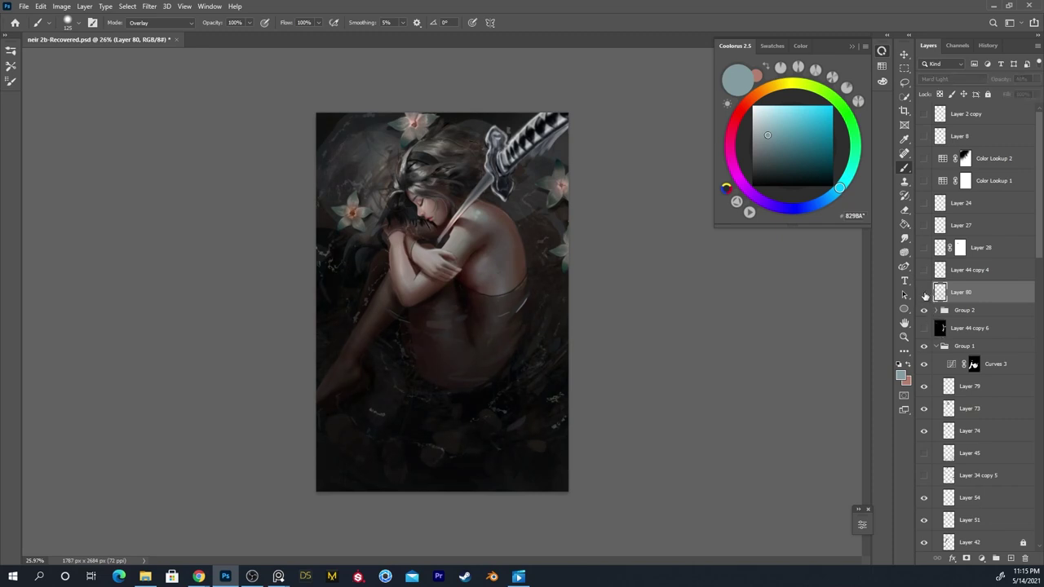
Erase part of Layer 80's glaze over the figure's hair and save the document
key(z)
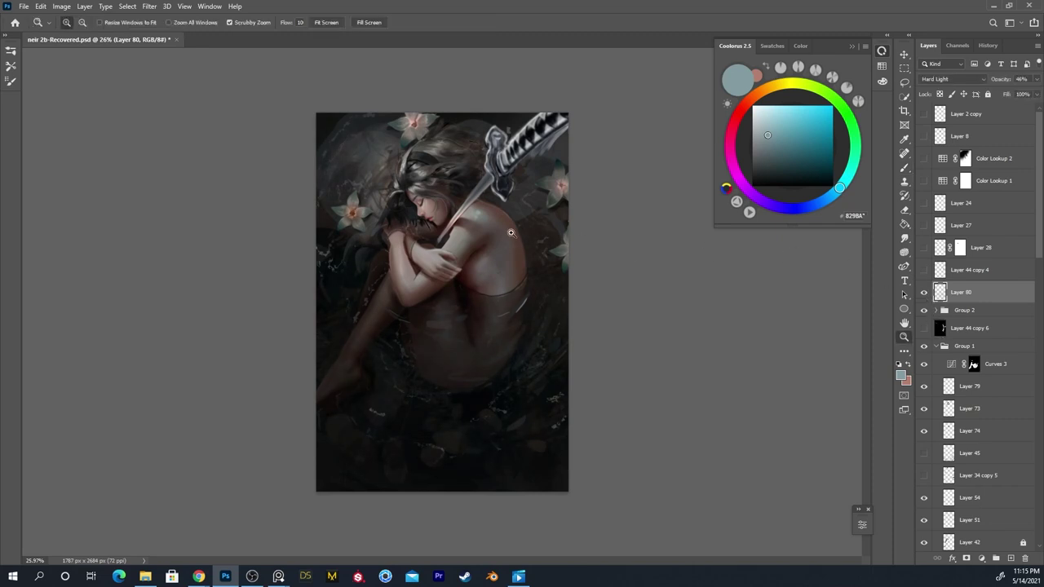
drag(432, 167, 479, 170)
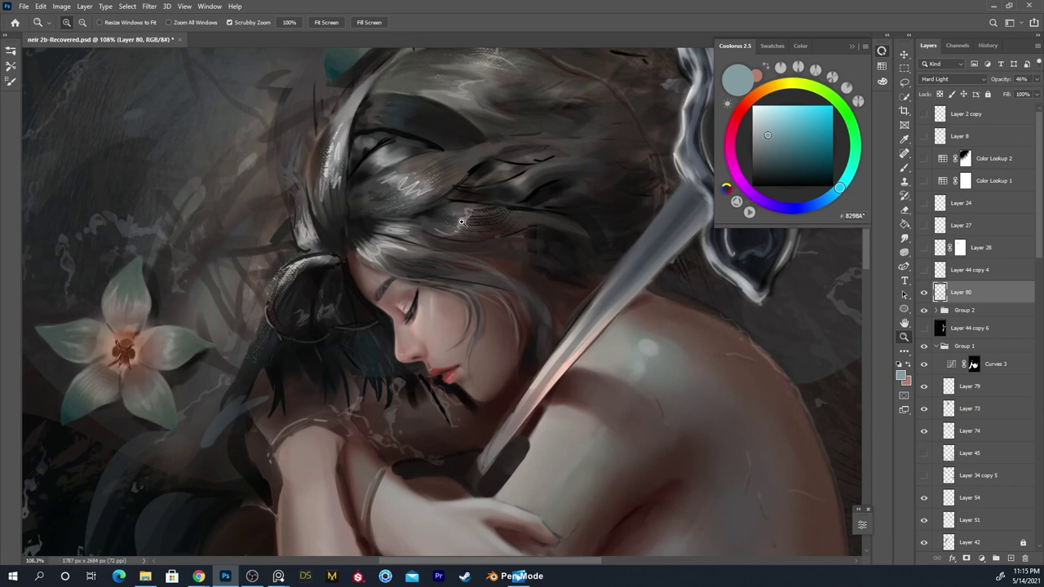
key(e)
mouse_move(466, 243)
mouse_down()
mouse_move(495, 218)
mouse_move(498, 184)
mouse_up()
key(ctrl+s)
key(super+d)
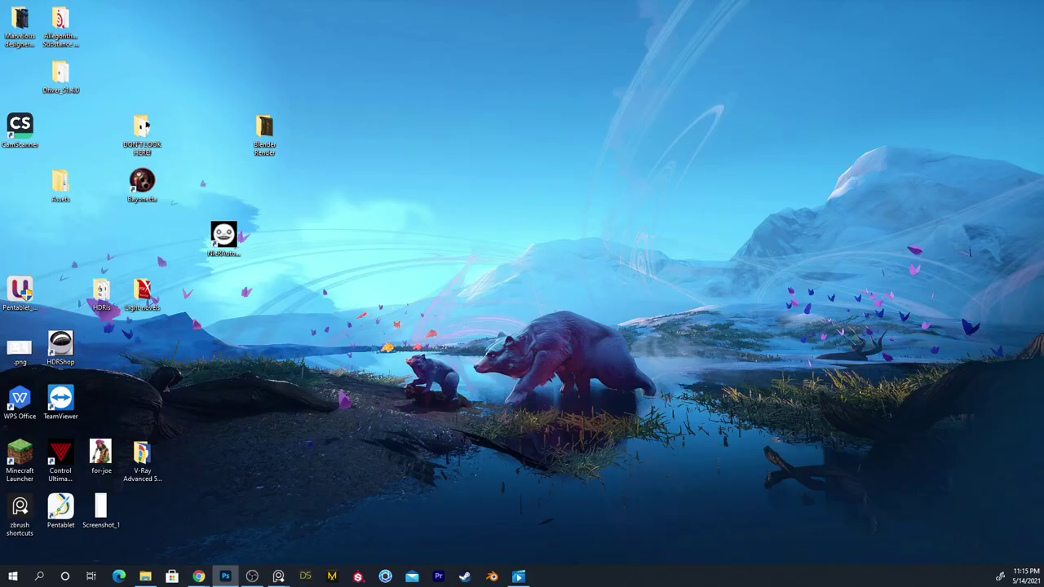
key(super+d)
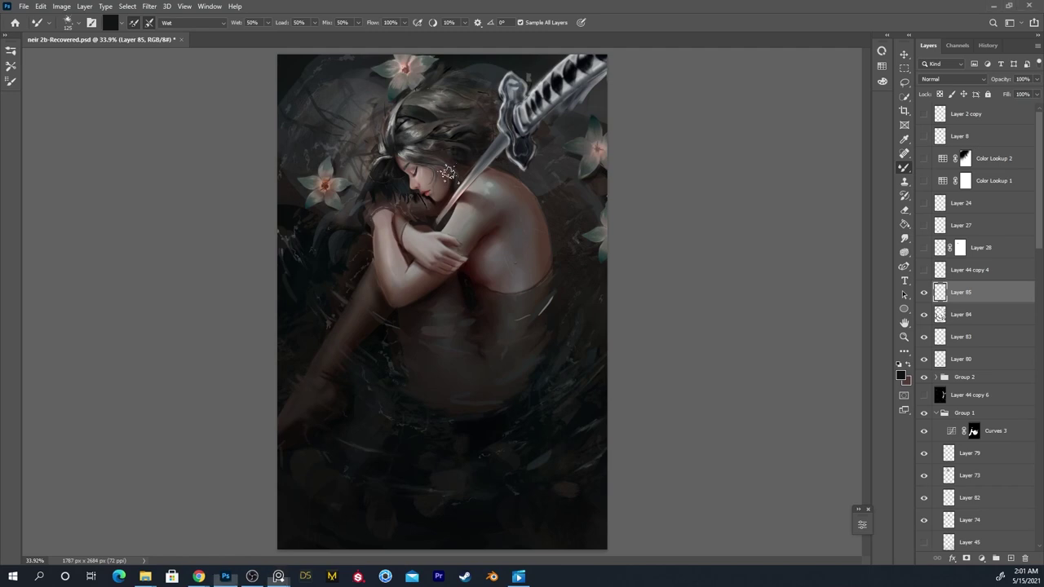
Add a new empty layer above Layer 85 and frame the upper half of the figure
scroll(461, 204, up, 5)
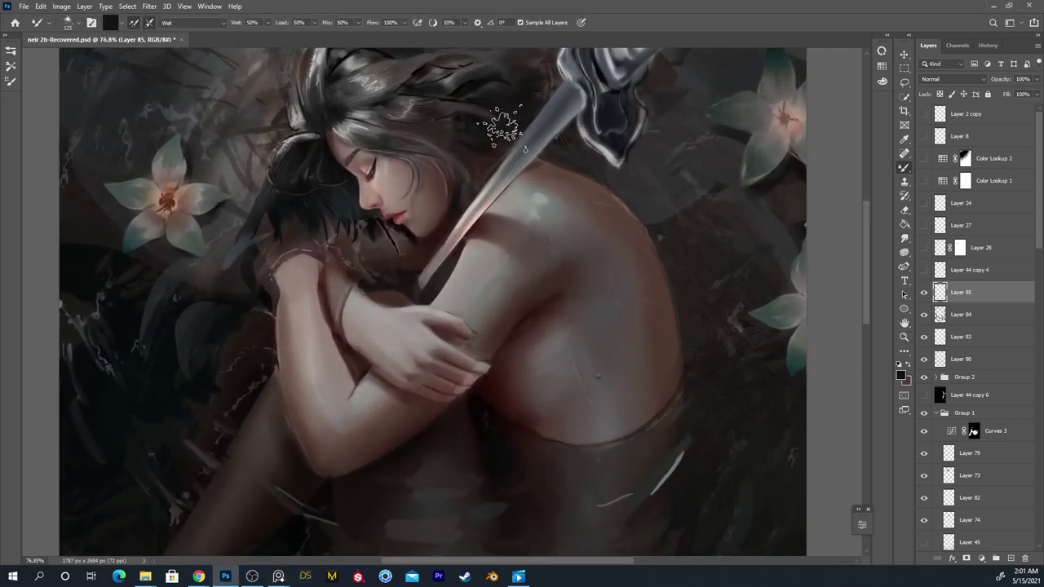
click(1009, 559)
key(z)
drag(626, 292, 601, 305)
mouse_move(540, 216)
mouse_down()
mouse_move(535, 258)
mouse_move(561, 324)
mouse_move(553, 288)
mouse_up()
key(b)
right_click(512, 248)
key(Escape)
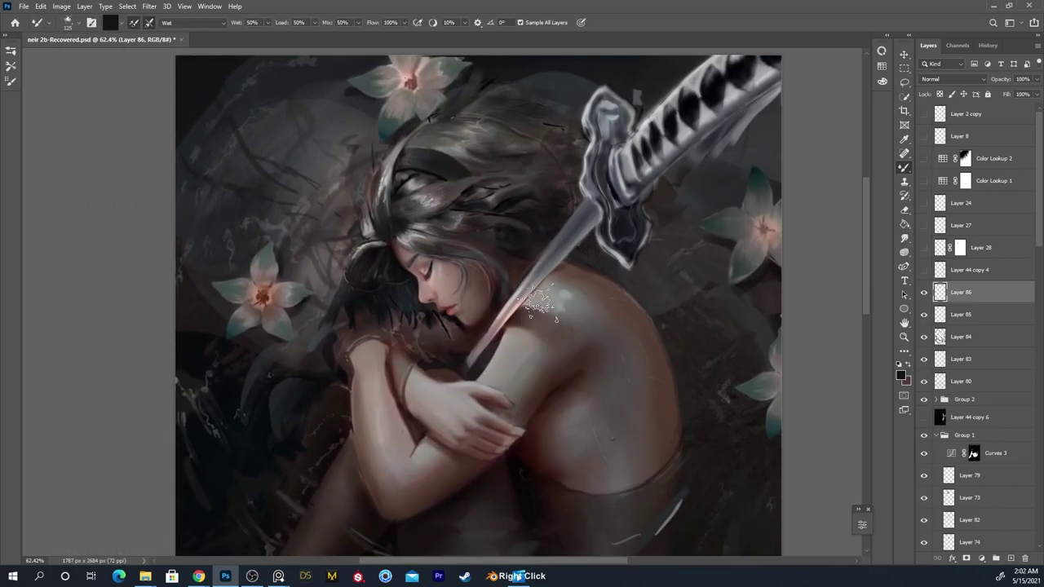
Paint a solid dark shape over the figure's back with the Hard Round brush, using a dark tone sampled from the hair band
right_click(554, 313)
click(720, 317)
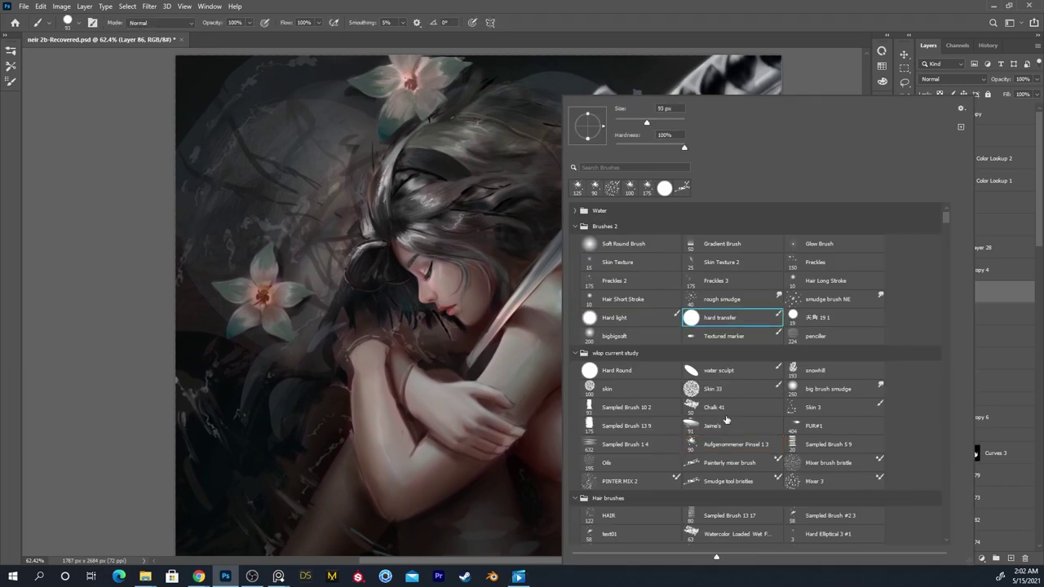
click(619, 371)
alt+click(440, 165)
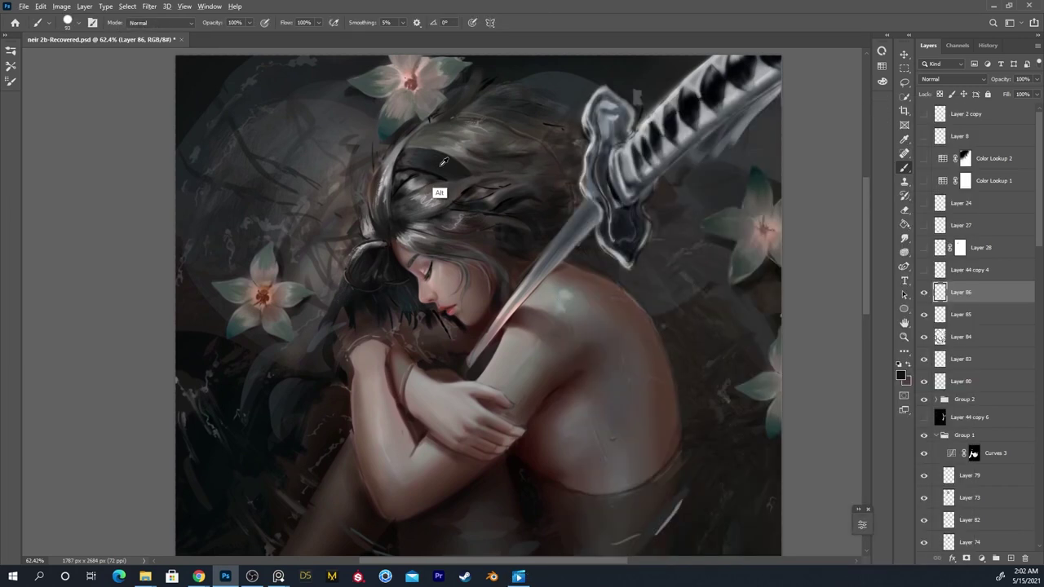
mouse_move(533, 328)
mouse_down()
mouse_move(512, 340)
mouse_move(532, 340)
mouse_move(533, 330)
mouse_move(526, 353)
mouse_move(561, 329)
mouse_move(535, 324)
mouse_move(524, 349)
mouse_move(531, 379)
mouse_move(548, 386)
mouse_move(550, 364)
mouse_move(536, 375)
mouse_move(520, 342)
mouse_move(514, 437)
mouse_move(565, 394)
mouse_move(589, 413)
mouse_move(590, 402)
mouse_move(546, 436)
mouse_move(549, 451)
mouse_move(551, 423)
mouse_move(551, 440)
mouse_move(573, 418)
mouse_move(526, 424)
mouse_move(565, 419)
mouse_move(529, 435)
mouse_move(552, 451)
mouse_up()
key(bracketright)
key(bracketright)
key(bracketleft)
key(bracketleft)
key(bracketleft)
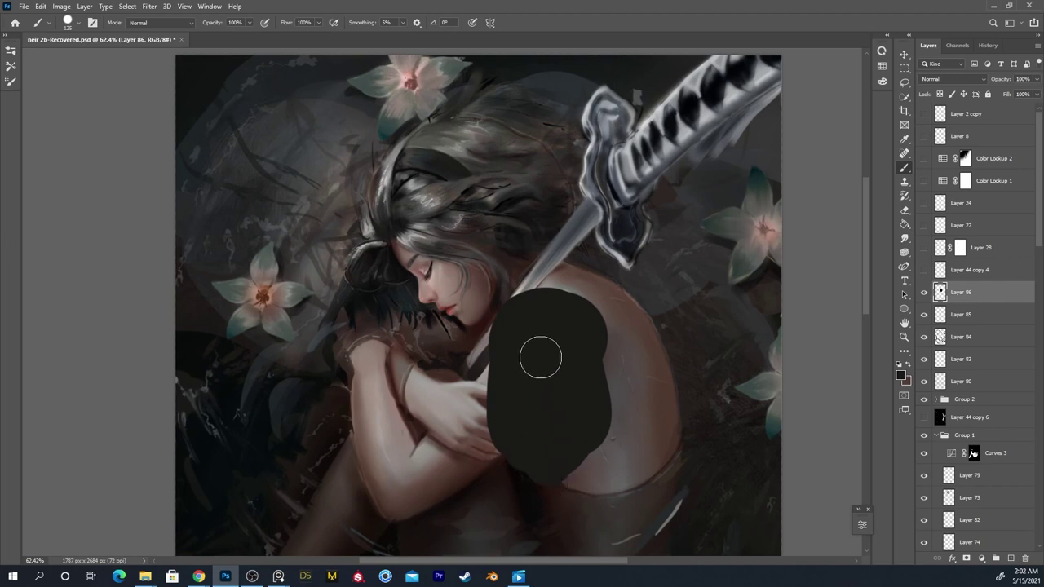
Refine the dark shape's outline by painting and erasing its edges so that it narrows toward the base
key(e)
key(b)
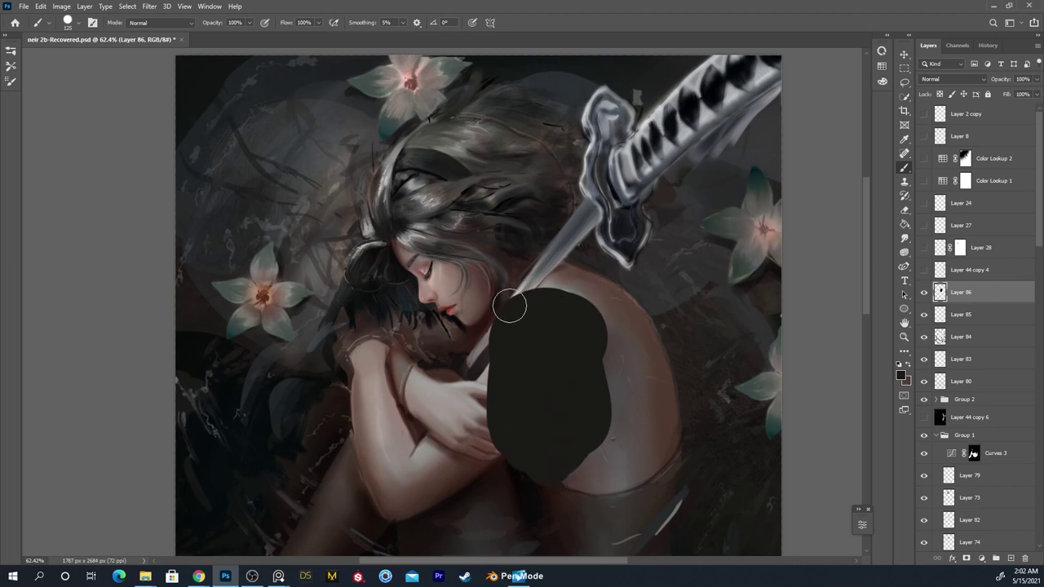
mouse_move(507, 354)
mouse_down()
mouse_move(519, 334)
mouse_move(508, 368)
mouse_up()
mouse_move(564, 349)
mouse_down()
mouse_move(595, 380)
mouse_move(585, 357)
mouse_up()
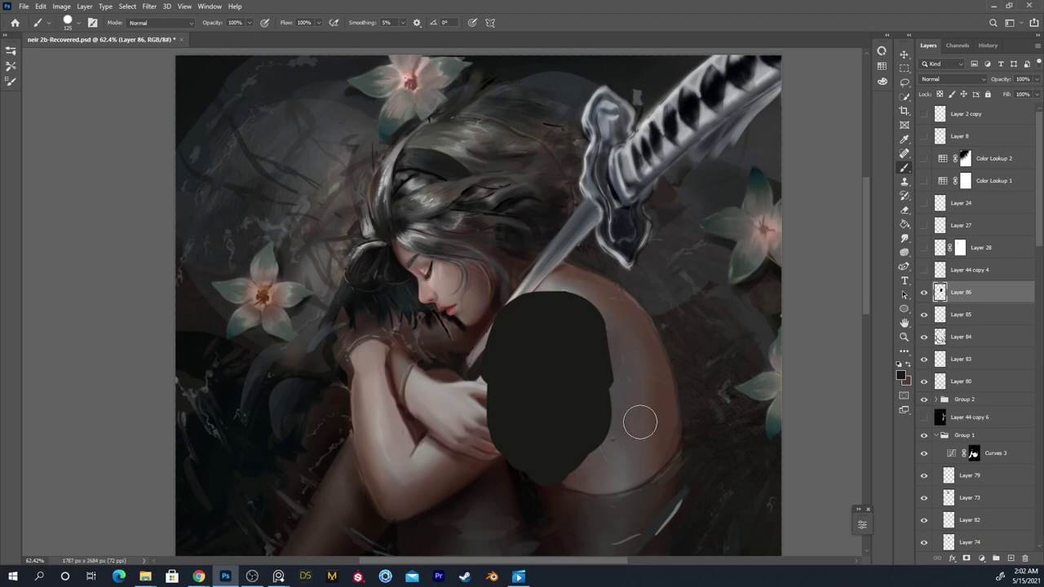
drag(578, 334, 584, 332)
key(ctrl+z)
drag(640, 369, 633, 388)
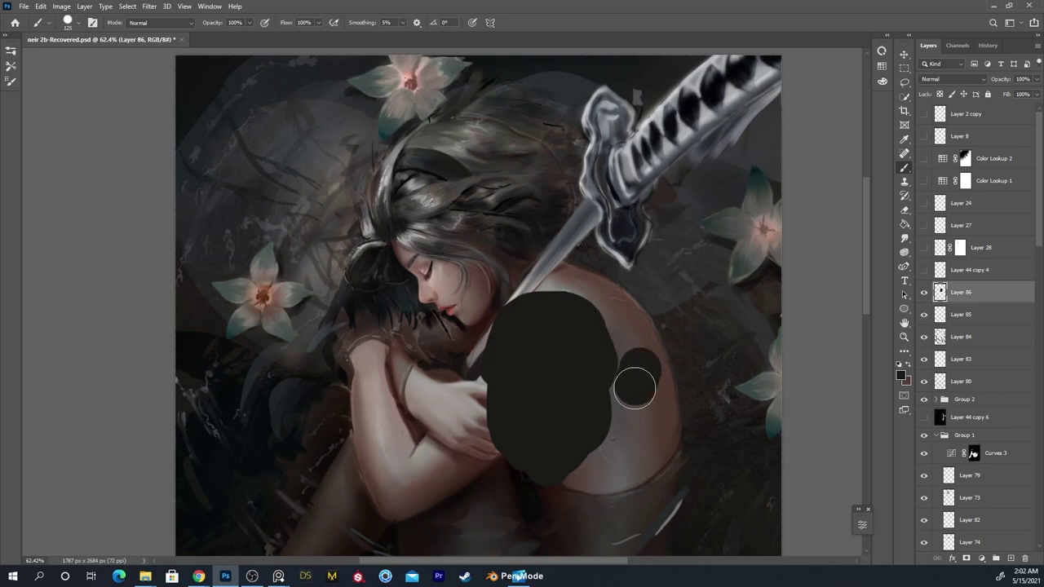
key(ctrl+z)
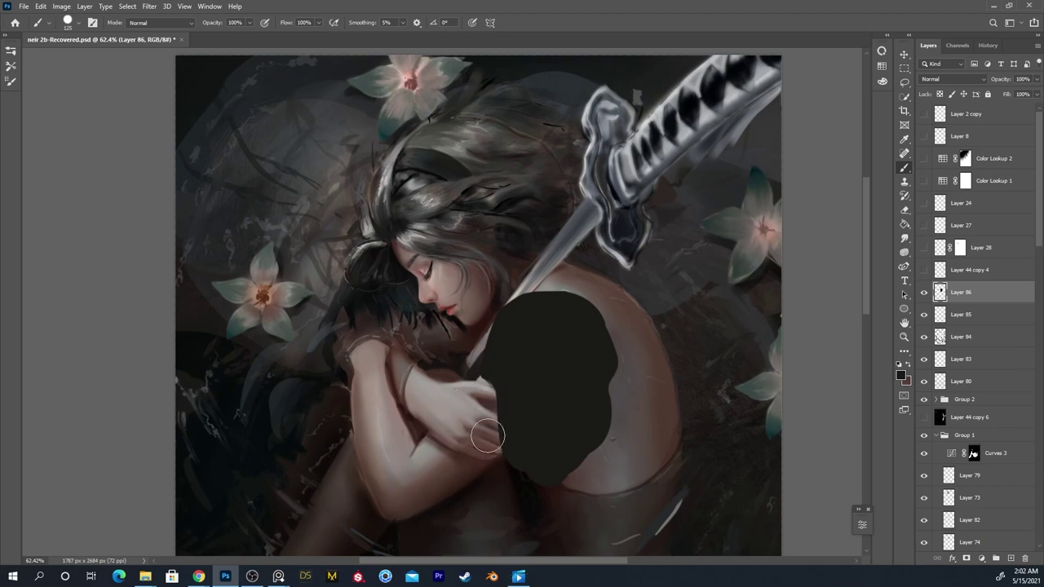
drag(624, 394, 617, 433)
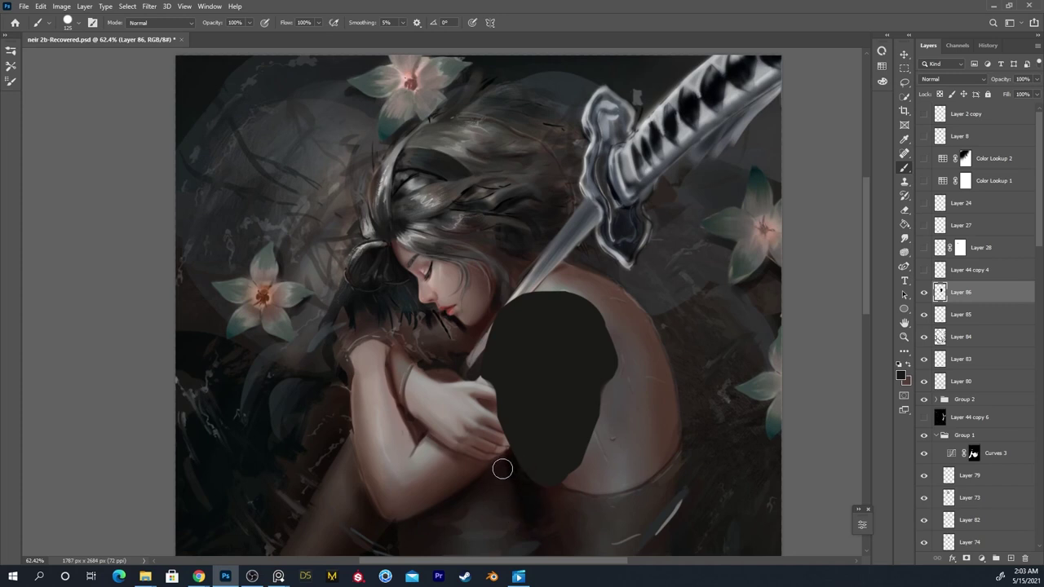
mouse_move(534, 475)
mouse_down()
mouse_move(567, 487)
mouse_move(542, 473)
mouse_move(591, 479)
mouse_move(615, 395)
mouse_move(610, 369)
mouse_up()
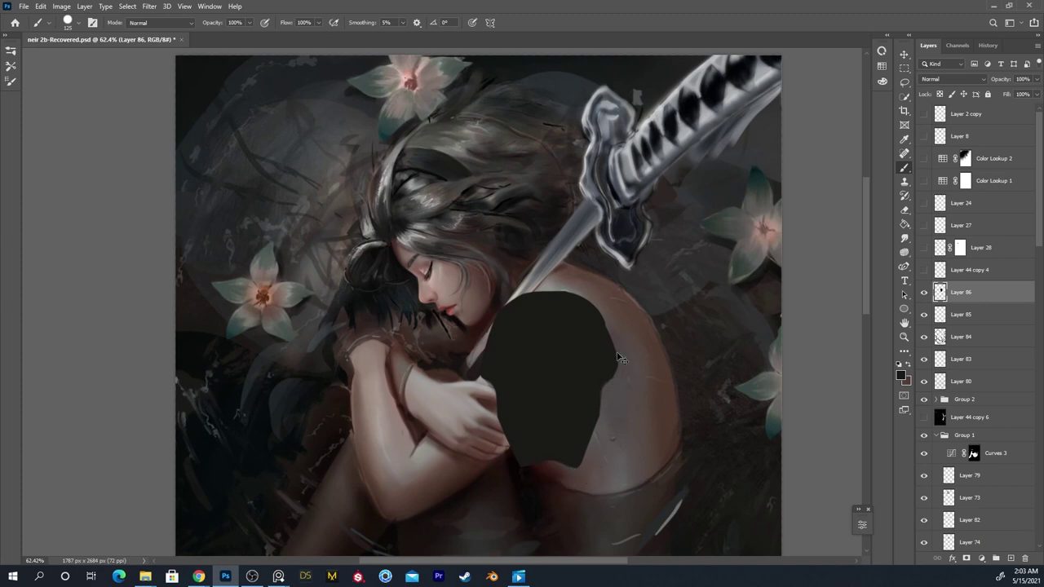
Lighten the dark shape to a mid grey by raising Lightness in Hue/Saturation
key(ctrl+u)
drag(737, 461, 763, 462)
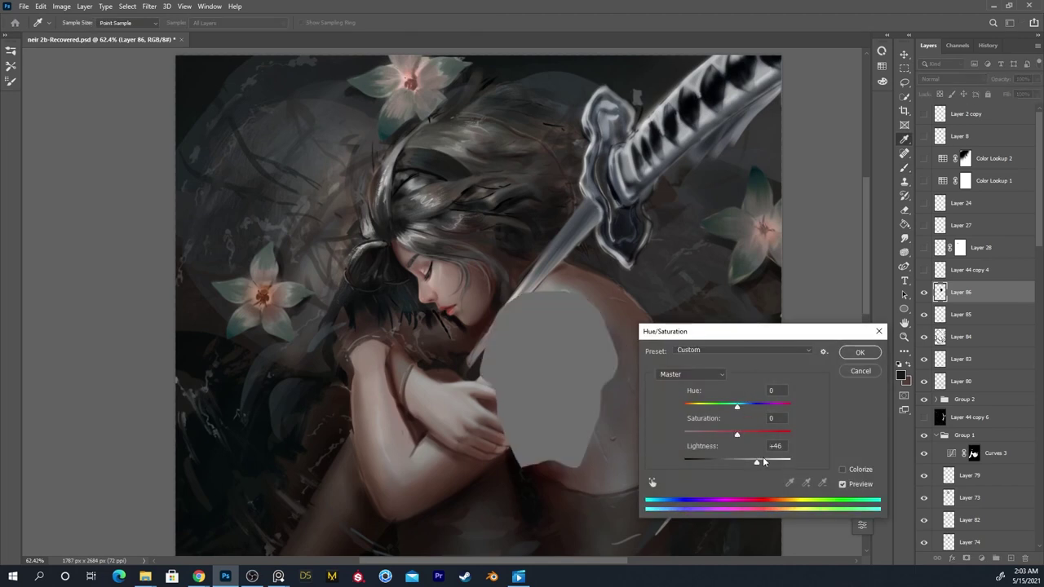
click(858, 352)
Select the 19 px hard brush with black sampled from the sword handle, and scale the grey shape up to about 237%
right_click(525, 397)
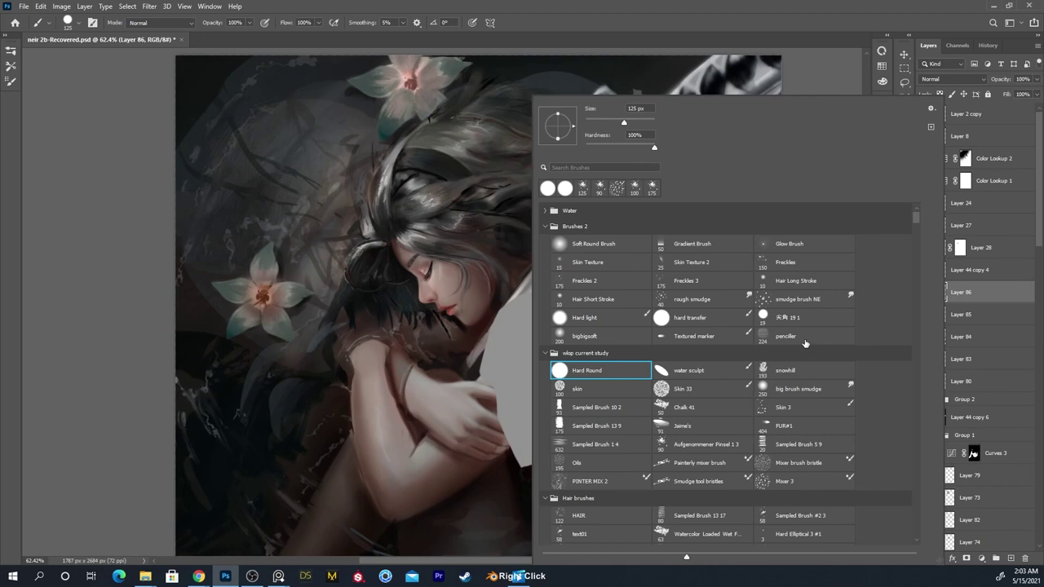
click(798, 317)
click(803, 85)
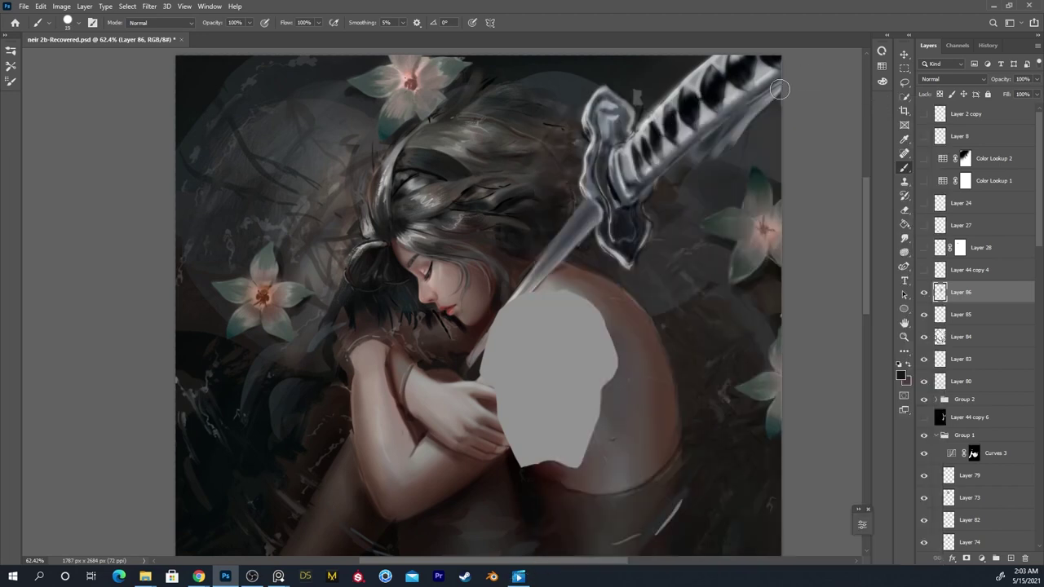
alt+click(735, 71)
key(ctrl+t)
drag(624, 285, 748, 184)
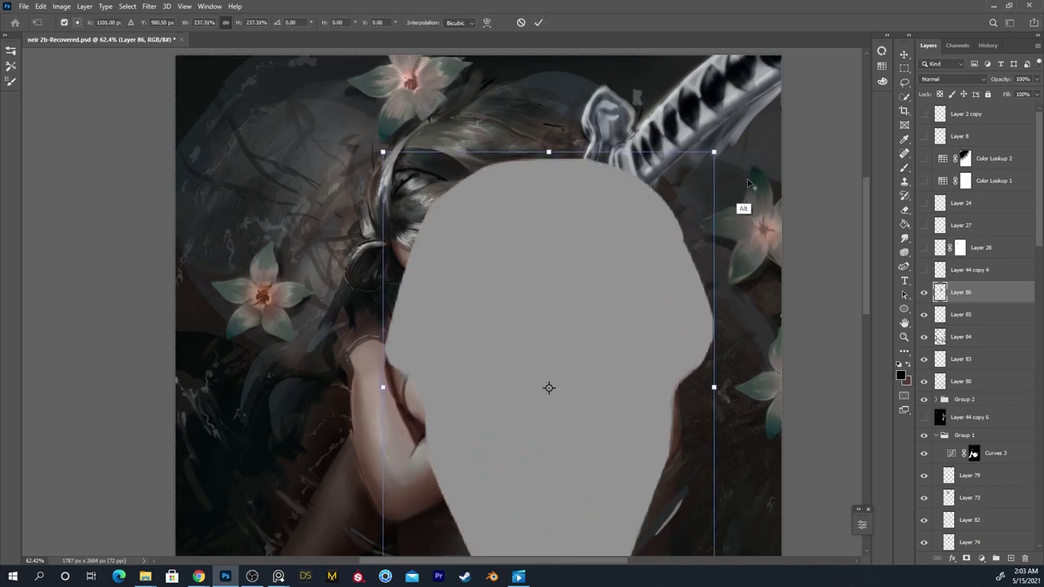
key(Return)
Sketch a thin slanted black line ending in an angular notched tip along the grey shape's left side
key(b)
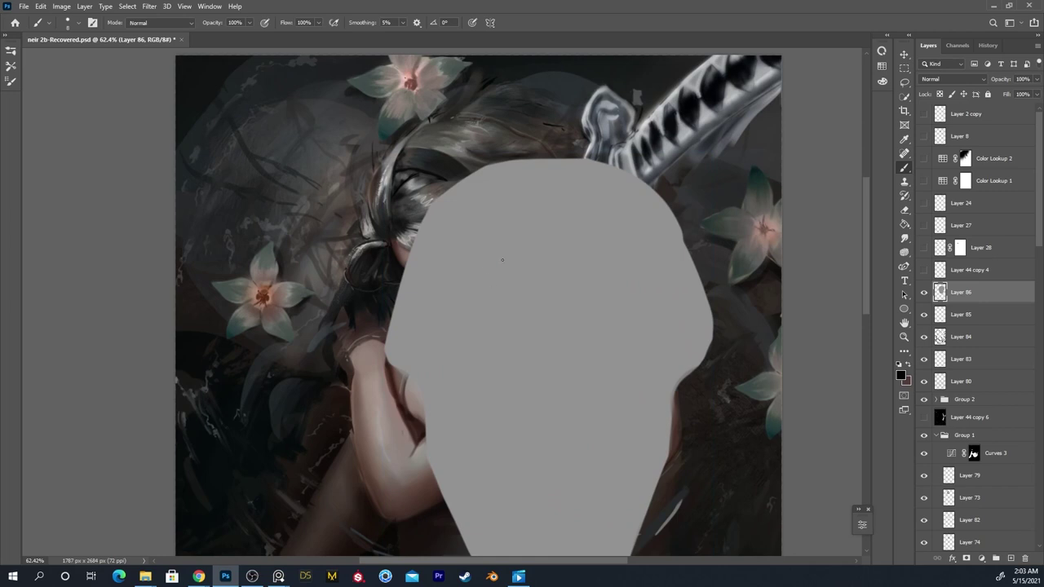
drag(480, 233, 452, 321)
key(ctrl+z)
drag(463, 277, 449, 323)
drag(469, 279, 437, 366)
key(ctrl+z)
mouse_move(465, 337)
mouse_down()
mouse_move(487, 316)
mouse_move(478, 361)
mouse_up()
key(ctrl+z)
drag(488, 322, 477, 360)
key(ctrl+z)
drag(490, 322, 504, 306)
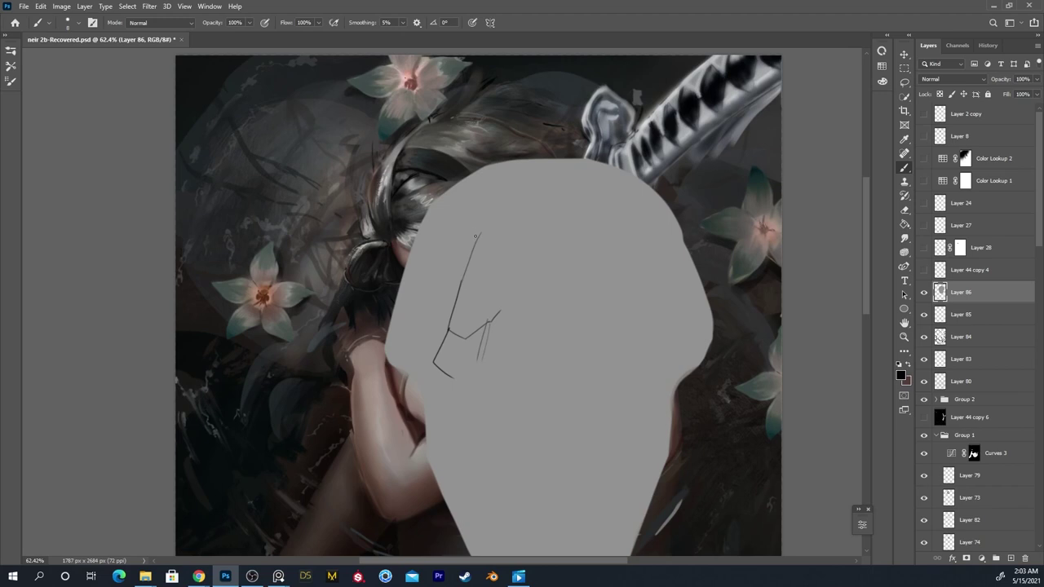
Extend the slanted line upward, and on a new layer draw a long curved edge across the top of the grey shape
drag(482, 216, 463, 277)
drag(492, 197, 502, 188)
key(ctrl+z)
key(ctrl+z)
click(1011, 560)
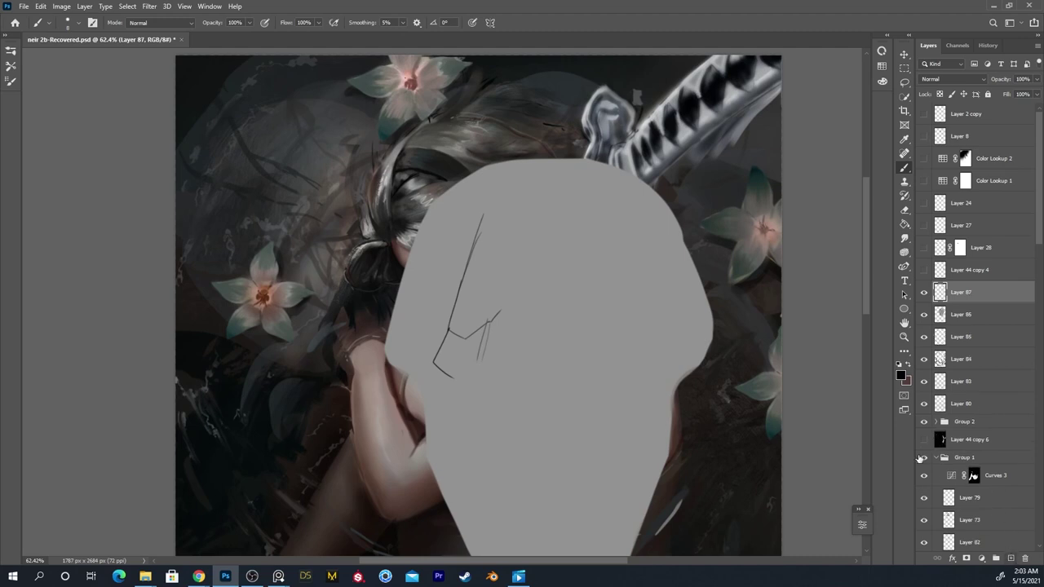
key(ctrl+z)
mouse_move(485, 213)
mouse_down()
mouse_move(506, 193)
mouse_move(594, 185)
mouse_move(636, 187)
mouse_move(647, 209)
mouse_up()
key(ctrl+z)
key(ctrl+z)
key(ctrl+z)
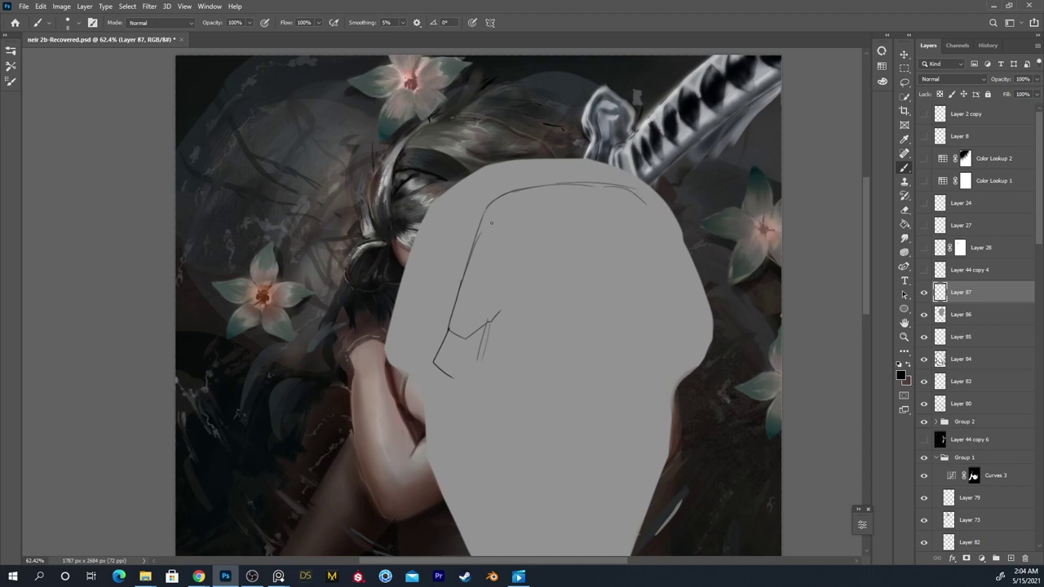
Add near-vertical inner lines below the curved edge and a short angled line beside the notch
drag(493, 208, 490, 318)
key(ctrl+z)
drag(488, 218, 484, 317)
drag(493, 204, 490, 299)
key(ctrl+z)
drag(499, 198, 497, 306)
drag(504, 207, 497, 283)
drag(521, 307, 535, 307)
key(ctrl+z)
Delete Layer 87 and cover the remaining sketch lines on Layer 86 with sampled grey, using the Hard Round brush at 90 px
shift+click(983, 318)
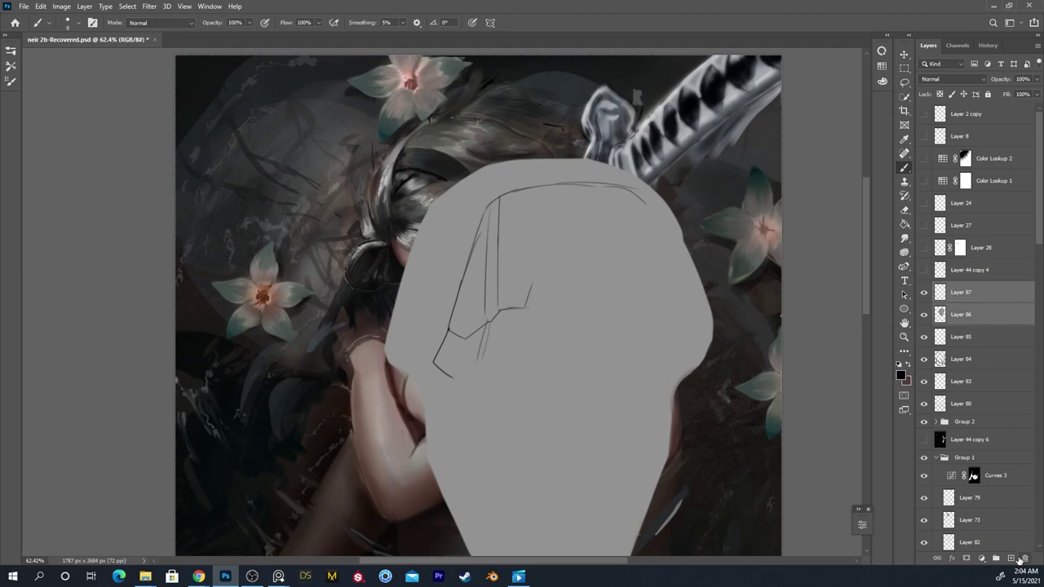
click(1026, 559)
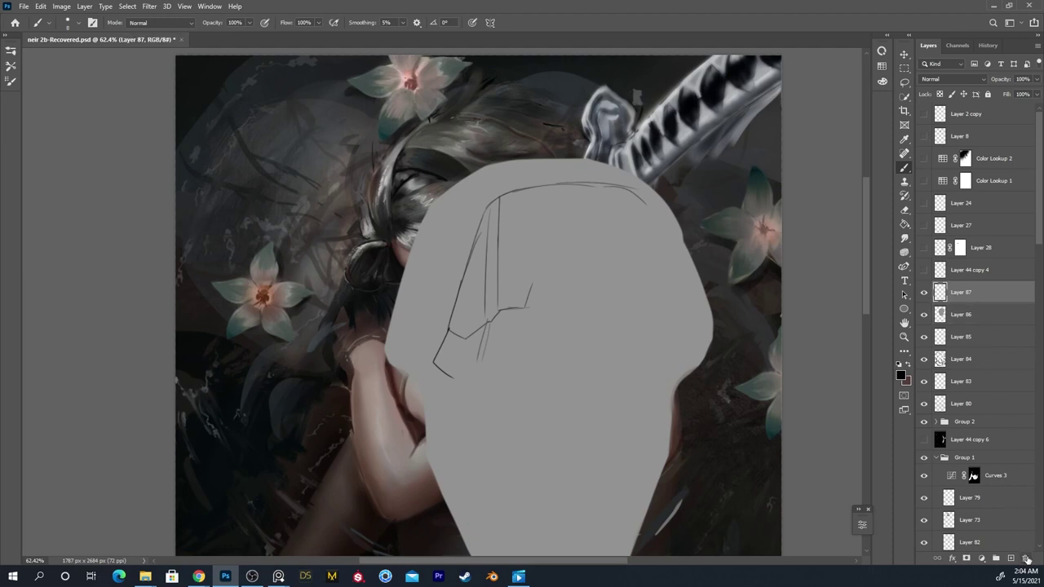
right_click(501, 310)
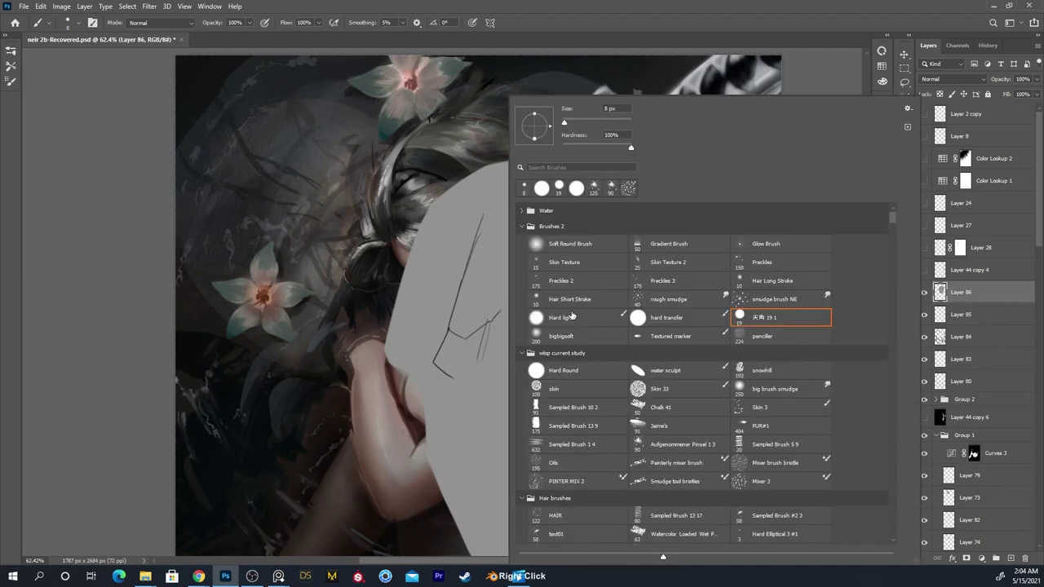
click(591, 318)
click(575, 372)
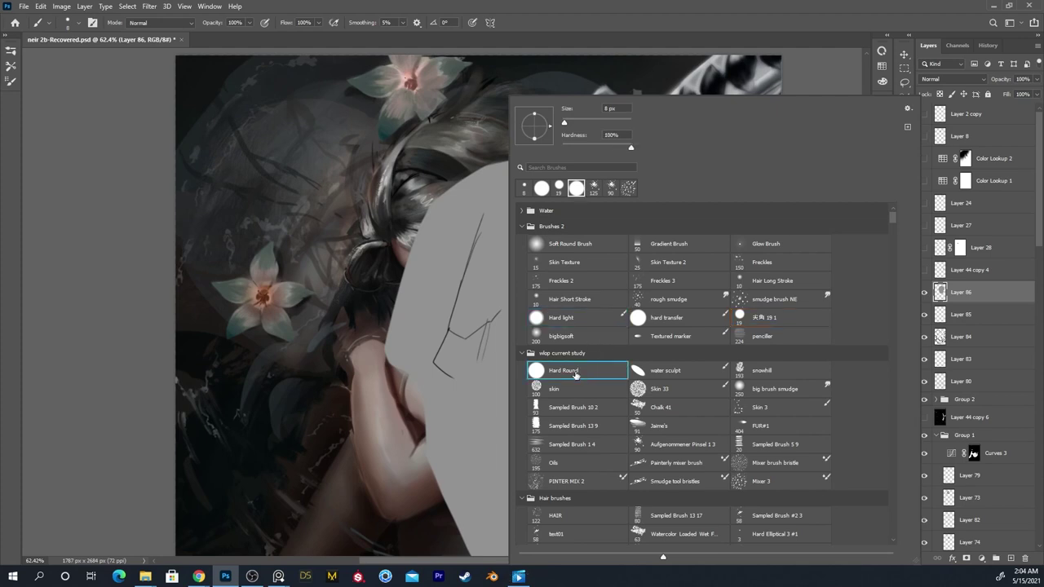
click(475, 260)
alt+click(491, 252)
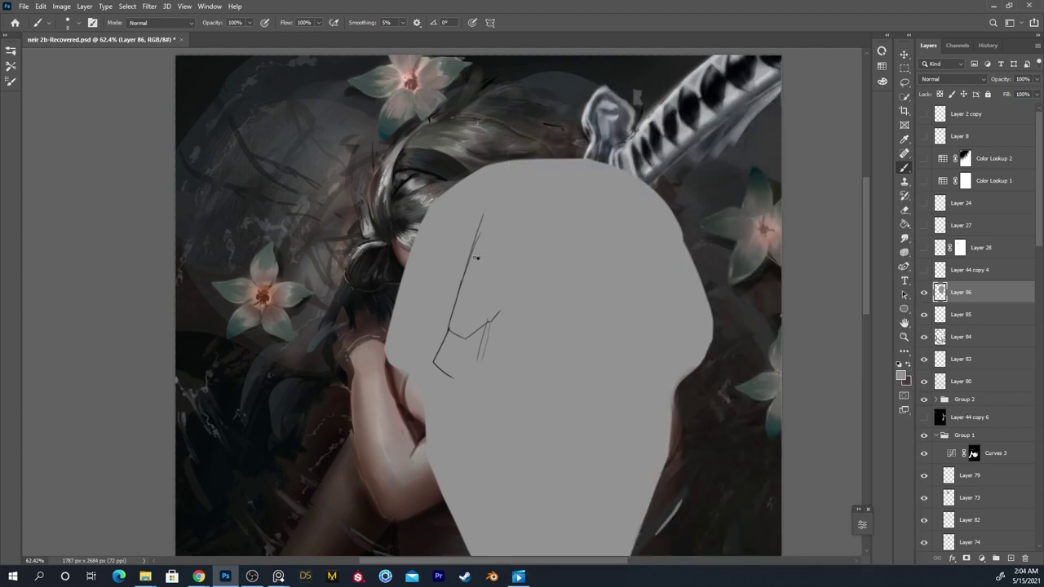
key(])
key(])
key(])
key(])
key(])
key(])
key(])
key(])
mouse_move(489, 210)
mouse_down()
mouse_move(461, 342)
mouse_move(465, 384)
mouse_move(481, 353)
mouse_move(446, 349)
mouse_move(481, 271)
mouse_move(488, 296)
mouse_up()
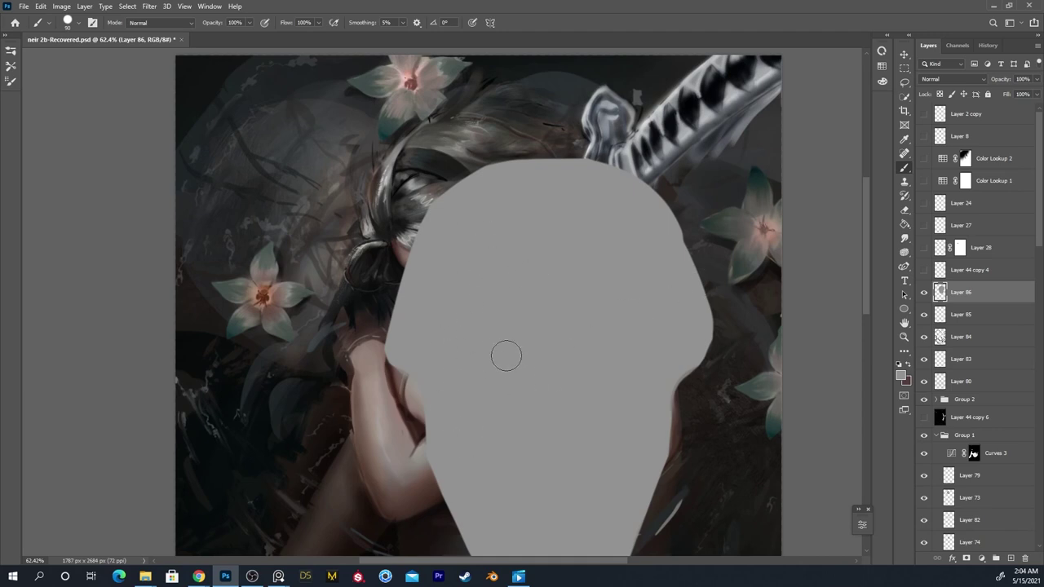
Switch back to the 19 px hard brush, sample black from the sword handle, add a layer above the grey shape, and reduce the brush to 10 px
right_click(499, 309)
click(495, 314)
right_click(503, 302)
click(772, 319)
key(Return)
alt+click(671, 134)
click(523, 222)
alt+click(671, 129)
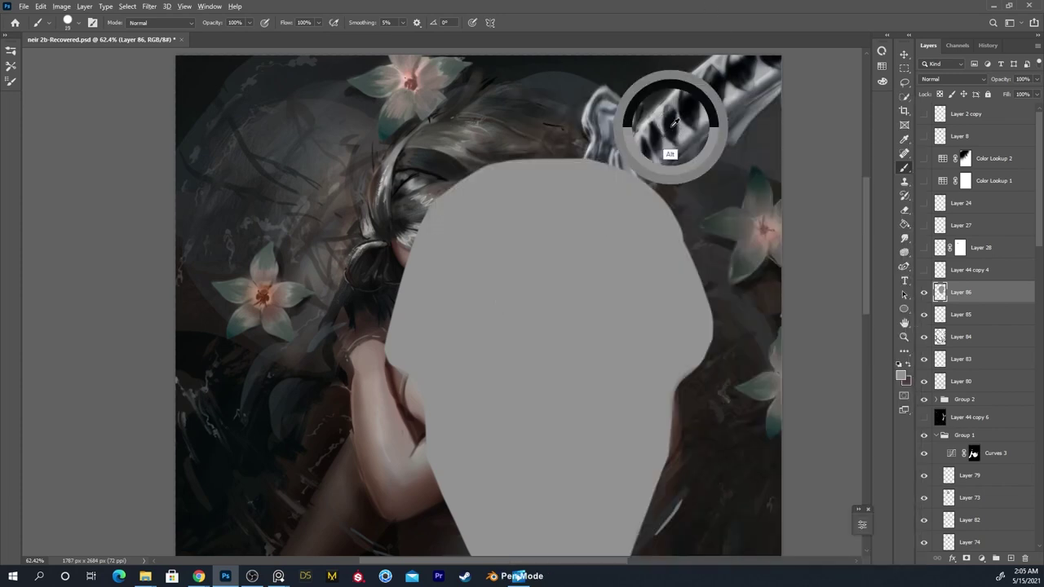
click(1011, 558)
key(bracketleft)
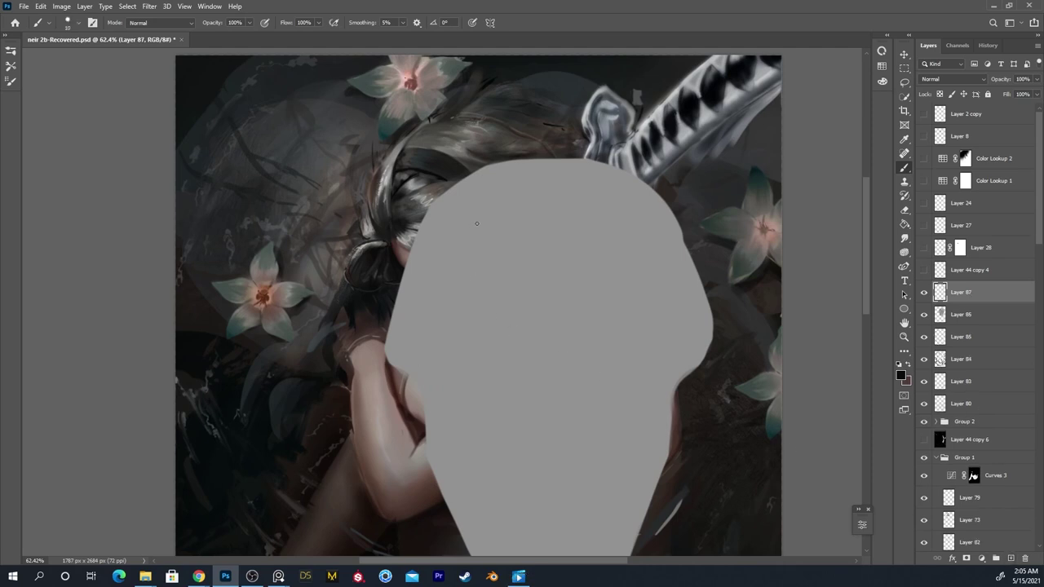
Sketch a slanted outer edge with a closed, notched angular end and a short stepped line beside it on the new layer
drag(467, 236, 452, 324)
drag(448, 341, 436, 371)
drag(483, 339, 480, 383)
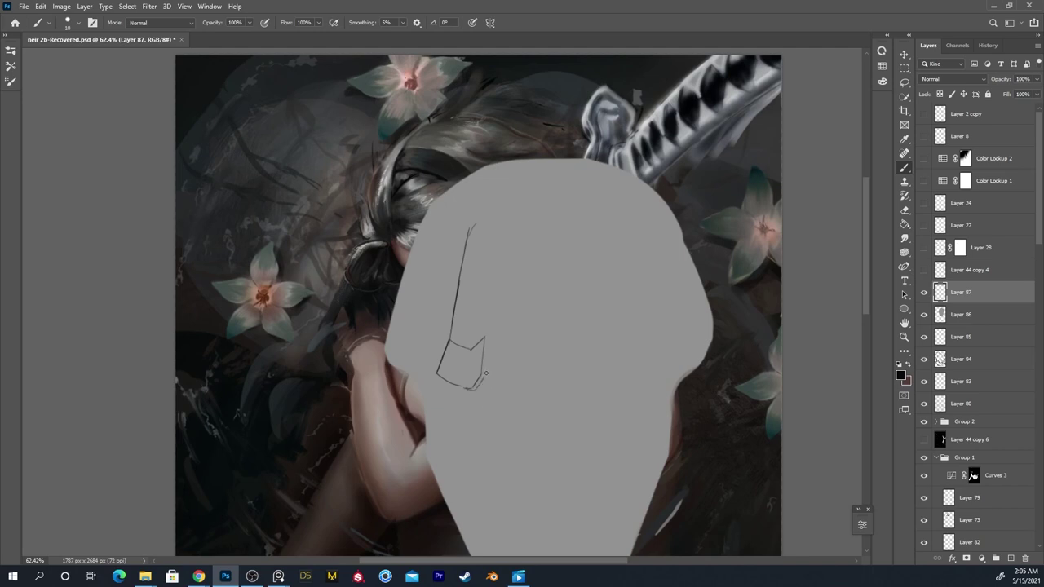
key(ctrl+z)
drag(486, 373, 504, 373)
key(ctrl+z)
key(e)
mouse_move(531, 366)
mouse_down()
mouse_move(525, 386)
mouse_move(530, 347)
mouse_move(525, 365)
mouse_up()
Curve the slanted edge over at its top and draw a thin vertical line from there down toward the notch
key(b)
drag(468, 233, 486, 214)
key(ctrl+z)
drag(486, 214, 482, 253)
key(ctrl+z)
drag(487, 215, 484, 349)
key(ctrl+z)
drag(482, 276, 485, 367)
key(ctrl+z)
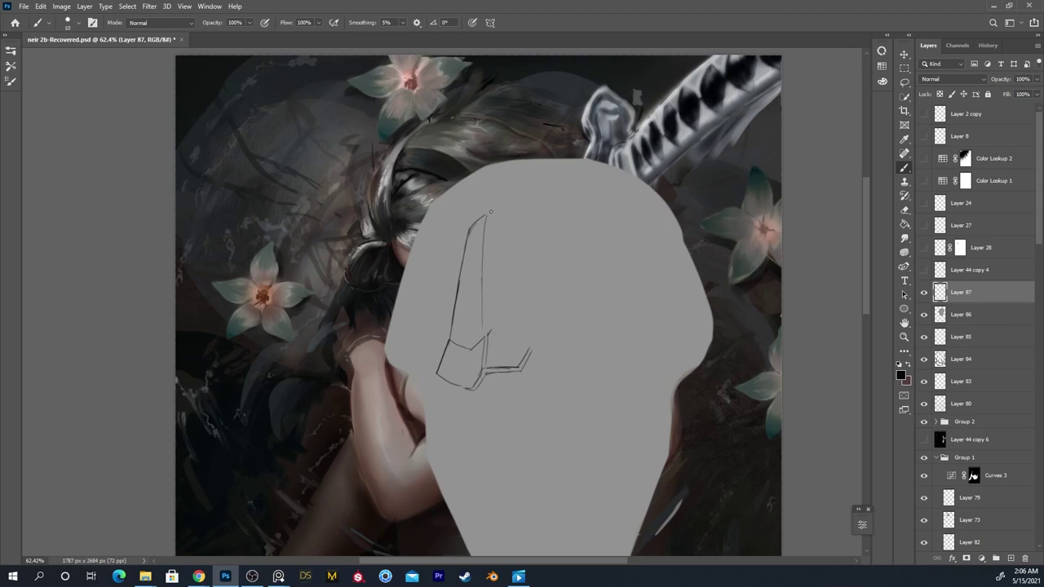
Add a second vertical line beside the first and a shallow arc running across from their top
drag(491, 220, 489, 313)
drag(492, 207, 559, 203)
key(ctrl+z)
key(ctrl+z)
mouse_move(494, 210)
mouse_down()
mouse_move(579, 199)
mouse_move(555, 216)
mouse_up()
Shrink the whole line sketch with Free Transform and reposition it on the upper part of the grey shape
key(ctrl+t)
drag(512, 262, 529, 277)
key(Return)
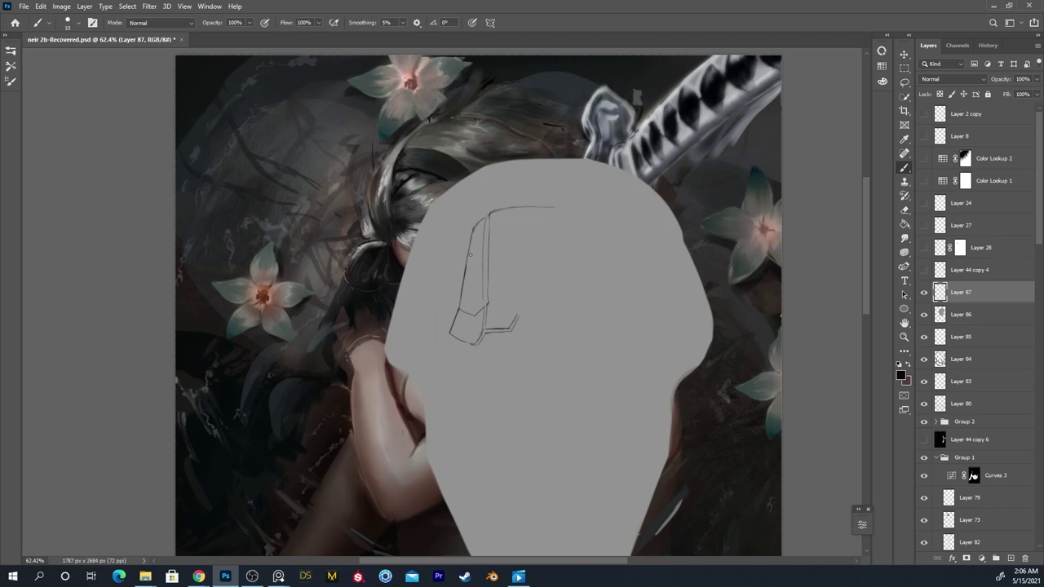
Select the slanted outer edge with its angular end and shift it slightly outward with Free Transform
key(l)
mouse_move(473, 217)
mouse_down()
mouse_move(434, 324)
mouse_move(452, 347)
mouse_move(473, 237)
mouse_up()
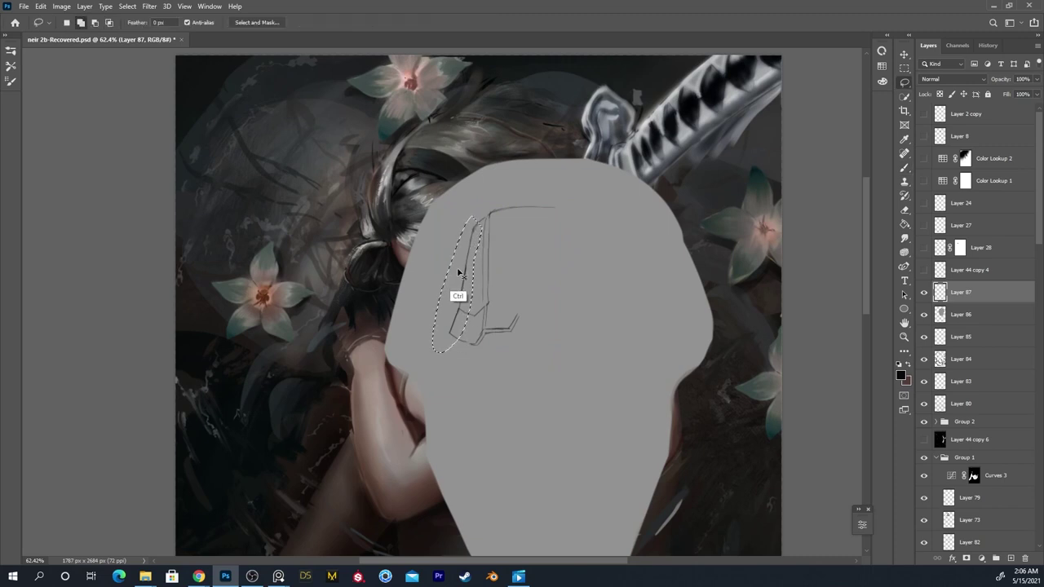
key(ctrl+t)
drag(499, 310, 504, 316)
key(Return)
key(ctrl+d)
key(b)
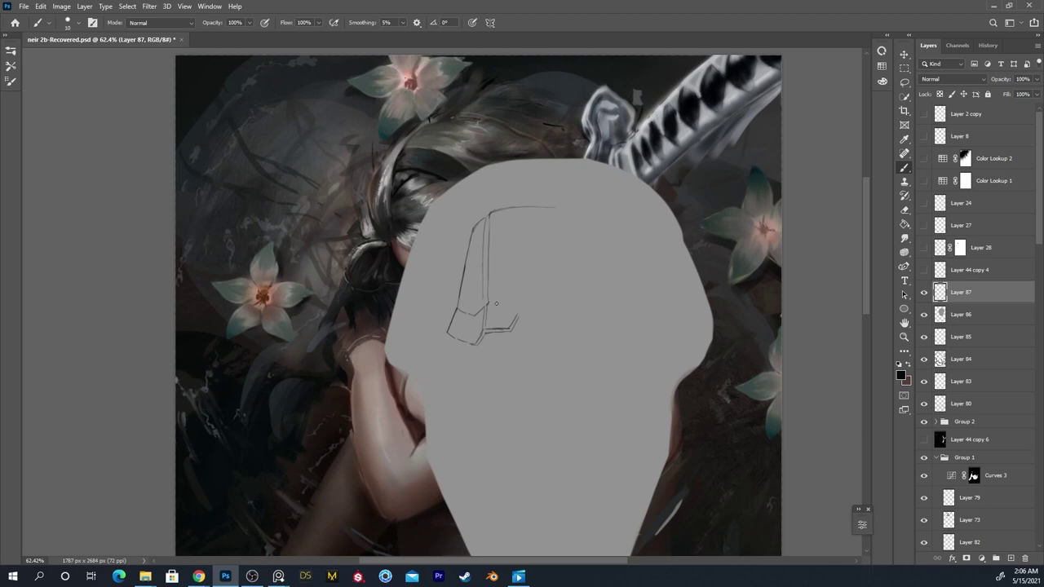
Draw a small box beside the angular end, two short lines running inward from it, and a curved line descending below
drag(488, 302, 504, 300)
drag(509, 300, 509, 327)
key(ctrl)
drag(509, 300, 517, 286)
key(ctrl+z)
mouse_move(511, 297)
mouse_down()
mouse_move(517, 285)
mouse_move(546, 285)
mouse_up()
drag(522, 314, 542, 311)
drag(483, 335, 490, 355)
drag(495, 366, 496, 381)
Select the inner part of the angular end, widen it outward with Free Transform, and clean up its stray lines
key(l)
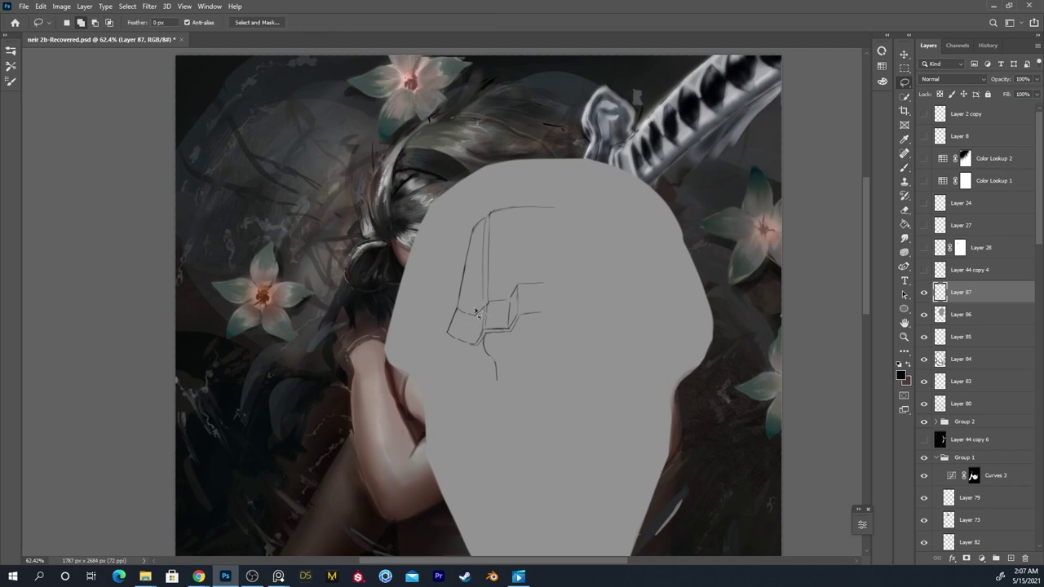
drag(484, 342, 483, 304)
key(ctrl+t)
right_click(477, 318)
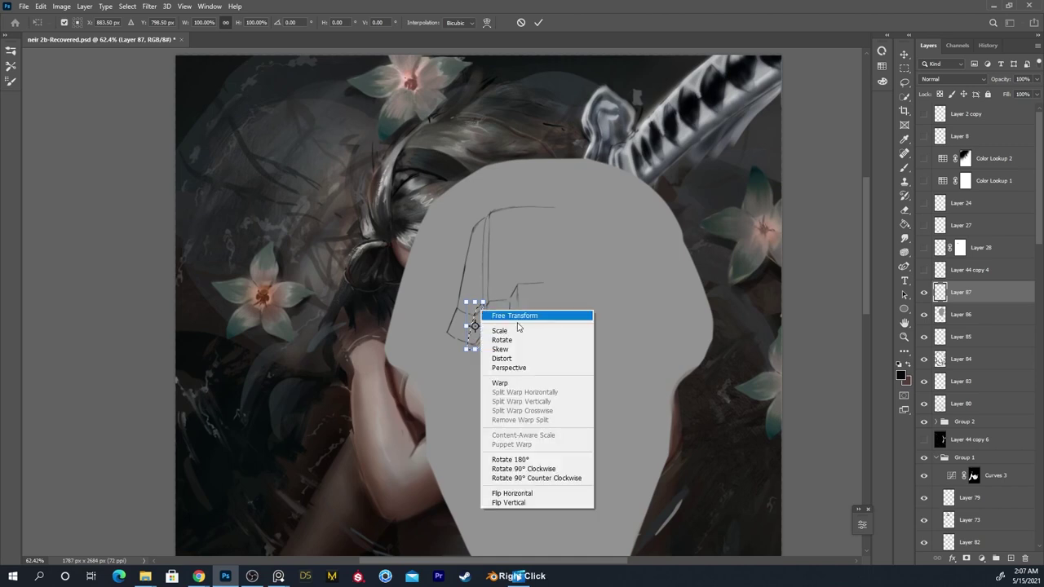
click(501, 354)
drag(466, 325, 449, 328)
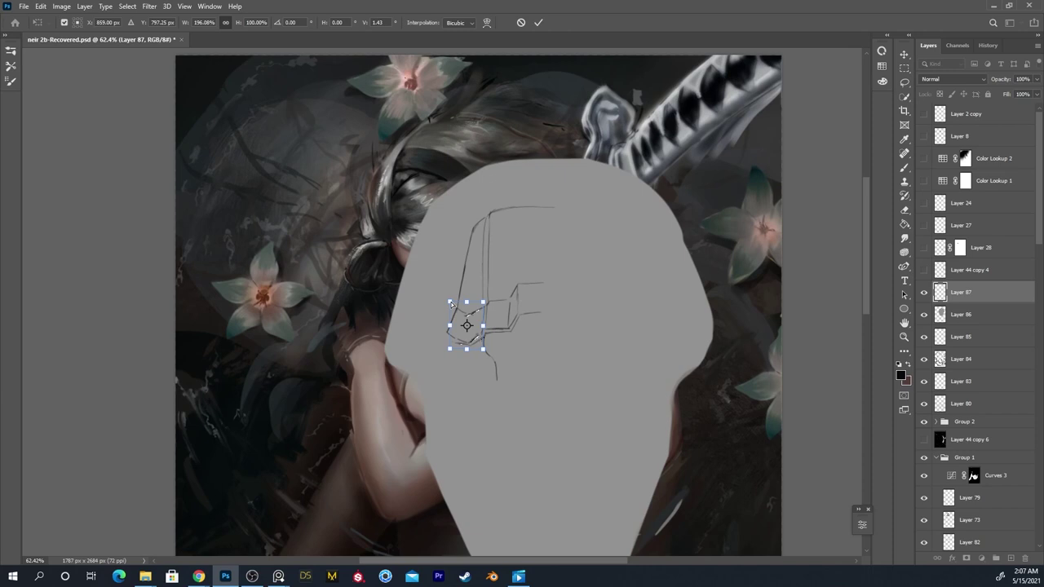
key(Return)
key(e)
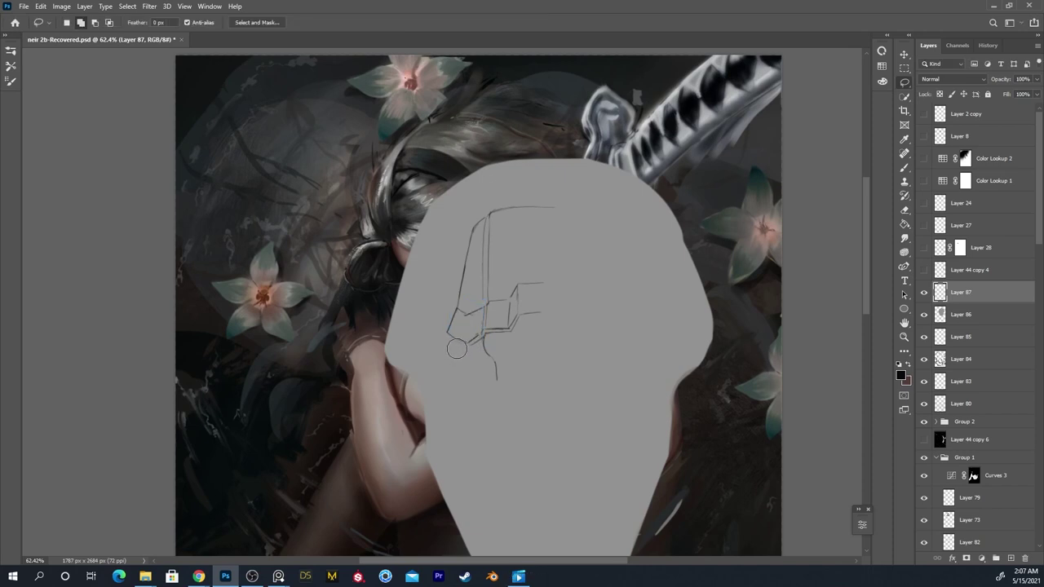
key(b)
key(b)
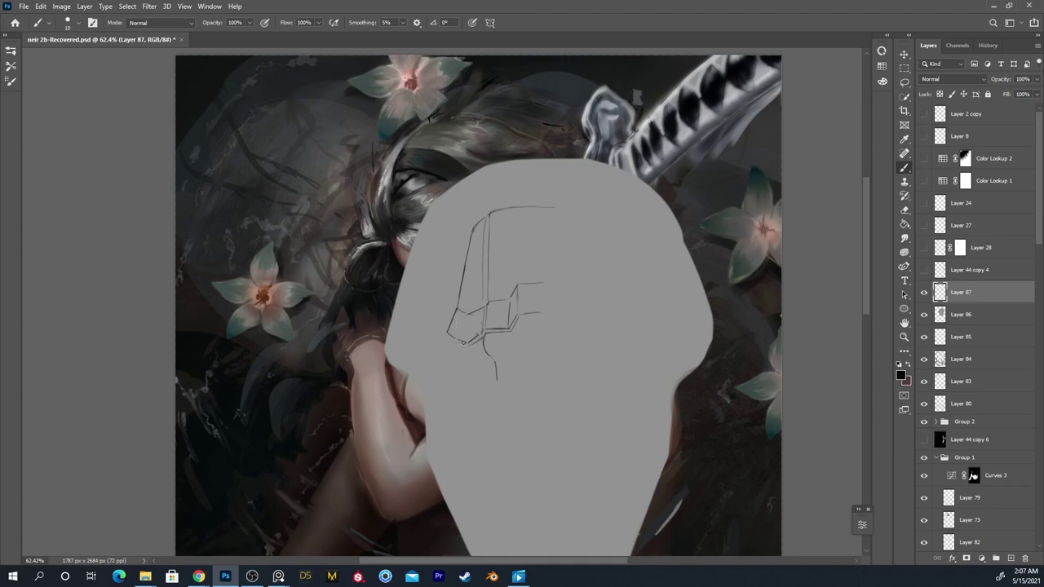
Draw a curved outer jaw line descending from the underside of the angular end
drag(462, 344, 474, 384)
key(e)
drag(461, 356, 477, 405)
key(b)
drag(462, 342, 474, 369)
key(ctrl+z)
drag(472, 370, 485, 403)
Rough in a slanted blade shape below the jaw line with a rounded curve above it, erasing the excess at the tip
drag(483, 399, 512, 424)
key(e)
key(b)
drag(496, 377, 506, 401)
drag(507, 400, 515, 429)
key(e)
mouse_move(519, 441)
mouse_down()
mouse_move(491, 410)
mouse_move(503, 438)
mouse_up()
Redraw the blade's long slanted edges so they form a narrow, closed shape beneath the rounded curve
key(b)
drag(481, 403, 509, 433)
key(ctrl+z)
key(ctrl+z)
drag(483, 402, 512, 442)
drag(512, 405, 522, 439)
key(ctrl+z)
drag(514, 399, 520, 434)
drag(485, 404, 482, 392)
drag(482, 336, 495, 358)
key(ctrl+z)
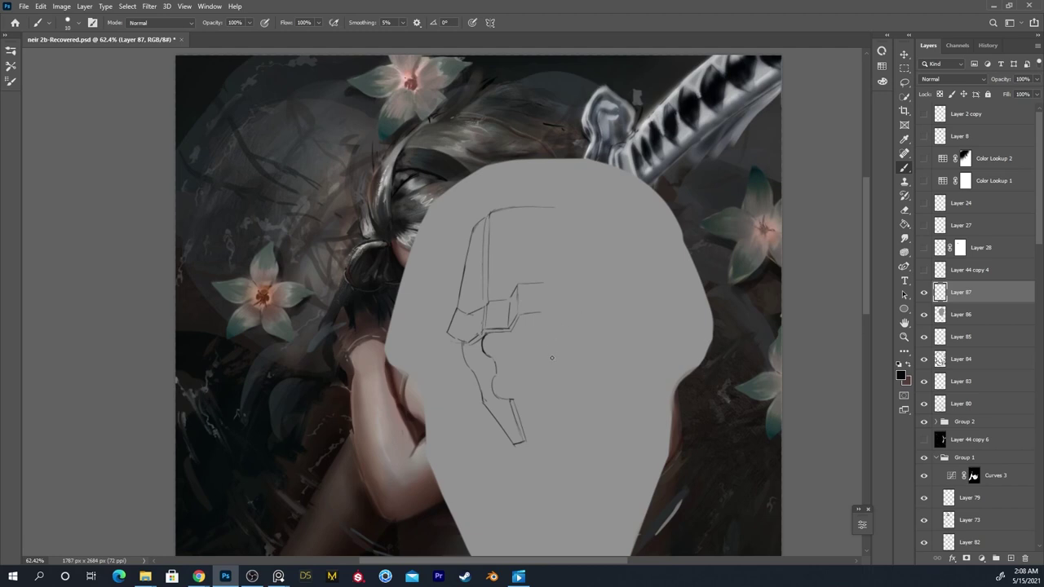
Draw a double-lined round eye directly beneath the small box, refining its outline with the Eraser
drag(493, 331, 492, 349)
key(e)
key(b)
key(e)
key(b)
key(e)
key(e)
Draw an arc over the rounded joint below the eye, curving down toward the middle of the face
drag(505, 373, 526, 392)
key(ctrl+z)
key(e)
key(b)
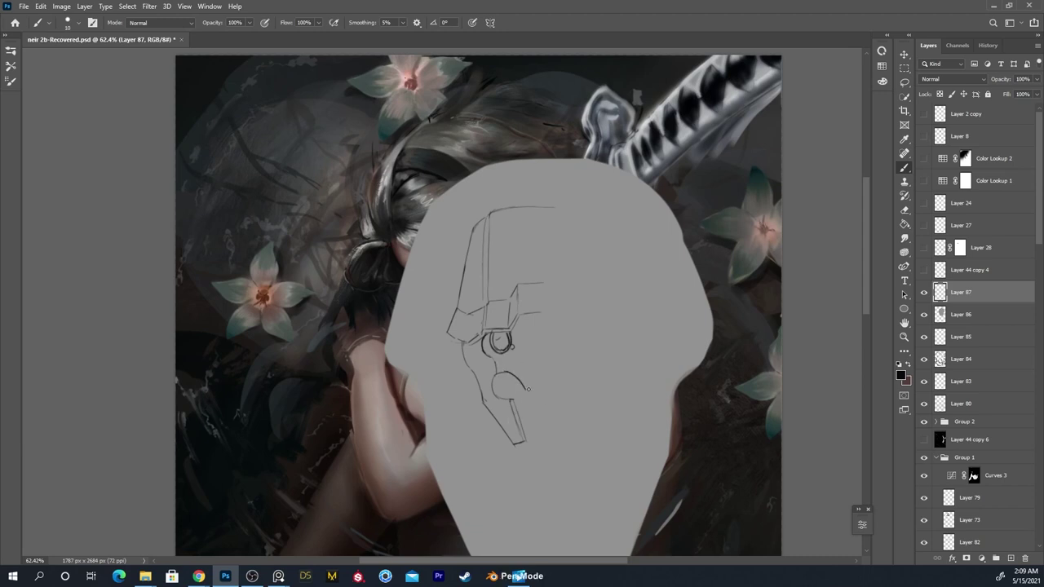
drag(504, 372, 523, 389)
key(ctrl+z)
key(ctrl+z)
drag(510, 375, 527, 388)
Stretch the lower blade section to about 115% height with Distort, then paint a thick black bar inside the rounded joint
key(l)
mouse_move(484, 441)
mouse_down()
mouse_move(553, 400)
mouse_move(481, 432)
mouse_up()
key(ctrl+t)
right_click(528, 412)
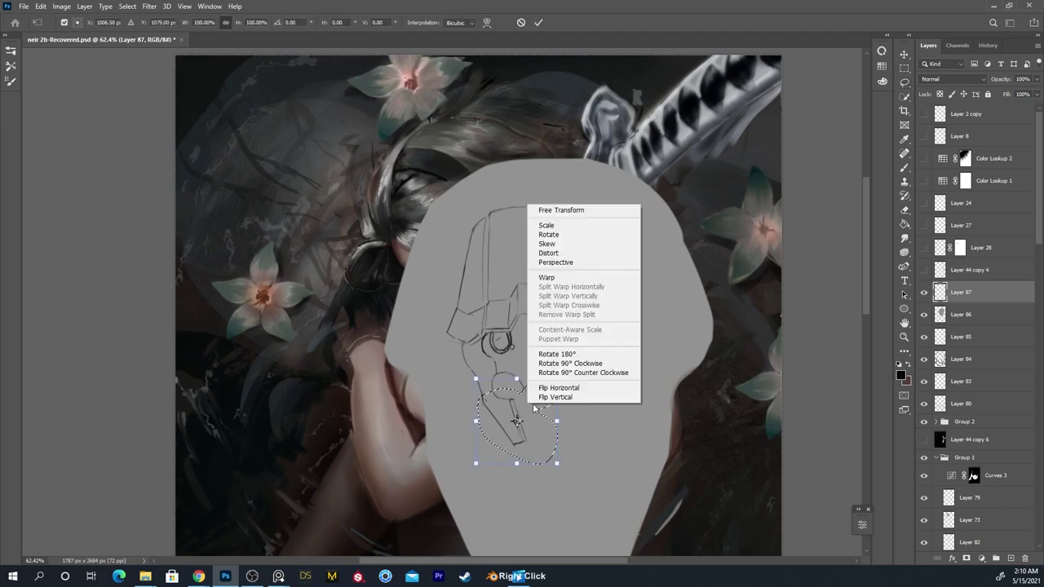
click(580, 253)
drag(521, 467, 521, 479)
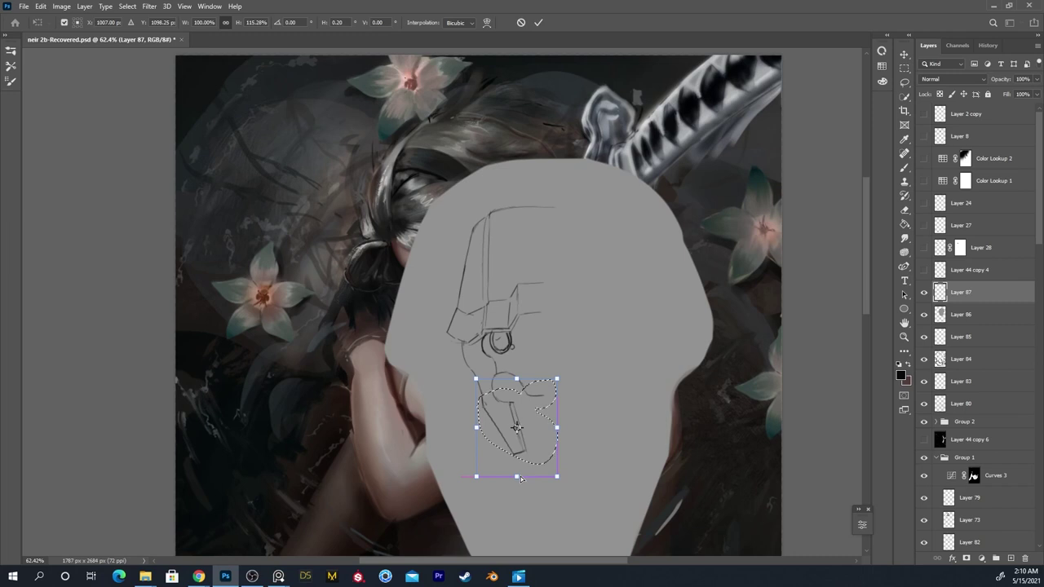
key(Return)
key(ctrl+d)
key(b)
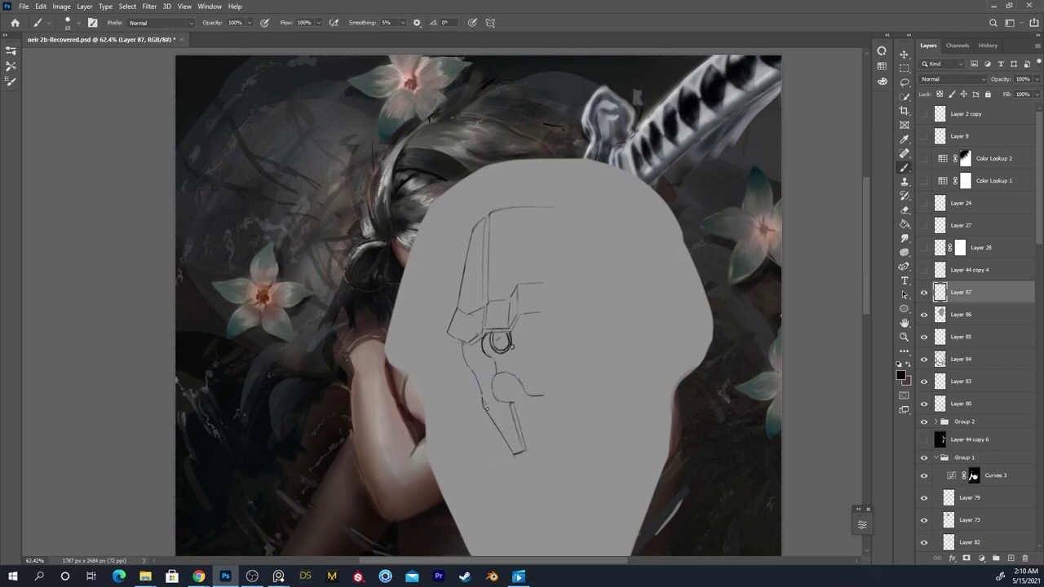
drag(501, 386, 517, 388)
Select the round eye, scale it to about 110.5% and narrow its base with Perspective
key(l)
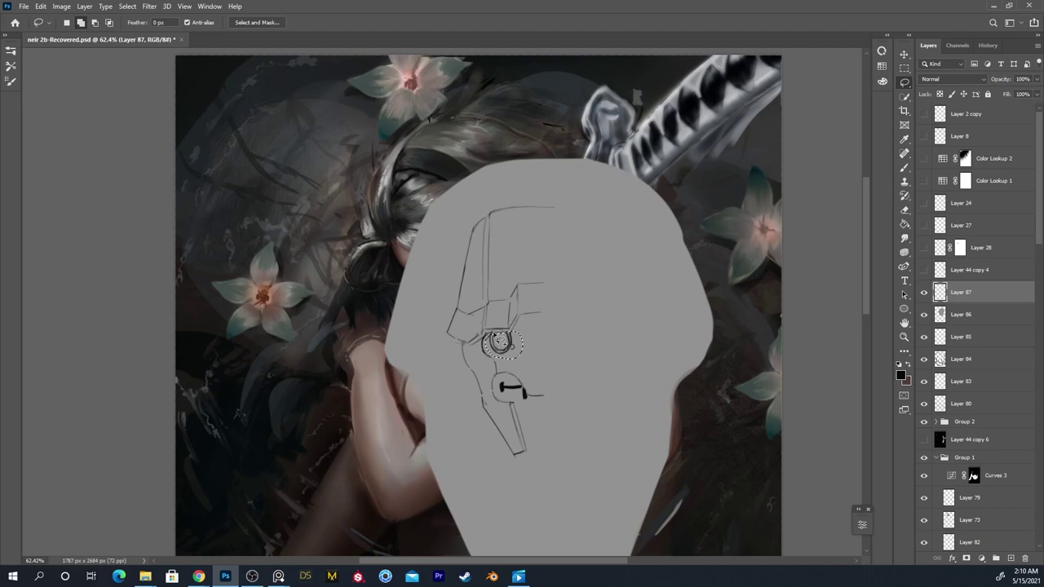
key(ctrl+t)
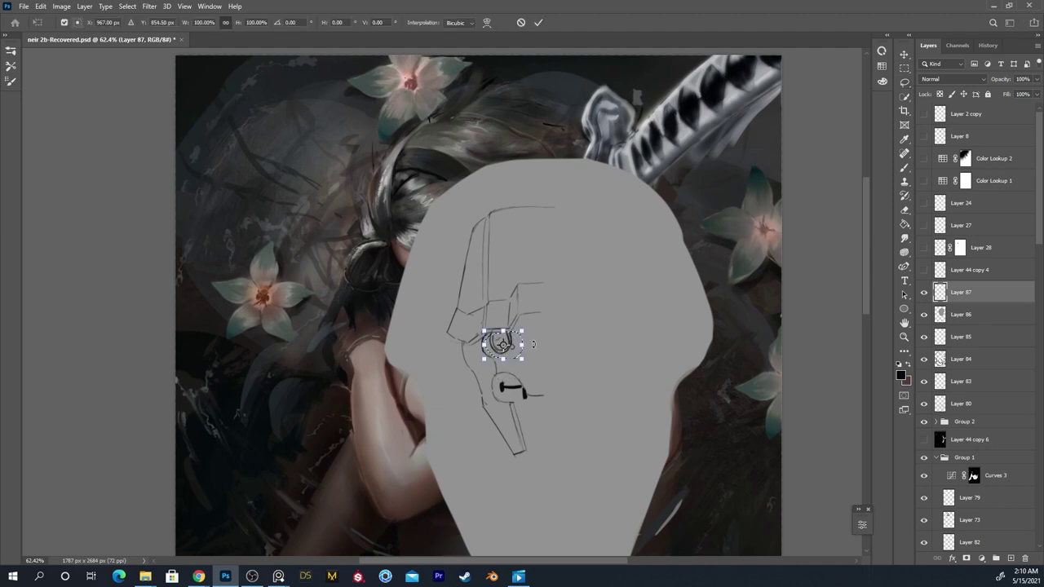
drag(520, 358, 512, 349)
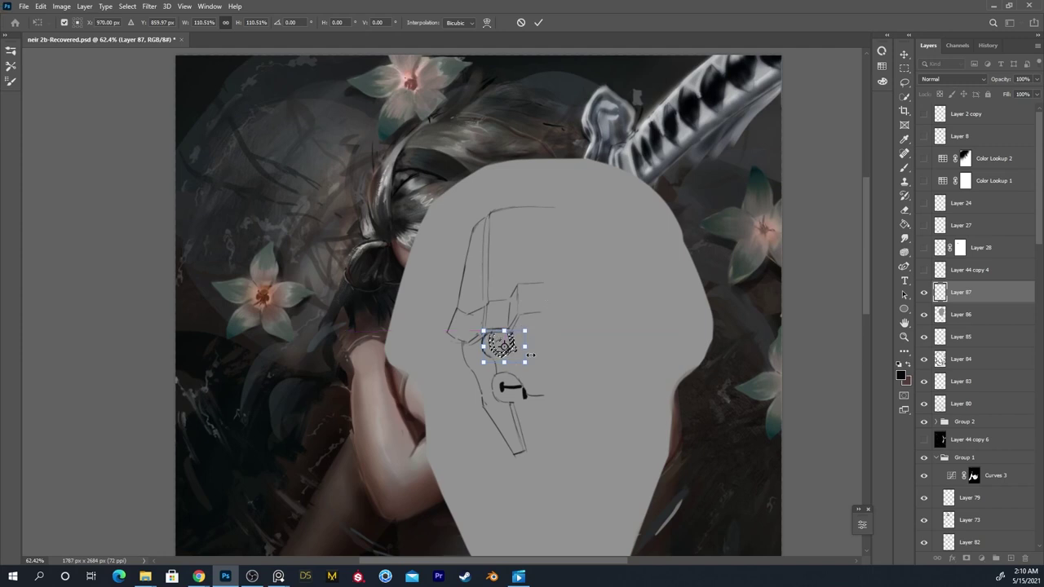
right_click(516, 357)
click(523, 385)
right_click(523, 360)
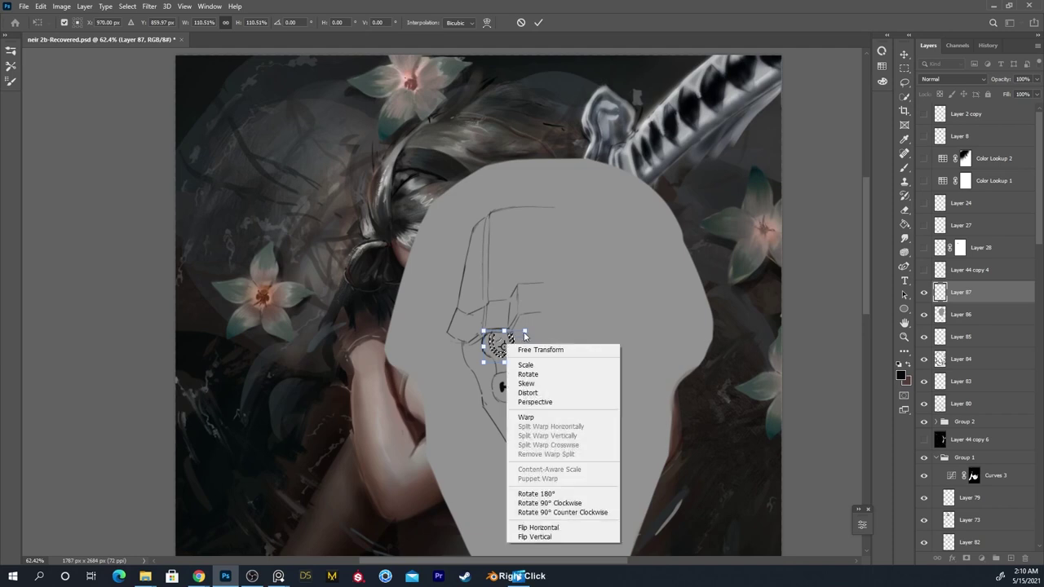
click(530, 401)
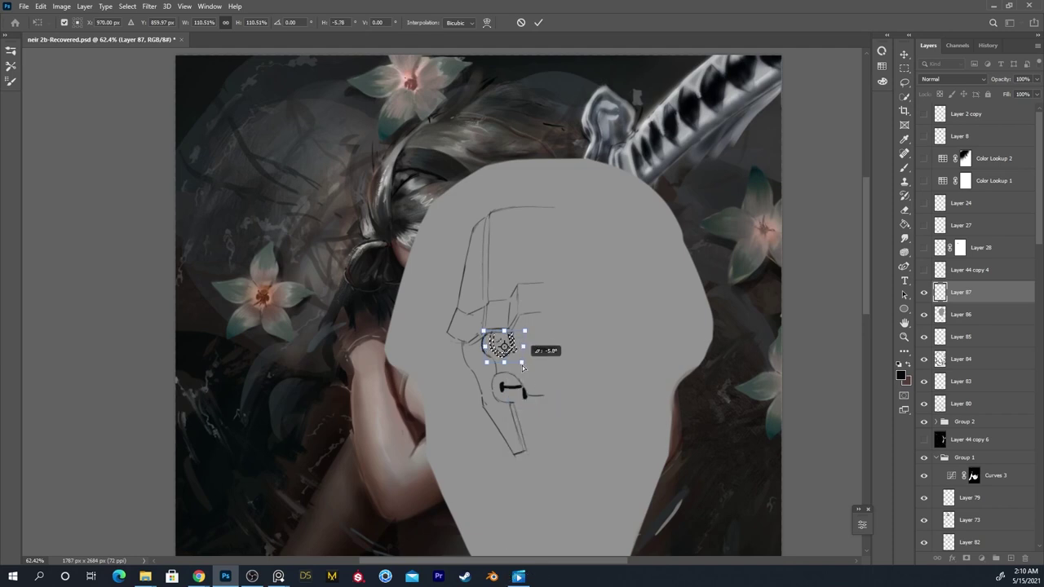
key(ctrl)
drag(521, 365, 522, 365)
key(ctrl+z)
key(ctrl)
Distort the eye to compress its height to about 88% and apply the transform
right_click(494, 334)
click(545, 393)
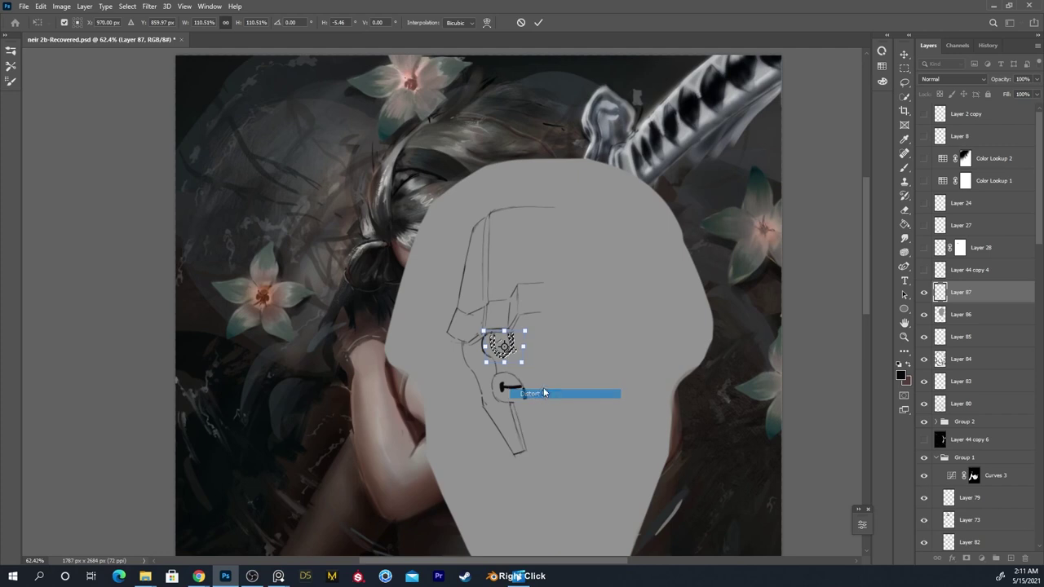
mouse_move(504, 362)
mouse_down()
mouse_move(516, 363)
mouse_move(488, 361)
mouse_move(498, 349)
mouse_move(504, 361)
mouse_up()
key(ctrl+z)
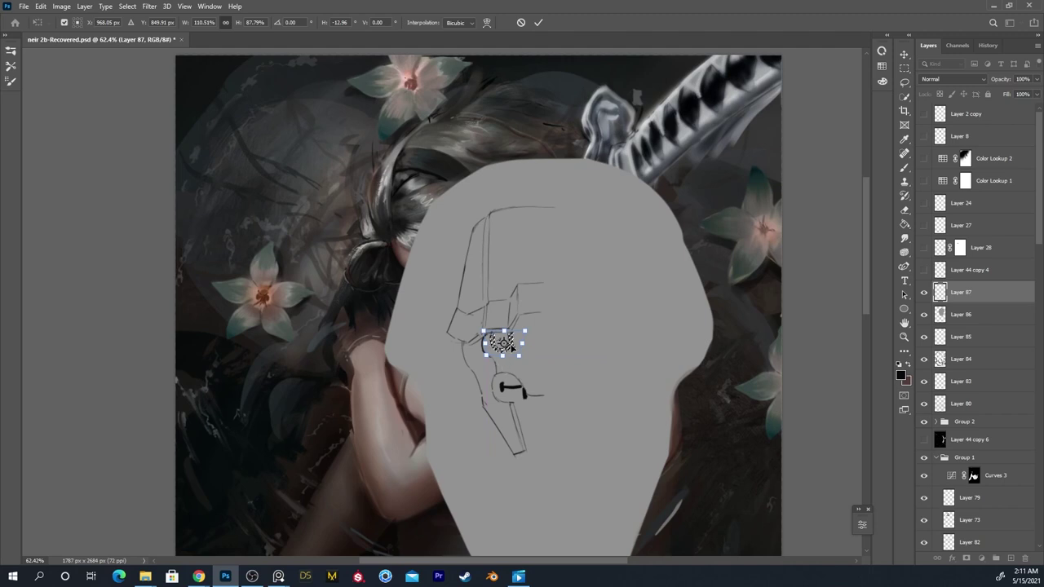
key(Return)
key(ctrl+t)
ctrl+click(514, 343)
drag(515, 344, 514, 344)
key(ctrl+z)
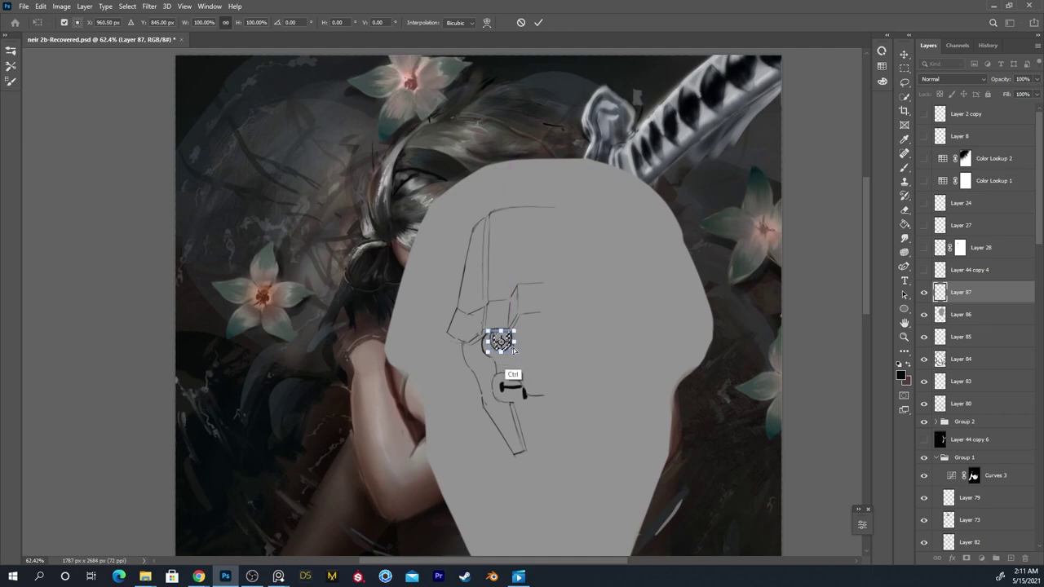
key(Return)
Narrow the eye to about 90% width with Free Transform and taper its upper edge with Perspective
key(z)
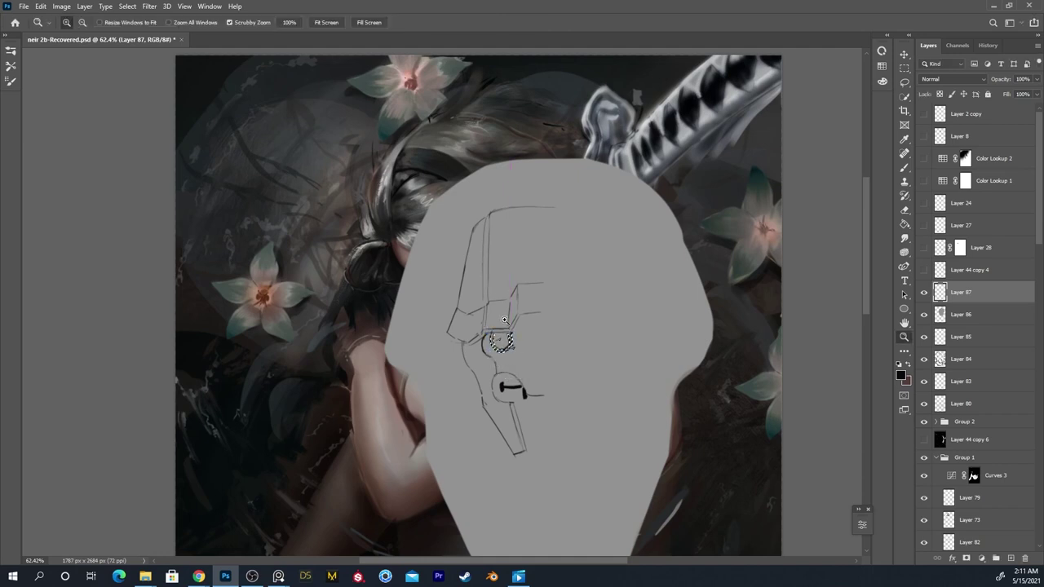
drag(502, 320, 563, 317)
key(ctrl+t)
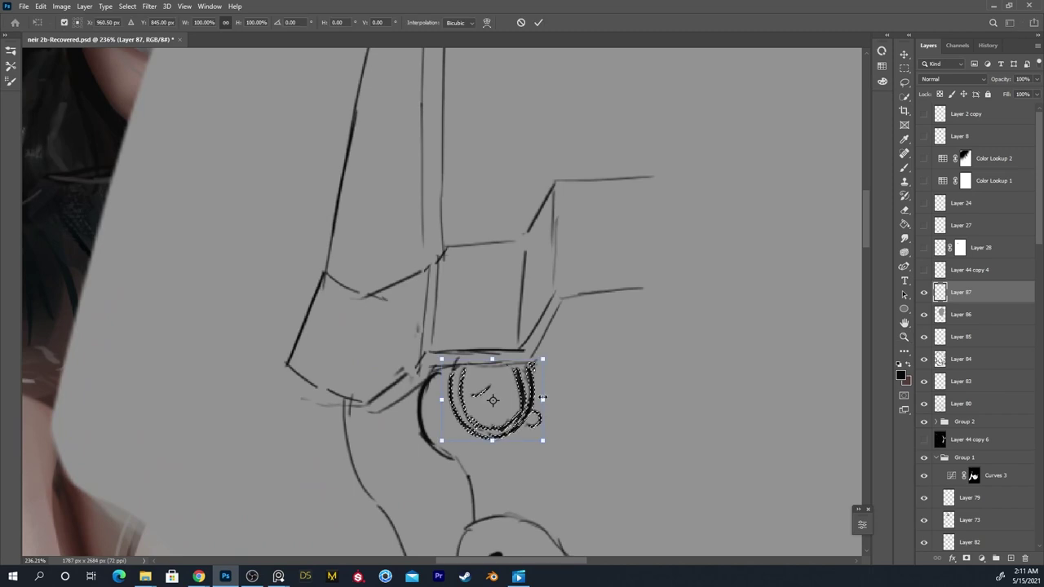
drag(525, 400, 534, 408)
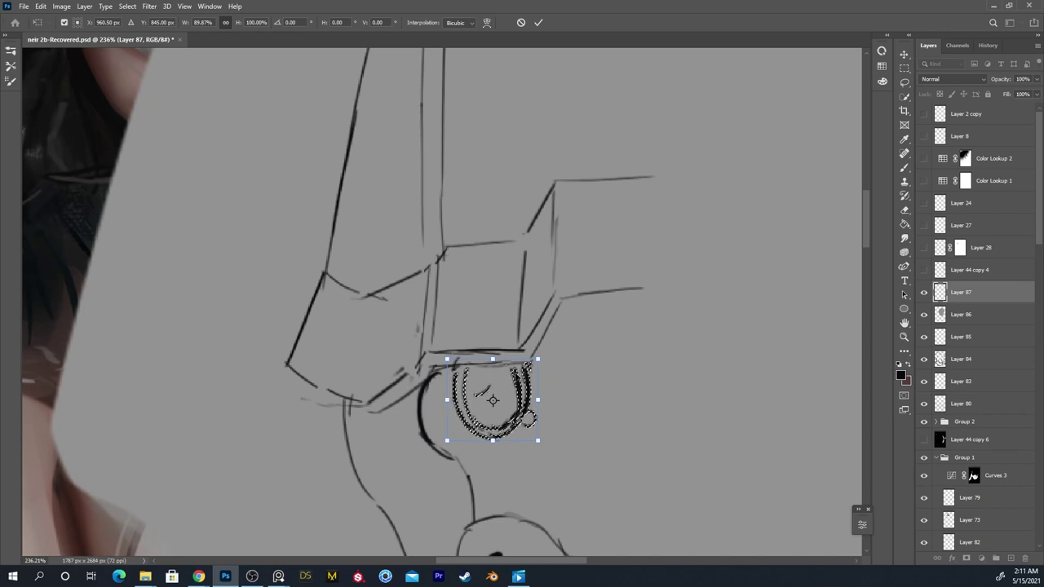
right_click(535, 390)
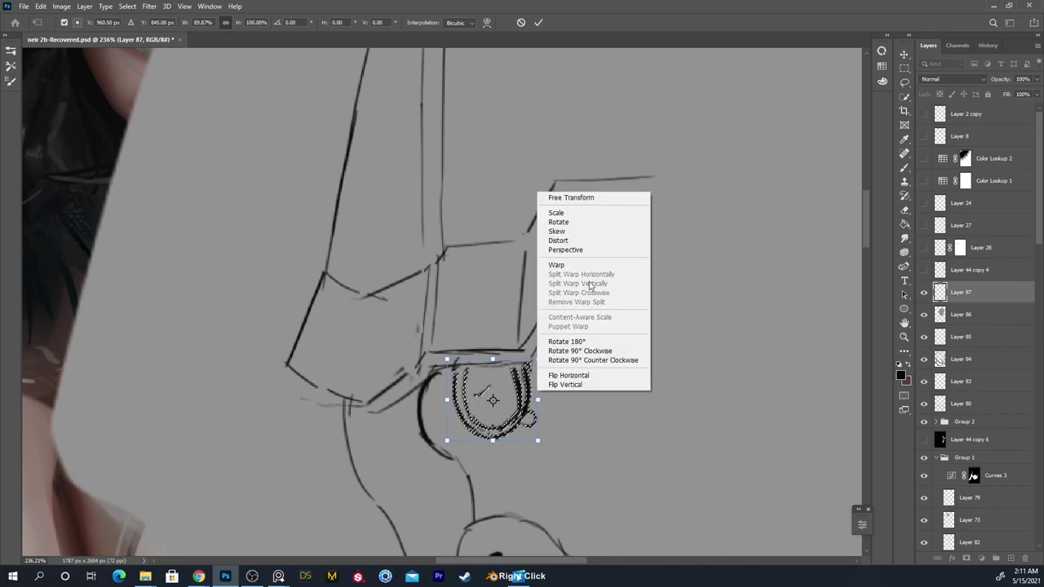
click(565, 249)
drag(538, 359, 532, 360)
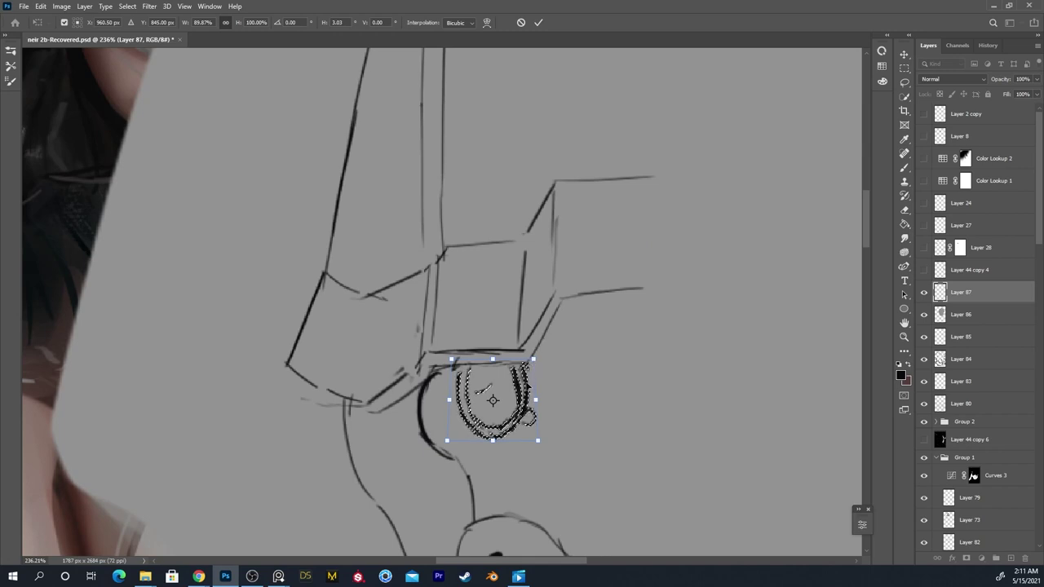
Round out the eye's outline with Warp and add a short curved line beside the inner edge of the blade
right_click(507, 388)
click(555, 262)
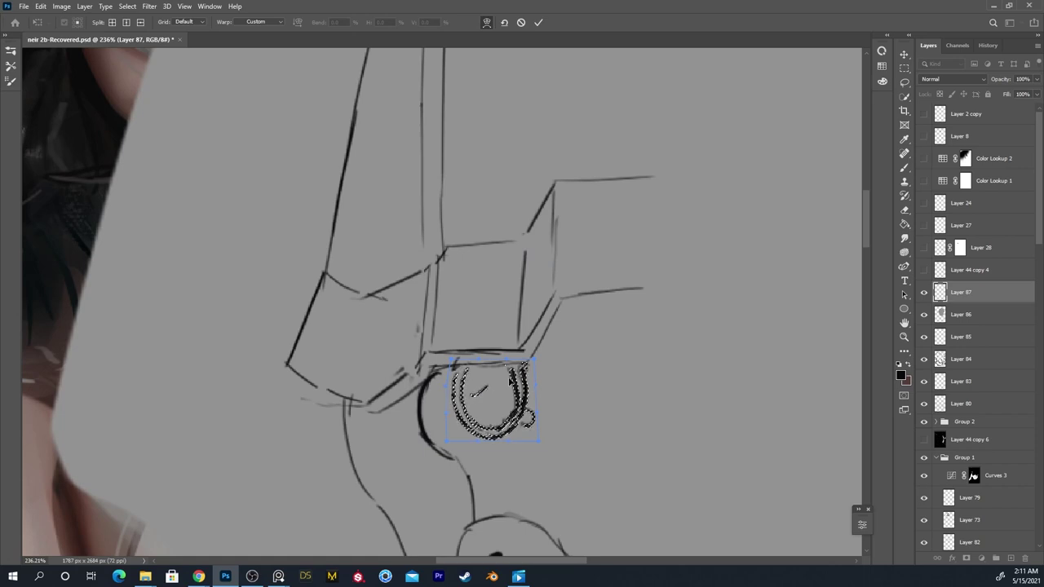
drag(518, 372, 527, 370)
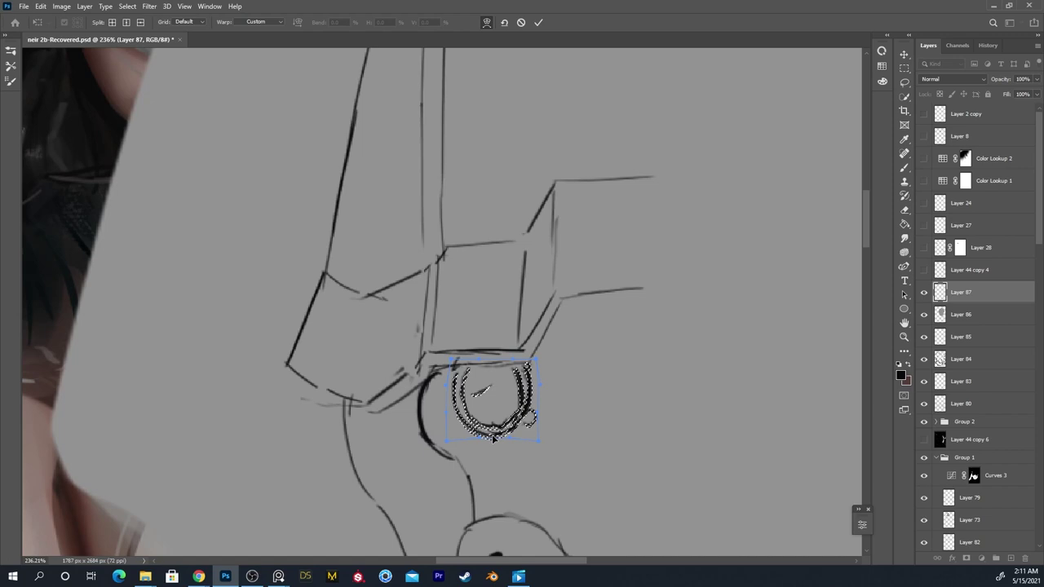
key(Return)
key(ctrl+d)
scroll(547, 377, down, 6)
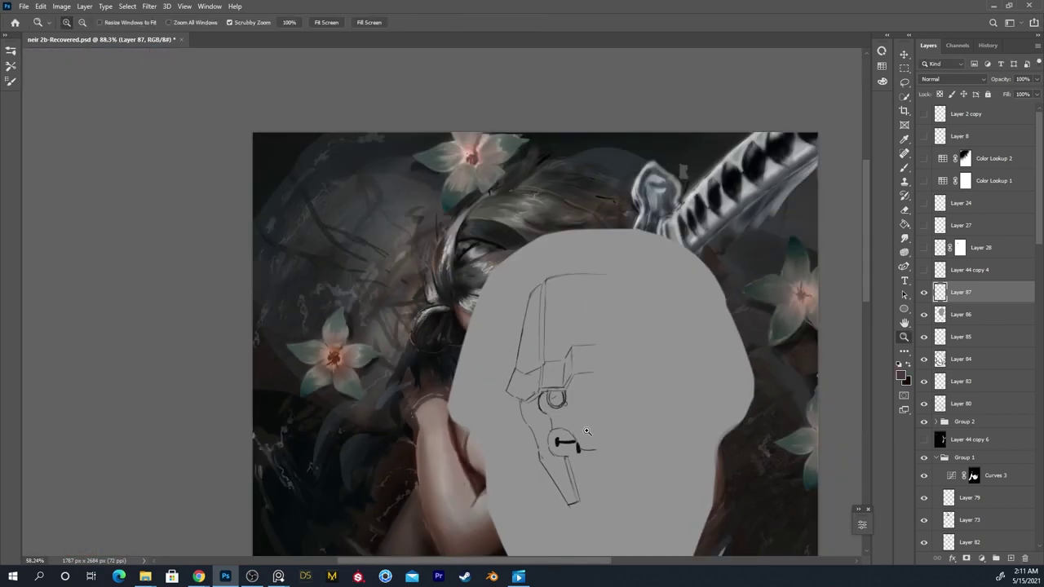
key(b)
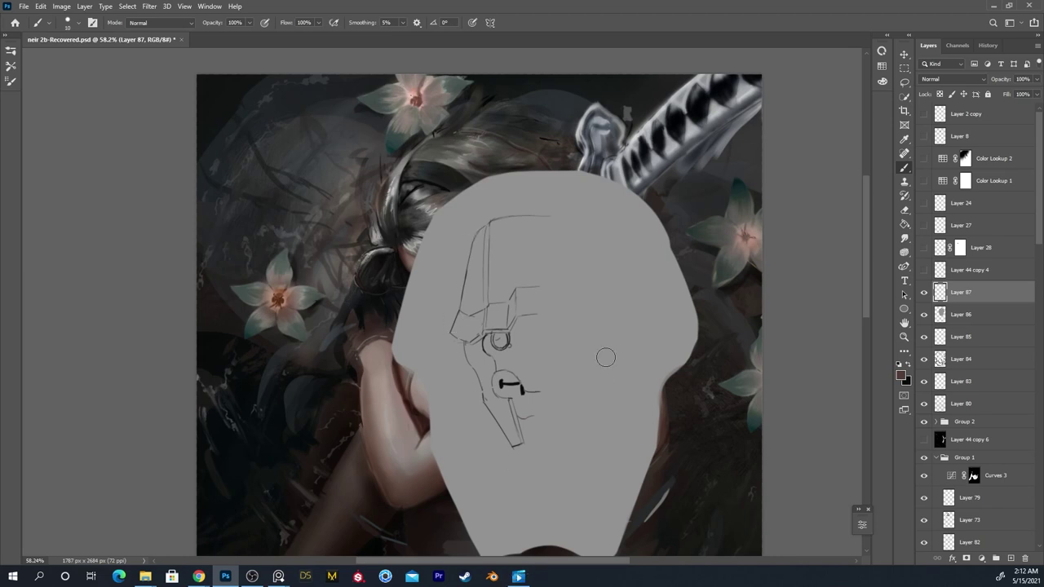
Duplicate Layer 87, flip the copy horizontally and align it with the original as the mirrored half of the face
key(ctrl+j)
key(ctrl+t)
right_click(533, 409)
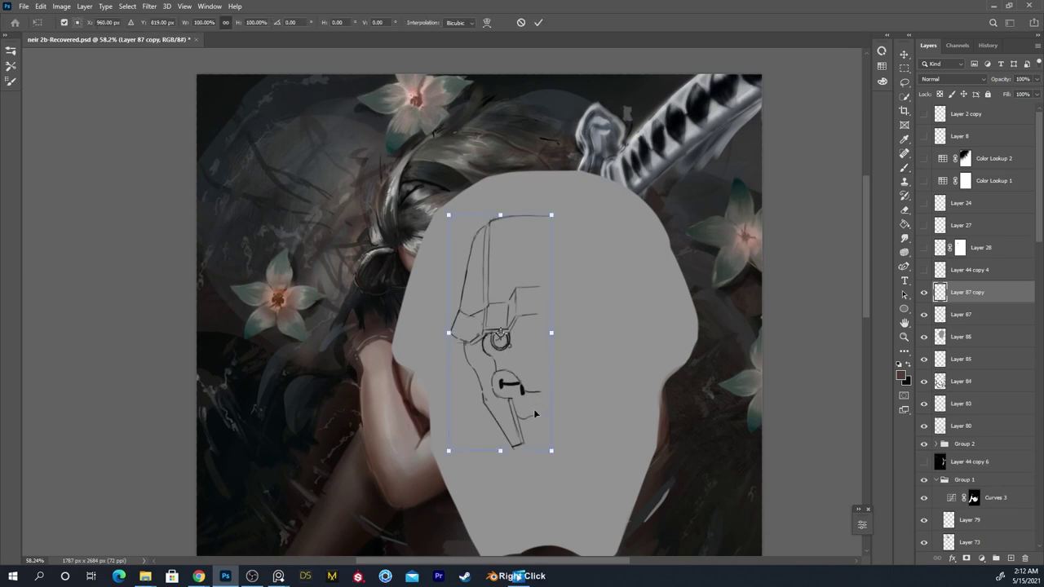
click(567, 395)
drag(550, 398, 591, 410)
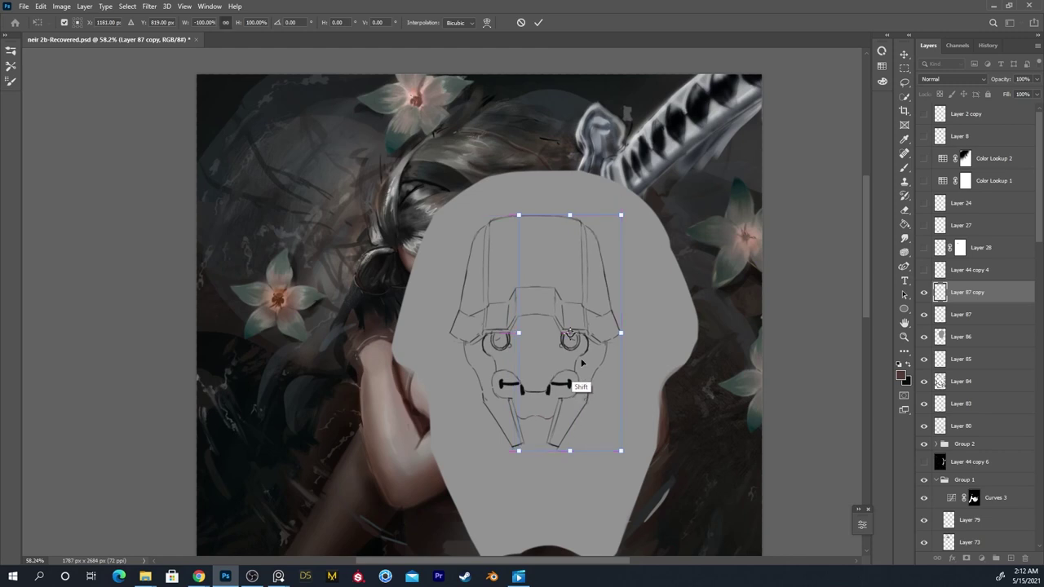
drag(582, 371, 565, 390)
key(Return)
key(ctrl+shift)
drag(565, 385, 563, 387)
Merge the mirrored copy into Layer 87 and erase the thick black bars around the two rounded joints
key(e)
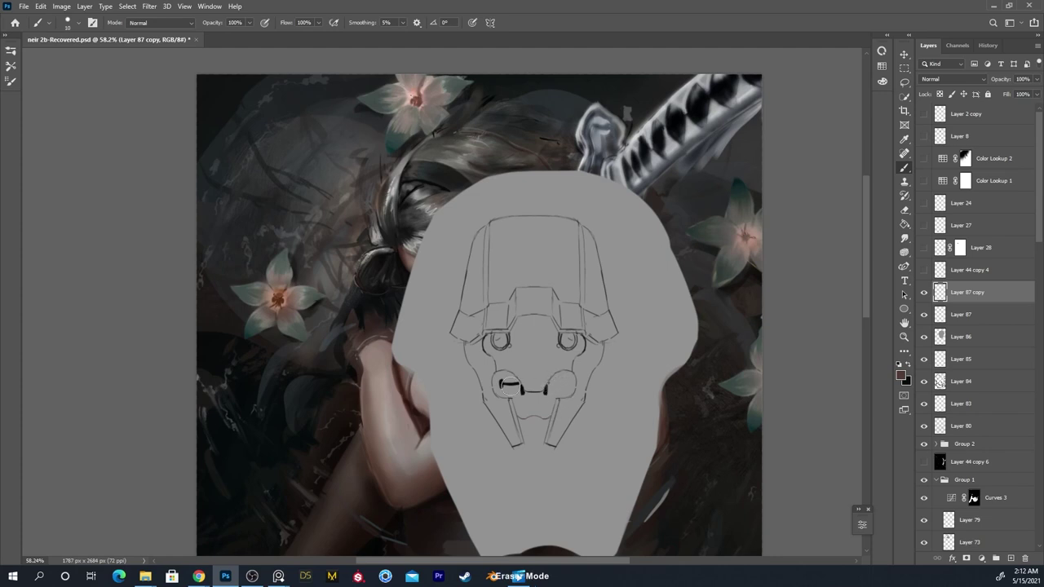
key(ctrl+e)
mouse_move(504, 400)
mouse_down()
mouse_move(510, 383)
mouse_move(560, 383)
mouse_up()
key(b)
key(ctrl+z)
key(x)
key(ctrl+z)
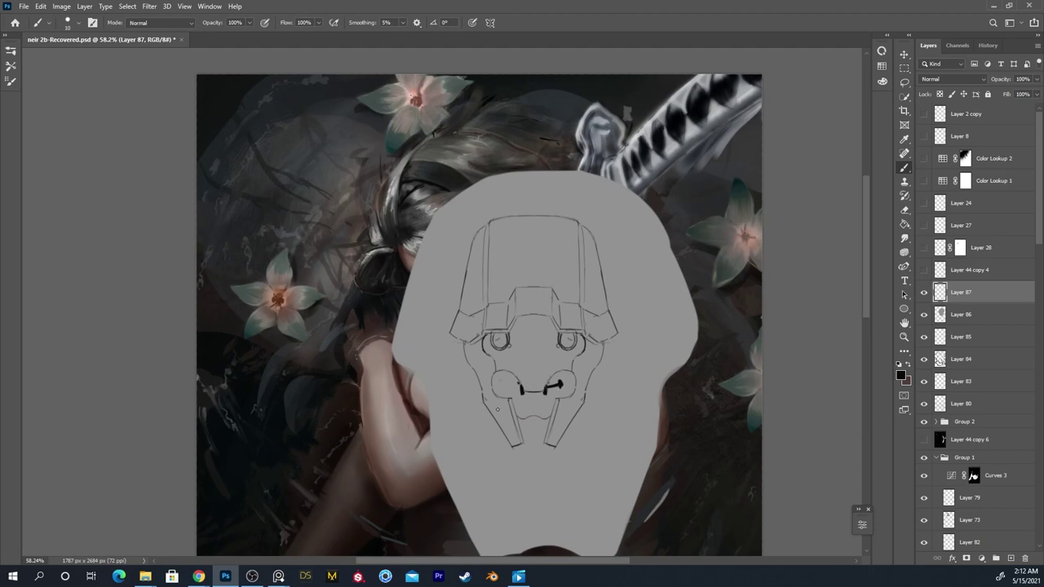
key(ctrl+z)
key(ctrl+z)
key(e)
mouse_move(520, 371)
mouse_down()
mouse_move(539, 381)
mouse_move(542, 395)
mouse_move(546, 371)
mouse_move(464, 372)
mouse_move(508, 376)
mouse_up()
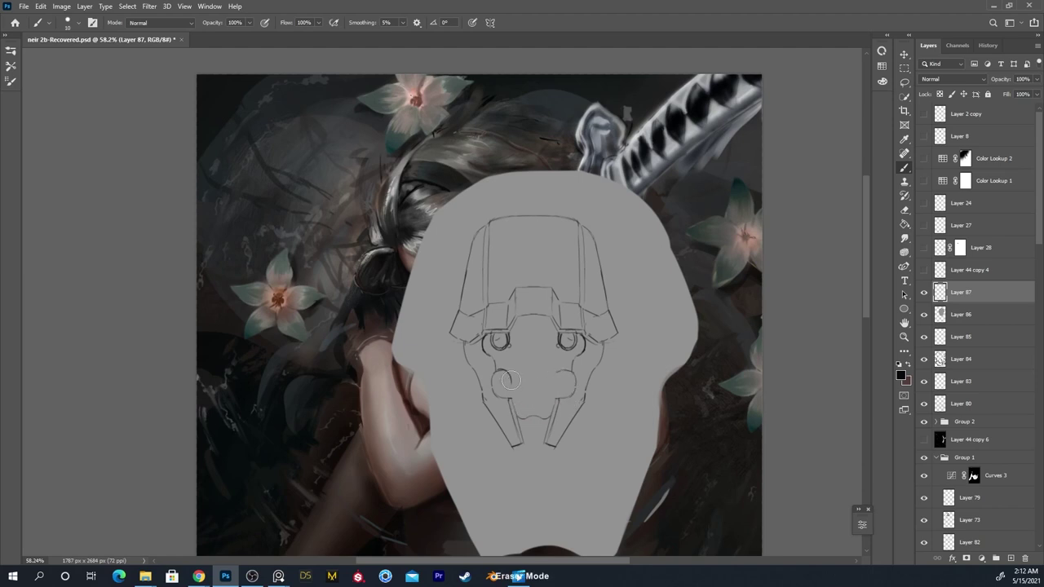
Try to redraw the inner curve of the left rounded joint
drag(507, 372, 513, 381)
key(ctrl+z)
drag(510, 375, 527, 392)
drag(504, 379, 504, 384)
key(ctrl+z)
key(ctrl+z)
key(ctrl+z)
key(ctrl+z)
key(ctrl+z)
Replace the inner curves of the rounded joints with a line between them and a black bar in the left joint
key(e)
key(grave)
key(e)
drag(527, 372, 514, 378)
key(b)
key(e)
key(grave)
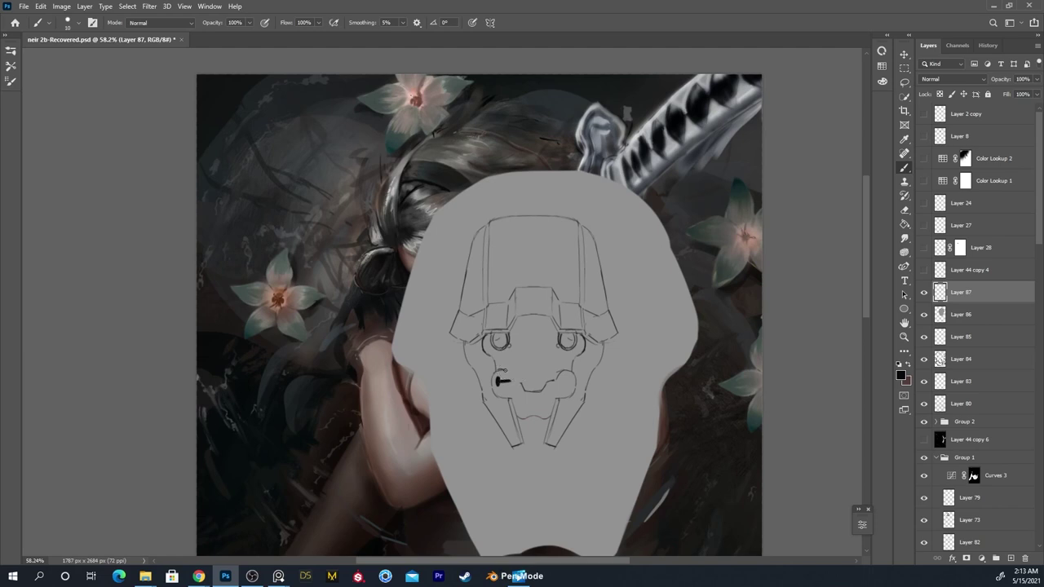
Draw thick black bars inside both rounded joints, join them to the connecting line and clean up stray marks
key(e)
key(b)
drag(512, 381, 563, 380)
key(e)
key(b)
key(e)
key(b)
key(e)
drag(569, 380, 563, 381)
key(b)
drag(511, 388, 514, 389)
key(ctrl+z)
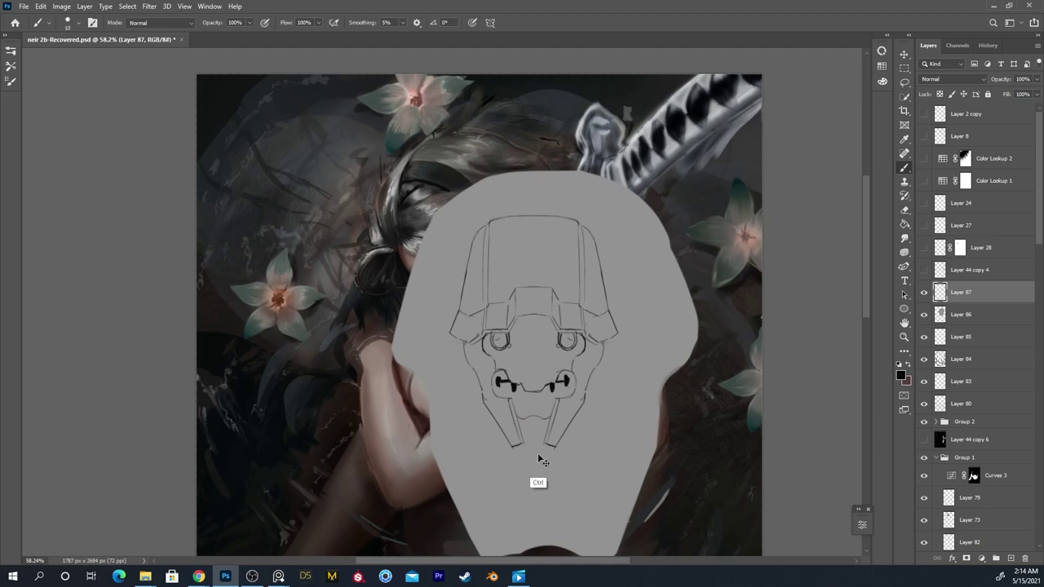
Narrow the top of the Layer 87 line art symmetrically with a Perspective transform
key(ctrl+t)
right_click(573, 361)
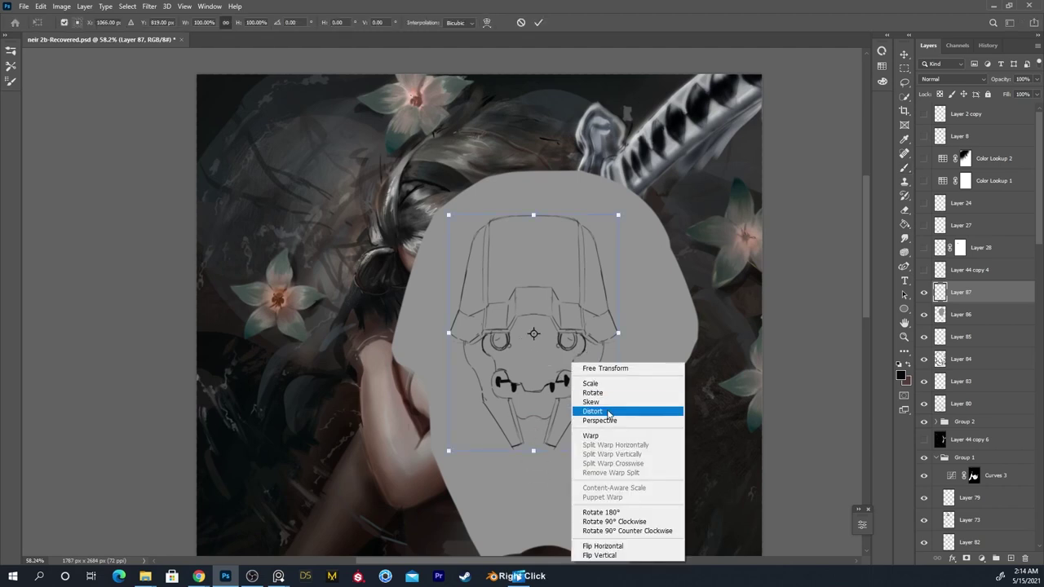
click(590, 402)
right_click(539, 293)
click(587, 352)
drag(618, 215, 613, 216)
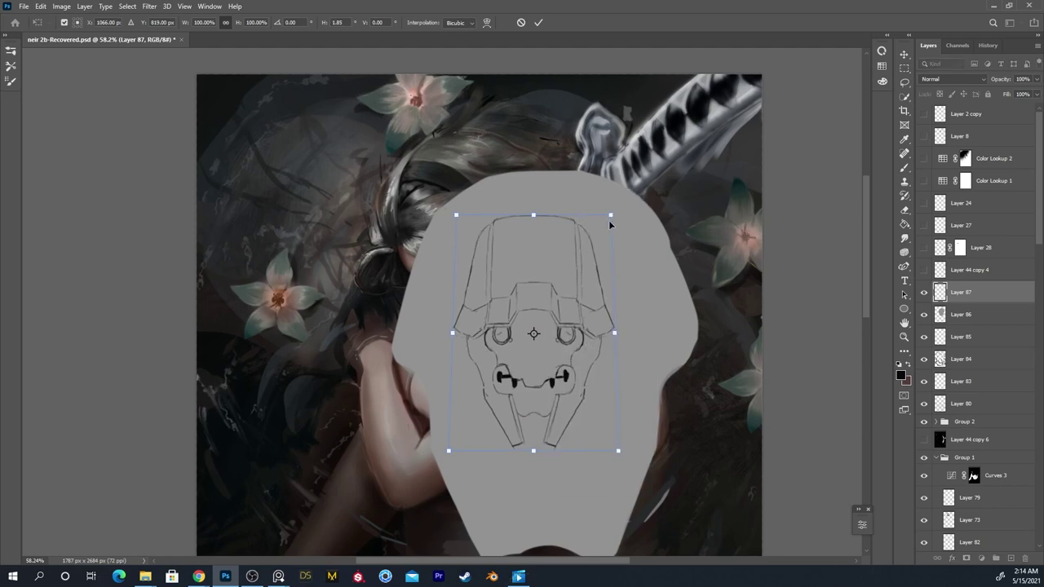
right_click(560, 306)
click(603, 379)
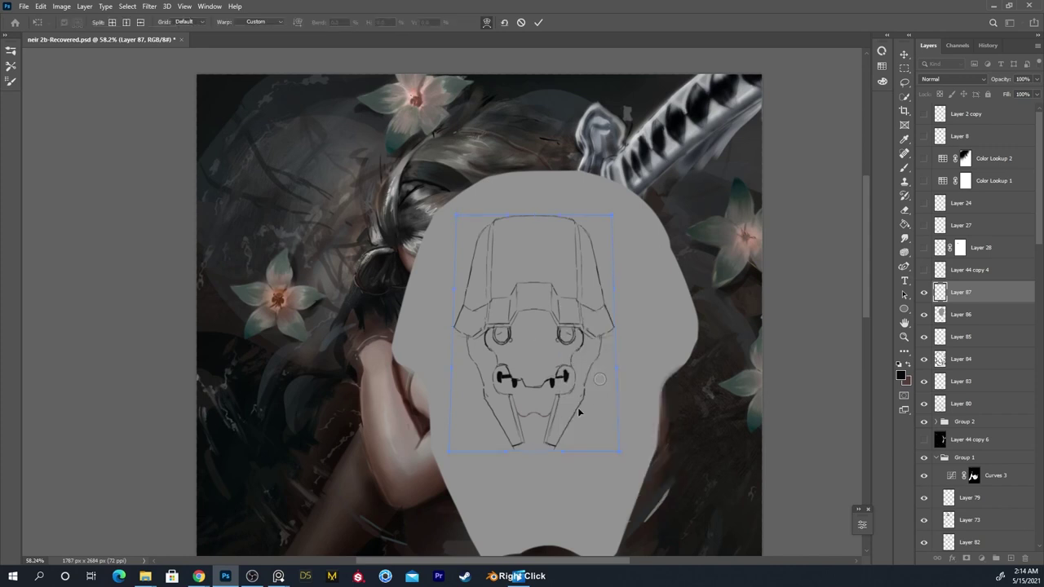
Try to stretch the mask's line art downward
right_click(561, 382)
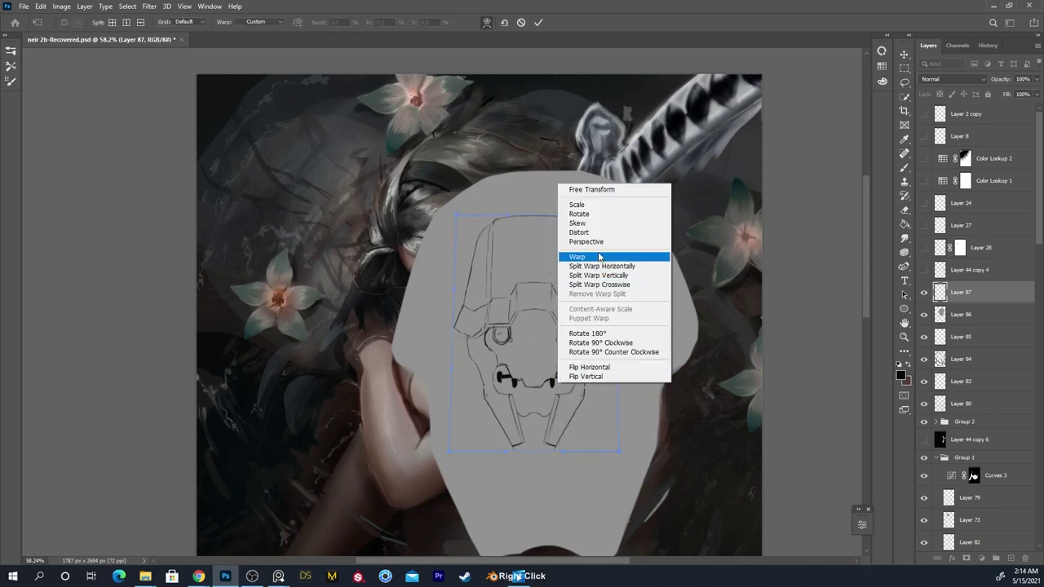
click(587, 233)
mouse_move(534, 445)
mouse_down()
mouse_move(534, 460)
mouse_move(535, 449)
mouse_up()
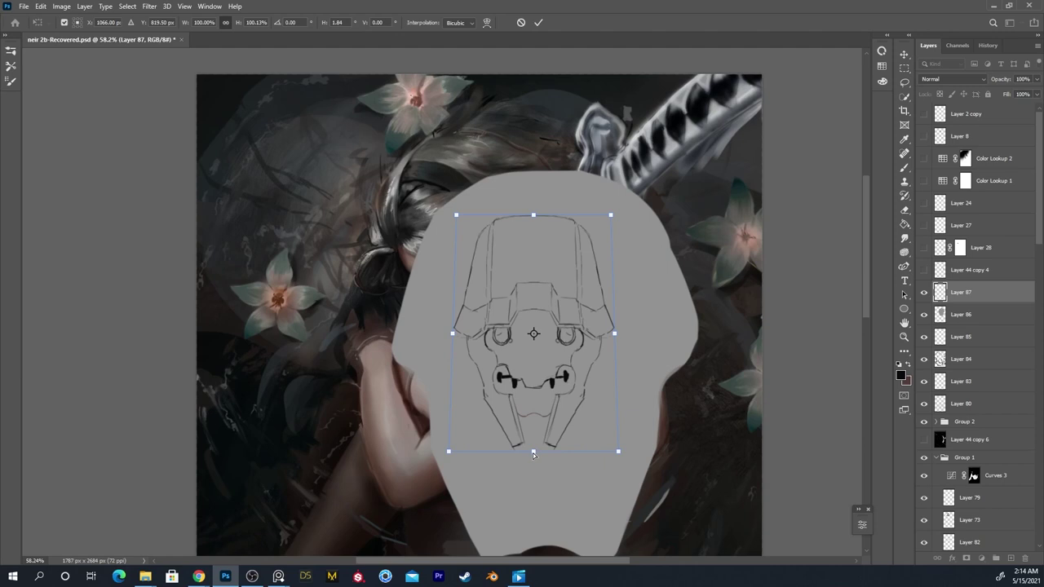
drag(532, 455, 533, 460)
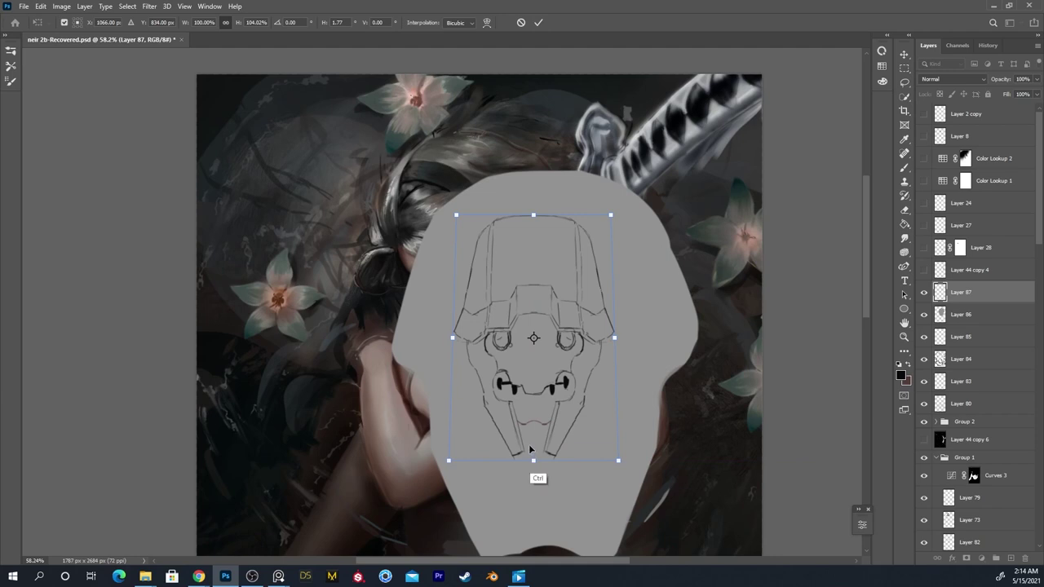
key(ctrl+z)
Taper the top of the line art slightly further with Perspective and apply the transform
right_click(561, 349)
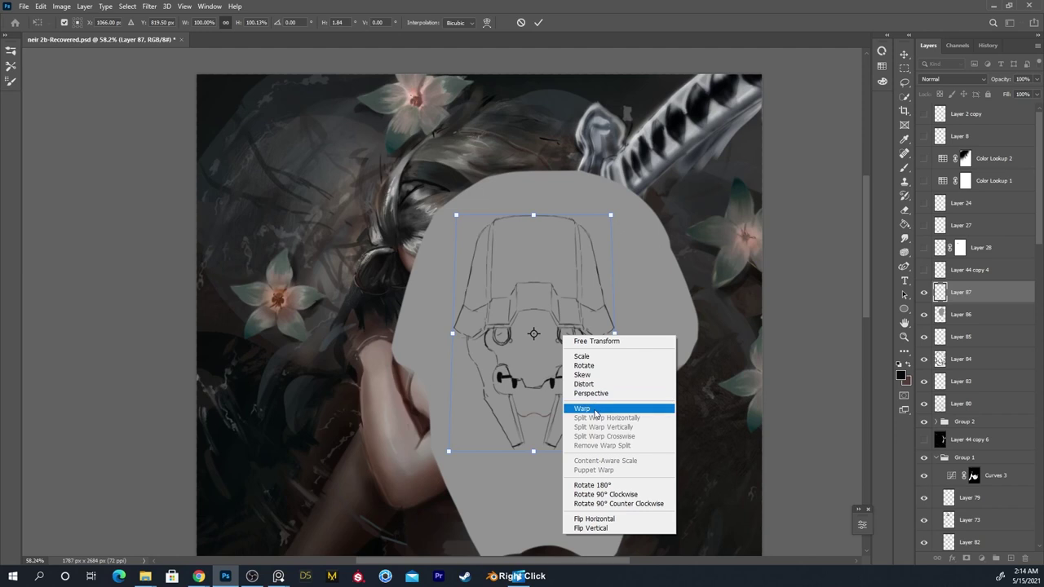
click(599, 393)
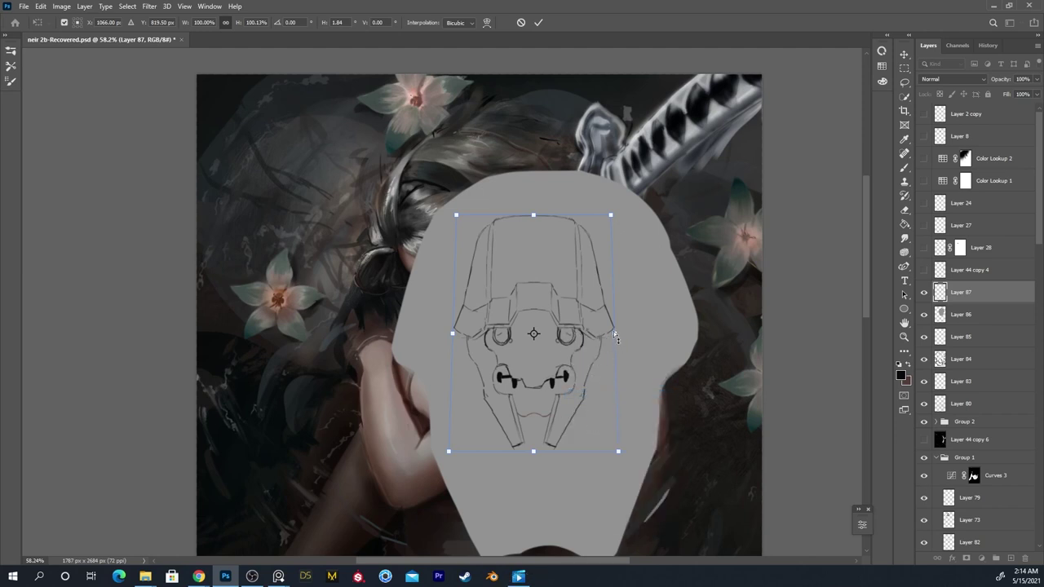
drag(609, 216, 608, 216)
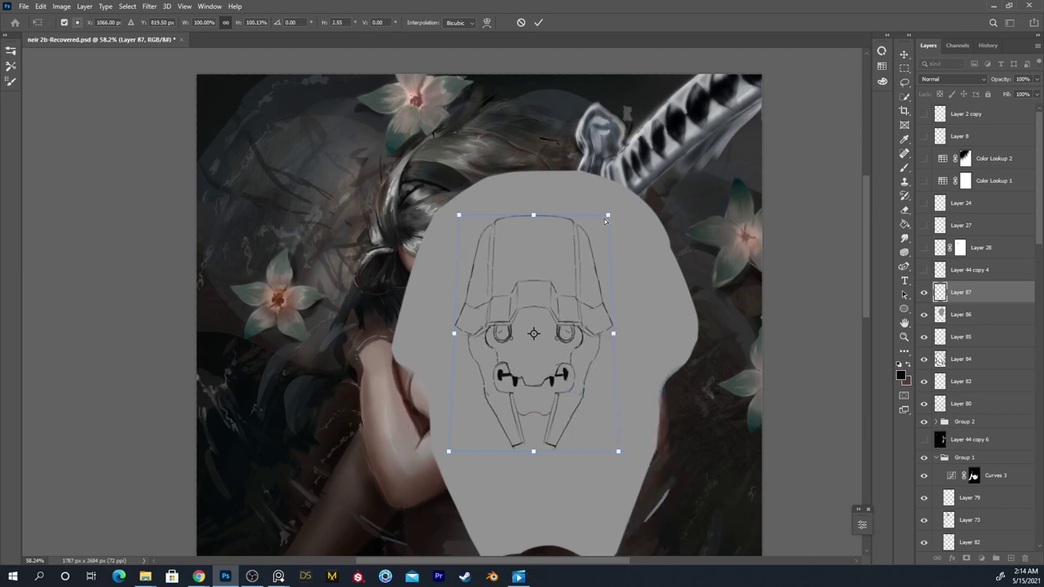
key(Return)
key(b)
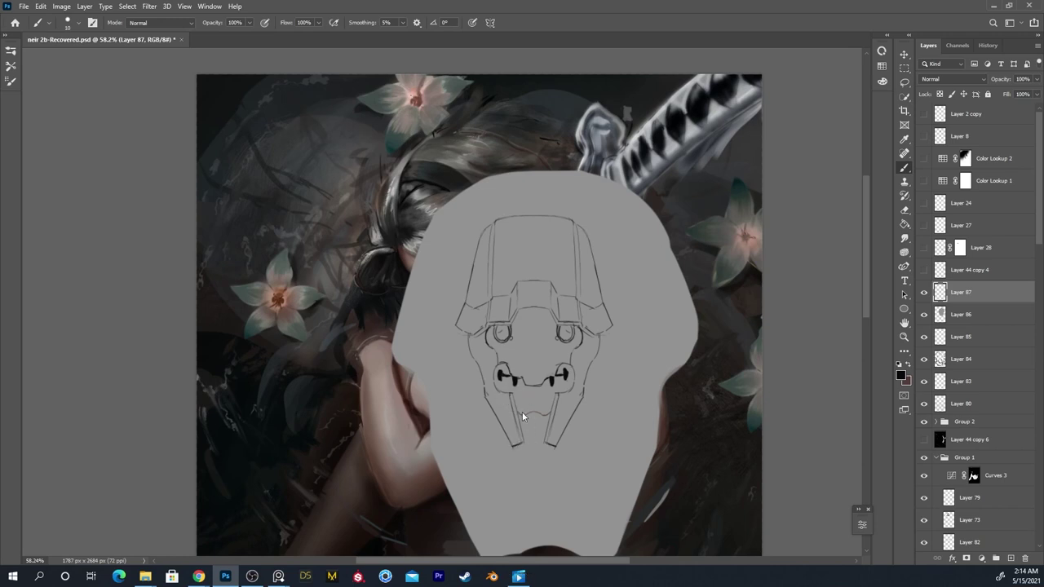
Open Layer 87 in Liquify and enlarge both eyes with the Bloat tool at brush size 125
key(ctrl+shift+x)
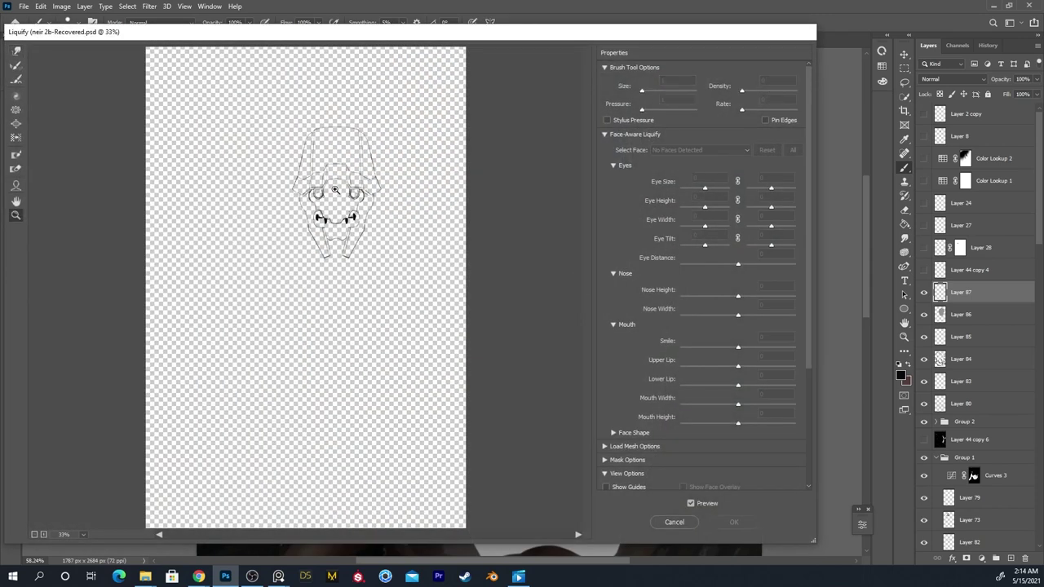
click(333, 198)
click(343, 279)
click(317, 287)
key(w)
key(b)
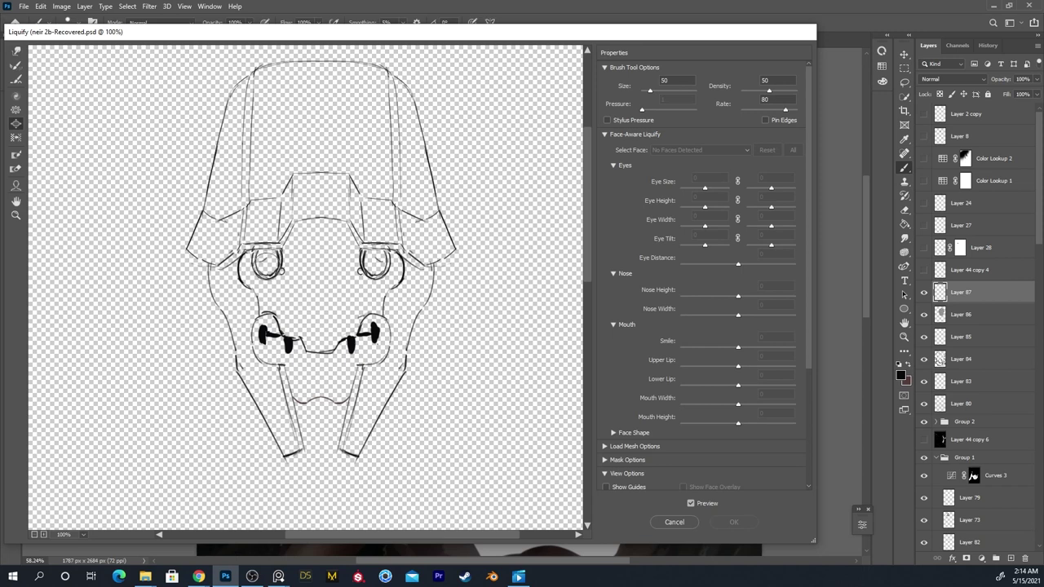
key(bracketright)
key(bracketright)
key(bracketright)
key(bracketright)
key(bracketright)
click(267, 262)
click(376, 264)
click(377, 265)
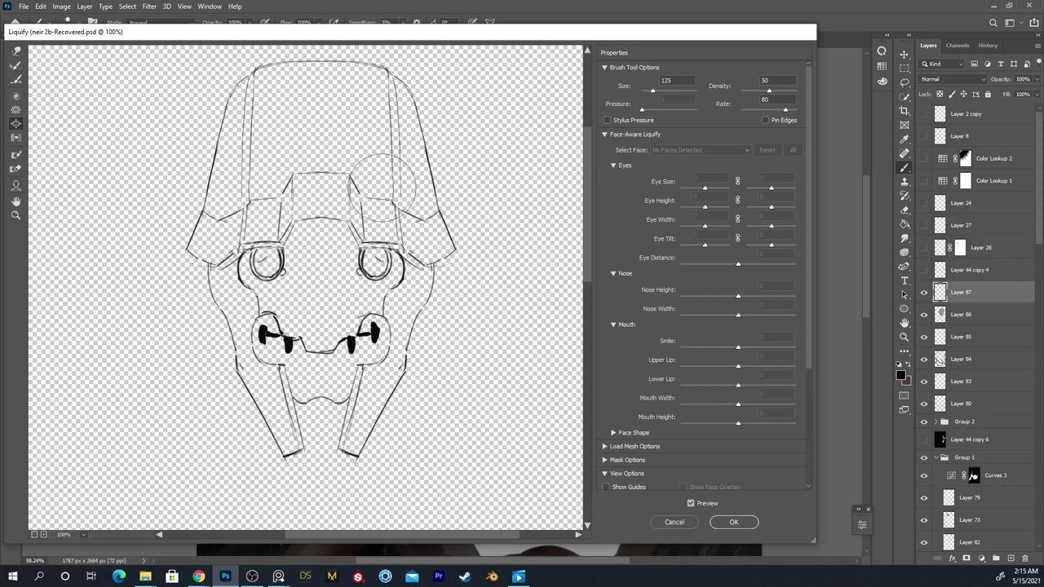
Pull the helmet's lower side corners outward with Forward Warp at brush size 150 and apply the Liquify changes
key(w)
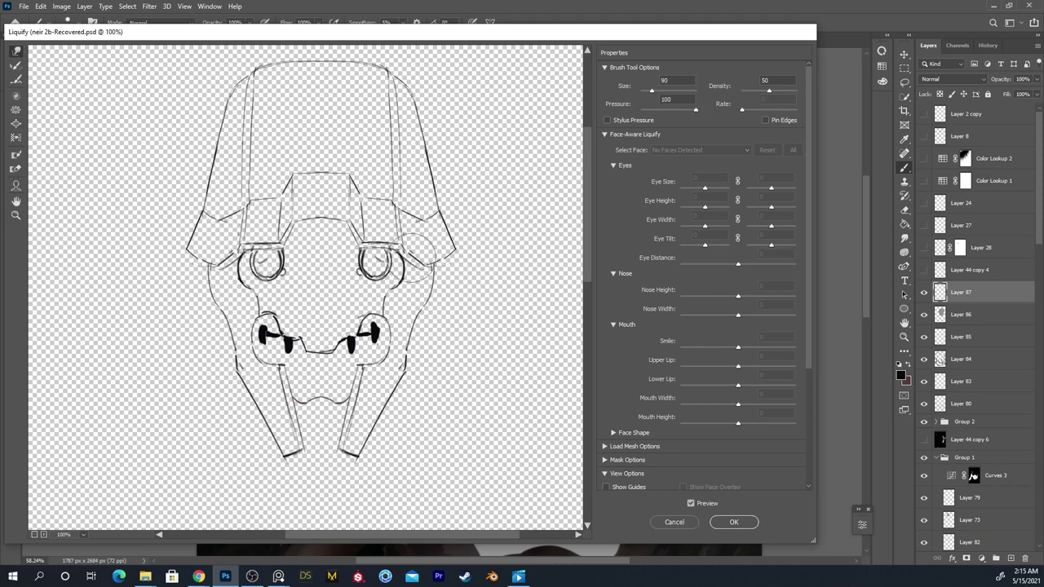
key(bracketright)
key(bracketright)
key(bracketright)
key(bracketright)
key(bracketright)
key(bracketright)
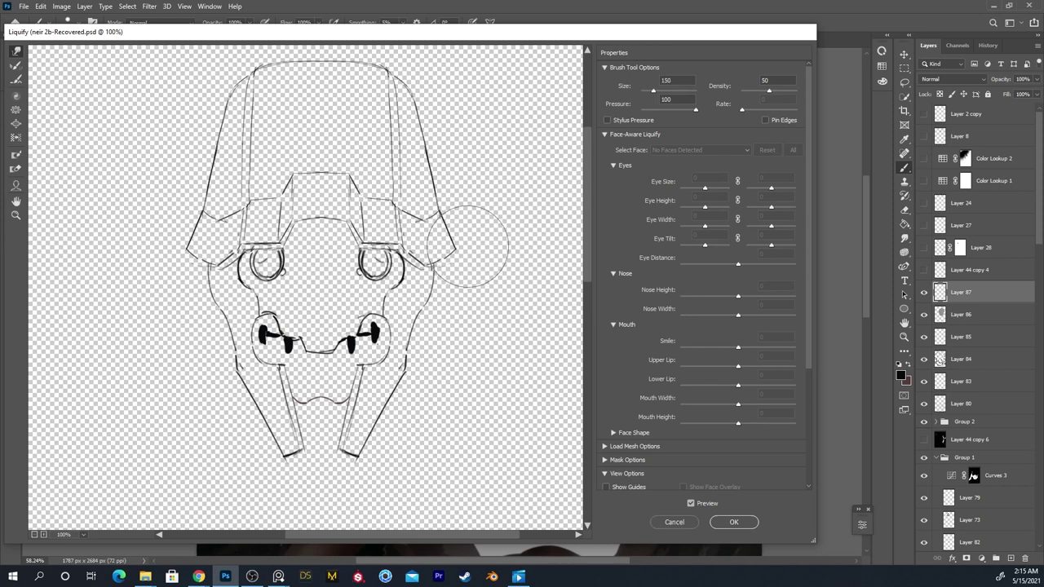
drag(478, 236, 482, 233)
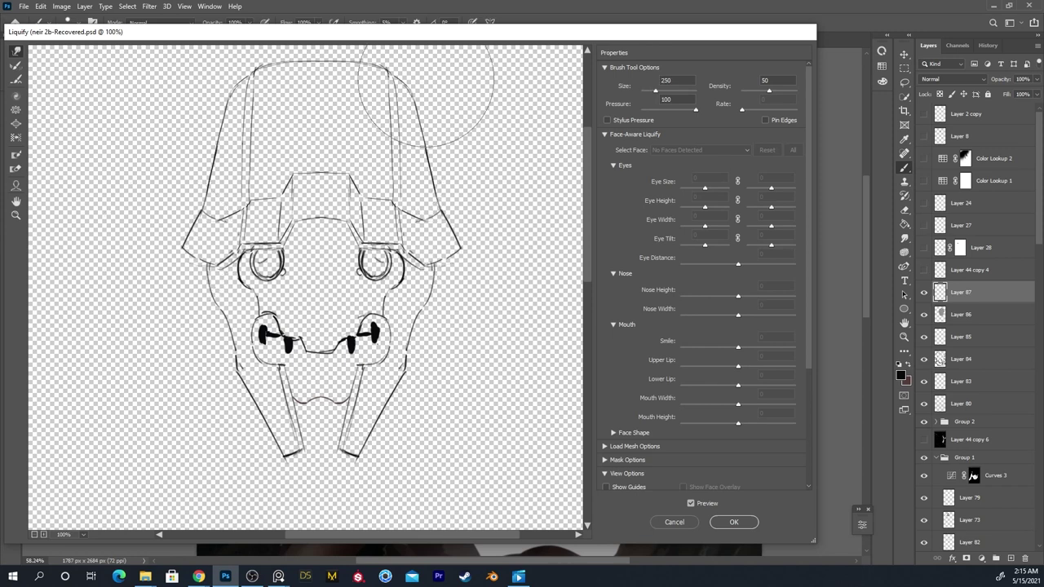
key(Return)
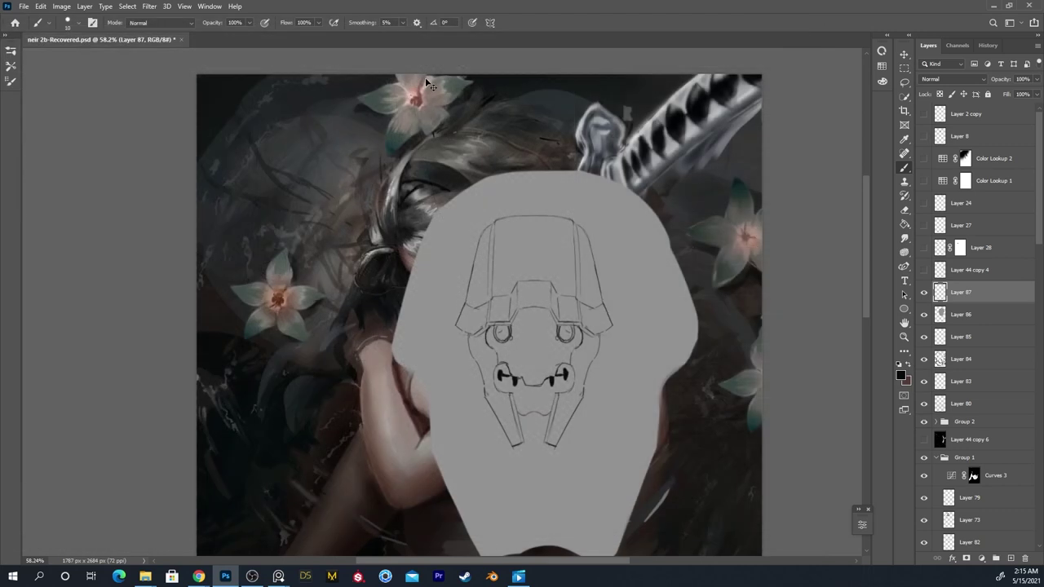
Select the mask's shape by tracing its outer outline with the Magnetic Lasso
click(923, 314)
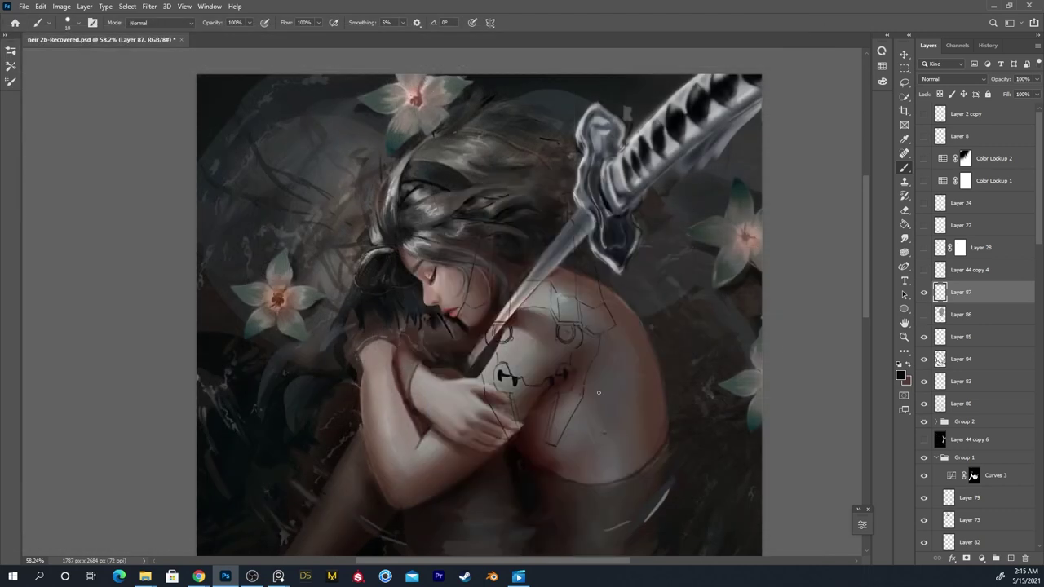
click(924, 314)
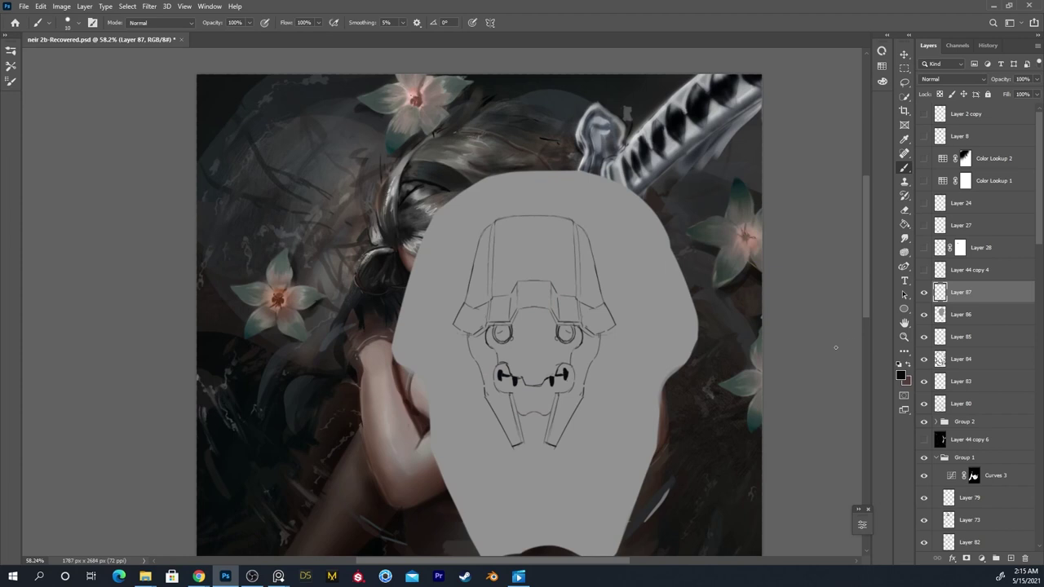
key(l)
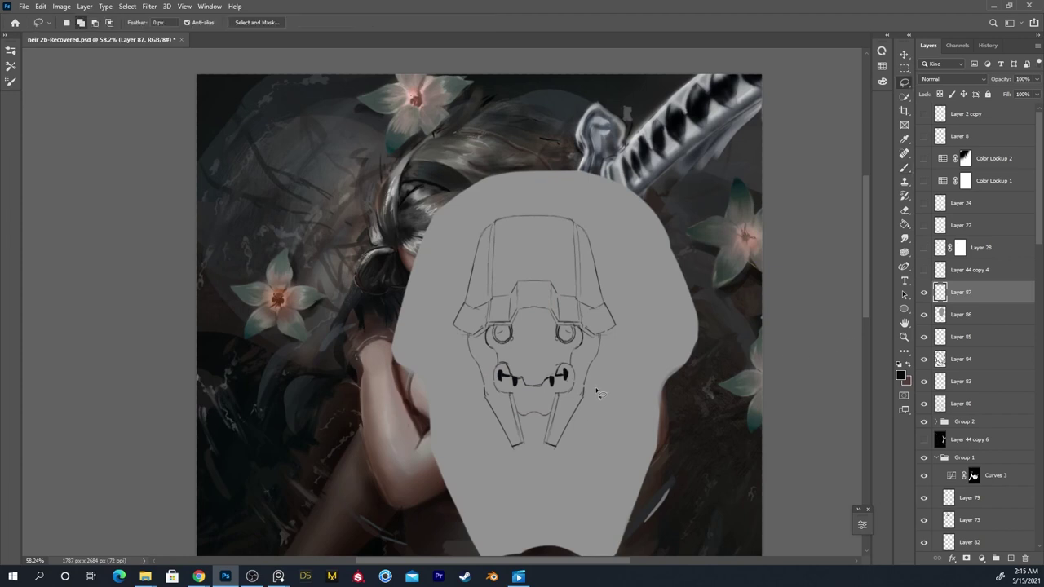
key(shift+l)
key(shift+l)
click(584, 392)
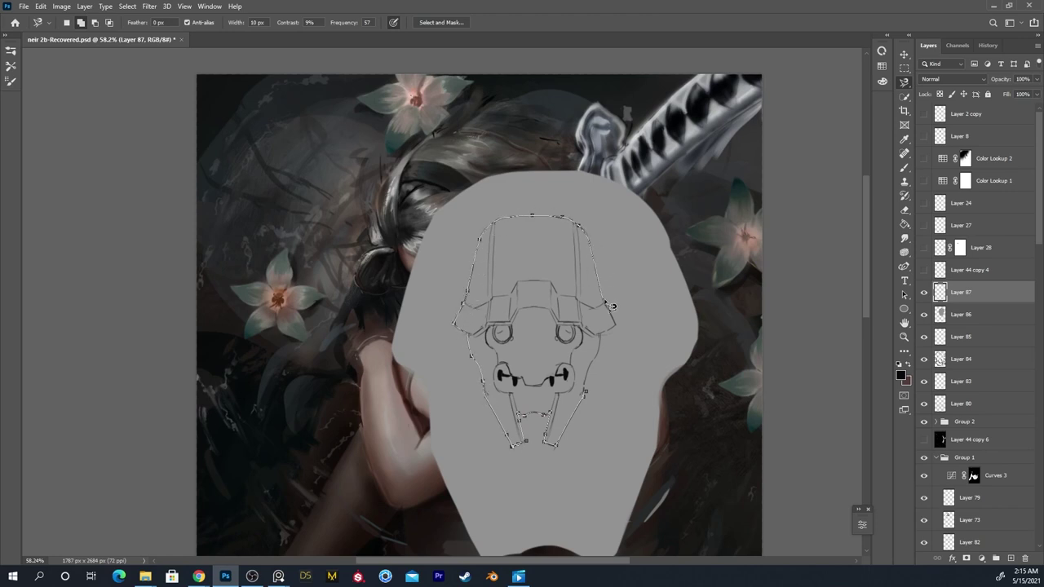
double_click(600, 390)
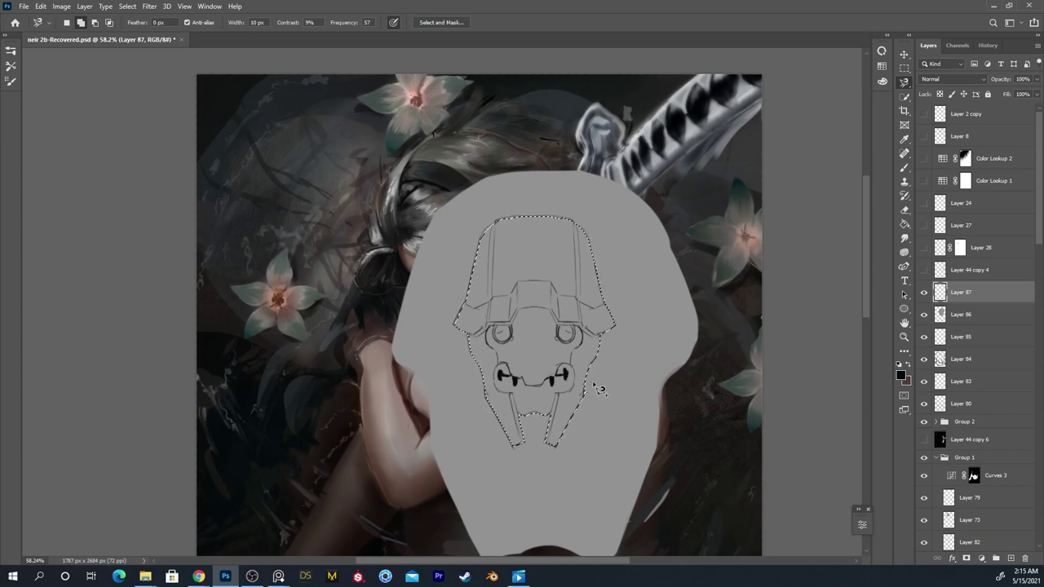
Invert the selection, delete the grey outside the mask outline on Layer 86 and deselect
key(ctrl+shift+i)
click(931, 323)
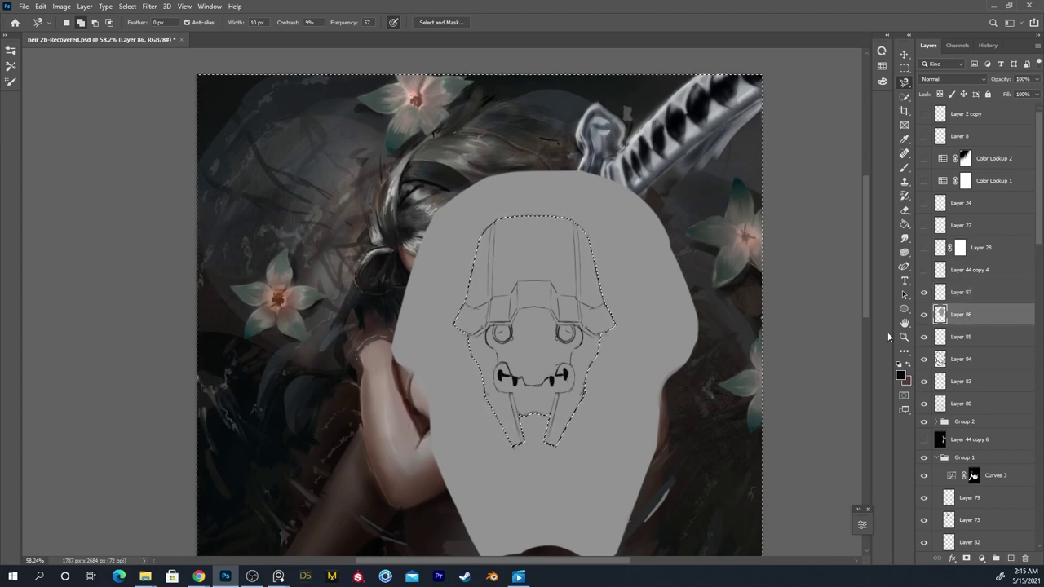
key(Delete)
key(ctrl+d)
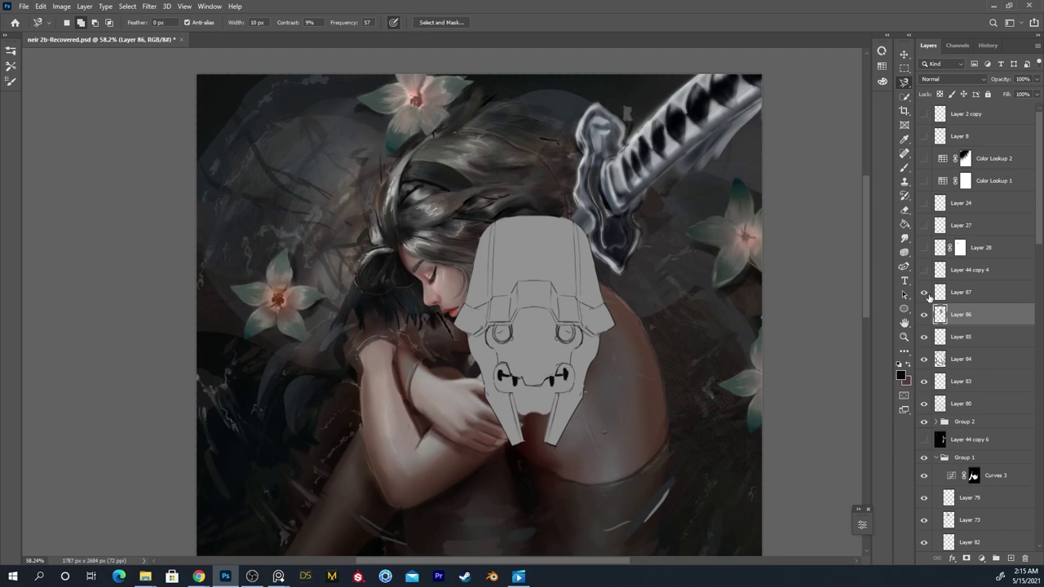
Darken the grey mask shape on Layer 86 with a Curves adjustment
key(ctrl+m)
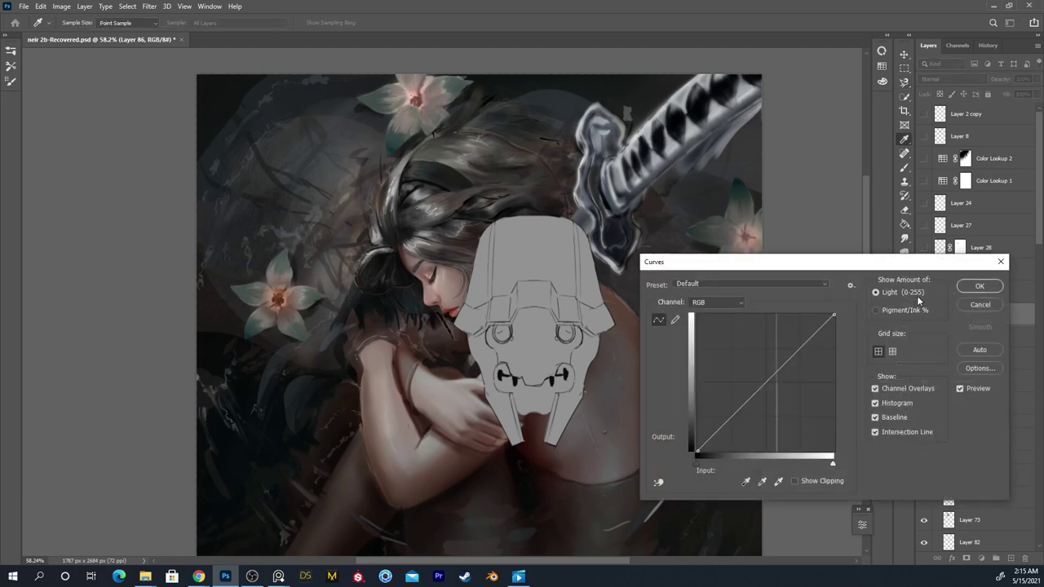
drag(768, 379, 782, 400)
click(977, 291)
Lock Layer 86's transparent pixels and paint a sampled lighter grey on the helmet's top with the Hard light brush at 90 px
key(b)
right_click(519, 273)
click(521, 265)
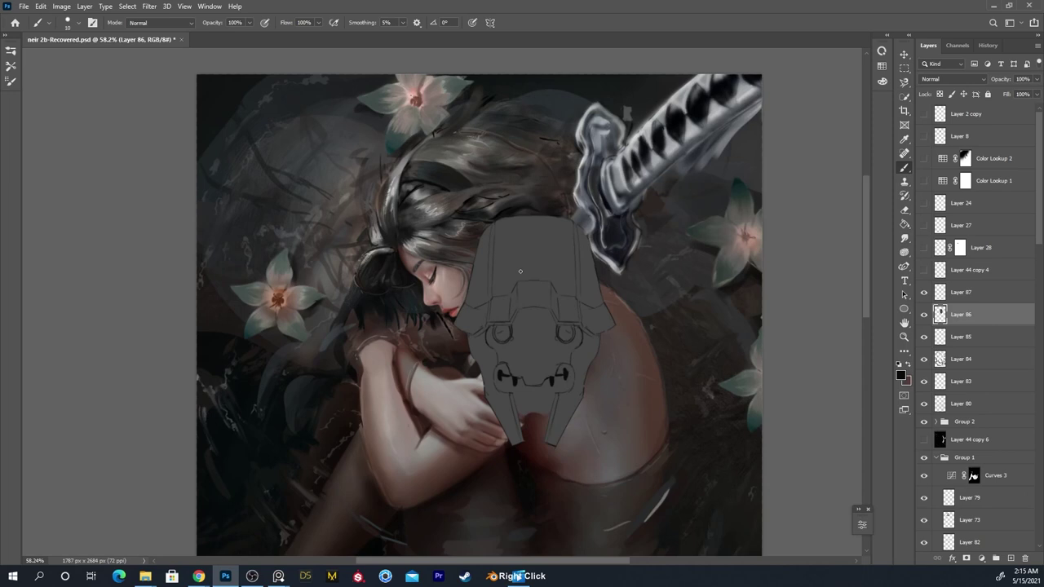
right_click(531, 326)
click(530, 321)
right_click(531, 300)
click(595, 317)
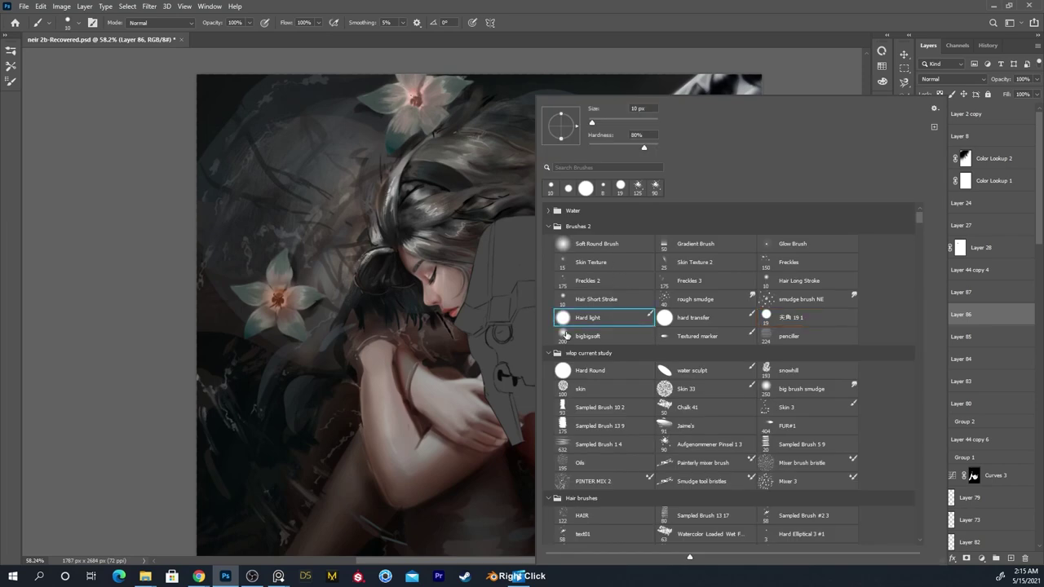
click(523, 327)
key(bracketright)
key(bracketright)
key(bracketright)
key(bracketright)
key(bracketright)
key(bracketright)
key(bracketright)
key(bracketright)
key(bracketright)
key(bracketright)
key(bracketright)
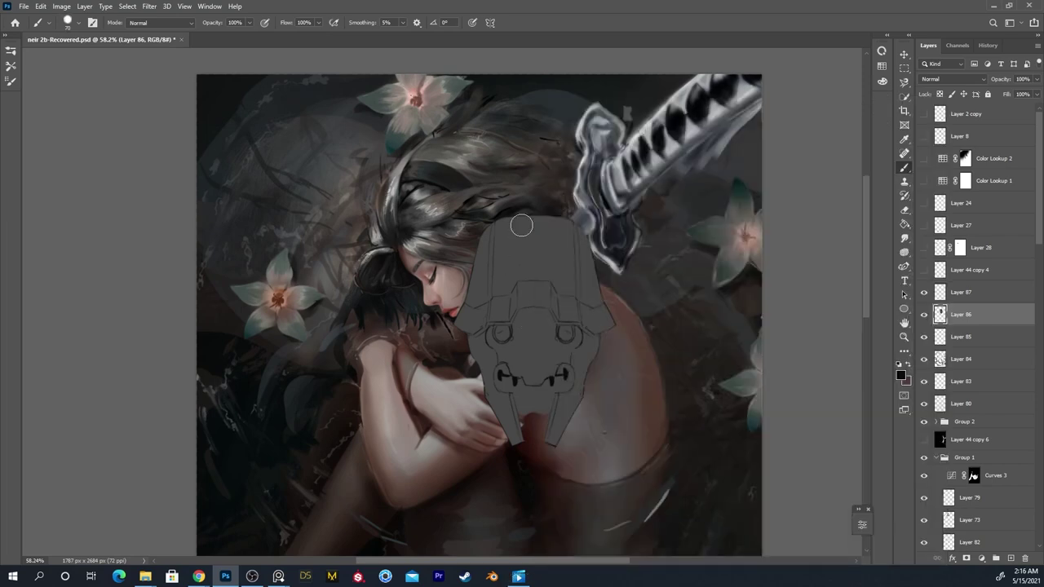
alt+click(578, 232)
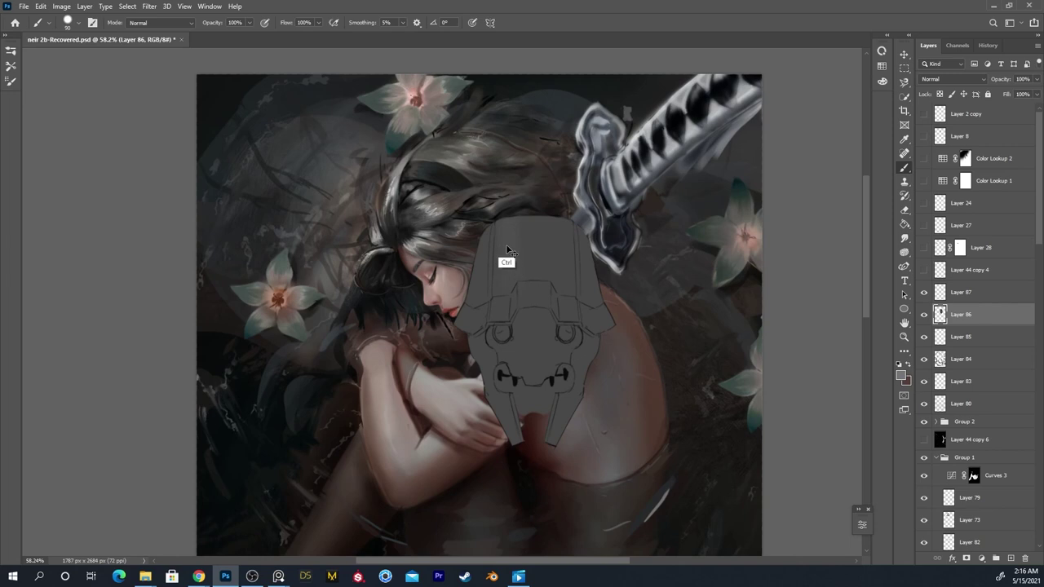
key(slash)
drag(509, 209, 508, 229)
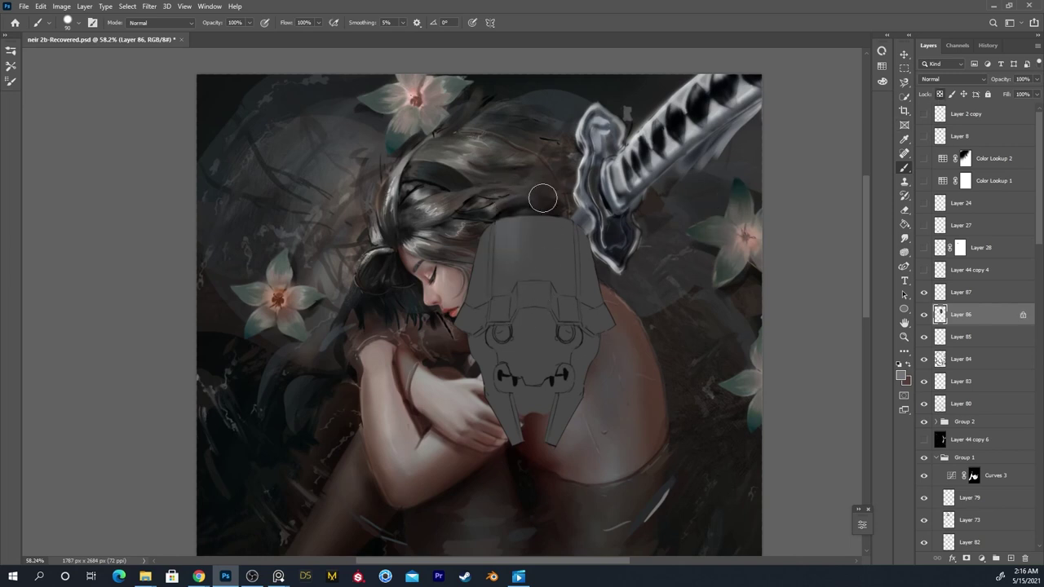
Blend soft lighter grey shading over the helmet's top on Layer 86 with the bigbigsoft brush at 200 to 300 px
right_click(543, 236)
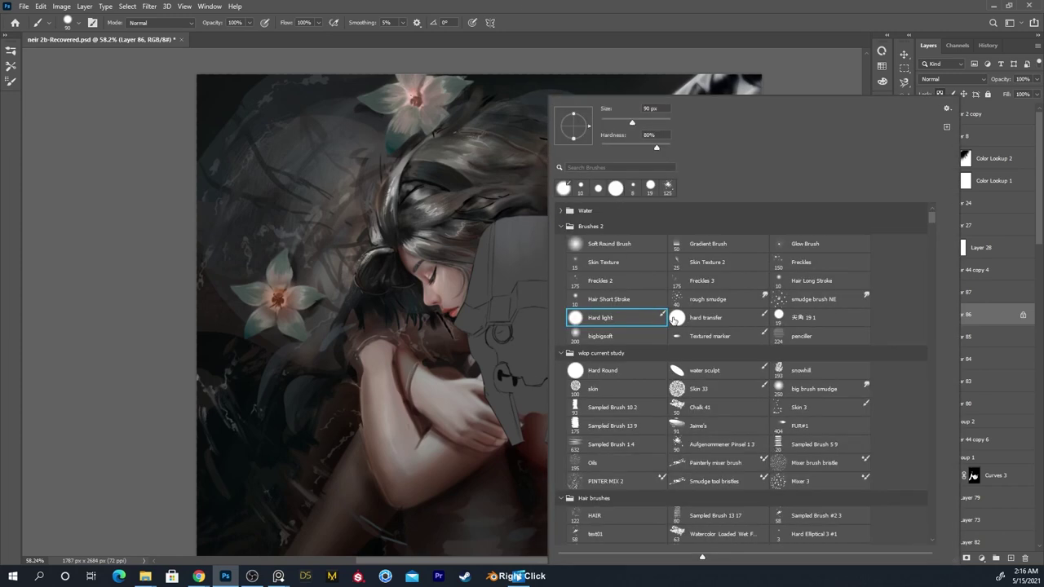
click(603, 336)
key(Return)
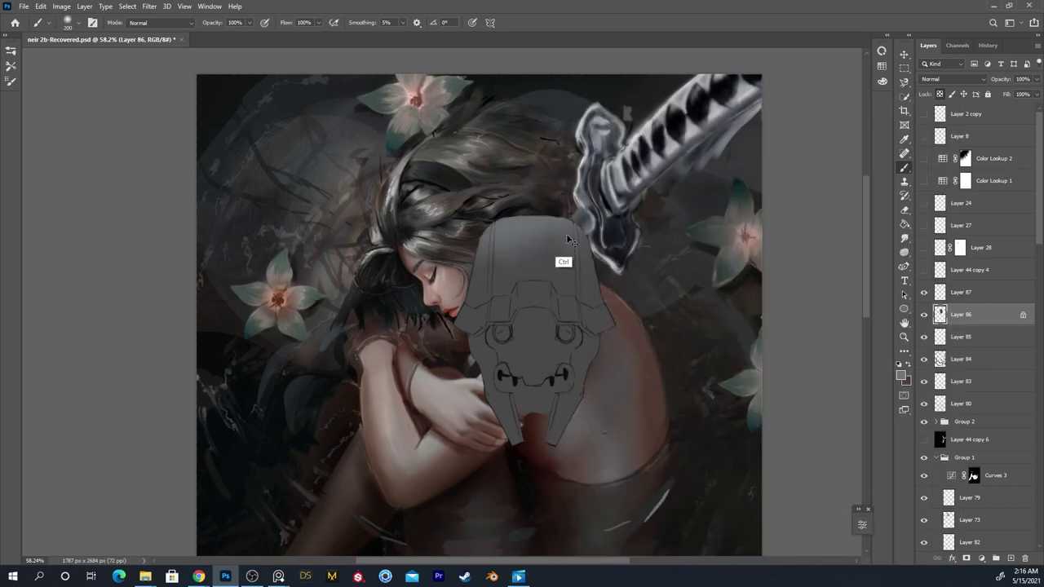
key(bracketright)
key(bracketright)
key(bracketright)
key(bracketleft)
key(bracketleft)
key(bracketleft)
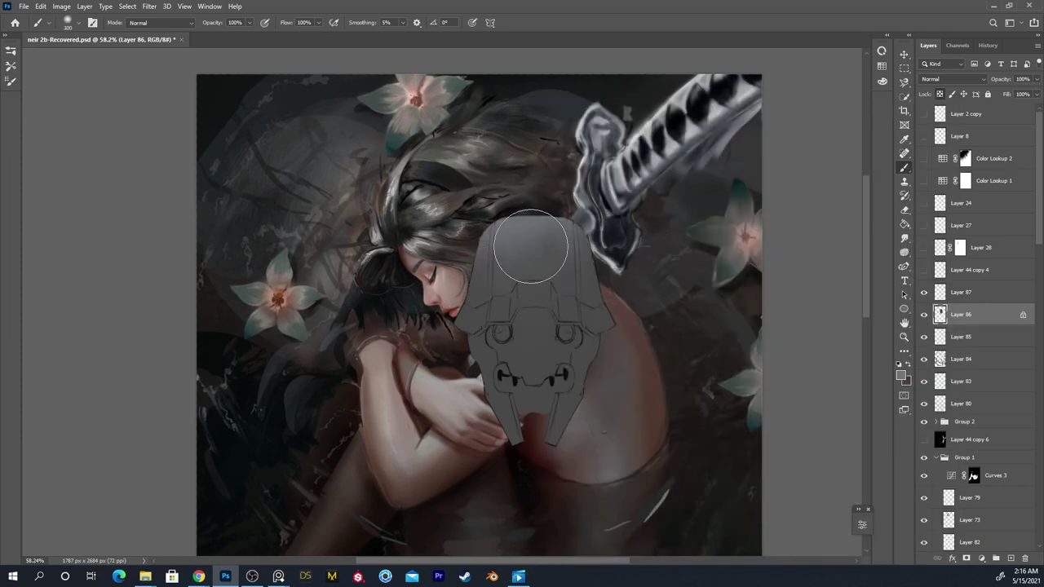
key(e)
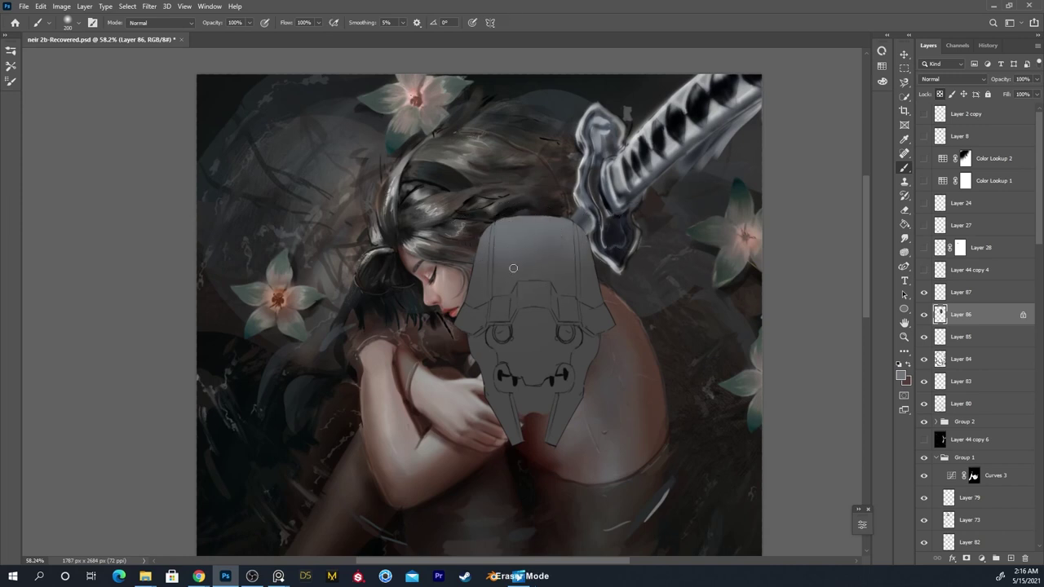
Paint light grey highlights along the helmet's two vertical seams at 10 px and on the panel above the left eye at 40 px
right_click(563, 215)
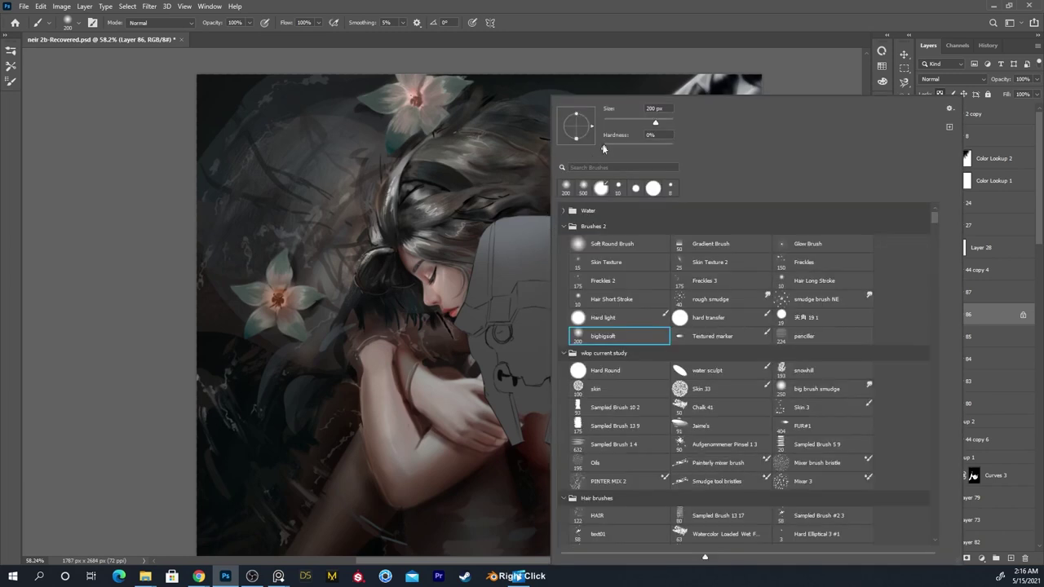
click(658, 49)
key(alt)
click(536, 321)
click(517, 276)
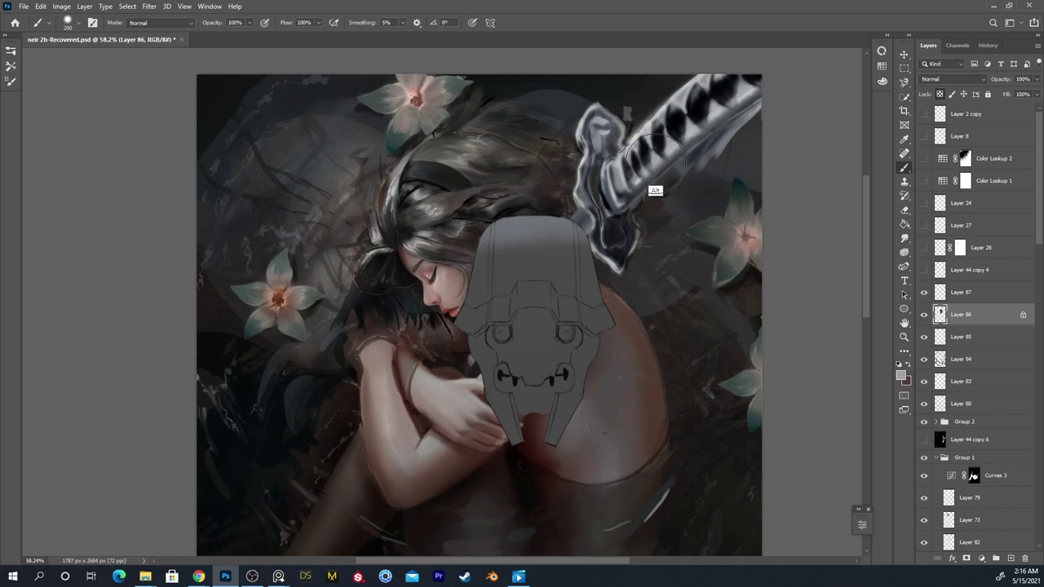
key(bracketleft)
key(bracketleft)
key(bracketleft)
key(bracketleft)
key(bracketleft)
key(bracketleft)
key(bracketleft)
key(bracketleft)
key(bracketleft)
drag(570, 242, 574, 304)
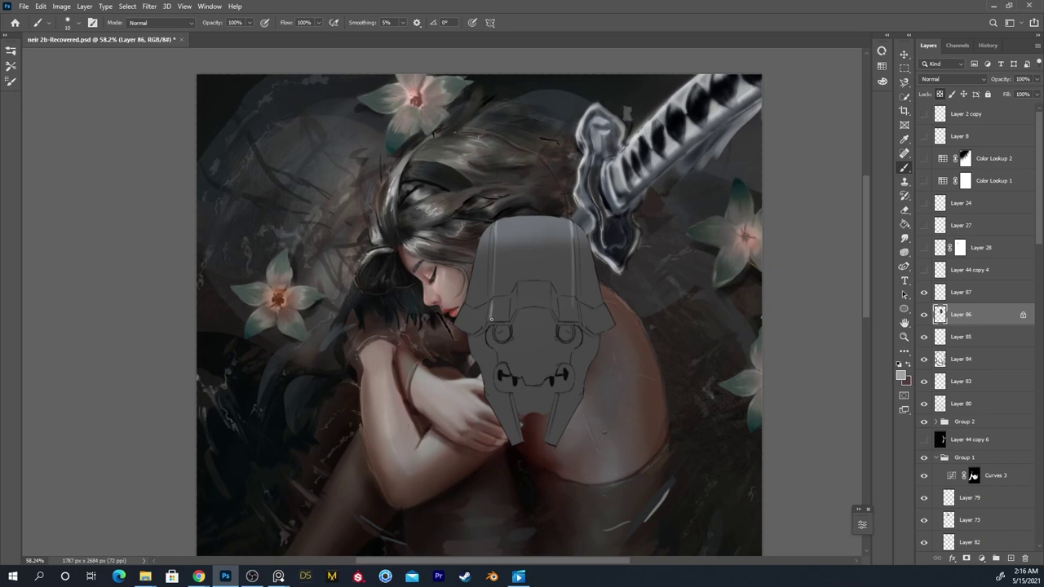
drag(494, 316, 510, 298)
key(x)
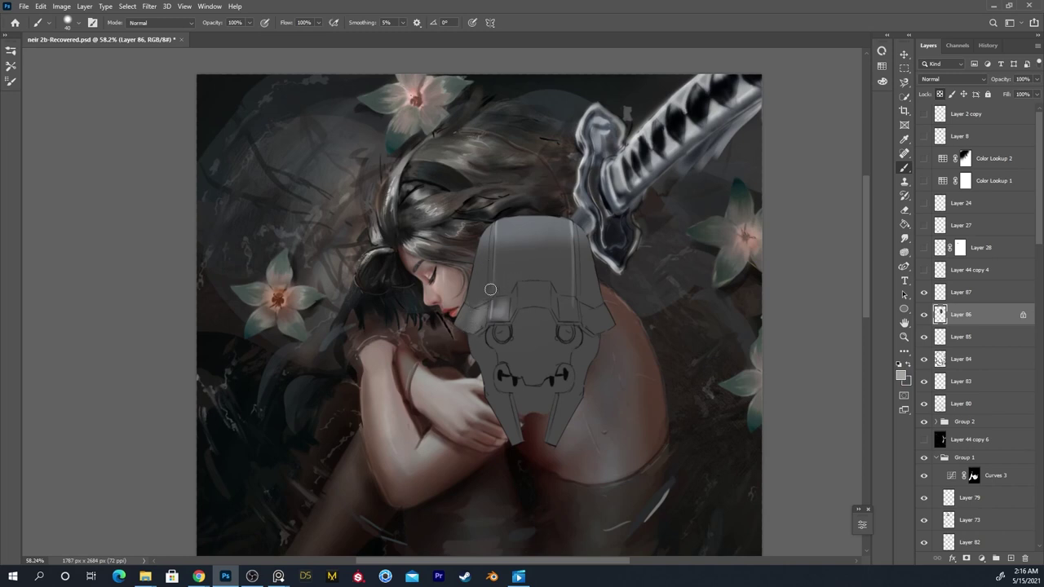
Sample dark tones and paint shadow lines beside the helmet's vertical seams and along the central brow piece's right side at 20 px
alt+click(527, 244)
click(881, 81)
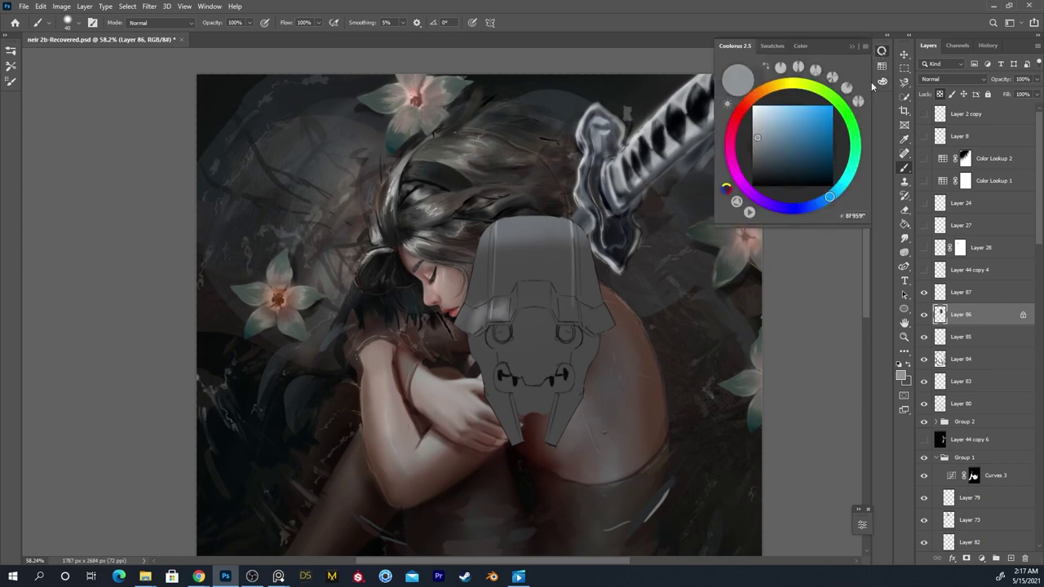
click(763, 135)
alt+click(485, 246)
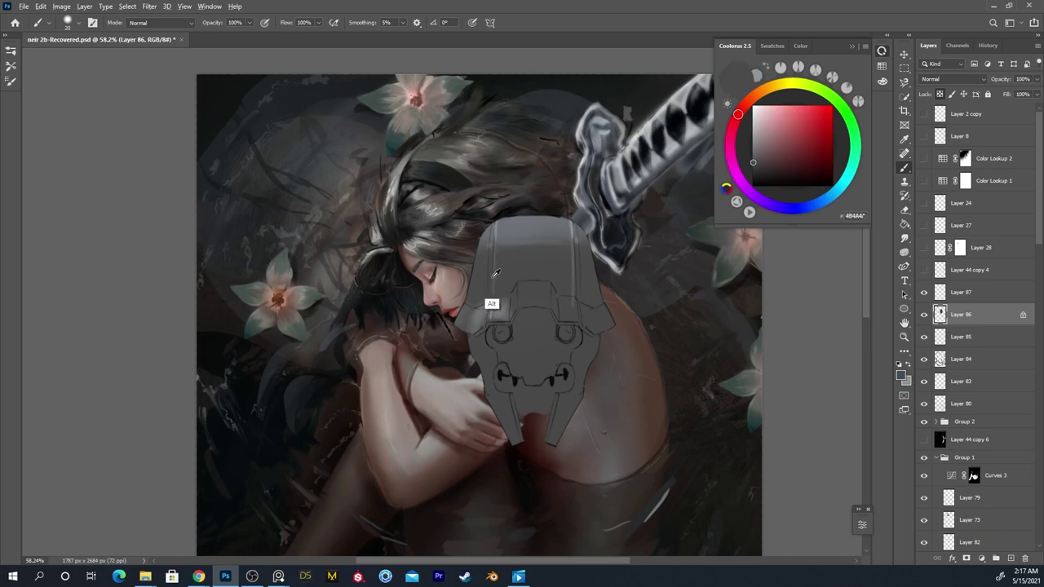
alt+click(509, 374)
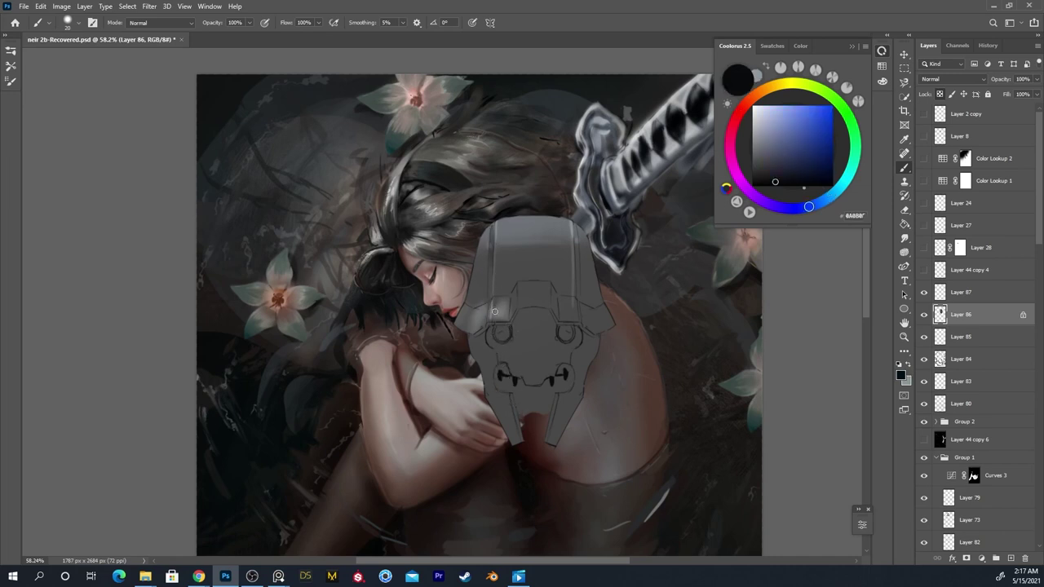
drag(573, 218, 575, 295)
drag(575, 233, 578, 293)
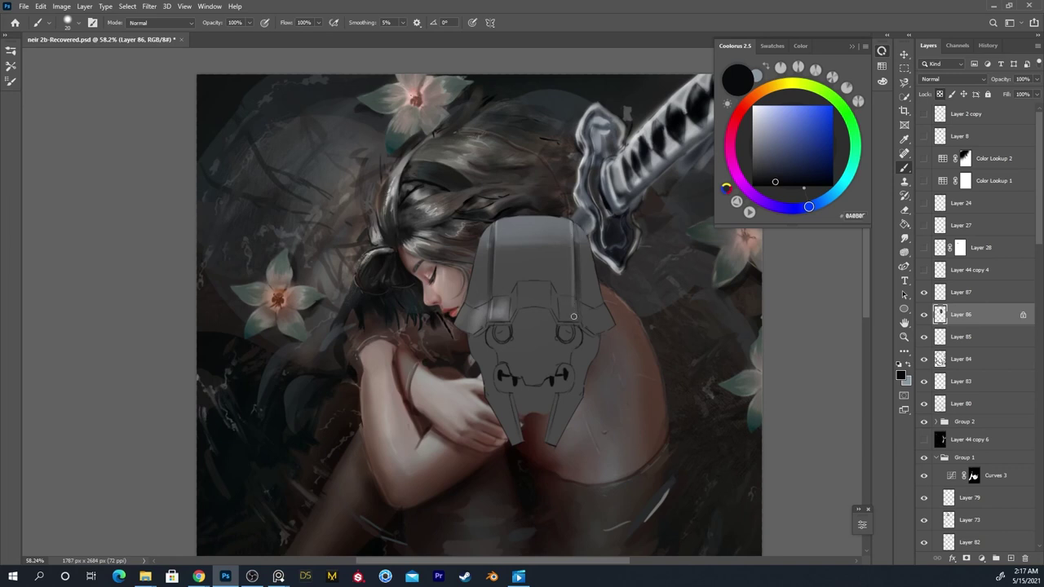
drag(553, 293, 559, 318)
Select the lower face below the helmet's edge roughly with the Magnetic Lasso
key(l)
click(452, 324)
click(468, 339)
click(473, 337)
click(479, 334)
click(491, 327)
mouse_move(517, 330)
mouse_down()
mouse_move(550, 313)
mouse_move(568, 335)
mouse_move(598, 344)
mouse_move(617, 326)
mouse_move(593, 395)
mouse_up()
double_click(587, 399)
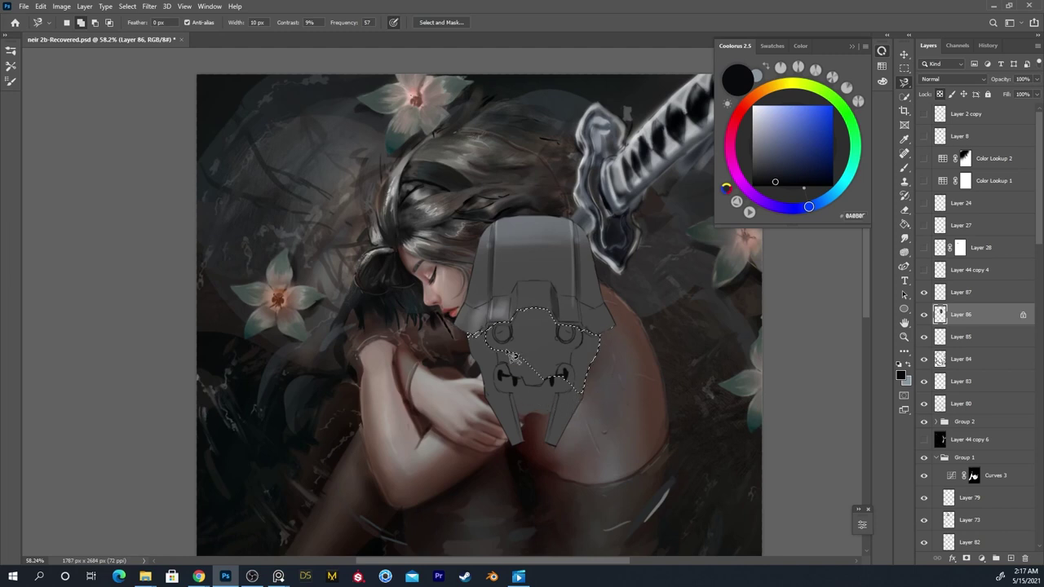
Correct the lower-face selection with the Lasso, adding the left cheek and chin and cleaning up the brow edge
scroll(512, 357, up, 4)
key(shift+l)
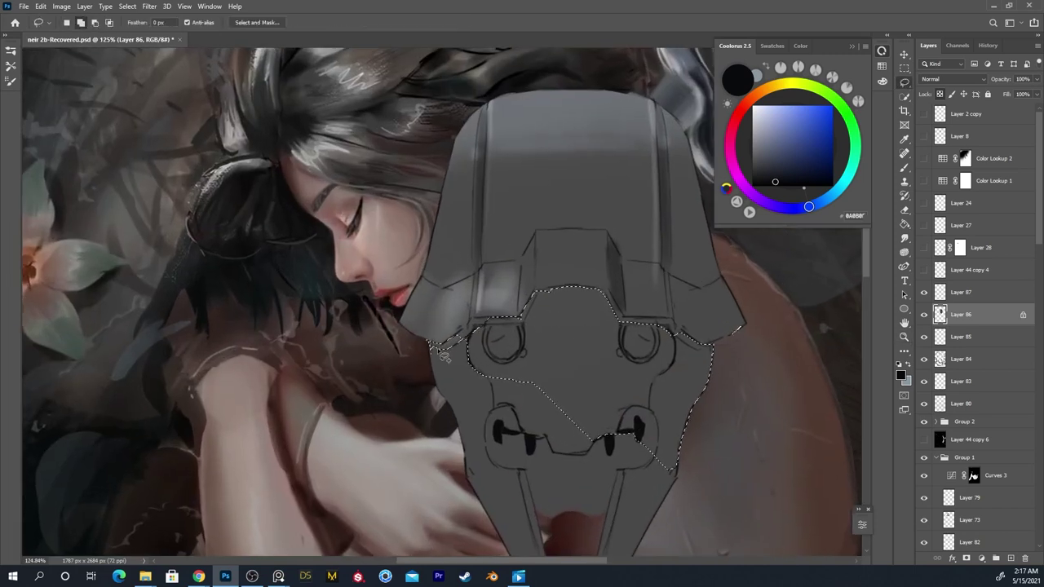
mouse_move(438, 347)
mouse_down()
mouse_move(441, 394)
mouse_move(505, 342)
mouse_up()
key(alt)
drag(718, 355, 721, 350)
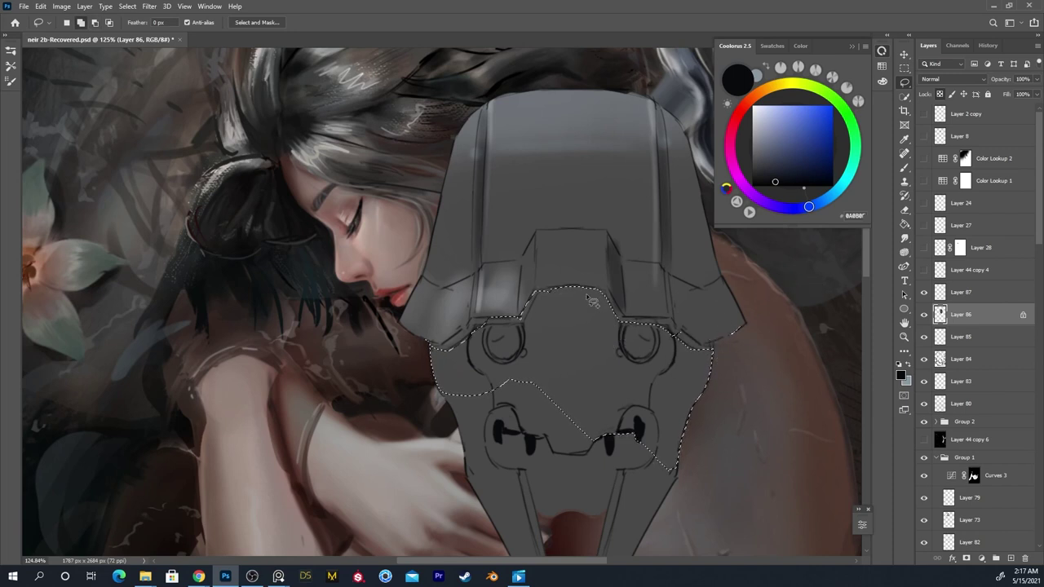
key(alt)
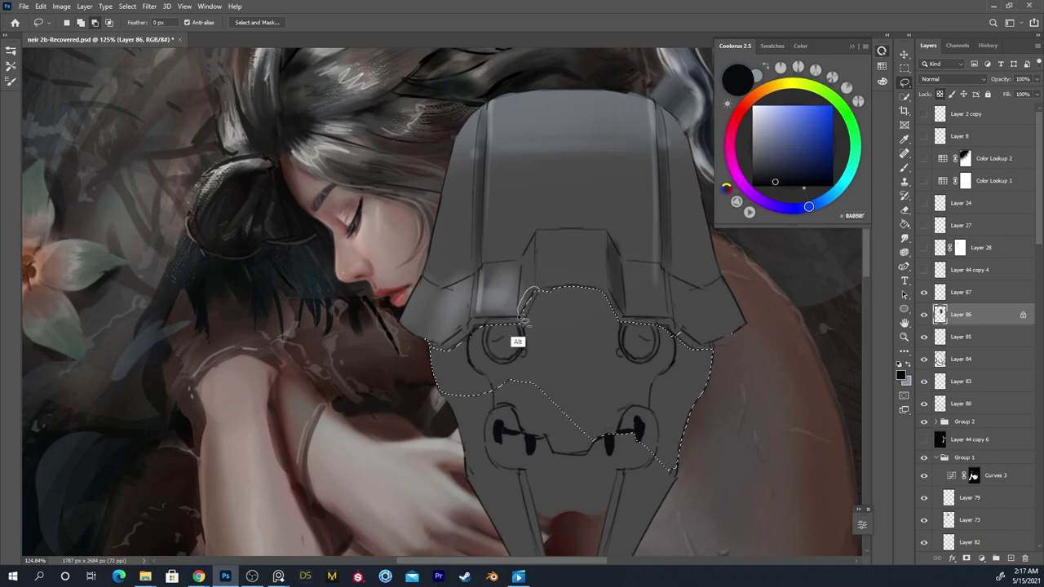
mouse_move(545, 284)
mouse_down()
mouse_move(550, 300)
mouse_move(563, 286)
mouse_up()
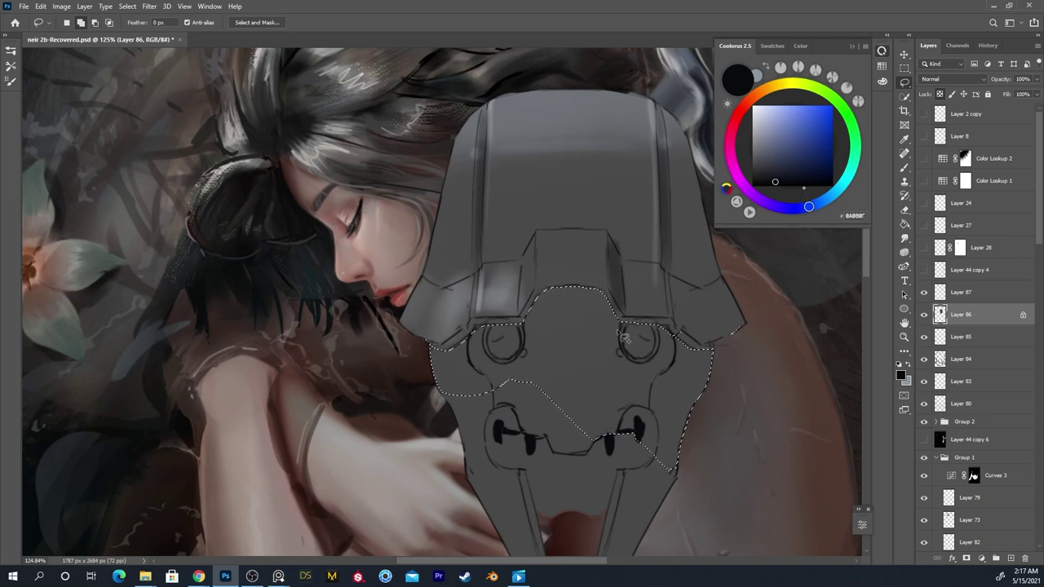
drag(462, 463, 635, 447)
Paint near-black shading under the brow and on the outer cheeks inside the selection with the soft brush at 175 px
key(b)
key(])
key(])
key(])
key(])
key(])
key(])
key(])
key(])
key(])
key(])
key(])
key(])
key(])
key(])
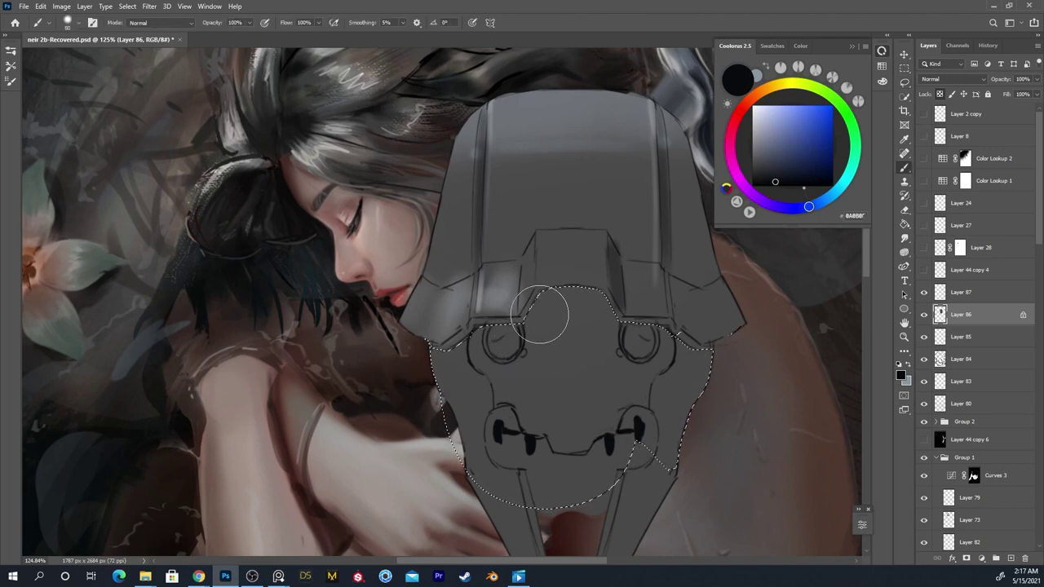
drag(582, 277, 466, 416)
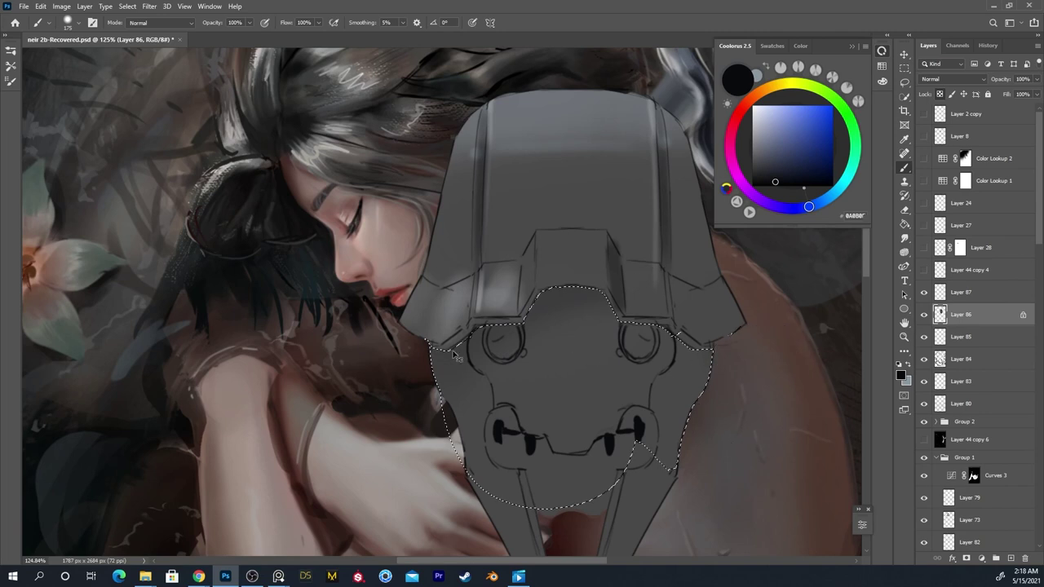
mouse_move(698, 375)
mouse_down()
mouse_move(671, 283)
mouse_move(680, 495)
mouse_move(422, 397)
mouse_move(768, 364)
mouse_move(696, 387)
mouse_move(415, 395)
mouse_move(762, 396)
mouse_up()
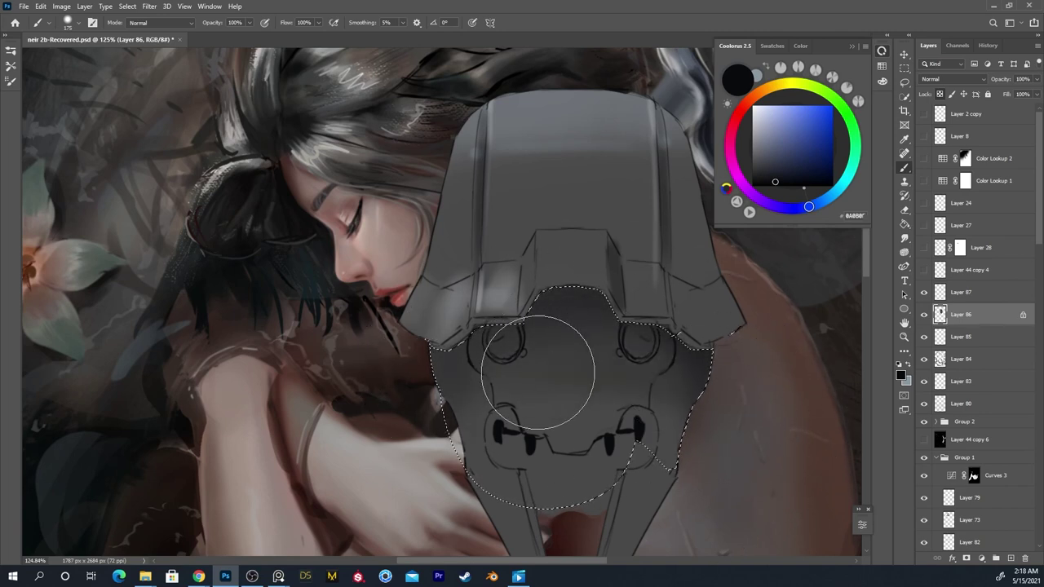
Darken the selected lower face more broadly with the soft brush at 400 px
key(bracketright)
key(bracketright)
key(bracketright)
key(bracketright)
scroll(617, 361, down, 5)
mouse_move(620, 343)
mouse_down()
mouse_move(669, 375)
mouse_move(636, 394)
mouse_move(571, 364)
mouse_move(628, 356)
mouse_up()
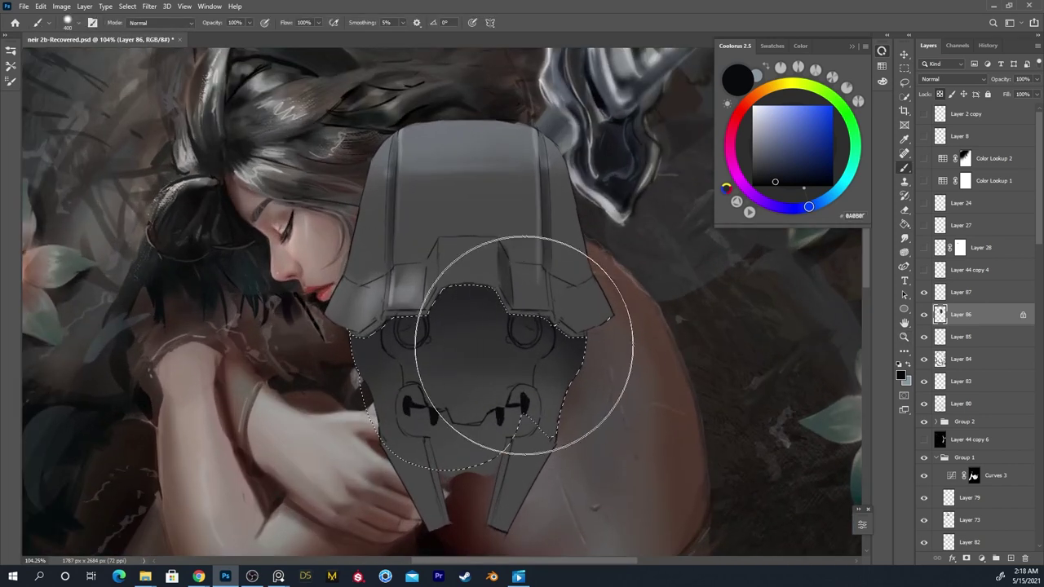
Shade around the mouth sockets at 25 px and add the missing right chin area to the selection with the Lasso
key(bracketleft)
key(bracketleft)
key(bracketleft)
key(bracketleft)
key(bracketleft)
key(bracketleft)
key(bracketleft)
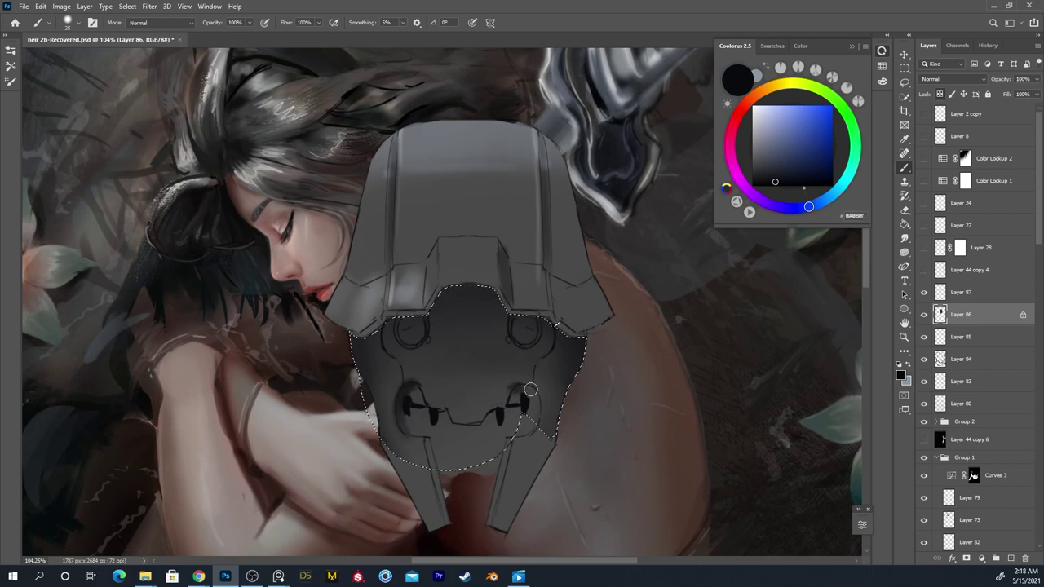
key(l)
drag(522, 417, 520, 487)
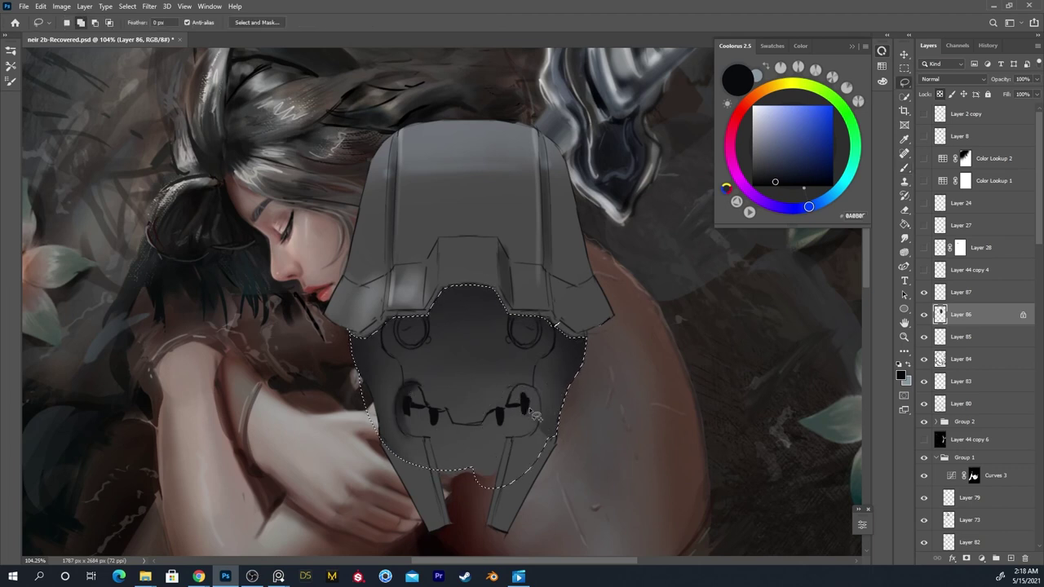
Deepen the shading around the eyes and right mouth socket, and paint the round eyes with a sampled light grey at 25 px
key(b)
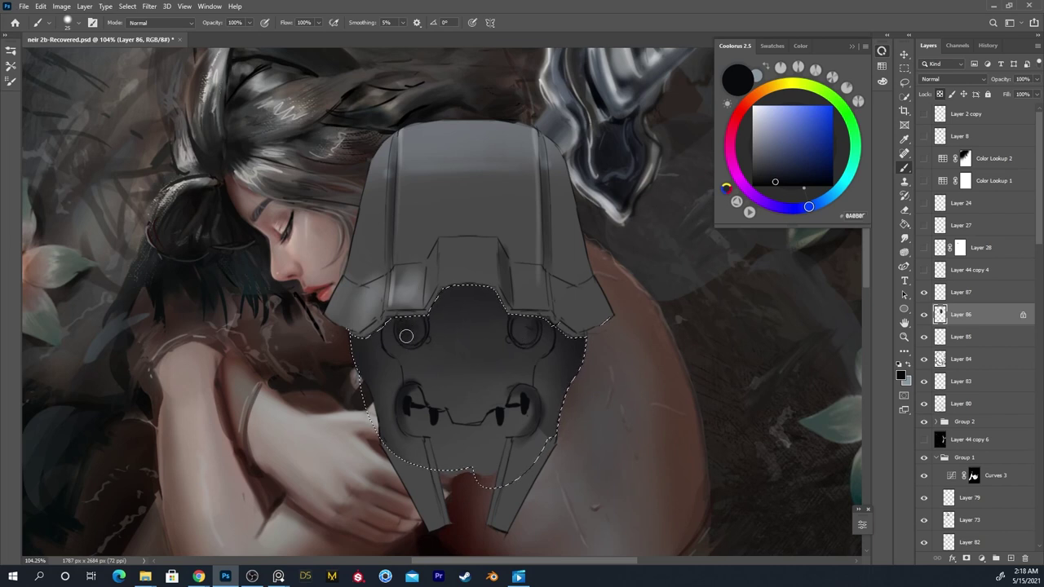
alt+click(411, 296)
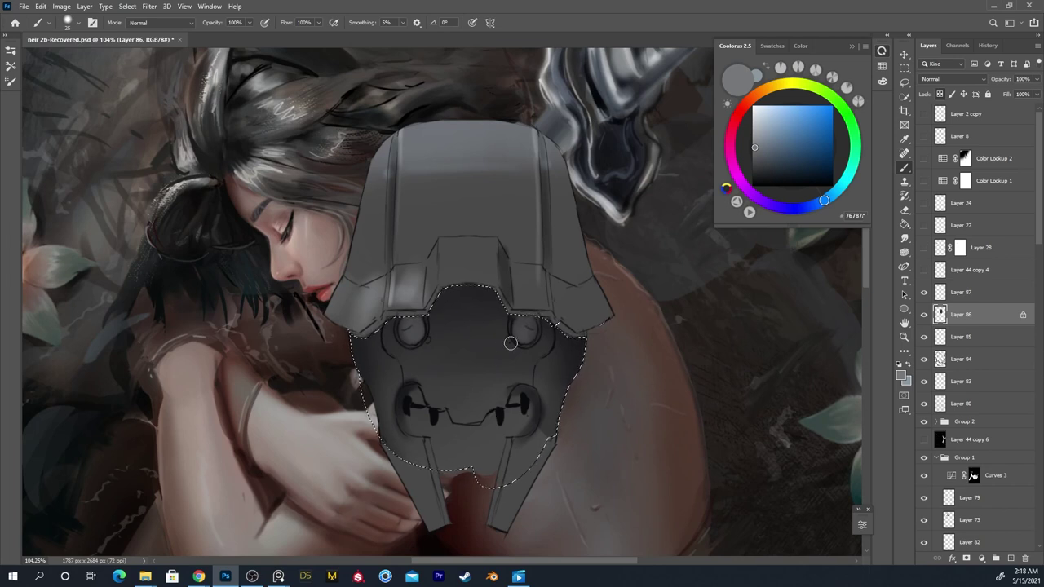
alt+click(482, 318)
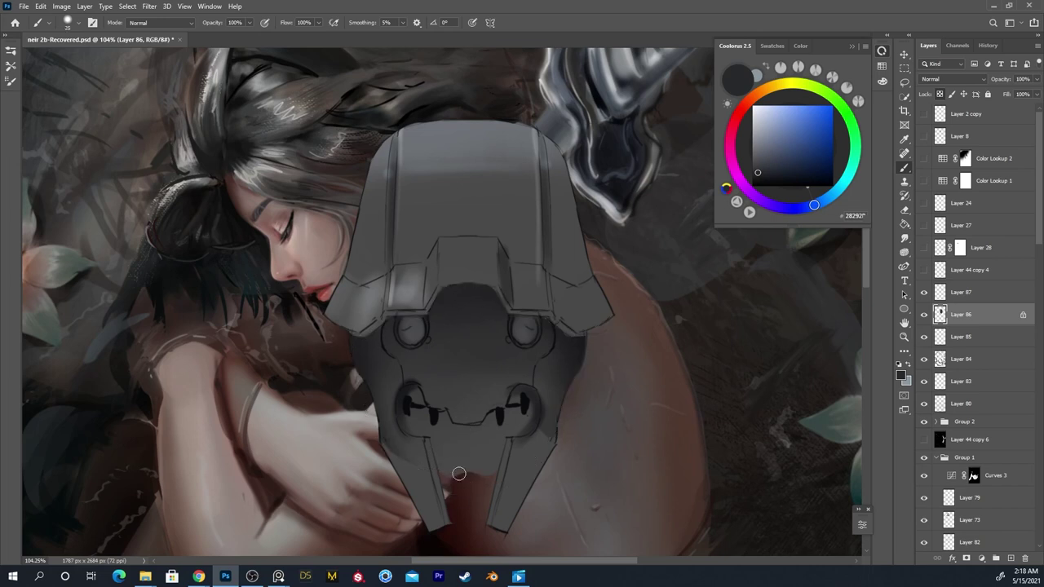
Add both jaw prongs to the selection by looping around them with the Lasso
drag(482, 481, 503, 408)
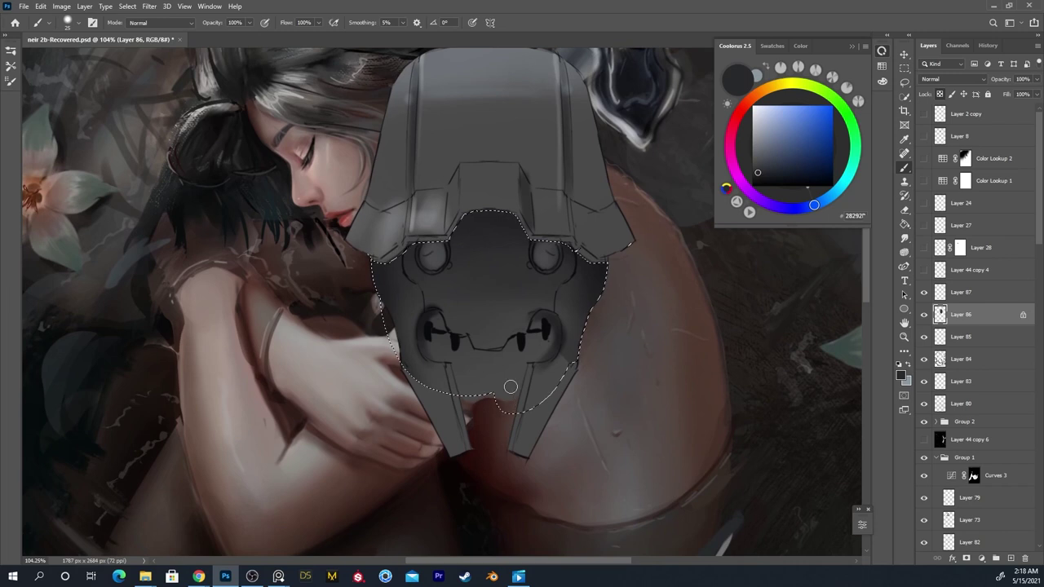
key(l)
mouse_move(600, 339)
mouse_down()
mouse_move(522, 499)
mouse_move(394, 352)
mouse_up()
key(b)
Shade the jaw prongs with sampled dark greys and paint sampled light grey highlights along their inner edges
alt+click(417, 375)
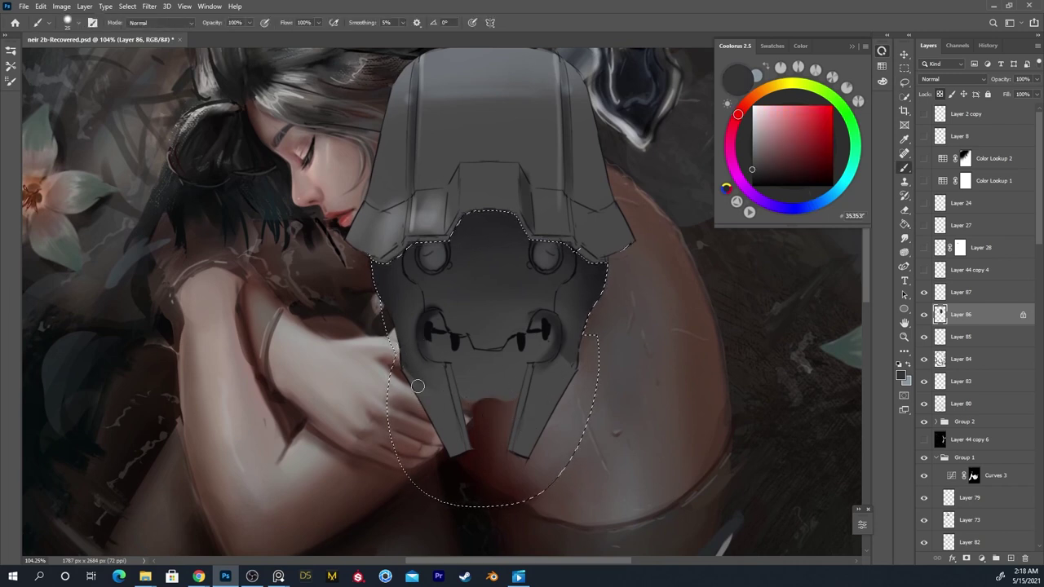
alt+click(445, 412)
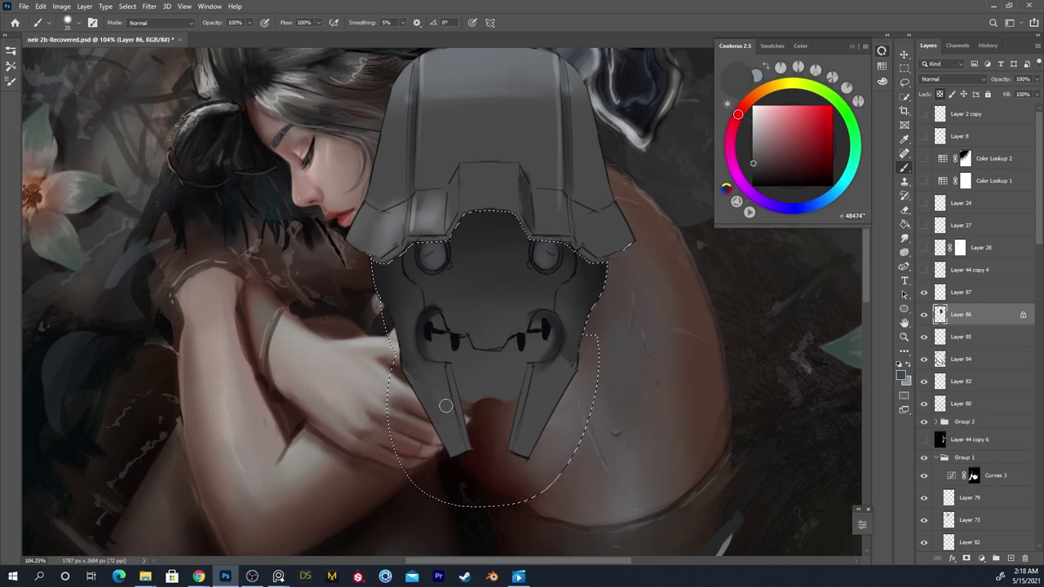
alt+click(570, 354)
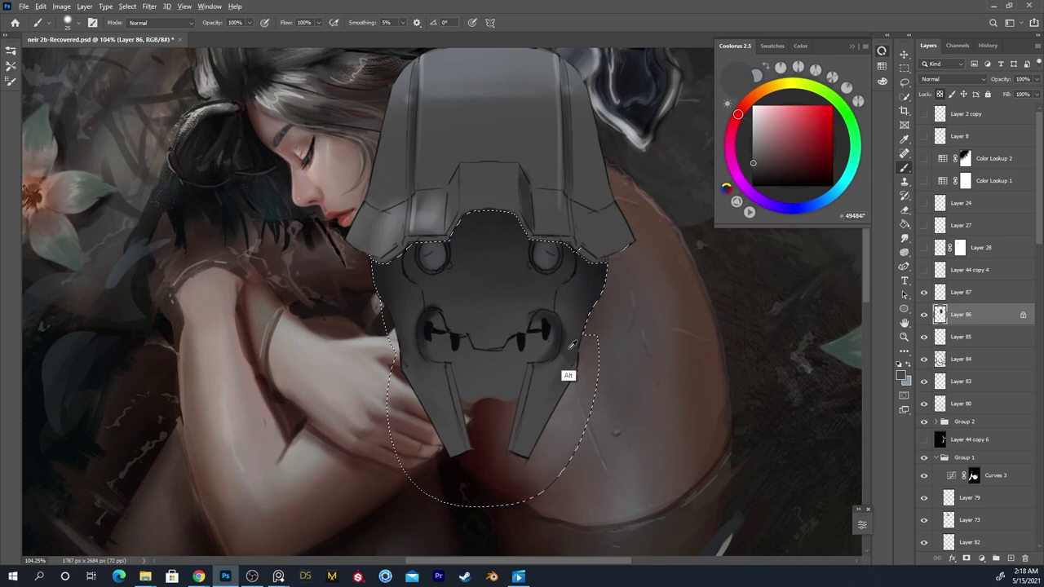
alt+click(530, 410)
alt+click(547, 251)
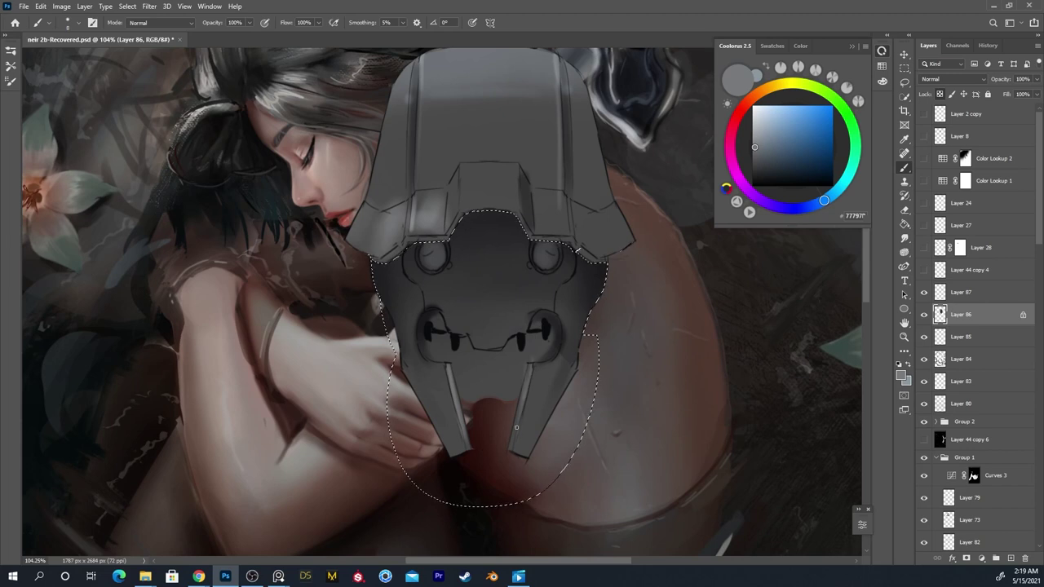
Refine the joint in the right mouth socket with sampled grey and near-black using a small brush
alt+click(539, 357)
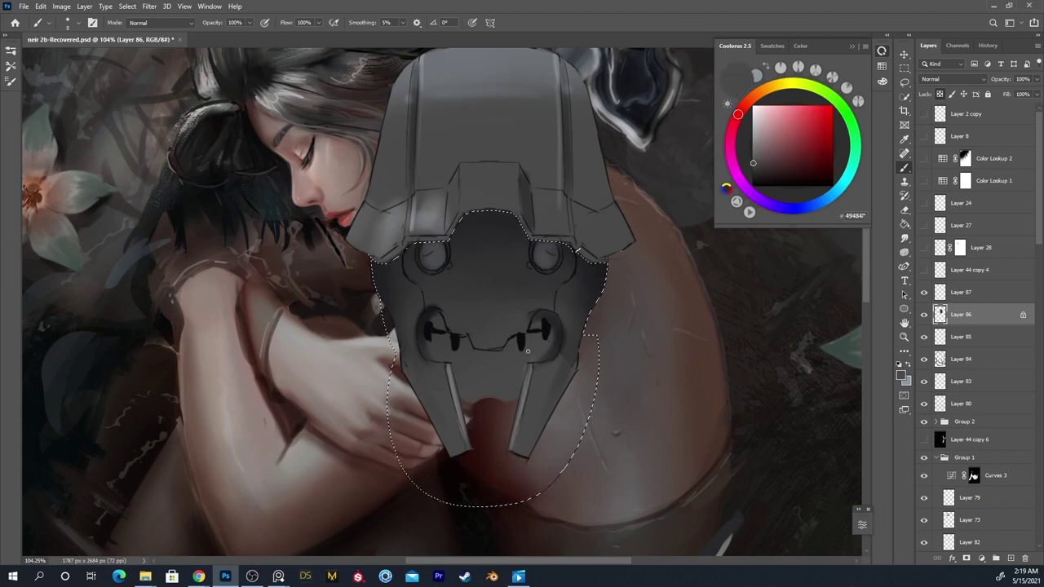
alt+click(543, 318)
alt+click(544, 327)
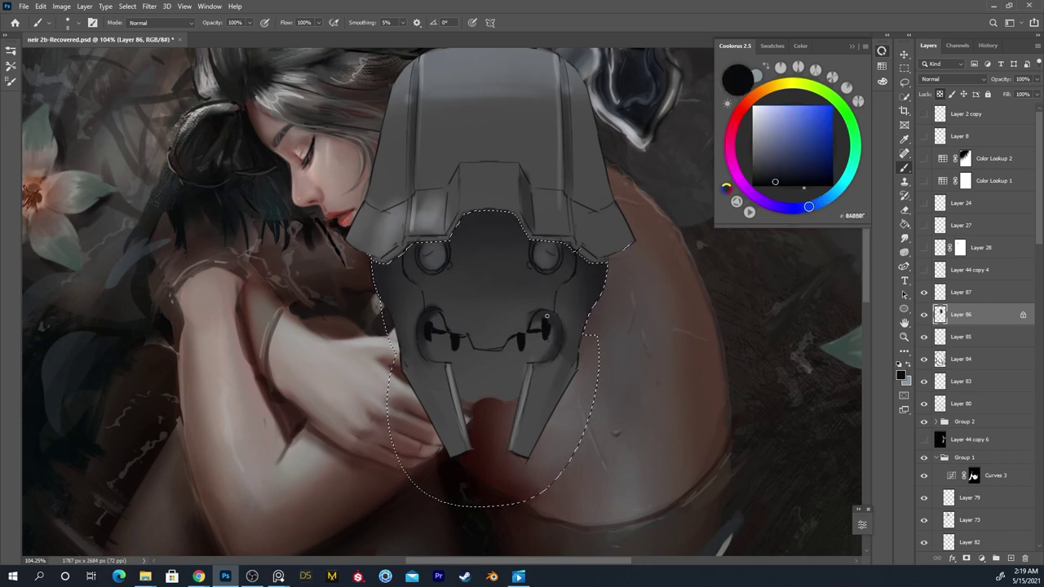
Paint fine dark and light edges along the curved side ridges below the upper round sockets, using tones sampled from the artwork
alt+click(525, 320)
alt+click(410, 315)
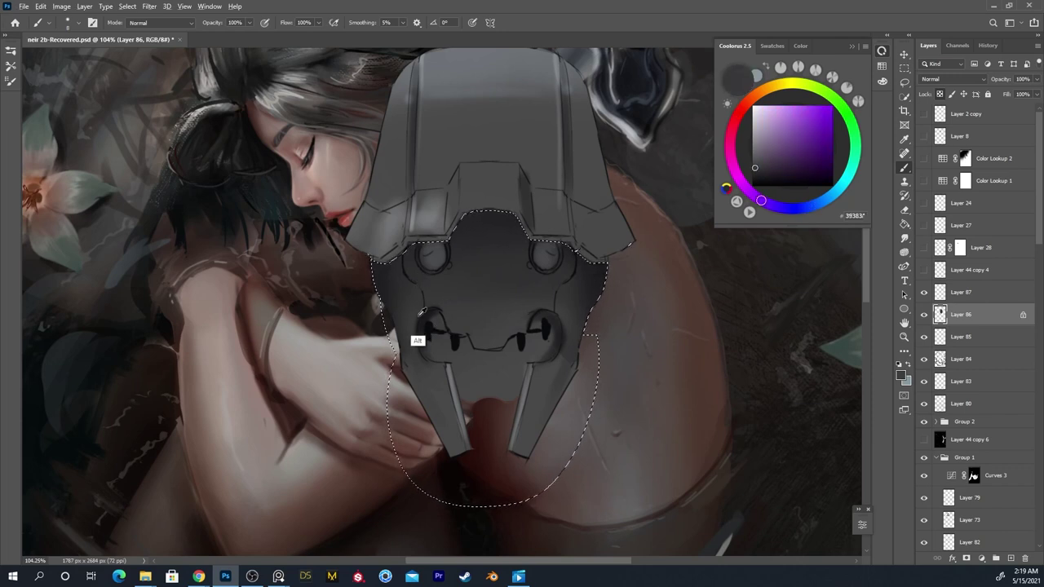
alt+click(431, 335)
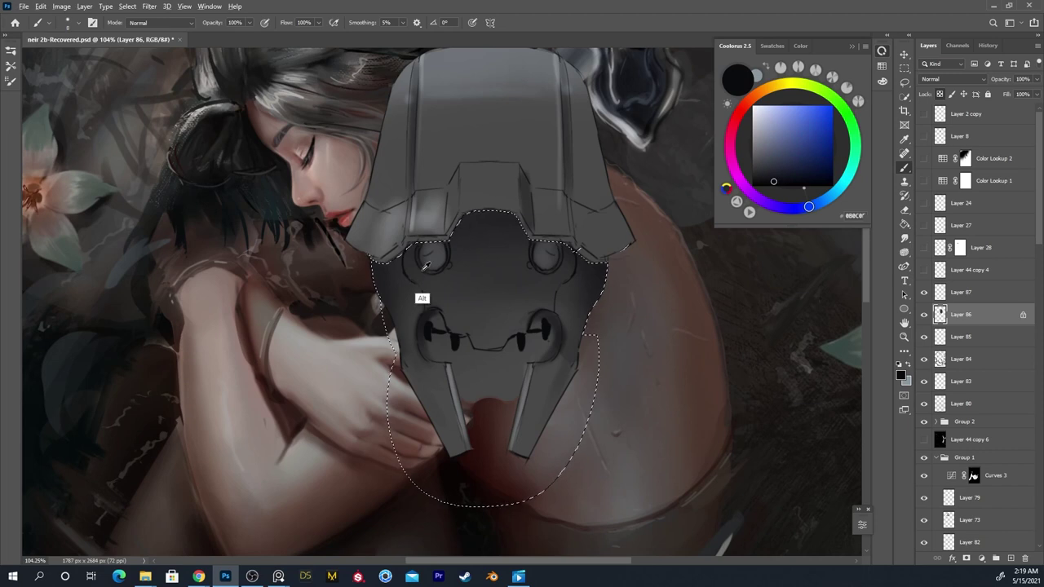
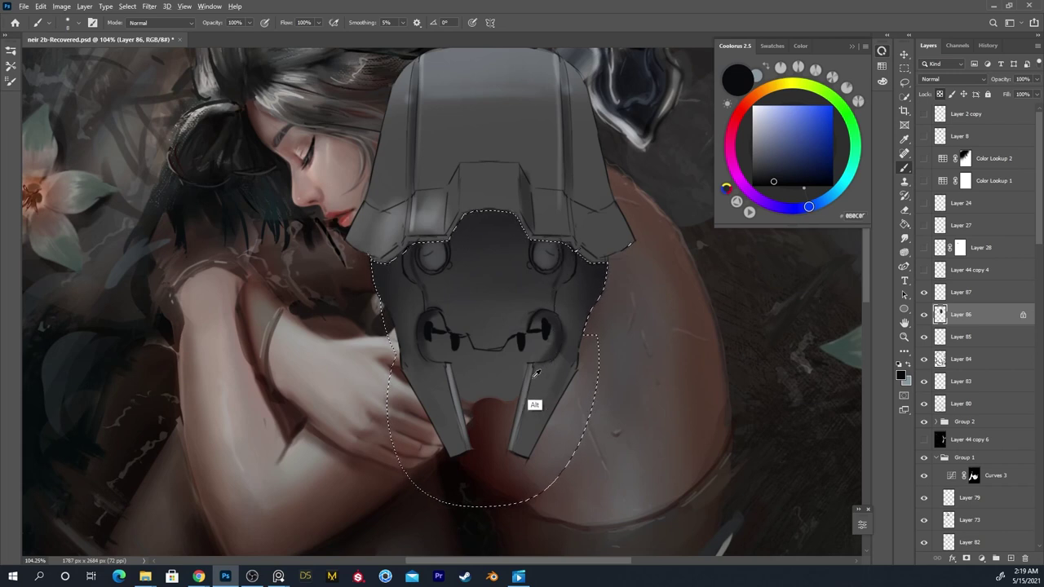
alt+click(459, 388)
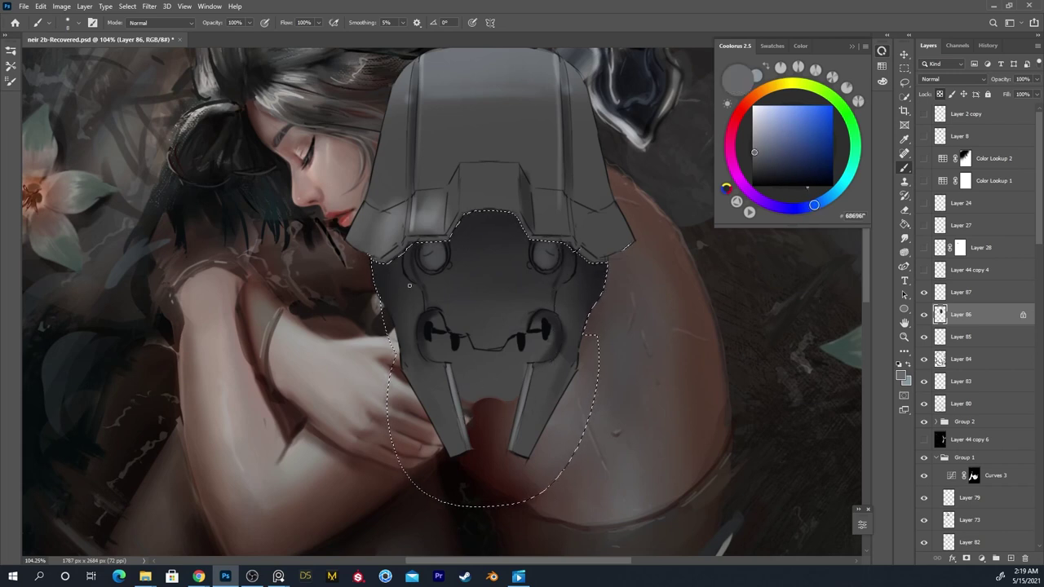
alt+click(551, 327)
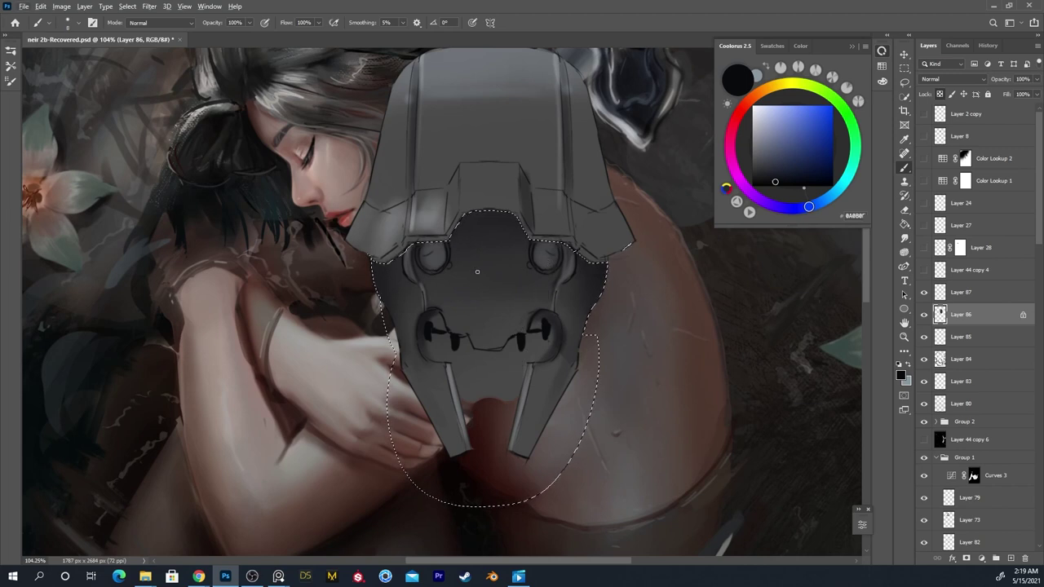
Shade the selected central panel with a 100 px brush, using near-black and greys sampled around the arch
key(])
key(])
key(])
key(])
key(])
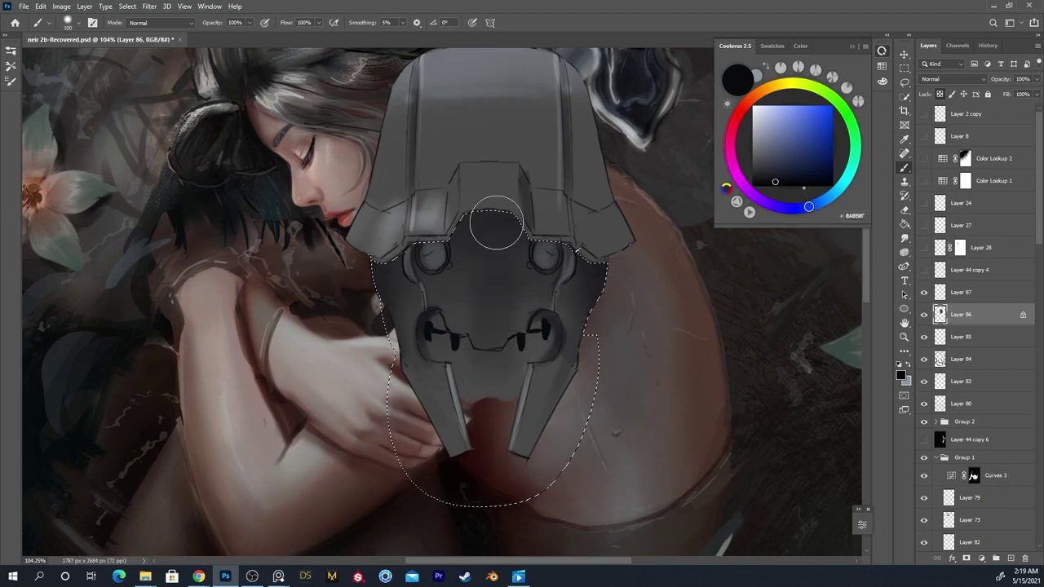
key(x)
alt+click(490, 191)
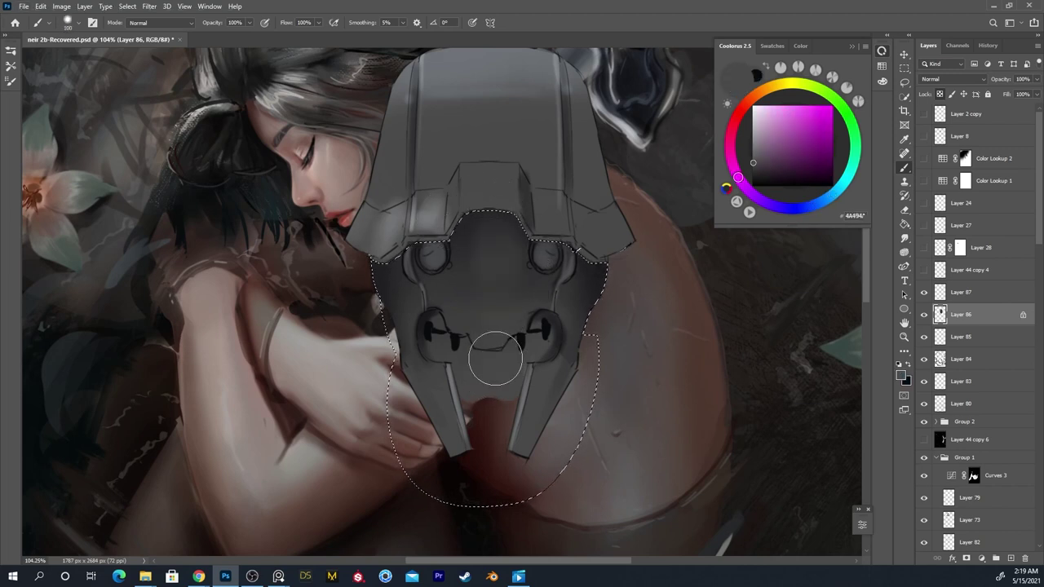
alt+click(481, 212)
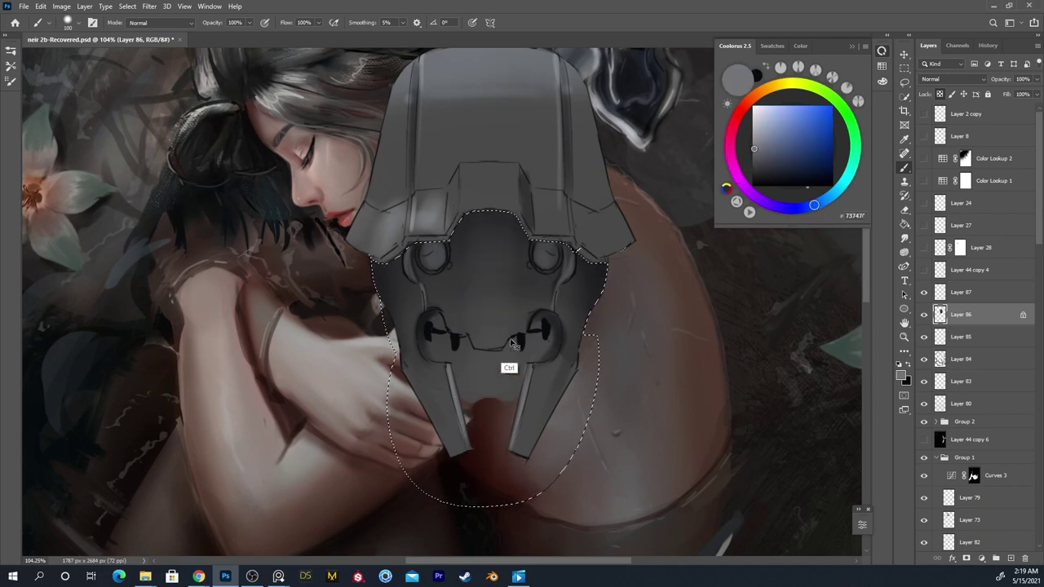
Soften the brush hardness, enlarge it to 200 px and blend a lighter grey glow into the central panel
right_click(527, 298)
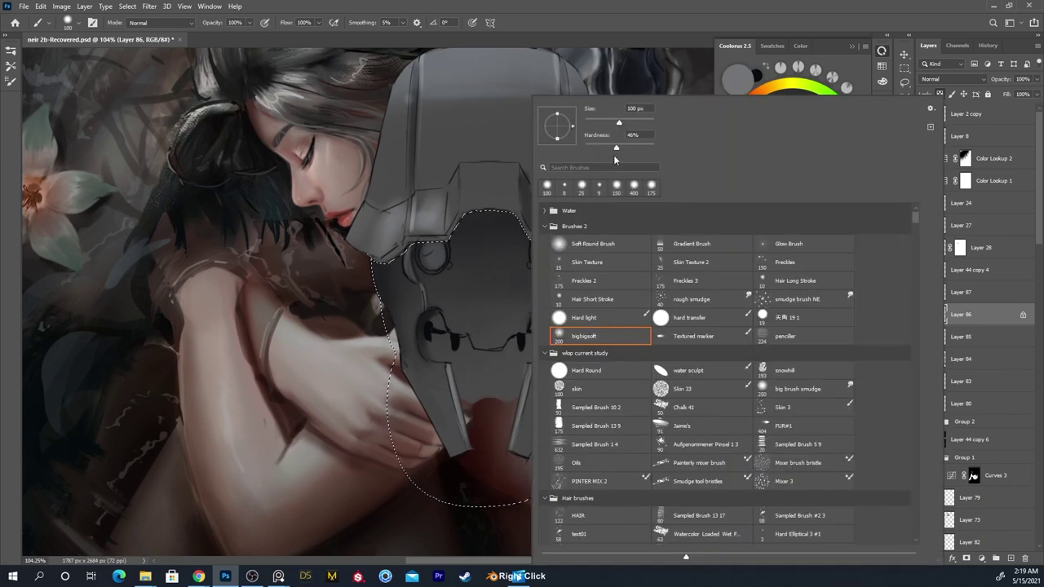
drag(616, 148, 585, 148)
click(485, 427)
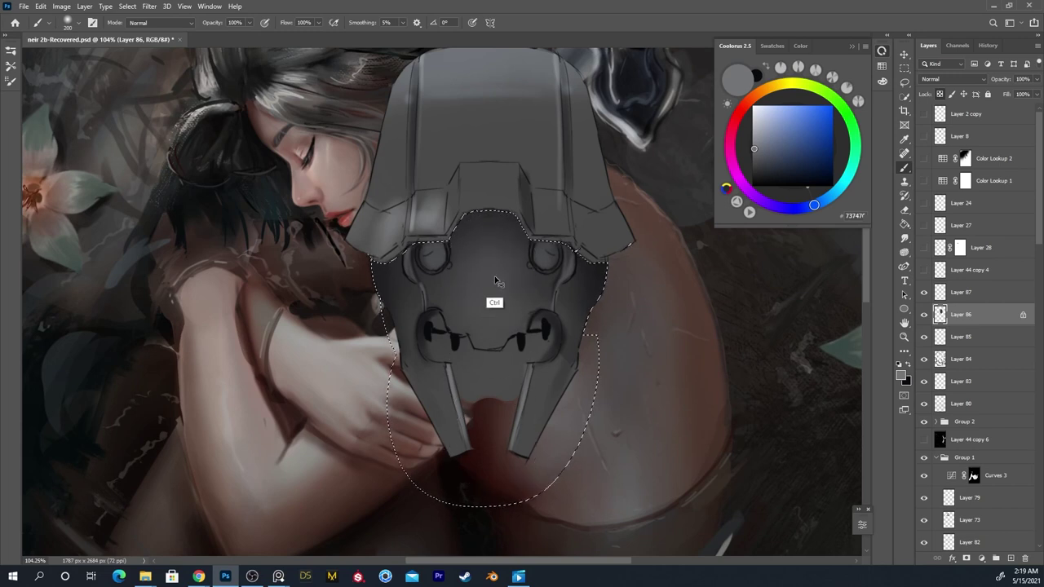
right_click(490, 331)
right_click(490, 346)
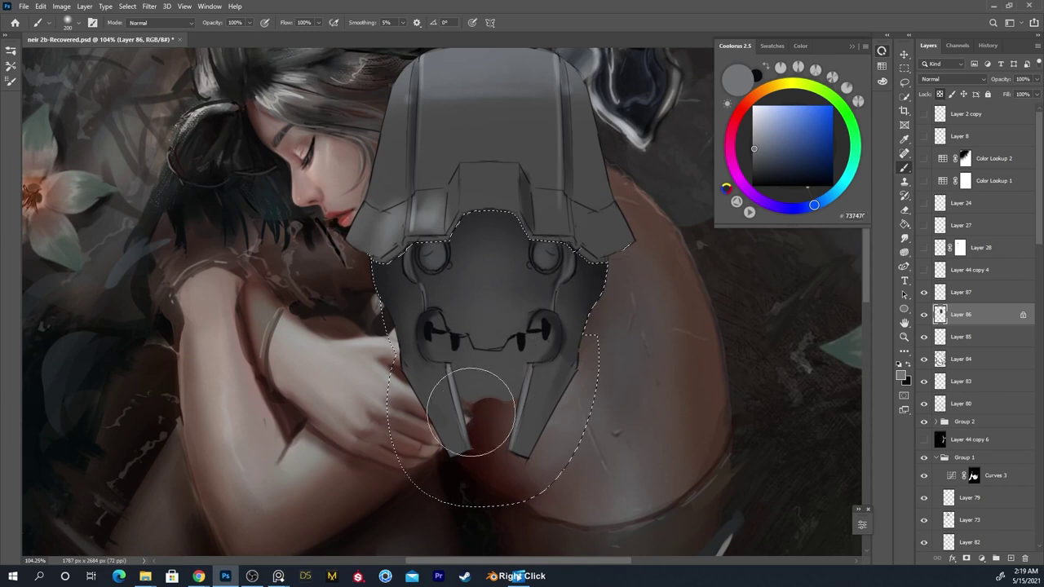
Darken the outer edge of the lower right prong with sampled near-black and a 100 px brush
alt+click(440, 330)
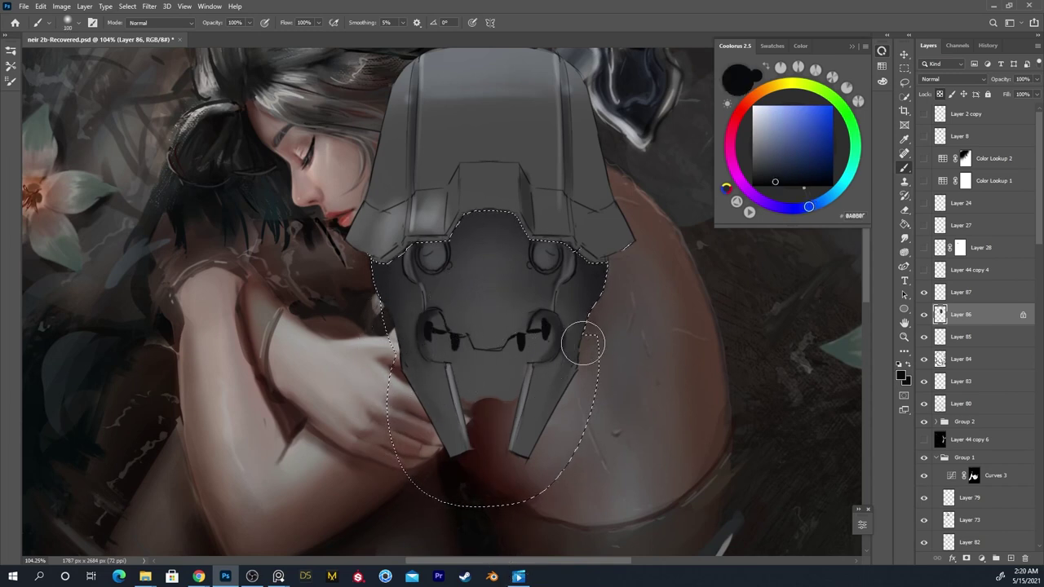
drag(583, 343, 522, 456)
drag(560, 410, 517, 457)
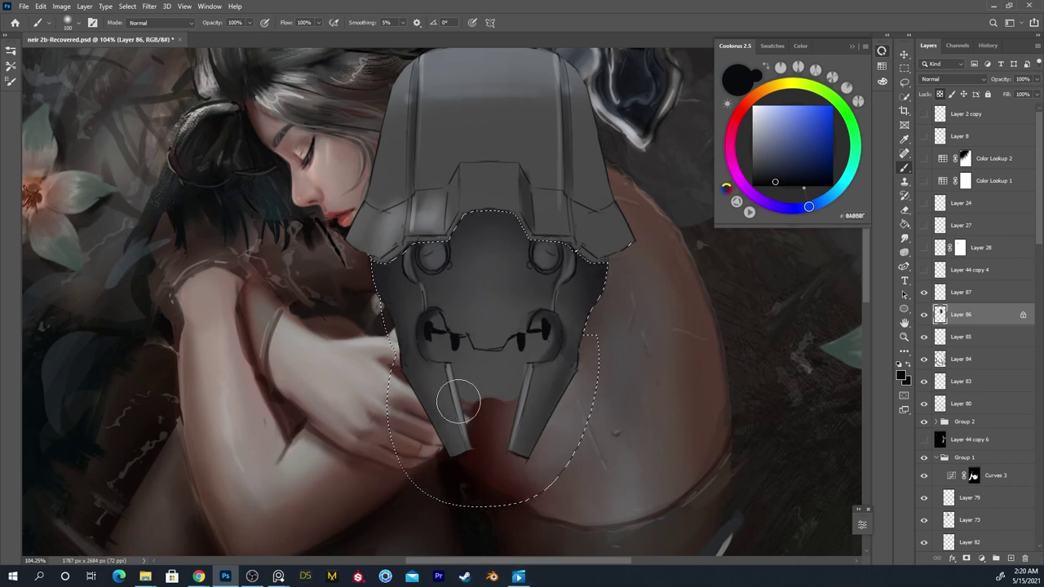
Deselect the area and shade the upper shell and its right flap in near-black with an 80 px brush
key(ctrl+d)
key(bracketleft)
key(bracketleft)
key(bracketleft)
key(bracketleft)
key(bracketleft)
key(bracketright)
key(bracketright)
key(bracketright)
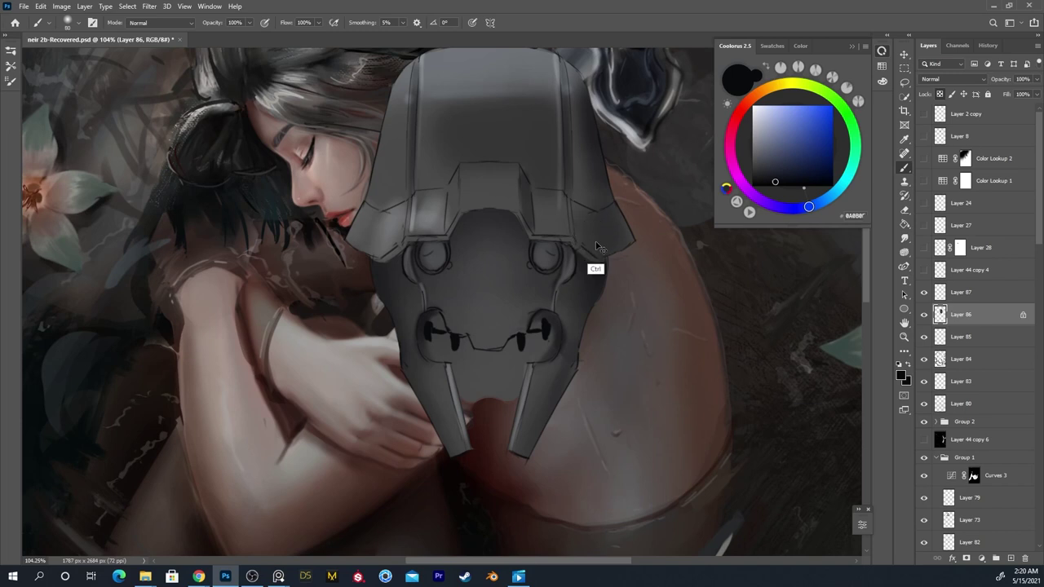
mouse_move(627, 241)
mouse_down()
mouse_move(583, 184)
mouse_move(606, 272)
mouse_up()
Draw a thin dark vertical seam below the left upper socket with a small brush and touch it up in sampled grey
key([)
key([)
key([)
key([)
key([)
key([)
key([)
key([)
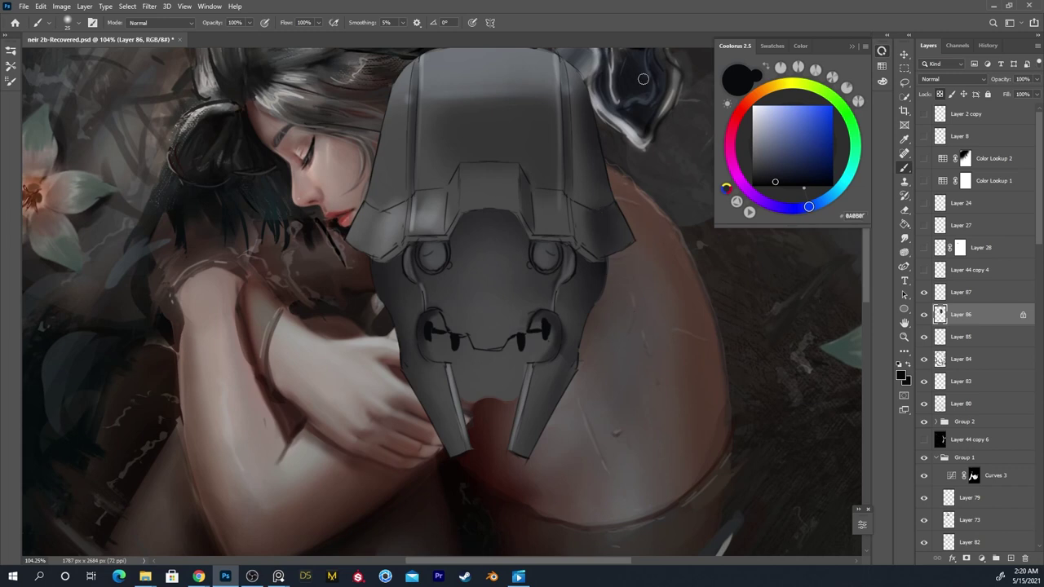
key([)
key([)
key([)
key([)
key(z)
alt+click(434, 269)
key(b)
mouse_move(431, 290)
mouse_down()
mouse_move(419, 281)
mouse_move(448, 260)
mouse_up()
key(z)
key(b)
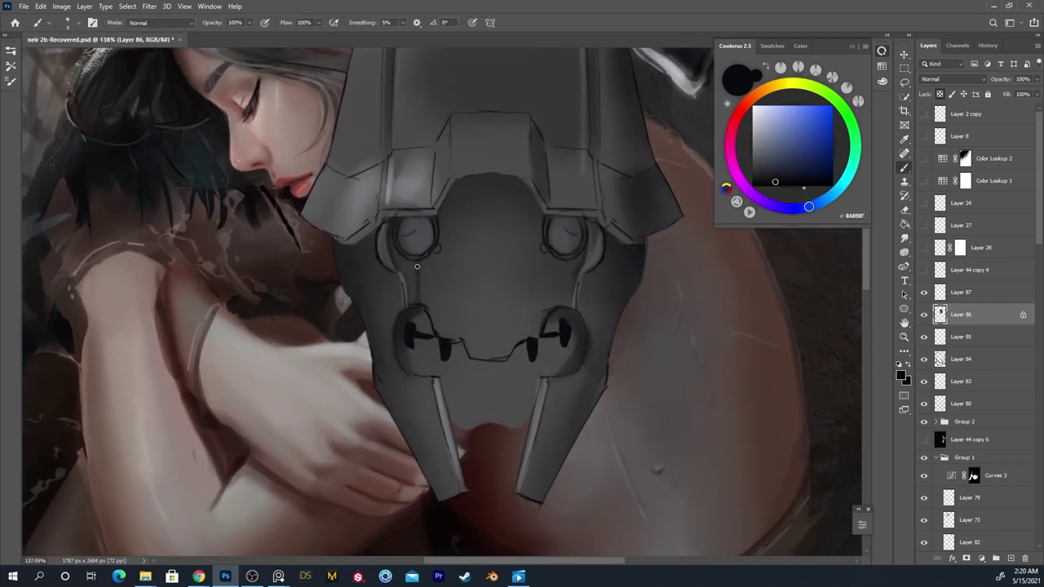
alt+click(416, 265)
key(shift)
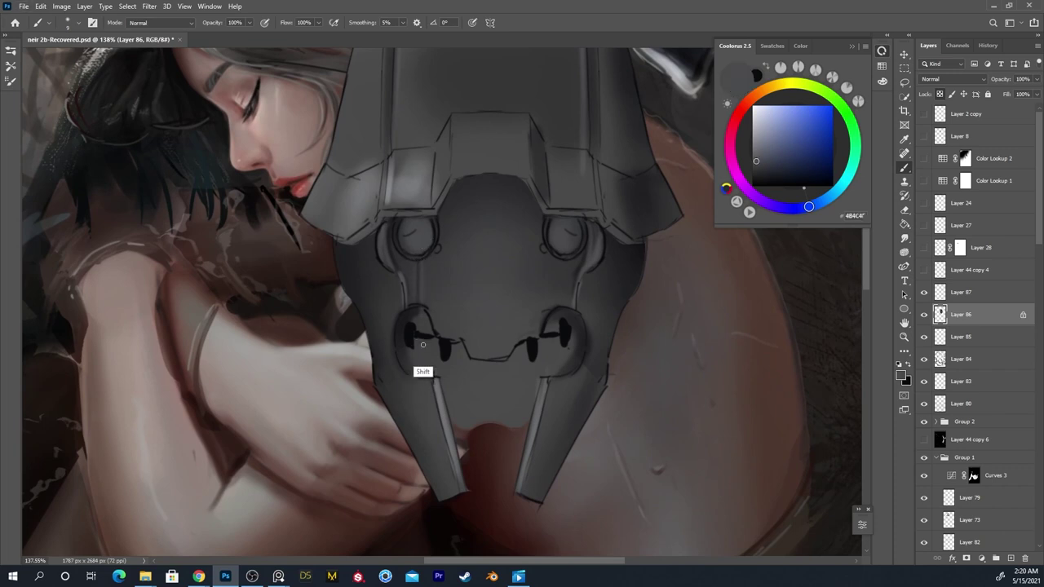
Try a straight near-black vertical seam from the left upper socket's inner edge to the joint below
key(z)
drag(417, 259, 424, 260)
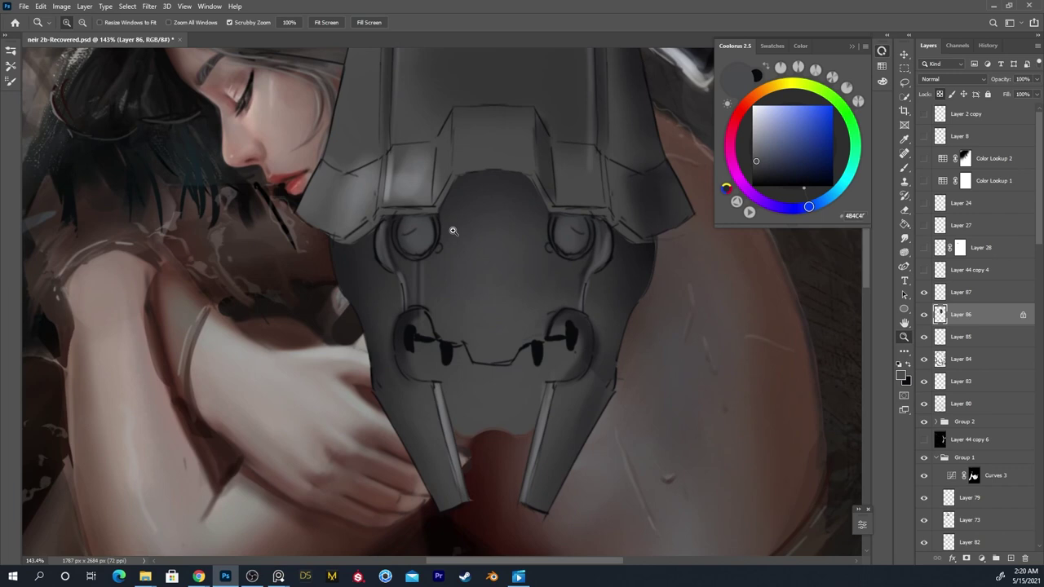
key(b)
key(alt)
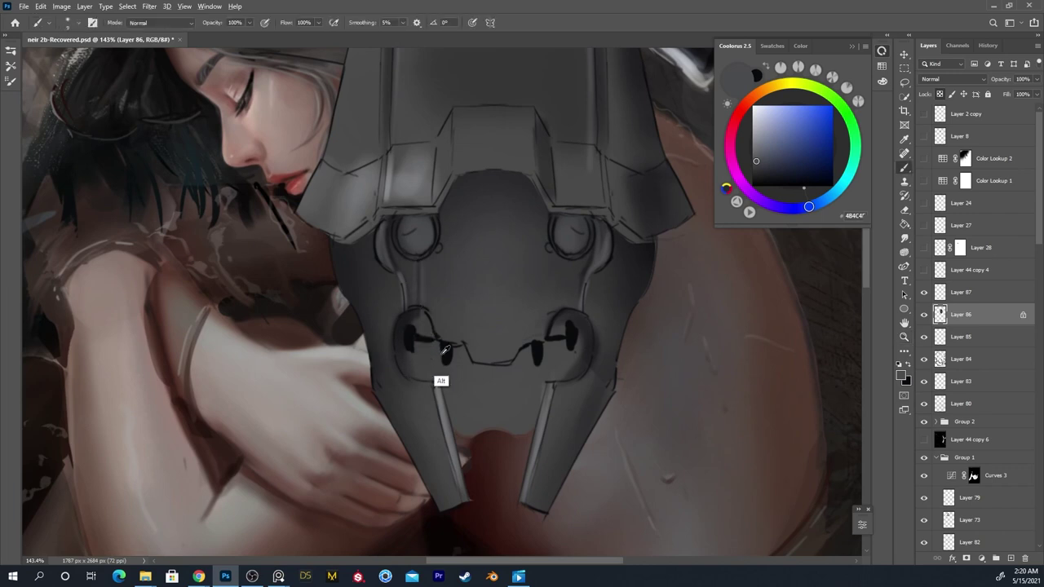
alt+click(445, 351)
key(ctrl)
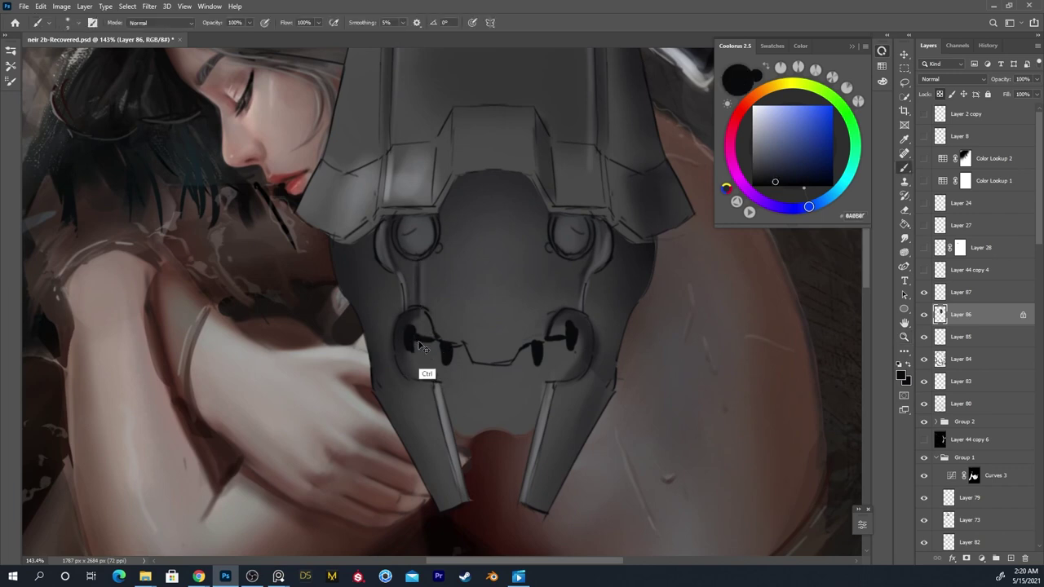
drag(442, 264, 443, 373)
key(shift)
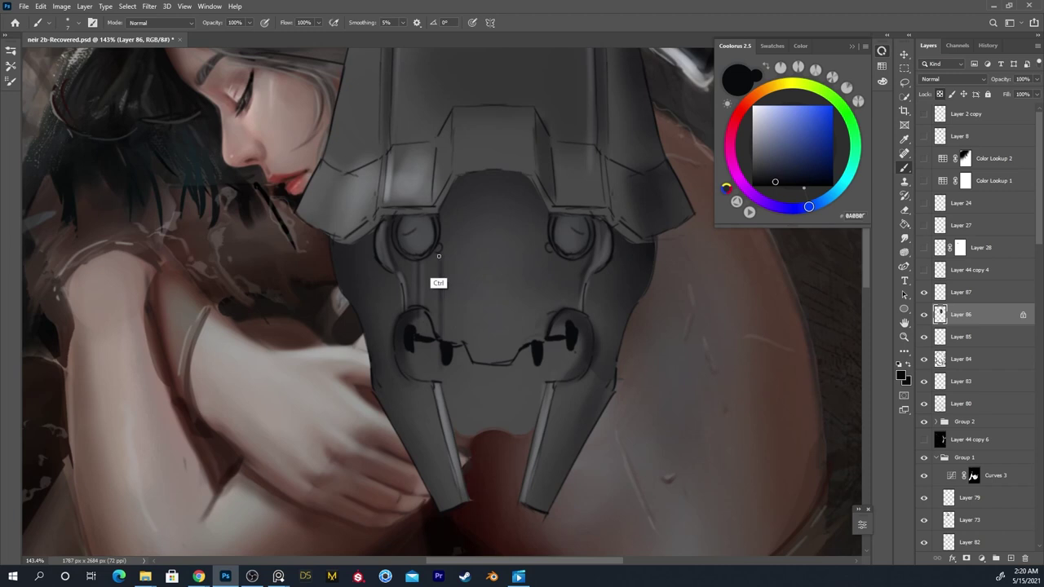
key(e)
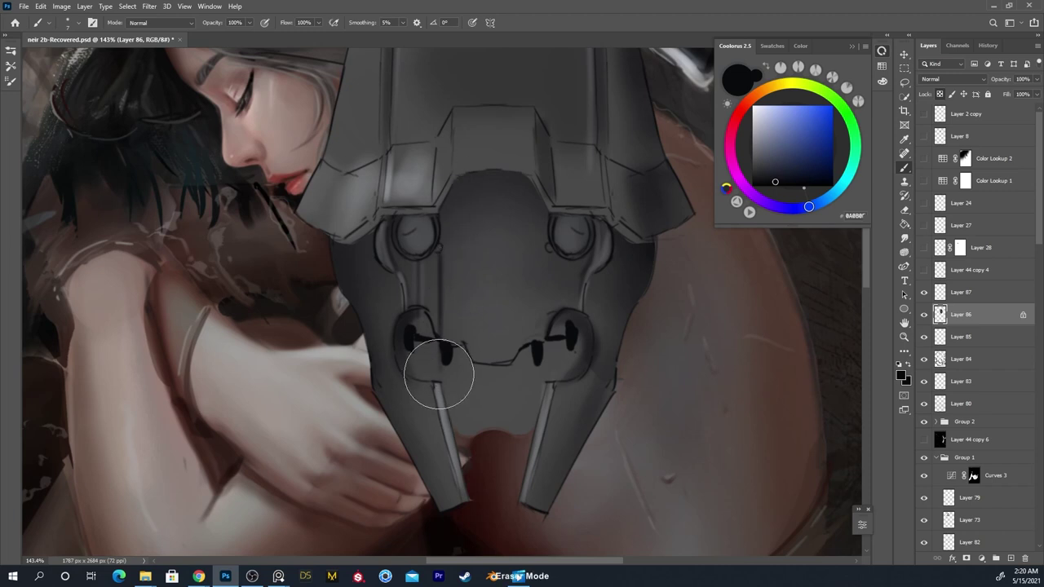
key(b)
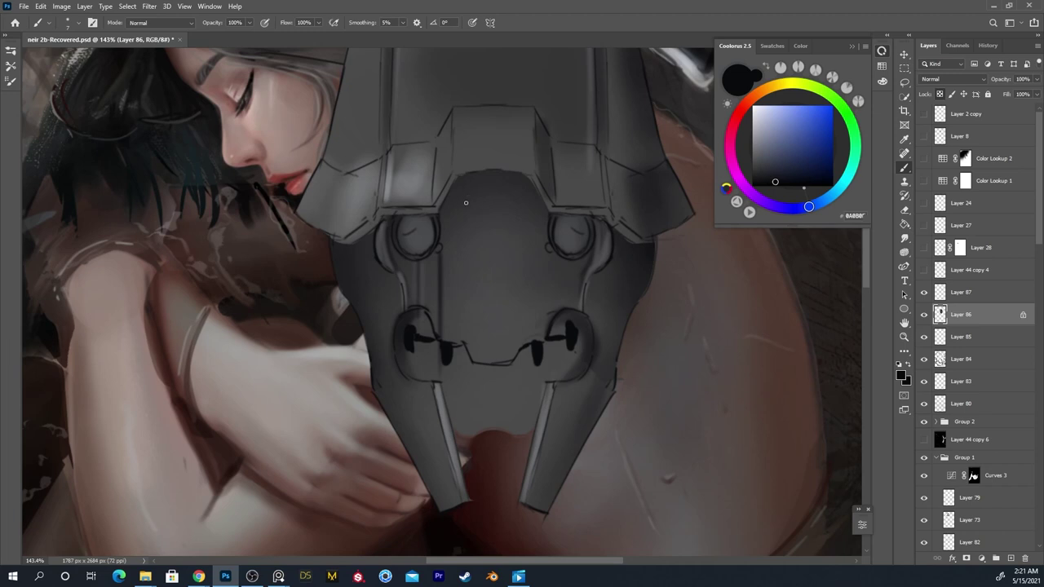
Try a straight vertical seam down the central panel, redoing the off-centre line so it runs through the middle
drag(469, 173, 470, 371)
drag(522, 349, 487, 238)
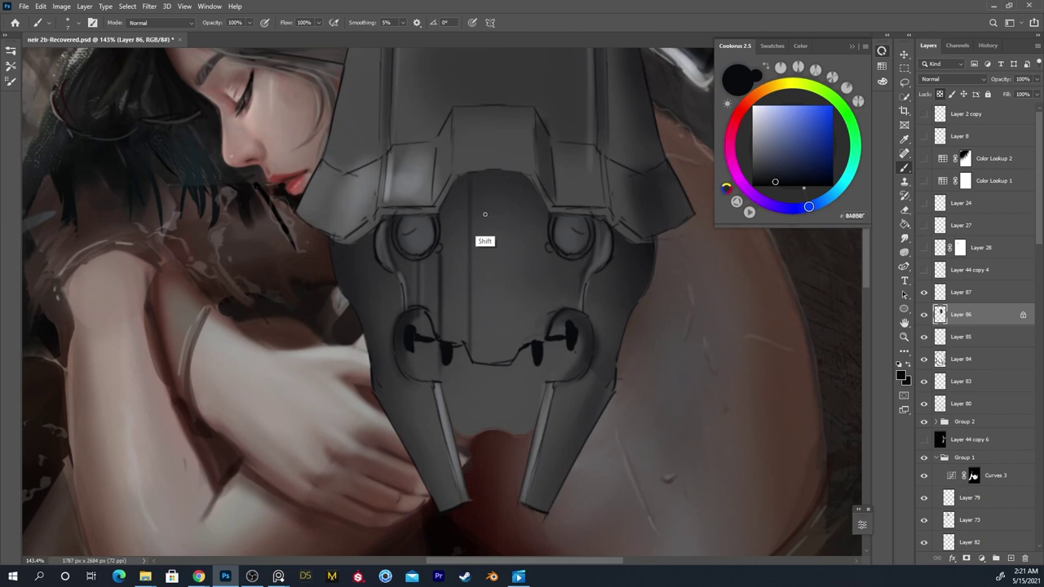
key(ctrl+z)
click(491, 173)
shift+click(490, 349)
shift+click(489, 365)
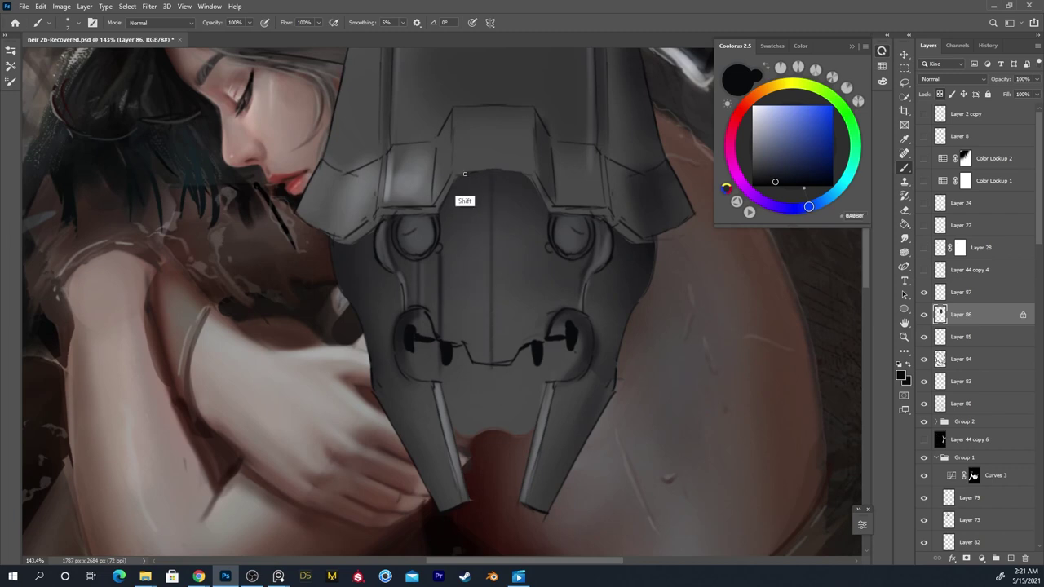
Try vertical seams on both sides of the centre line, undoing the misplaced ones
drag(462, 173, 460, 340)
click(526, 182)
shift+click(514, 324)
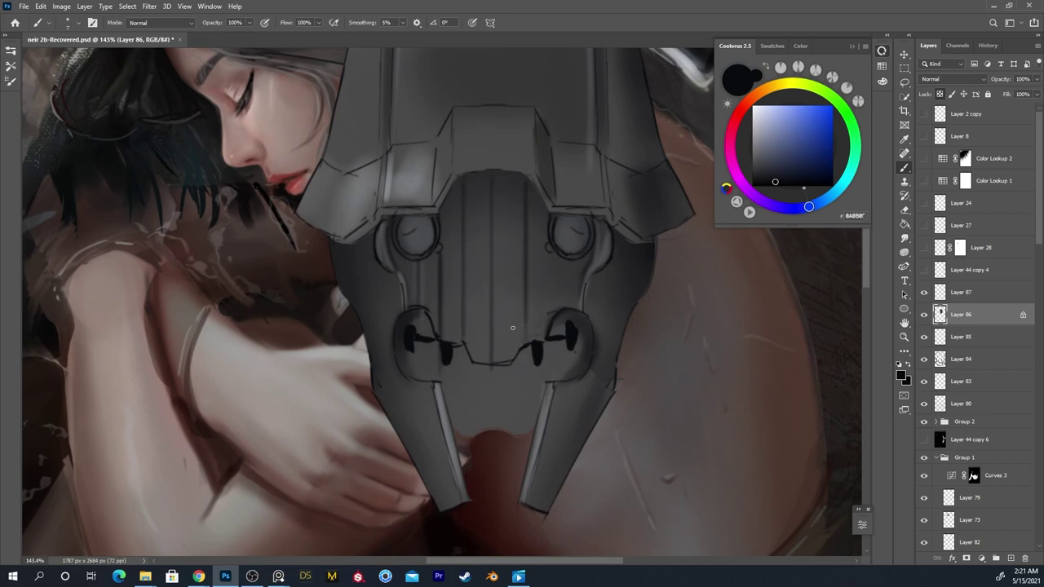
key(ctrl+z)
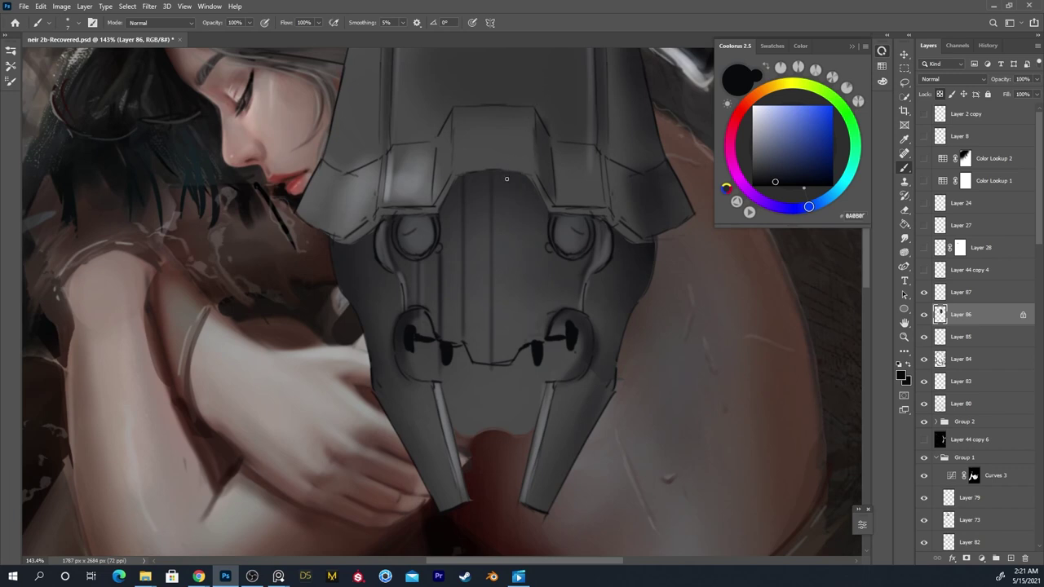
key(ctrl+z)
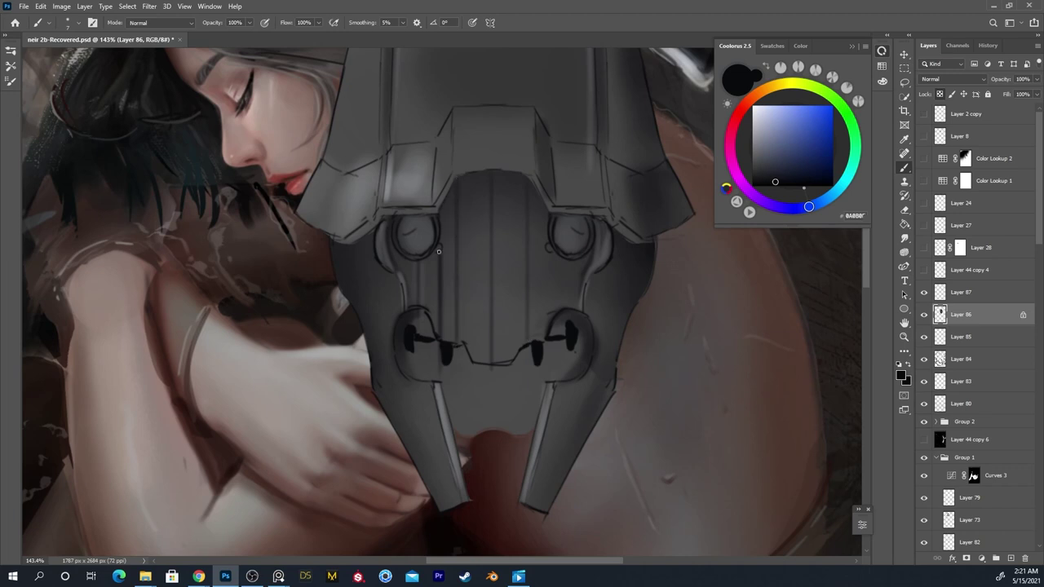
Try retouching the seam beside the left socket in sampled grey, and undo all vertical seams on the central panel
alt+click(442, 281)
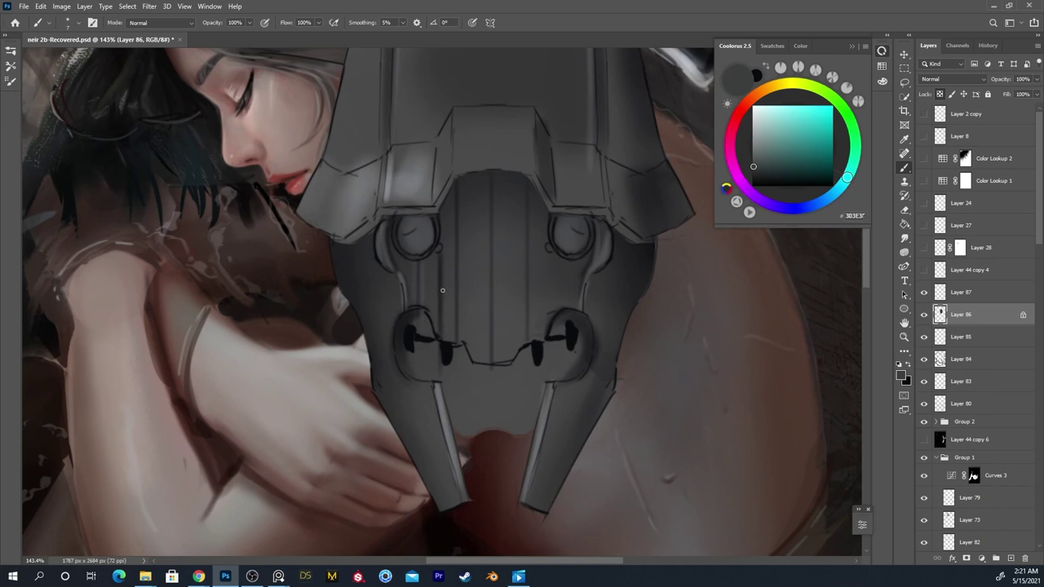
alt+click(445, 254)
drag(442, 252, 444, 340)
key(ctrl+z)
key(ctrl+z)
key(ctrl+z)
key(ctrl+z)
key(ctrl+z)
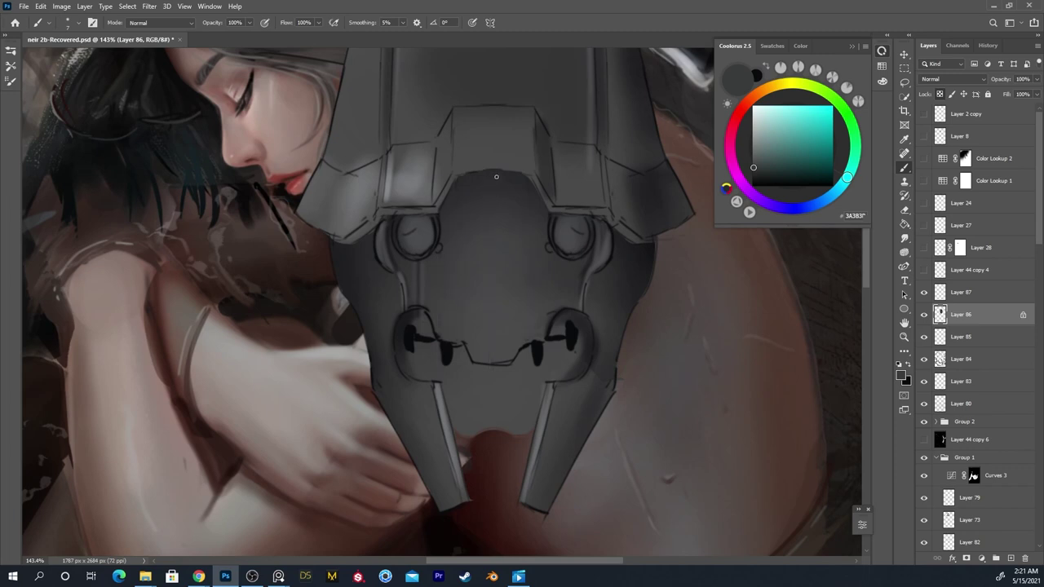
Draw a straight near-black seam down the middle of the central panel and darken it with a second pass
key(x)
drag(494, 169, 492, 368)
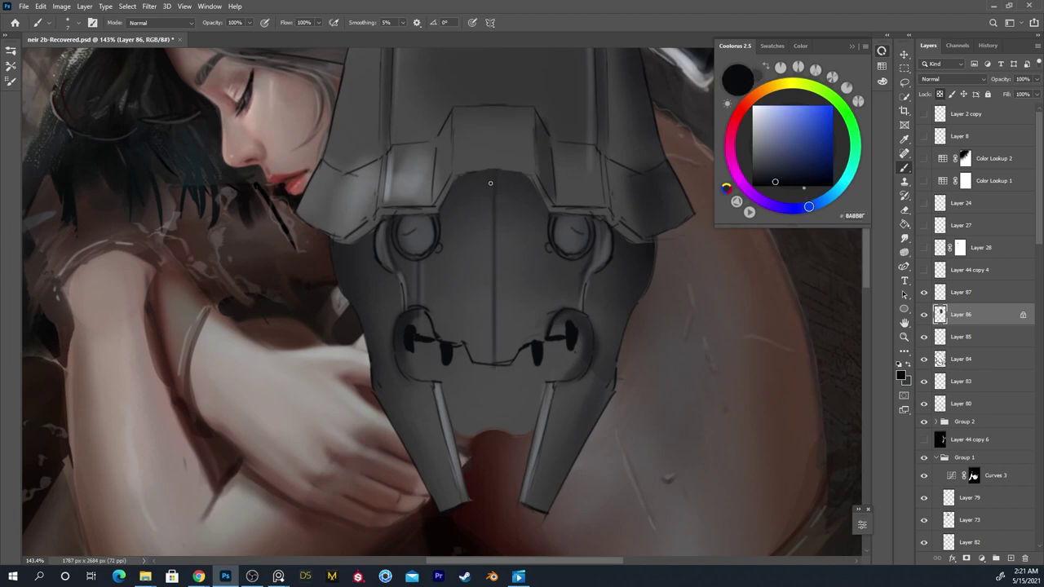
drag(495, 172, 493, 372)
key(shift)
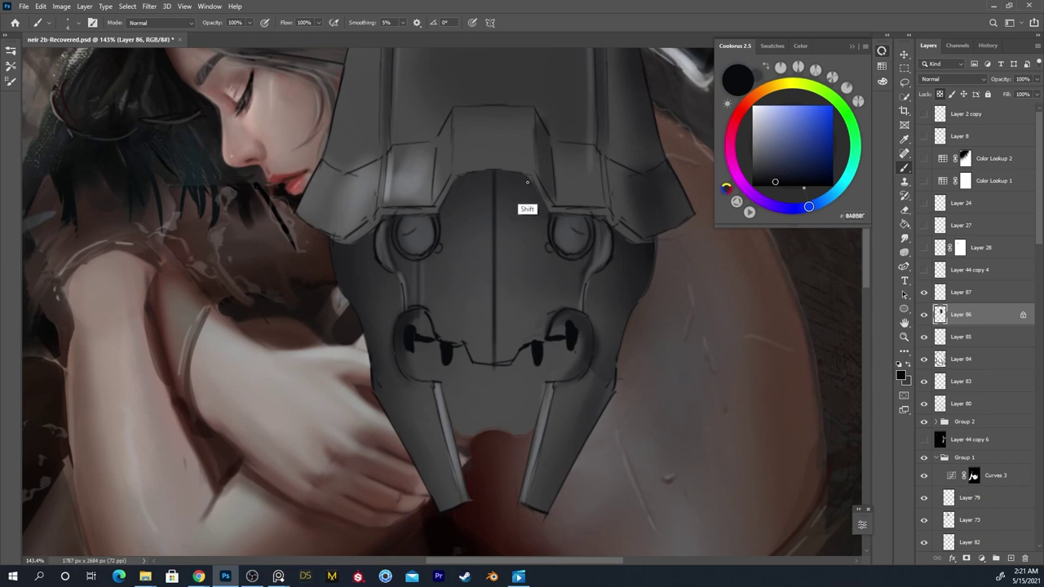
Draw thin vertical seams on both sides of the centre line, redoing the left one until it is placed evenly
drag(531, 179, 532, 342)
drag(453, 177, 455, 359)
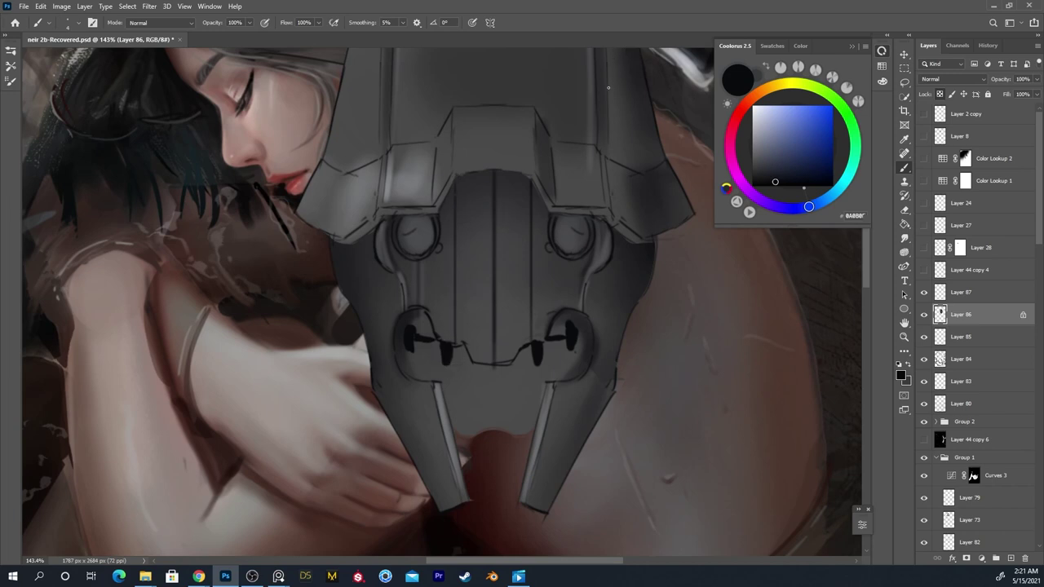
key(ctrl+z)
drag(457, 181, 457, 356)
key(ctrl+z)
drag(455, 202, 451, 338)
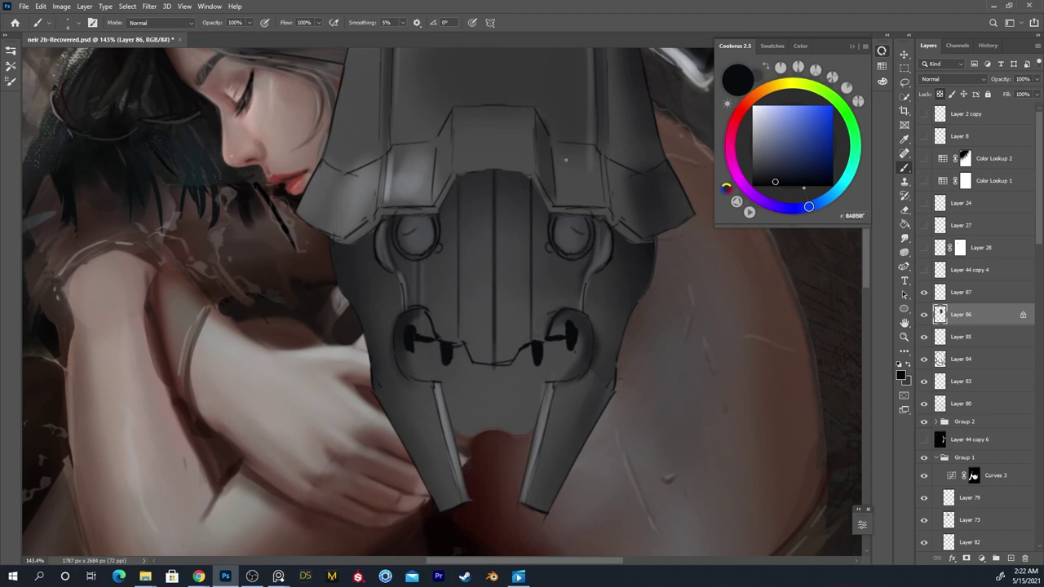
key(ctrl+z)
drag(455, 204, 451, 342)
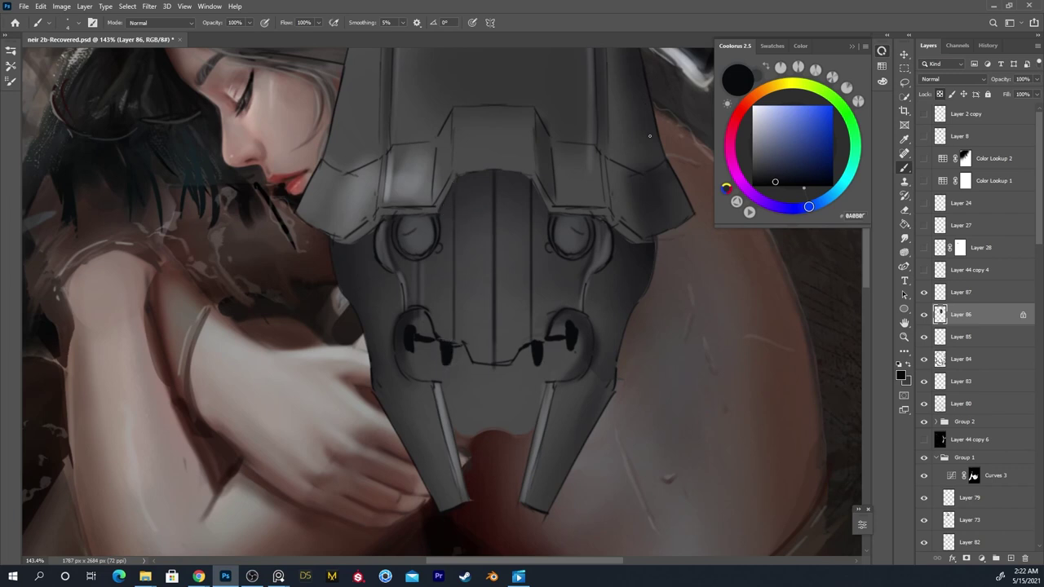
Draw short vertical seams below both round sockets in near-black, undoing the stray soft stroke beside them
drag(571, 261, 571, 307)
key(bracketright)
key(bracketright)
drag(415, 313, 406, 265)
drag(595, 250, 569, 309)
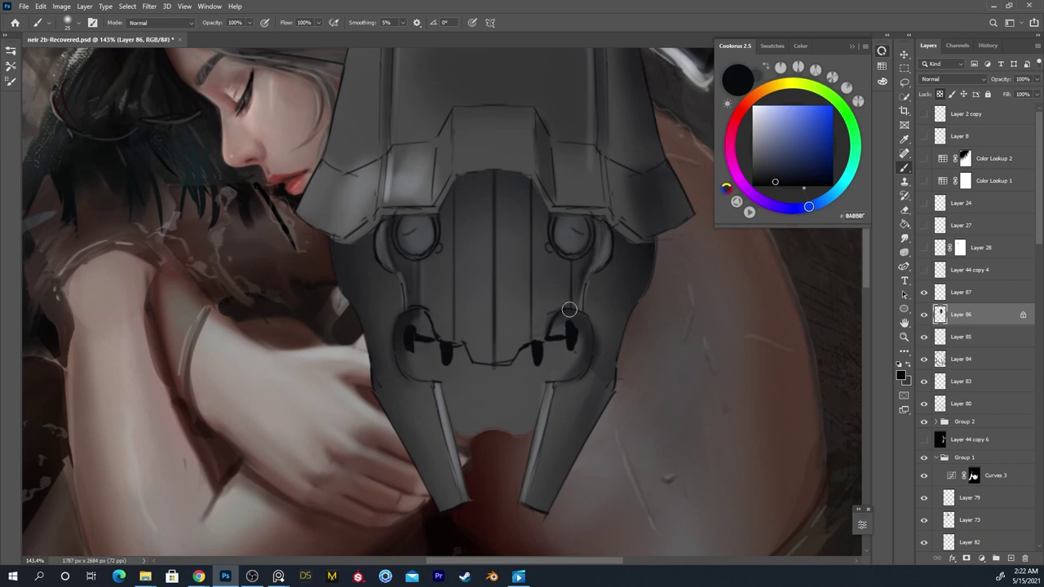
key(ctrl+z)
drag(420, 265, 419, 295)
Mix a muted orange and dab it onto the small rivets beside the two round sockets
alt+click(710, 178)
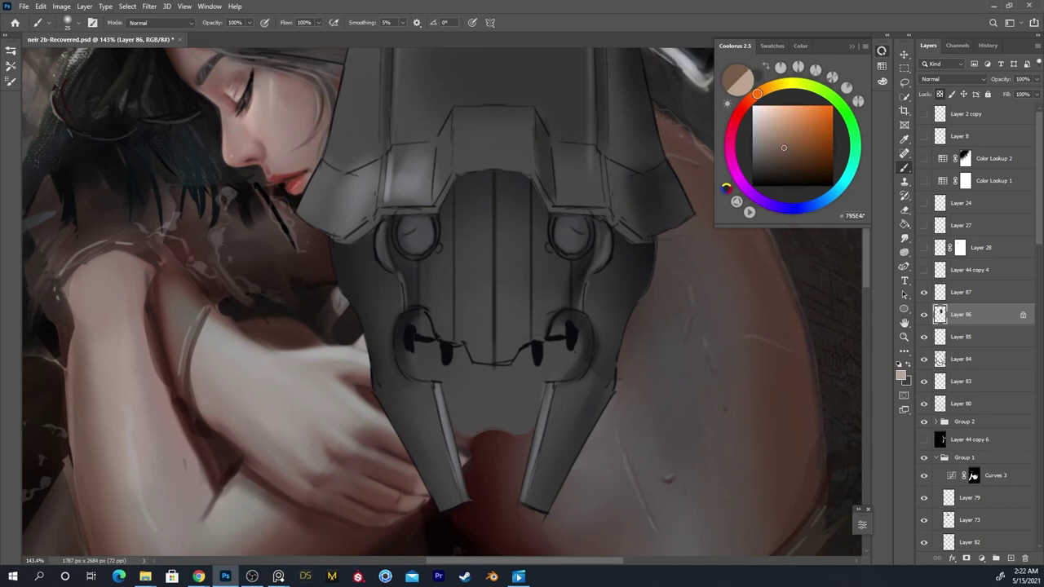
drag(799, 140, 798, 131)
drag(757, 93, 758, 92)
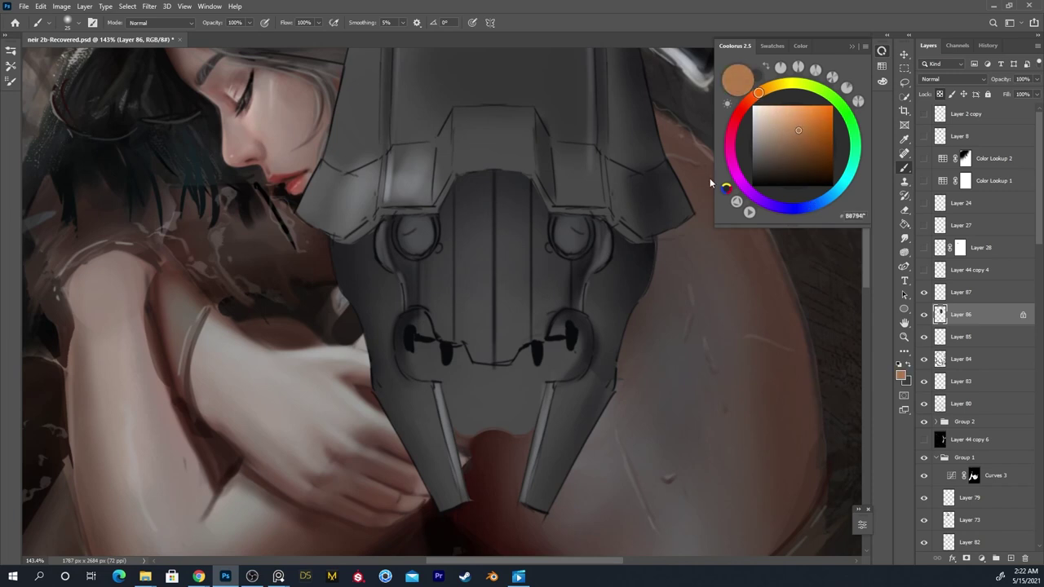
alt+click(709, 178)
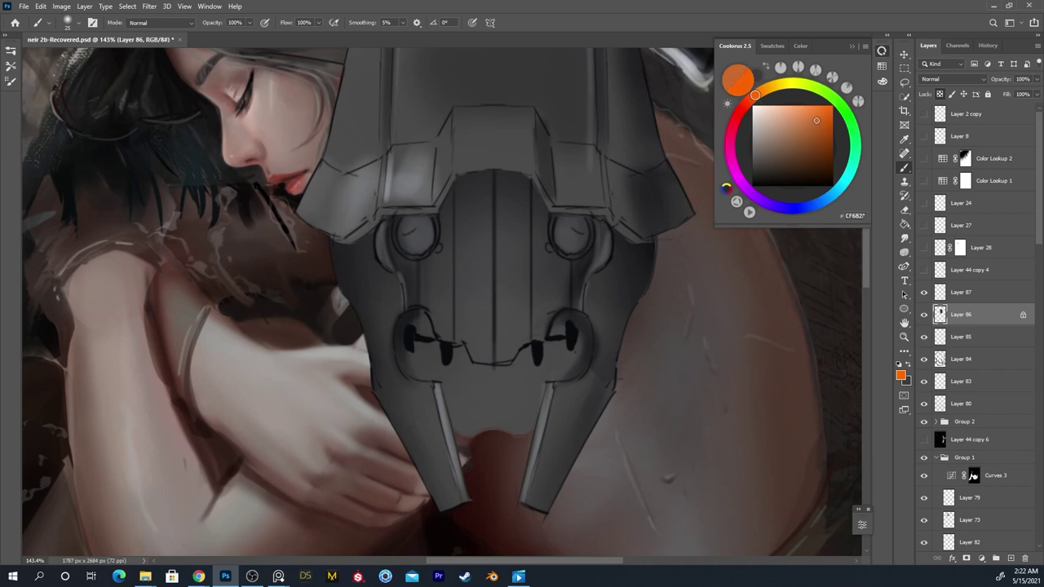
alt+click(710, 182)
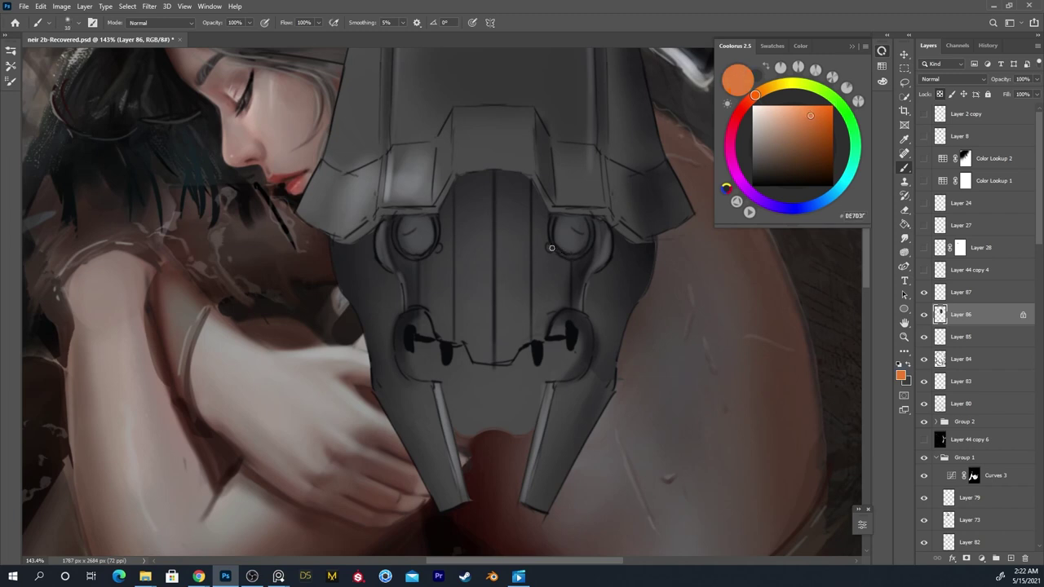
alt+click(712, 168)
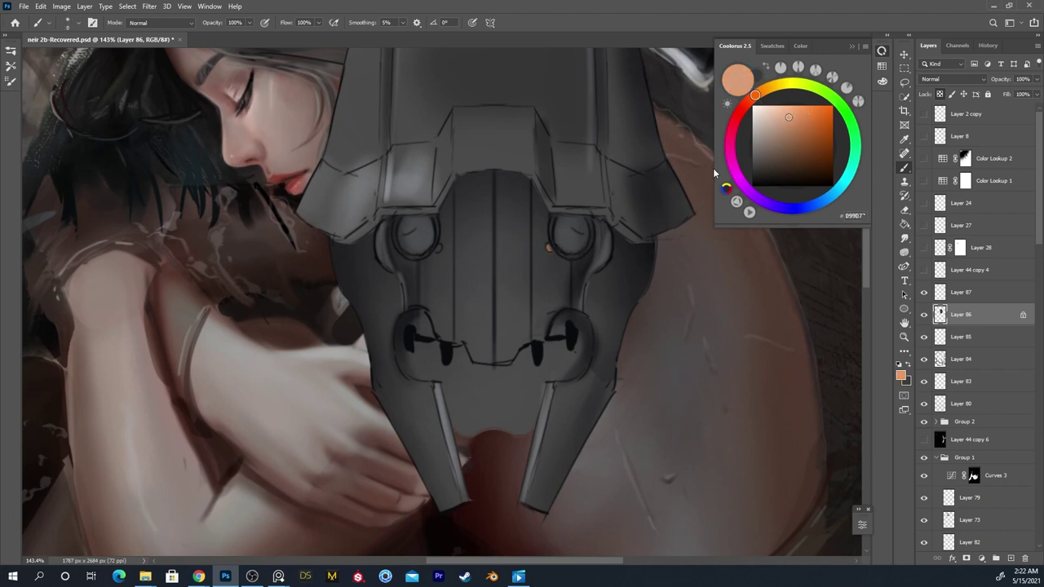
click(548, 247)
click(797, 129)
alt+click(713, 157)
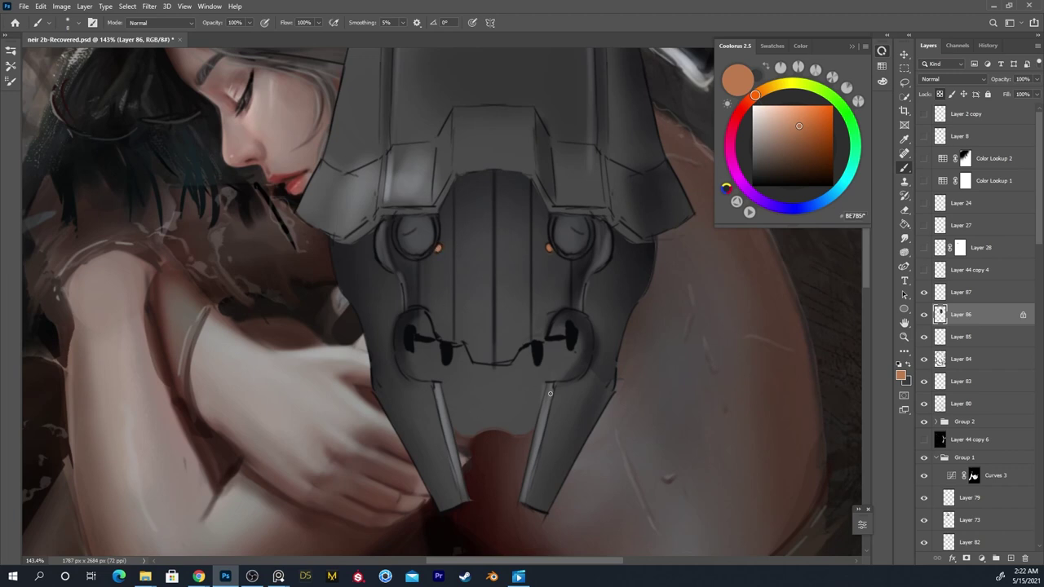
Add a new layer, lasso the jaw-shaped piece between the lower prongs, and fill it with muted orange
click(1010, 558)
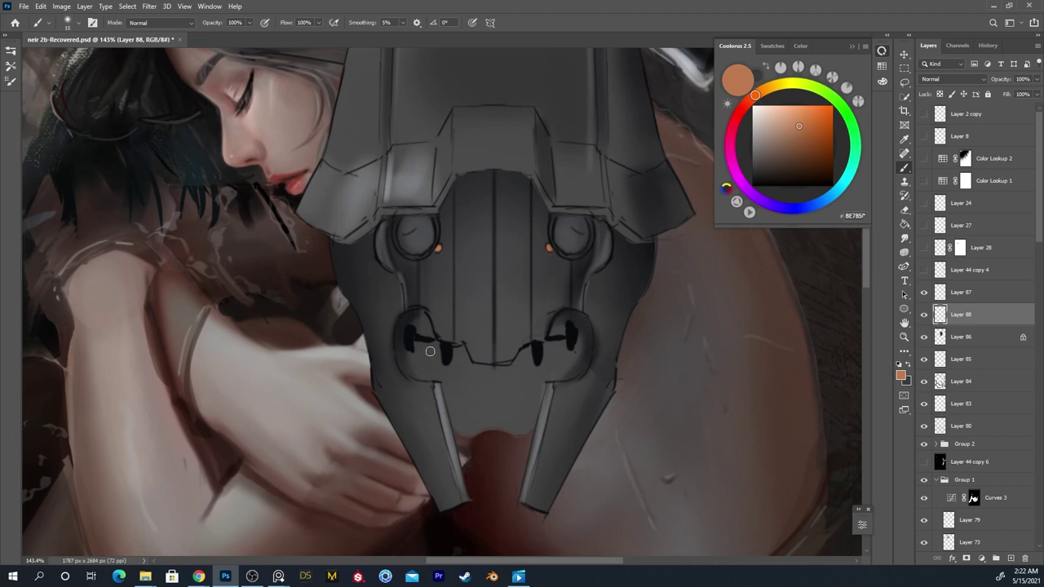
key(l)
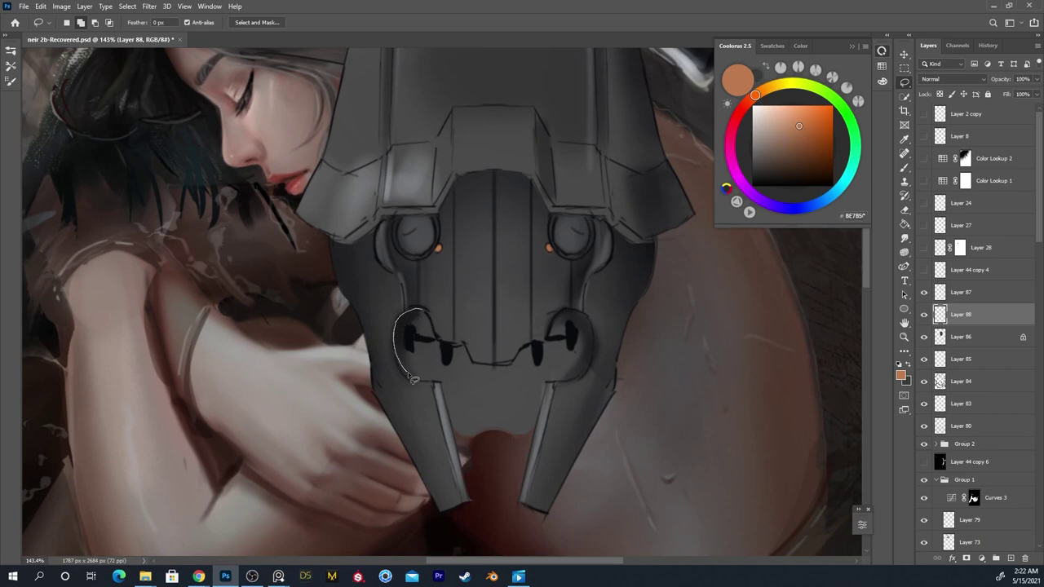
mouse_move(446, 391)
mouse_down()
mouse_move(453, 435)
mouse_move(481, 445)
mouse_move(529, 437)
mouse_move(486, 458)
mouse_move(534, 438)
mouse_move(548, 385)
mouse_move(583, 372)
mouse_move(594, 334)
mouse_move(589, 314)
mouse_move(557, 311)
mouse_move(544, 343)
mouse_move(524, 346)
mouse_move(510, 366)
mouse_move(482, 369)
mouse_move(418, 310)
mouse_up()
key(g)
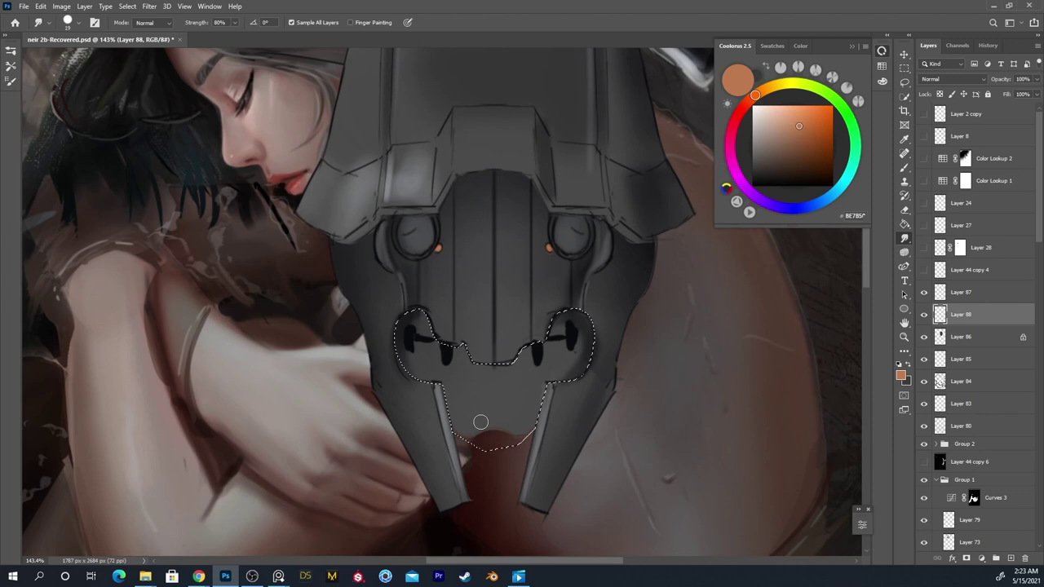
click(506, 417)
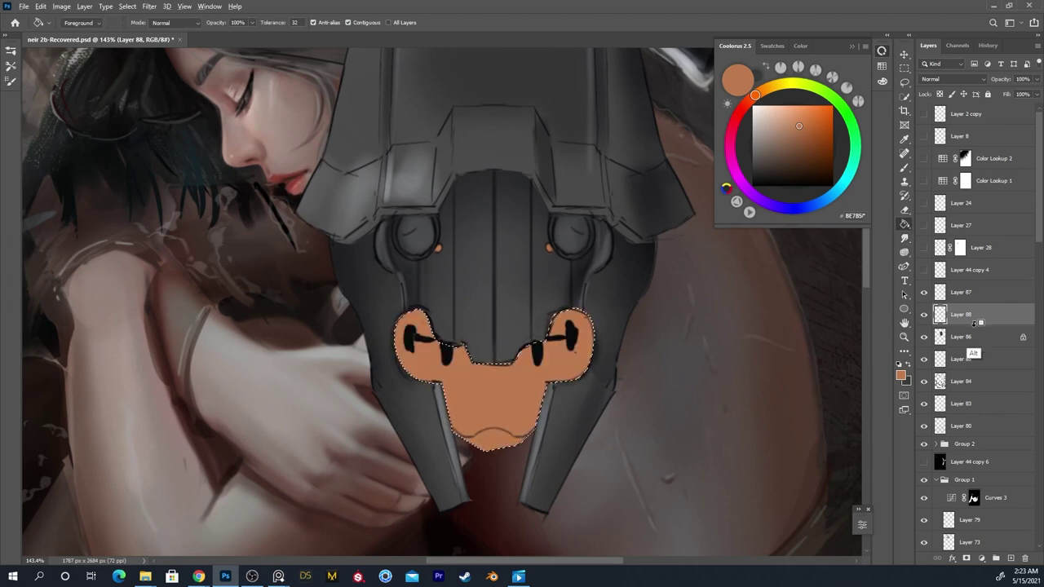
Clip the orange jaw layer to the pod layer below and clear the selection
alt+click(994, 324)
key(ctrl+d)
click(943, 80)
click(674, 446)
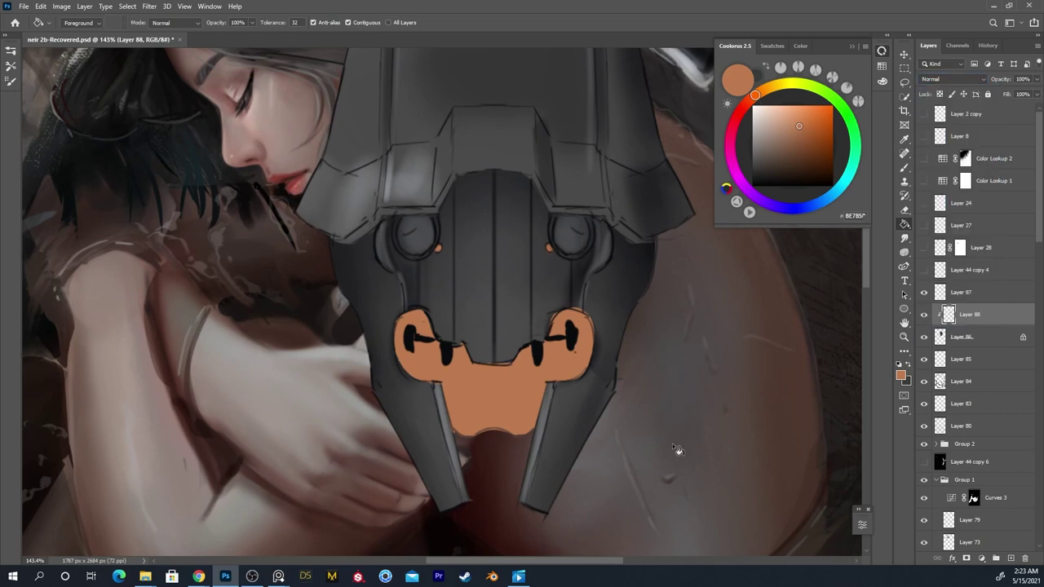
Compare blend modes on the clipped orange jaw layer and settle on Color
click(960, 81)
click(956, 79)
key(Down)
key(Down)
key(Down)
key(Down)
key(Down)
key(Down)
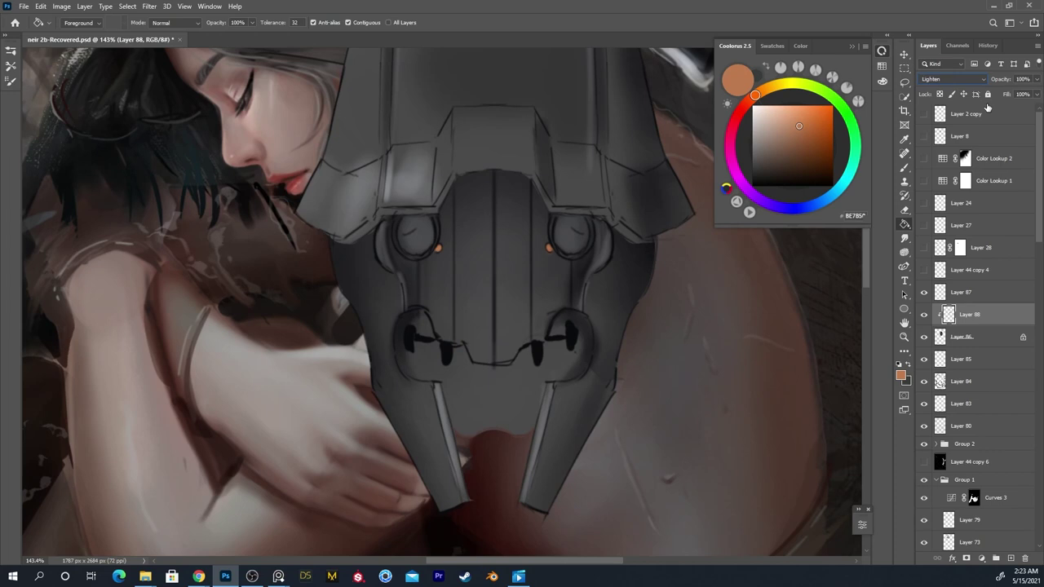
key(Down)
key(Down)
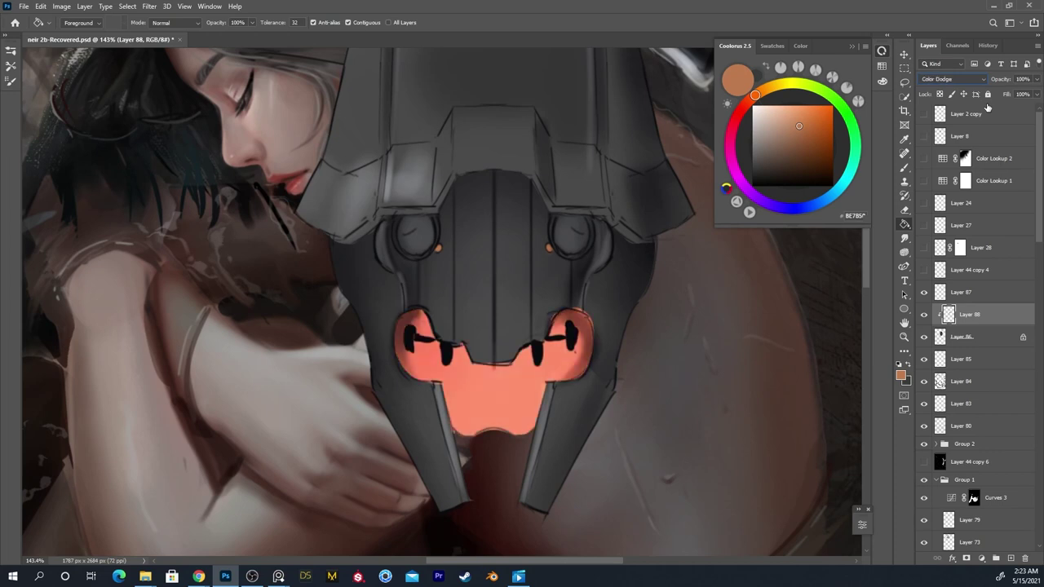
key(Down)
key(Down)
key(Down)
key(Down)
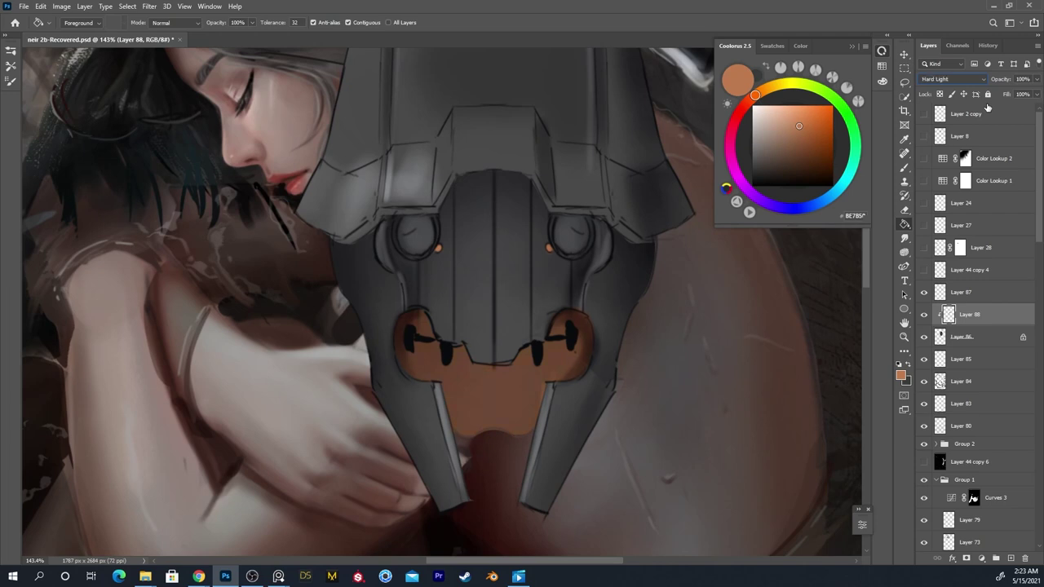
key(Down)
key(Down)
key(Up)
key(Up)
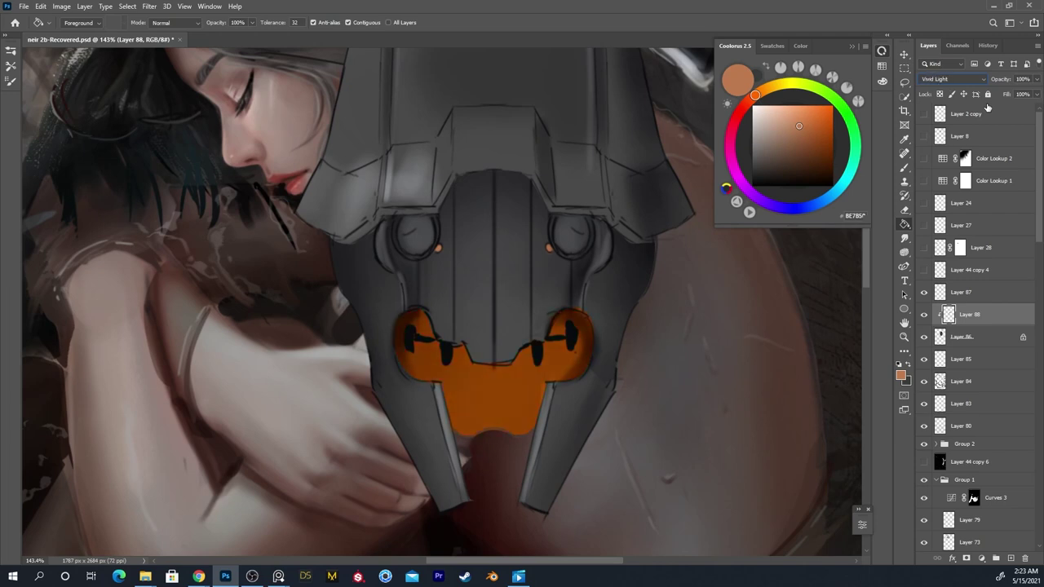
key(Down)
key(Up)
key(Down)
key(Down)
key(Down)
key(Down)
key(Down)
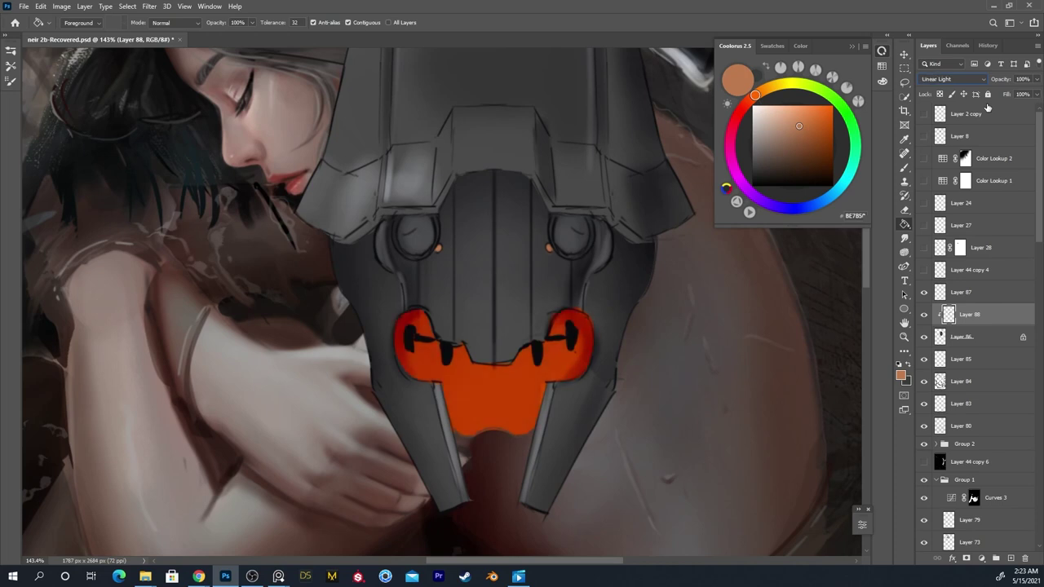
key(Up)
key(Down)
key(Down)
key(Down)
key(Down)
key(Down)
key(Down)
key(Down)
key(Up)
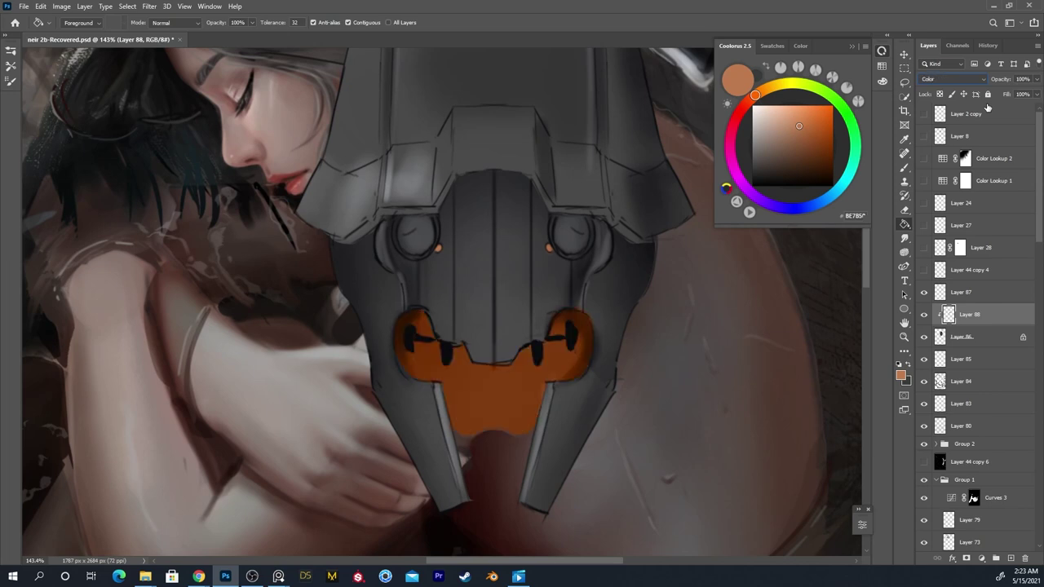
key(Down)
key(Up)
key(ctrl+u)
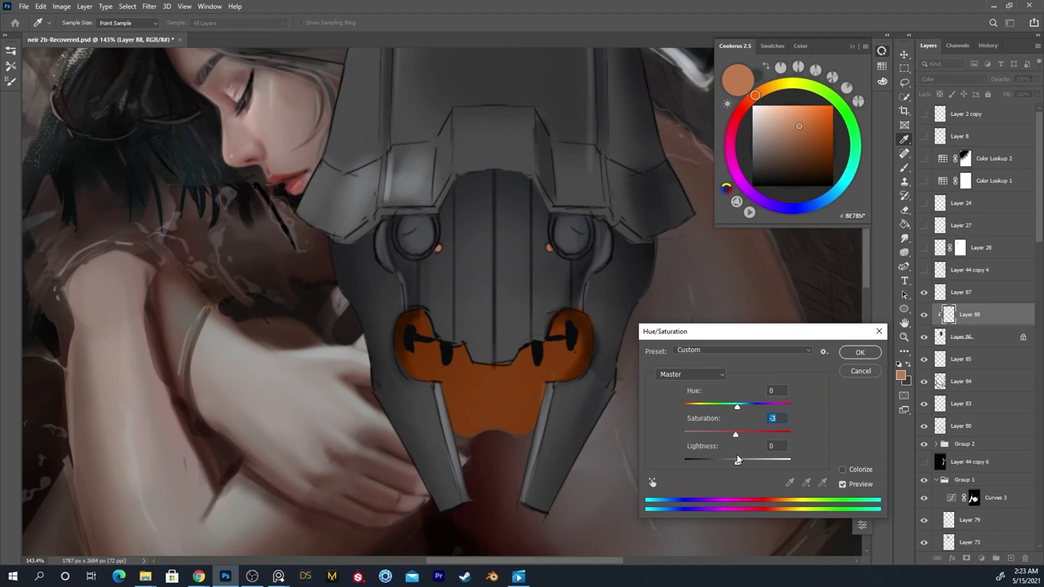
drag(750, 464, 697, 464)
key(ctrl+z)
drag(736, 410, 759, 406)
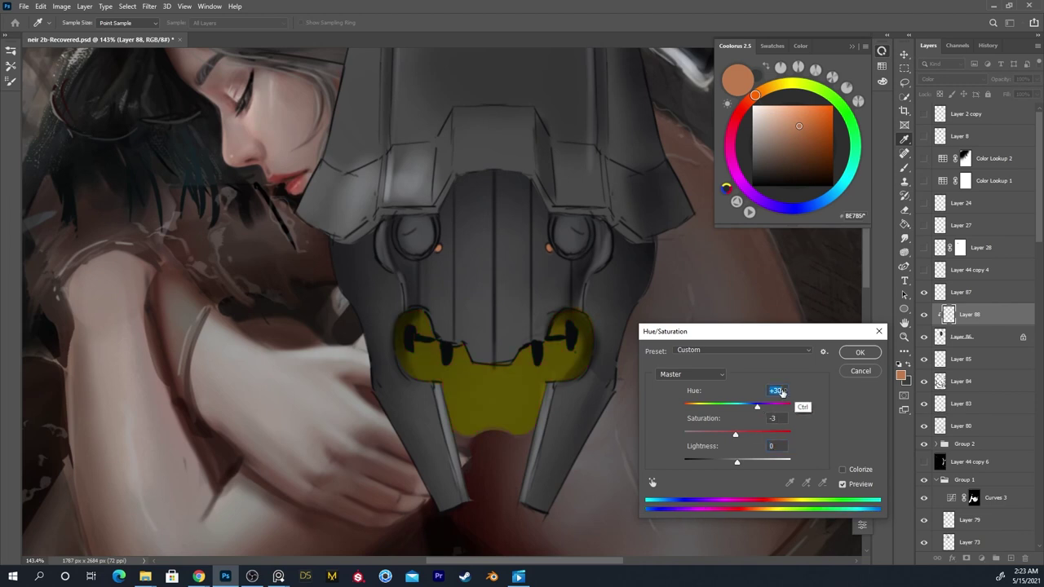
click(860, 370)
Merge the orange jaw layer into the pod layer and lasso the whole orange jaw piece
key(ctrl+e)
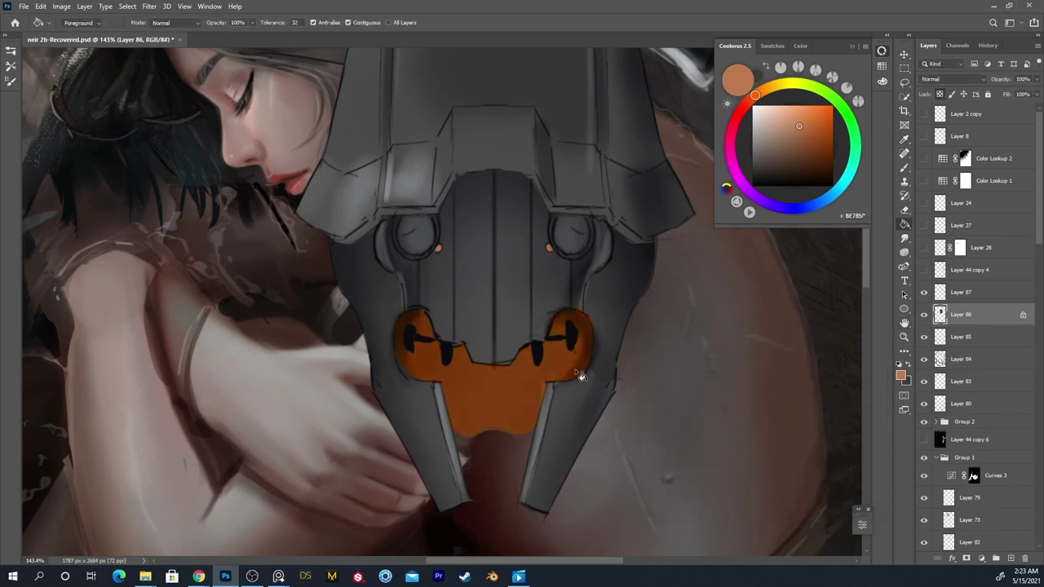
key(l)
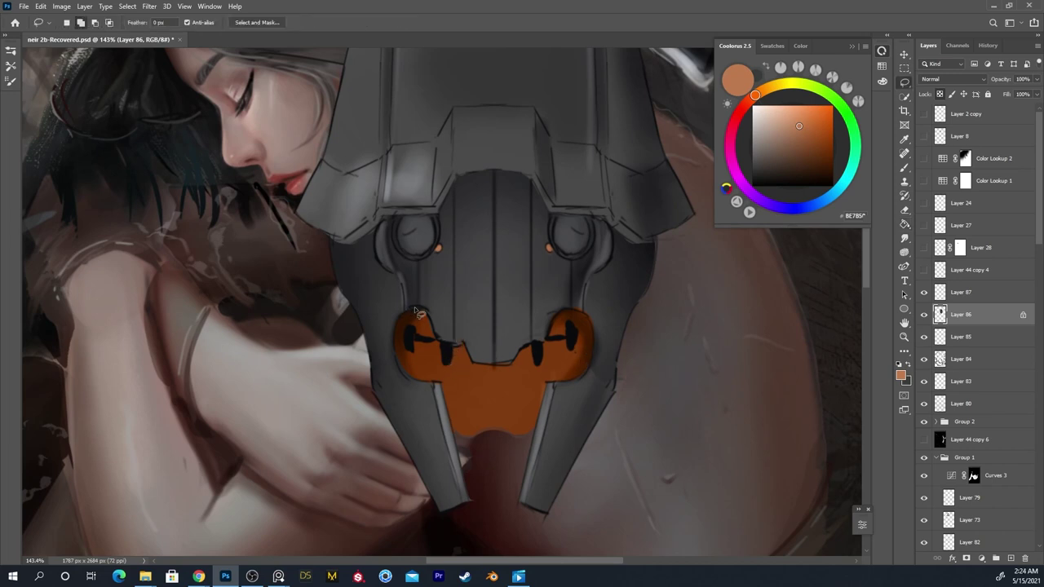
drag(419, 312, 406, 319)
mouse_move(457, 435)
mouse_down()
mouse_move(524, 441)
mouse_move(534, 431)
mouse_move(547, 385)
mouse_move(583, 375)
mouse_move(590, 317)
mouse_move(557, 316)
mouse_move(507, 370)
mouse_move(474, 363)
mouse_move(446, 349)
mouse_up()
Shift the selected jaw piece's hue by +9 with Hue/Saturation
scroll(446, 349, down, 3)
key(ctrl+u)
mouse_move(737, 408)
mouse_down()
mouse_move(730, 415)
mouse_move(744, 409)
mouse_up()
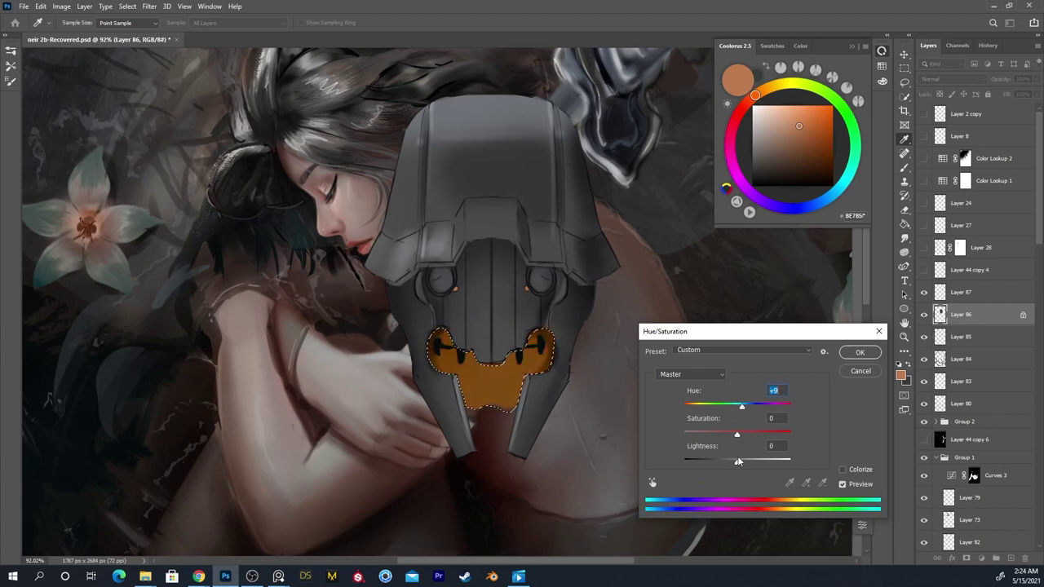
key(Return)
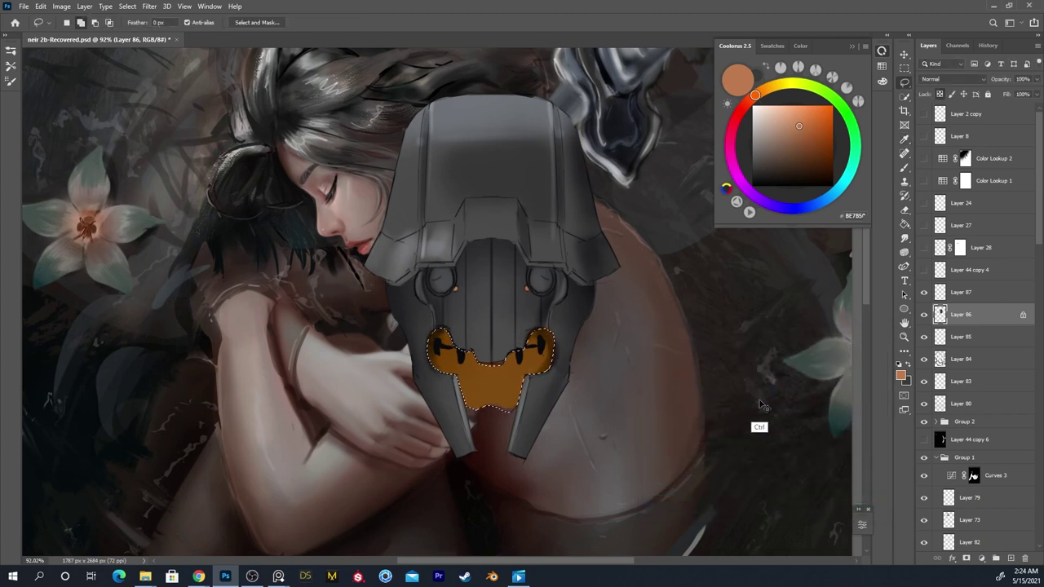
Brighten the selected jaw with Curves, raising midtone input 114 to output 138 and adjusting the shadow end of the curve
key(ctrl+m)
drag(764, 383, 759, 377)
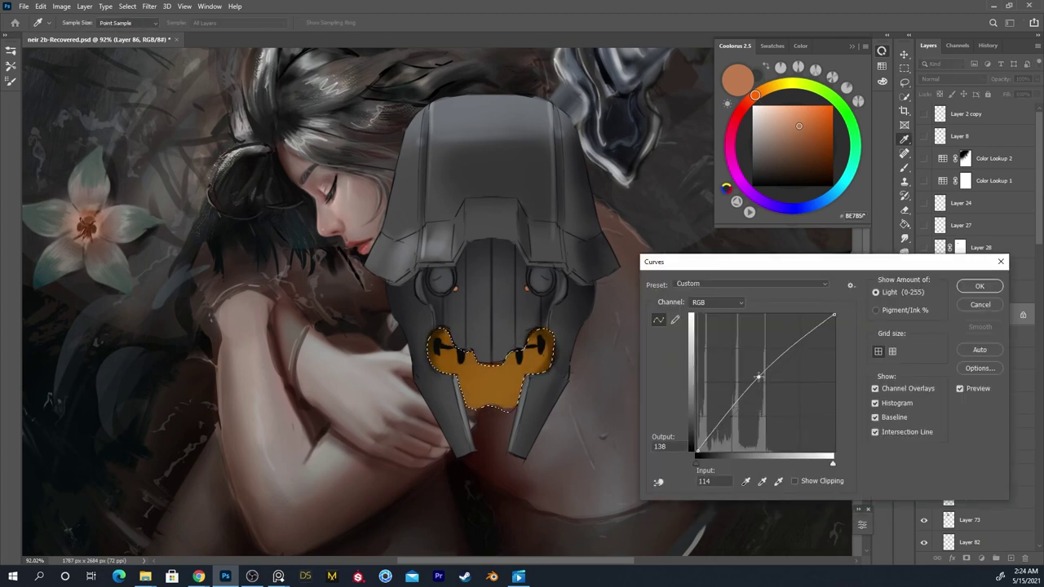
drag(722, 421, 720, 420)
click(980, 287)
Refine the lasso selection along the upper middle edge of the orange jaw
key(z)
drag(516, 352, 563, 353)
key(b)
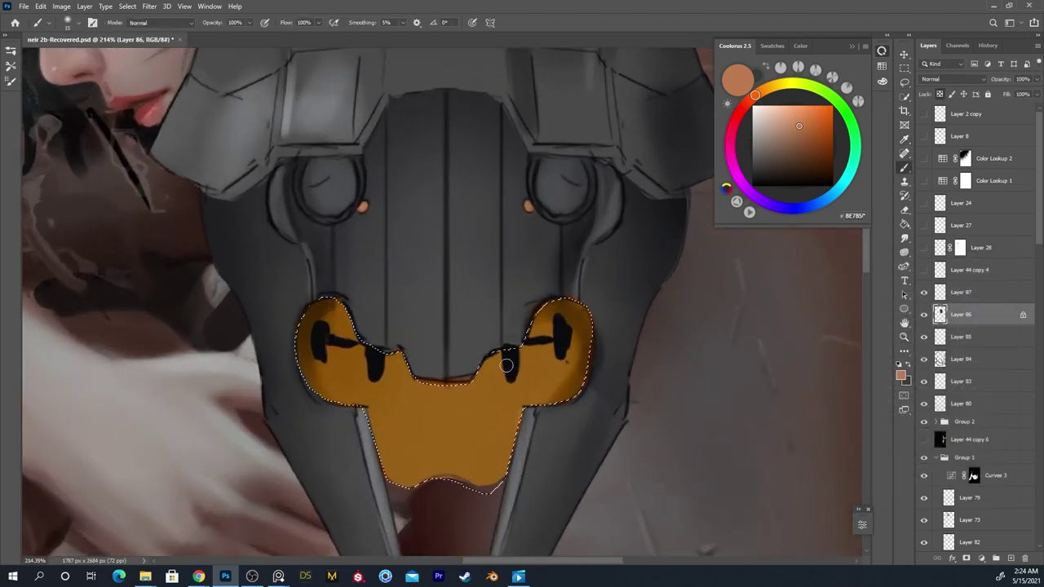
key(l)
mouse_move(448, 377)
mouse_down()
mouse_move(414, 384)
mouse_move(464, 400)
mouse_move(484, 377)
mouse_move(431, 388)
mouse_up()
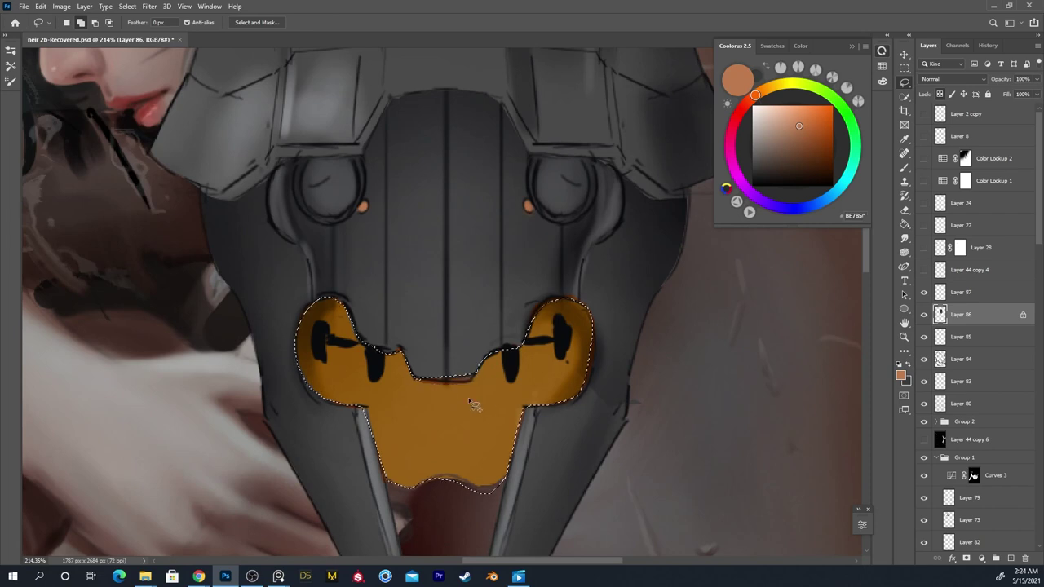
Shade the selected jaw with a large soft brush in sampled ochre tones, lighten its middle, and clear the selection
key(b)
right_click(455, 375)
click(551, 338)
click(416, 372)
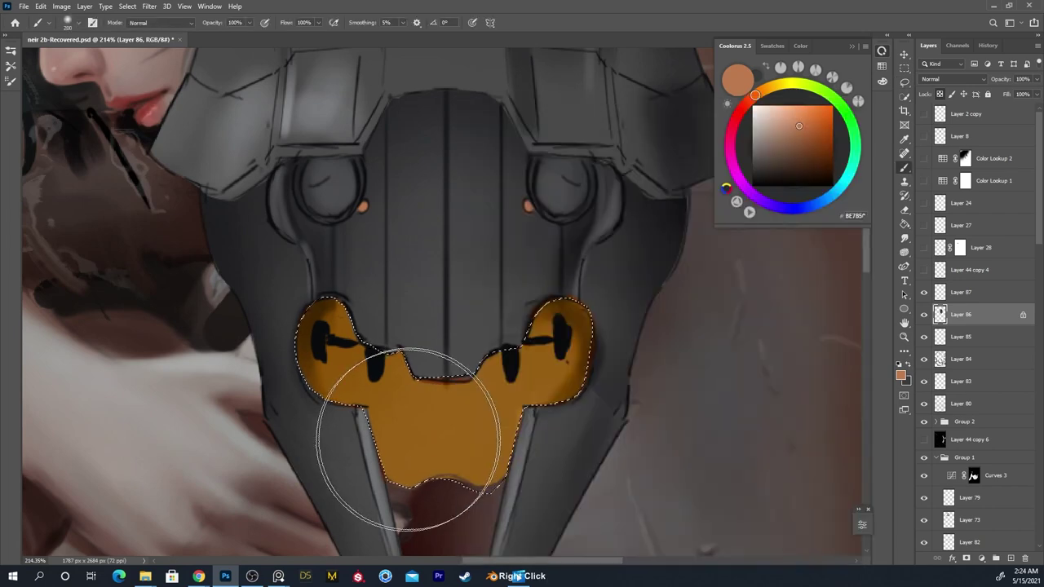
key(bracketleft)
key(bracketleft)
key(bracketleft)
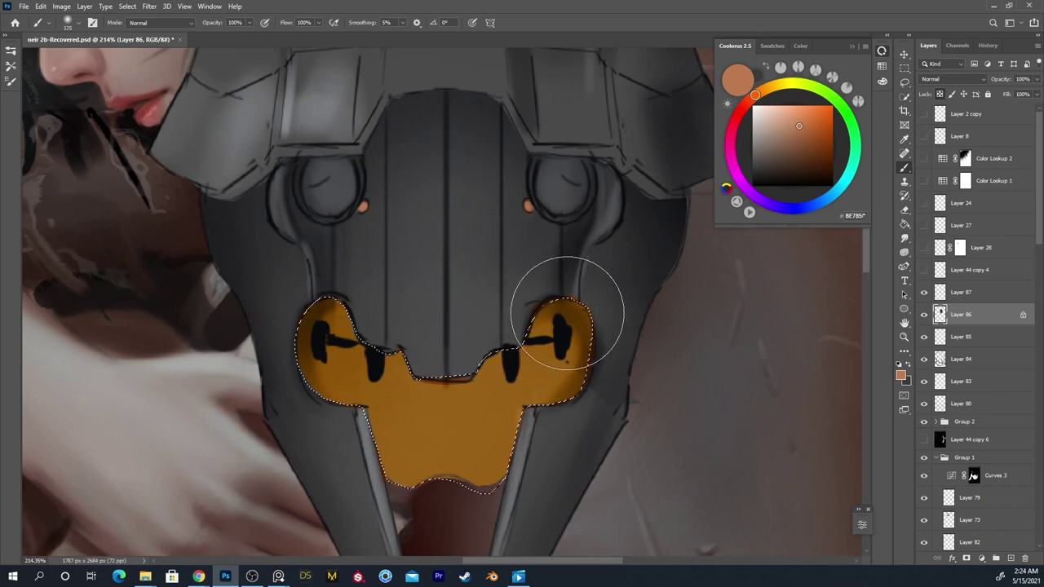
alt+click(568, 313)
alt+click(465, 401)
alt+click(540, 345)
key(bracketleft)
key(bracketleft)
key(bracketleft)
drag(454, 447, 445, 407)
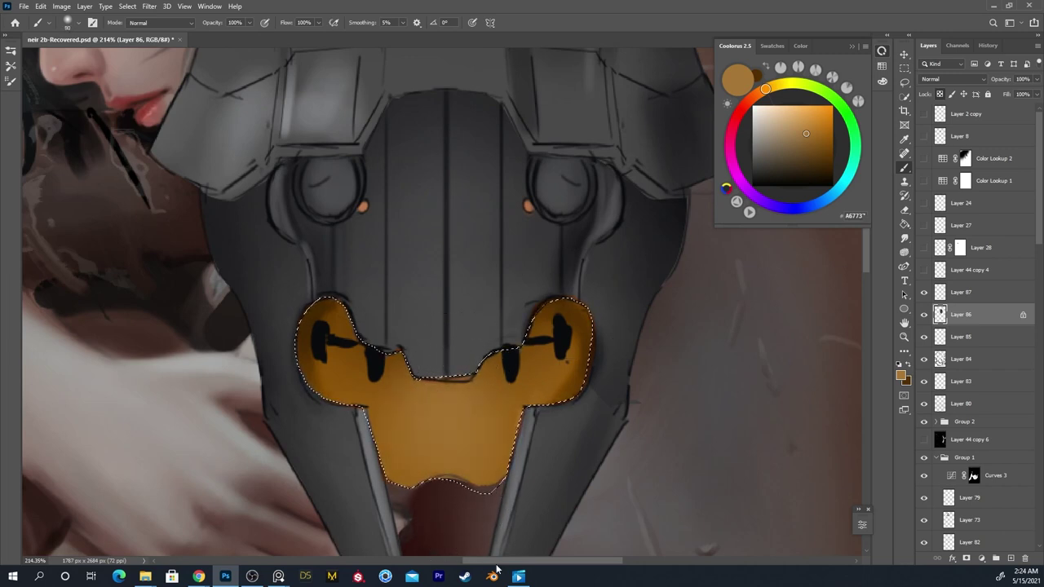
key(ctrl+d)
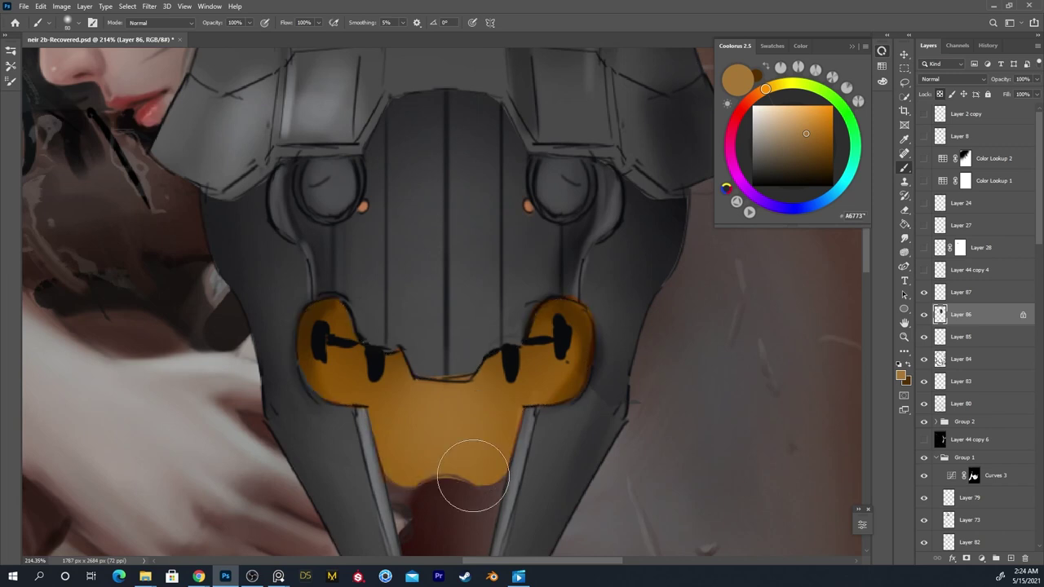
Tint the central seamed panel light blue with a soft brush in Overlay mode, replacing the darker trial strokes
alt+click(467, 311)
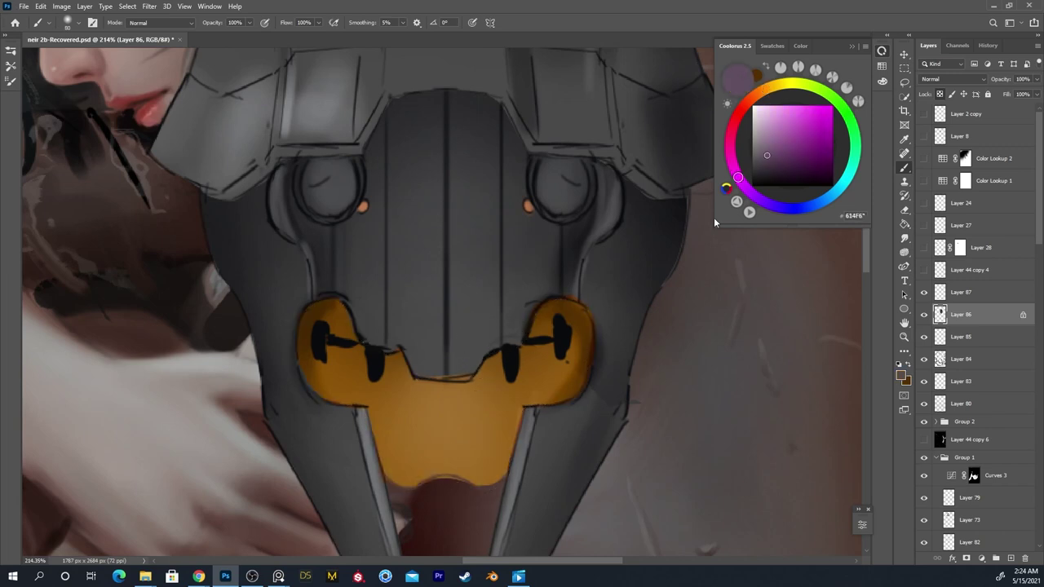
key(z)
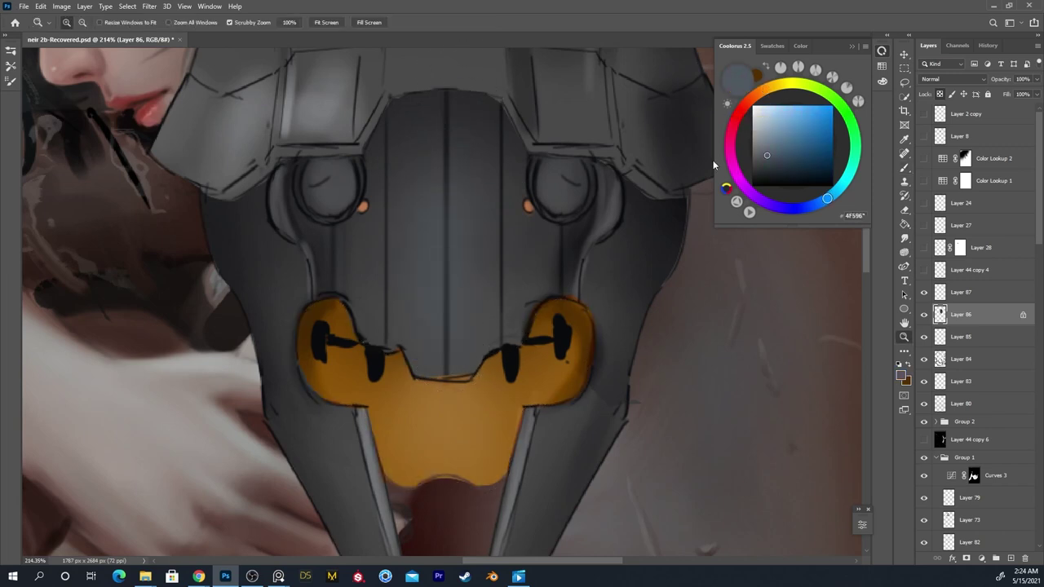
key(b)
click(155, 22)
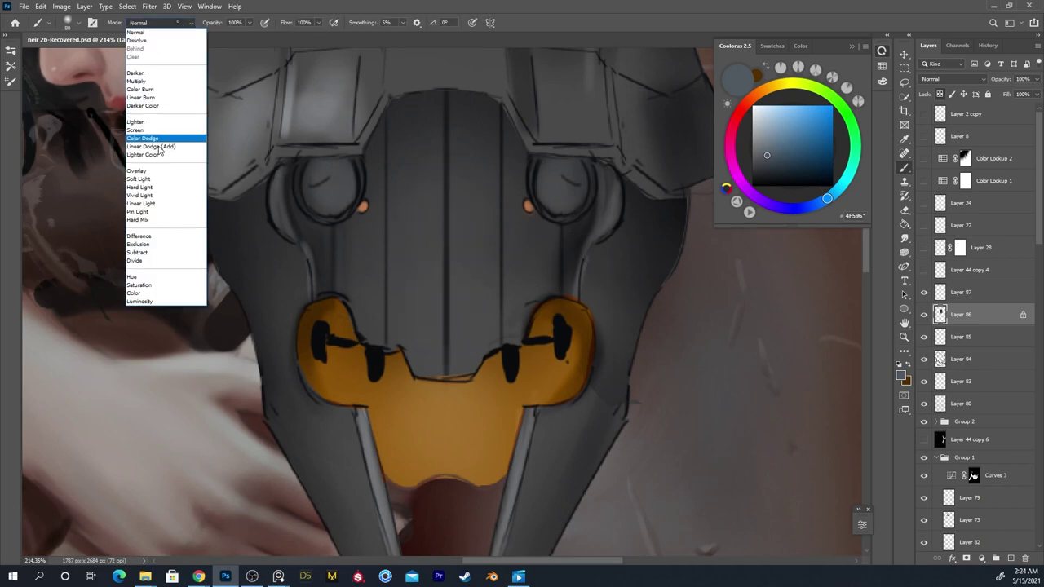
click(163, 172)
drag(462, 214, 446, 340)
key(ctrl+z)
mouse_move(771, 131)
mouse_down()
mouse_move(768, 141)
mouse_move(771, 131)
mouse_up()
mouse_move(490, 258)
mouse_down()
mouse_move(434, 206)
mouse_move(441, 400)
mouse_move(430, 359)
mouse_move(438, 184)
mouse_move(454, 314)
mouse_move(468, 265)
mouse_move(438, 323)
mouse_move(396, 281)
mouse_up()
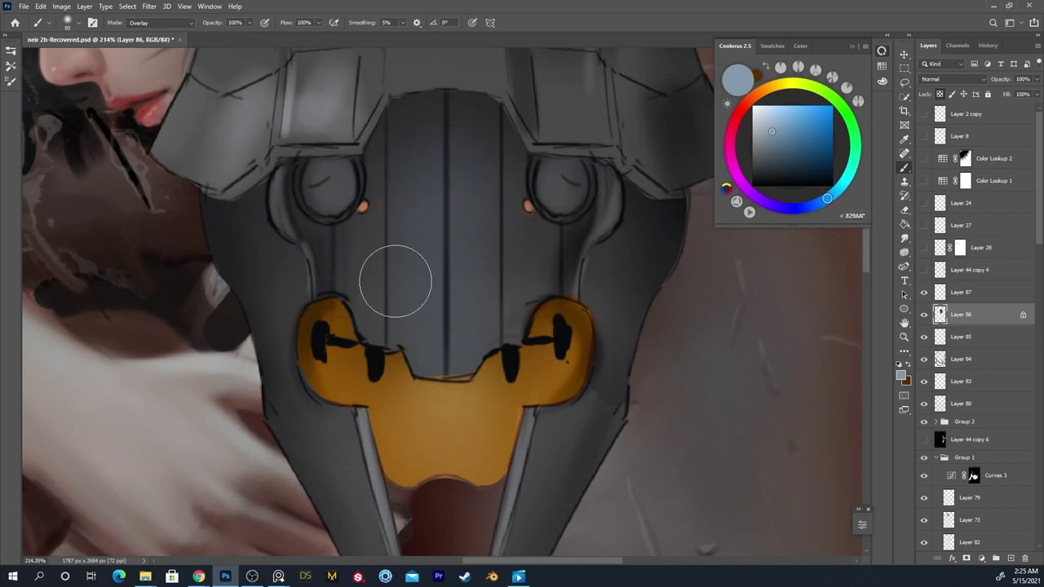
Sample the grey of the pod's cheek block and set up a different brush tip in Normal mode
scroll(496, 366, down, 4)
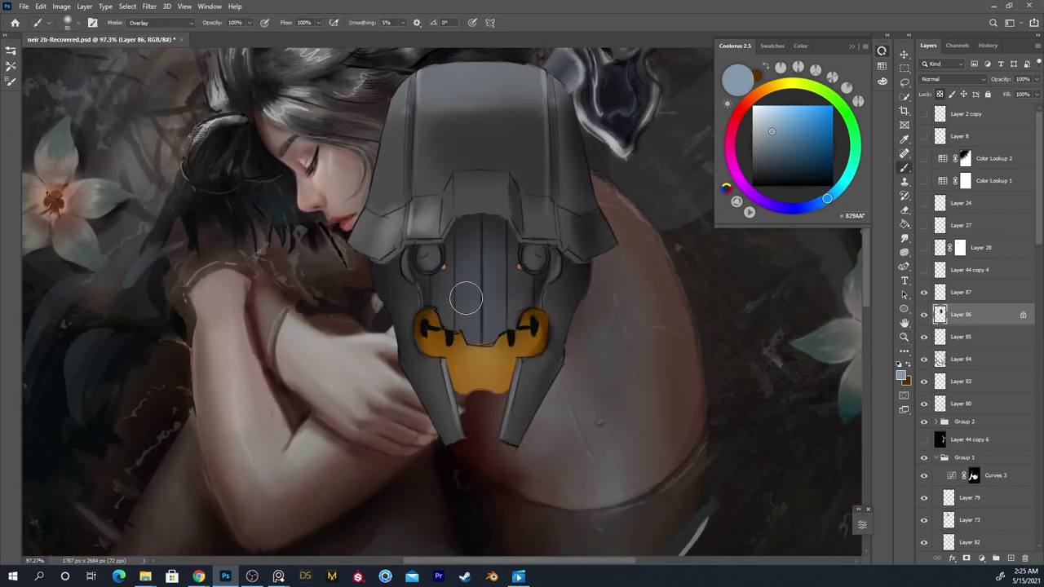
key(x)
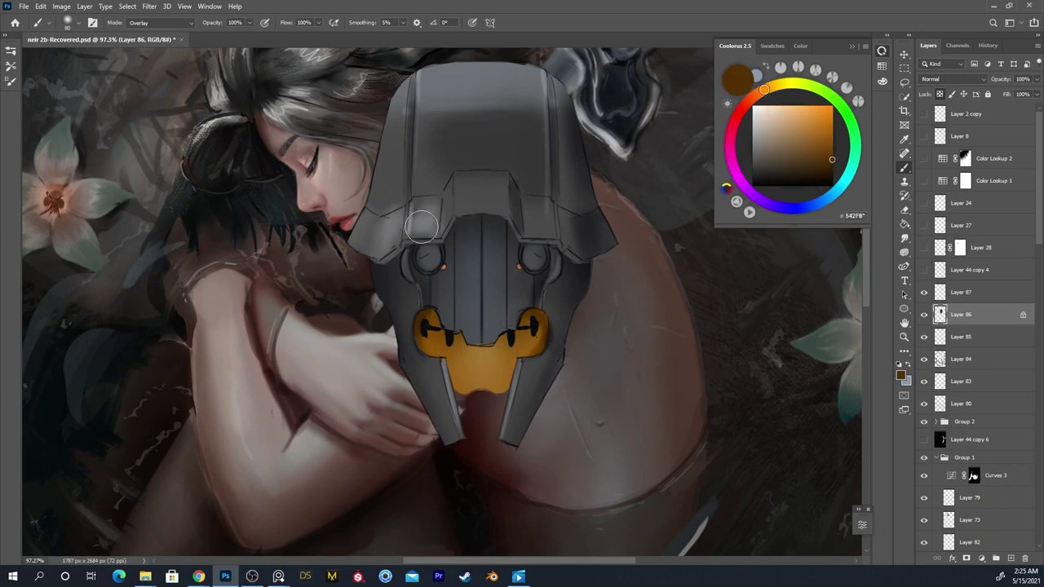
alt+click(421, 226)
click(171, 25)
click(163, 35)
right_click(255, 95)
click(326, 314)
click(407, 51)
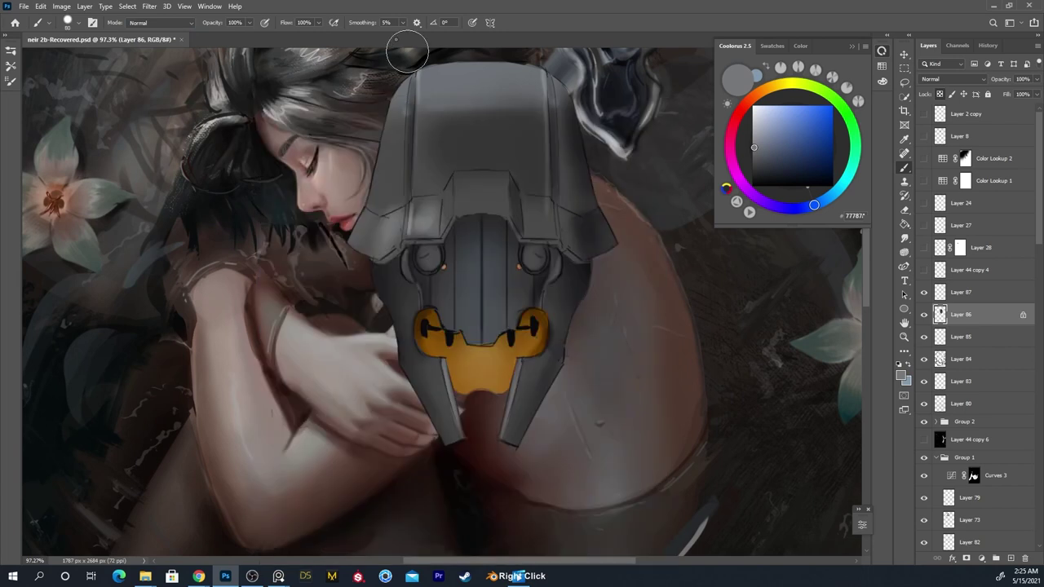
Paint lighter blue-grey highlights on the raised central brow block with a smaller brush, undoing the unwanted stroke
click(763, 142)
click(760, 137)
key(bracketleft)
key(bracketleft)
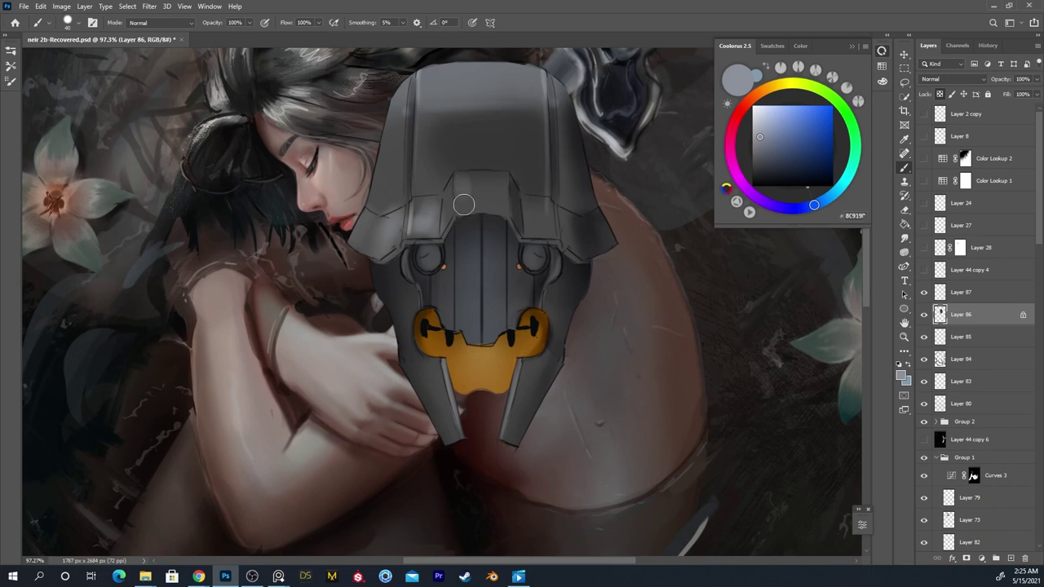
mouse_move(493, 188)
mouse_down()
mouse_move(460, 189)
mouse_move(487, 180)
mouse_move(465, 208)
mouse_move(490, 180)
mouse_move(492, 197)
mouse_move(467, 205)
mouse_move(497, 191)
mouse_move(463, 186)
mouse_move(497, 180)
mouse_move(497, 206)
mouse_up()
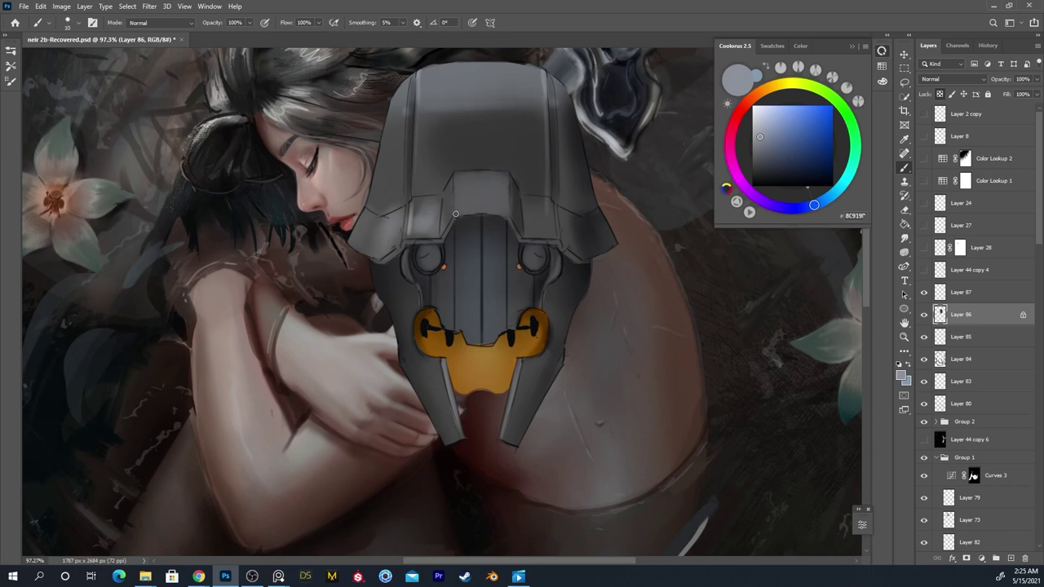
key(ctrl)
key(ctrl+z)
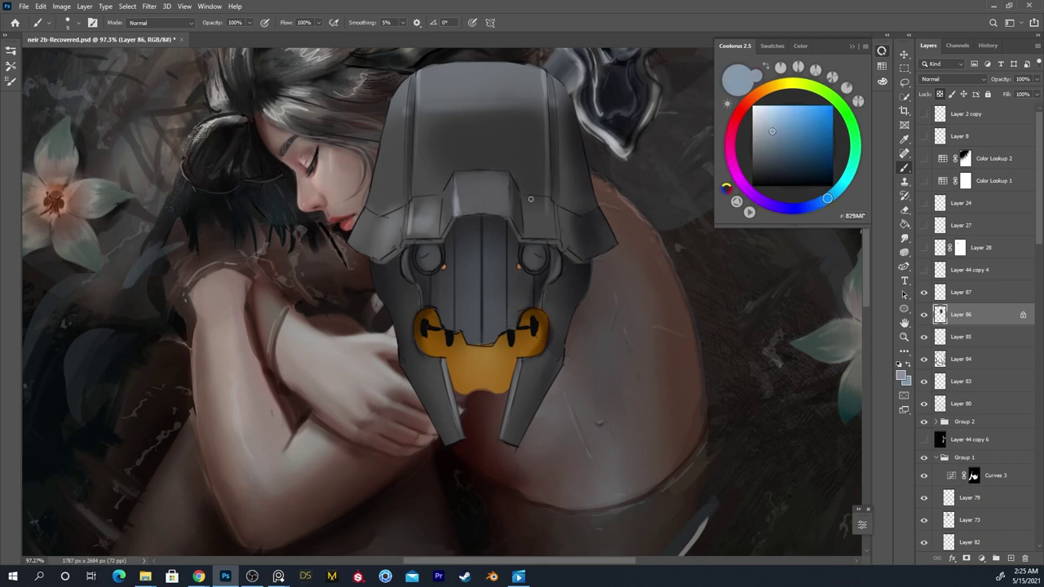
Shade the central brow block with sampled dark tones, replacing the trial strokes and darkening its far side edge
alt+click(517, 233)
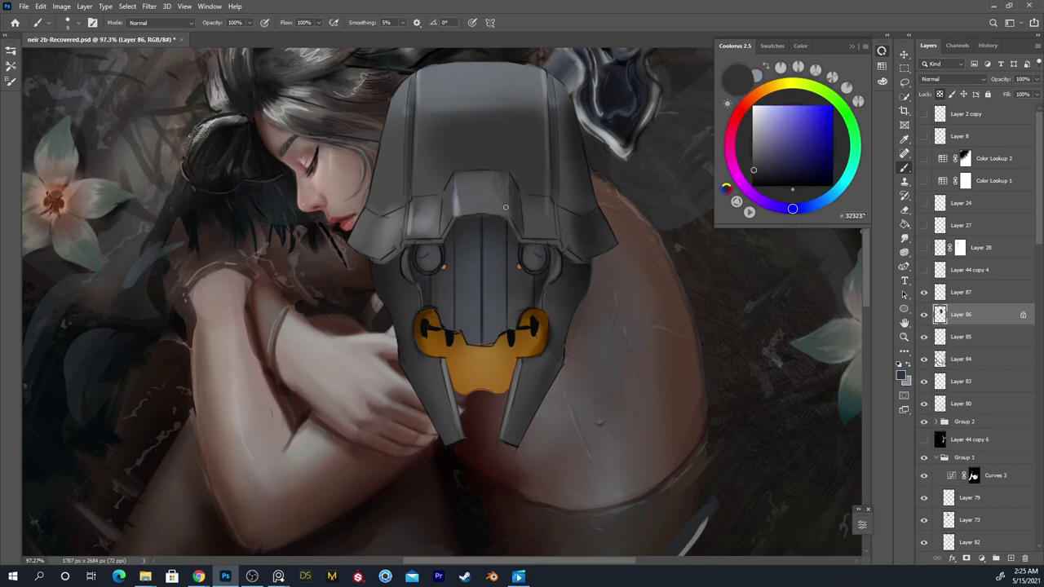
drag(499, 210, 501, 219)
key(ctrl+z)
alt+click(535, 352)
drag(490, 180, 491, 210)
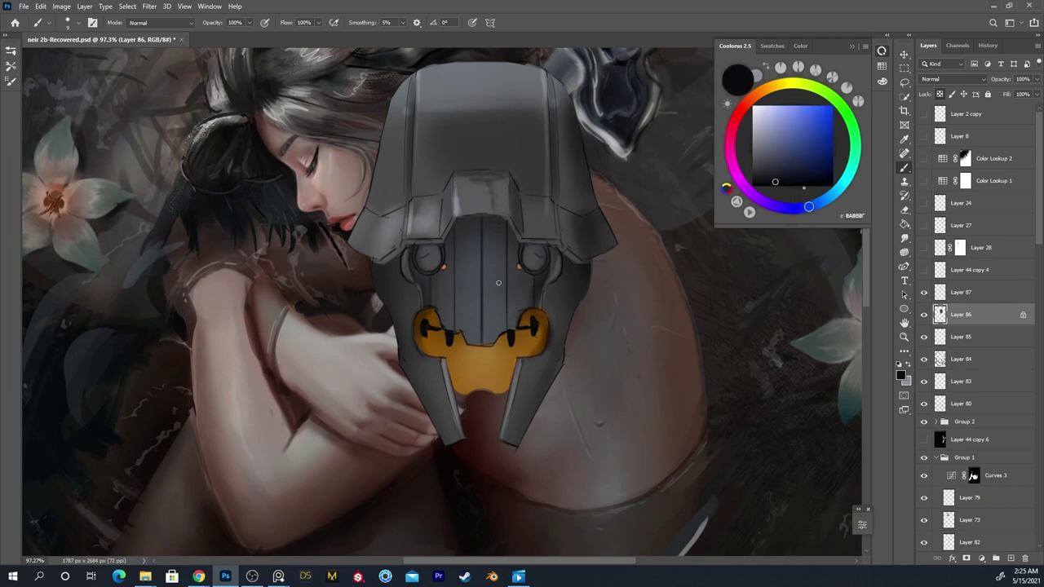
key(ctrl+z)
key(ctrl+z)
mouse_move(469, 175)
mouse_down()
mouse_move(511, 177)
mouse_move(506, 216)
mouse_up()
drag(511, 181, 520, 229)
alt+click(506, 200)
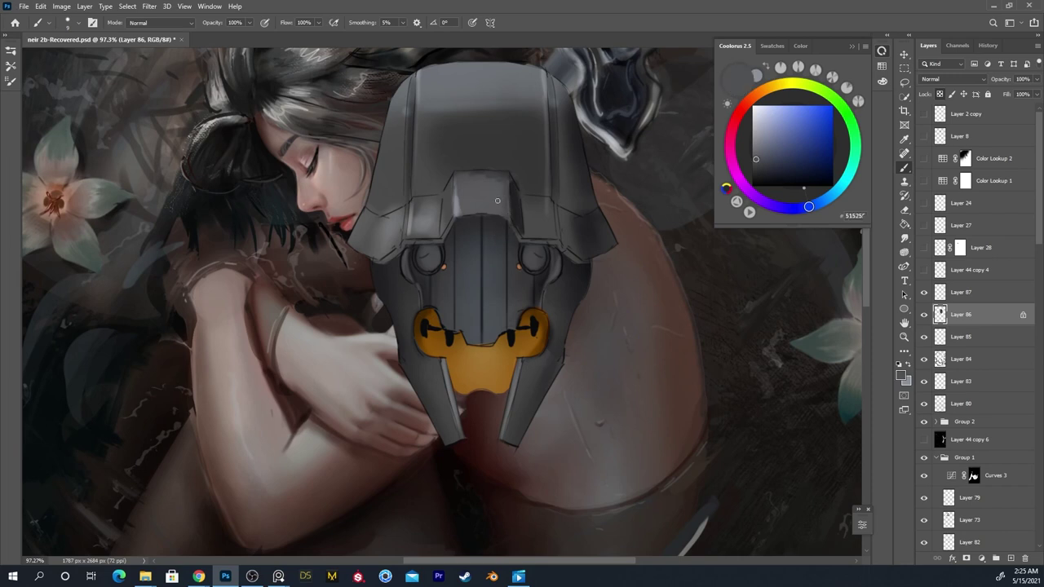
Add pale blue-grey highlights beside the dome's seam and along the inner edges of both lower prongs
alt+click(415, 226)
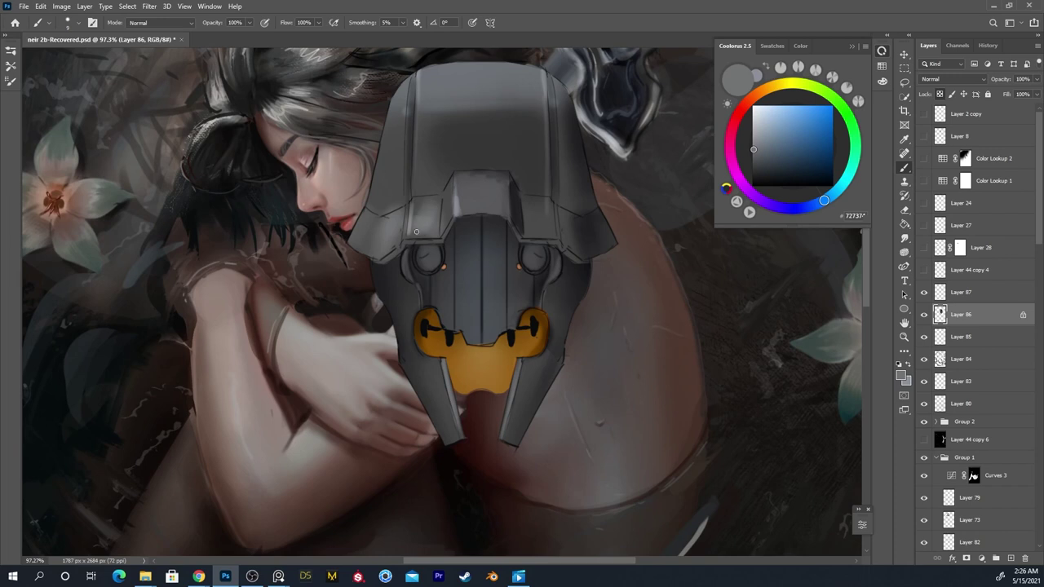
alt+click(433, 158)
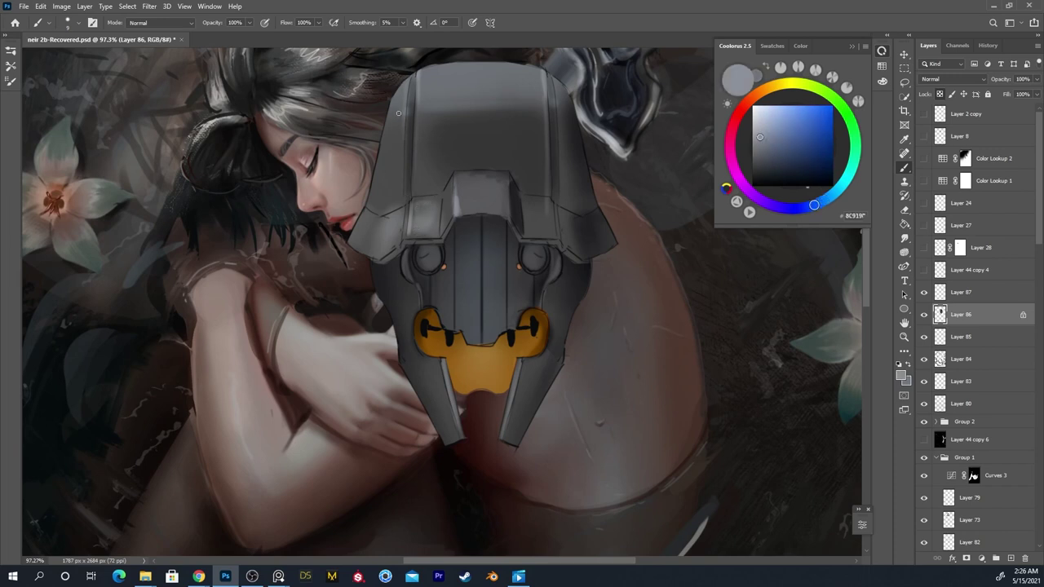
drag(760, 133, 765, 117)
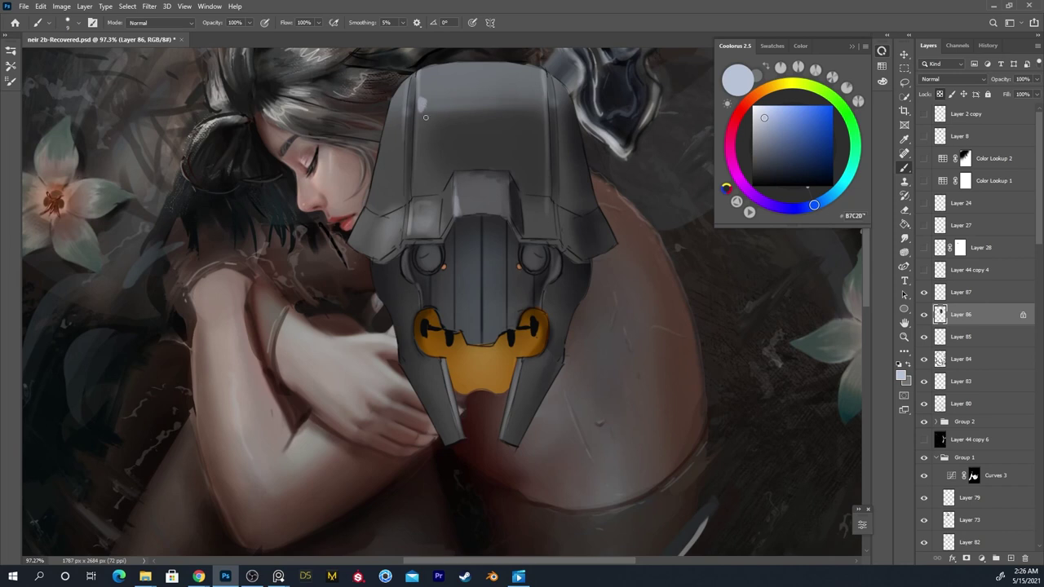
drag(406, 271, 419, 288)
key(ctrl+z)
drag(447, 362, 461, 429)
drag(520, 365, 510, 403)
Lighten the brow panel beside the central block with a larger brush, and sample mid and dark greys to shade the pod's sides
key(bracketright)
key(bracketright)
key(bracketright)
key(bracketright)
drag(557, 232, 552, 190)
key(ctrl+z)
drag(556, 243, 555, 188)
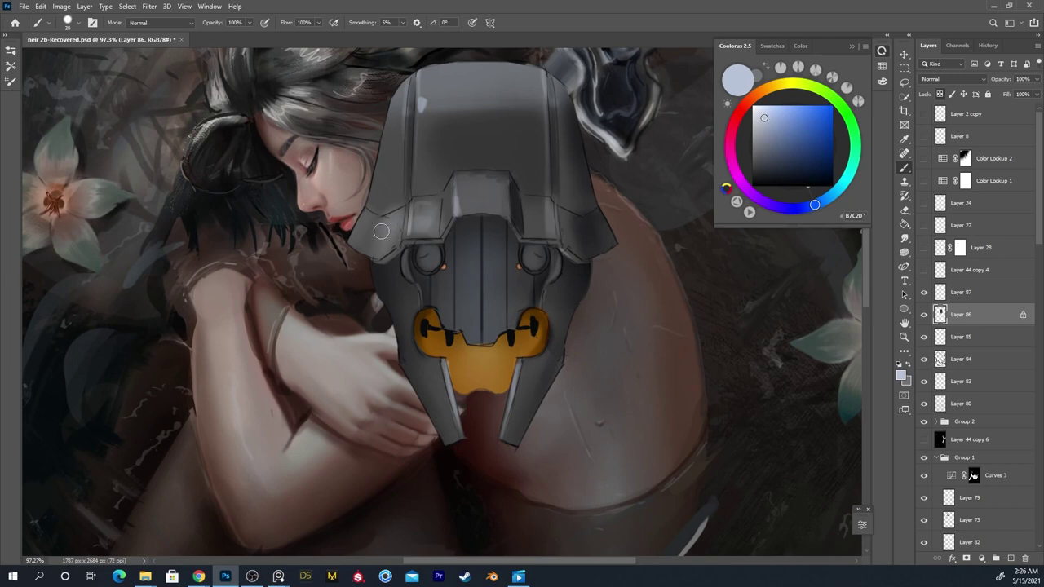
alt+click(392, 202)
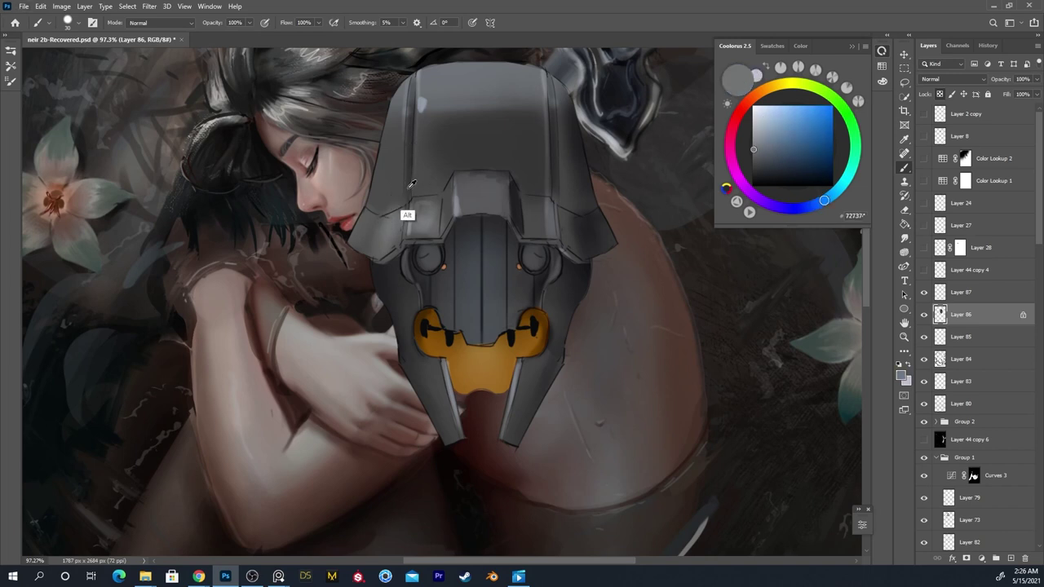
alt+click(410, 290)
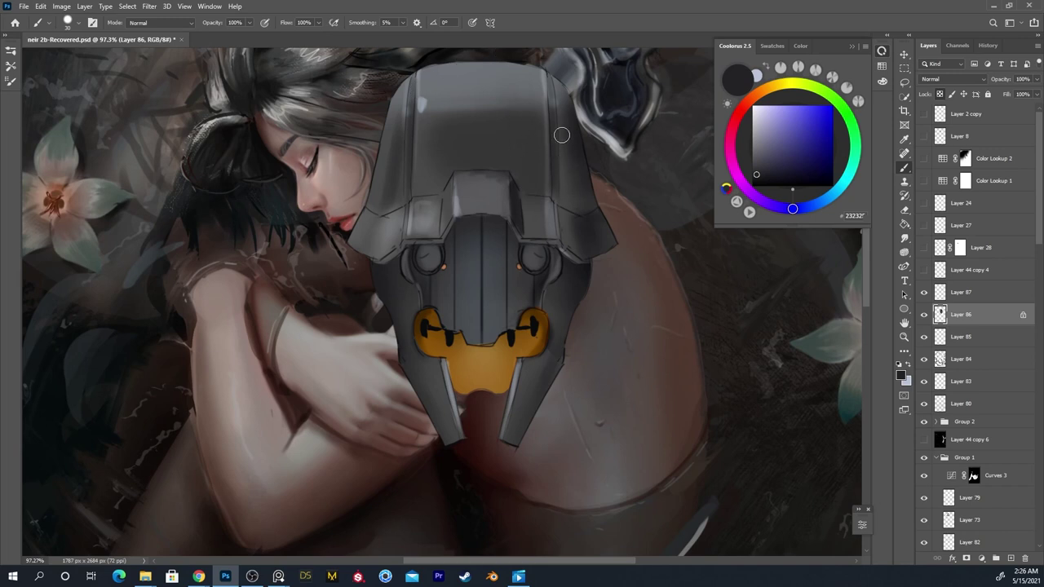
Make Layer 85 active and choose a muted red paint colour
scroll(575, 204, down, 5)
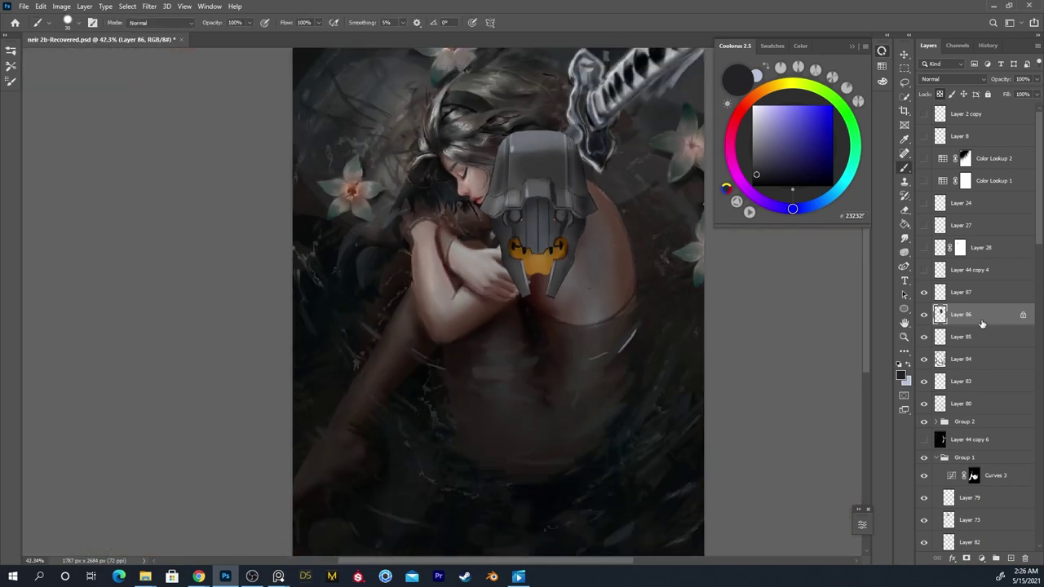
click(1000, 337)
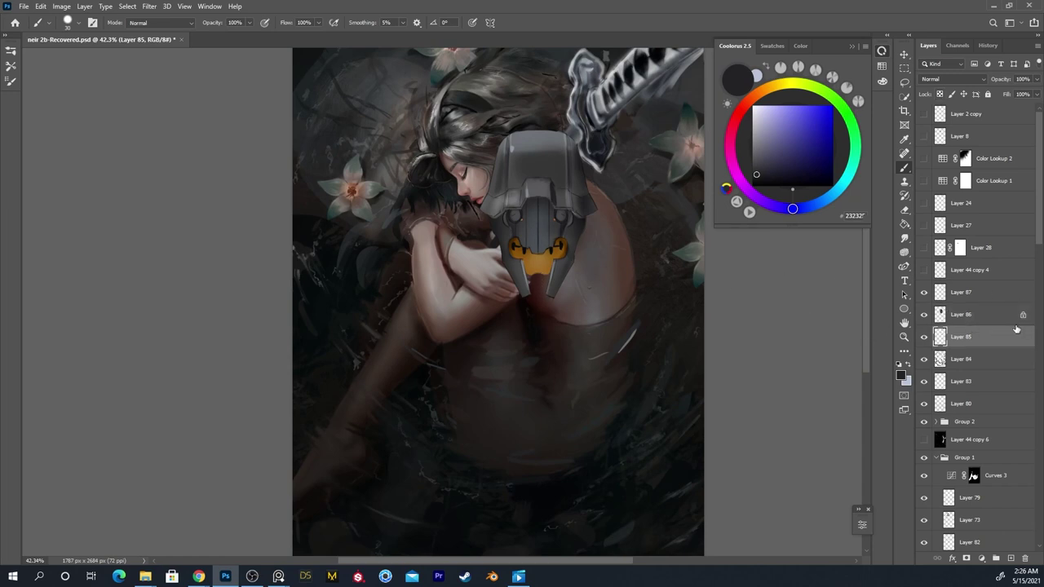
key(z)
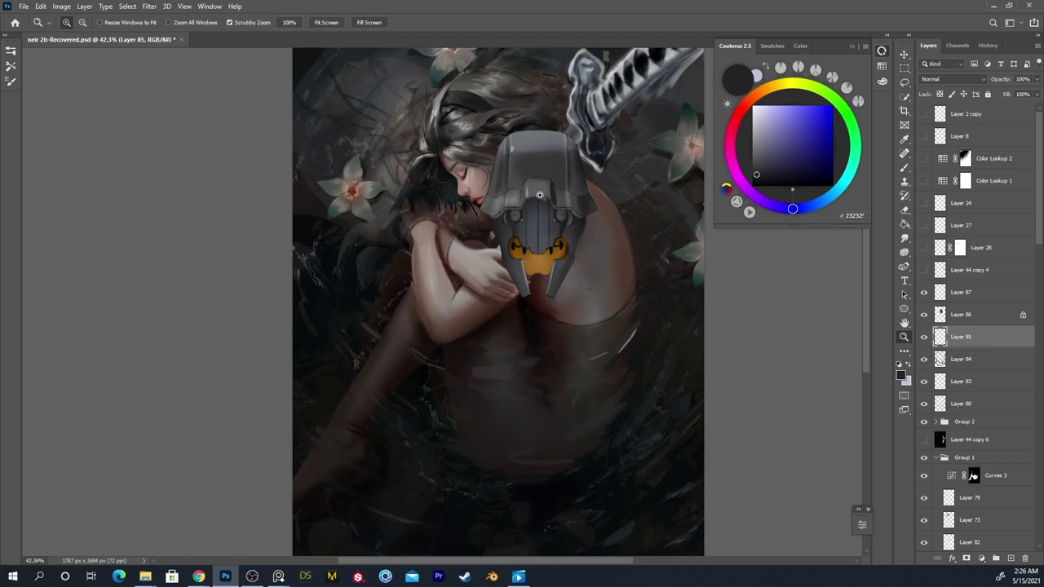
drag(540, 195, 604, 195)
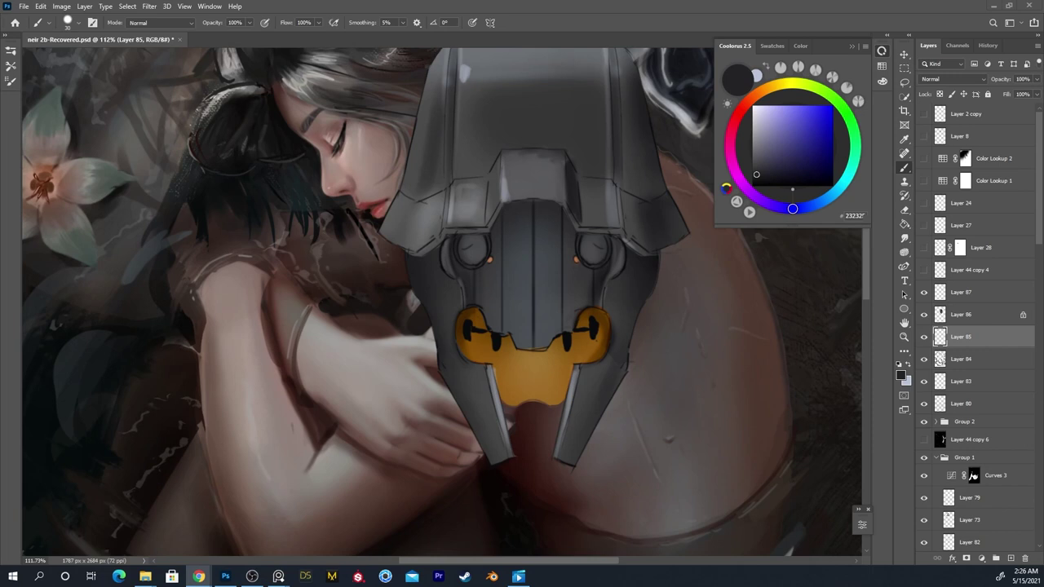
alt+click(470, 244)
alt+click(712, 185)
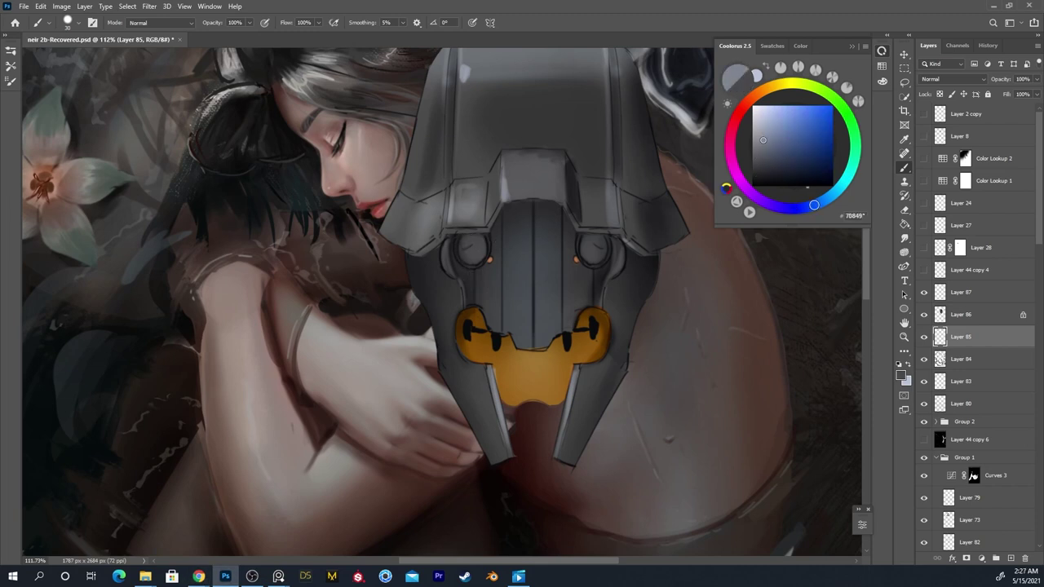
click(738, 112)
click(796, 135)
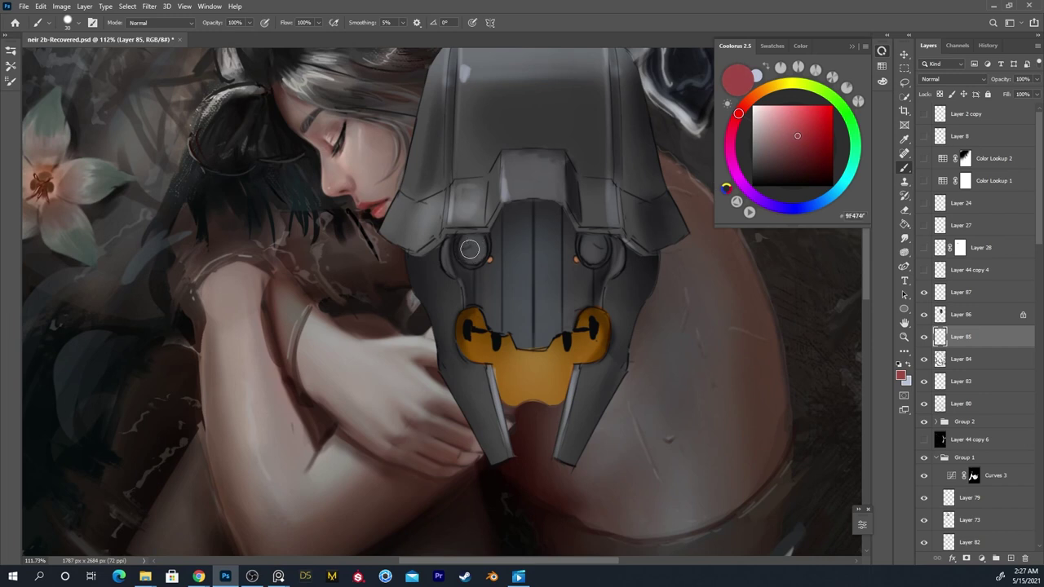
Fill both round eyes of the pod with muted red on Layer 86 using a smaller brush
key(alt+bracketright)
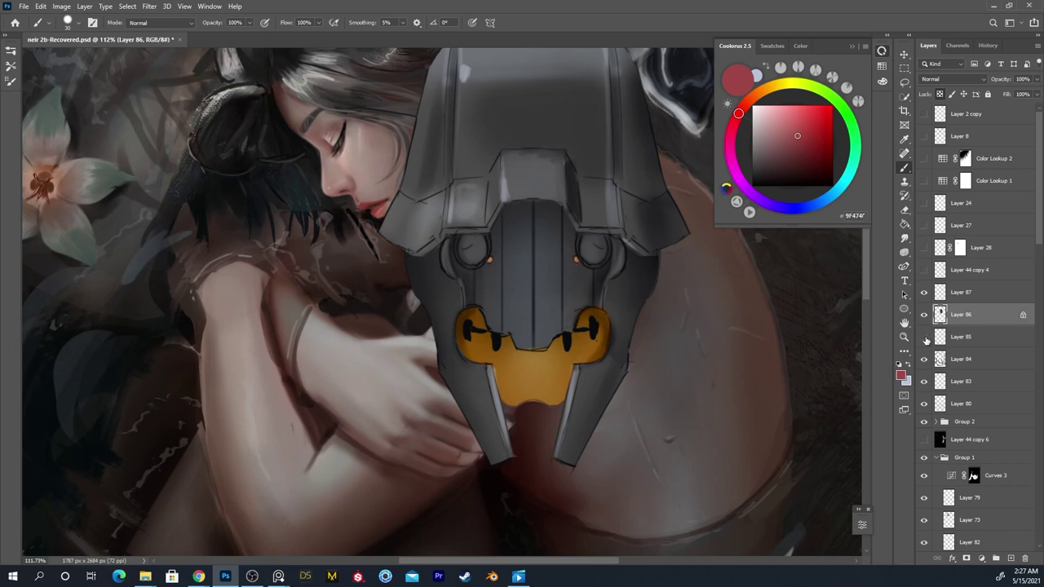
click(924, 314)
click(924, 314)
mouse_move(476, 251)
mouse_down()
mouse_move(473, 243)
mouse_move(474, 262)
mouse_move(480, 249)
mouse_up()
key(ctrl+z)
key(bracketleft)
key(bracketleft)
key(bracketleft)
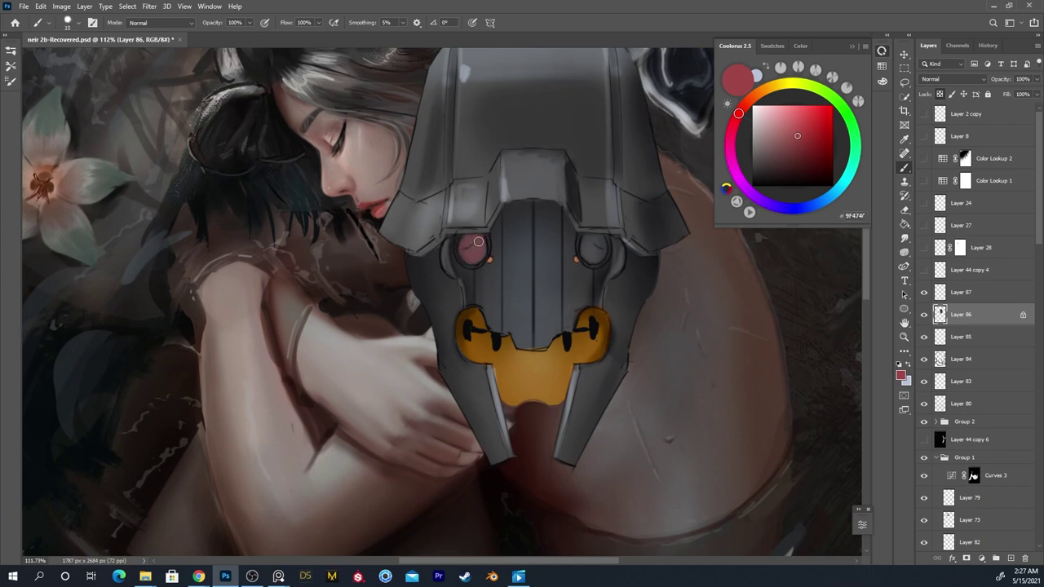
drag(594, 250, 596, 244)
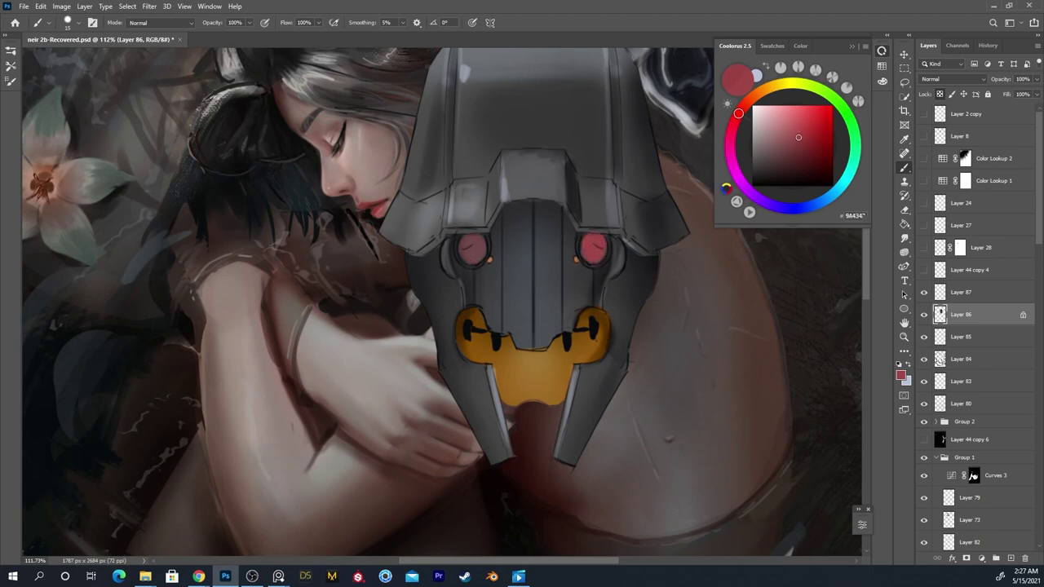
Shade the red eyes with darker and sampled reds, undoing the first trial stroke
drag(796, 135, 797, 146)
key(ctrl+z)
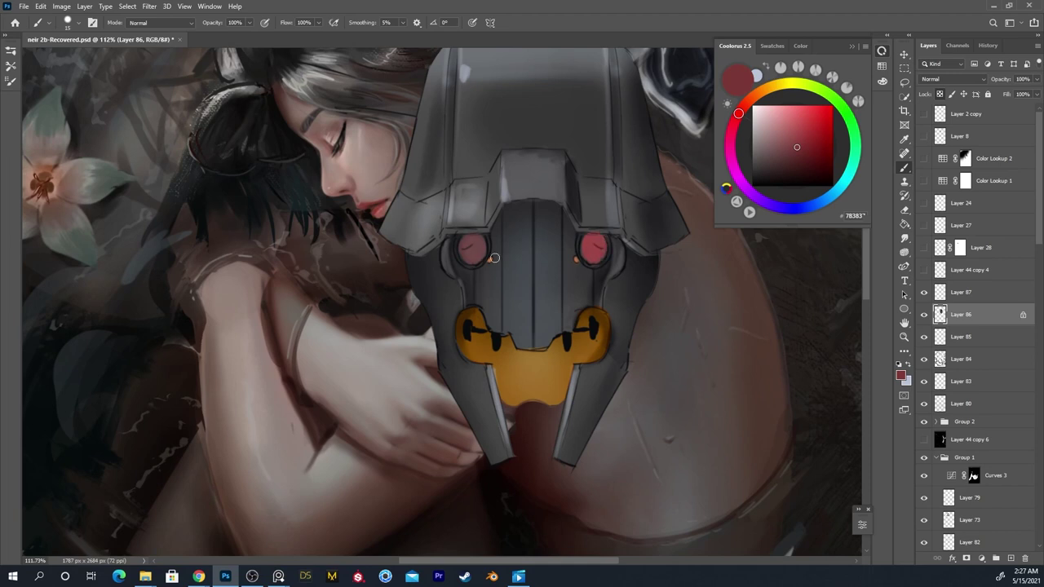
alt+click(592, 238)
alt+click(593, 239)
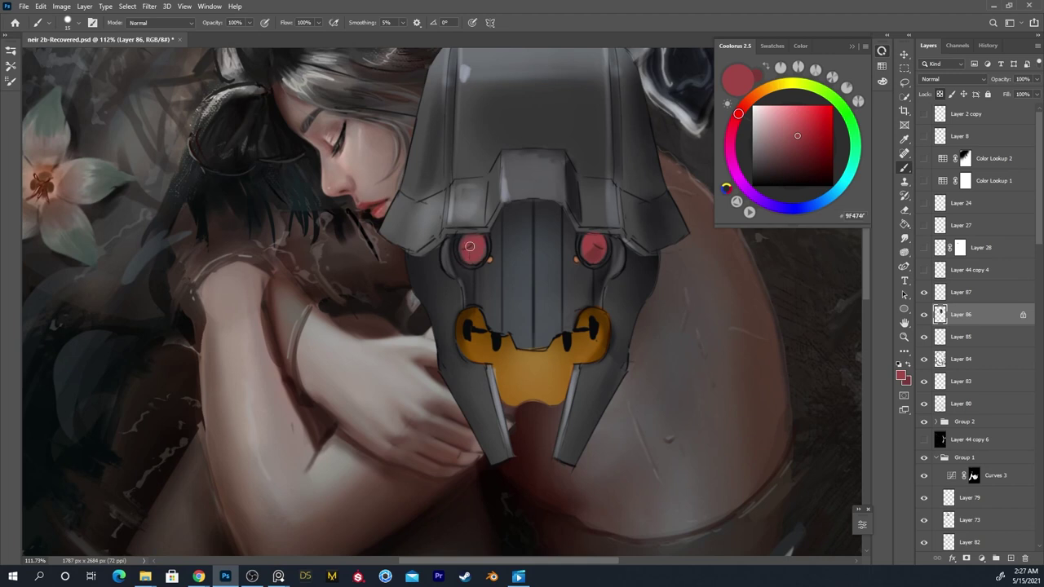
alt+click(470, 247)
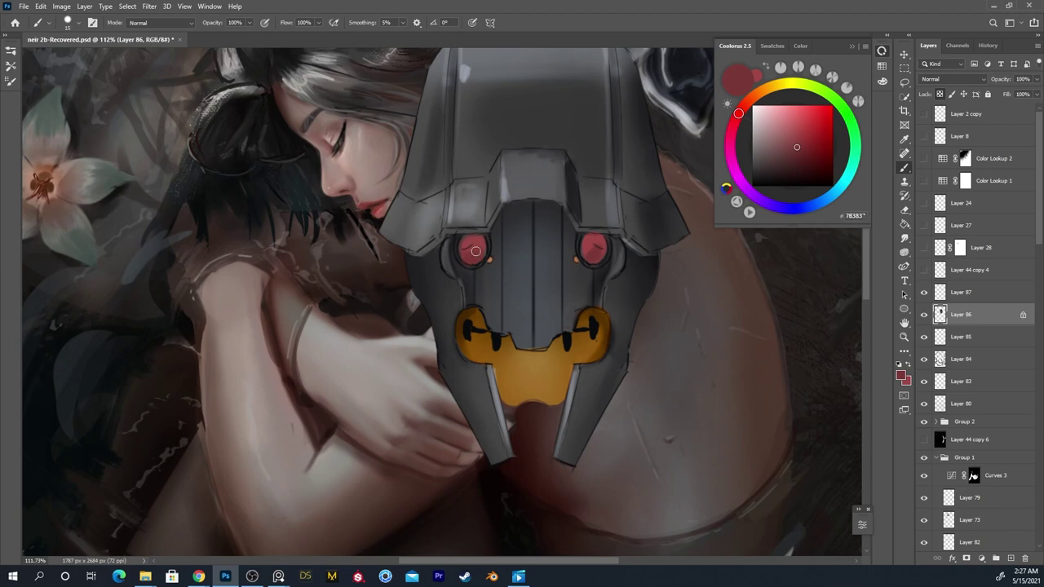
alt+click(715, 221)
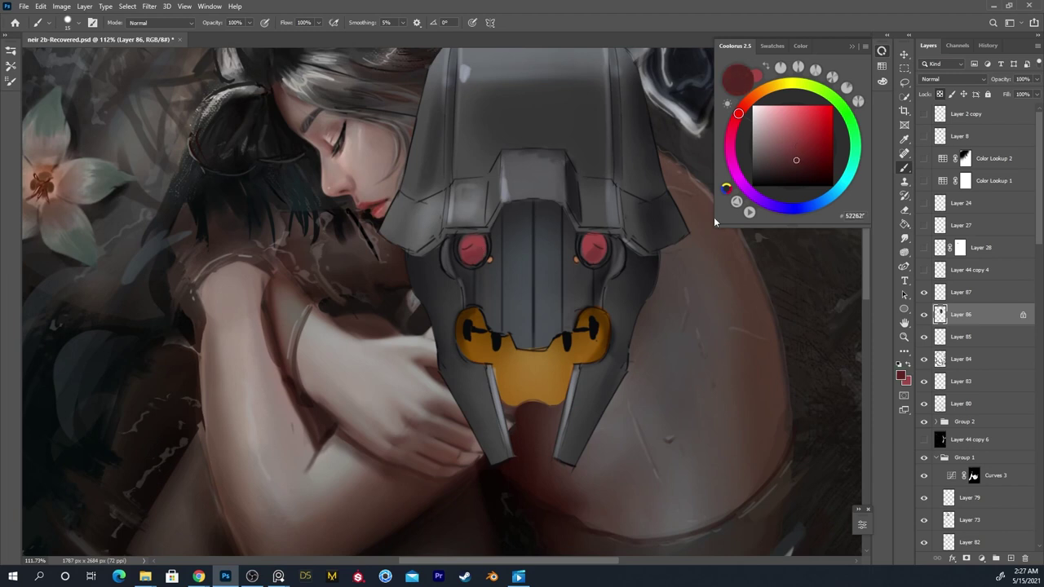
mouse_move(493, 250)
mouse_down()
mouse_move(471, 259)
mouse_move(484, 248)
mouse_up()
Shade the ochre jaw's lobes and edges with a large brush in a darkened brown sampled from the jaw
alt+click(466, 351)
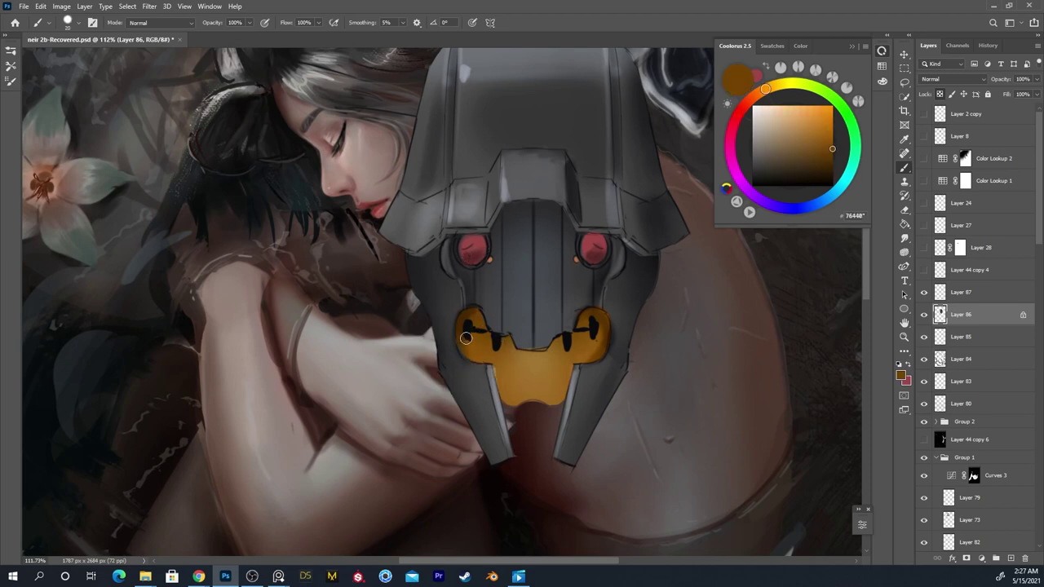
drag(830, 151, 825, 159)
key(])
key(])
key(])
key(])
key(])
key(])
key(])
key(])
mouse_move(481, 341)
mouse_down()
mouse_move(497, 342)
mouse_move(480, 346)
mouse_move(494, 359)
mouse_up()
mouse_move(596, 326)
mouse_down()
mouse_move(562, 353)
mouse_move(553, 389)
mouse_move(545, 377)
mouse_move(494, 383)
mouse_move(530, 384)
mouse_move(506, 398)
mouse_move(545, 411)
mouse_move(518, 400)
mouse_move(543, 393)
mouse_move(554, 408)
mouse_move(518, 409)
mouse_move(535, 405)
mouse_move(498, 336)
mouse_move(517, 372)
mouse_up()
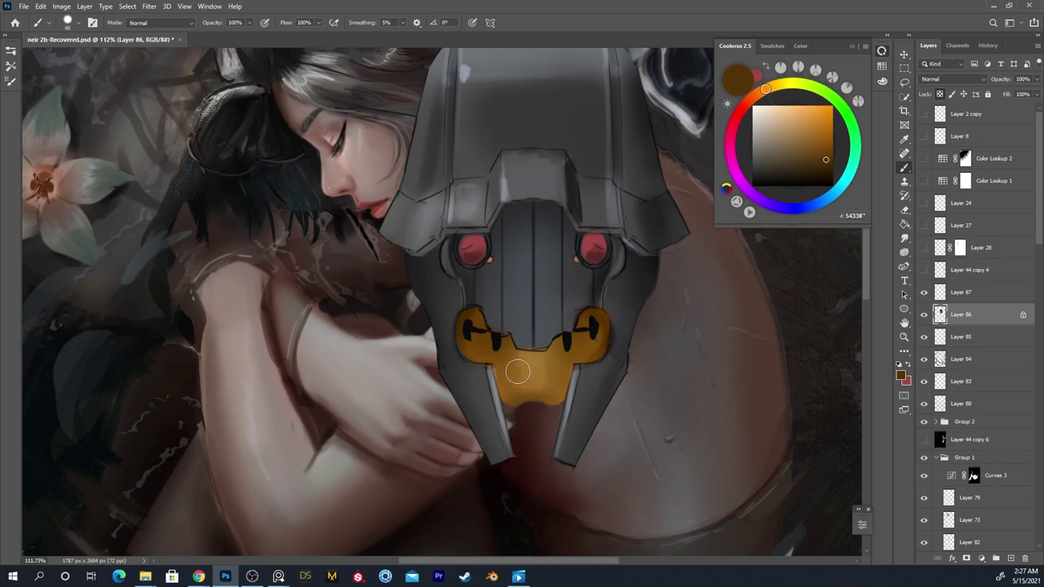
Sample lighter ochre from the jaw's middle and set up the Smudge tool with a speckled brush tip to blend it
alt+click(530, 371)
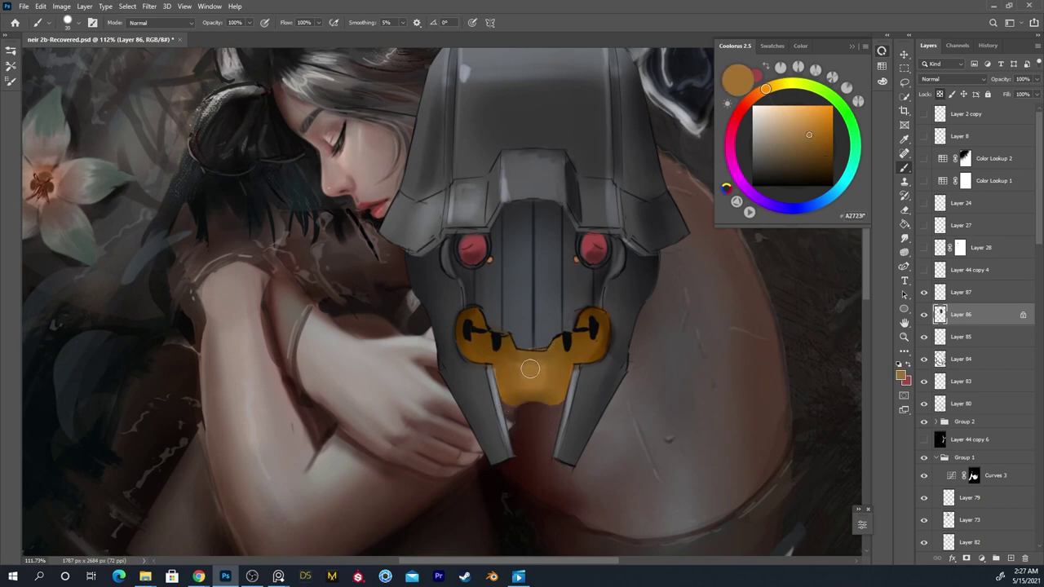
alt+click(508, 412)
key(r)
right_click(525, 365)
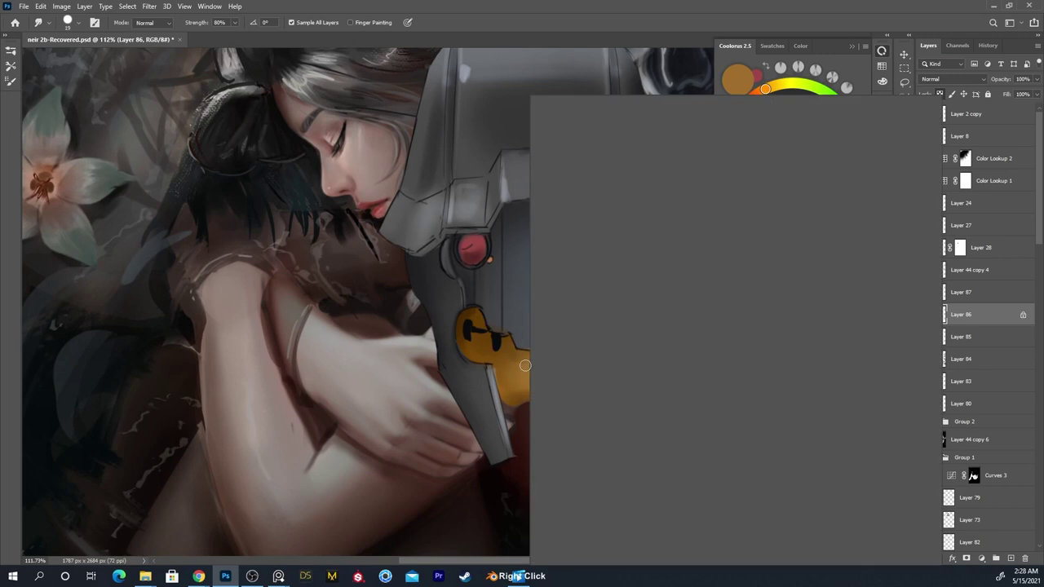
click(795, 299)
key(Return)
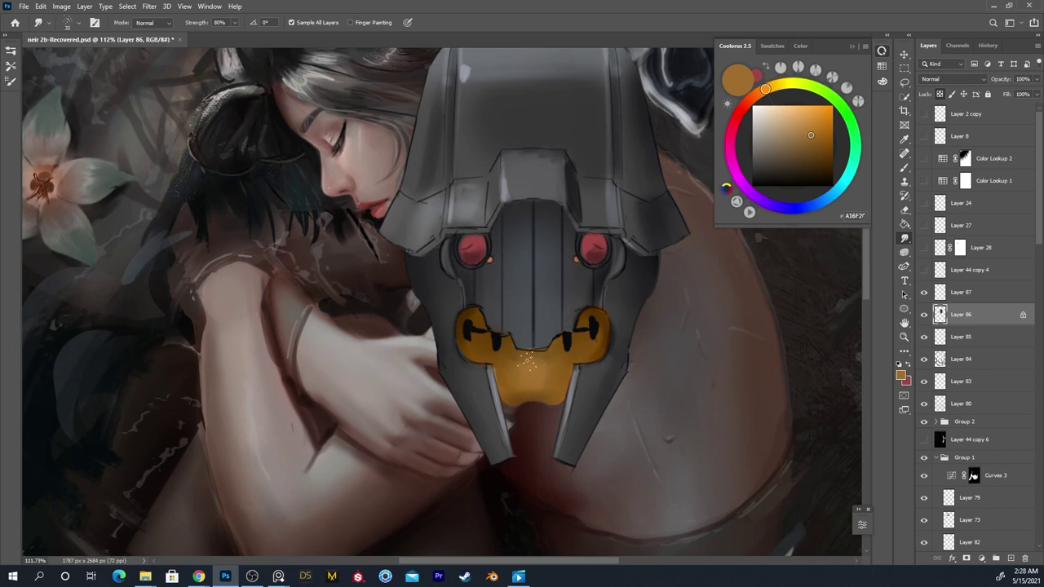
Try glowing pink highlights on both red eyes with a small brush in Overlay mode
key(b)
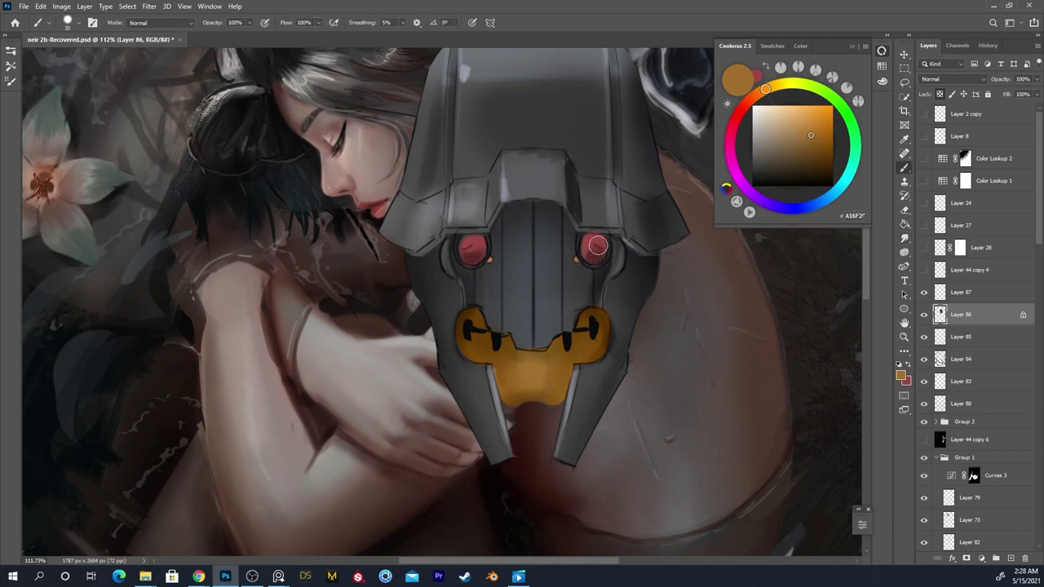
alt+click(601, 236)
drag(797, 135, 791, 116)
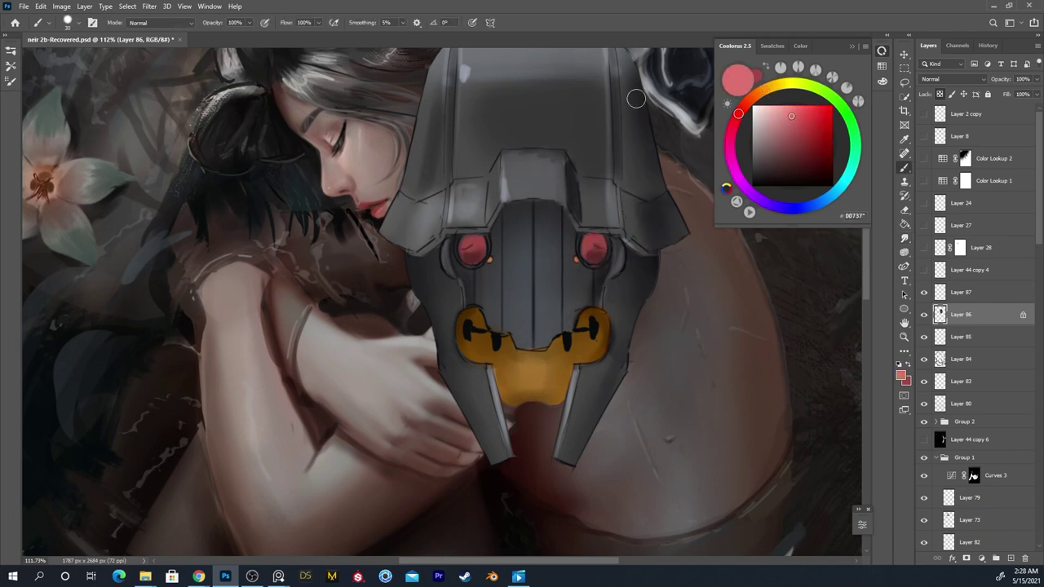
click(163, 23)
click(163, 171)
click(784, 112)
drag(738, 114, 732, 128)
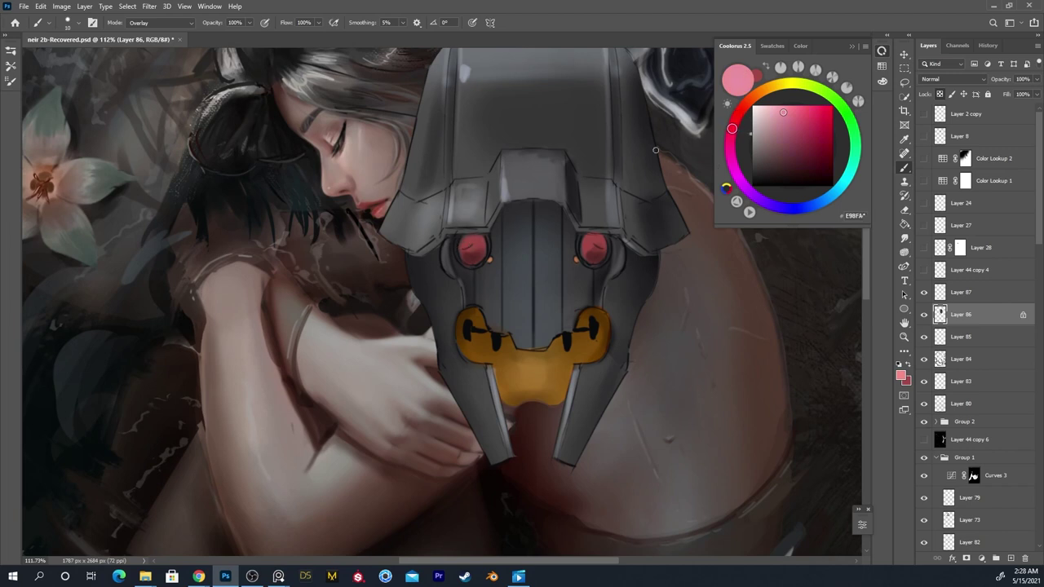
drag(465, 250, 481, 242)
key(ctrl+z)
key(ctrl+z)
key(ctrl+z)
key(ctrl+z)
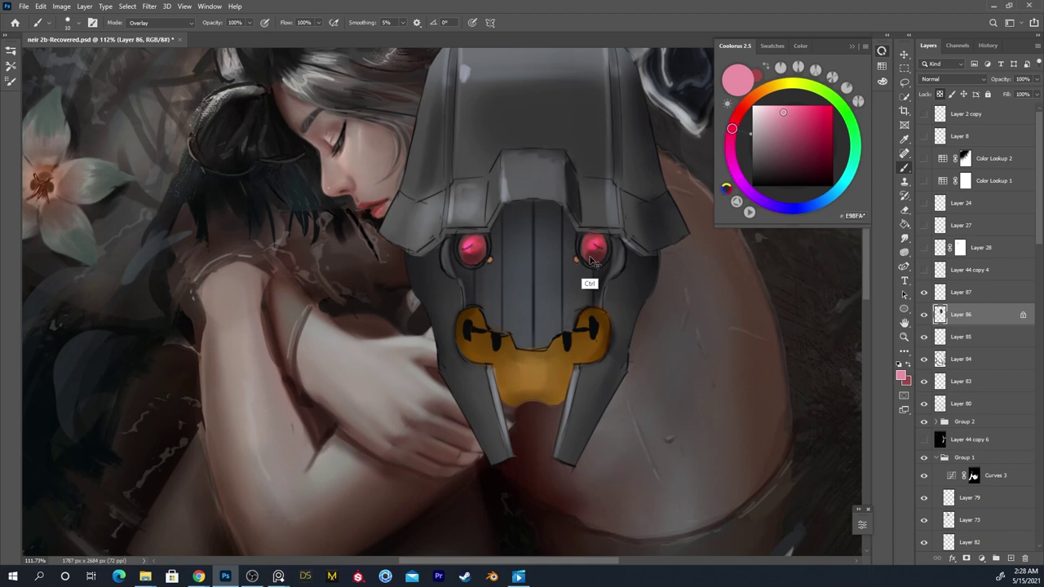
key(ctrl+z)
Repaint both eyes on Layer 86 with a brighter, more saturated red using a larger brush in Normal mode
key(x)
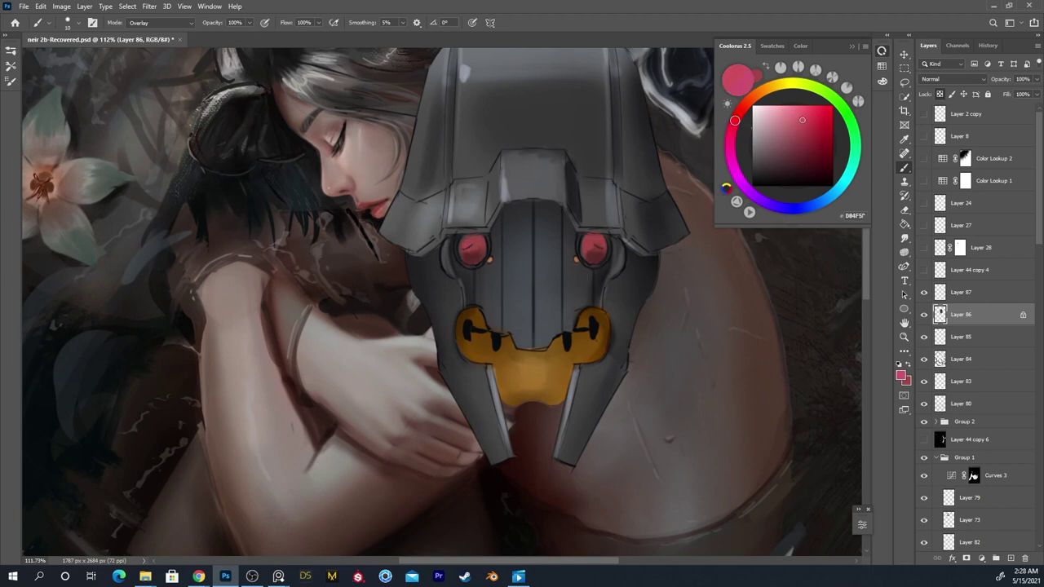
click(815, 122)
key(bracketright)
key(bracketright)
key(bracketright)
click(475, 249)
click(592, 247)
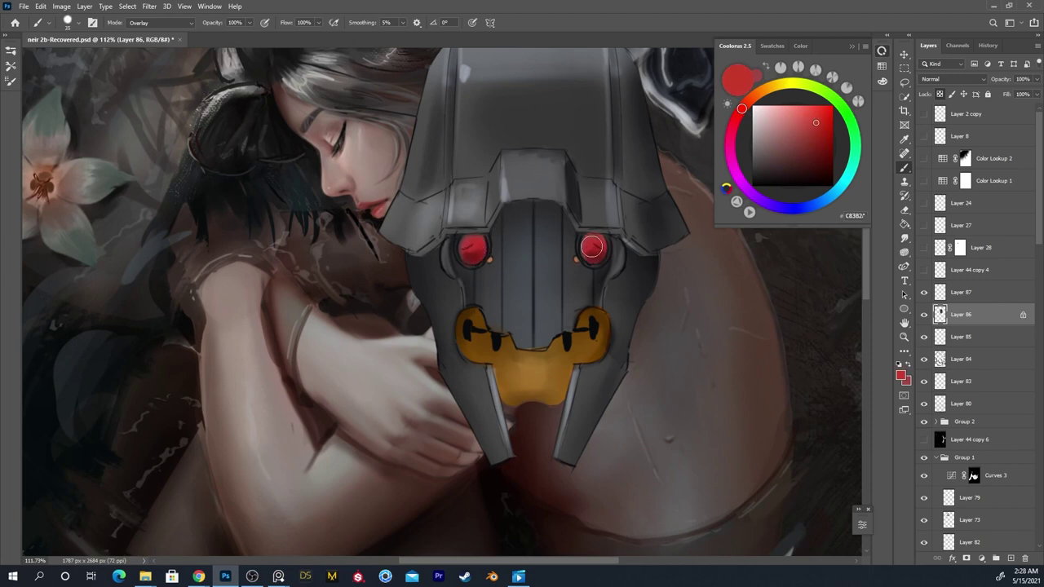
Paint red over the linework inside both eyes on Layer 87 with a larger brush
key(alt+bracketright)
key(bracketright)
key(bracketright)
click(600, 245)
drag(598, 244, 602, 247)
drag(470, 250, 478, 245)
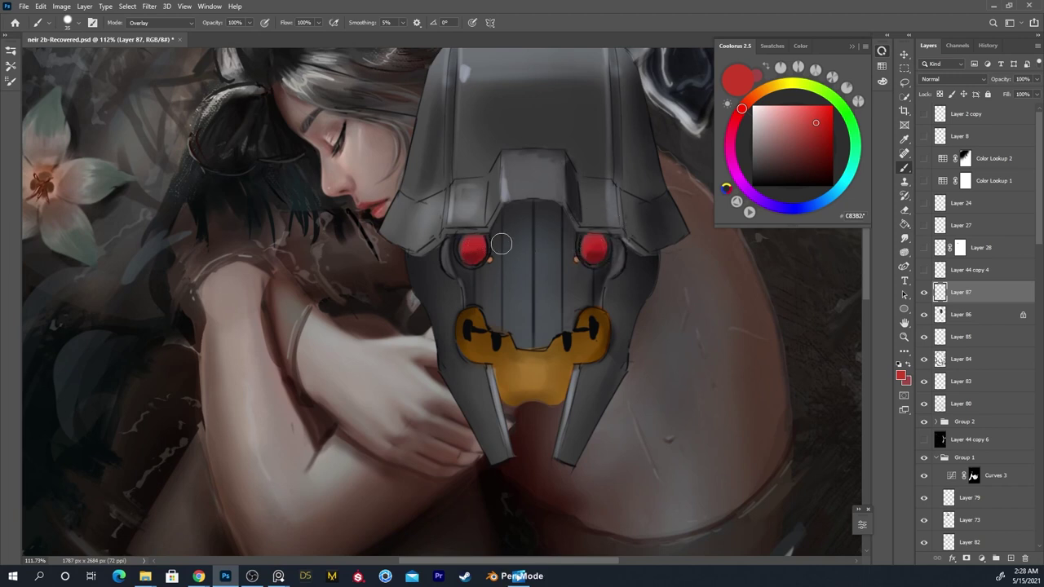
Return to Layer 86, sample near-black from the jaw's dark markings and shrink the brush for fine detail
key(alt+bracketleft)
alt+click(498, 344)
key(Return)
key(x)
click(181, 39)
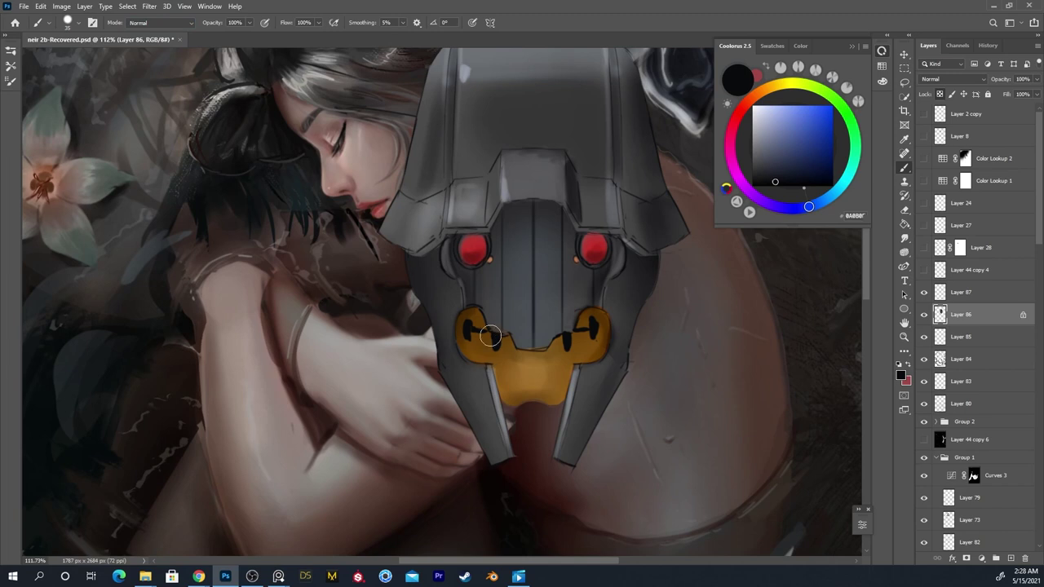
key(bracketleft)
key(bracketleft)
key(bracketleft)
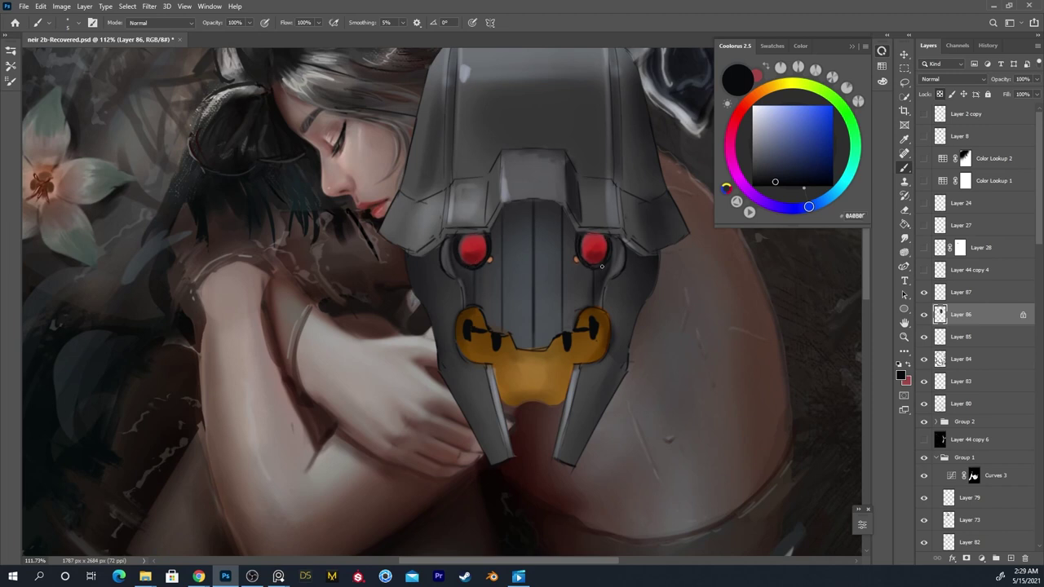
Start a Color Balance adjustment on Layer 86, shifting the color levels of the pod's highlights and shadows
key(z)
mouse_move(615, 253)
mouse_down()
mouse_move(571, 282)
mouse_move(606, 285)
mouse_up()
key(z)
key(ctrl+b)
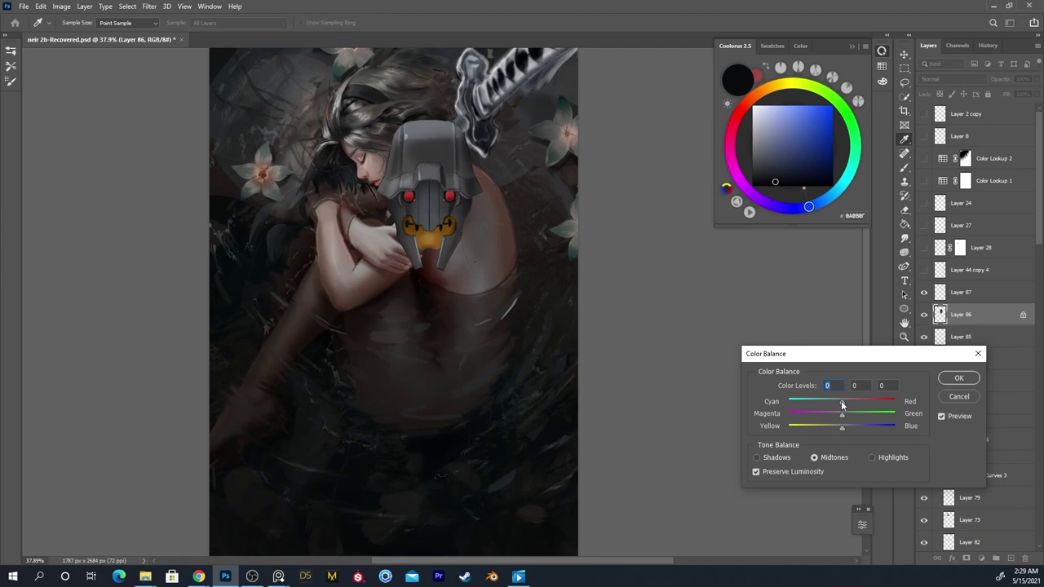
click(873, 457)
drag(828, 401, 841, 430)
click(757, 457)
mouse_move(839, 427)
mouse_down()
mouse_move(838, 405)
mouse_move(855, 407)
mouse_move(834, 418)
mouse_move(846, 413)
mouse_move(838, 430)
mouse_up()
Set the pod's midtone color levels to about 0, -2, -7, compare the preview and apply the Color Balance
click(820, 458)
key(ctrl+z)
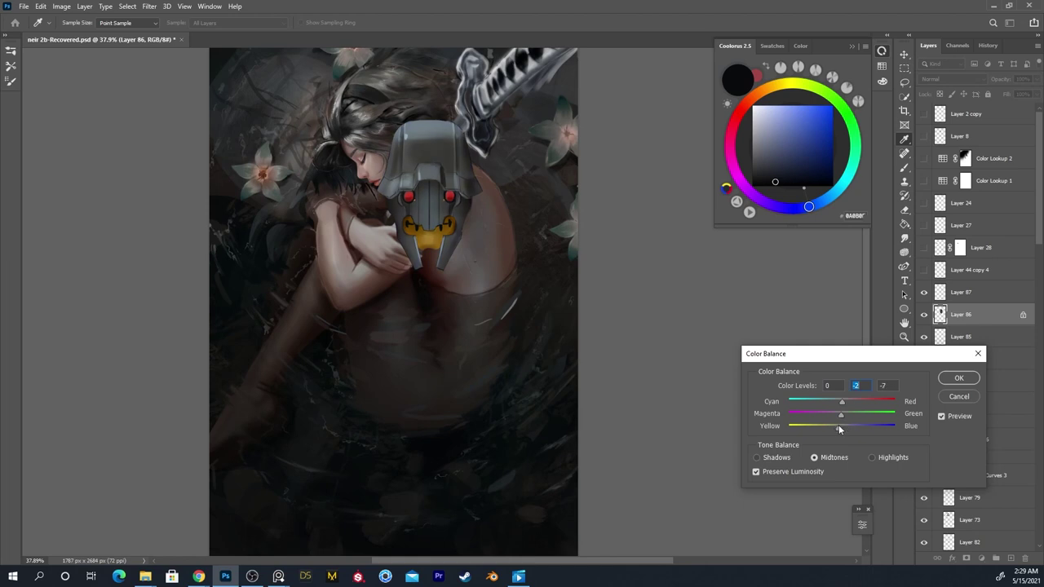
click(840, 429)
click(941, 417)
click(942, 416)
click(952, 381)
Darken the pod with a sagging RGB Curves adjustment, including a shadow point at input 43, output 21
key(ctrl+m)
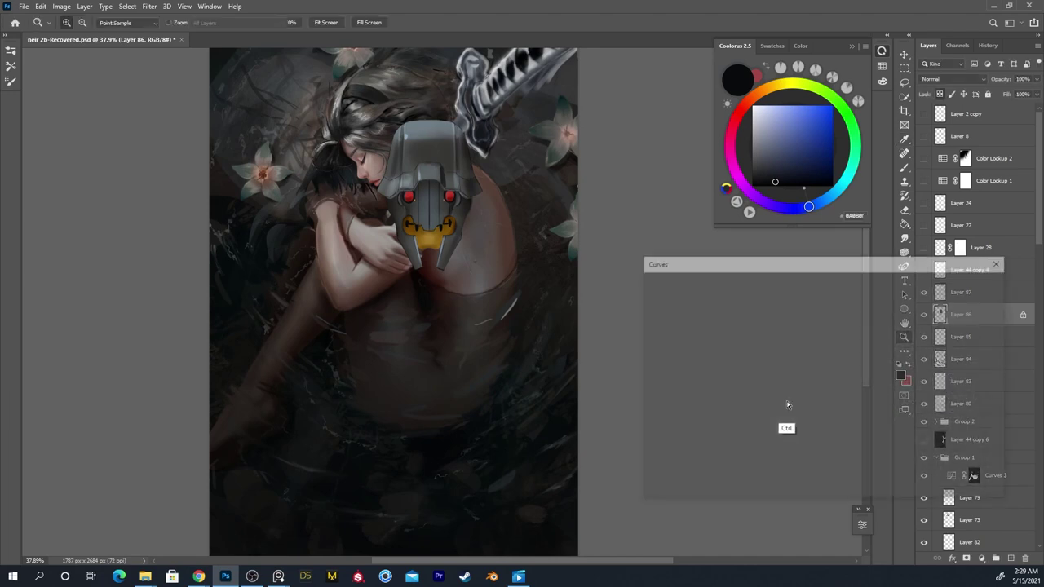
drag(767, 381, 774, 394)
drag(796, 359, 801, 357)
key(ctrl+z)
click(744, 420)
drag(719, 437, 721, 440)
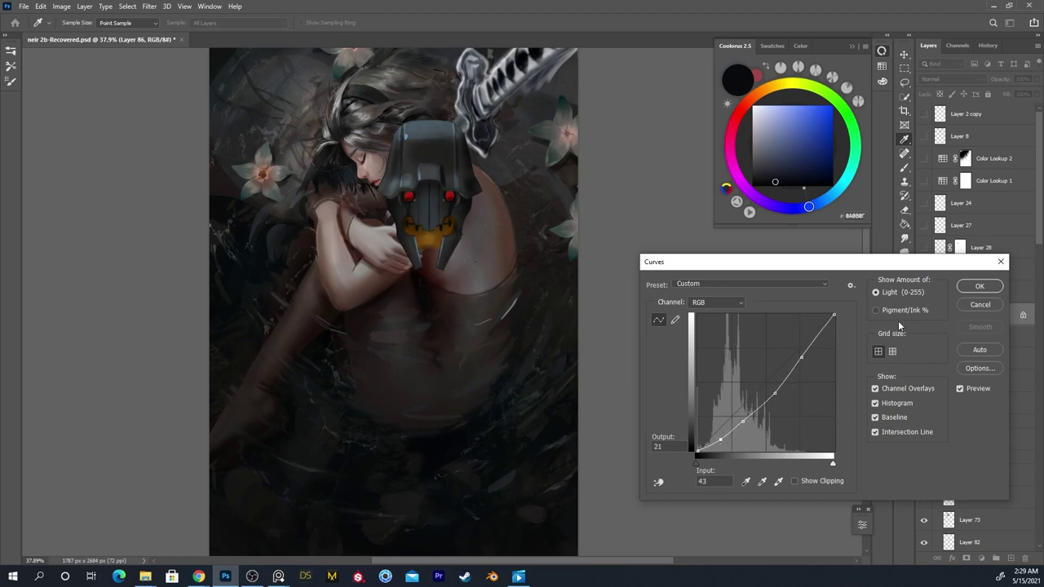
click(976, 287)
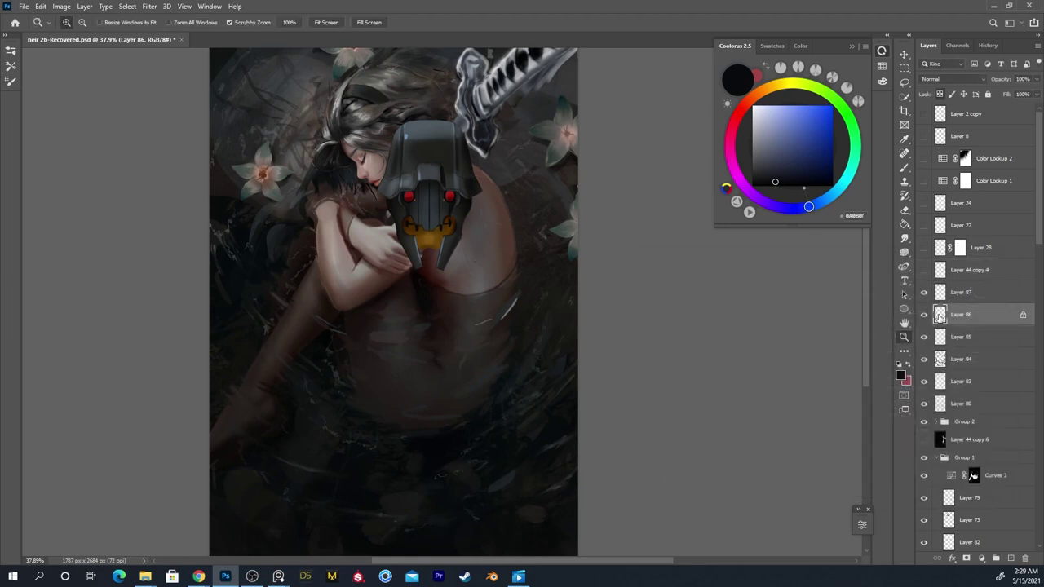
key(ctrl+t)
drag(559, 188, 539, 139)
drag(475, 164, 402, 430)
key(ctrl+z)
key(ctrl+z)
key(Return)
Merge Layers 86 and 87, then shrink, tilt and move the pod to the lower-left area of the painting
ctrl+click(962, 292)
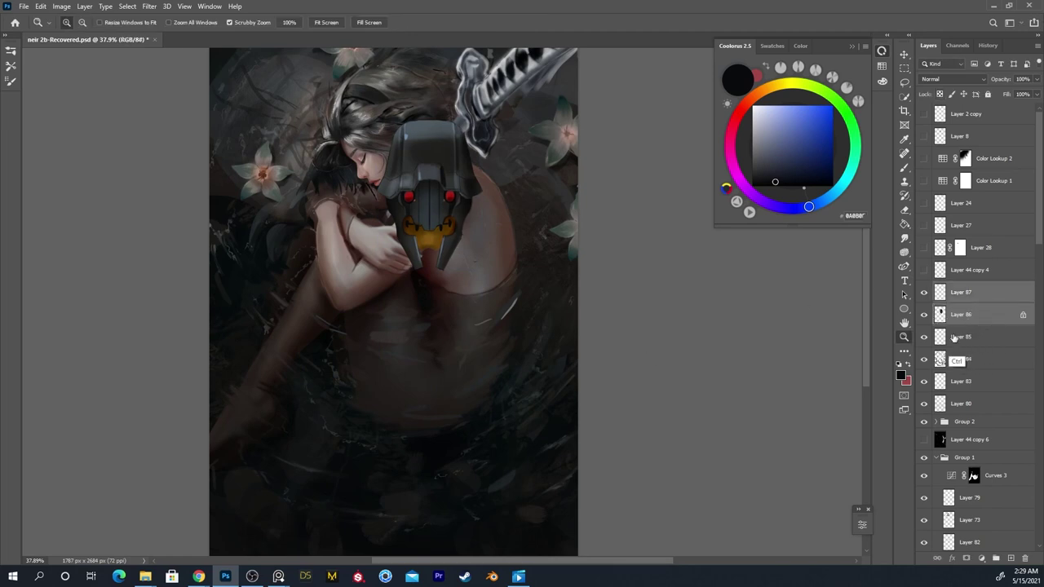
key(ctrl+e)
key(ctrl+t)
drag(530, 189, 509, 137)
drag(459, 258, 335, 531)
drag(400, 419, 508, 335)
drag(415, 269, 400, 308)
key(ctrl+z)
mouse_move(417, 271)
mouse_down()
mouse_move(401, 298)
mouse_move(414, 278)
mouse_up()
drag(414, 401, 417, 415)
key(Return)
Darken the pod with Hue/Saturation by lowering the lightness to about -44
key(z)
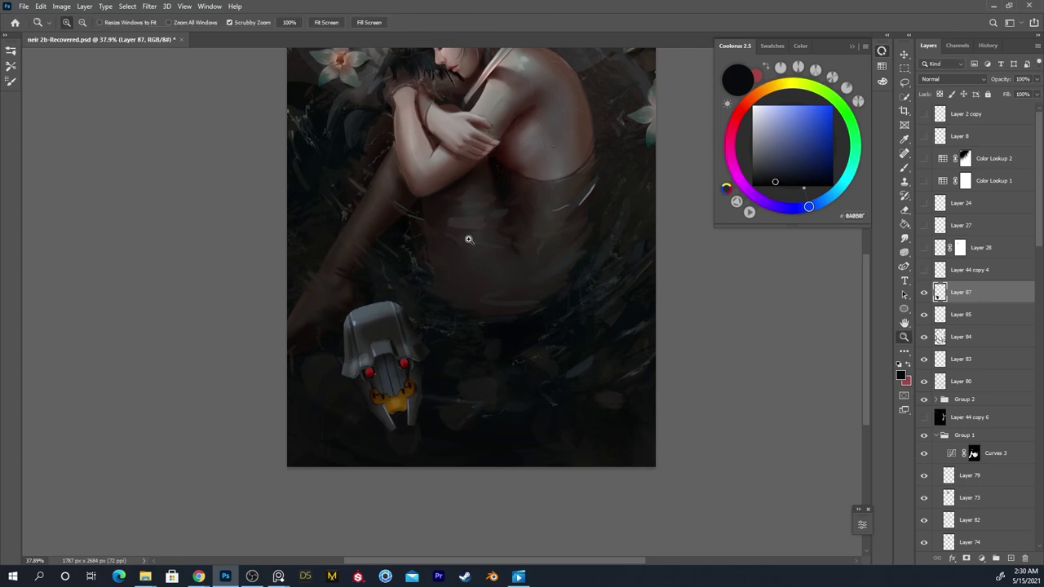
key(ctrl+u)
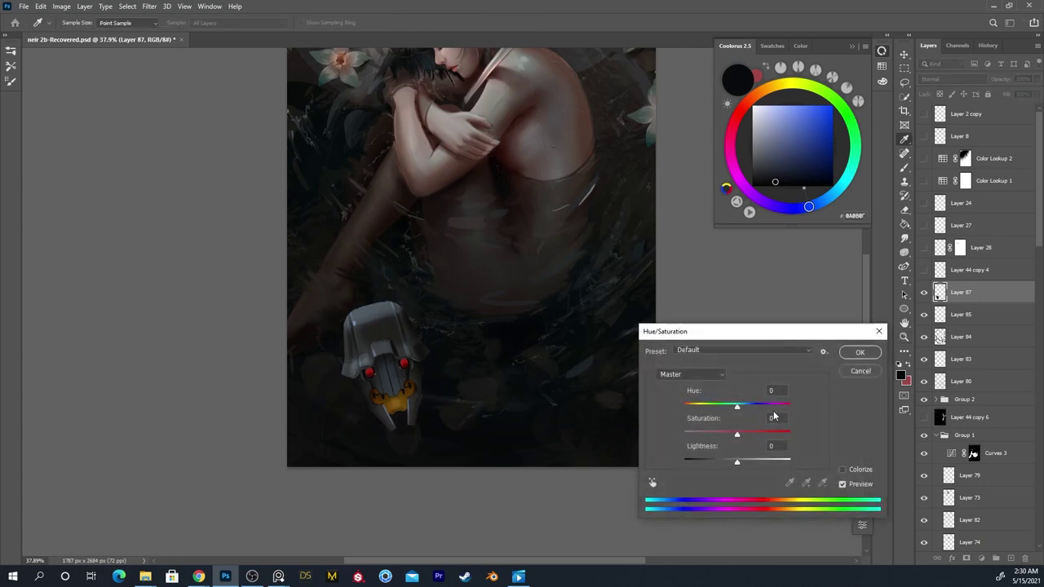
drag(737, 464, 717, 473)
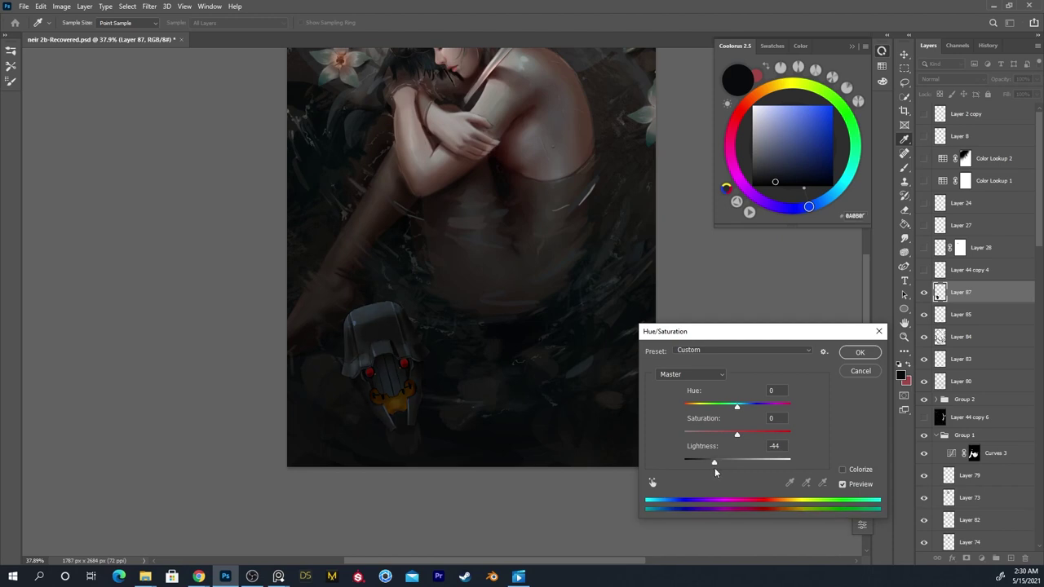
drag(716, 472, 718, 470)
click(859, 353)
Enlarge the pod slightly, rotate it about -2.4° and move it closer to the painting's bottom-left corner
key(z)
mouse_move(404, 394)
mouse_down()
mouse_move(398, 412)
mouse_move(399, 403)
mouse_up()
key(ctrl+t)
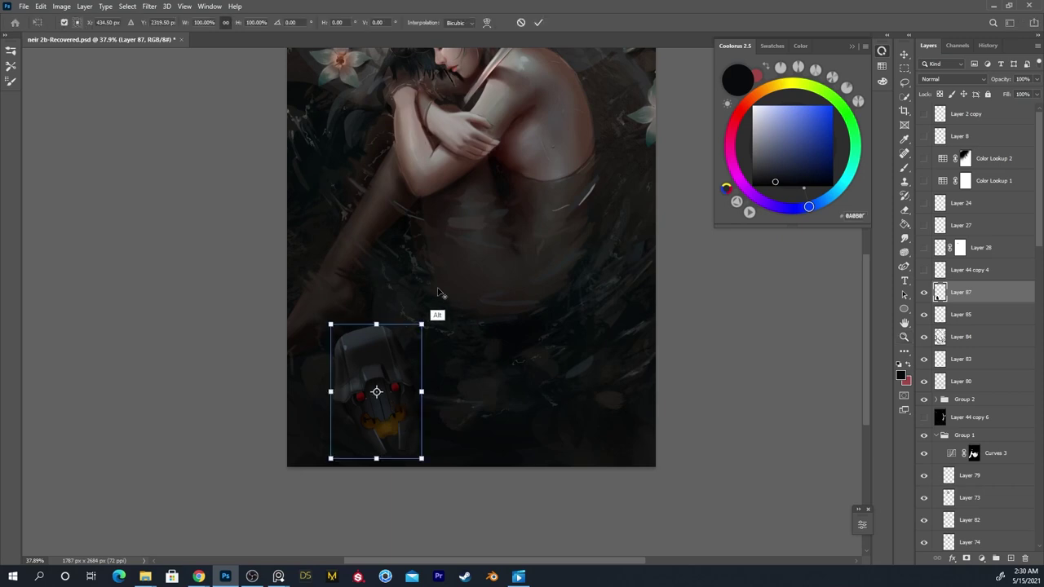
mouse_move(421, 324)
mouse_down()
mouse_move(428, 315)
mouse_move(422, 321)
mouse_up()
key(ctrl+z)
drag(405, 356, 395, 371)
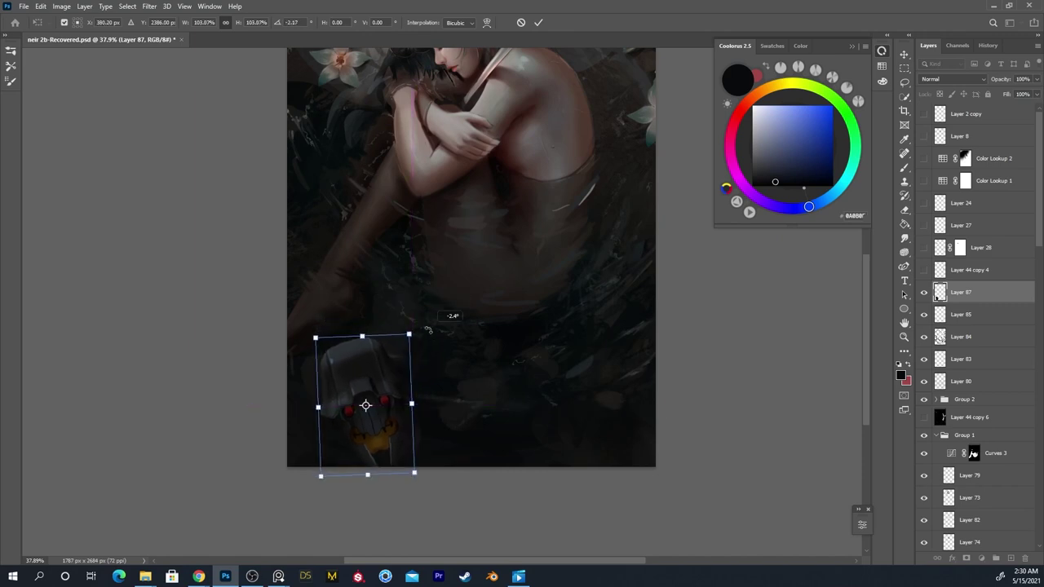
key(Return)
Duplicate Layer 87 and keep the original hidden as a backup
key(z)
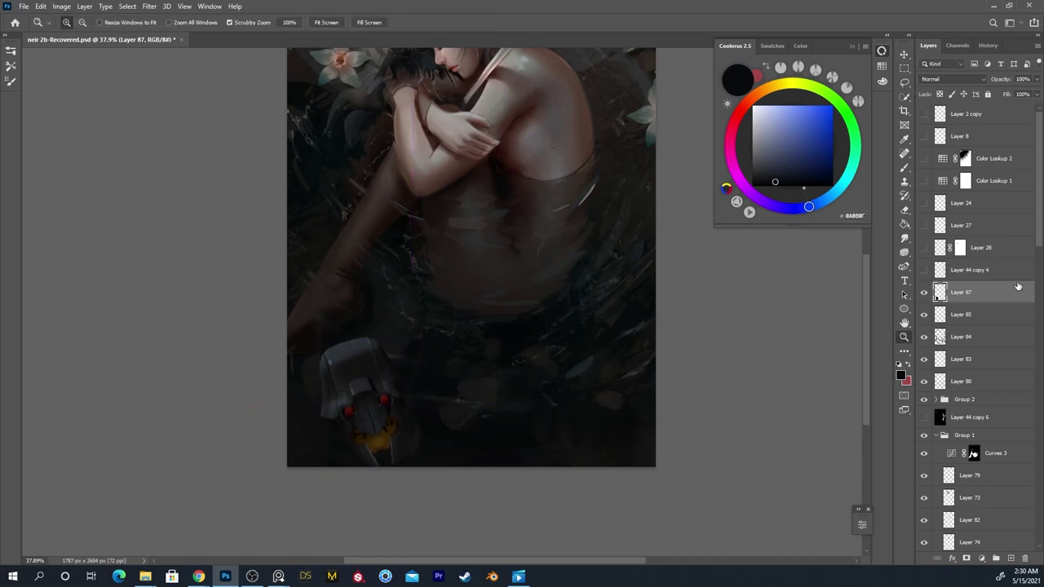
scroll(1018, 285, down, 3)
mouse_move(984, 164)
mouse_down()
mouse_move(1006, 559)
mouse_move(1000, 160)
mouse_up()
key(ctrl+j)
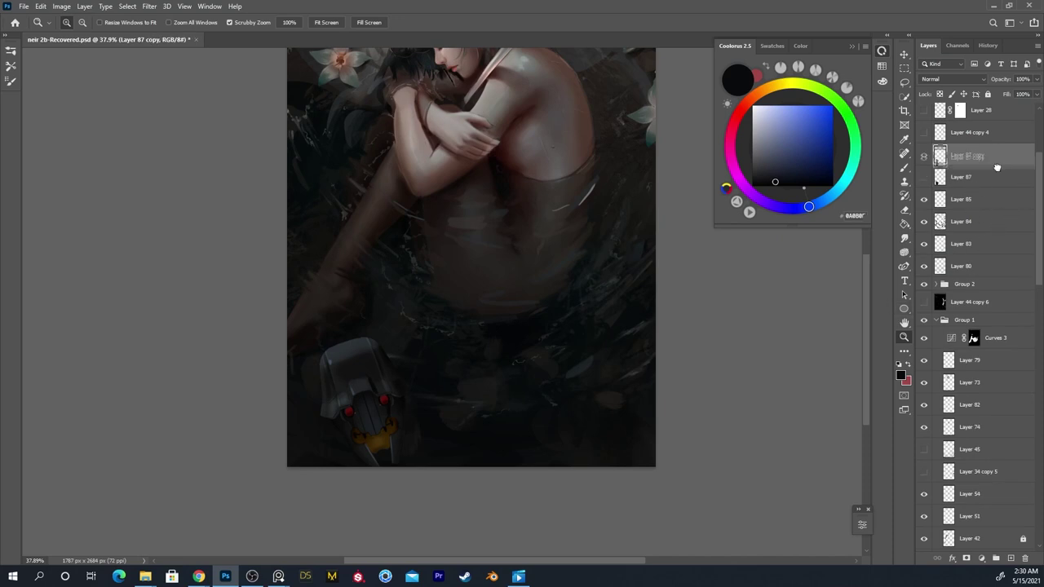
Check Group 1's effect, collapse the group and move Layer 87 copy beneath Layer 38
click(923, 320)
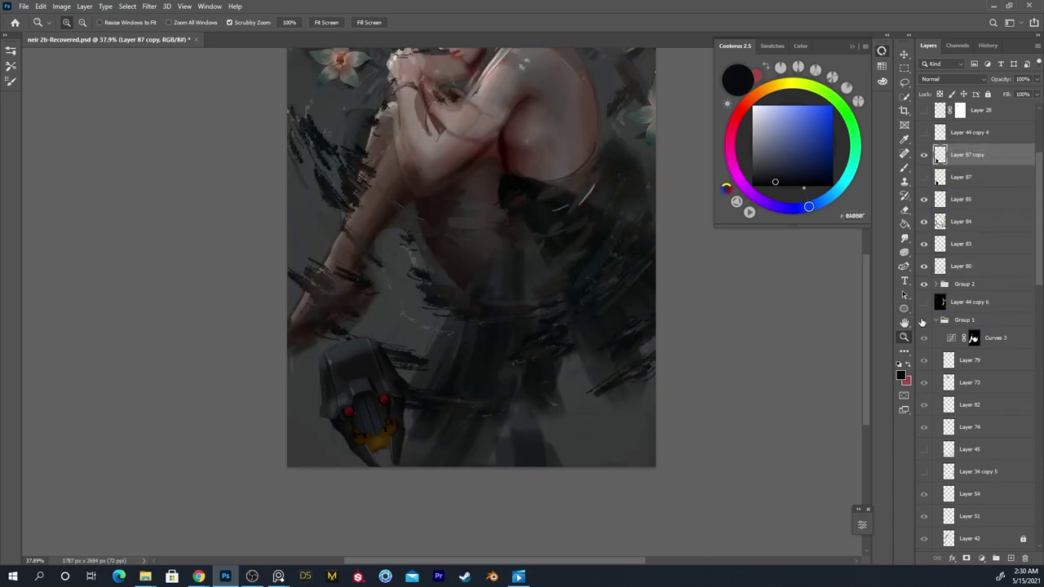
click(923, 320)
click(960, 318)
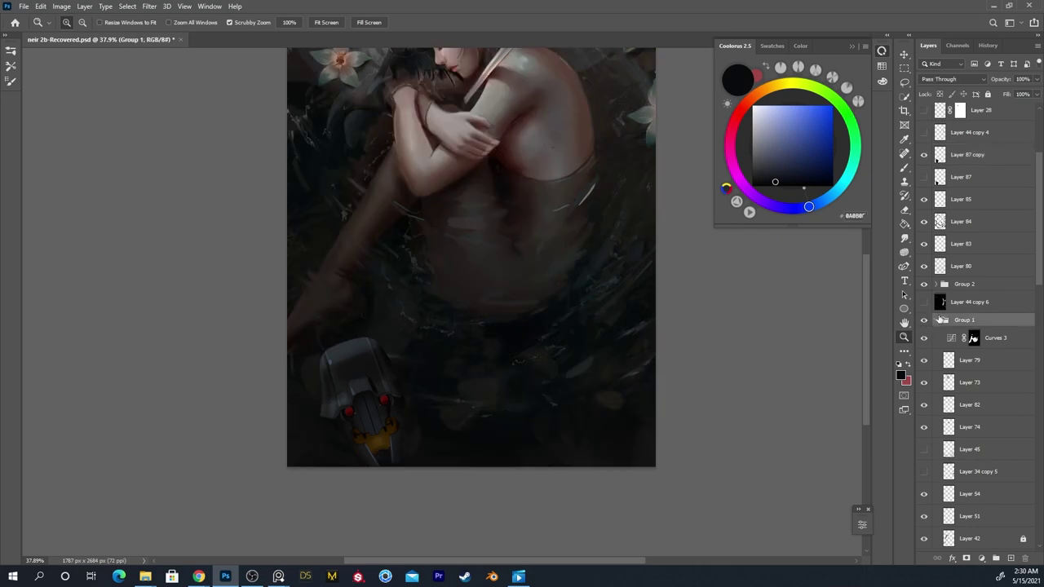
click(939, 320)
drag(946, 160, 975, 336)
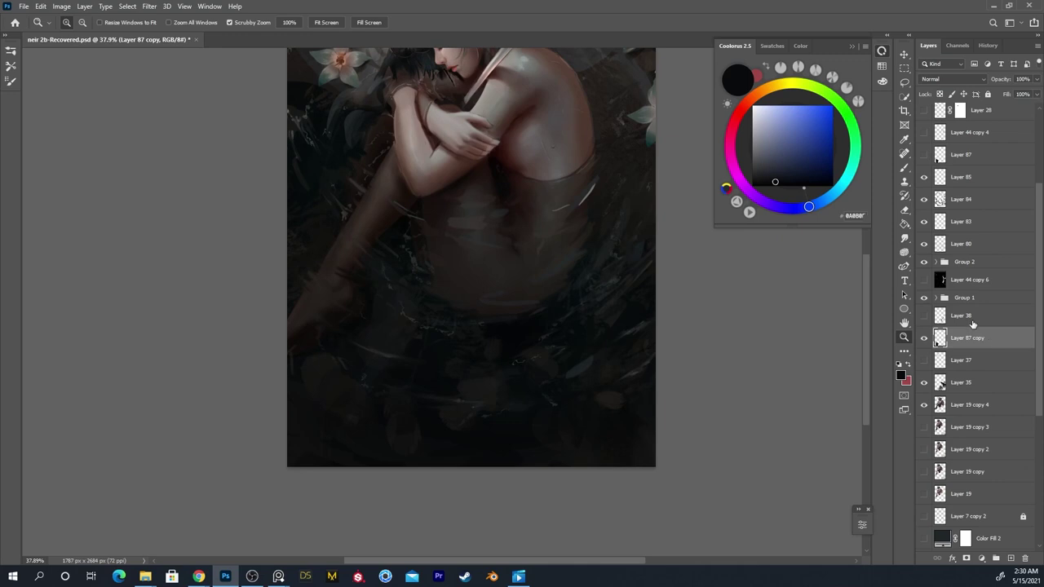
Move Layer 87 copy directly beneath Group 2 after checking layer visibility, and add a new layer above it
click(924, 299)
click(924, 298)
click(925, 266)
click(924, 266)
drag(1002, 338, 991, 281)
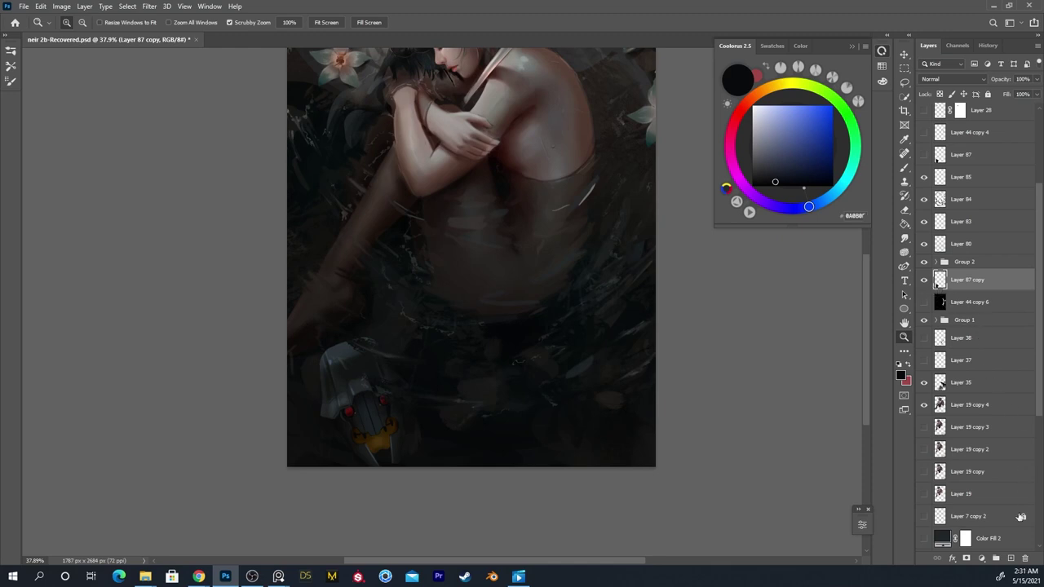
click(1010, 558)
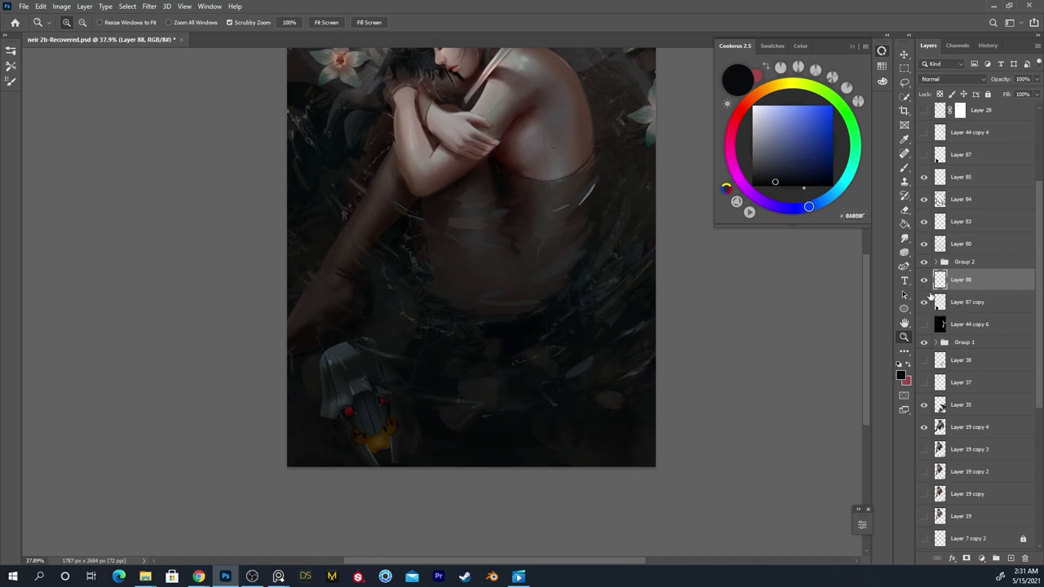
Expand Group 2 and toggle its visibility to examine how its layers affect the pod and background
click(943, 262)
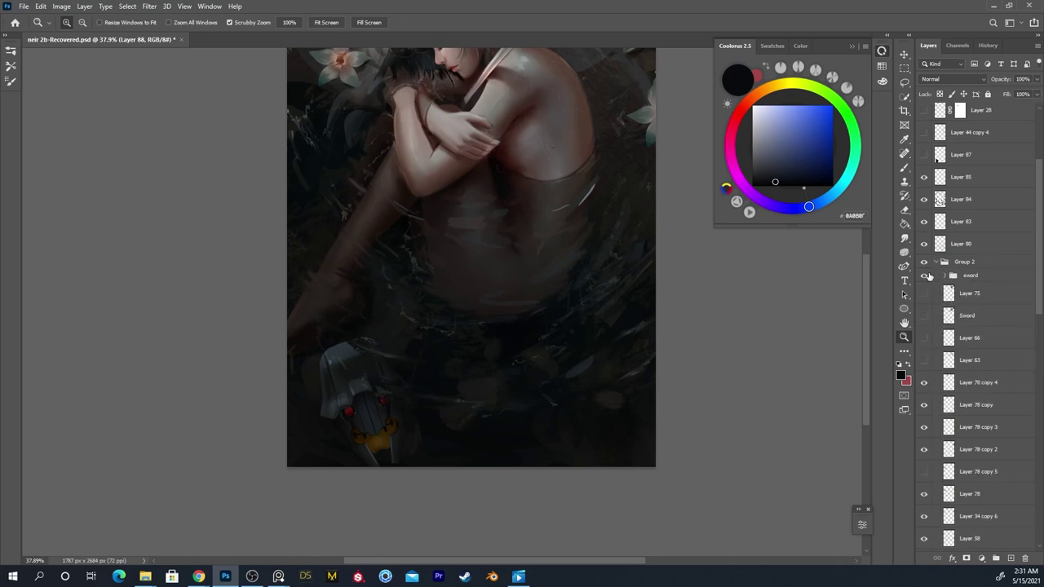
scroll(978, 286, up, 2)
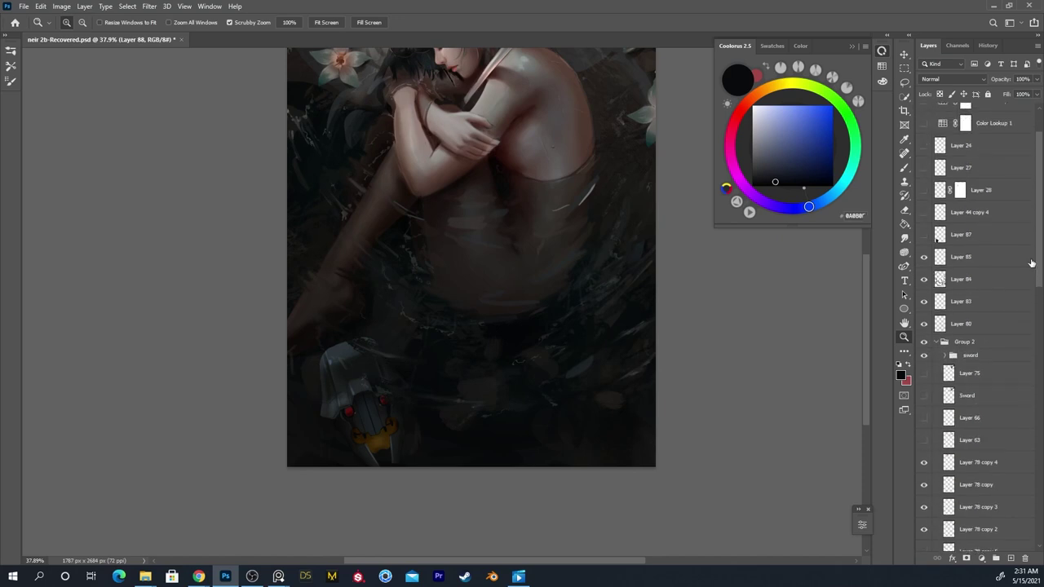
click(924, 342)
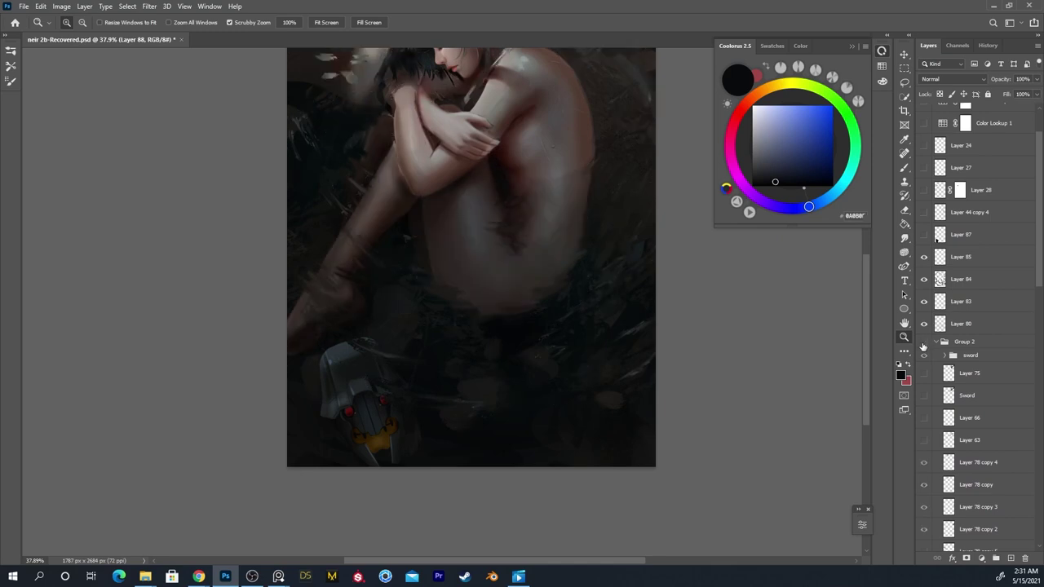
click(924, 342)
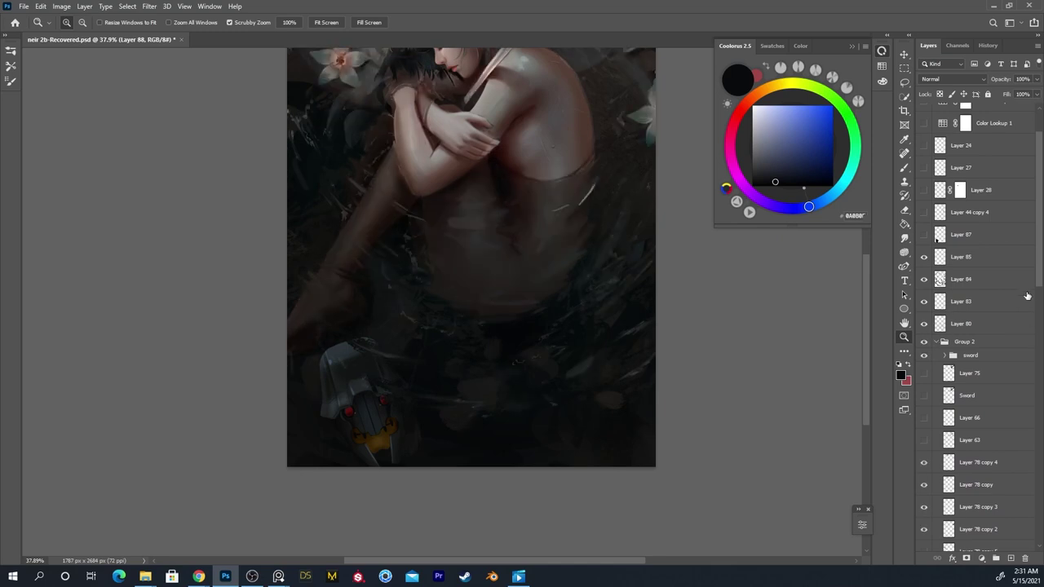
Locate the pod's layer, select Layer 87 copy with Layer 88 and move both into Group 2 above Layer 78
scroll(1027, 296, down, 2)
ctrl+click(358, 352)
key(e)
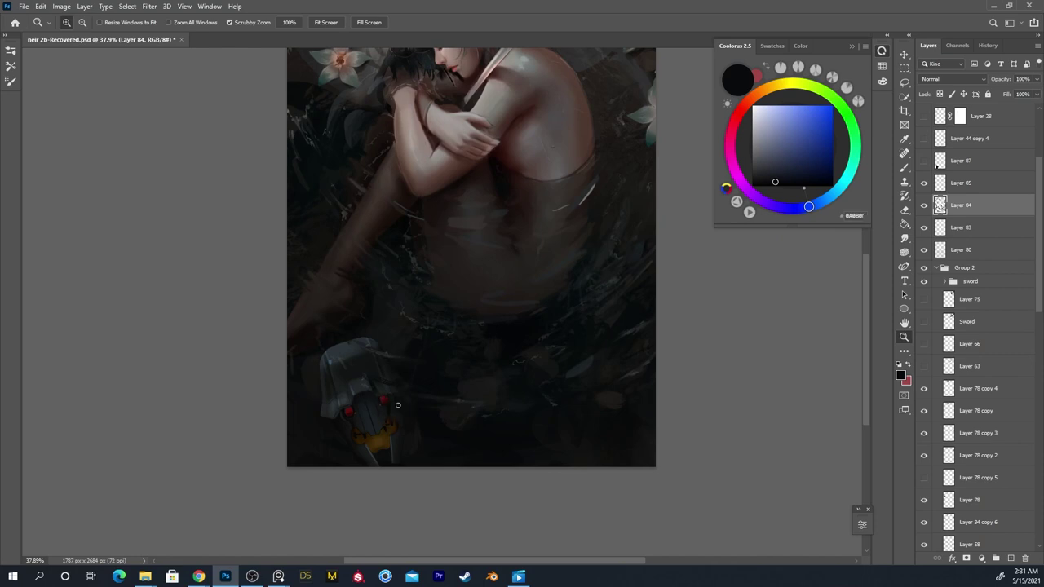
ctrl+click(383, 423)
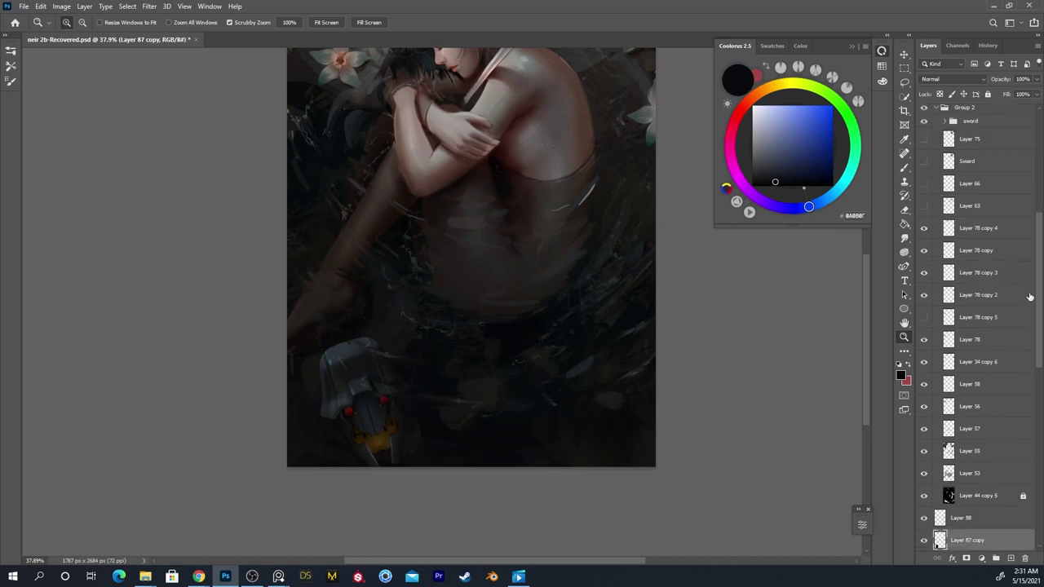
scroll(1029, 297, down, 4)
click(925, 366)
click(924, 366)
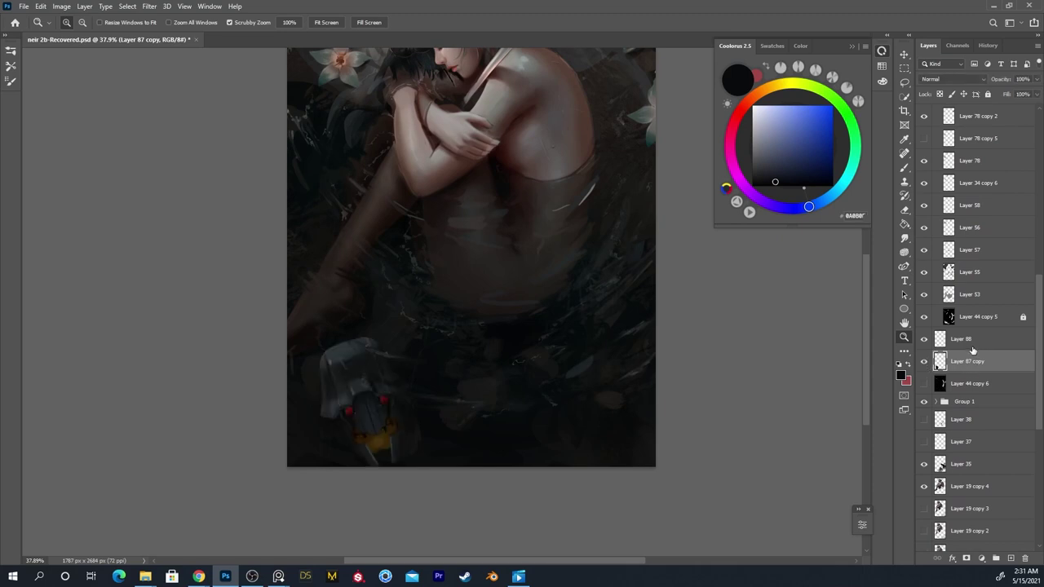
shift+click(969, 348)
mouse_move(970, 348)
mouse_down()
mouse_move(987, 332)
mouse_move(994, 72)
mouse_move(1006, 328)
mouse_move(997, 563)
mouse_move(1006, 412)
mouse_move(990, 302)
mouse_move(1009, 92)
mouse_move(999, 200)
mouse_up()
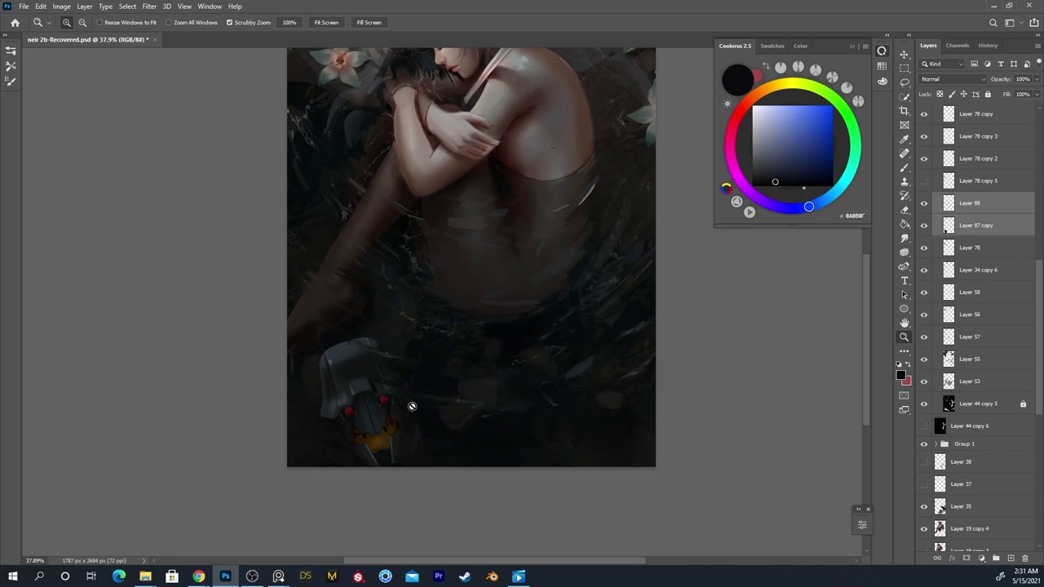
Select Layer 88, sample the dark background tones near the pod's lower edge and enlarge the brush to 45
click(950, 203)
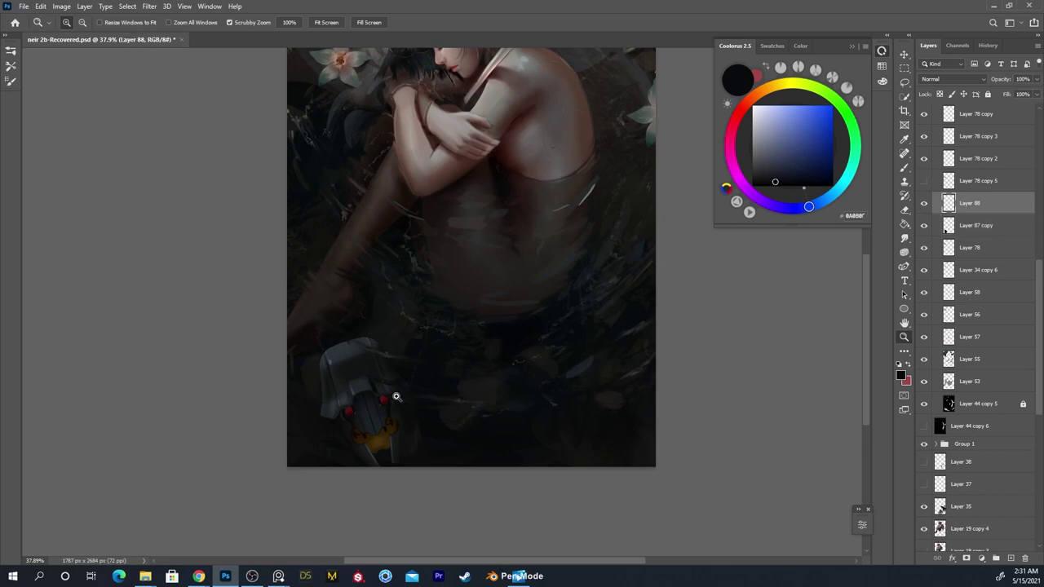
drag(373, 405, 477, 358)
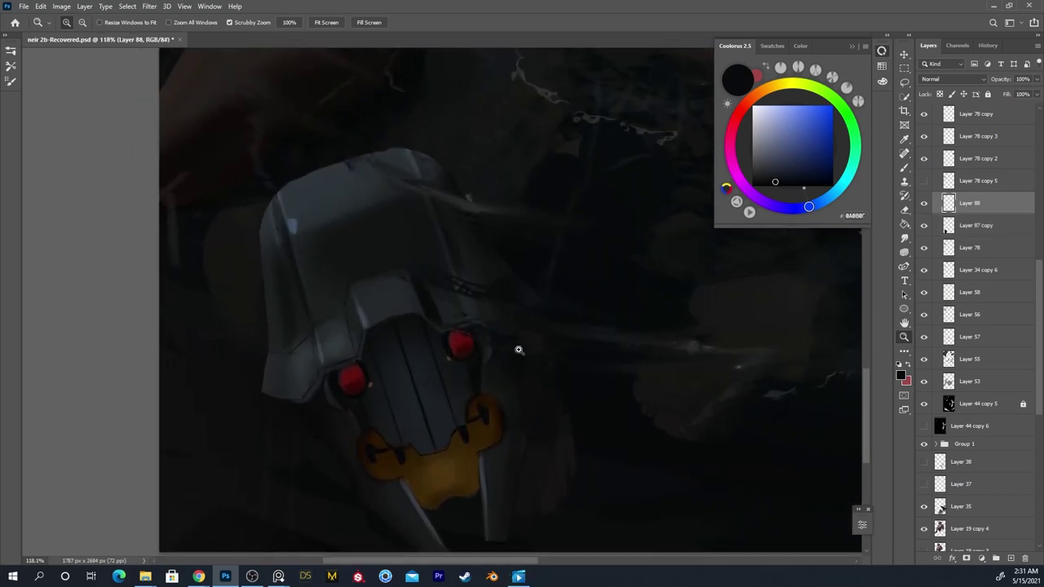
key(b)
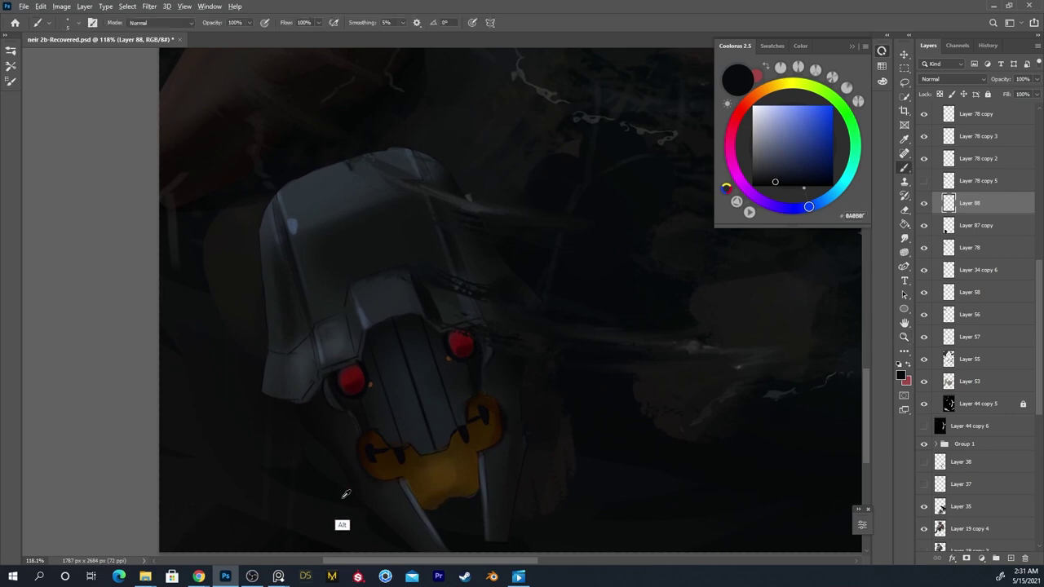
alt+click(342, 496)
key(z)
drag(361, 485, 334, 511)
key(b)
alt+click(333, 511)
key(bracketright)
key(bracketright)
key(bracketright)
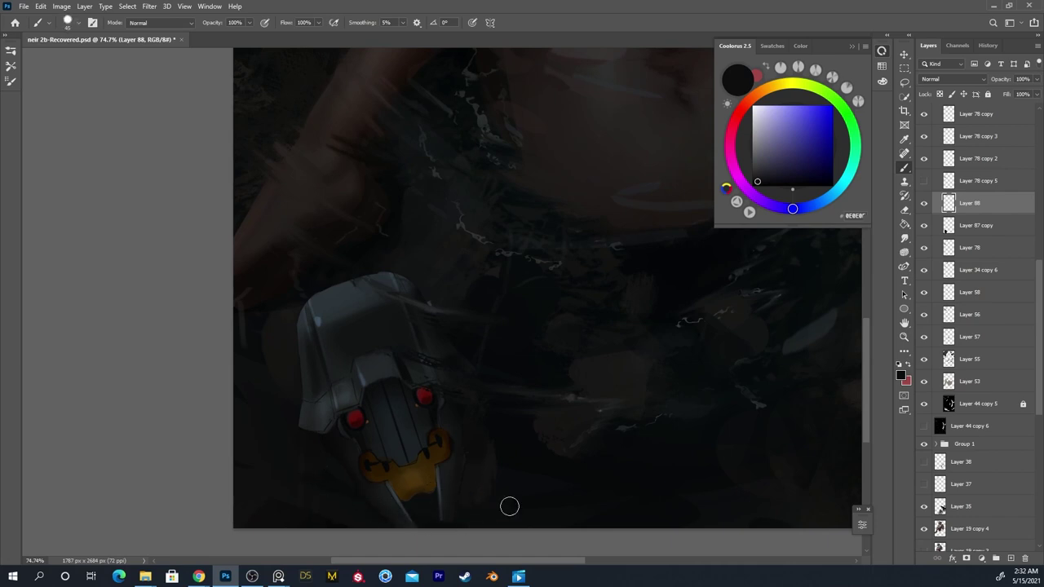
Load the pod's bluish highlight and the dark water tone beside it as the two painting colors
alt+click(322, 330)
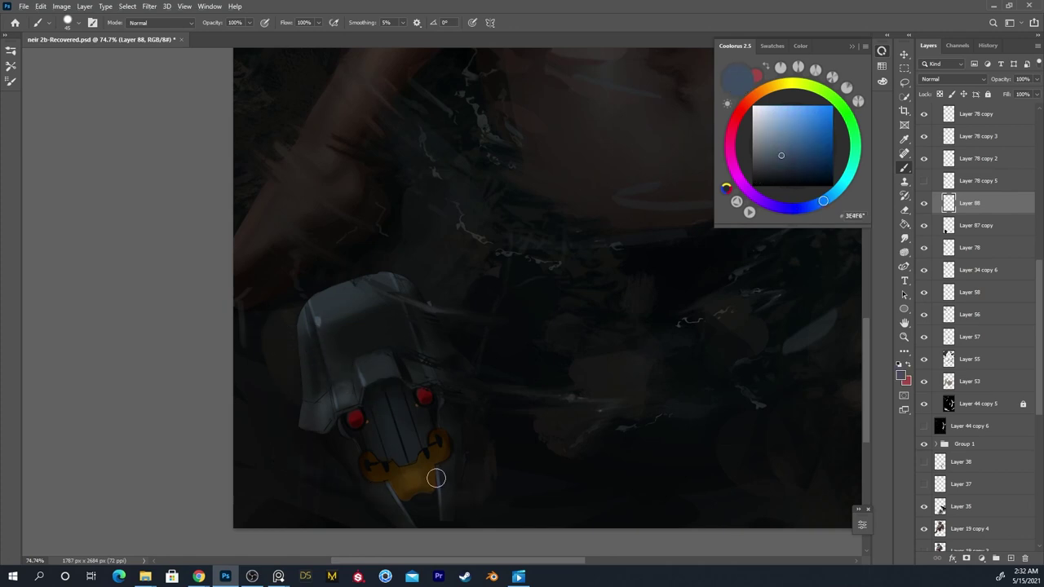
key(x)
alt+click(505, 447)
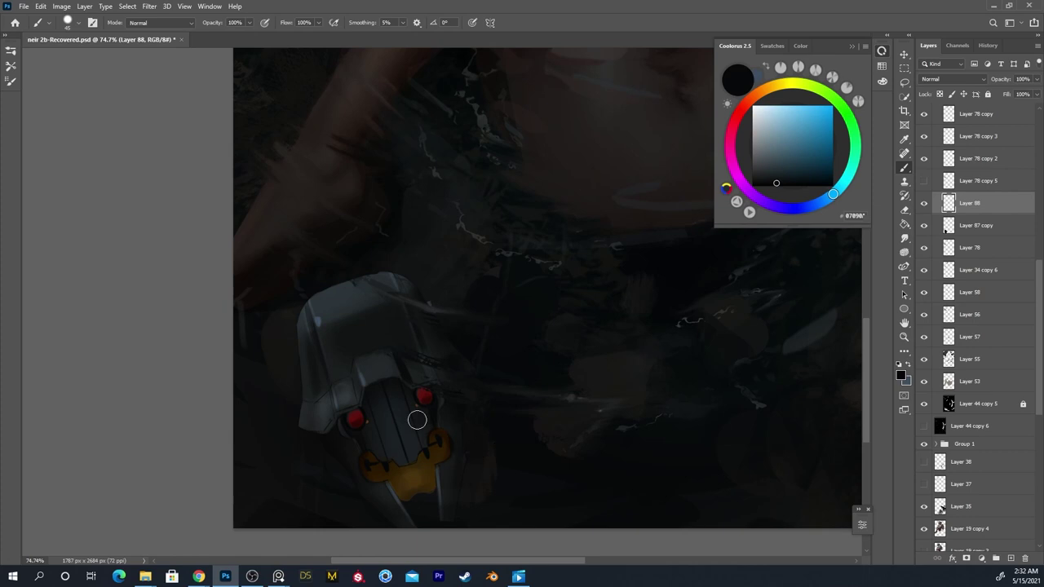
Adjust Layer 87 copy with a custom multi-point RGB Curves correction that darkens the pod's shadows and reshapes its midtones
key(alt+bracketleft)
key(ctrl+m)
drag(777, 361, 725, 432)
click(797, 361)
drag(812, 340, 811, 332)
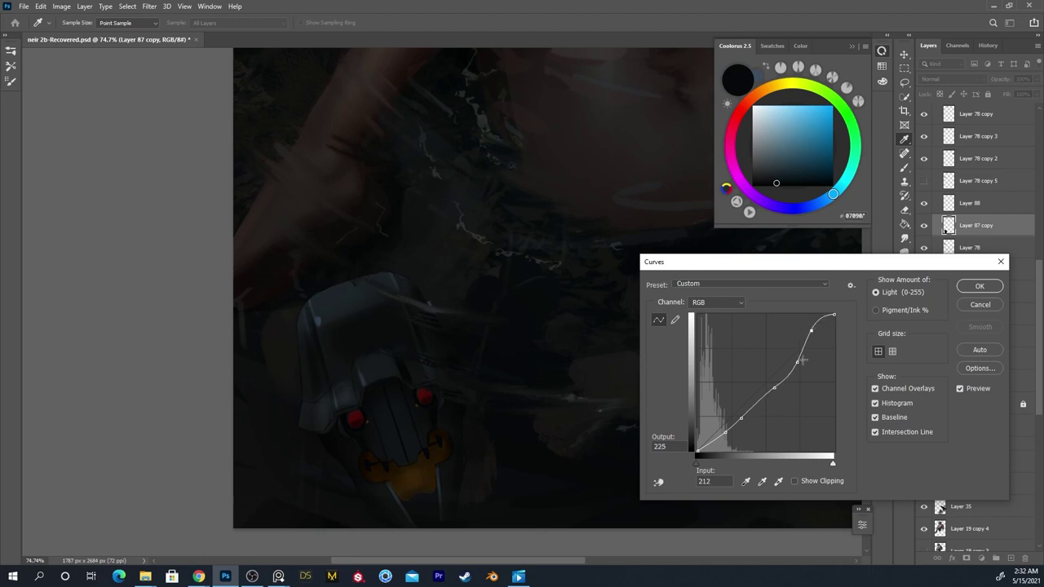
drag(799, 368, 749, 385)
click(799, 356)
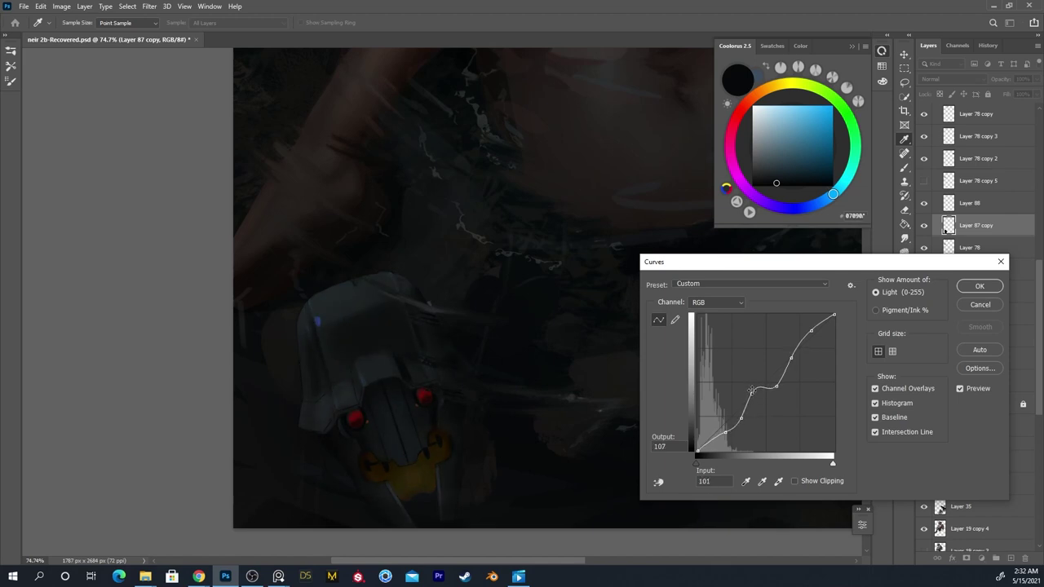
click(978, 286)
Repaint the pod's right red light in a sampled dark red with a size 20 brush, smoothing its faceted highlight
key(z)
mouse_move(426, 393)
mouse_down()
mouse_move(497, 371)
mouse_move(581, 321)
mouse_move(593, 326)
mouse_up()
key(b)
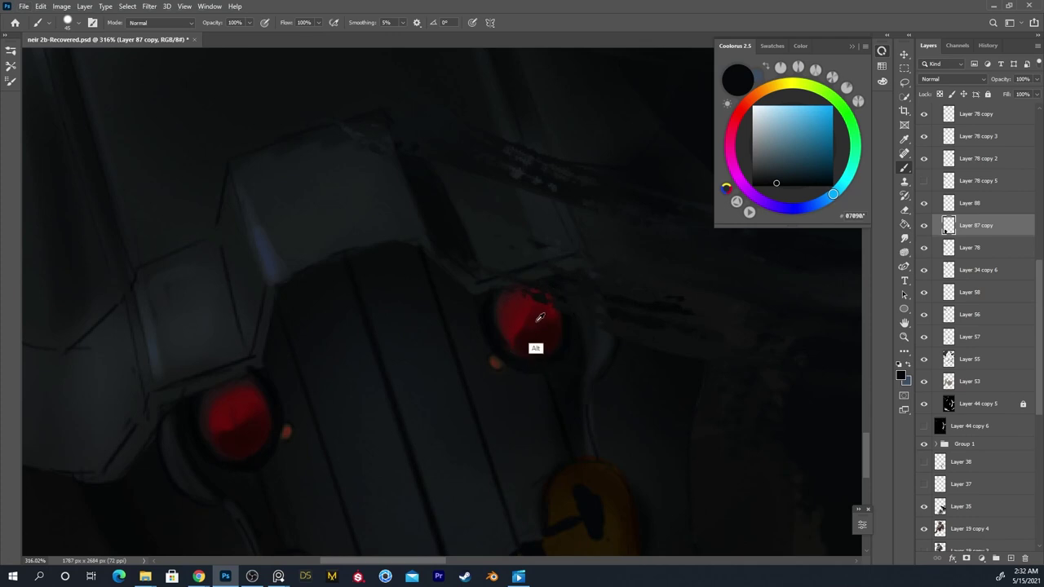
alt+click(536, 322)
key(bracketleft)
key(bracketleft)
key(bracketleft)
mouse_move(536, 313)
mouse_down()
mouse_move(534, 345)
mouse_move(521, 321)
mouse_up()
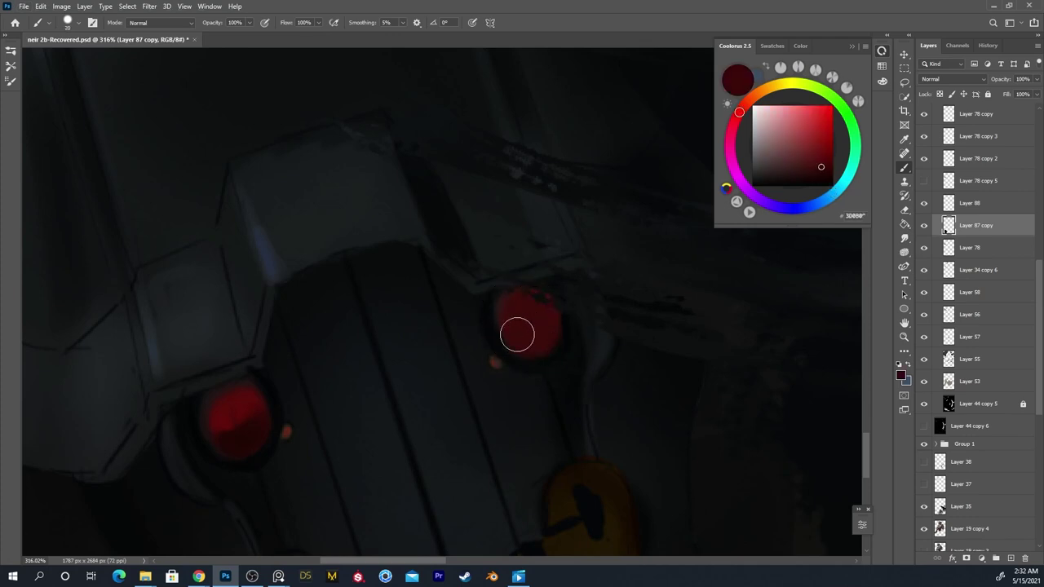
Darken the pod's left red light by painting over its bright highlight with sampled deep reds
alt+click(235, 425)
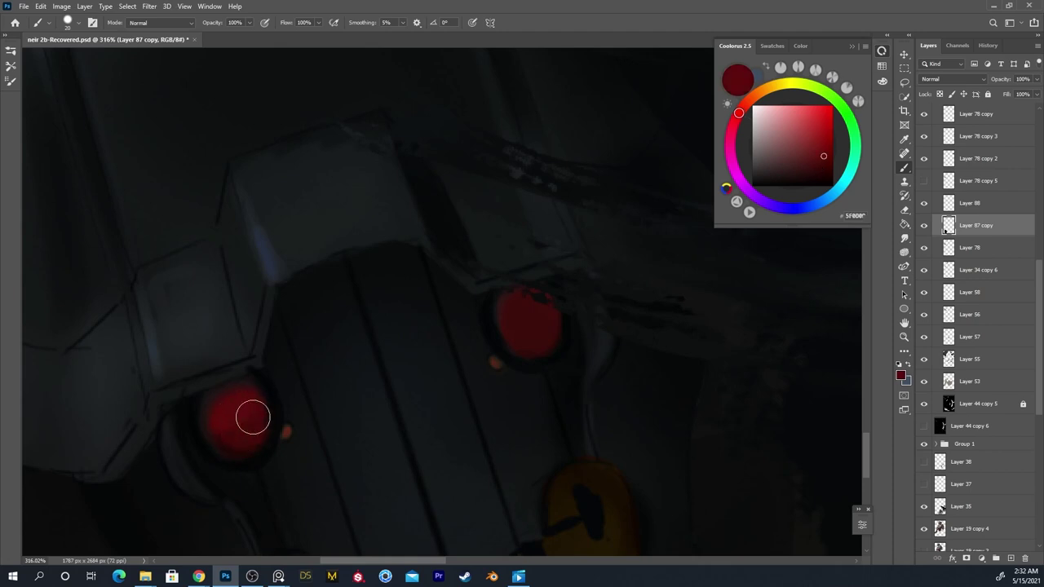
alt+click(235, 449)
mouse_move(247, 434)
mouse_down()
mouse_move(238, 448)
mouse_move(243, 414)
mouse_up()
alt+click(239, 463)
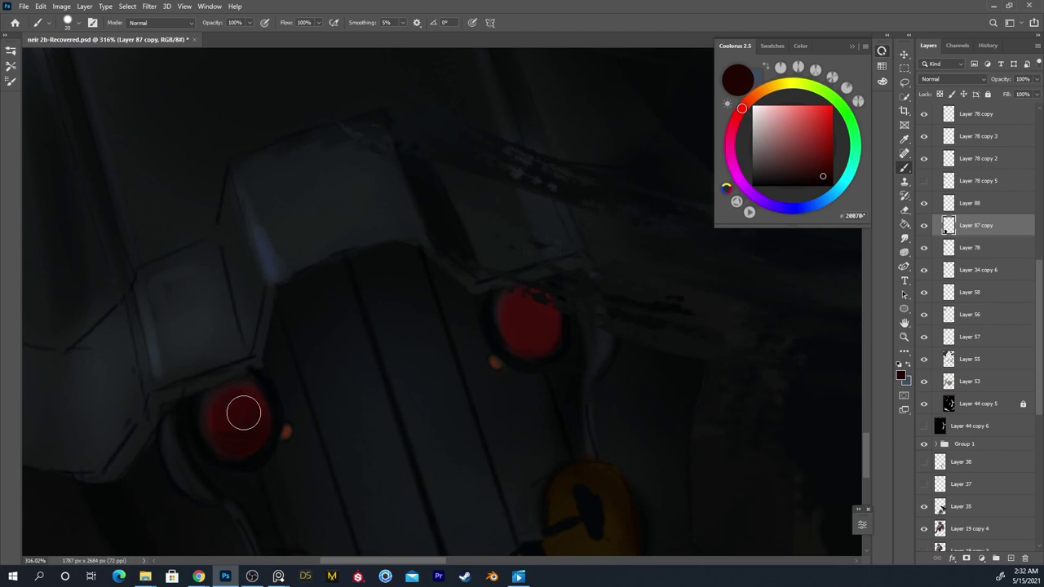
Match the two red lights by blending sampled reds into the left one and refining the right one with a smaller brush
scroll(258, 434, down, 6)
scroll(377, 417, up, 6)
alt+click(466, 310)
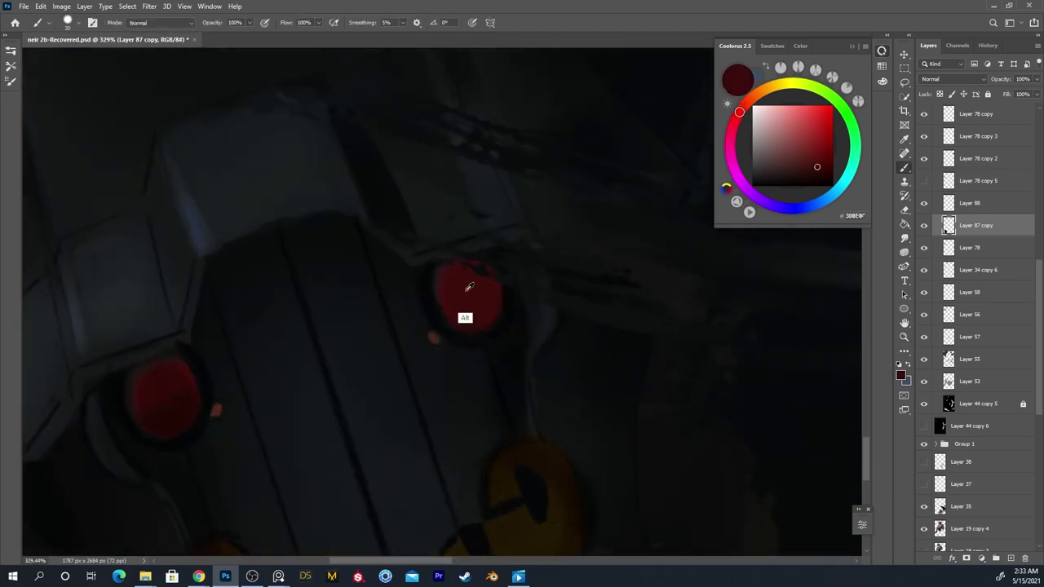
mouse_move(160, 409)
mouse_down()
mouse_move(182, 368)
mouse_move(157, 408)
mouse_move(180, 377)
mouse_move(166, 403)
mouse_move(190, 438)
mouse_up()
alt+click(151, 411)
alt+click(160, 425)
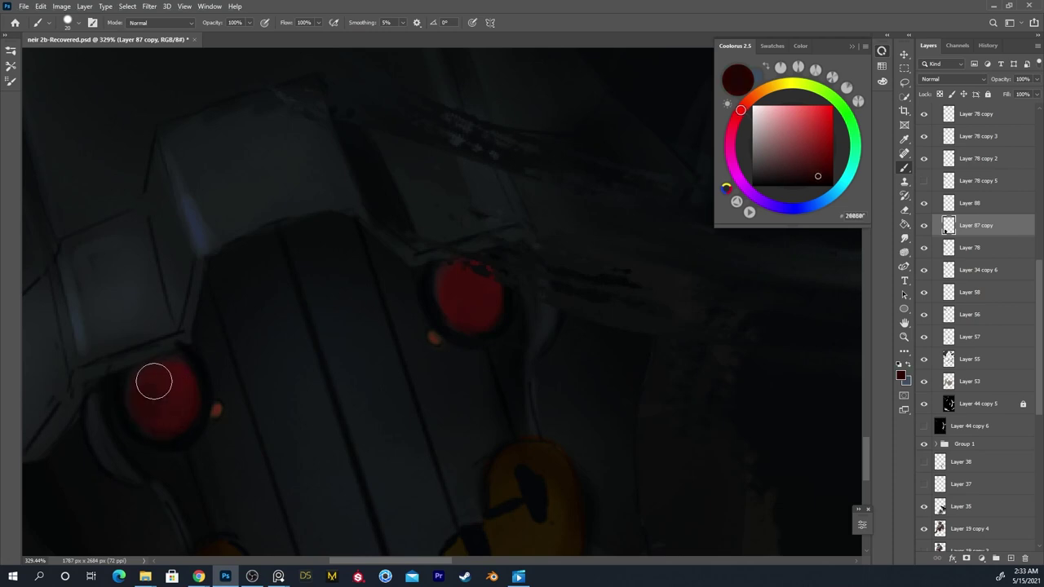
key(bracketleft)
mouse_move(437, 293)
mouse_down()
mouse_move(438, 280)
mouse_move(422, 374)
mouse_up()
Even out the shading of the pod's yellow plate with sampled dark browns and a size 30 brush
key(ctrl+space)
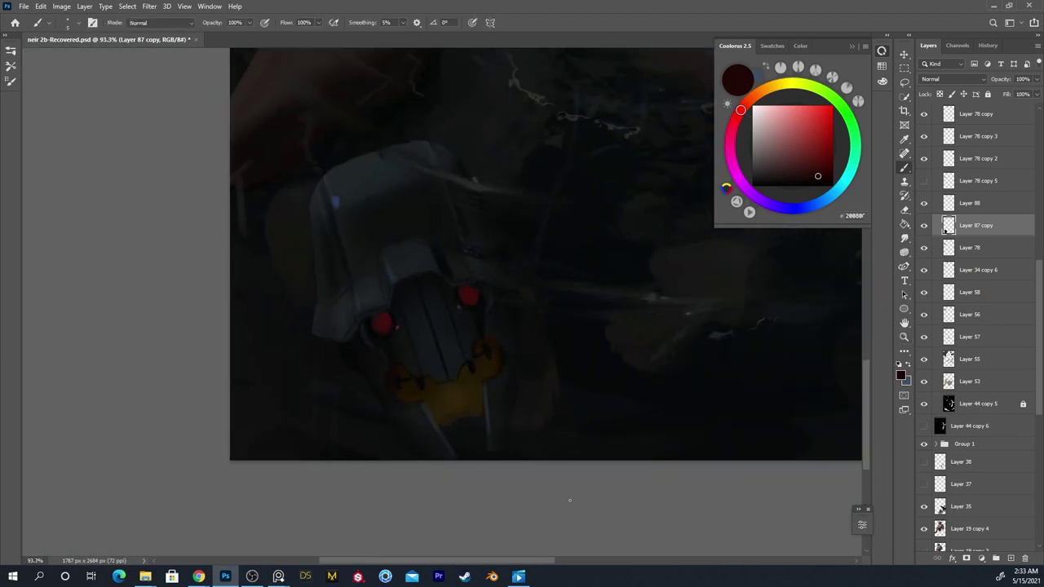
drag(447, 410, 514, 377)
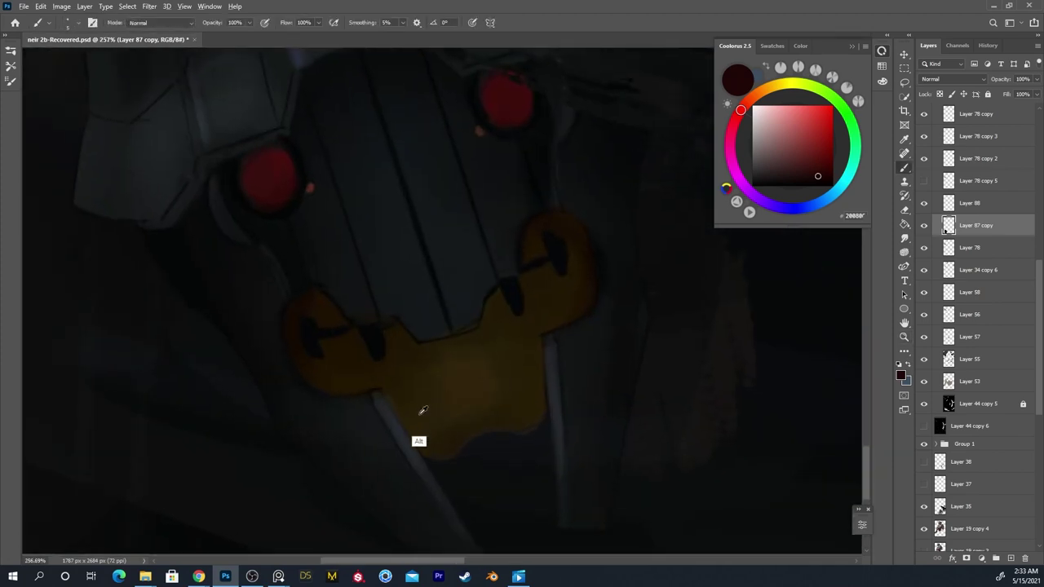
alt+click(437, 404)
alt+click(431, 344)
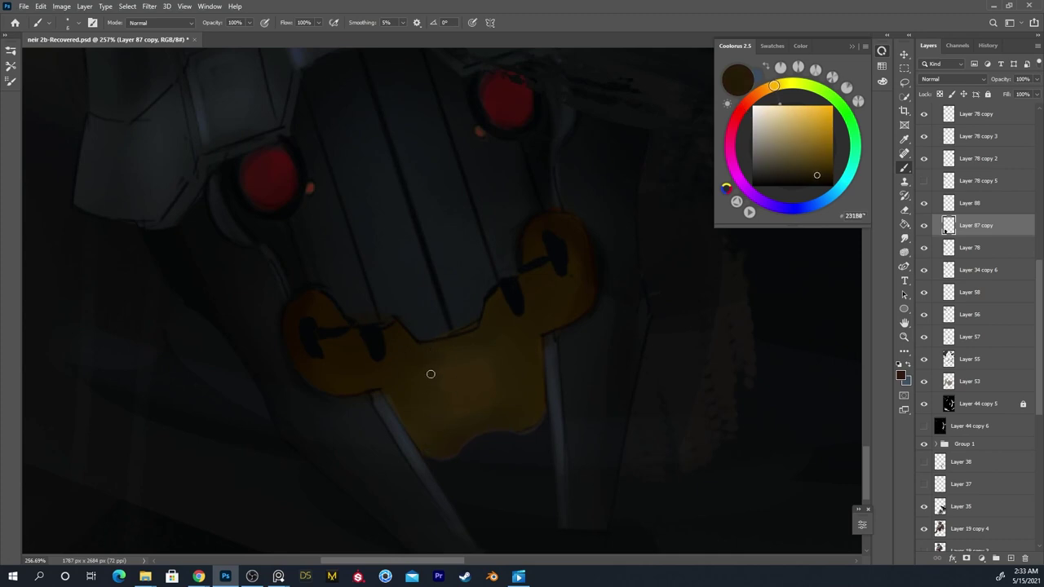
key(])
alt+click(290, 385)
mouse_move(307, 319)
mouse_down()
mouse_move(326, 372)
mouse_move(328, 327)
mouse_move(353, 374)
mouse_move(444, 392)
mouse_move(415, 354)
mouse_move(455, 442)
mouse_move(405, 391)
mouse_move(428, 426)
mouse_move(447, 359)
mouse_up()
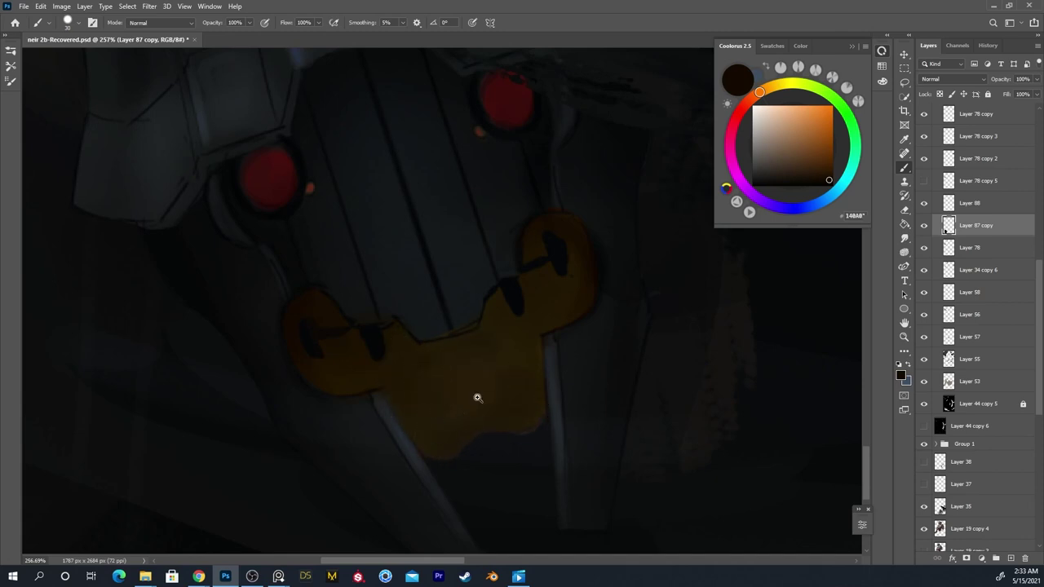
Switch to Layer 88 and sample dark background and pod tones around the pod's upper edge for blending
scroll(478, 399, down, 5)
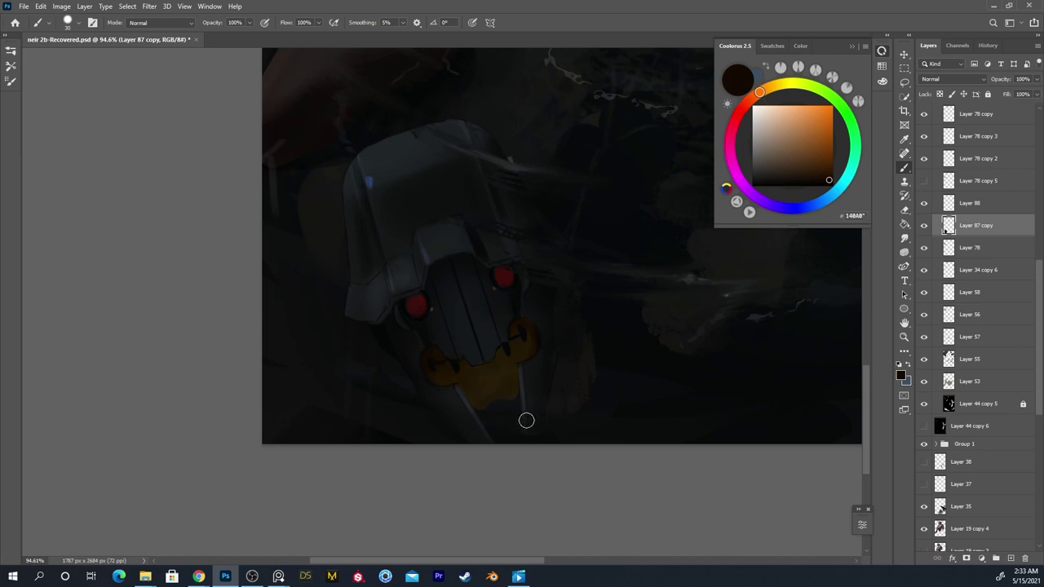
drag(574, 368, 550, 425)
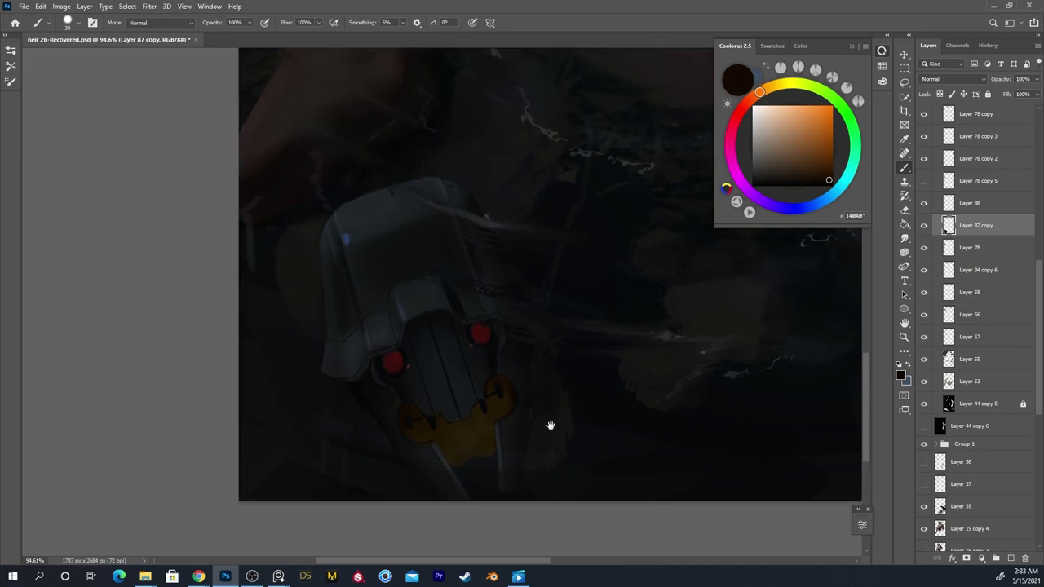
scroll(549, 412, down, 1)
key(alt+bracketright)
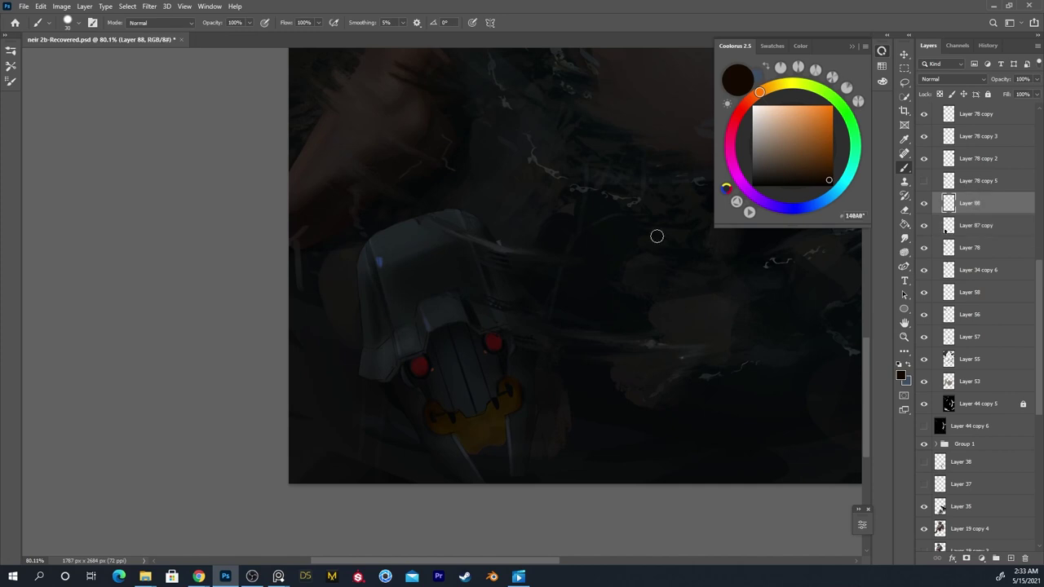
alt+click(353, 252)
alt+click(376, 213)
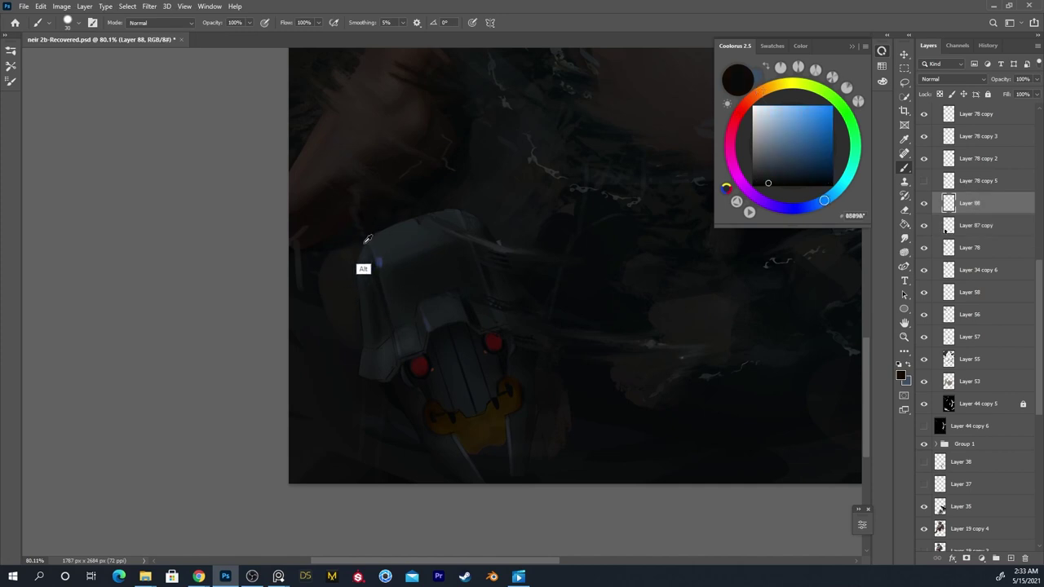
alt+click(353, 270)
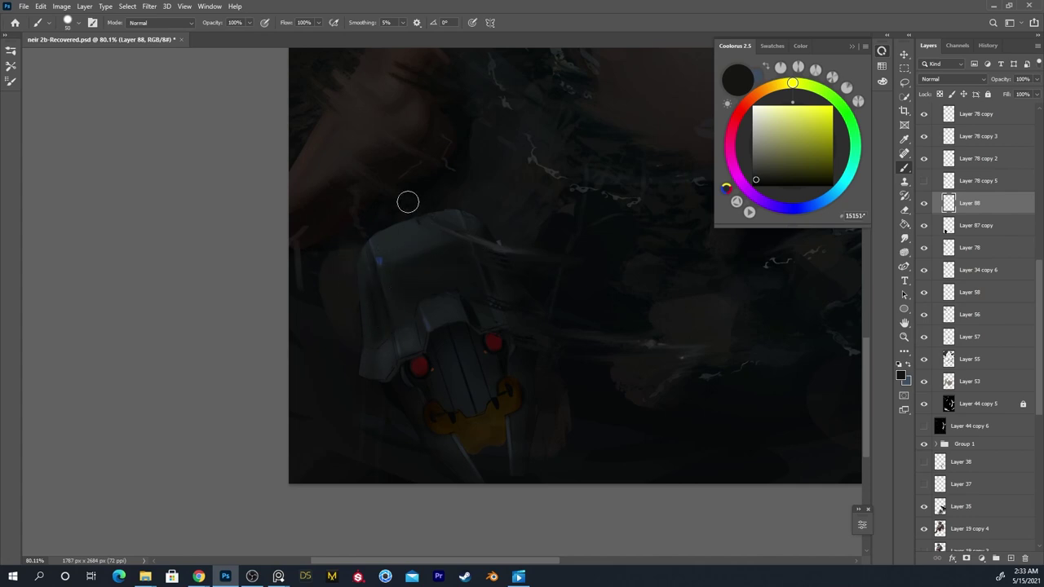
alt+click(381, 248)
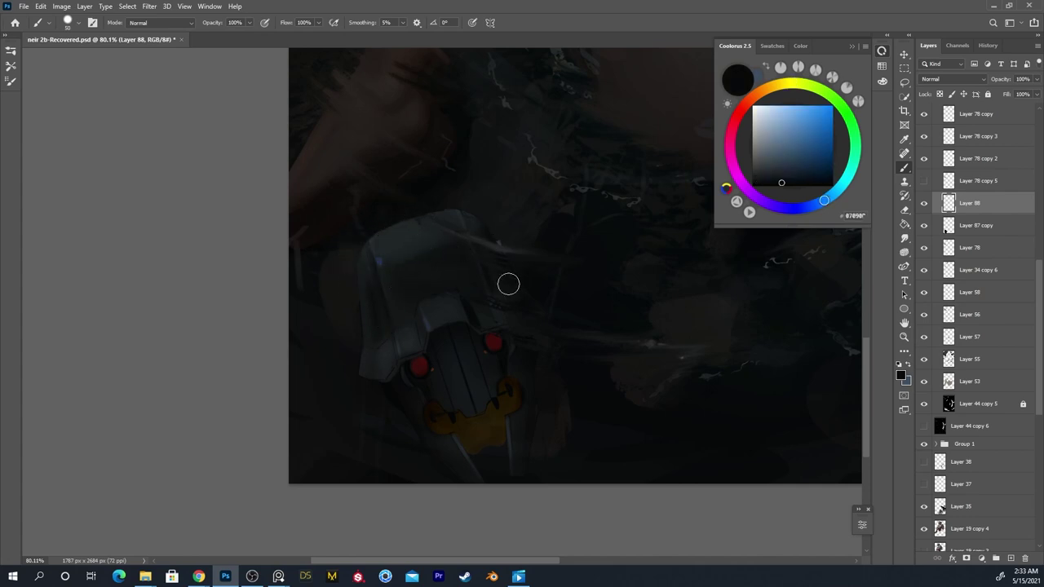
Choose a soft brush, enlarge it to 500 and glaze the pod with the sampled near-black blue
right_click(526, 298)
click(596, 336)
click(395, 216)
drag(394, 215, 431, 252)
key(bracketright)
key(bracketright)
key(bracketright)
key(bracketright)
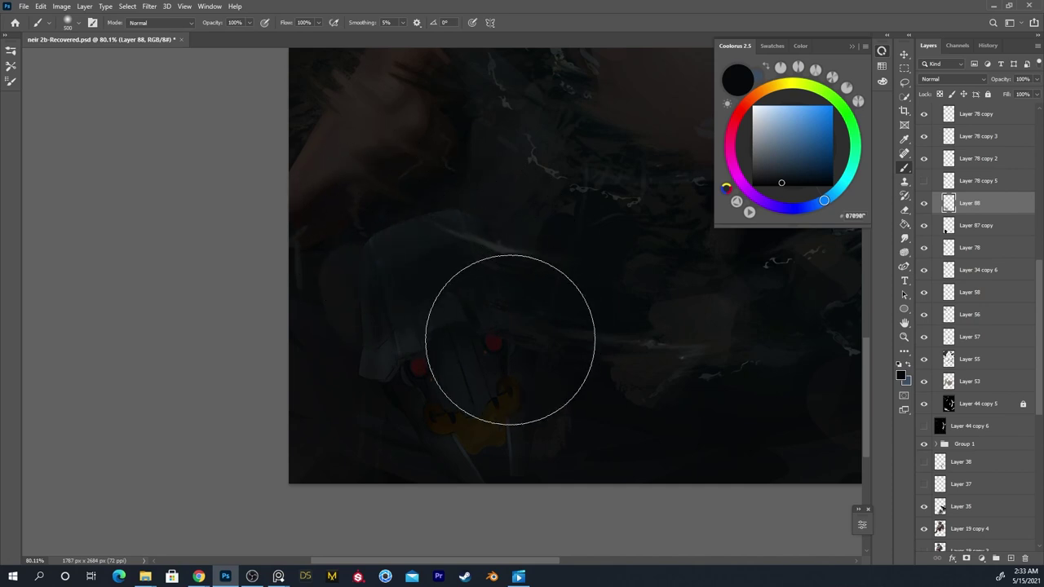
Pick a slightly lighter dark blue and glaze it over the pod's lower half to submerge the yellow plate
click(779, 178)
click(781, 177)
drag(492, 424, 485, 412)
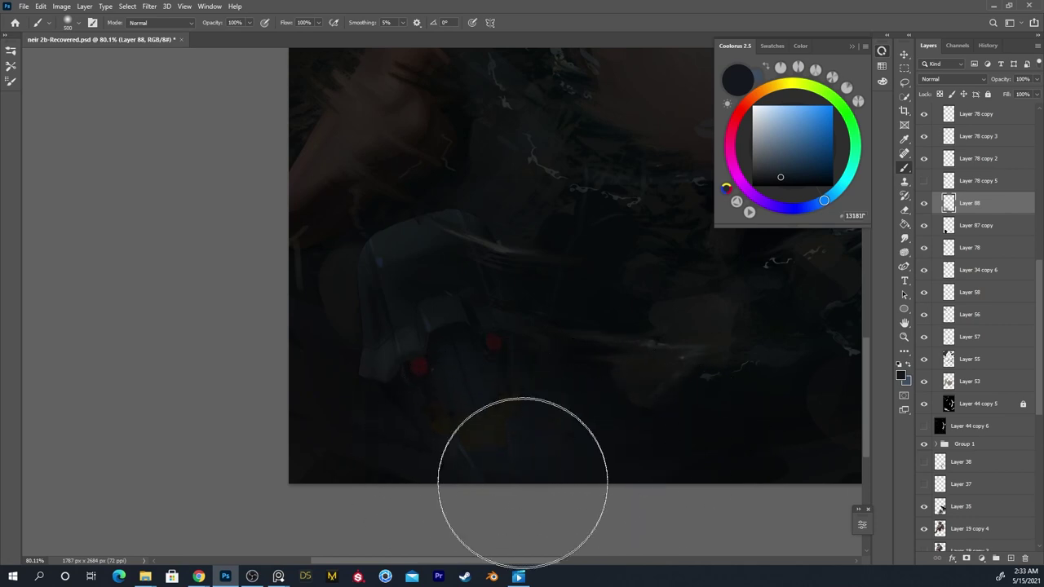
Try a lighter blue glaze across the water beside the pod, undo it and pick a darker blue
click(777, 171)
drag(550, 440, 659, 438)
key(ctrl+z)
drag(779, 173, 782, 181)
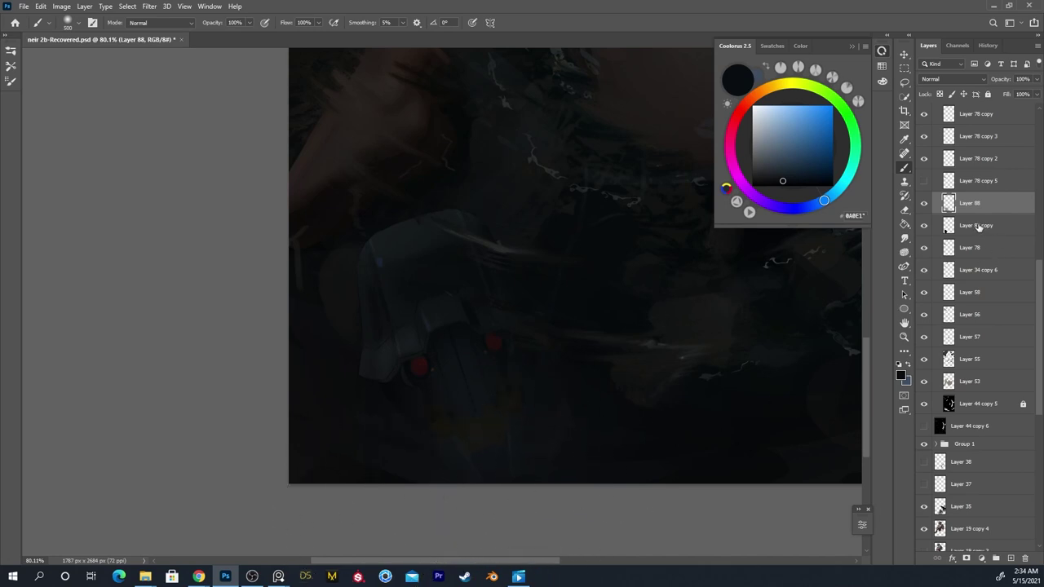
click(978, 226)
key(ctrl+u)
click(693, 375)
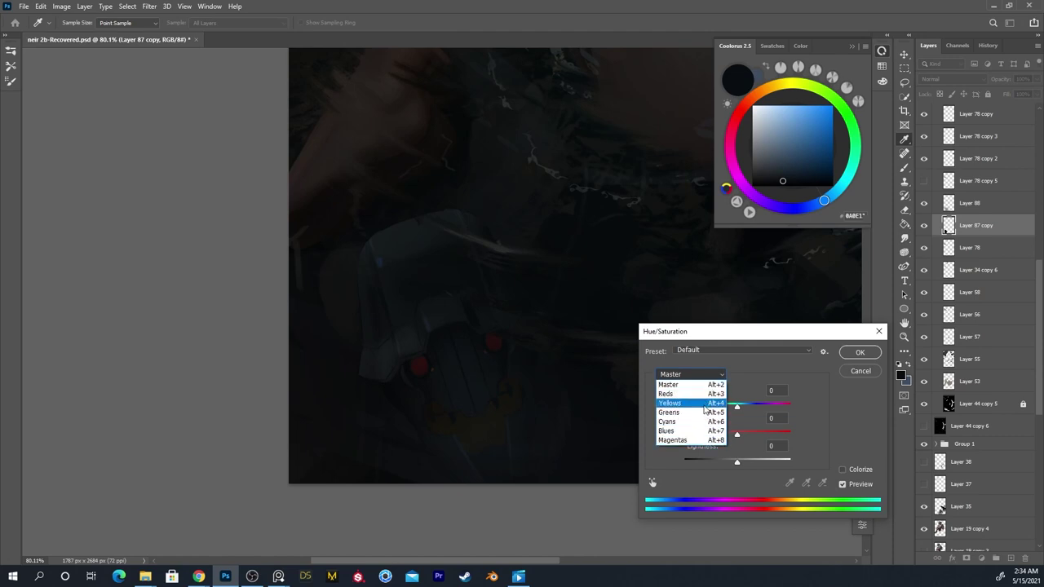
click(705, 403)
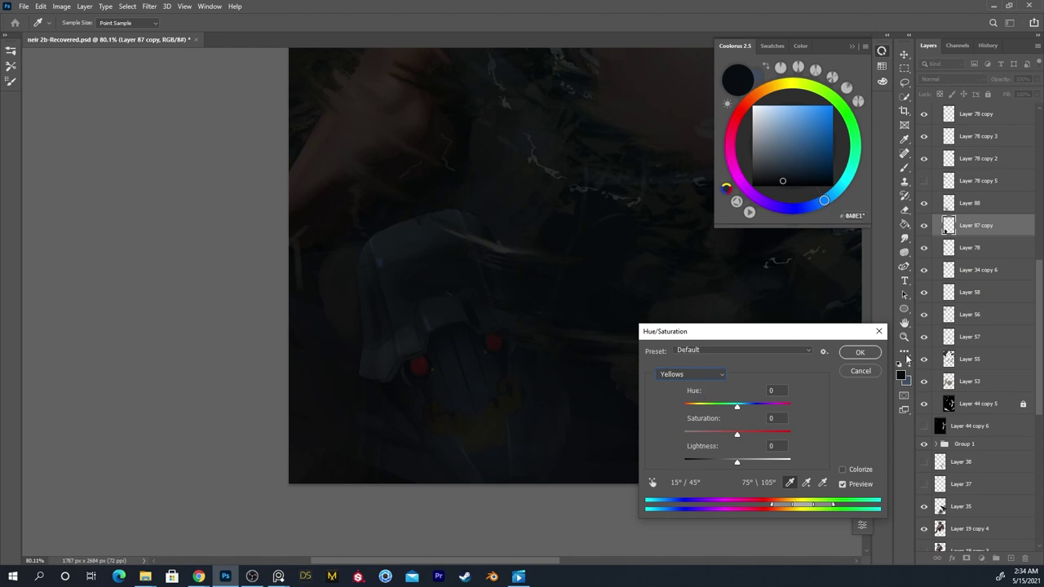
key(alt)
click(862, 371)
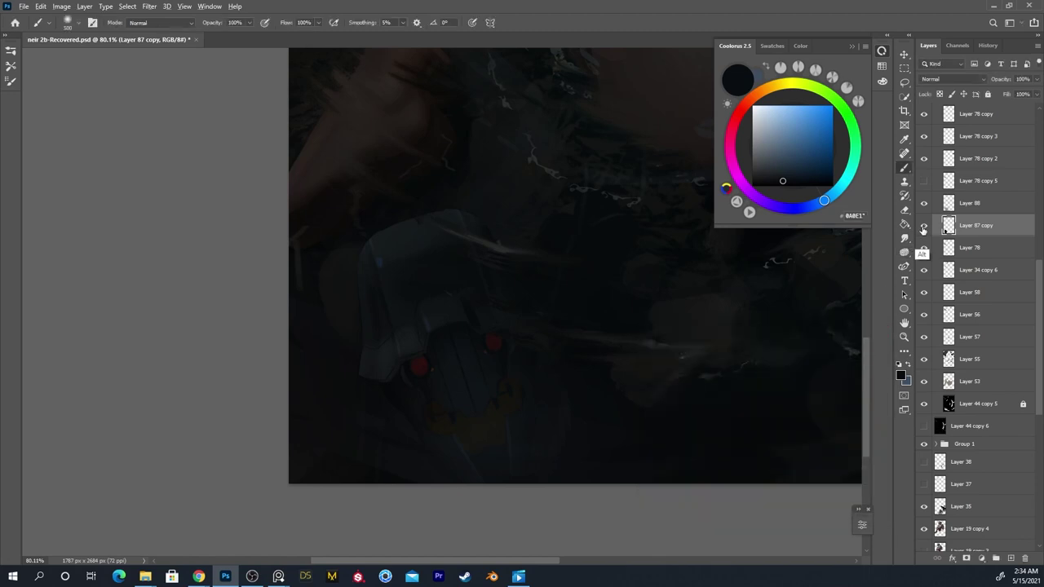
Isolate Layer 87 copy, sample the yellow plate's dark brown and restore the visibility of the other layers
alt+click(924, 229)
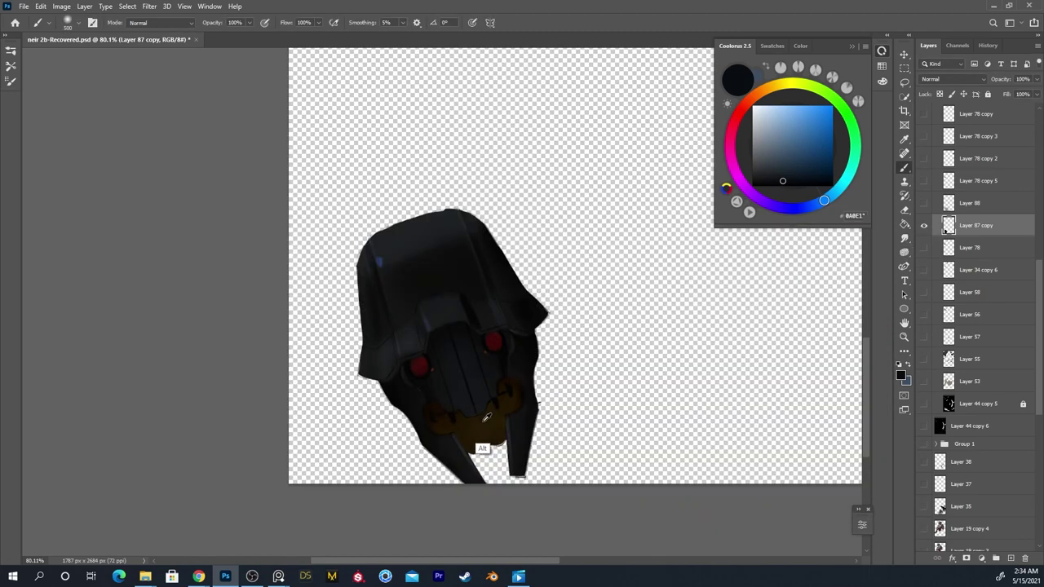
alt+click(486, 418)
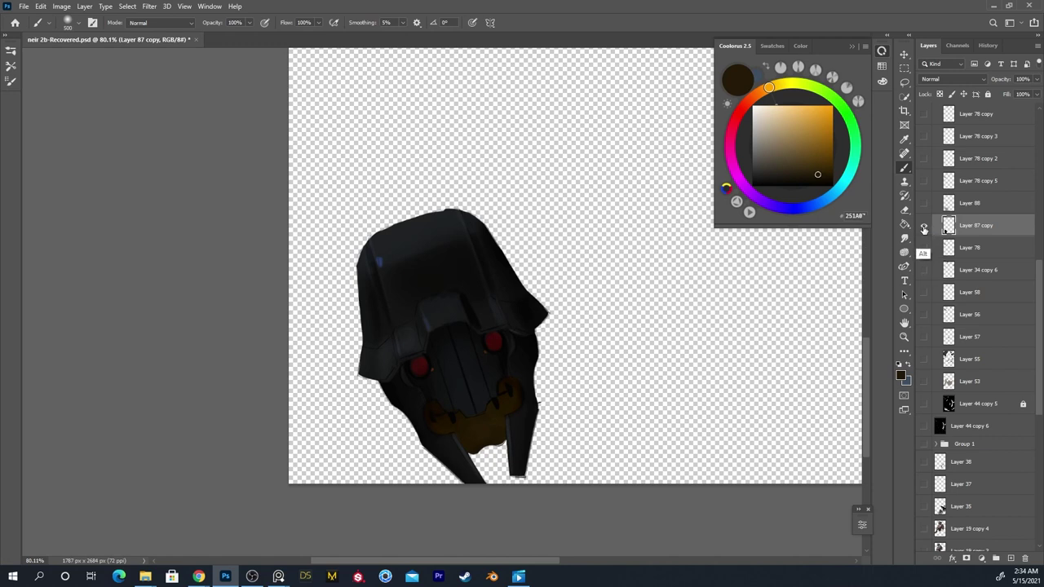
alt+click(924, 228)
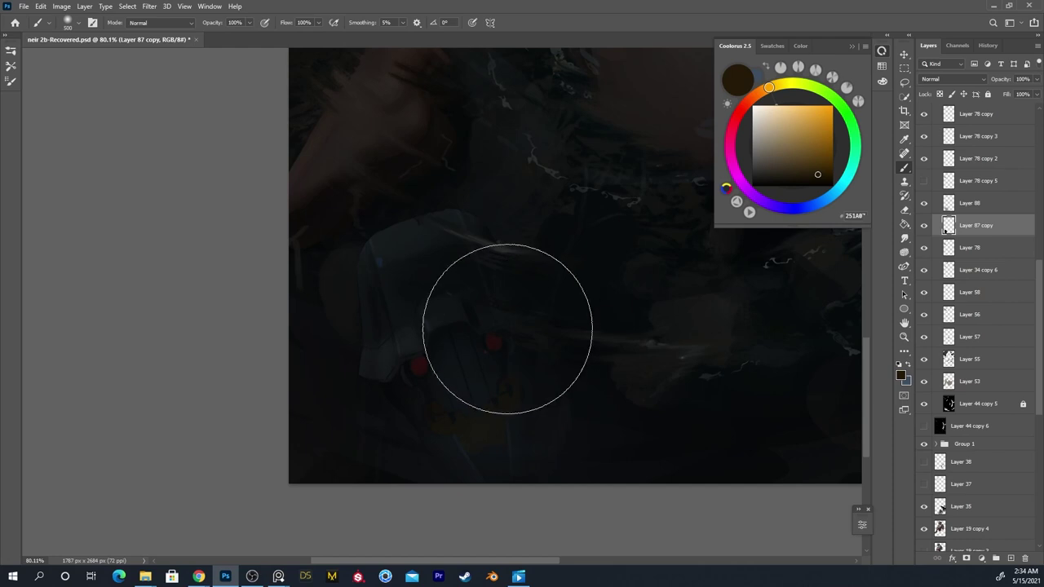
Mute the yellow plate on Layer 87 copy by adjusting the Yellows in Hue/Saturation
key(ctrl+u)
click(719, 380)
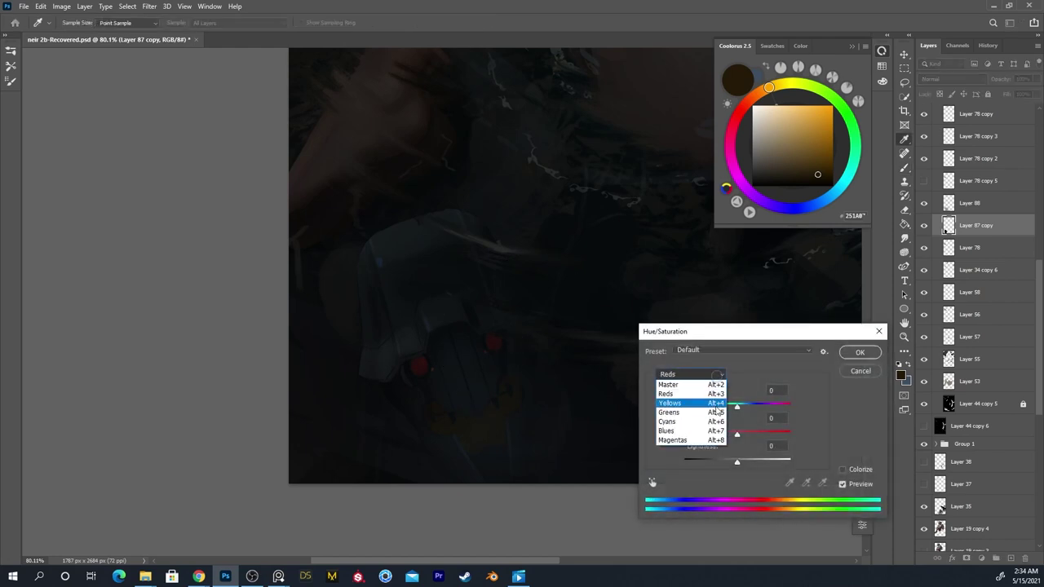
click(718, 402)
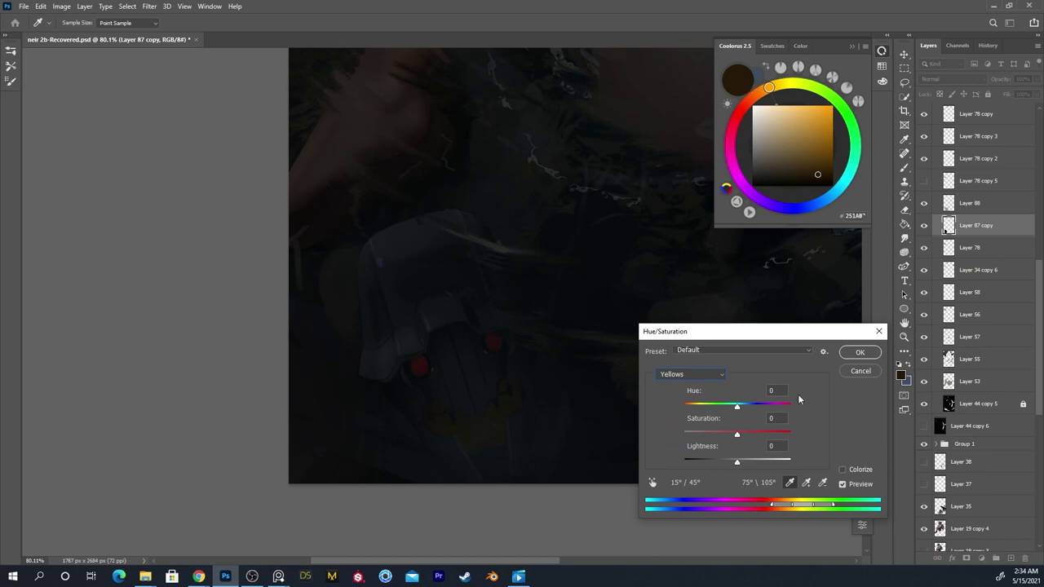
mouse_move(802, 336)
mouse_down()
mouse_move(590, 331)
mouse_move(791, 321)
mouse_up()
click(899, 375)
drag(727, 423, 708, 430)
key(Return)
key(b)
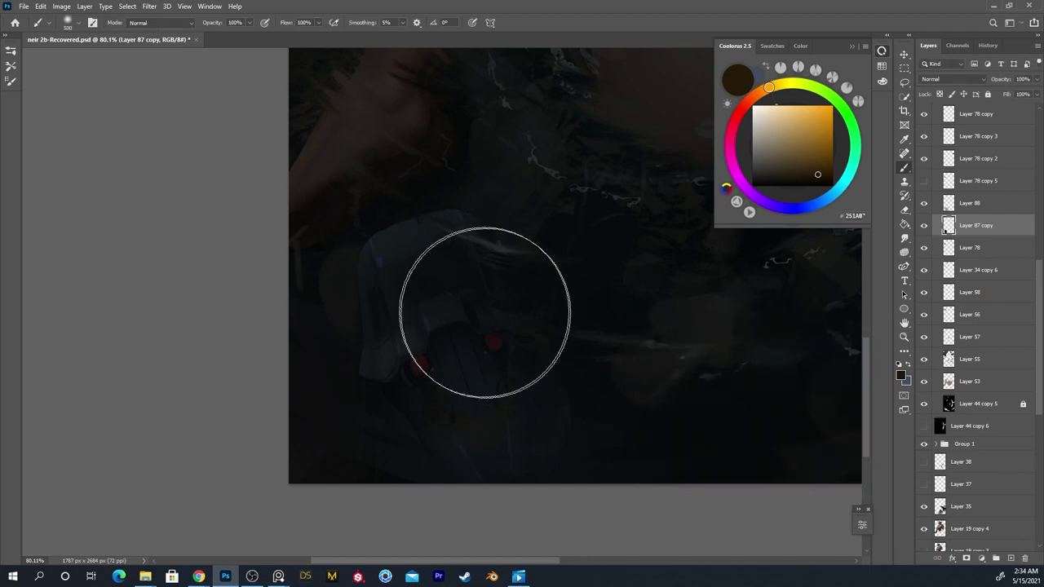
mouse_move(495, 418)
mouse_down()
mouse_move(474, 419)
mouse_move(488, 419)
mouse_up()
key(ctrl+z)
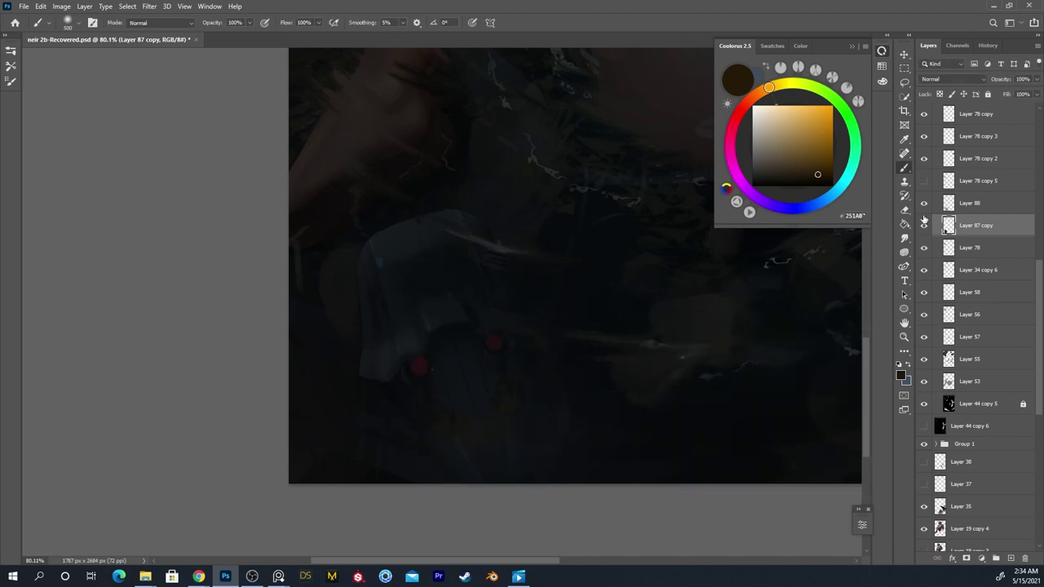
On Layer 88, sample the near-black water beside the pod and reduce the soft brush to 175
click(962, 209)
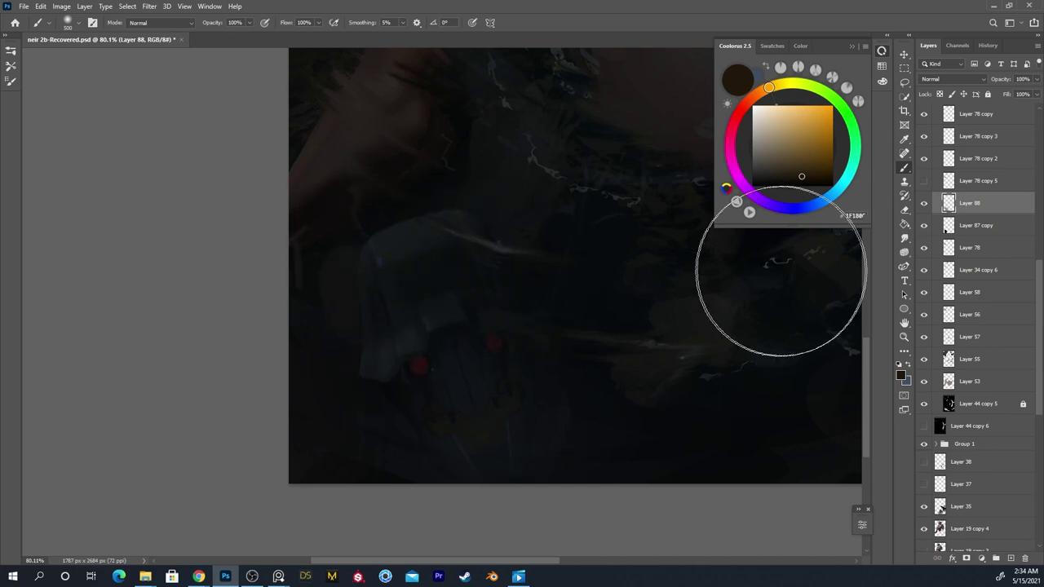
right_click(535, 322)
click(371, 291)
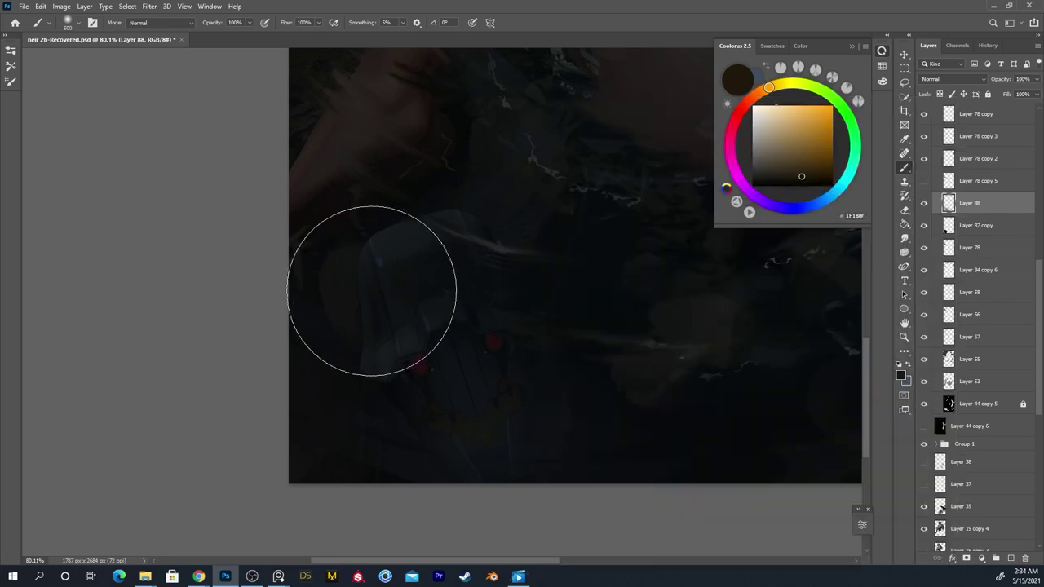
alt+click(352, 245)
key(bracketleft)
key(bracketleft)
key(bracketleft)
key(bracketleft)
key(bracketleft)
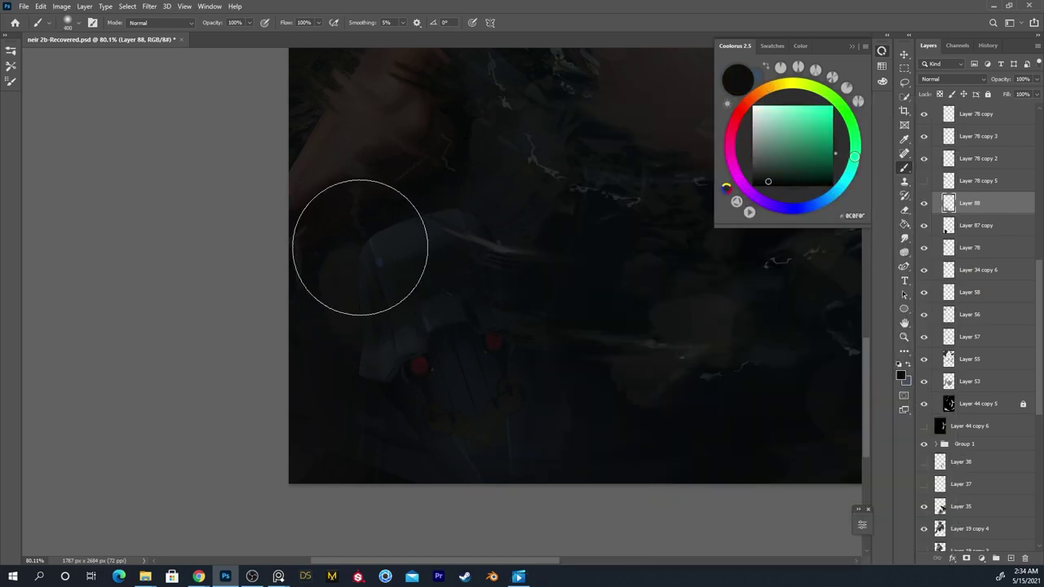
Add a new empty layer directly above Layer 87 copy for detailing the pod
key(z)
mouse_move(494, 237)
mouse_down()
mouse_move(471, 252)
mouse_move(491, 242)
mouse_up()
drag(456, 306, 480, 295)
key(b)
click(962, 235)
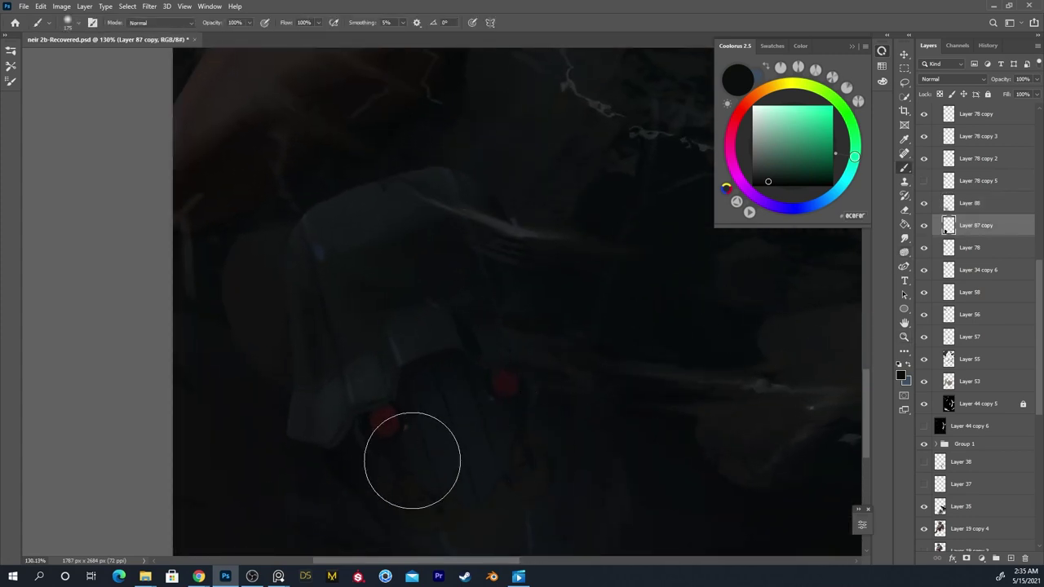
key(space)
drag(563, 387, 596, 345)
drag(659, 258, 584, 359)
click(1010, 558)
drag(532, 390, 622, 342)
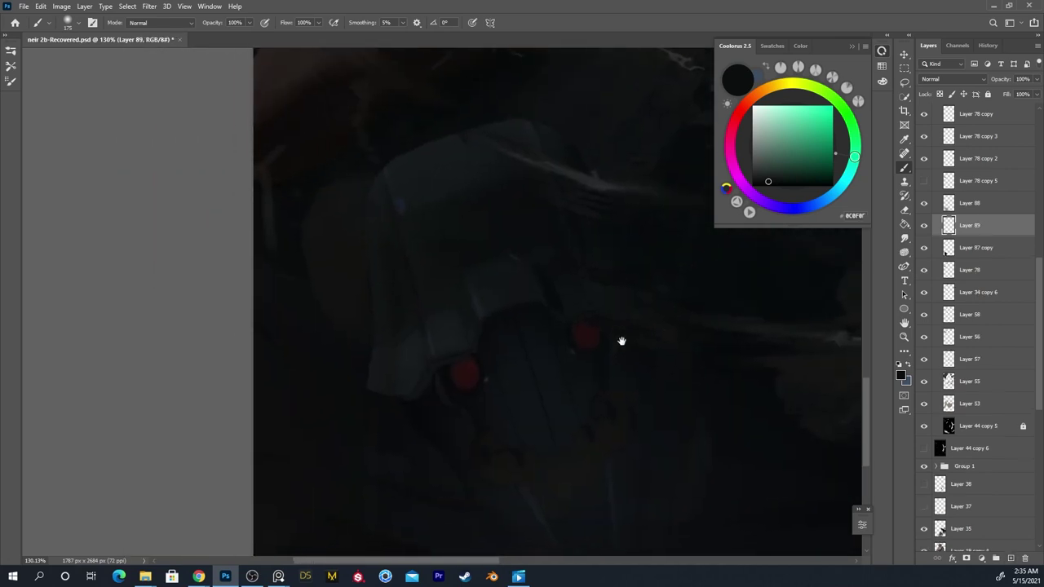
Raise the brush's hardness and reduce its size to 40
right_click(522, 383)
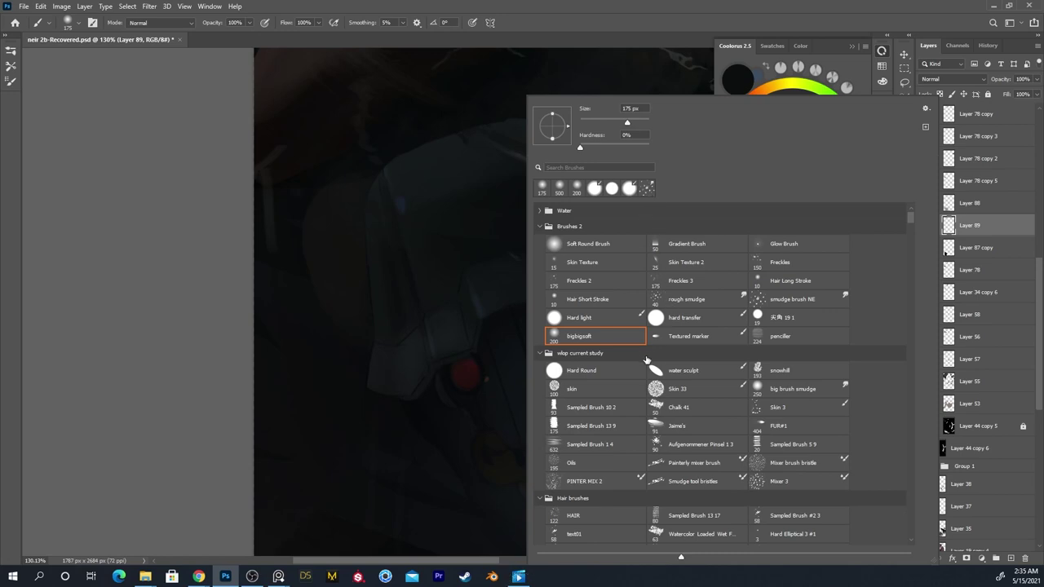
drag(627, 150, 626, 149)
click(179, 387)
key(bracketleft)
key(bracketleft)
key(bracketleft)
key(bracketleft)
key(bracketleft)
key(bracketleft)
key(bracketleft)
key(bracketleft)
key(bracketleft)
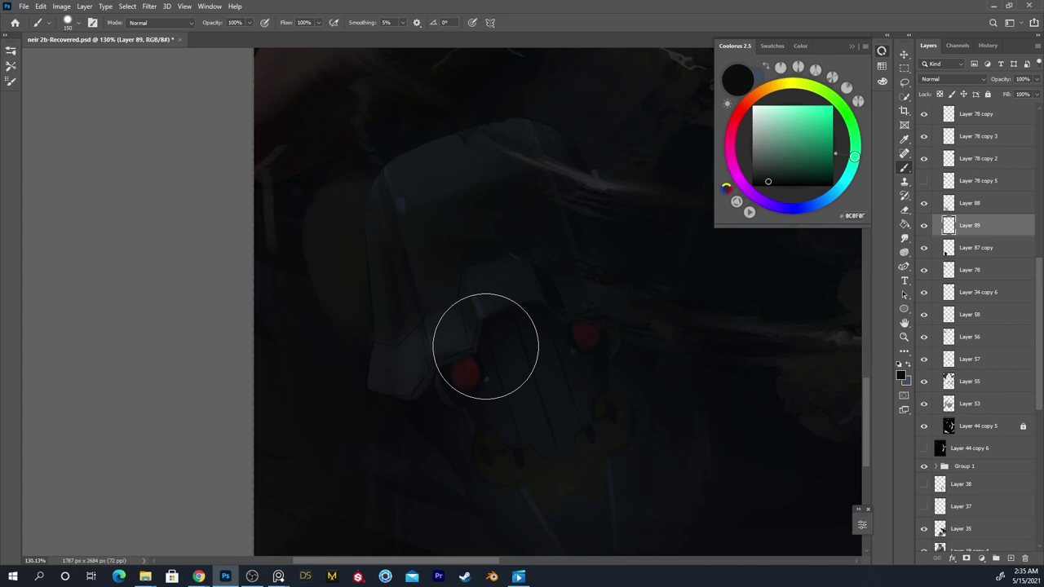
Try a muted red stroke across the pod's left light using its sampled red
alt+click(465, 373)
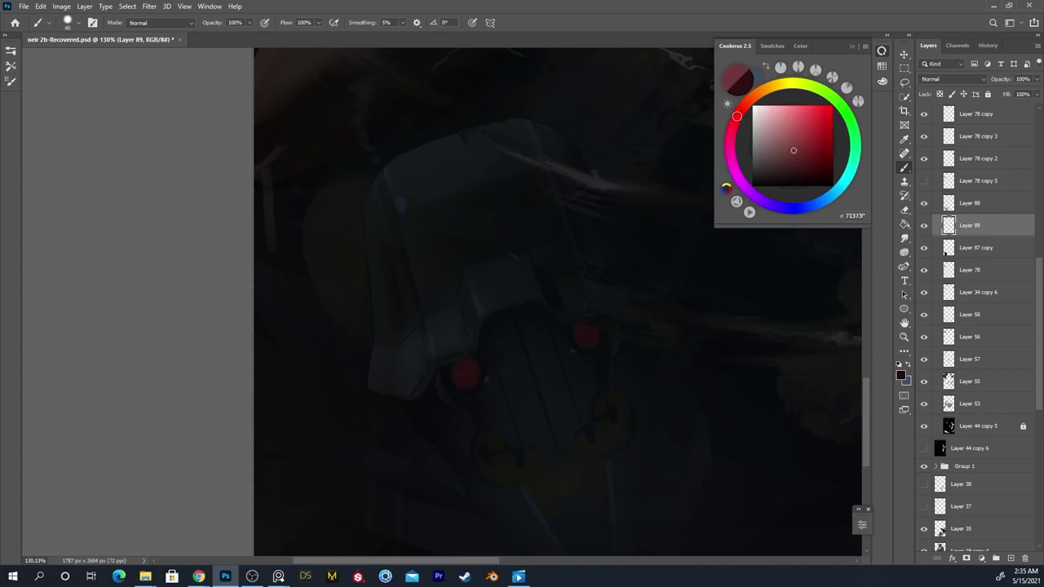
drag(467, 372, 346, 393)
key(ctrl+z)
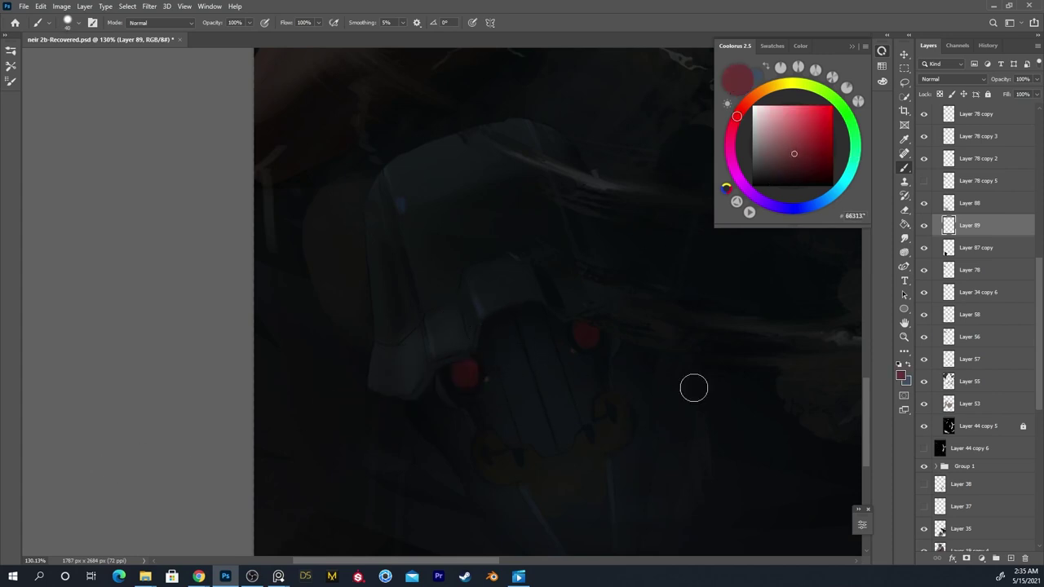
Add a layer above Layer 89 in Overlay mode and try a light pink glow across the pod's left light
click(1011, 557)
click(950, 79)
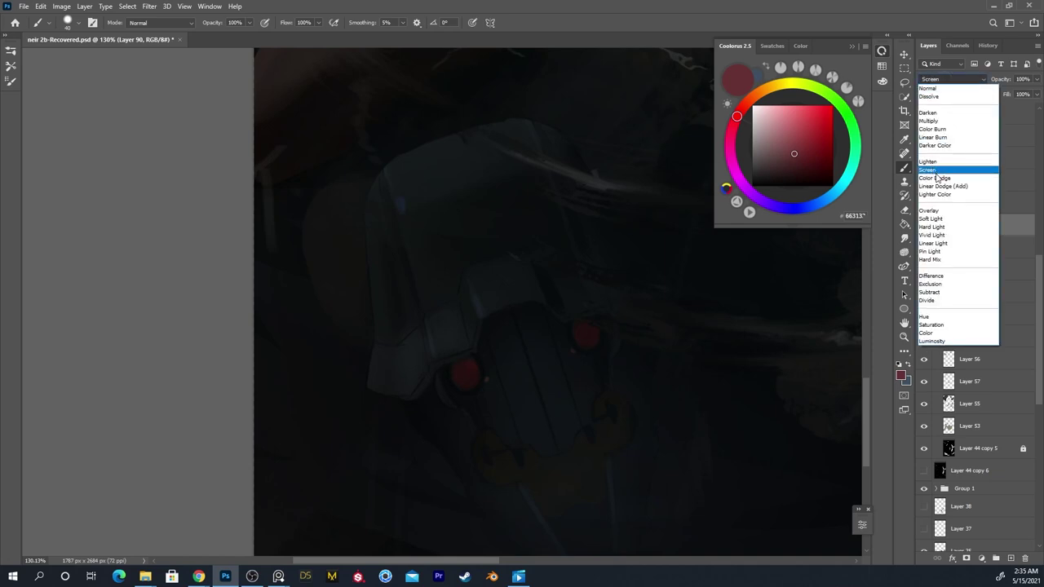
click(929, 211)
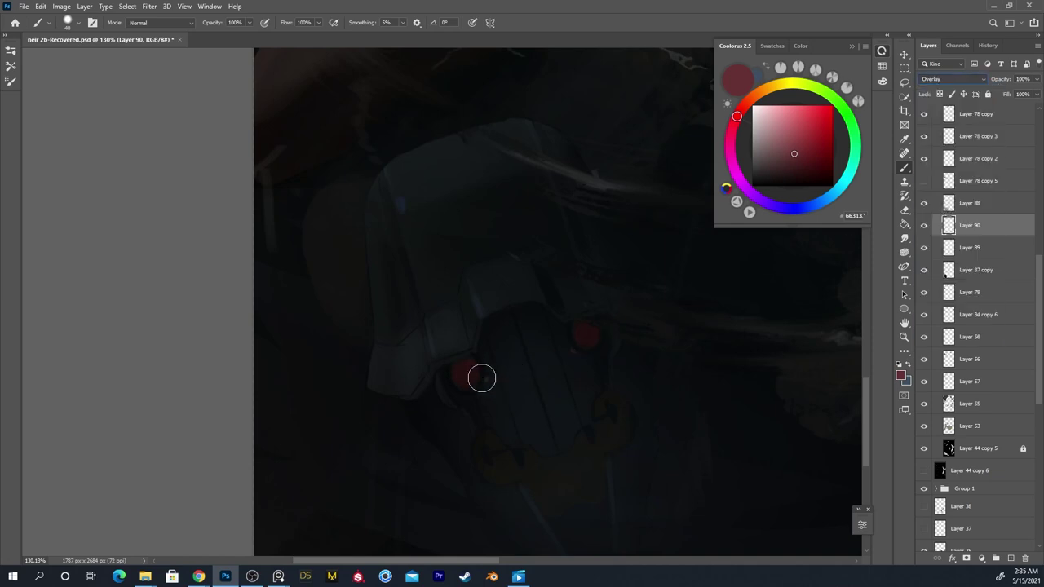
drag(792, 144, 784, 118)
key(ctrl+z)
mouse_move(453, 382)
mouse_down()
mouse_move(258, 411)
mouse_move(265, 408)
mouse_up()
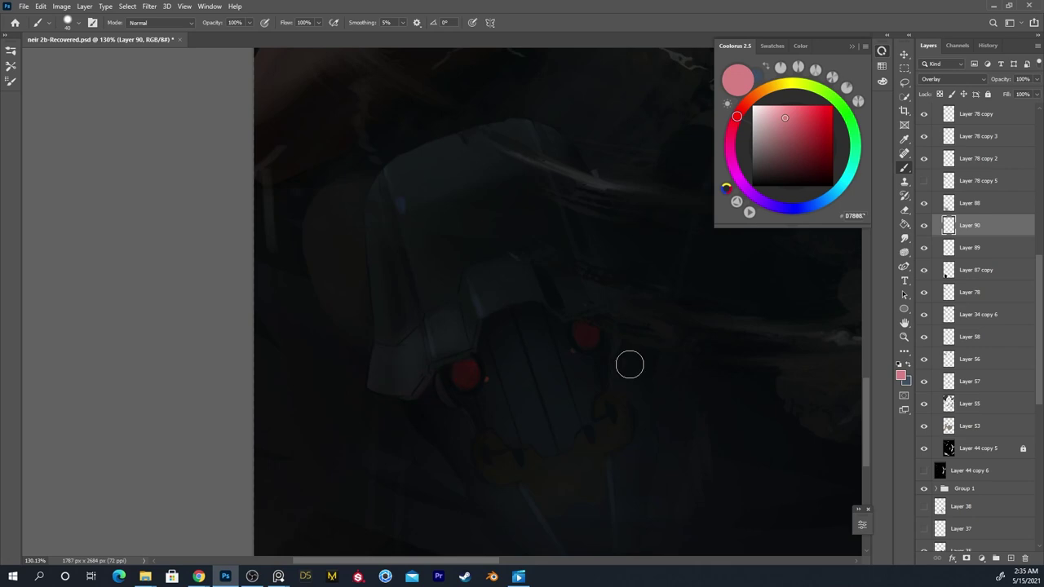
Set Layer 90's blend mode to Screen and test a pink streak through the left light, undoing the stroke
click(945, 82)
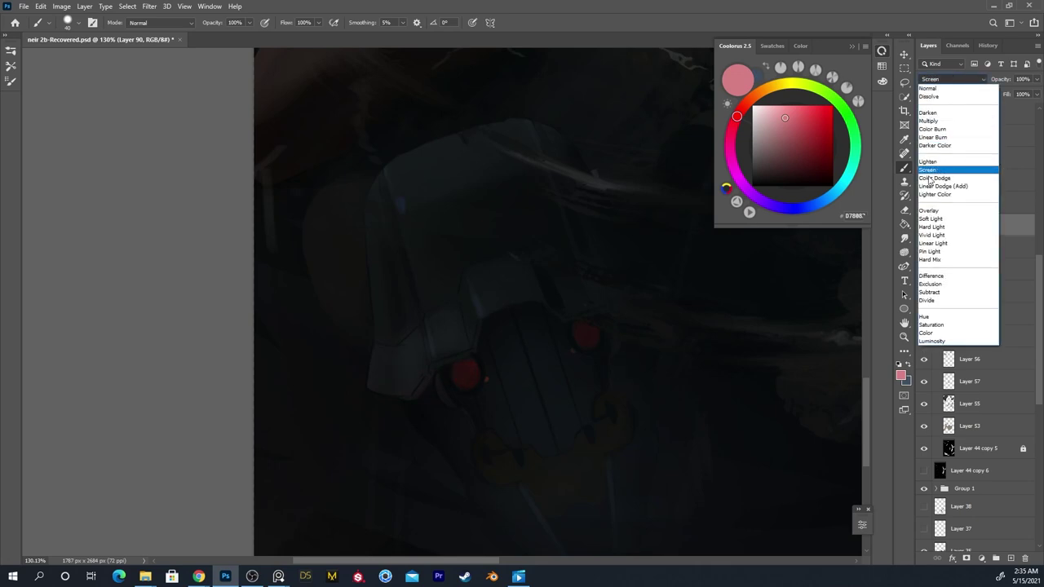
click(726, 256)
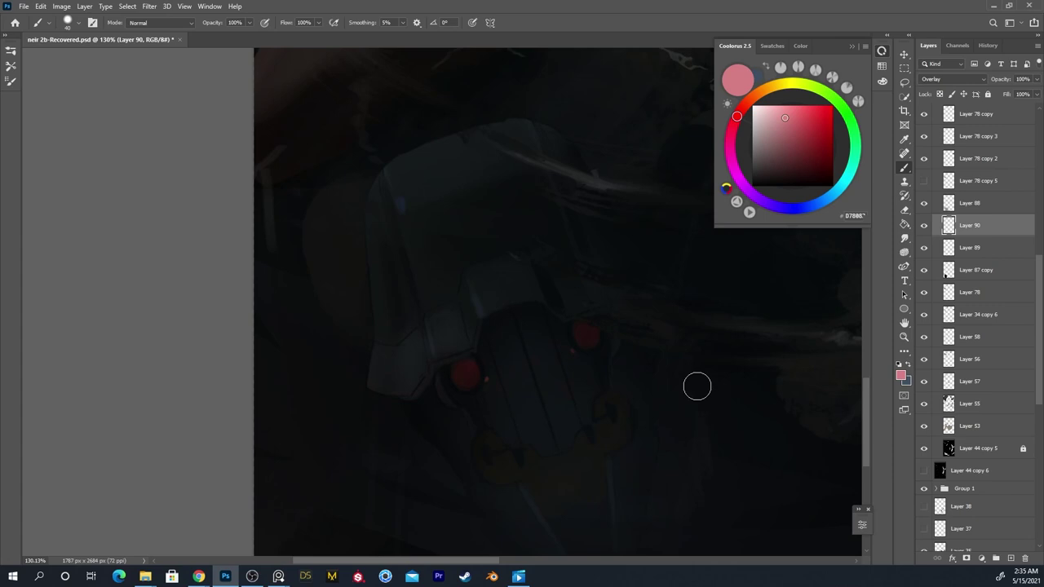
drag(981, 226, 976, 270)
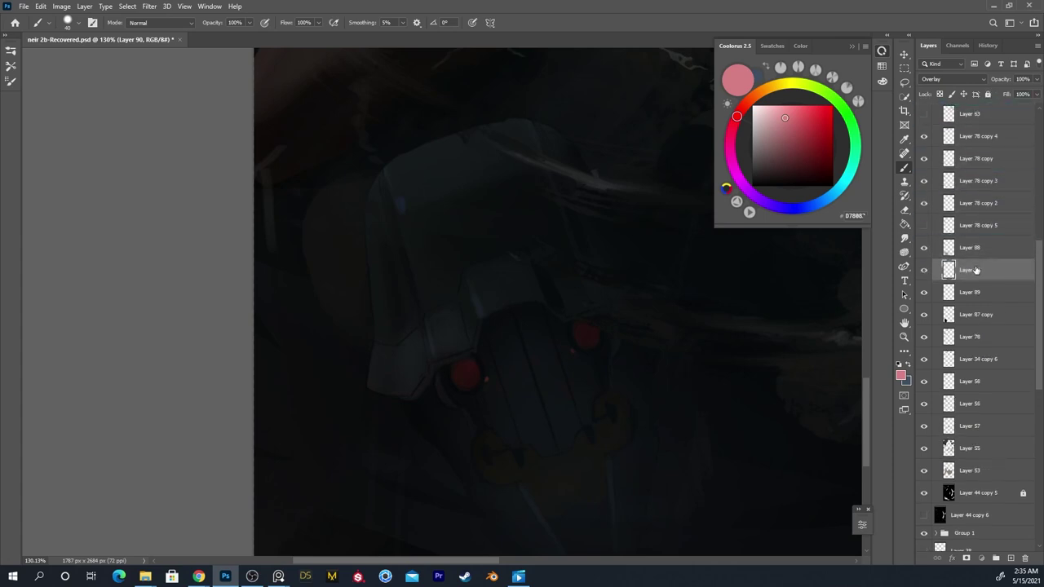
click(950, 79)
click(946, 173)
drag(433, 380, 538, 369)
key(ctrl+z)
Sample the light's dark red, paint faint horizontal glow streaks through both red lights and trim them with a larger eraser
alt+click(473, 366)
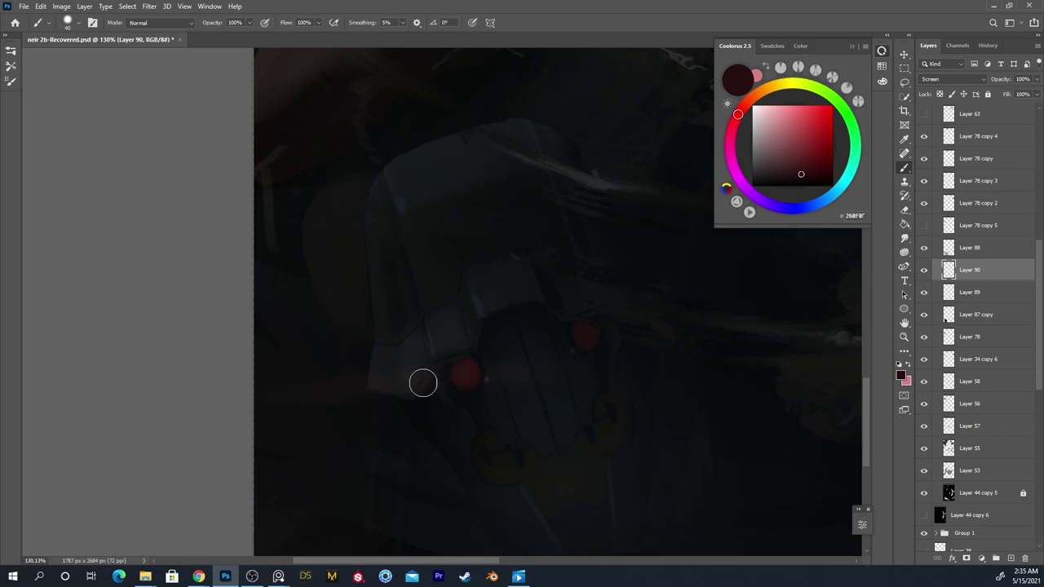
mouse_move(285, 387)
mouse_down()
mouse_move(661, 372)
mouse_move(421, 380)
mouse_move(542, 373)
mouse_move(533, 363)
mouse_up()
mouse_move(341, 376)
mouse_down()
mouse_move(612, 371)
mouse_move(433, 371)
mouse_up()
key(shift)
key(shift)
mouse_move(703, 327)
mouse_down()
mouse_move(494, 333)
mouse_move(720, 331)
mouse_move(501, 334)
mouse_move(678, 335)
mouse_up()
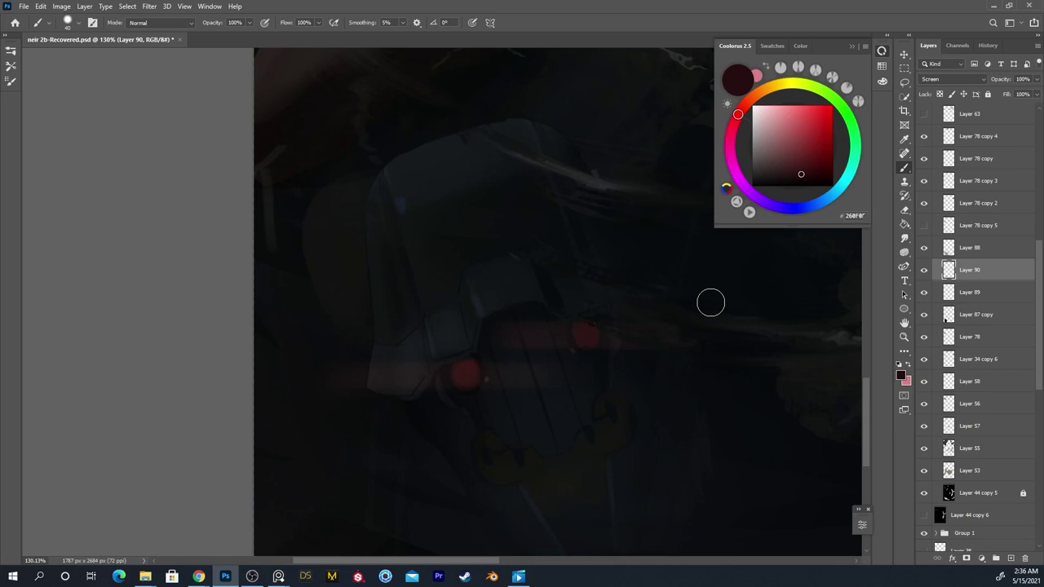
key(e)
key(bracketright)
key(bracketright)
Add another layer above the glow in Overlay mode and set the brush's own blending mode to Overlay
click(1010, 559)
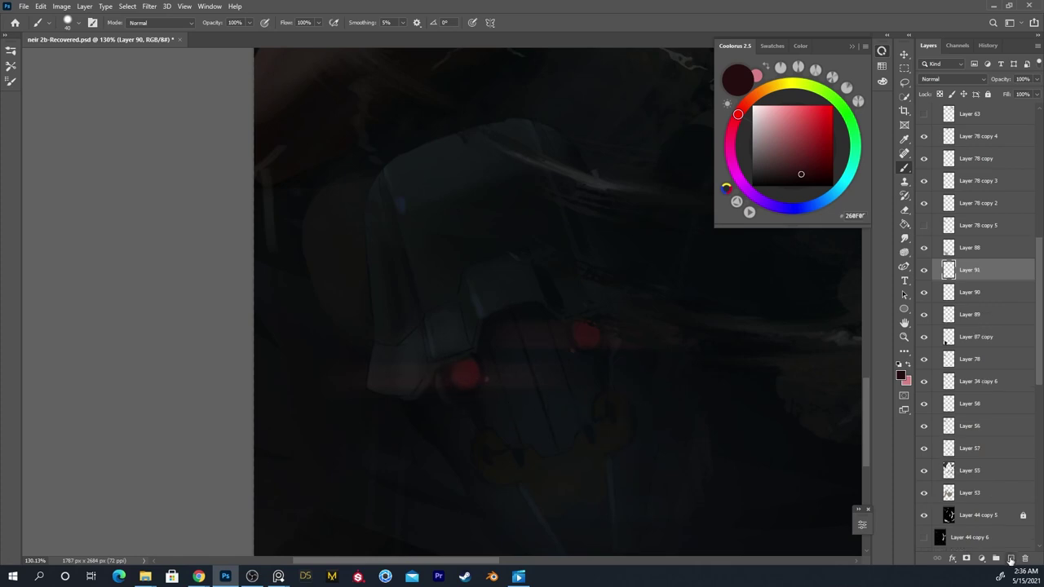
click(950, 79)
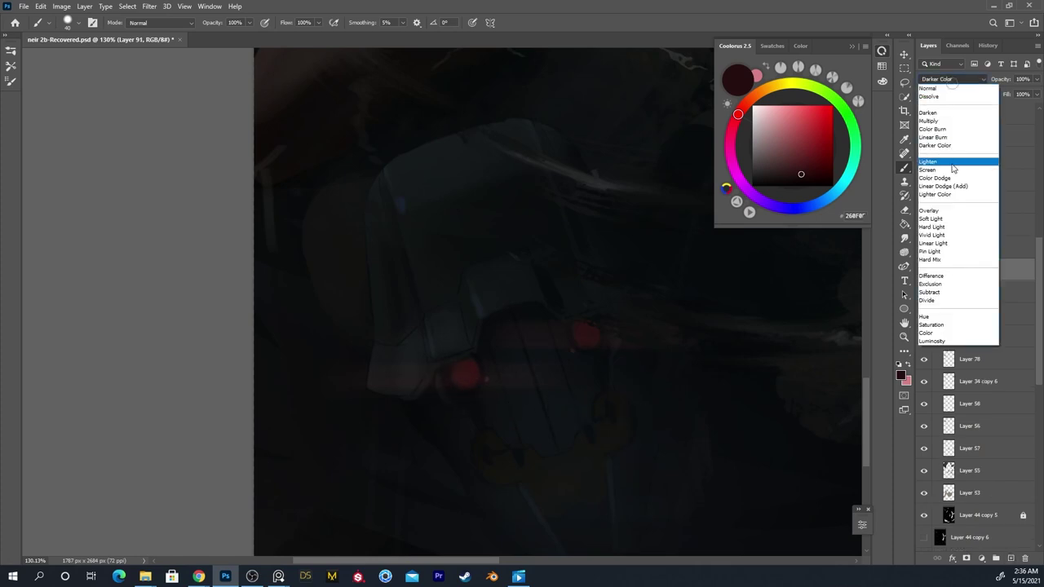
click(944, 217)
click(178, 23)
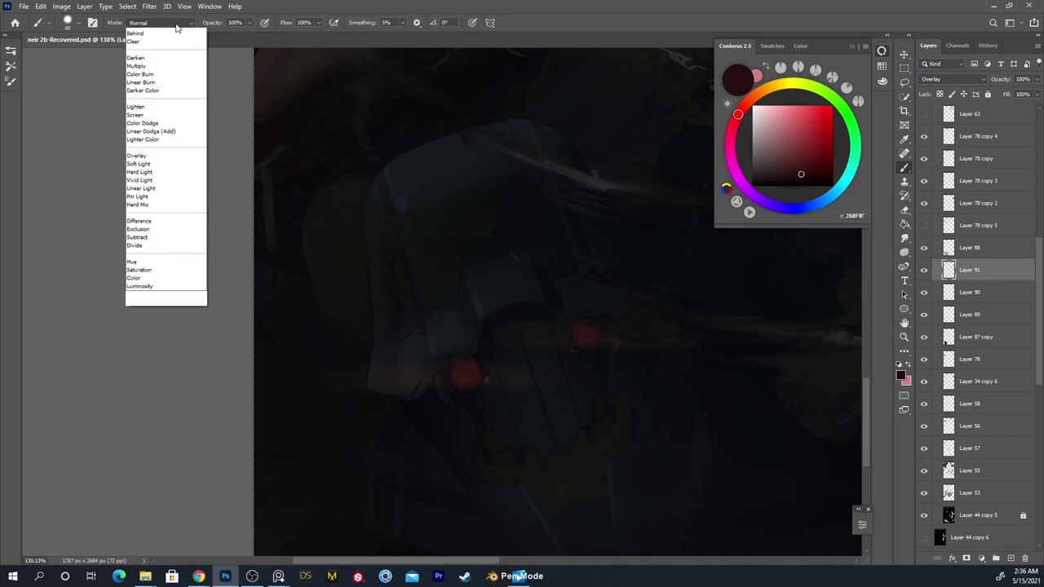
click(163, 169)
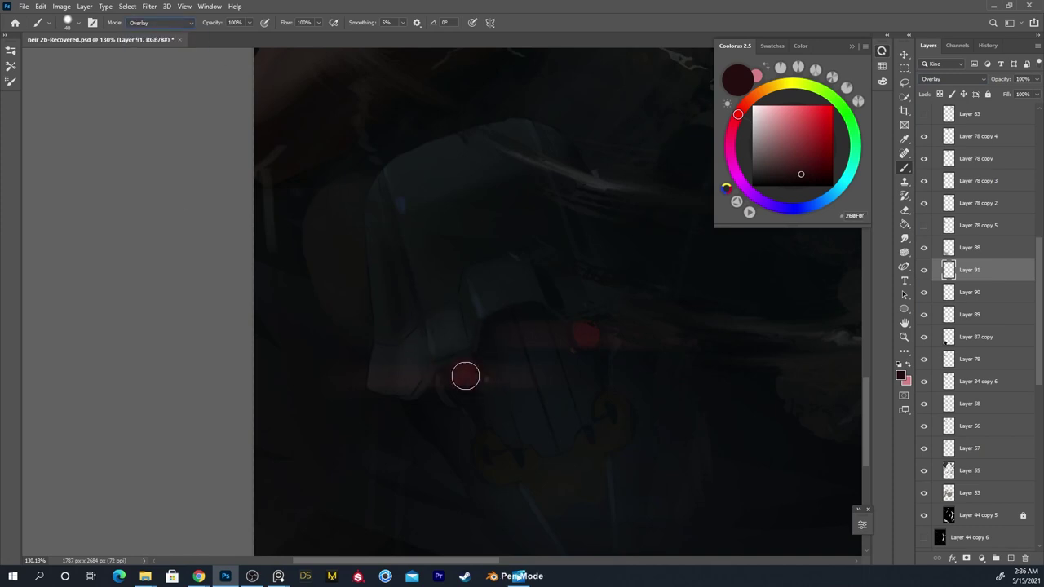
Pick a lighter pink and brush over both red lights and the right streak to intensify their glow
click(788, 127)
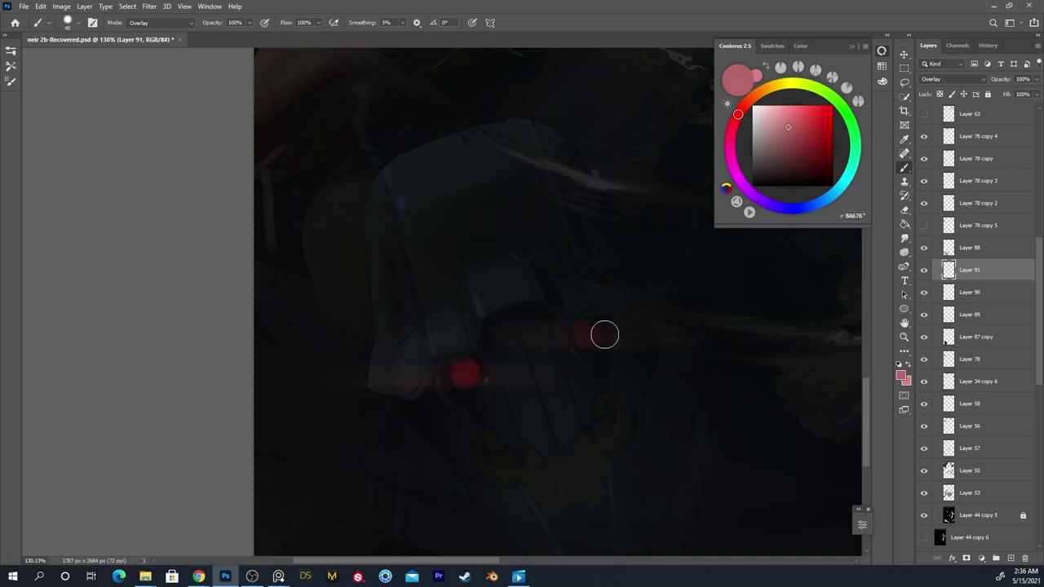
mouse_move(567, 355)
mouse_down()
mouse_move(437, 380)
mouse_move(659, 345)
mouse_move(413, 377)
mouse_move(604, 371)
mouse_up()
mouse_move(620, 338)
mouse_down()
mouse_move(565, 337)
mouse_move(792, 341)
mouse_up()
key(z)
drag(664, 357, 555, 368)
key(b)
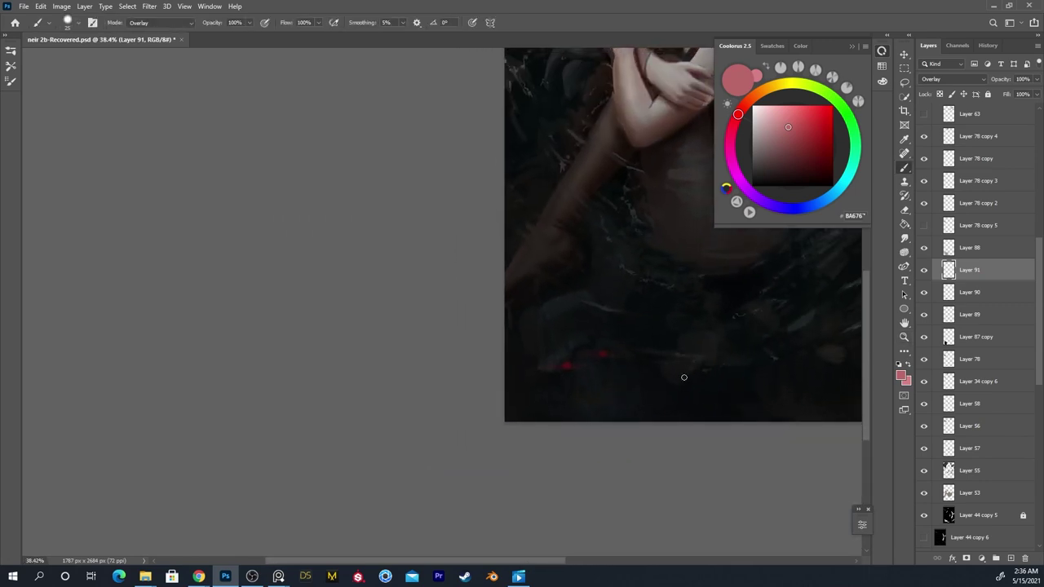
Select the two glow layers, Layer 90 and Layer 91, together and open their opacity setting
shift+click(980, 295)
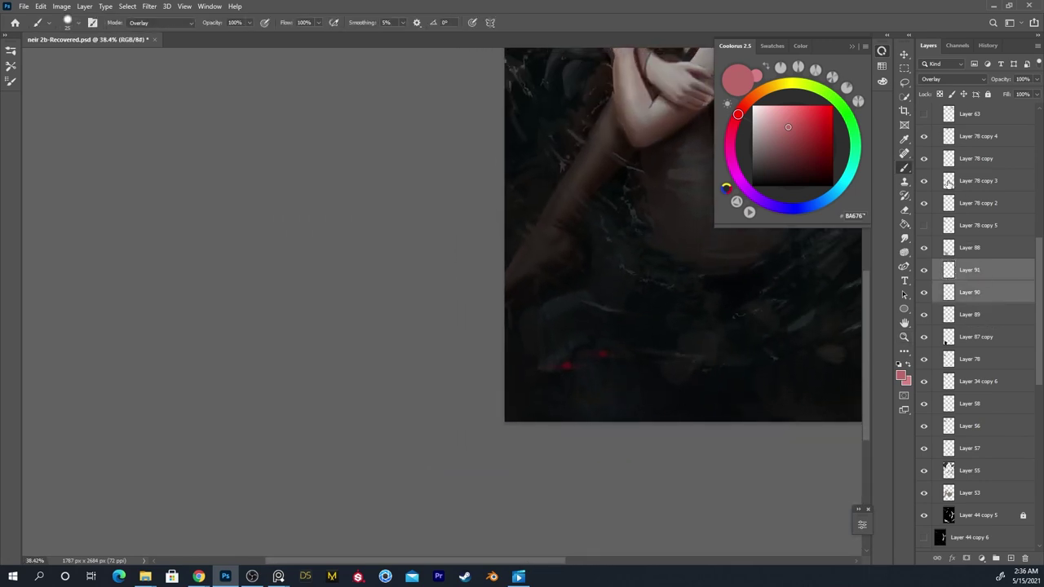
click(978, 289)
shift+click(984, 268)
click(1037, 79)
Select Layer 87 copy and sample the dark tones around the small blue spot on the pod's upper shell
click(974, 336)
key(z)
click(572, 289)
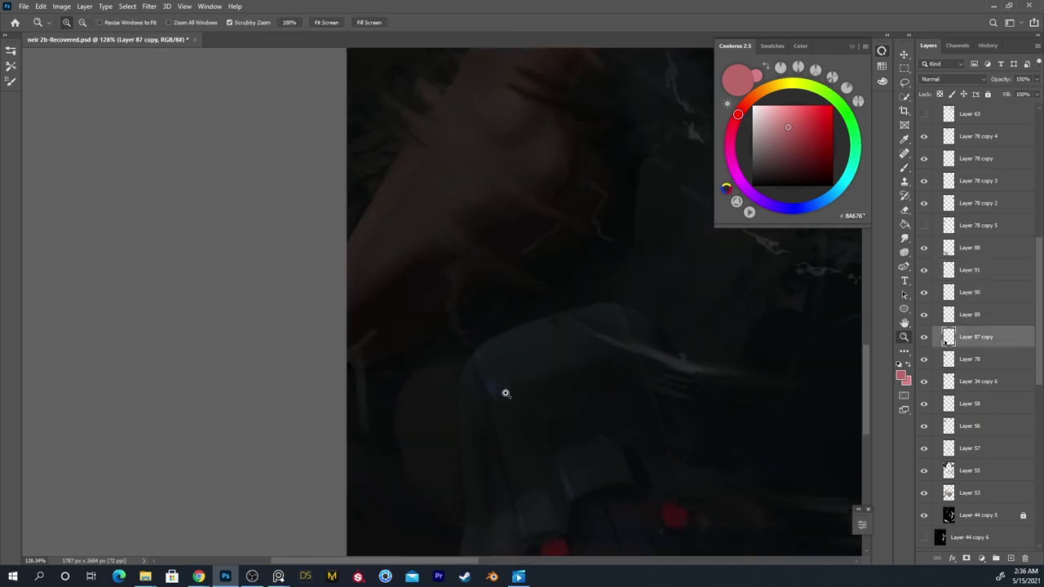
key(b)
alt+click(489, 374)
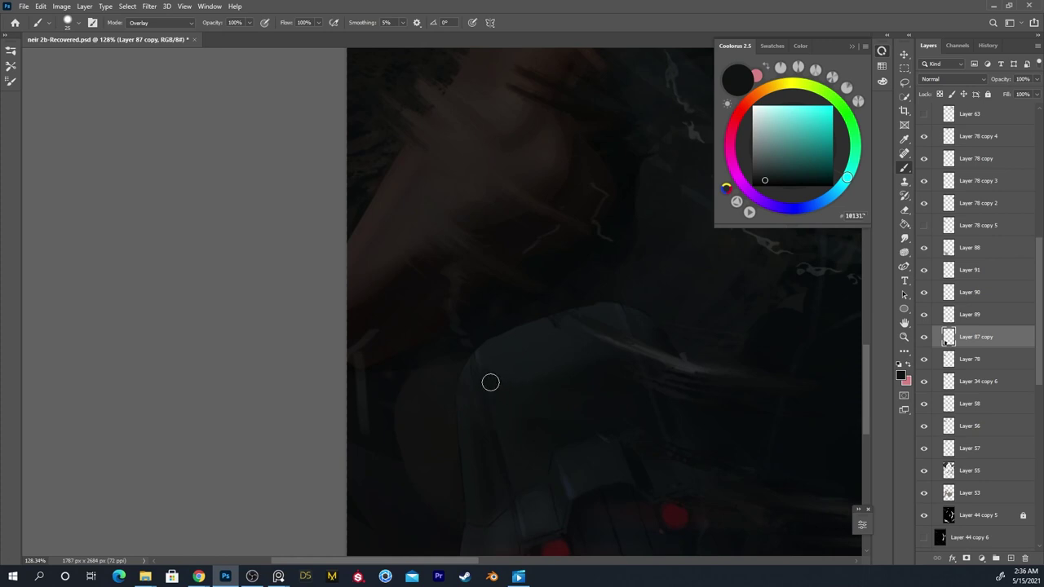
key(z)
mouse_move(586, 351)
mouse_down()
mouse_move(575, 363)
mouse_move(596, 348)
mouse_up()
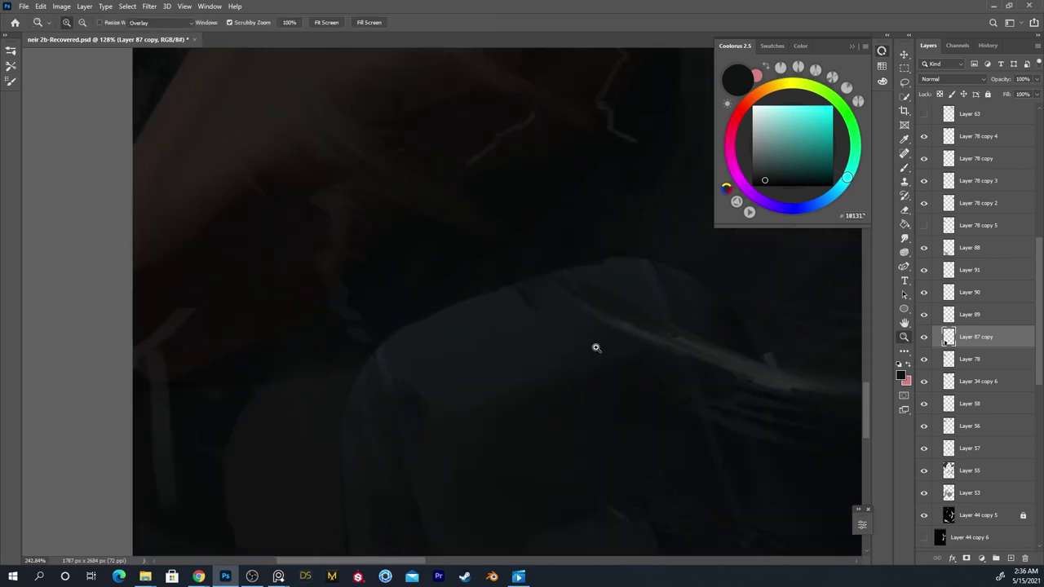
key(b)
alt+click(430, 390)
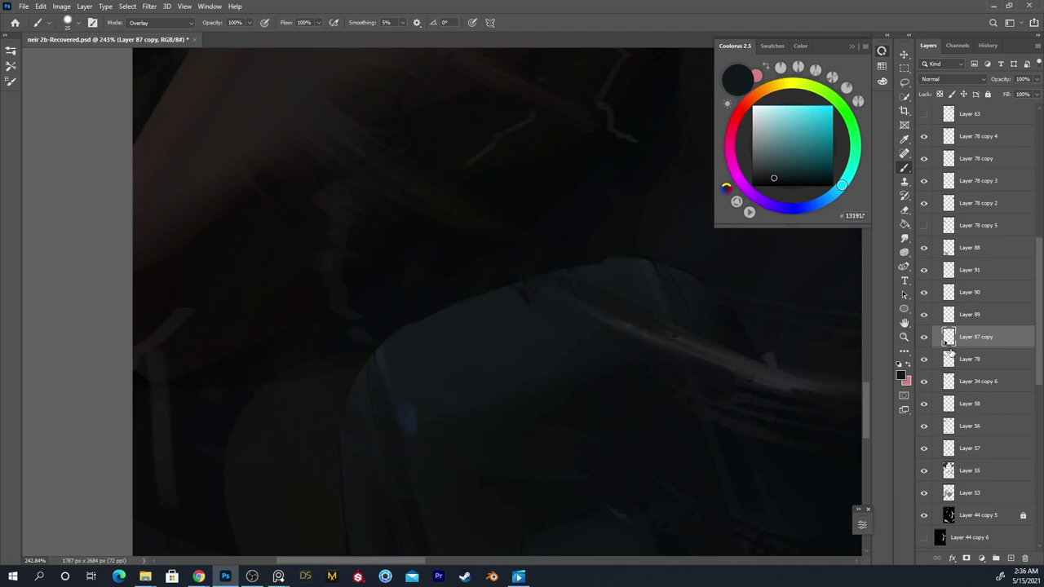
Sample the shell tone from isolated Layer 87 copy, reset the brush to Normal mode and cover the blue spot in darker near-black
alt+click(924, 337)
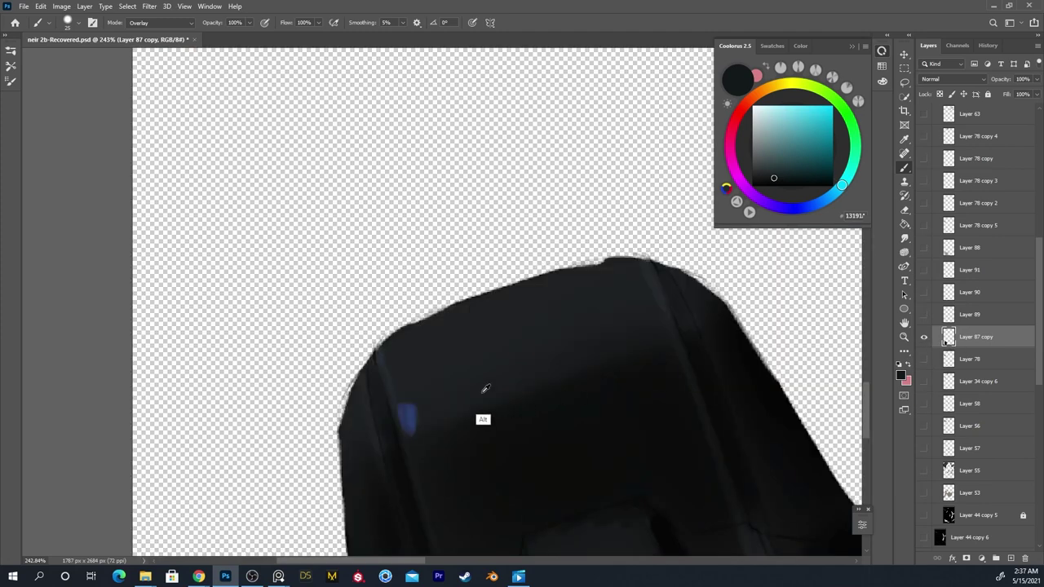
alt+click(924, 337)
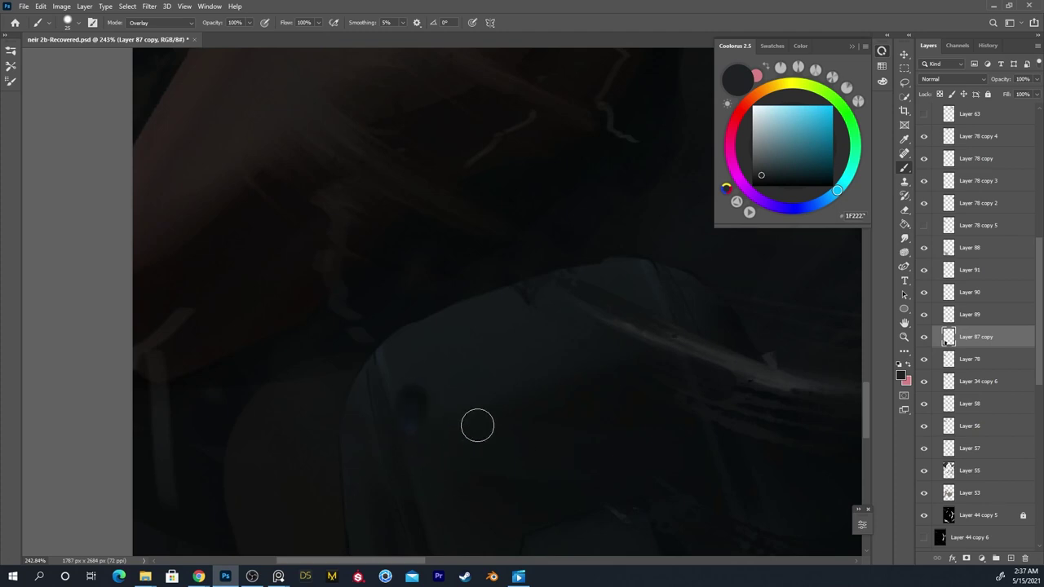
click(159, 22)
click(151, 32)
click(761, 182)
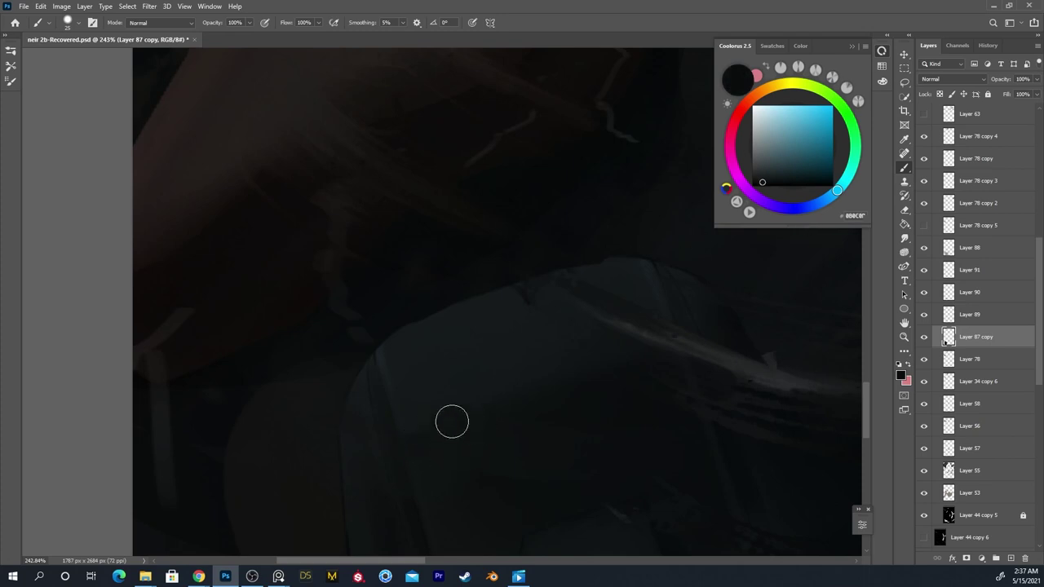
Undo the last two dark cover-up strokes over the blue spot on the pod's upper shell
key(z)
drag(555, 354, 512, 400)
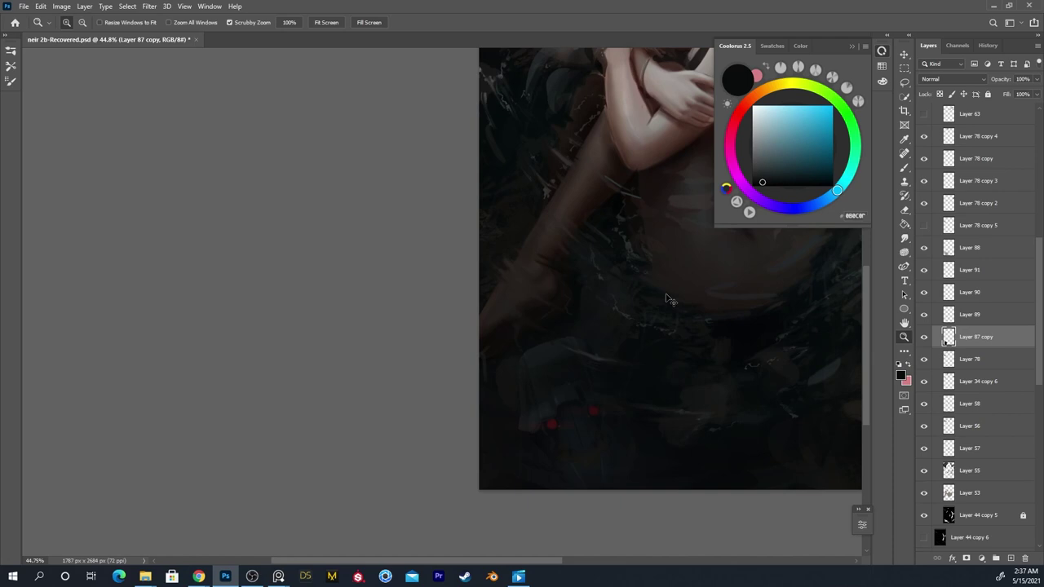
key(ctrl+z)
key(ctrl+z)
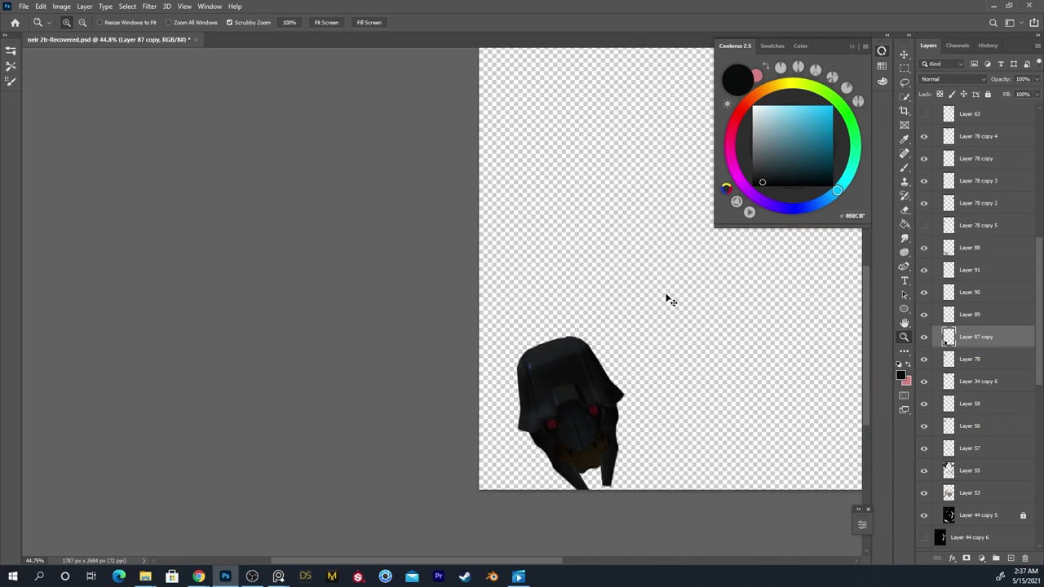
drag(544, 362, 605, 345)
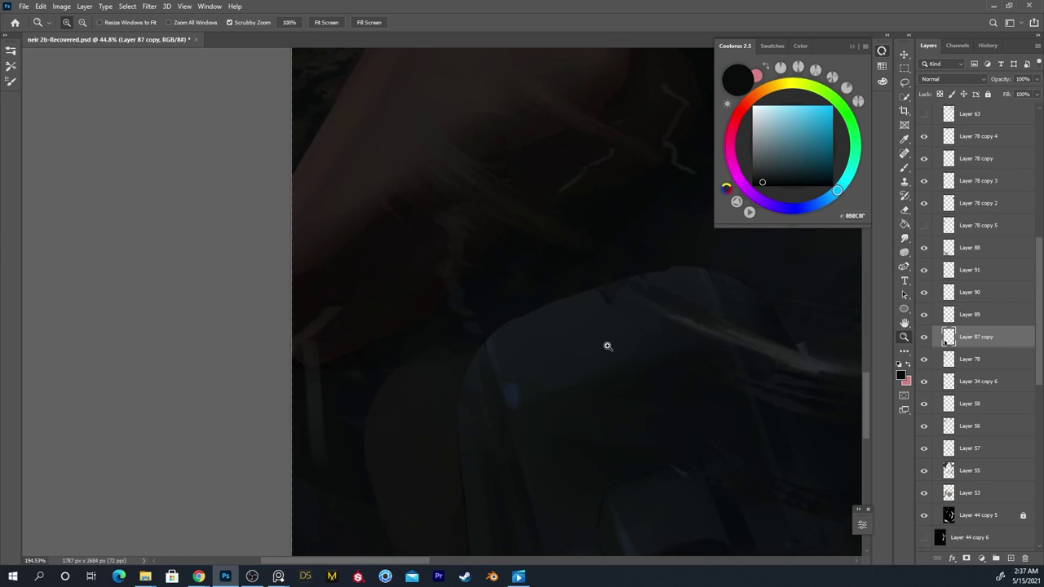
Pick a slightly lighter dark grey and brush over the blue spot on the pod's upper shell
key(b)
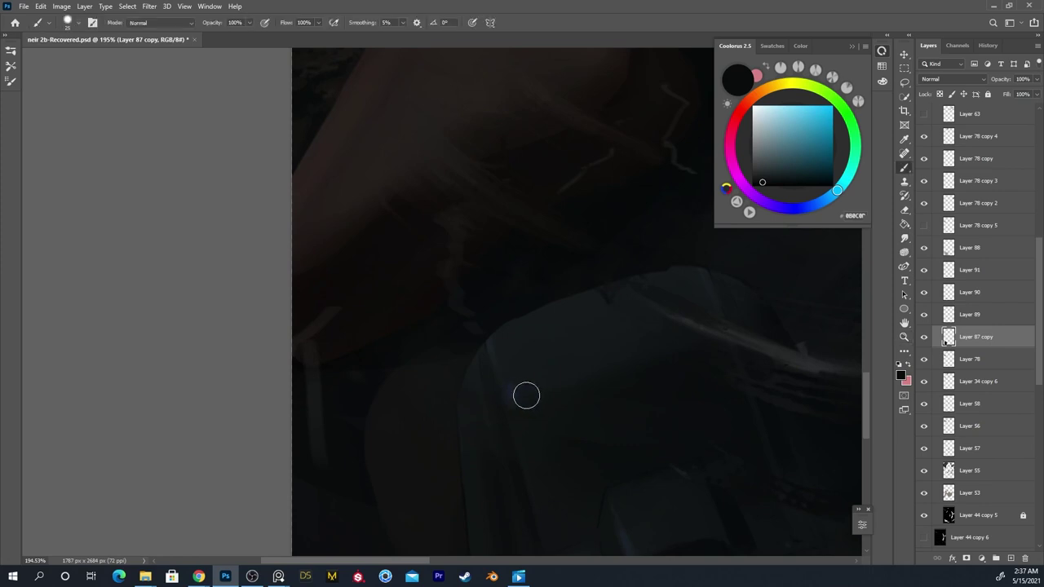
drag(554, 410, 508, 443)
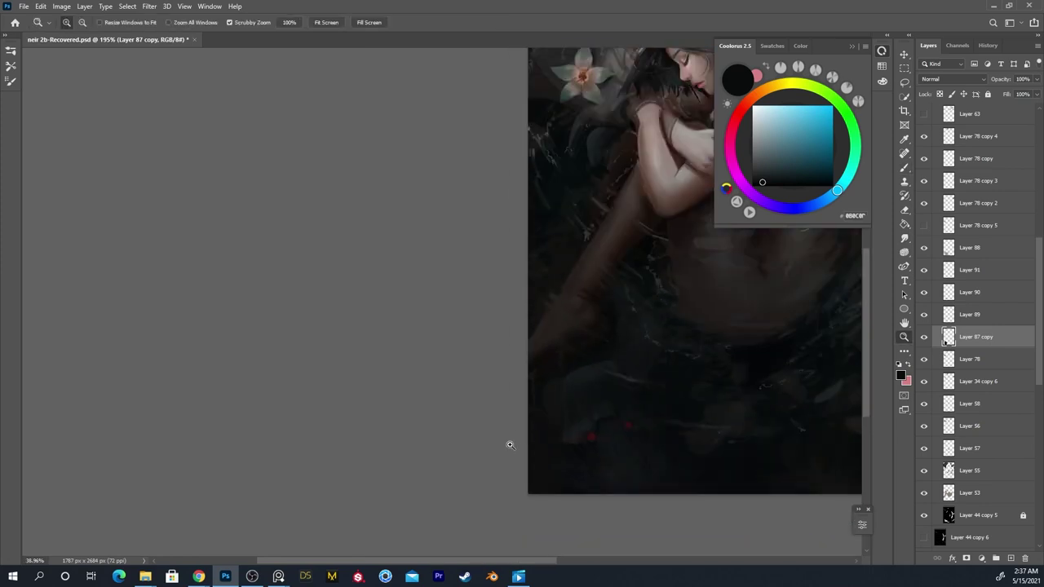
drag(576, 387, 692, 345)
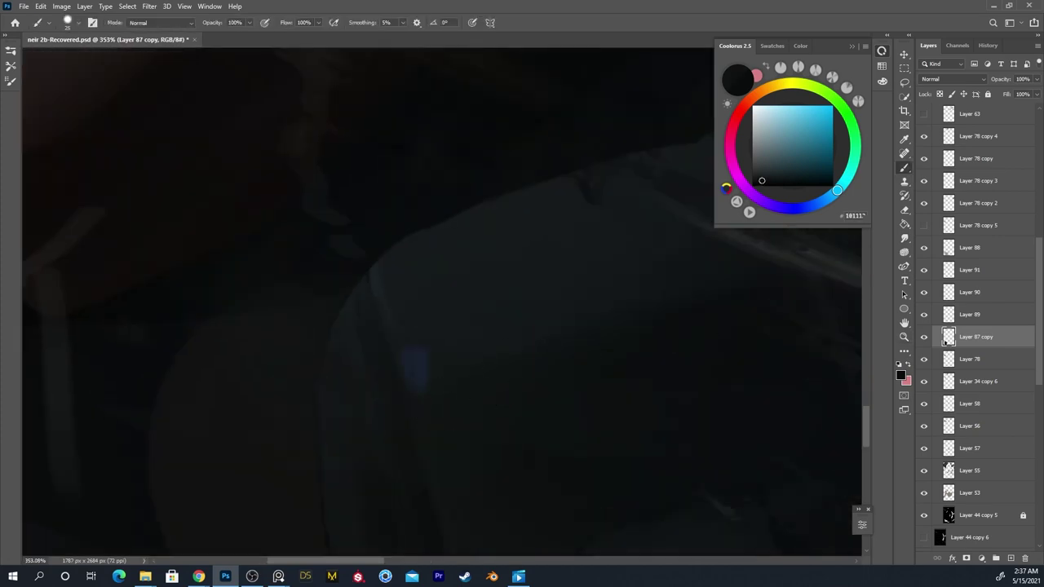
drag(761, 181, 759, 175)
mouse_move(456, 363)
mouse_down()
mouse_move(424, 343)
mouse_move(461, 390)
mouse_up()
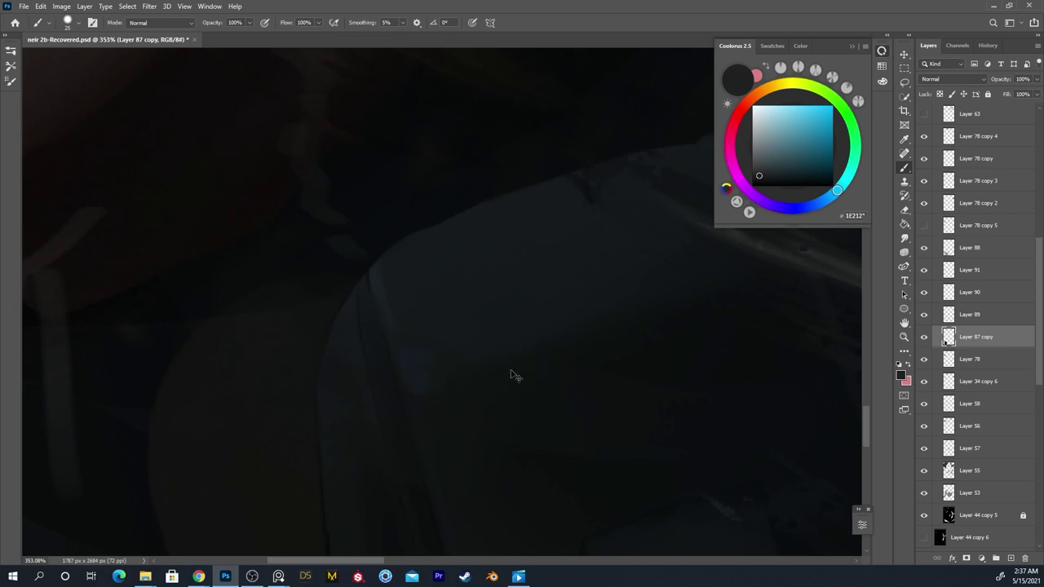
drag(490, 435, 415, 484)
drag(650, 422, 612, 460)
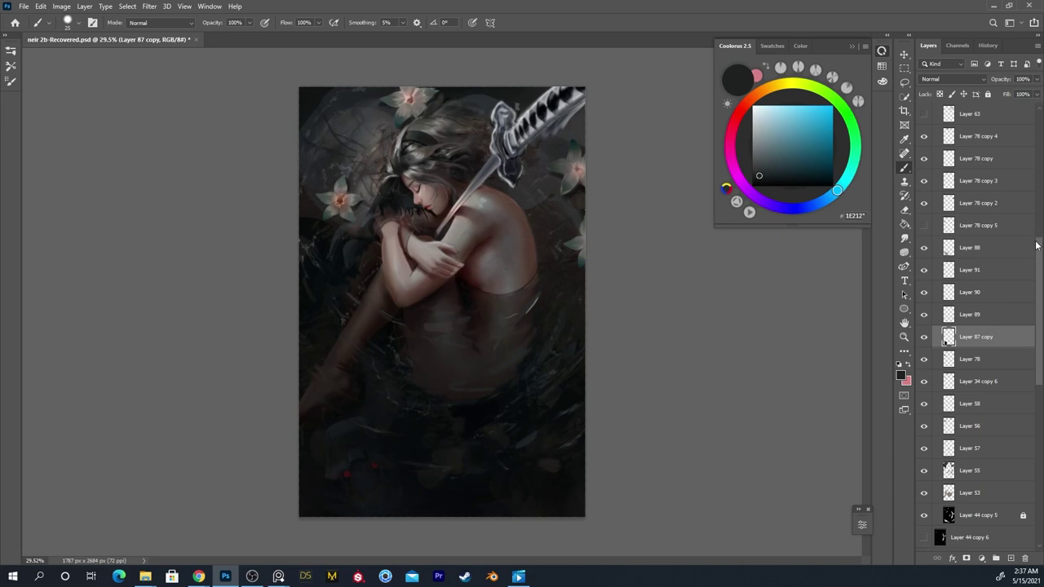
Select Layer 84 and choose the Aufgenommener Pinsel 1 3 brush for mixer blending around the pod
scroll(1036, 244, up, 5)
click(958, 344)
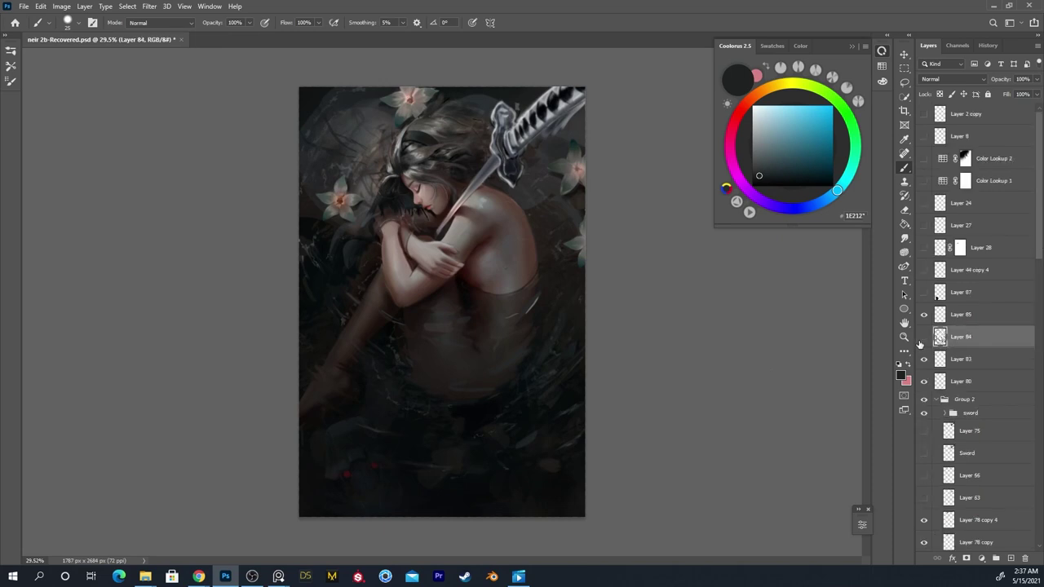
key(z)
drag(401, 443, 428, 445)
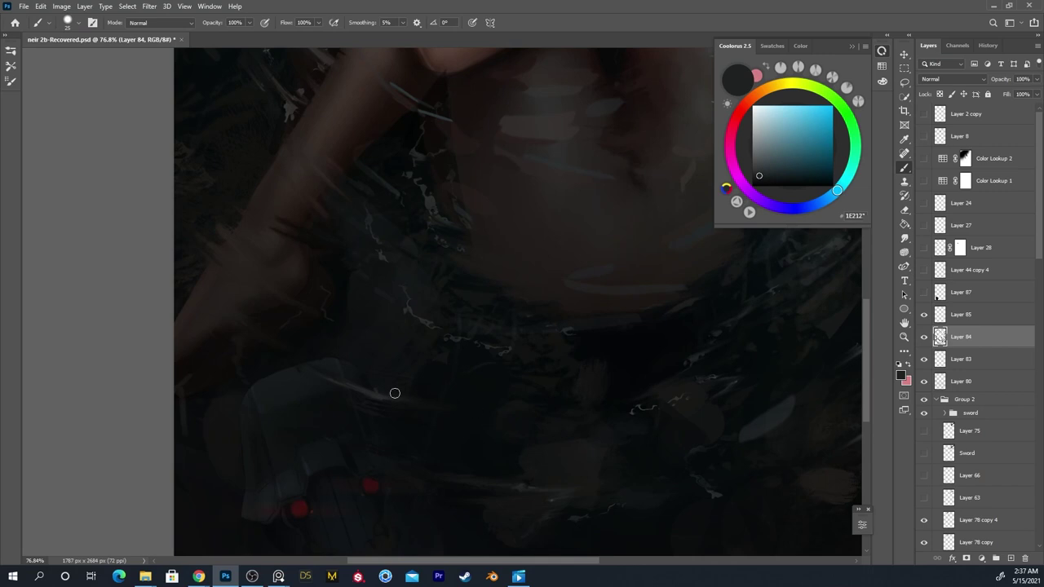
right_click(399, 335)
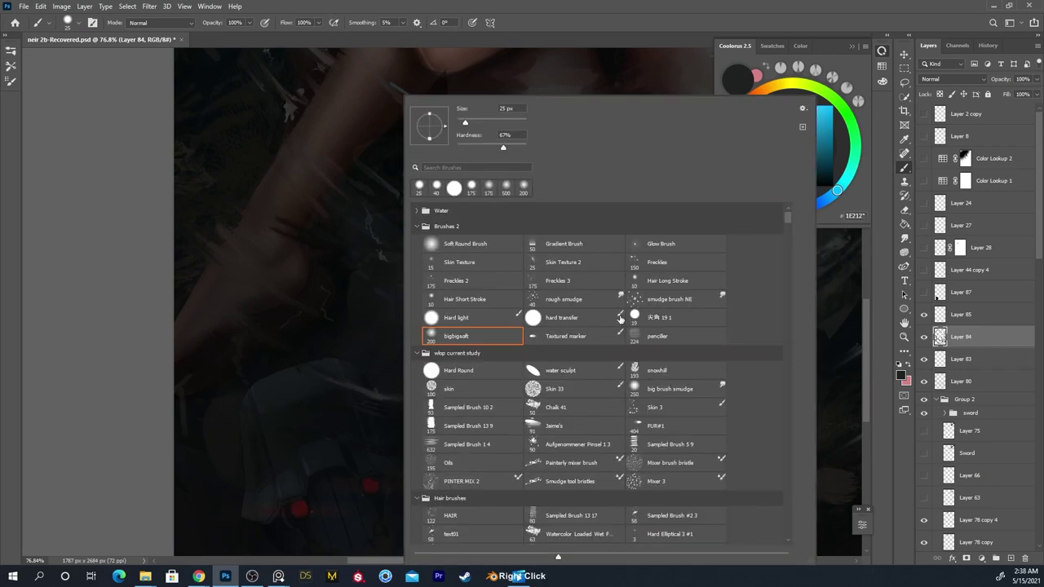
click(536, 464)
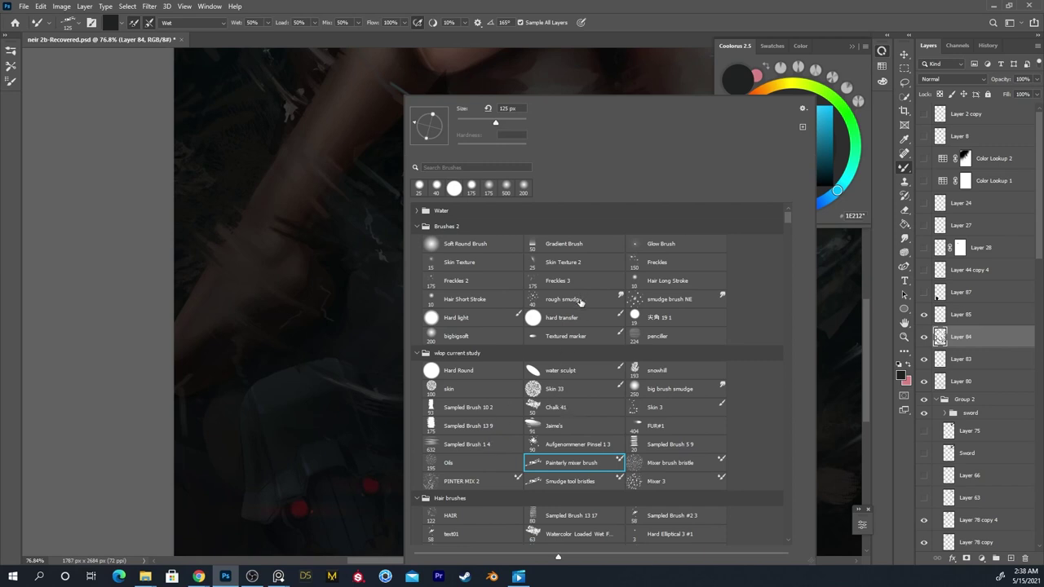
click(570, 445)
Blend the pod's shell and both red lights into the surrounding dark water with the mixer brush
click(219, 412)
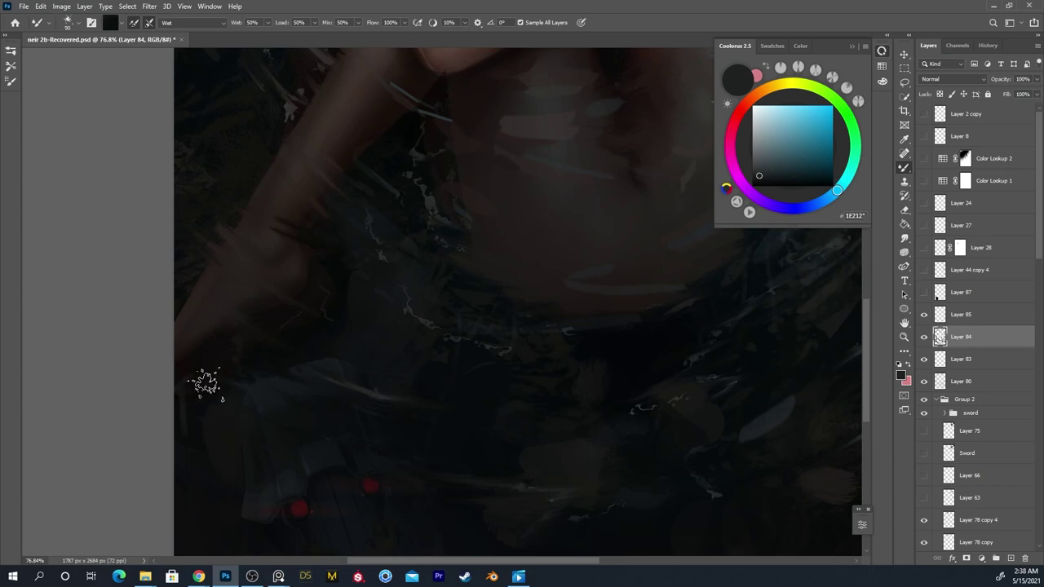
key(e)
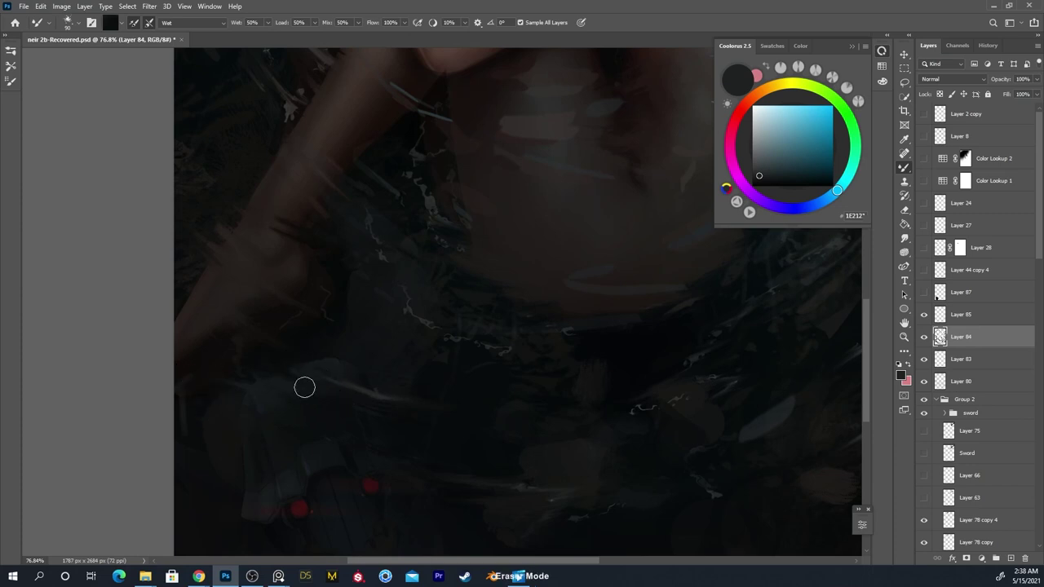
key(b)
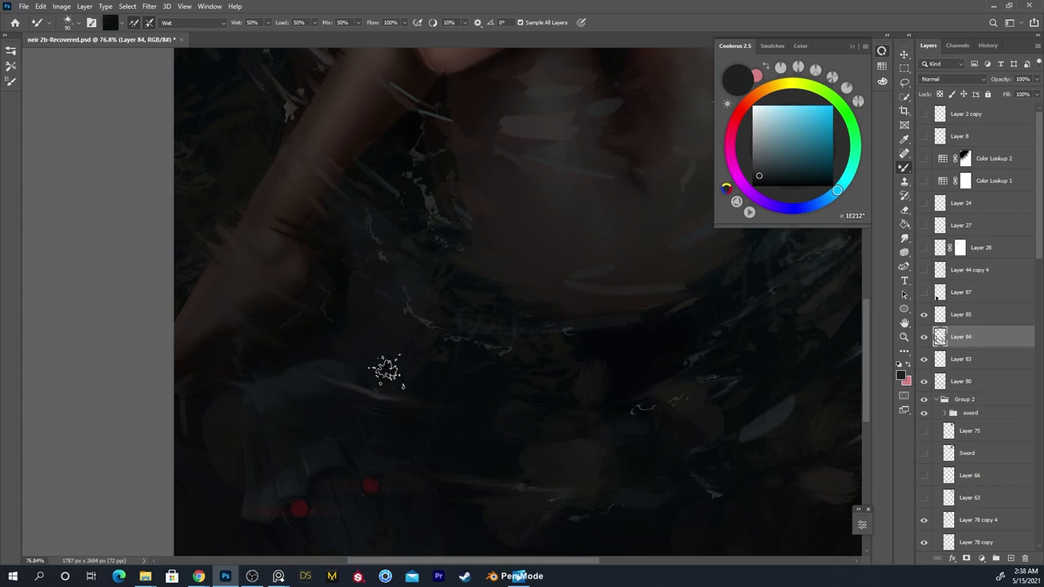
drag(383, 519, 331, 437)
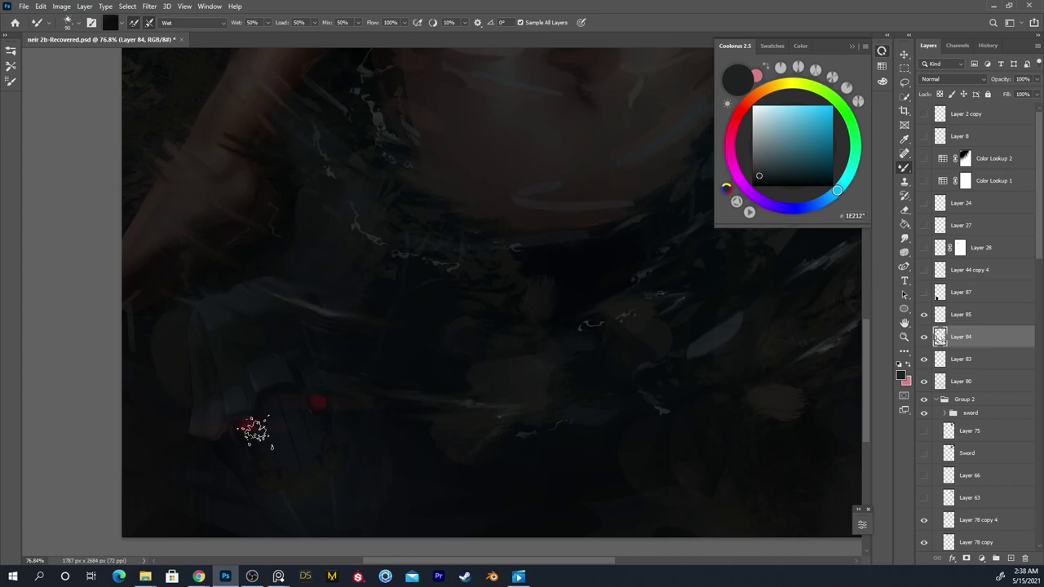
key(alt)
drag(322, 401, 407, 397)
key(z)
drag(533, 416, 478, 447)
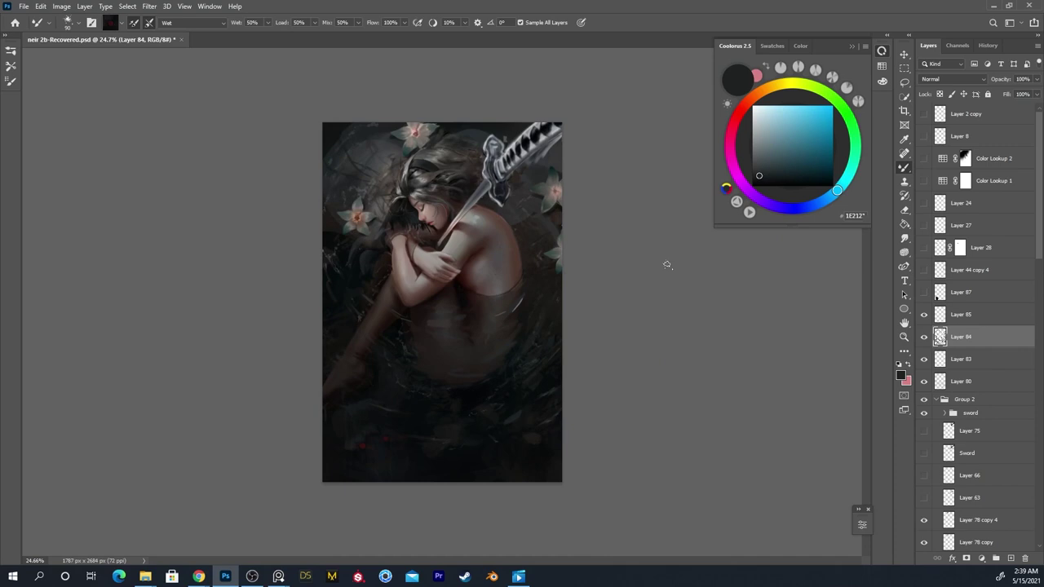
Show the Color Lookup 2 adjustment, select its mask and lower the layer's opacity to 7%
key(z)
drag(475, 186, 501, 186)
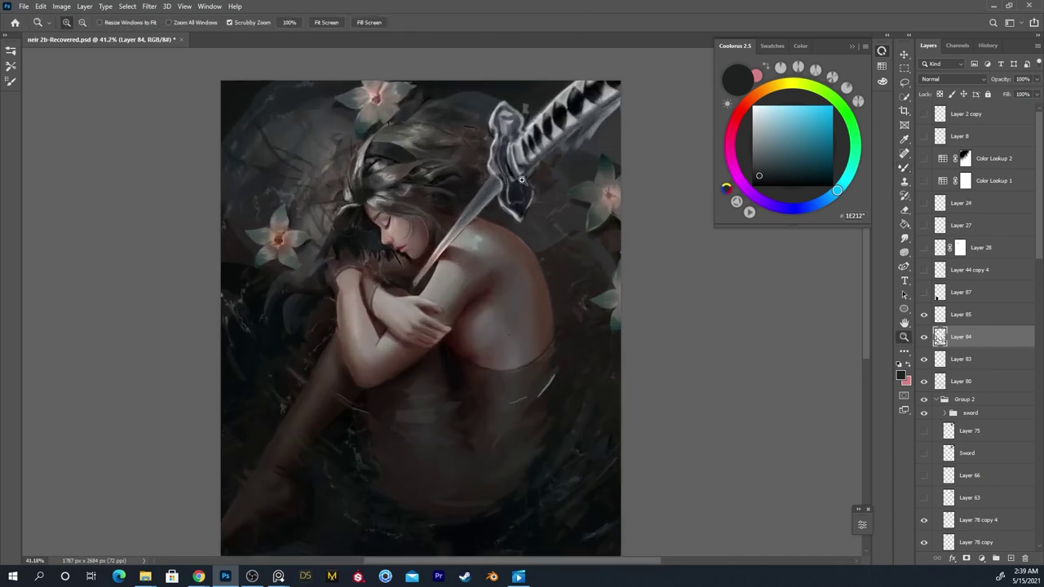
click(924, 158)
click(924, 180)
click(923, 158)
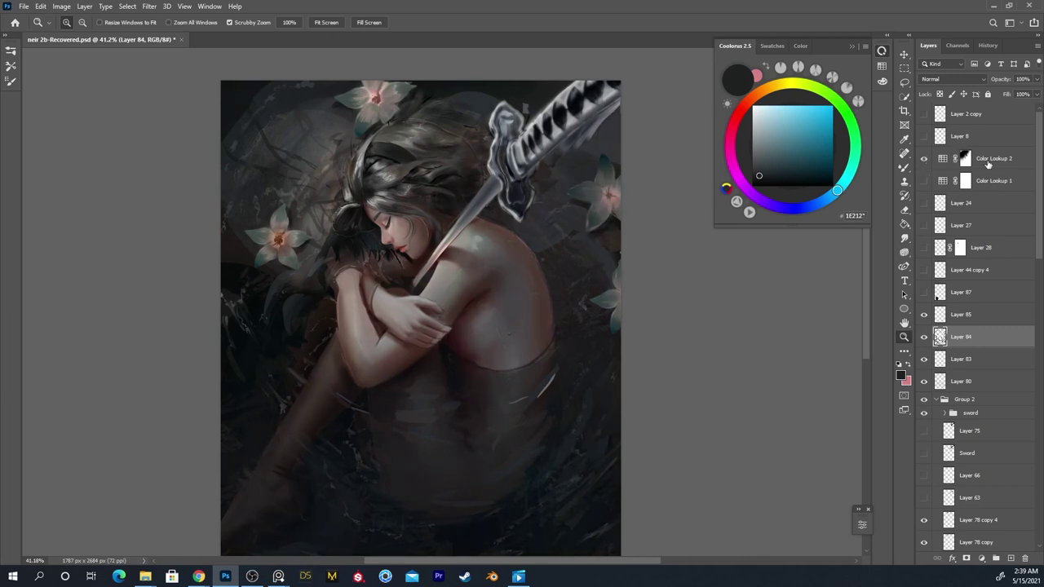
click(966, 158)
click(1036, 79)
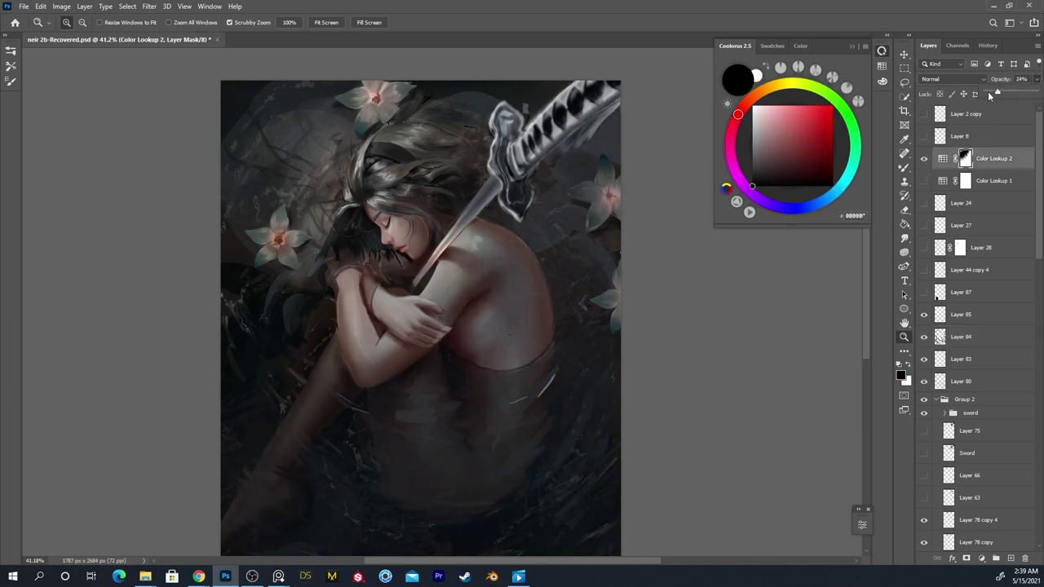
drag(992, 95, 984, 95)
Compare the whole painting with and without the Color Lookup 2 adjustment
click(923, 160)
click(923, 160)
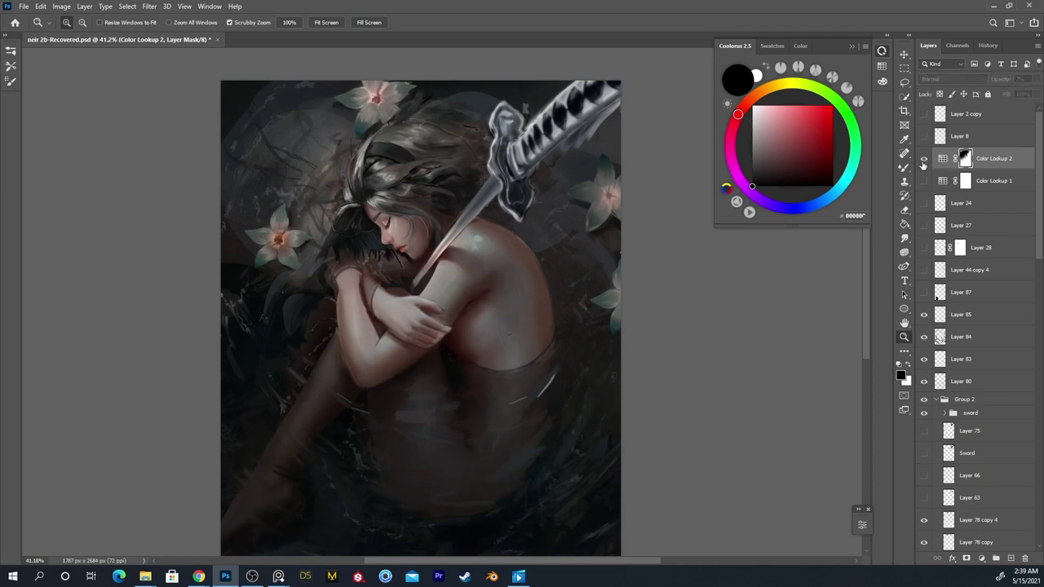
click(923, 160)
click(923, 160)
click(923, 160)
click(923, 160)
drag(601, 296, 563, 324)
click(562, 324)
Try to paint black on the Color Lookup 2 mask over the lower painting with the bigbigsoft tip at 1200 px in mixer mode
key(b)
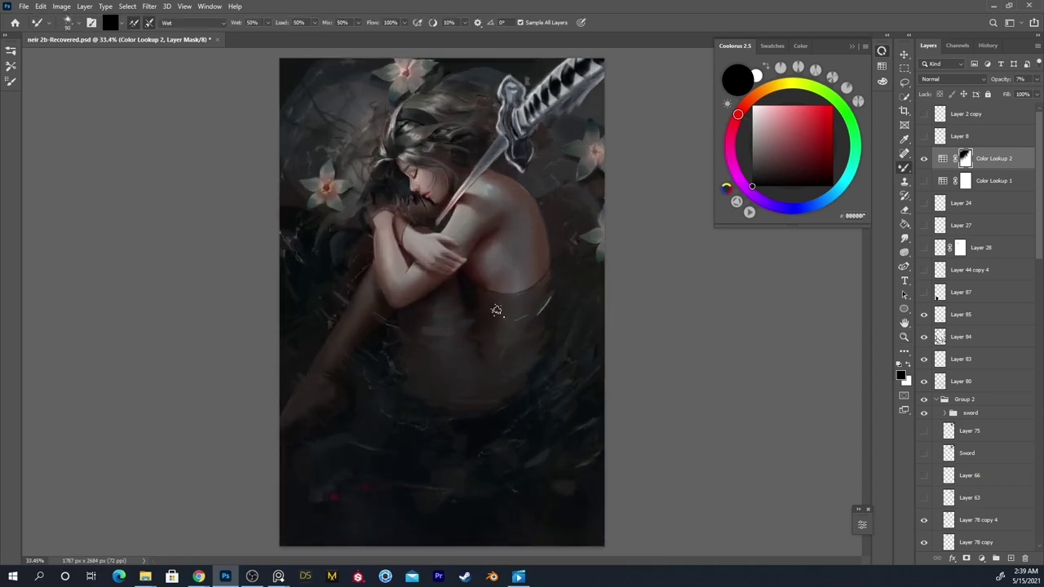
right_click(504, 294)
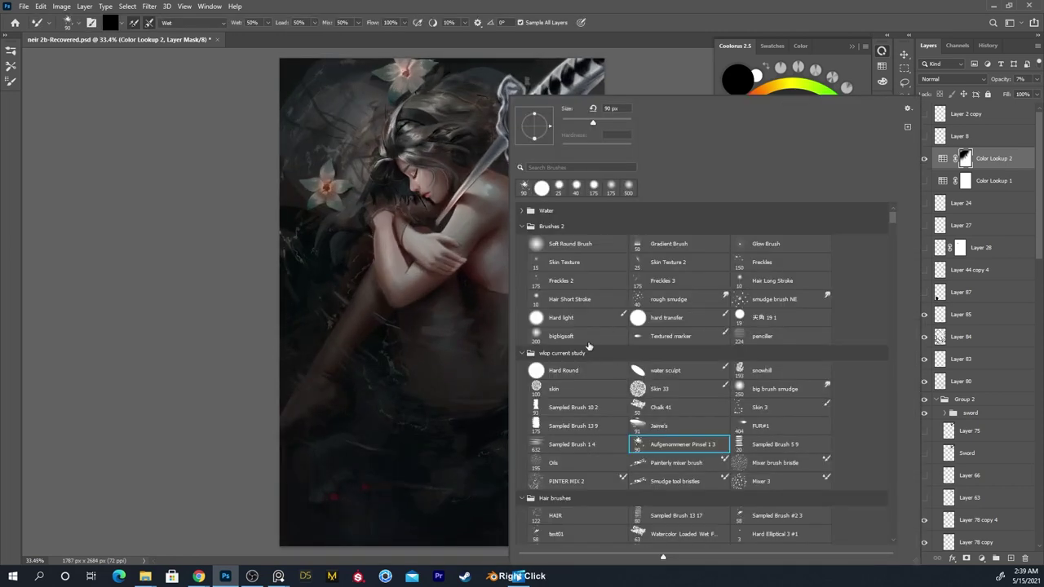
double_click(578, 339)
key(bracketright)
key(bracketright)
key(bracketright)
key(bracketright)
key(bracketright)
key(bracketright)
key(bracketright)
key(bracketright)
key(bracketright)
key(bracketright)
key(bracketright)
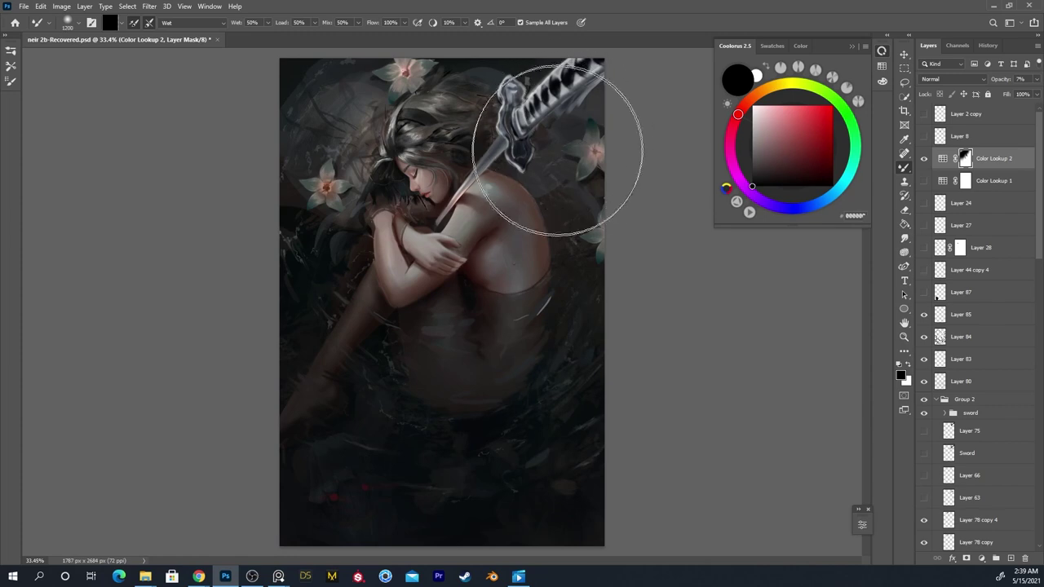
key(x)
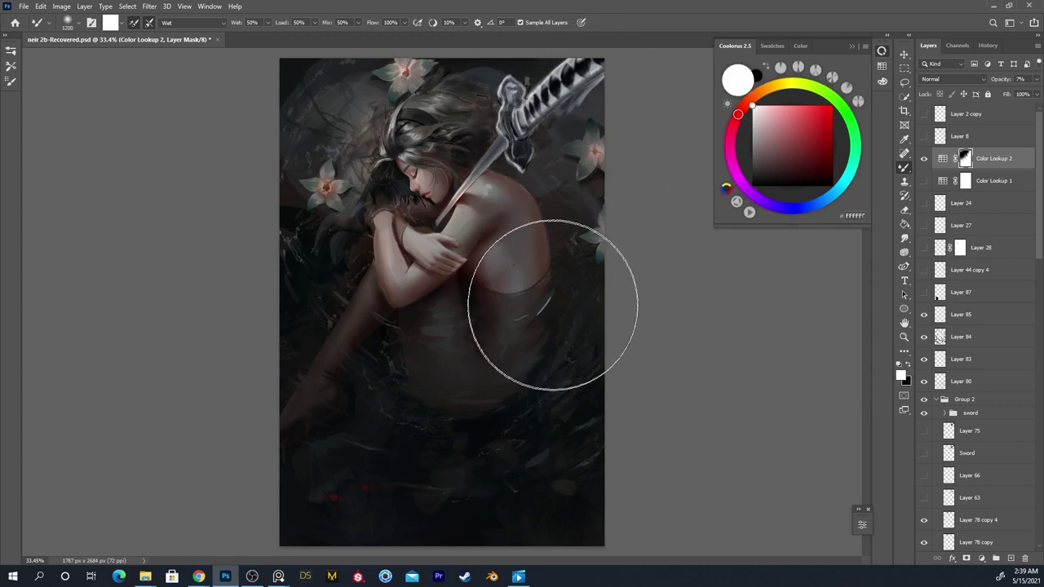
key(x)
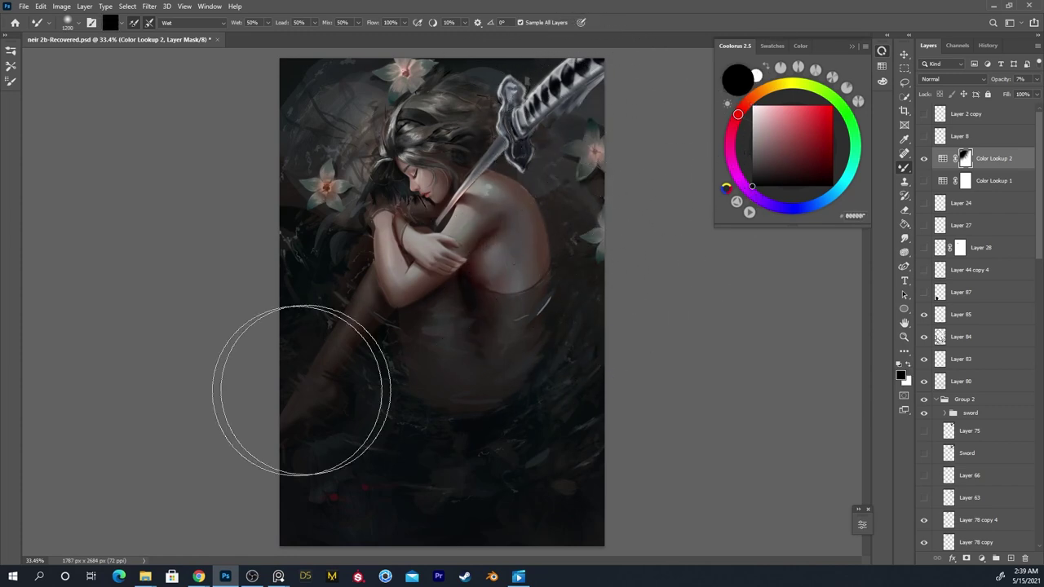
drag(518, 474, 681, 473)
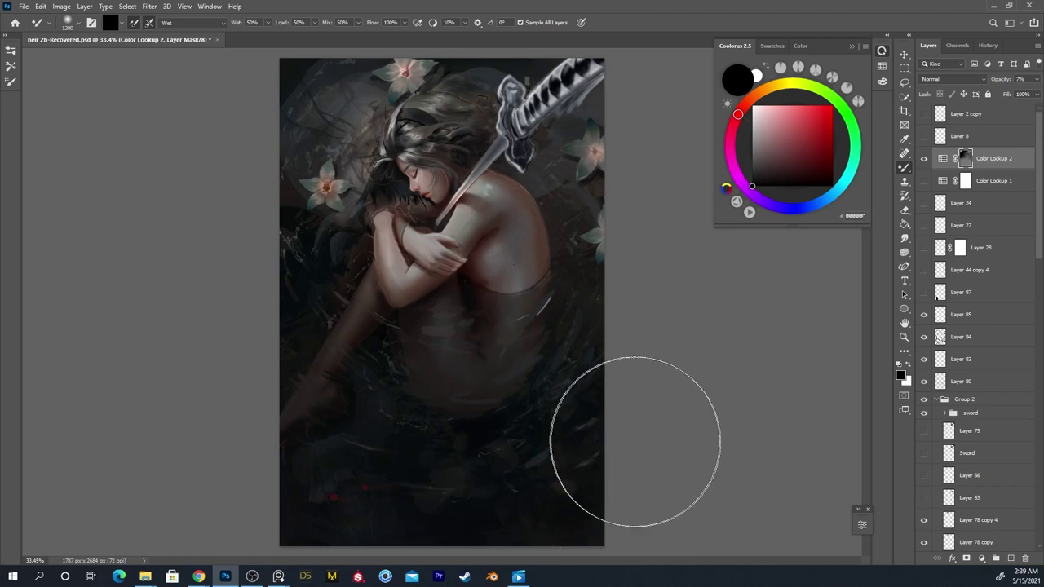
Switch to the regular bigbigsoft brush at 1200 px and paint the entire Color Lookup 2 mask black
right_click(400, 261)
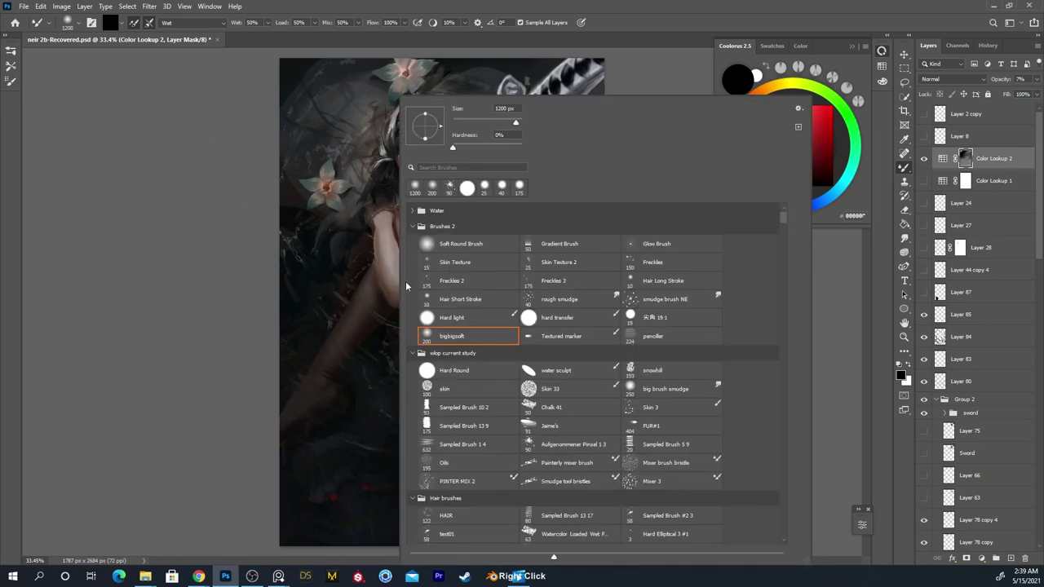
click(569, 318)
click(463, 338)
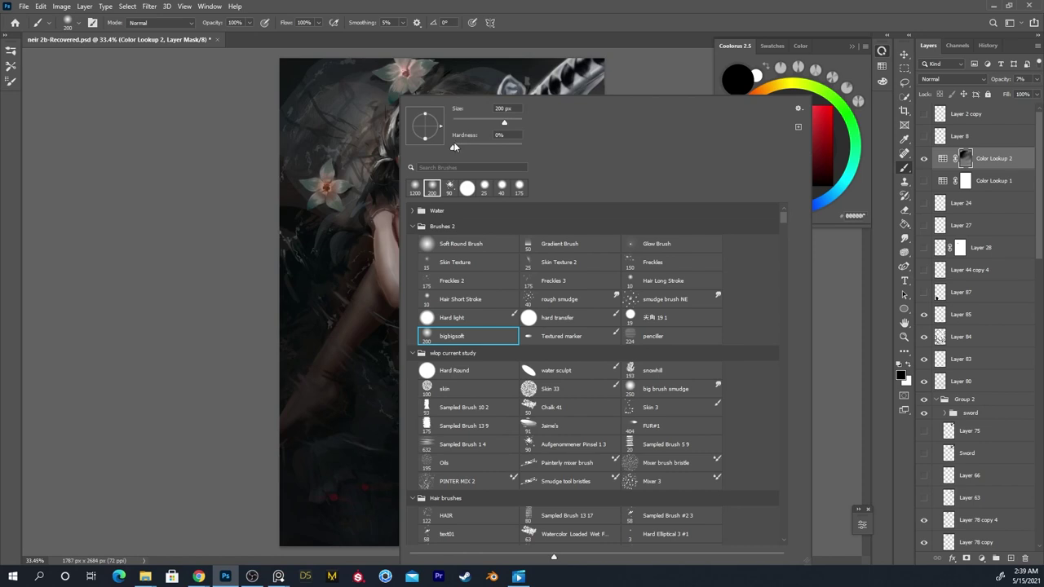
click(516, 122)
click(298, 305)
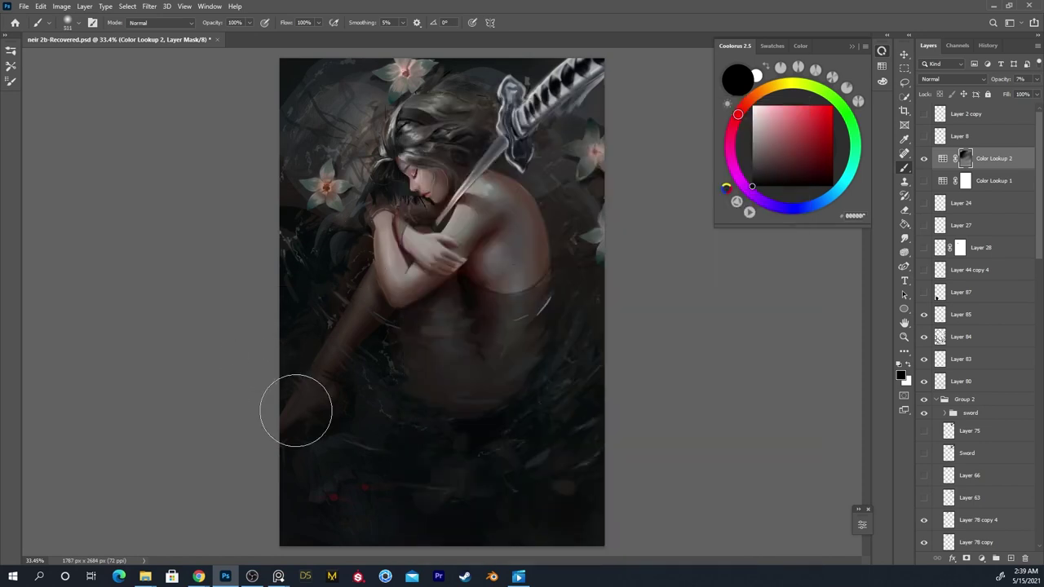
key(bracketright)
key(bracketright)
key(bracketright)
key(bracketright)
key(bracketright)
key(bracketright)
key(bracketright)
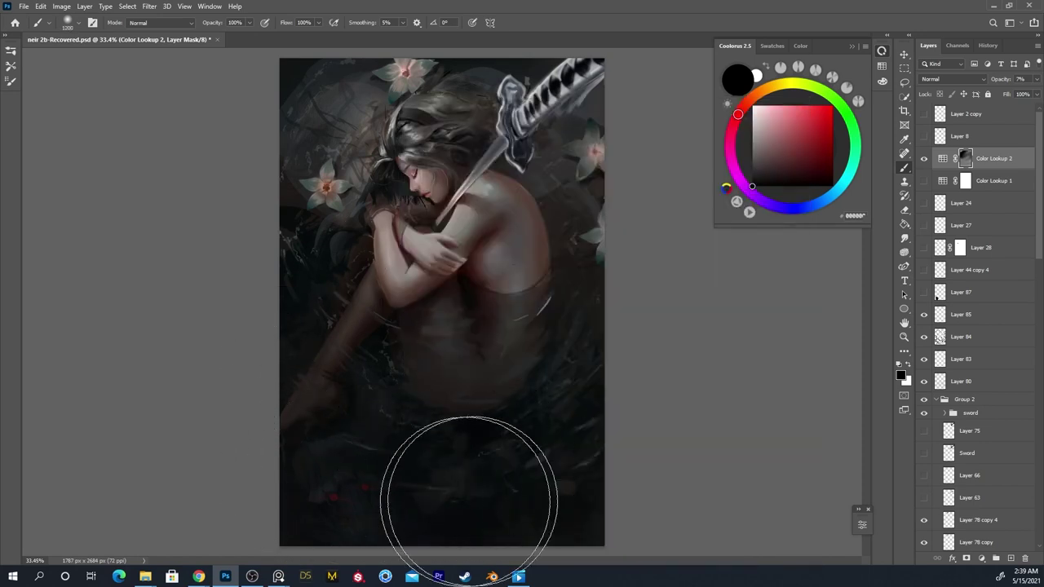
drag(310, 465, 513, 256)
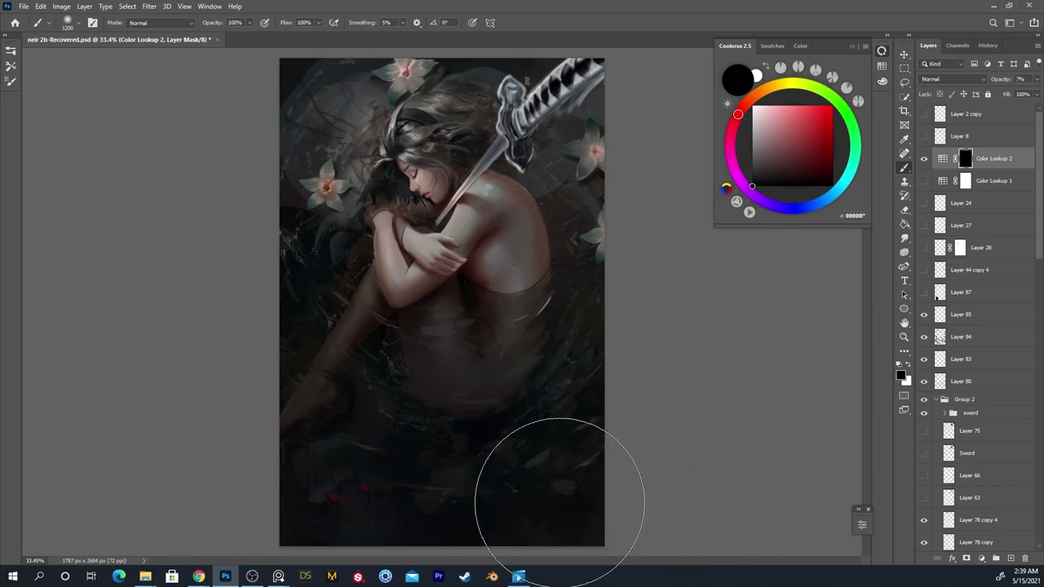
Try painting white across the bottom of the Color Lookup 2 mask with the 1200 px brush, and undo the stroke
key(x)
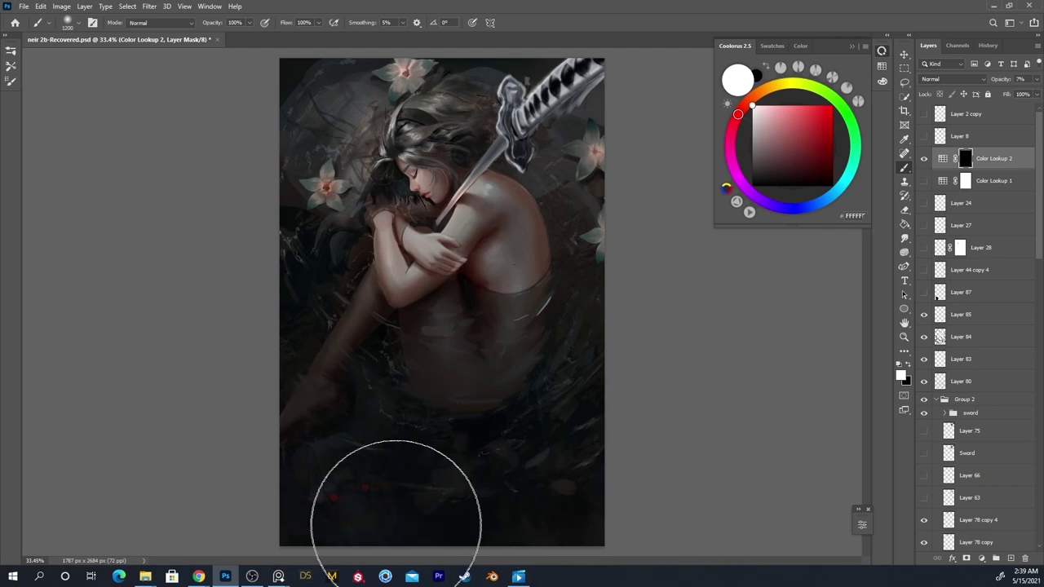
drag(496, 524, 533, 529)
mouse_move(328, 463)
mouse_down()
mouse_move(352, 479)
mouse_move(728, 428)
mouse_up()
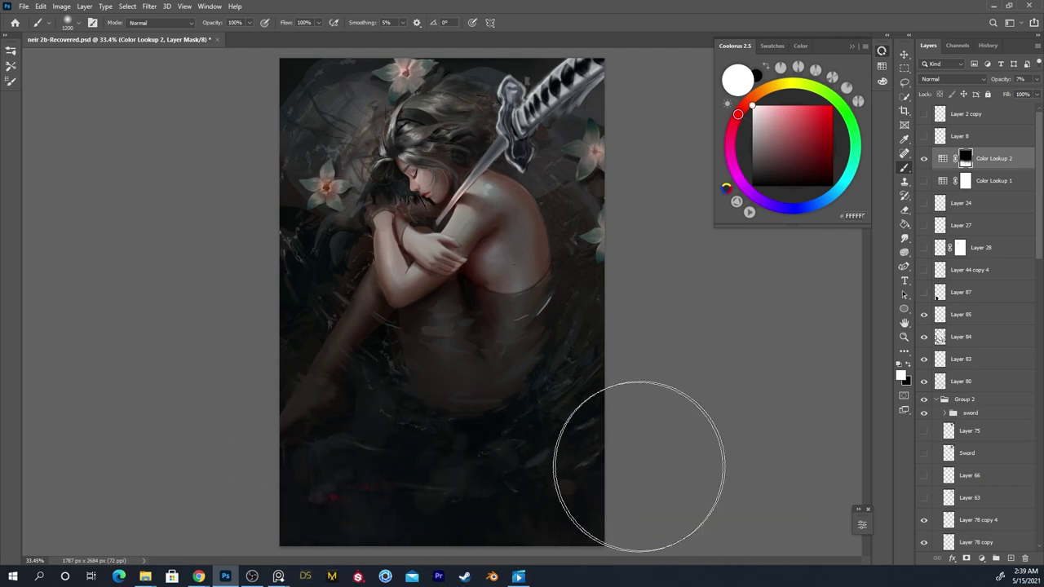
key(ctrl+z)
Reduce the soft brush to 800 px and paint the lower part of the Color Lookup 2 mask white
key(bracketleft)
key(bracketleft)
key(bracketleft)
key(bracketleft)
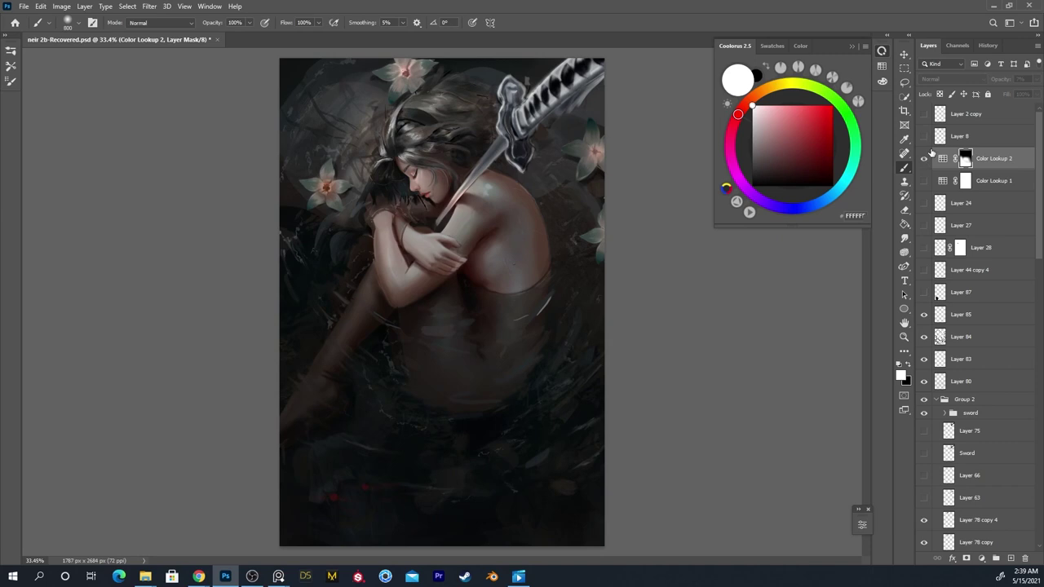
Keep the Color Lookup 2 adjustment at 7% opacity and swap the mask painting colour to black
click(1034, 79)
mouse_move(989, 94)
mouse_down()
mouse_move(1007, 93)
mouse_move(989, 95)
mouse_up()
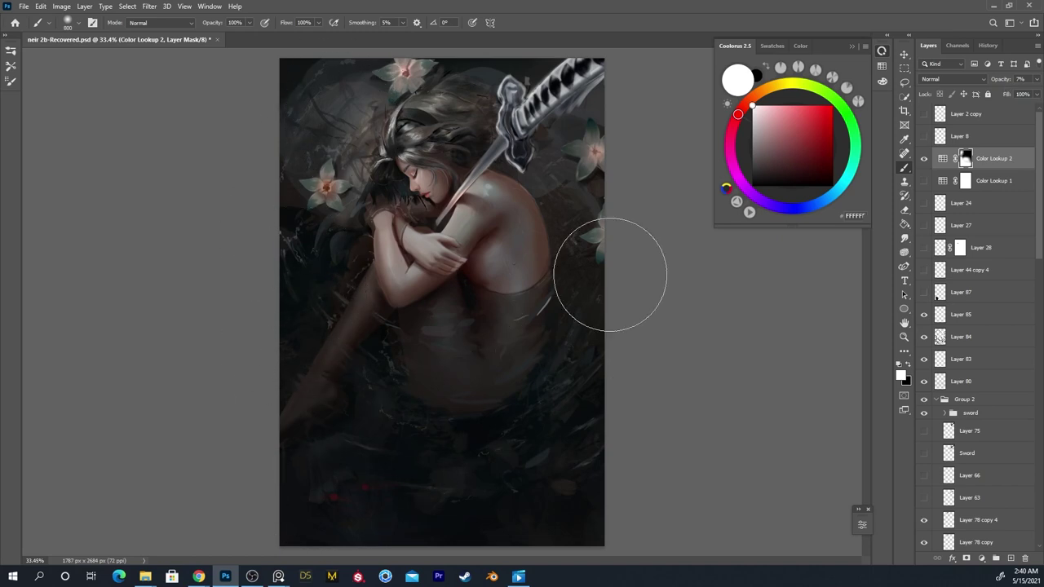
key(x)
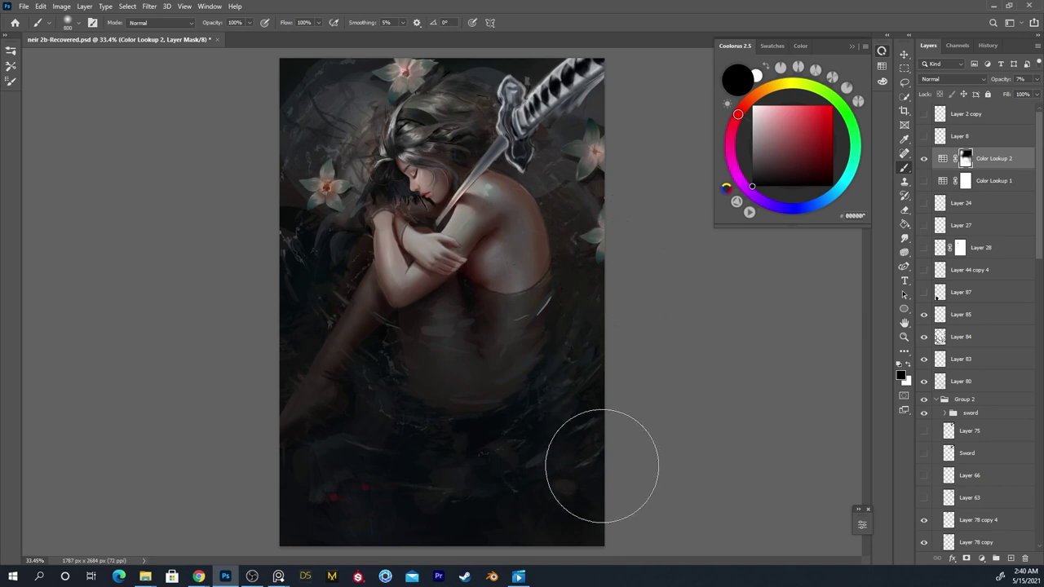
Compare the painting with the Color Lookup 2 adjustment hidden and shown
click(924, 160)
click(923, 159)
click(922, 161)
click(921, 163)
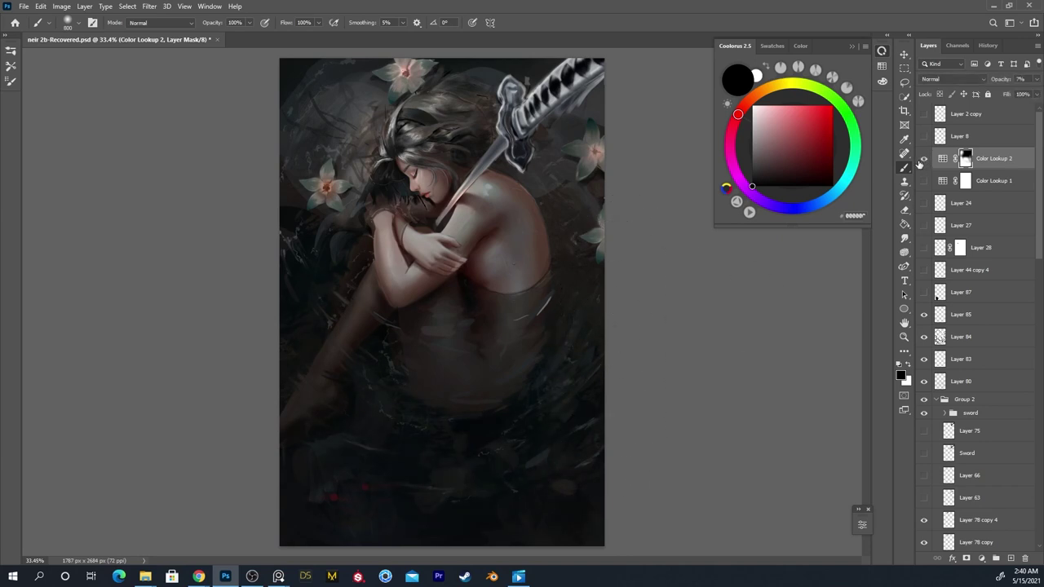
click(919, 162)
click(923, 159)
Check the composition mirrored horizontally, and restore the canvas to its original orientation
key(h)
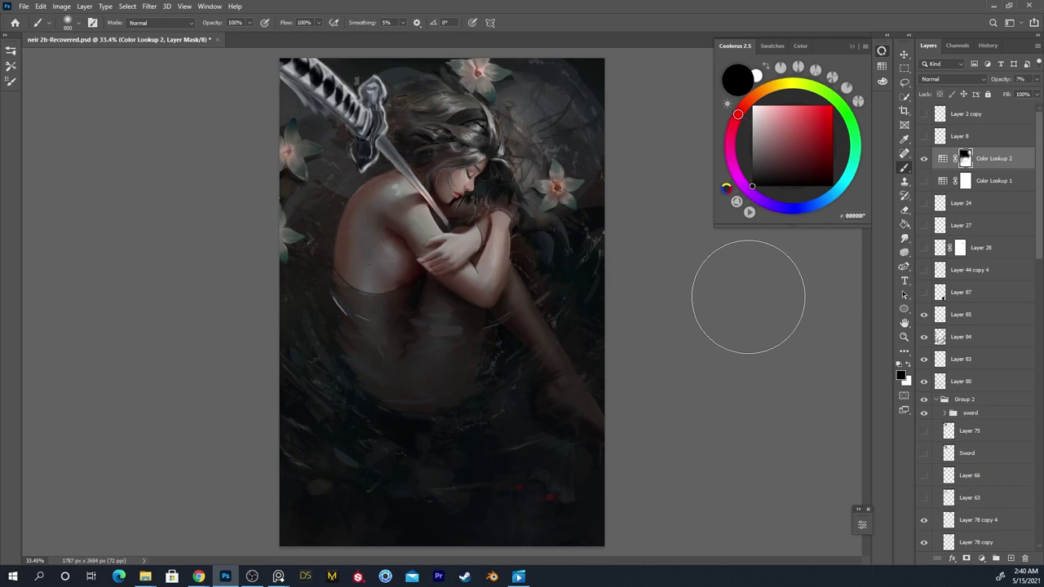
click(280, 577)
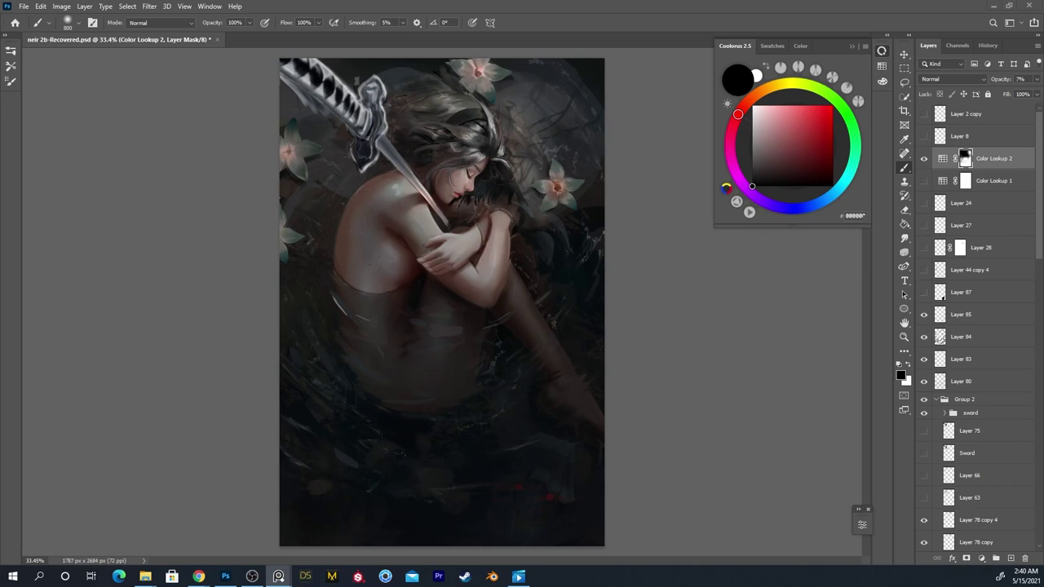
key(alt+Tab)
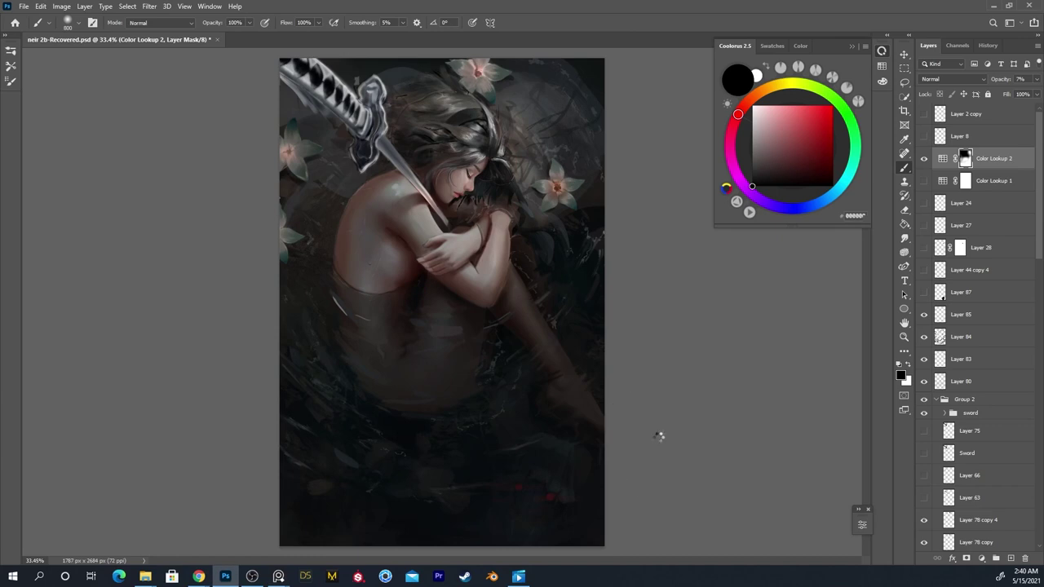
key(ctrl+z)
Select Layer 85 and choose a finer brush tip reduced to 5 px for detailing the woman's face
click(921, 317)
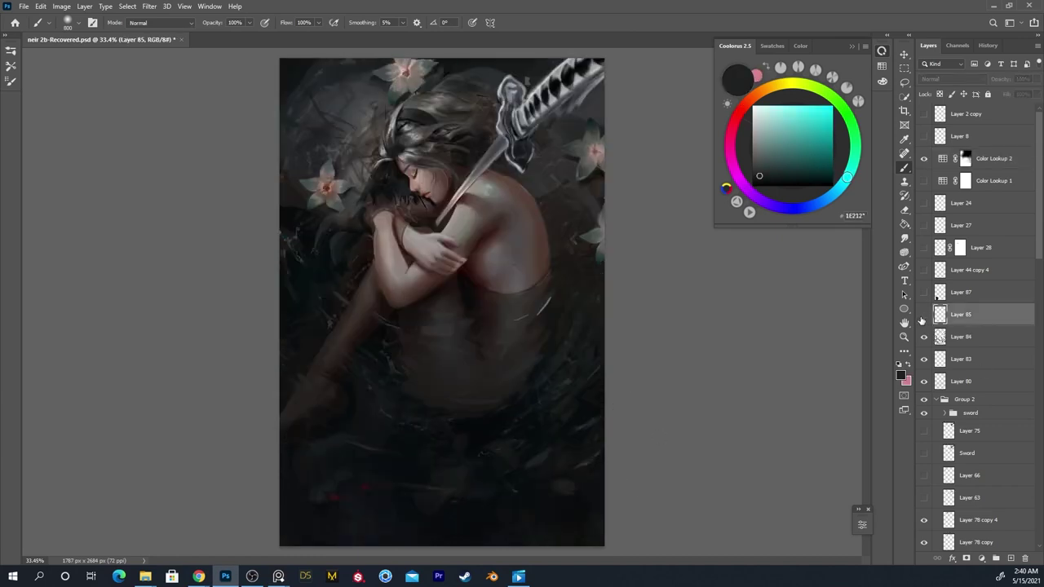
click(922, 318)
key(z)
drag(432, 148, 503, 131)
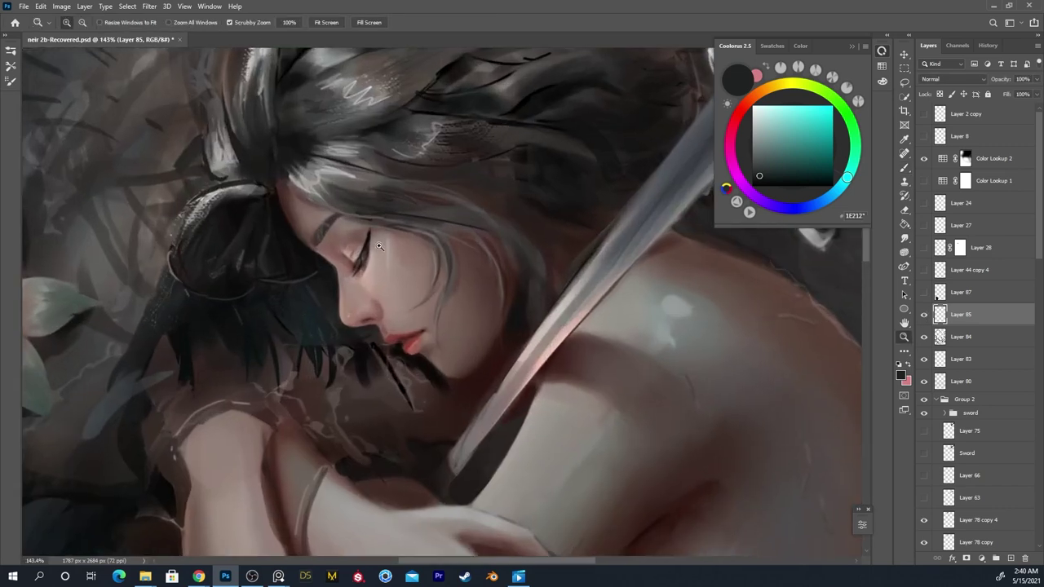
key(b)
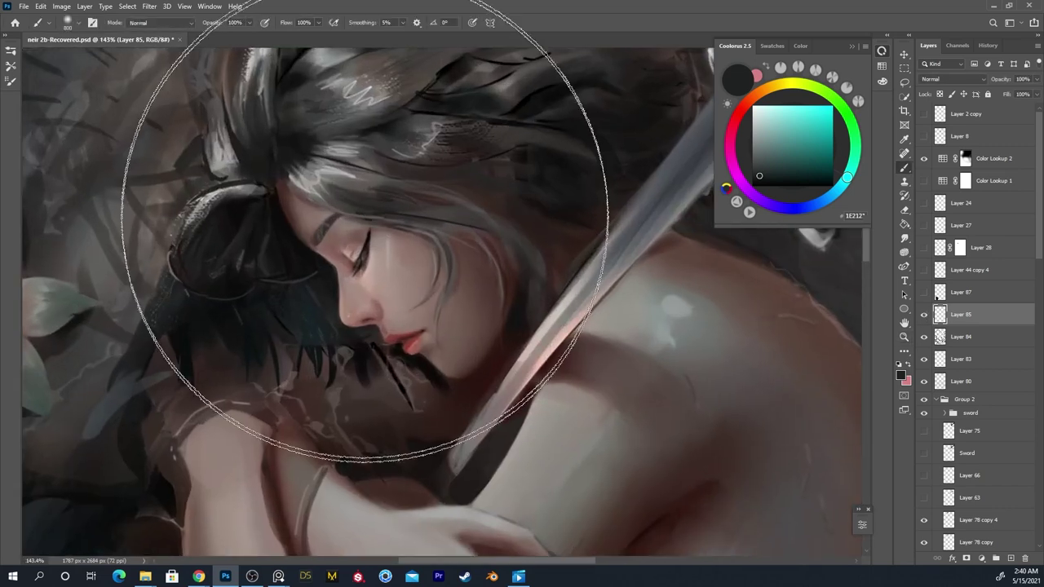
right_click(387, 275)
click(534, 318)
key(Return)
key(bracketleft)
key(bracketleft)
key(bracketleft)
key(bracketleft)
key(bracketleft)
key(bracketleft)
key(bracketleft)
key(bracketleft)
key(bracketleft)
key(bracketleft)
key(bracketleft)
key(bracketleft)
key(bracketleft)
key(bracketleft)
key(bracketleft)
key(bracketleft)
key(bracketleft)
key(bracketleft)
key(bracketleft)
key(bracketleft)
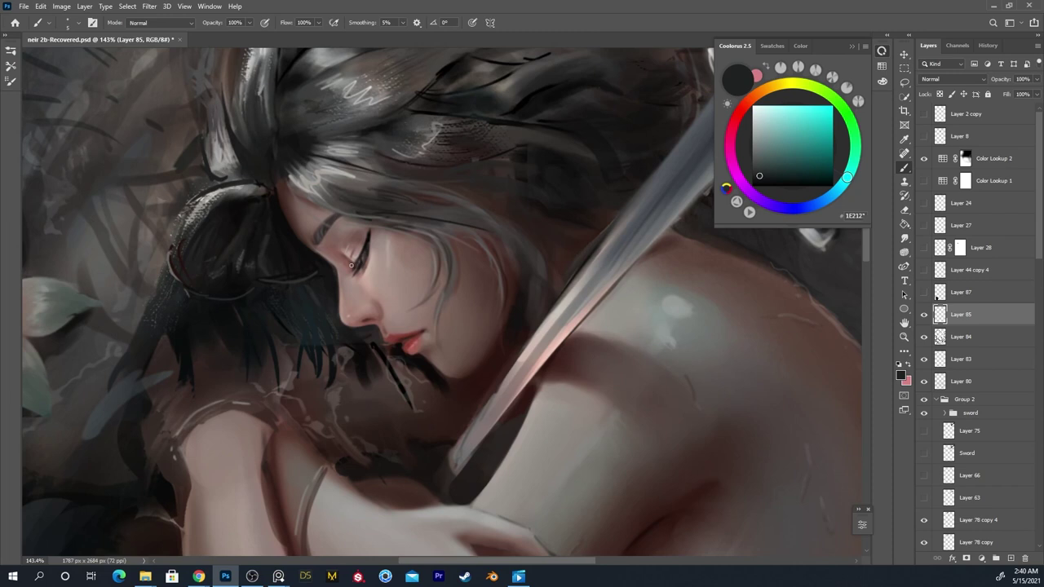
Paint around the inner corner of the closed eye and the nose bridge with sampled skin tones on Layer 85
alt+click(351, 273)
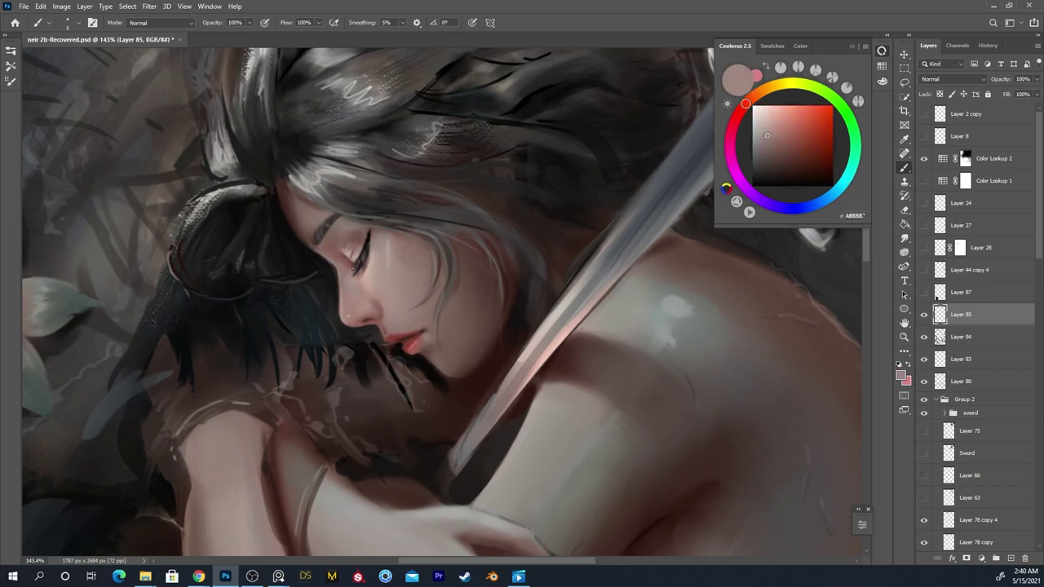
alt+click(349, 274)
alt+click(351, 272)
alt+click(351, 270)
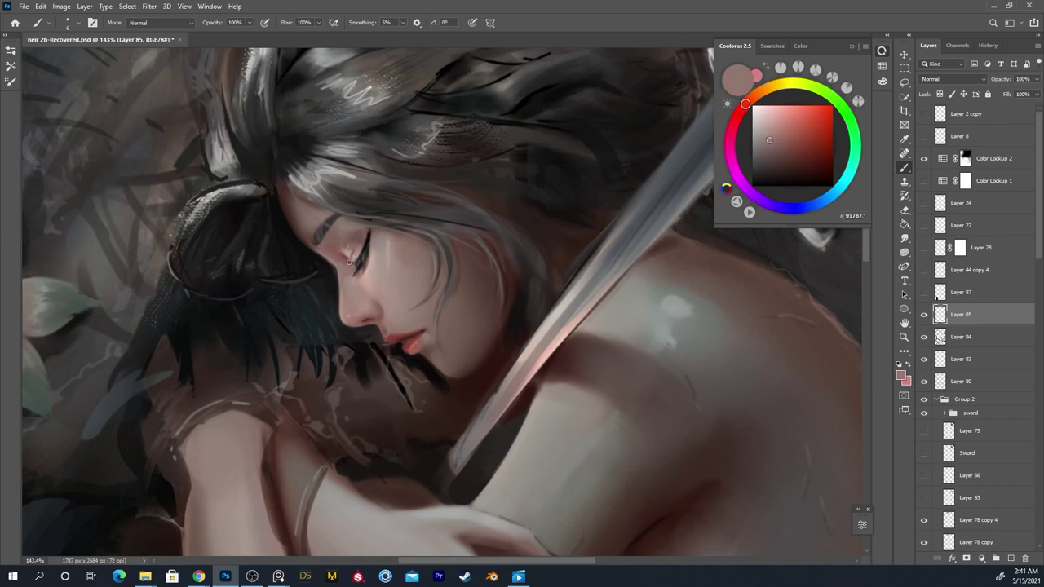
alt+click(352, 290)
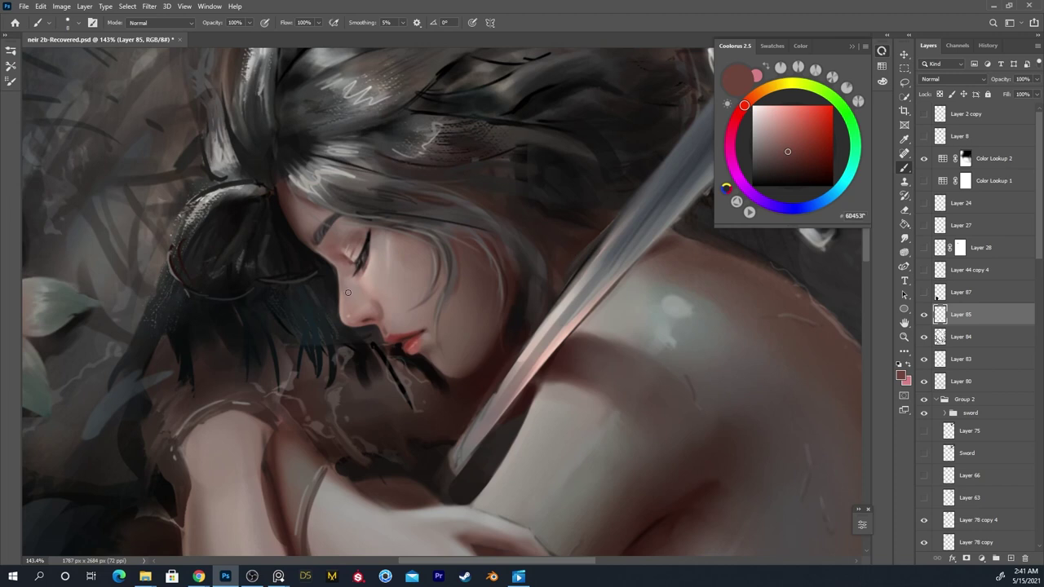
alt+click(346, 296)
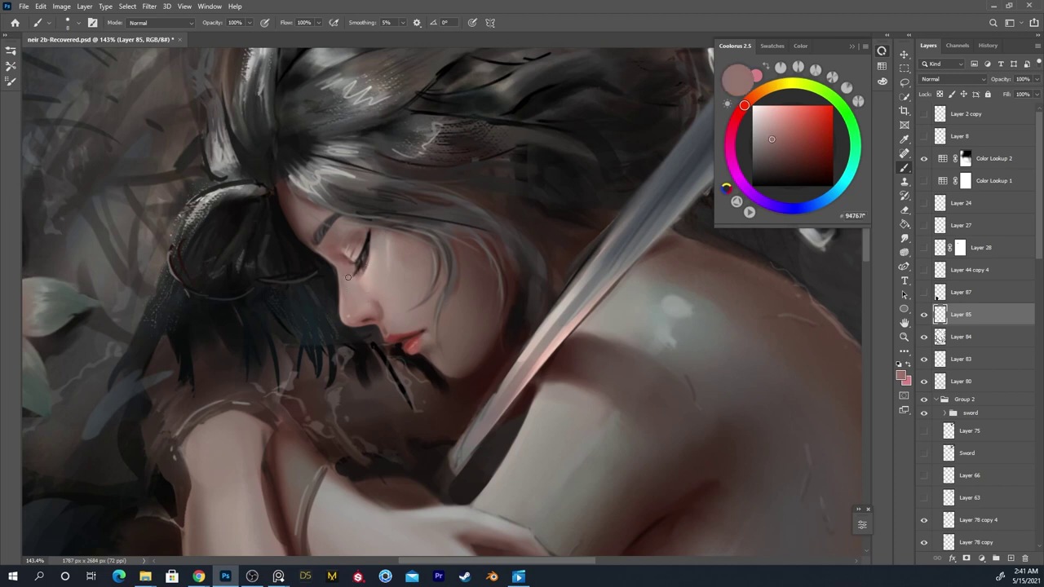
alt+click(349, 268)
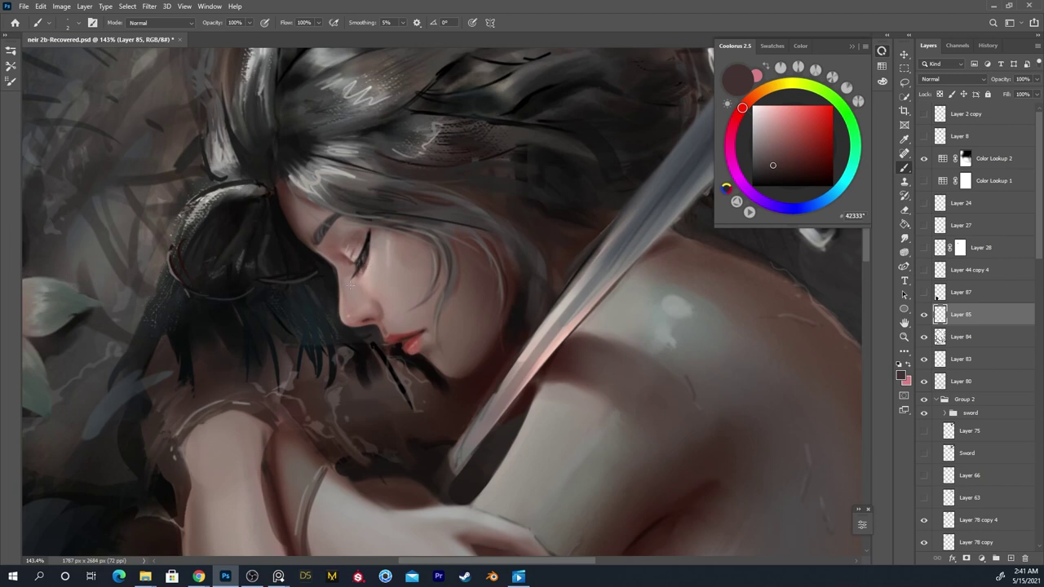
Refine the lower eyelashes and eyelid on Layer 85 with sampled dark brown and muted skin tones
alt+click(359, 270)
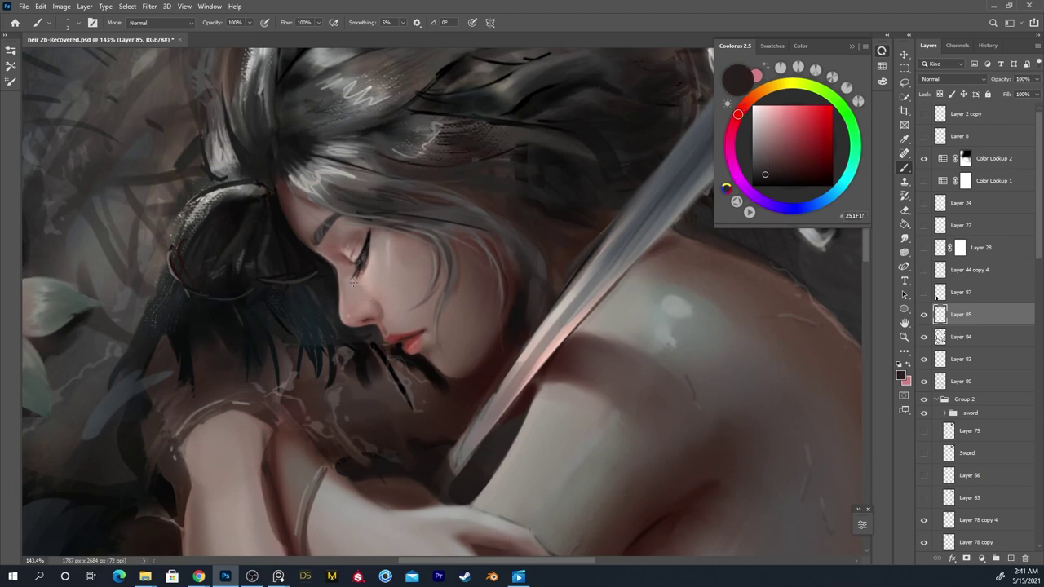
alt+click(352, 276)
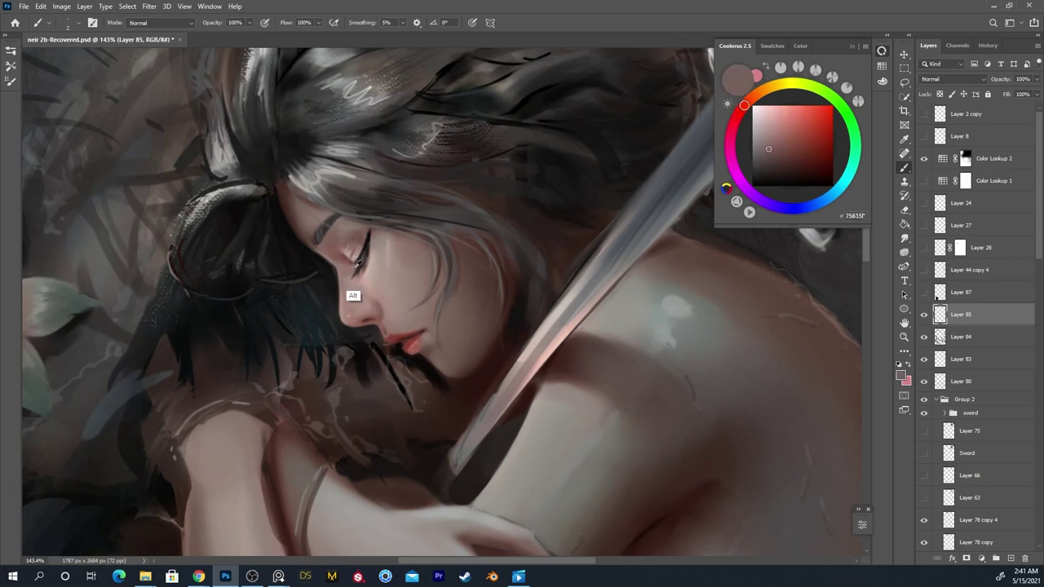
alt+click(357, 266)
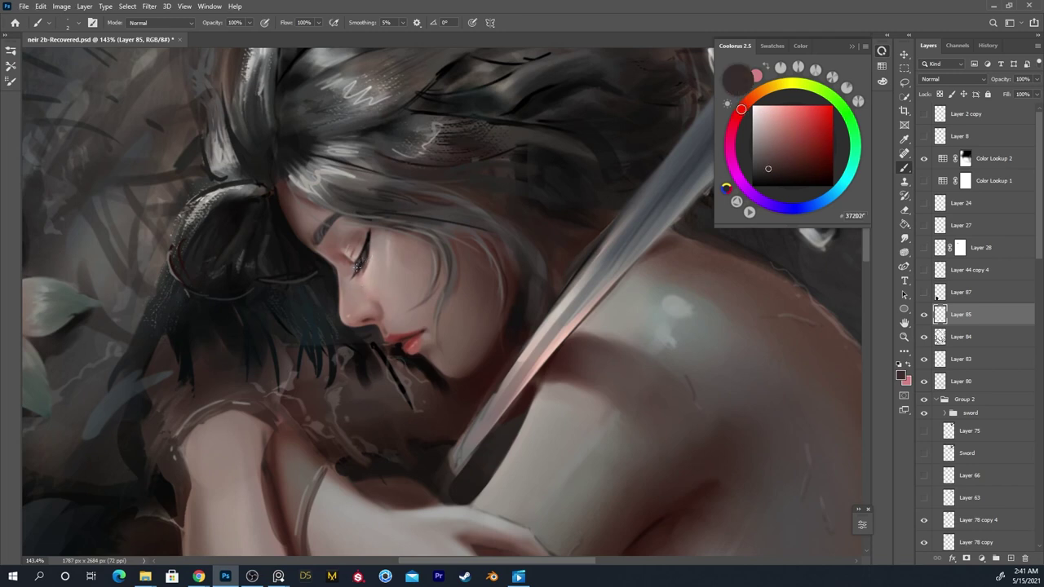
alt+click(351, 262)
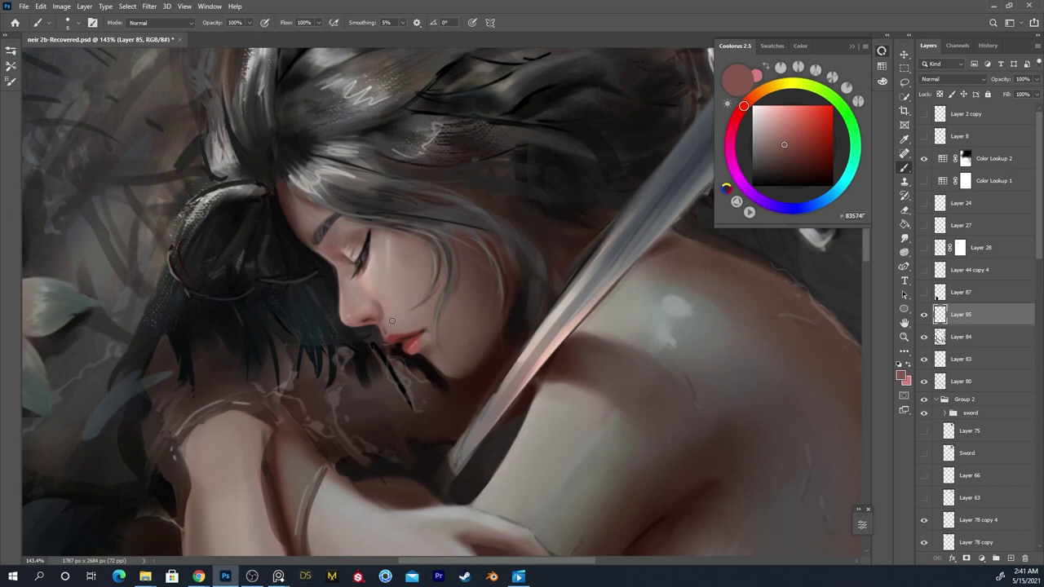
alt+click(397, 361)
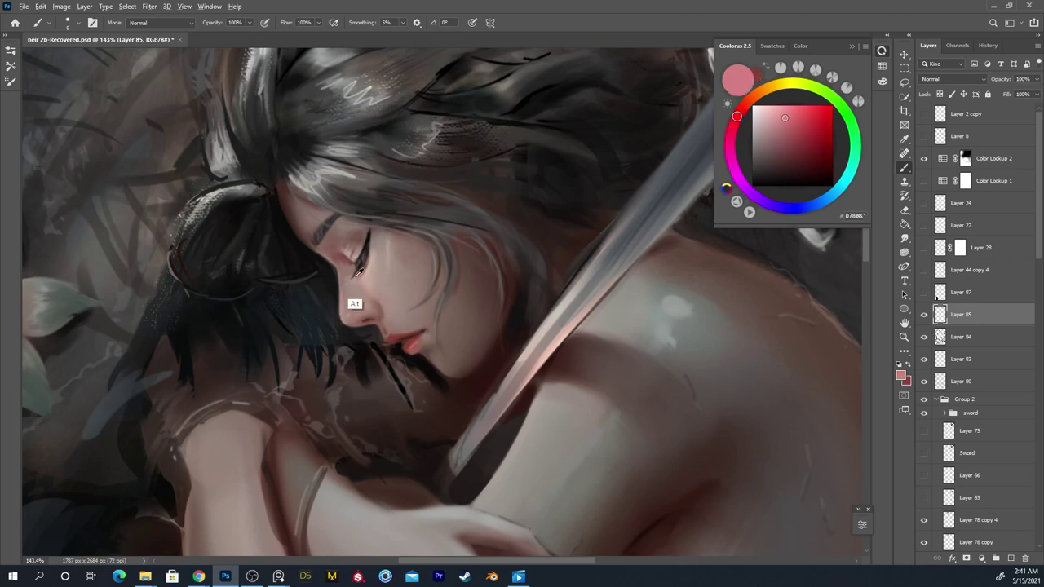
Clean up the forehead and brow contour against the black hair on Layer 85 with sampled dark and skin tones
alt+click(334, 290)
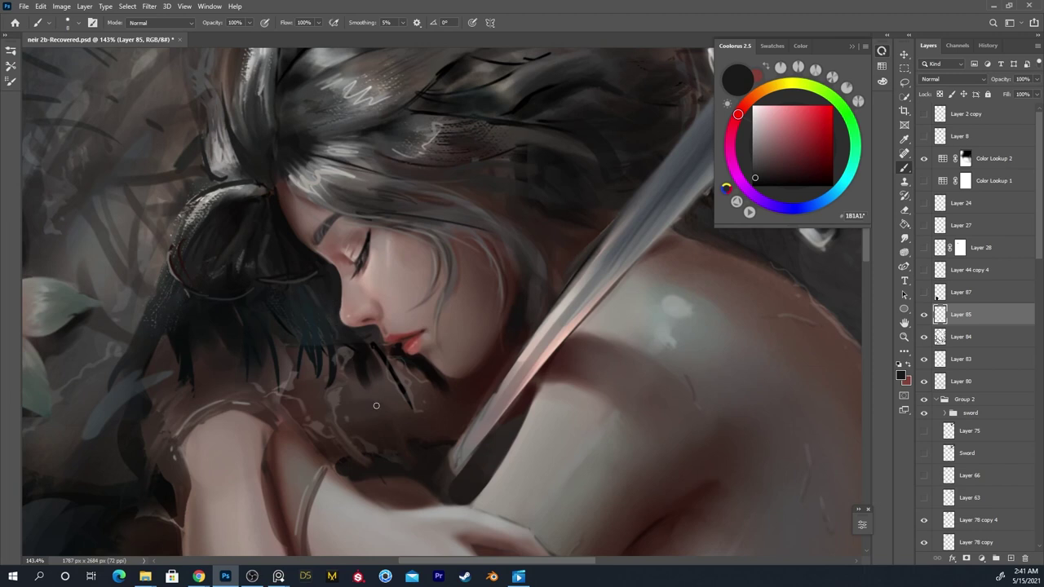
alt+click(329, 250)
alt+click(307, 232)
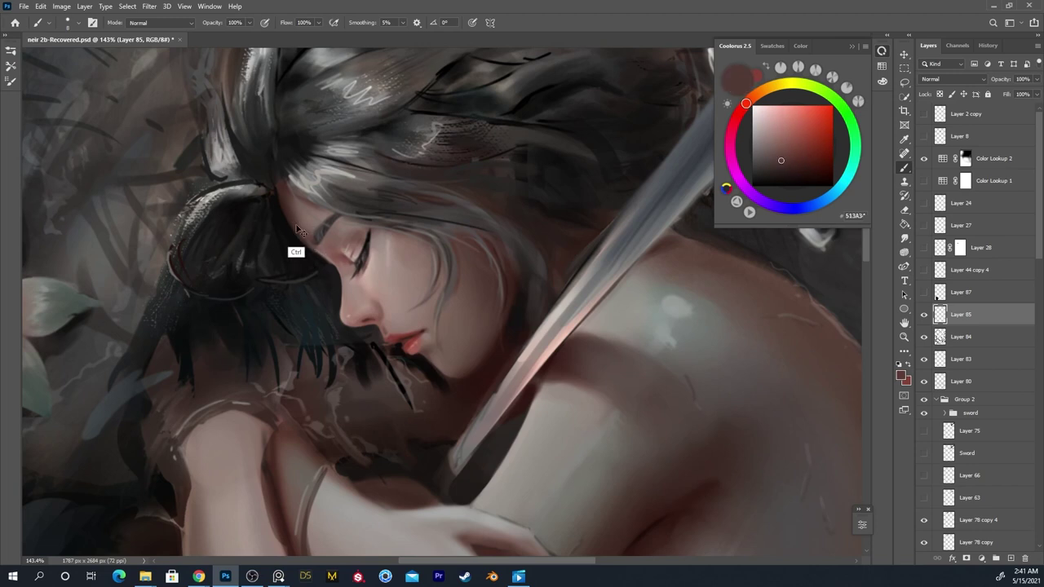
alt+click(318, 249)
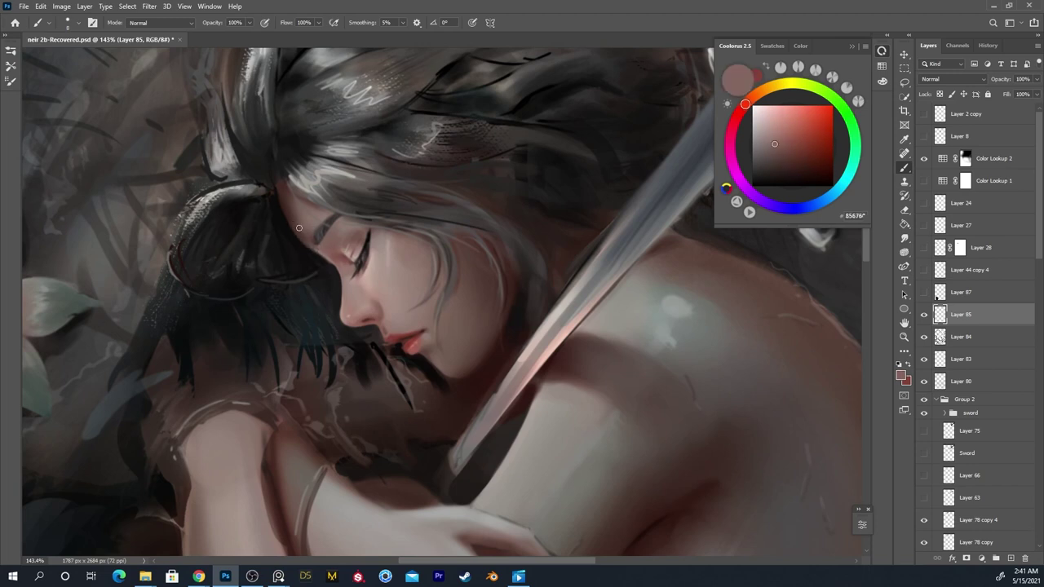
alt+click(299, 226)
alt+click(289, 242)
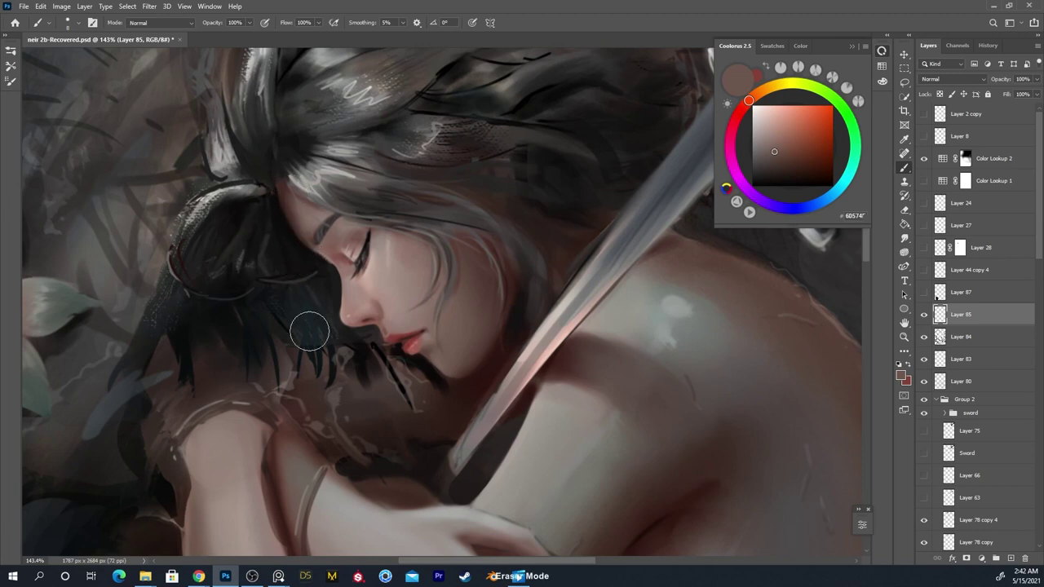
alt+click(305, 237)
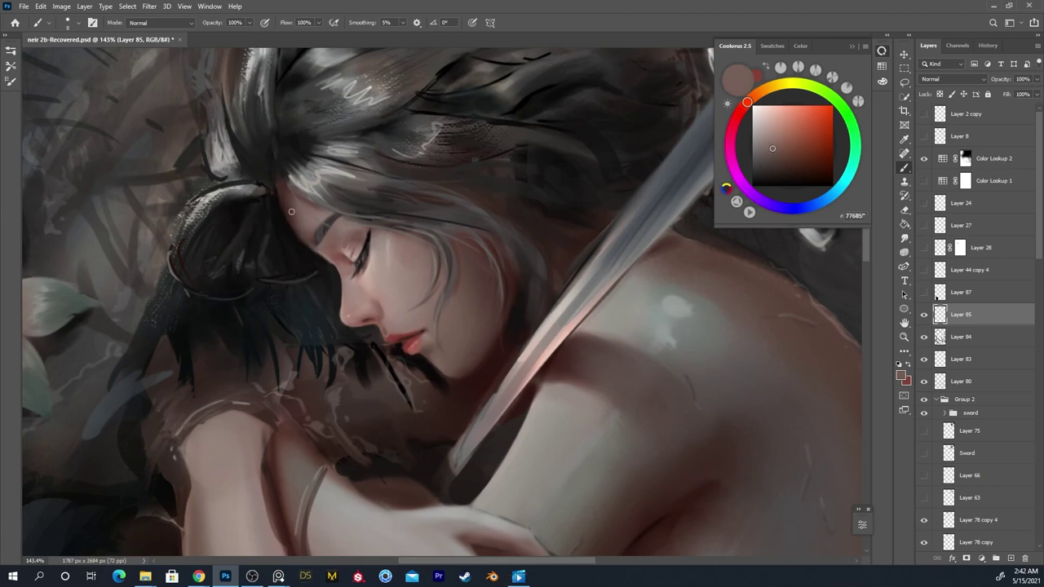
alt+click(327, 266)
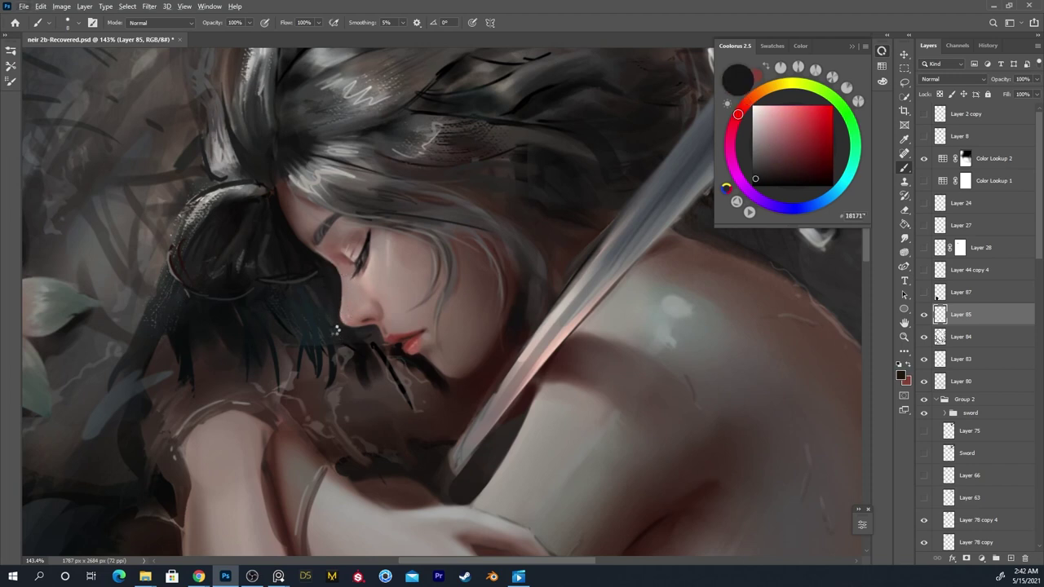
In the mirrored close-up view, smooth the brow ridge and forehead edge with sampled reddish skin tones
drag(506, 352, 320, 251)
key(z)
click(395, 154)
key(b)
alt+click(401, 186)
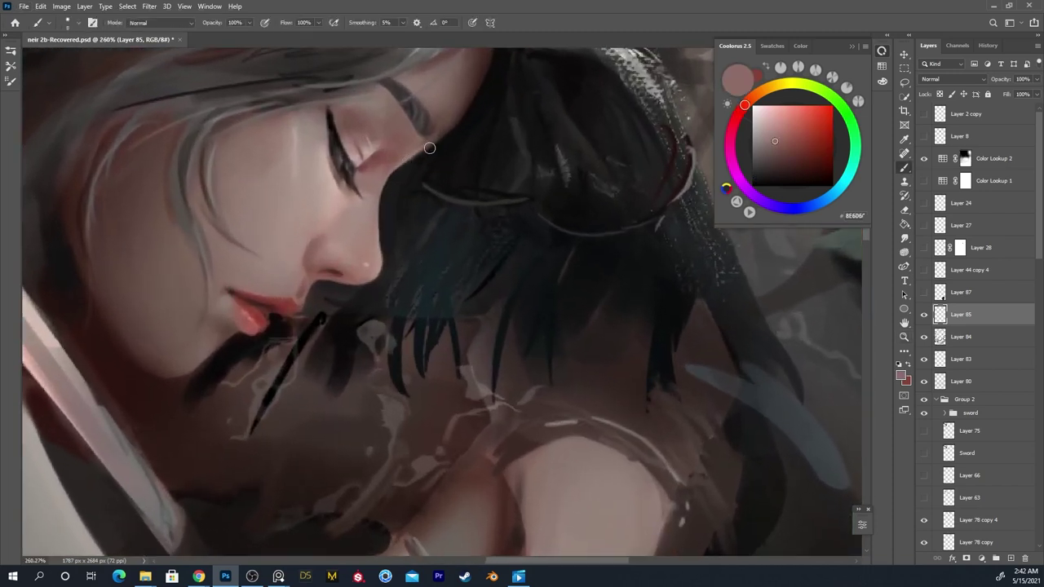
alt+click(453, 116)
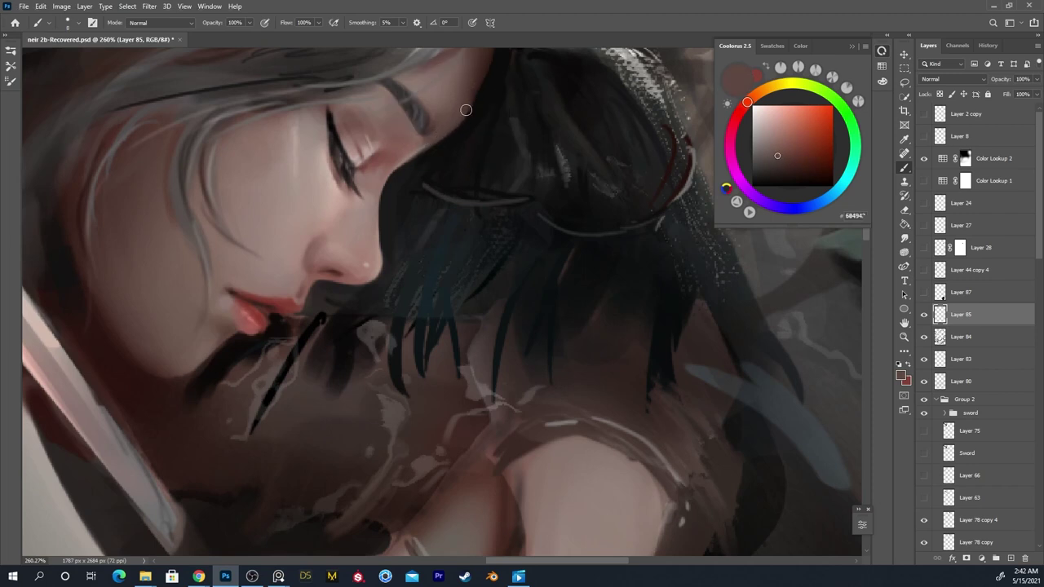
alt+click(409, 174)
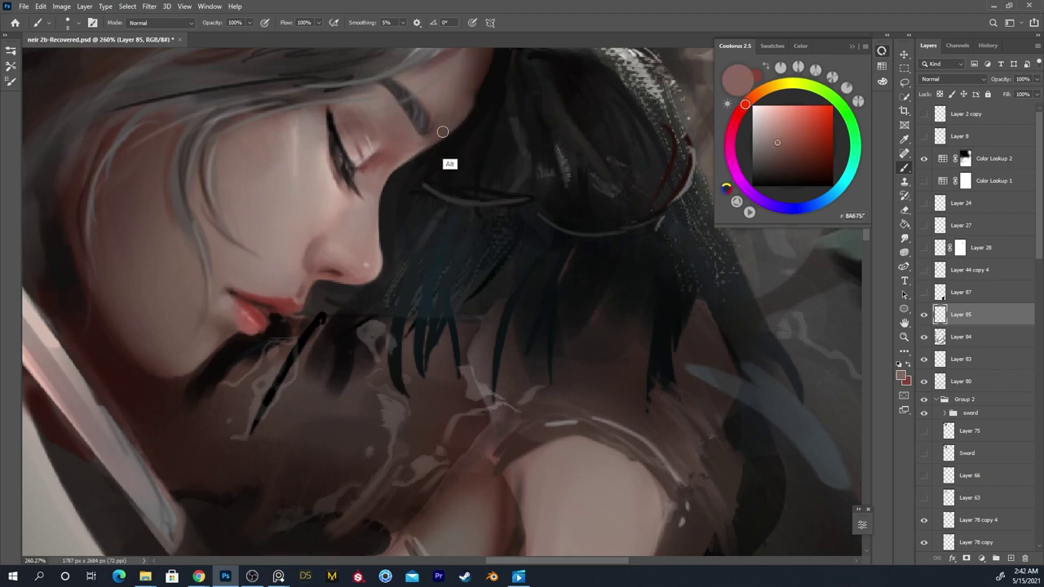
alt+click(451, 164)
Blend the forehead contour down to the outer end of the eyebrow with sampled mid skin tones
drag(470, 96, 428, 160)
alt+click(425, 151)
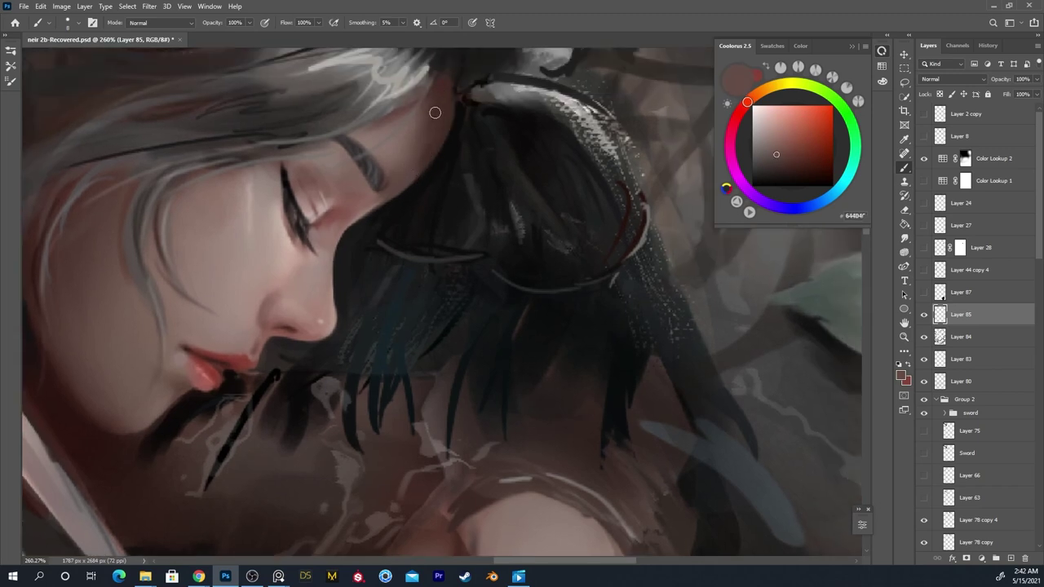
alt+click(424, 151)
alt+click(409, 206)
alt+click(372, 227)
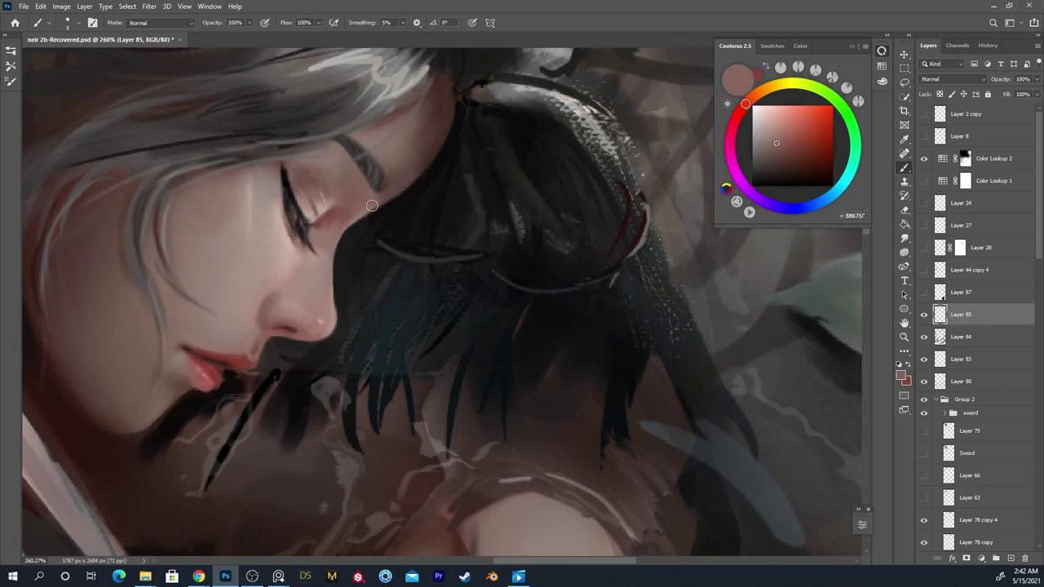
alt+click(341, 212)
alt+click(374, 195)
alt+click(380, 193)
alt+click(397, 189)
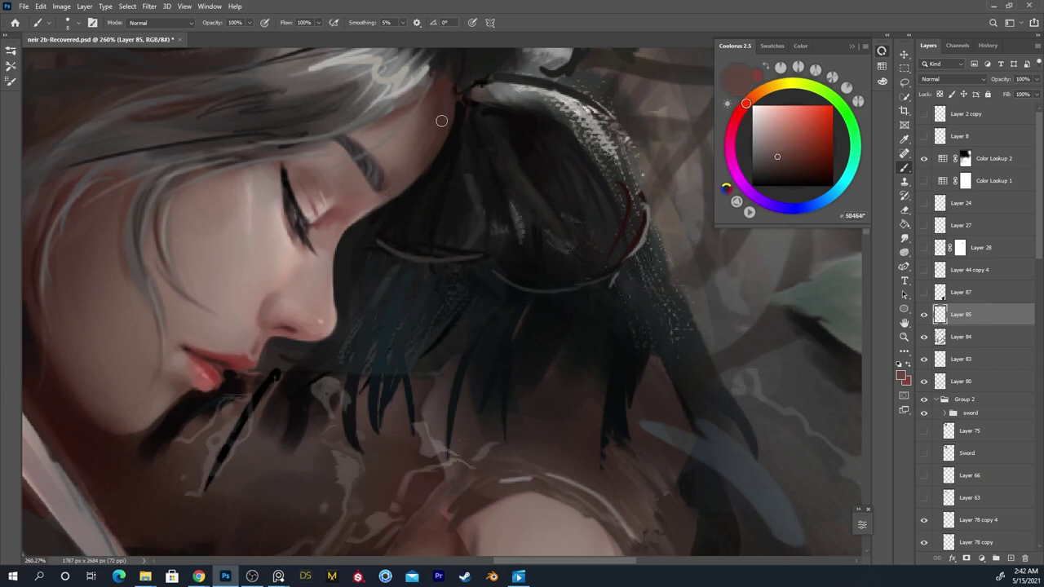
Blend the forehead edge above the outer eyebrow on Layer 85 with sampled dark brown and muted reddish skin tones
alt+click(433, 139)
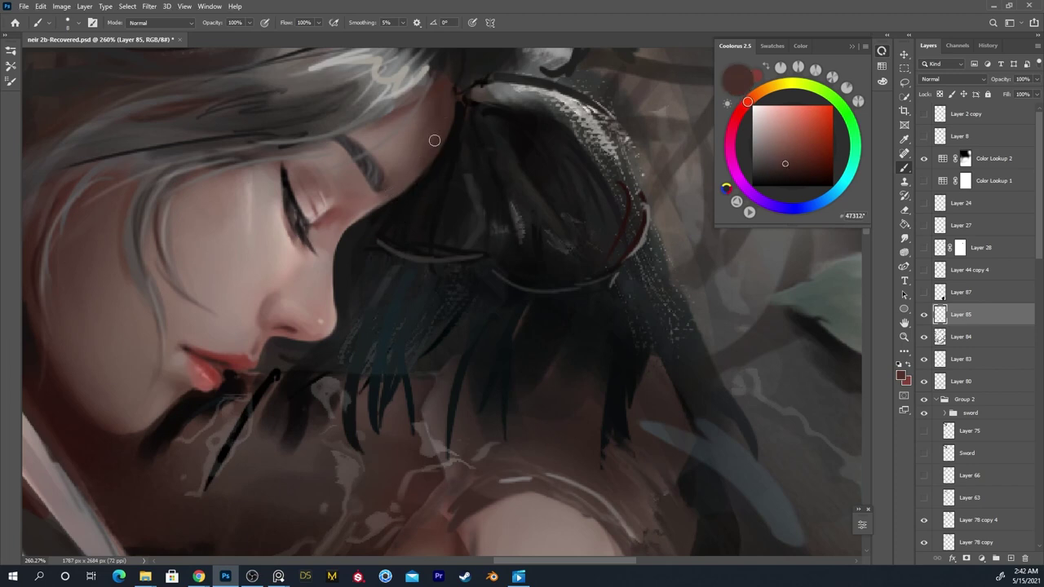
alt+click(400, 176)
alt+click(420, 165)
alt+click(406, 170)
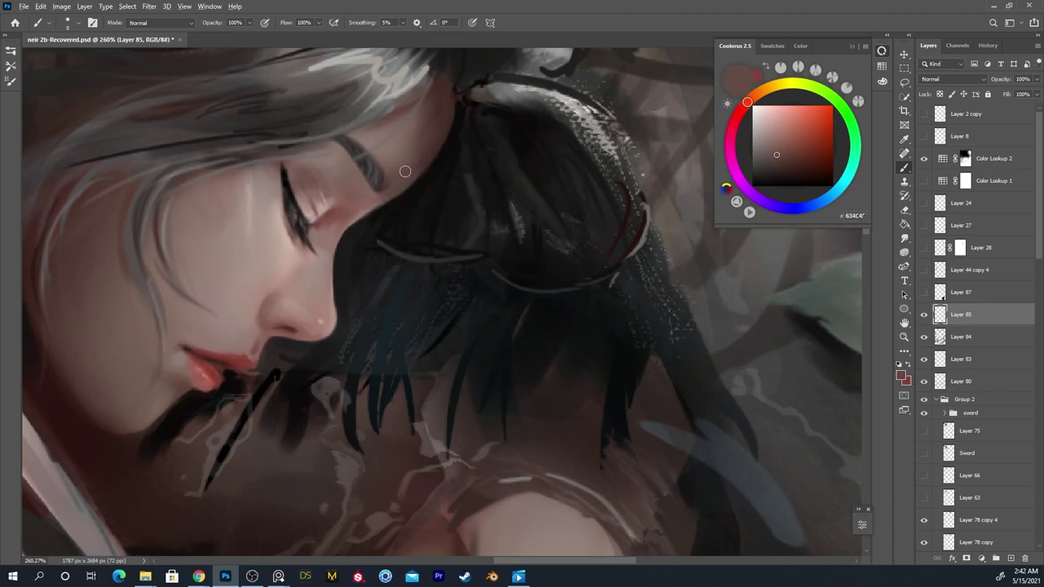
alt+click(435, 136)
alt+click(415, 144)
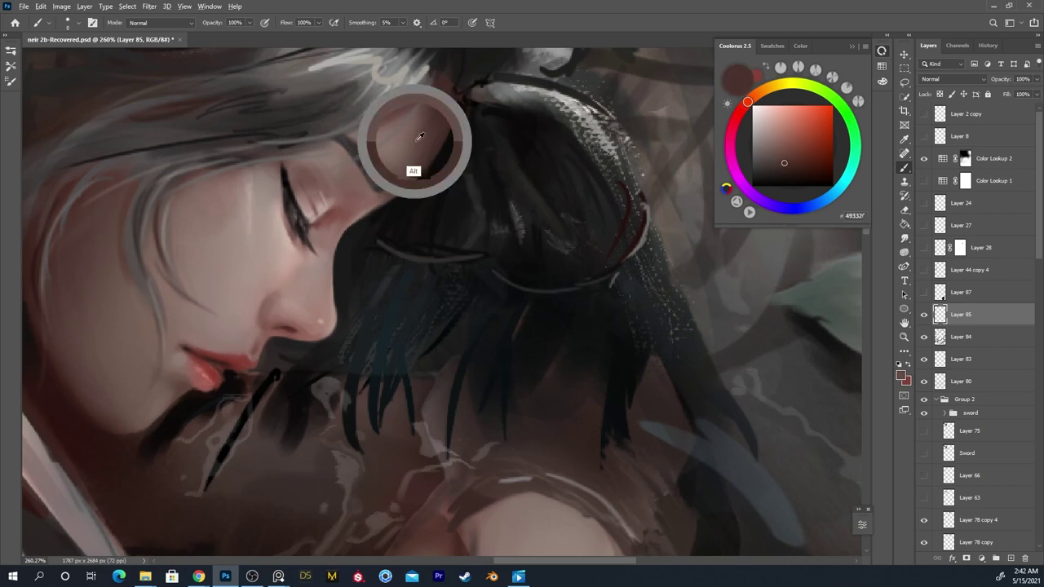
alt+click(434, 145)
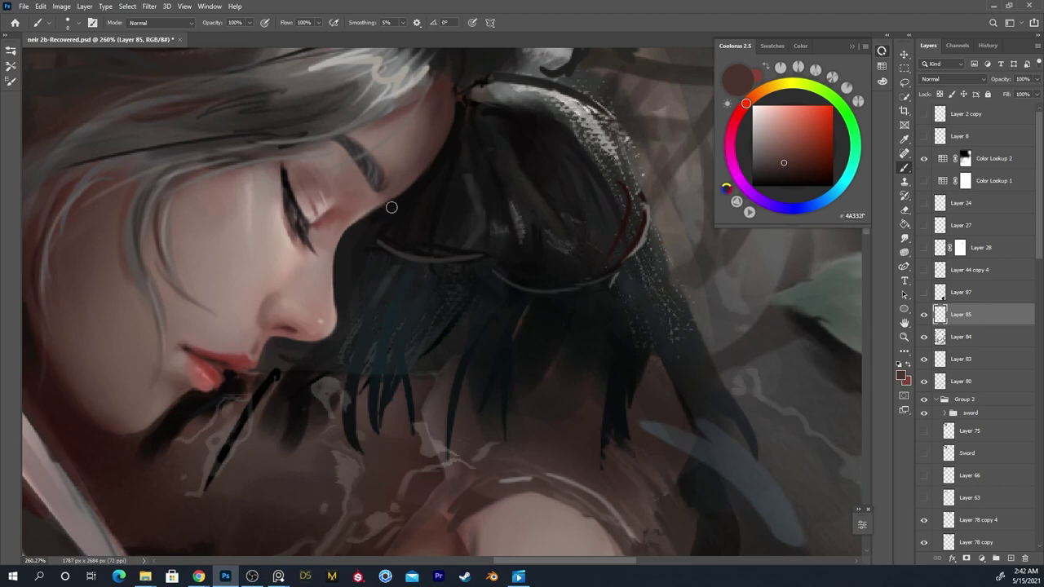
Clean up the nose bridge contour against the dark hair with sampled light pinkish skin tones
alt+click(334, 267)
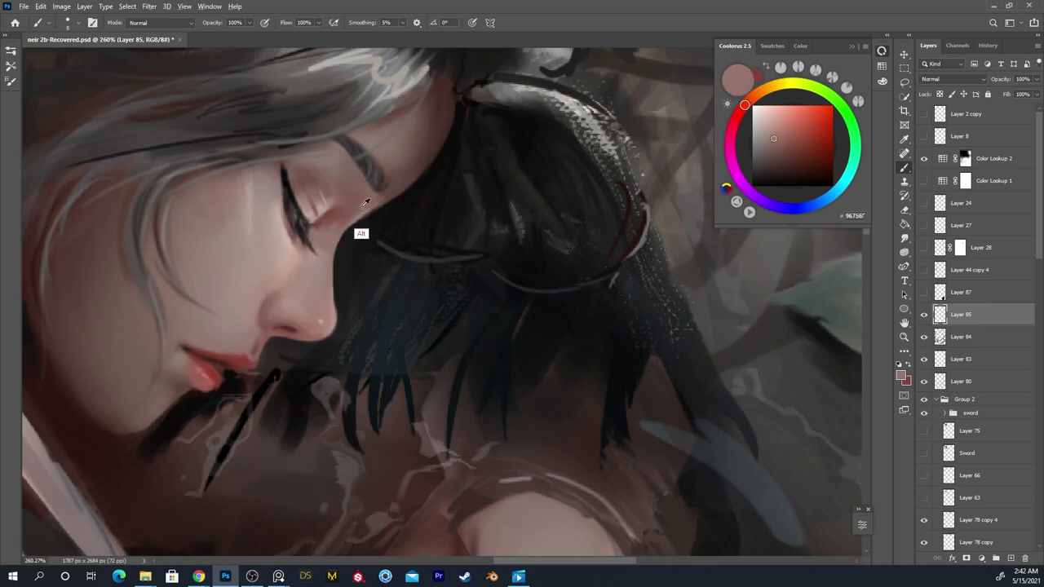
alt+click(327, 292)
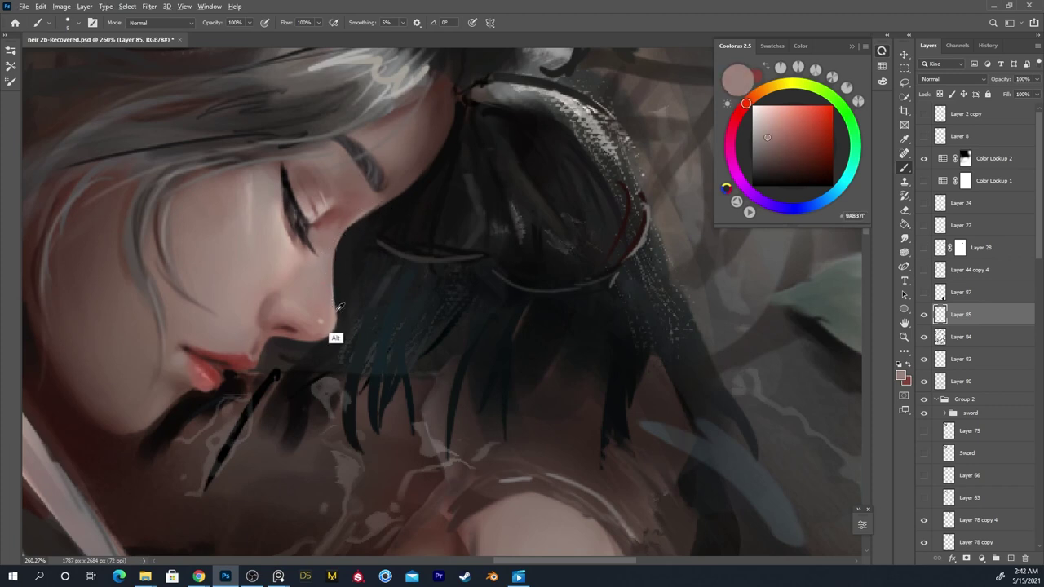
drag(346, 266, 412, 155)
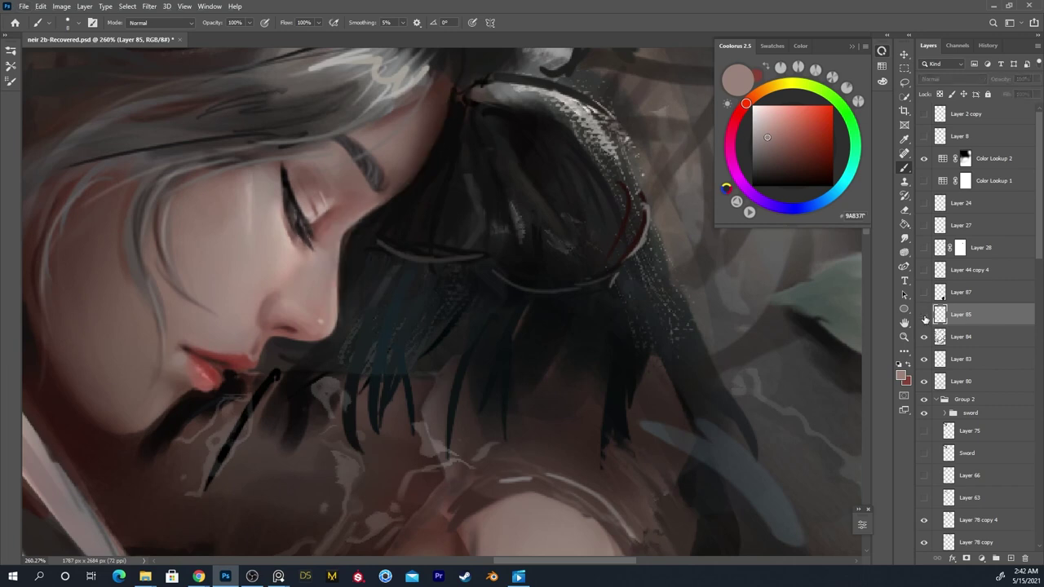
Compare the face with Layer 85 hidden and shown
click(923, 316)
click(924, 317)
click(924, 318)
click(924, 317)
click(923, 317)
click(924, 317)
click(924, 318)
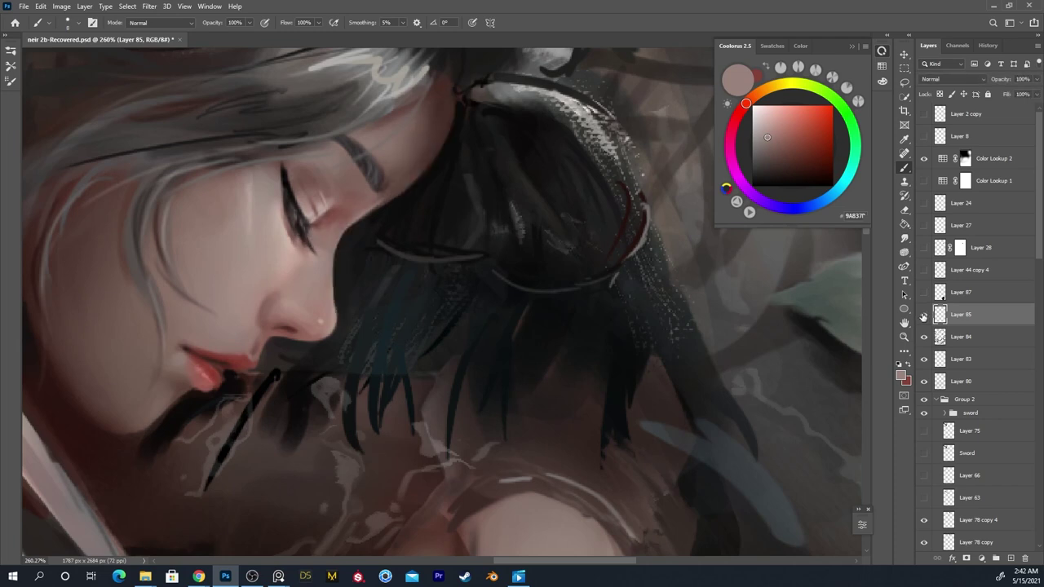
click(924, 317)
click(924, 317)
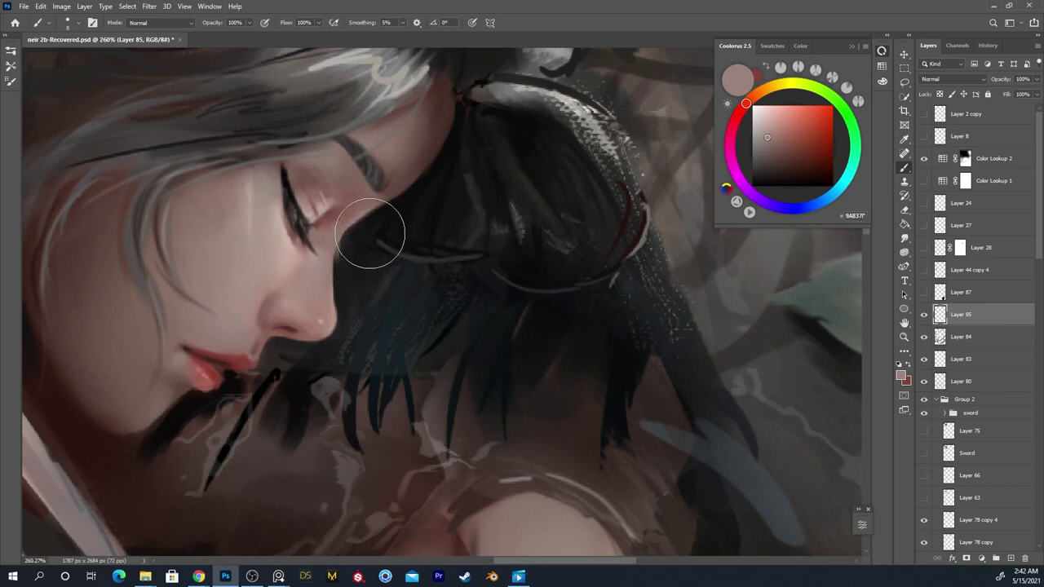
In the flipped view, redefine the forehead edge where it meets the hair with sampled near-black and dark brown
key(ctrl)
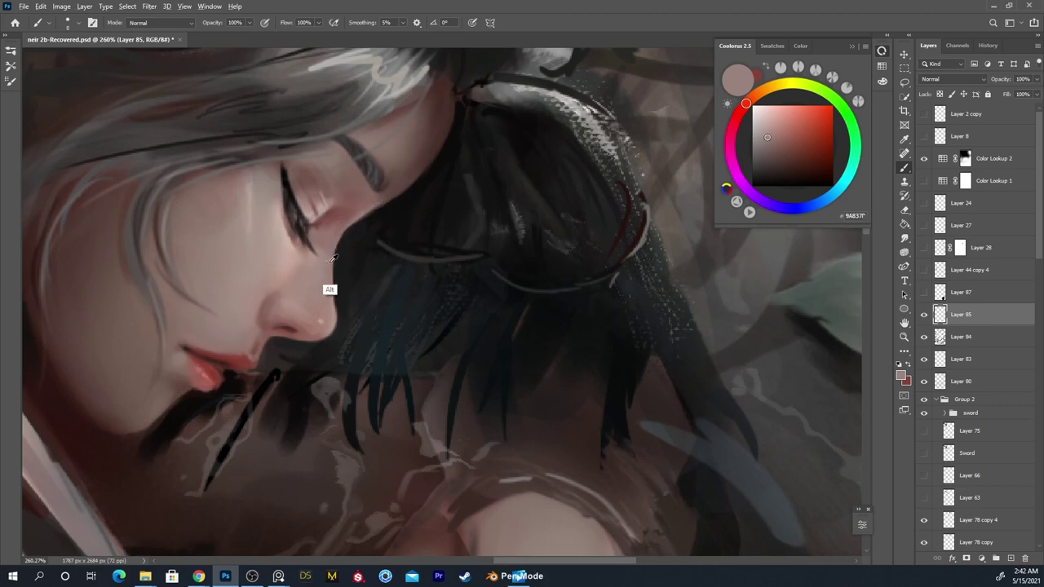
key(z)
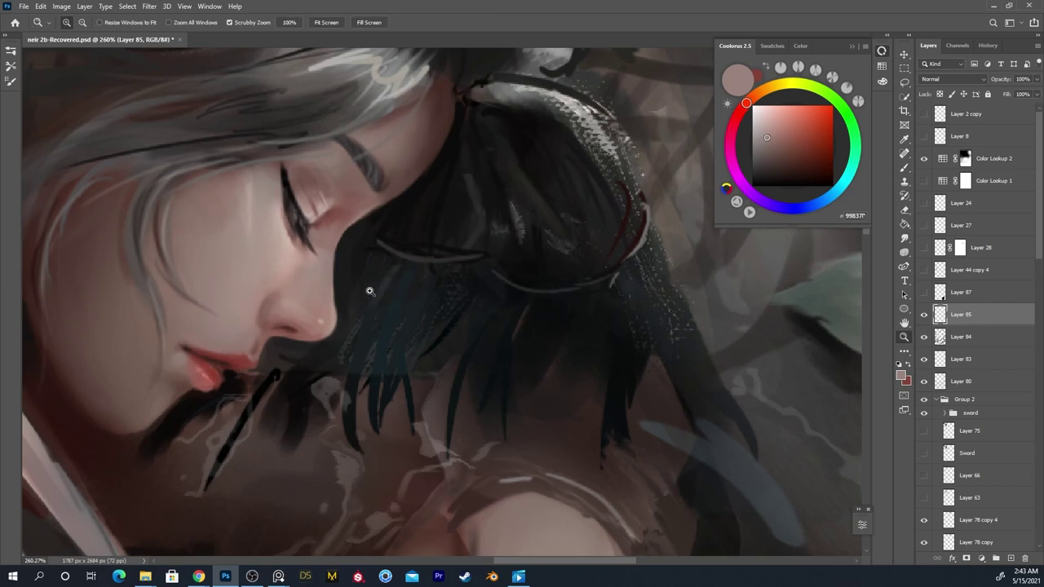
drag(368, 288, 337, 350)
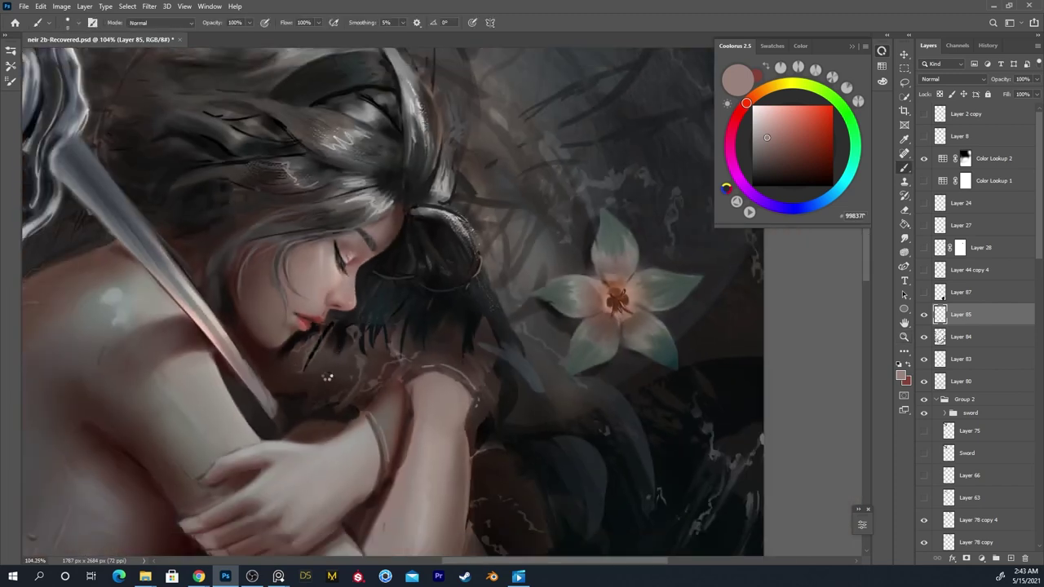
key(h)
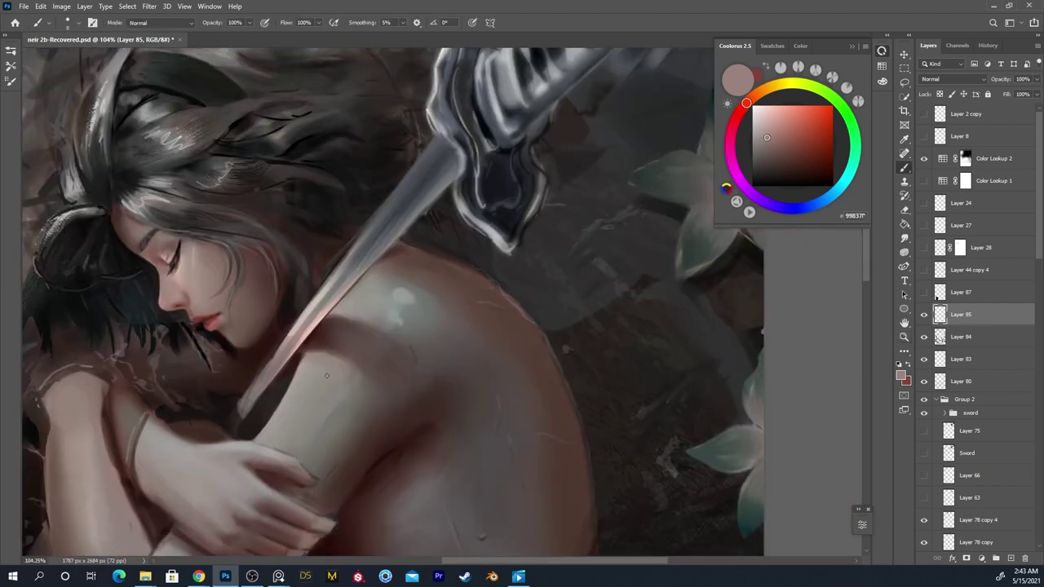
scroll(223, 261, up, 4)
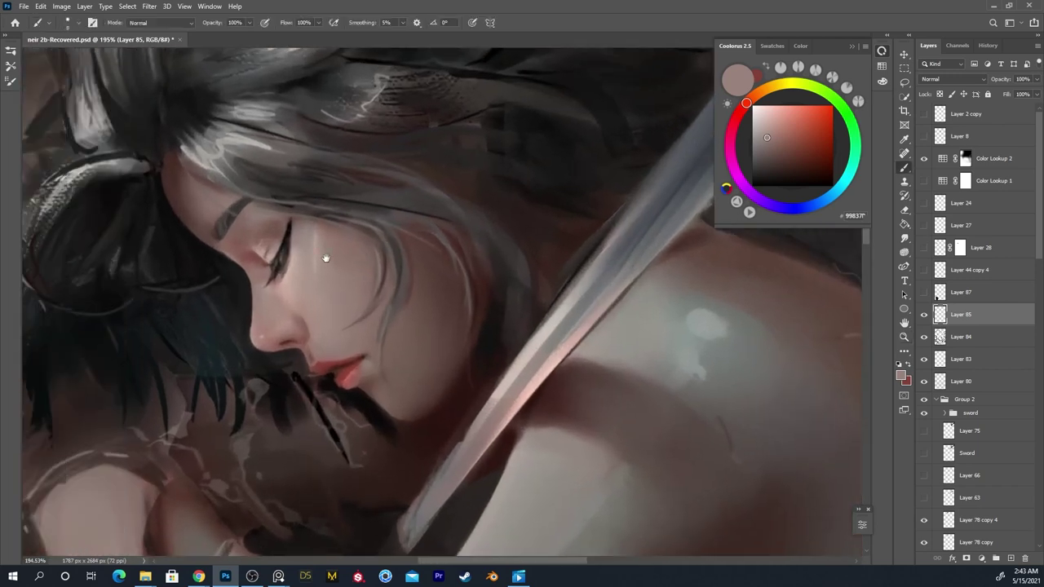
alt+click(206, 276)
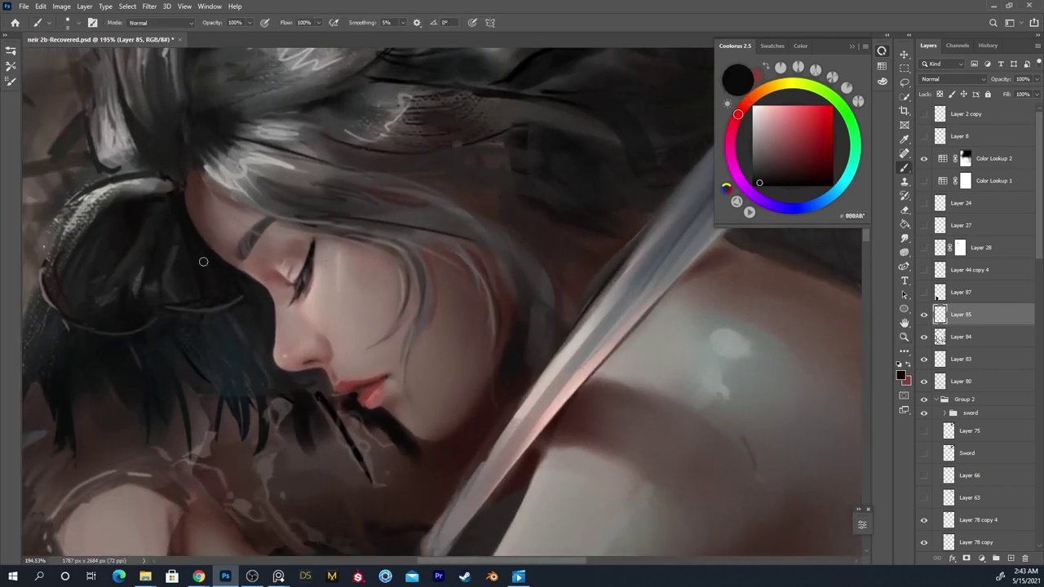
alt+click(193, 216)
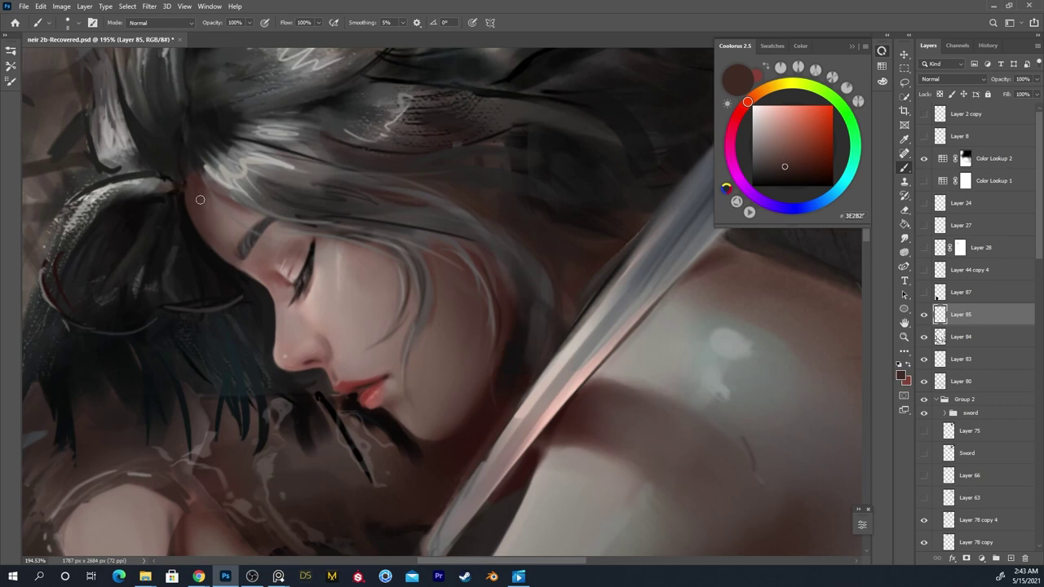
Refine the forehead contour beside the eyebrow, alternating sampled reddish skin tones and the near-black of the hair
key(alt)
alt+click(228, 253)
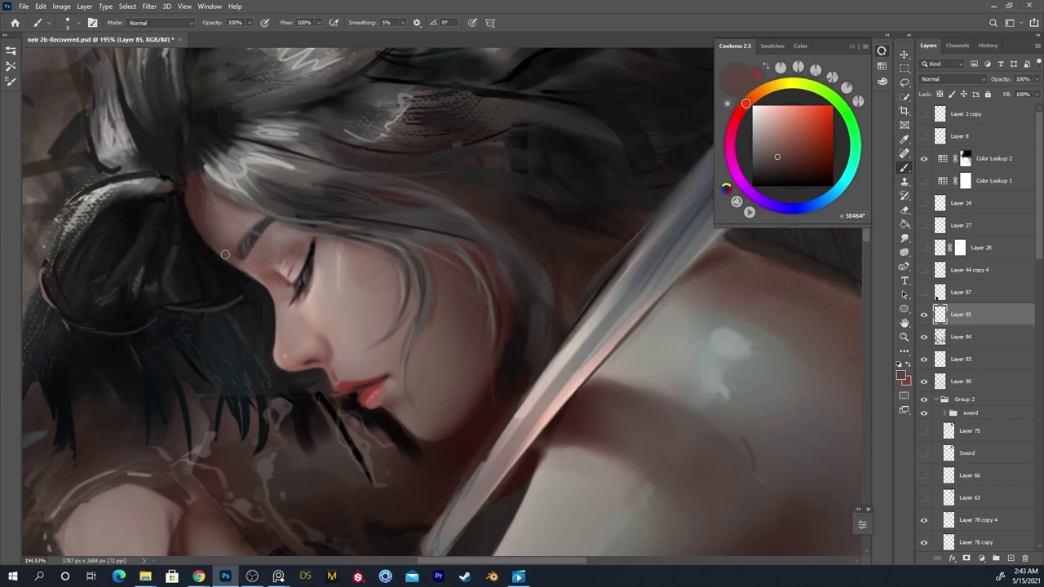
alt+click(218, 248)
alt+click(235, 261)
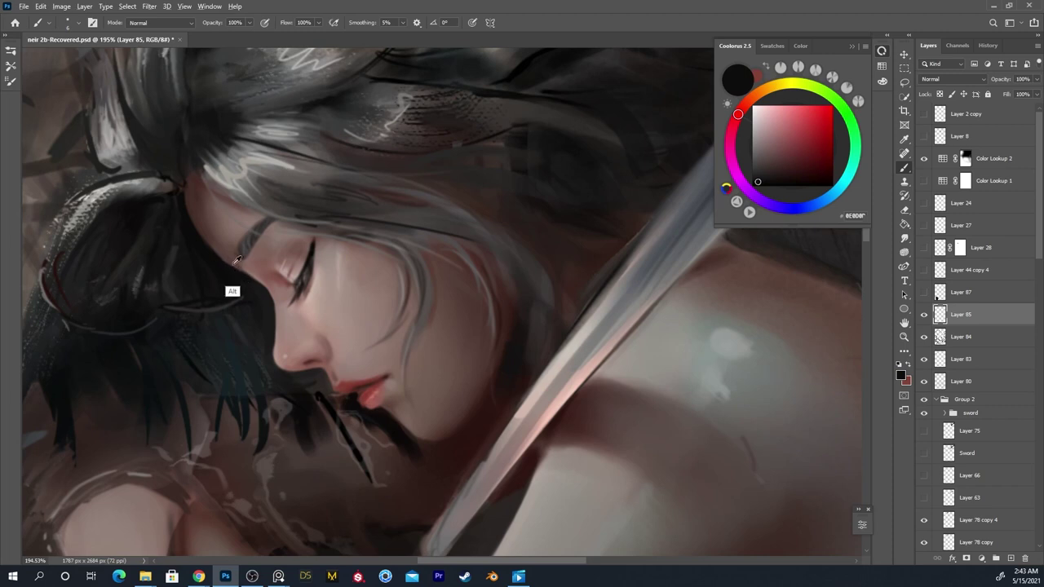
alt+click(211, 249)
alt+click(215, 235)
Soften the forehead shading with the bigbigsoft brush reduced to 35 px and sampled muted reddish skin tones
right_click(215, 235)
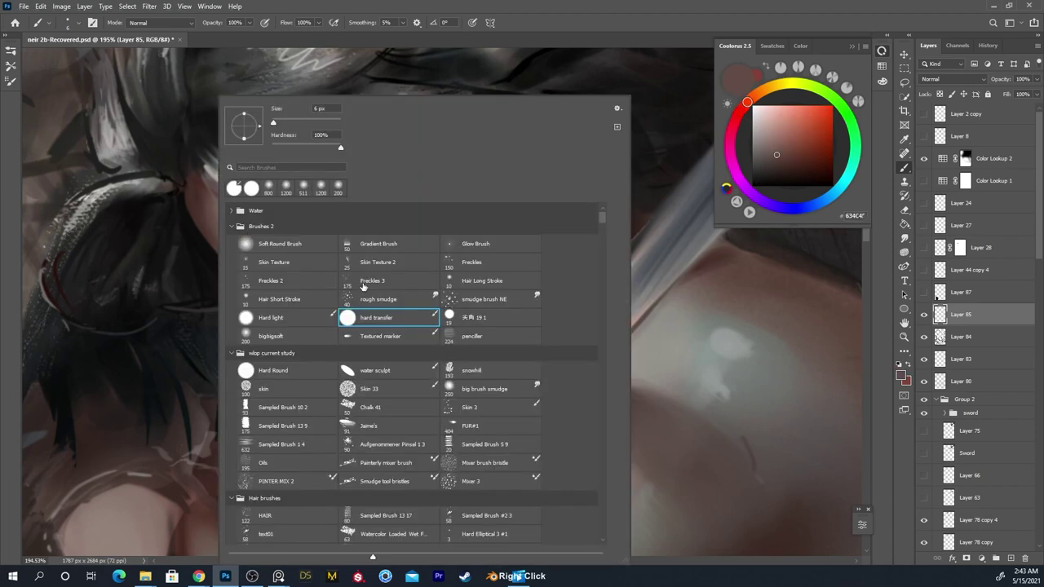
double_click(321, 338)
key(bracketleft)
key(bracketleft)
key(bracketleft)
key(bracketleft)
key(bracketleft)
key(bracketleft)
key(bracketleft)
key(bracketleft)
alt+click(208, 211)
drag(207, 210, 212, 230)
key(bracketleft)
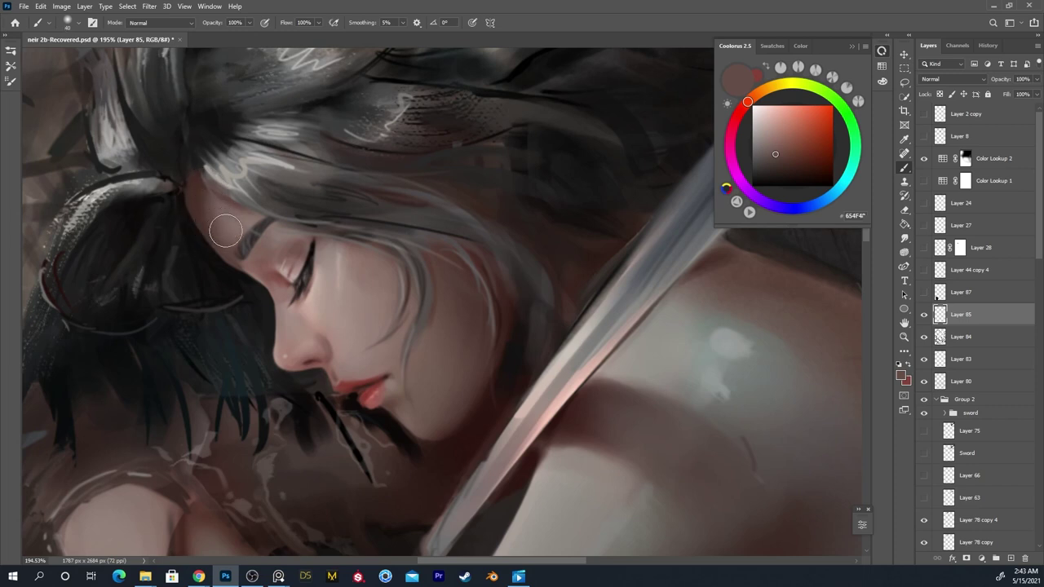
alt+click(226, 245)
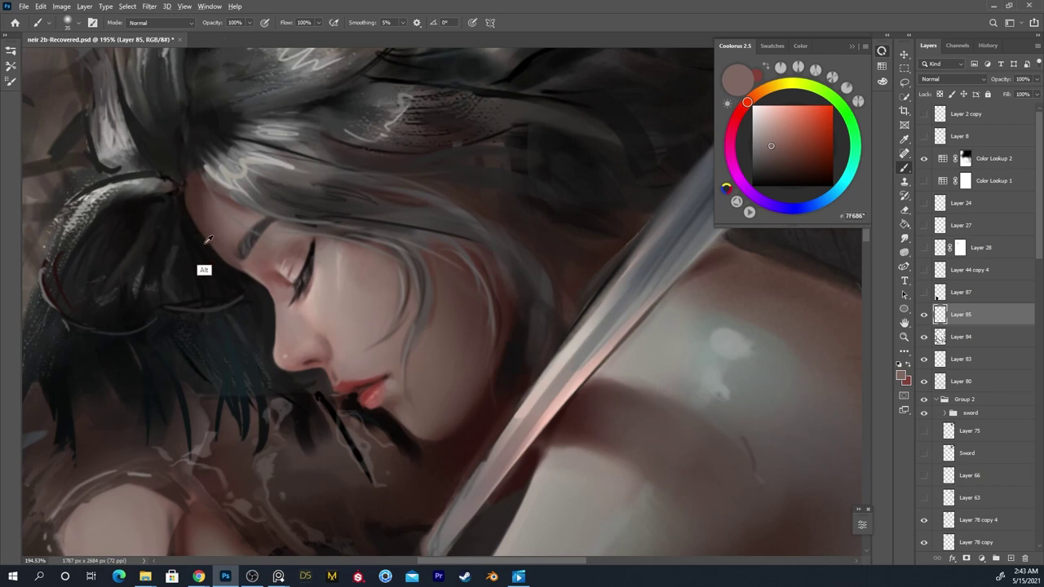
Try softly darkening the hairline at the top of the forehead with the sampled near-black
alt+click(204, 272)
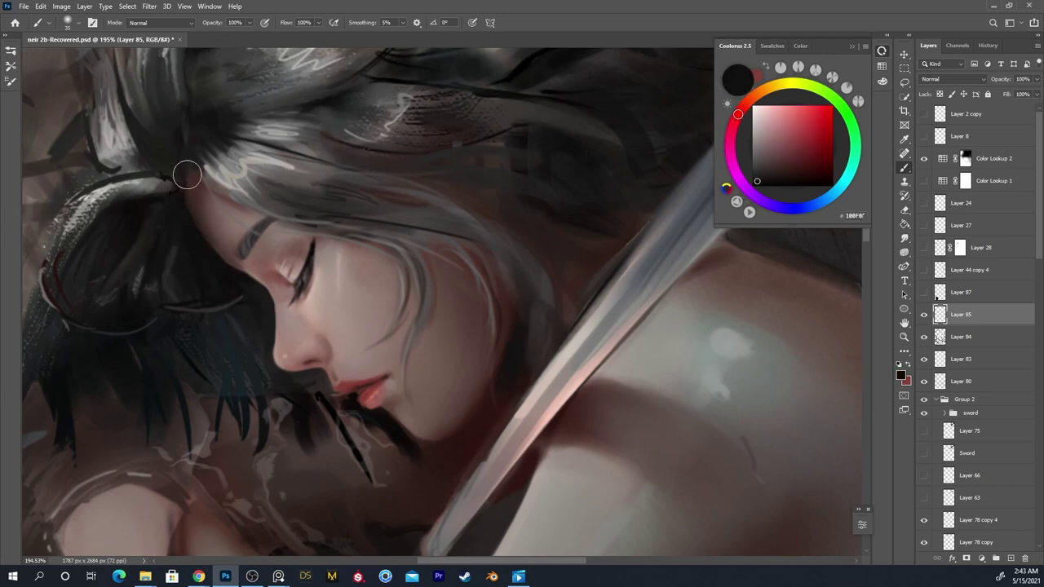
key(ctrl+z)
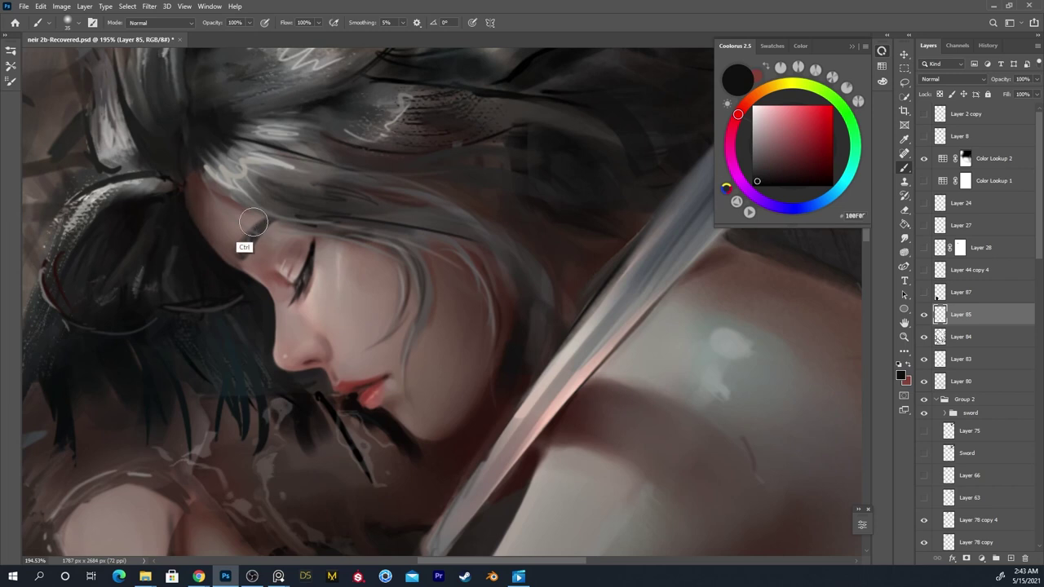
key(e)
mouse_move(213, 210)
mouse_down()
mouse_move(213, 244)
mouse_move(198, 168)
mouse_move(205, 234)
mouse_move(224, 256)
mouse_move(236, 245)
mouse_move(197, 187)
mouse_up()
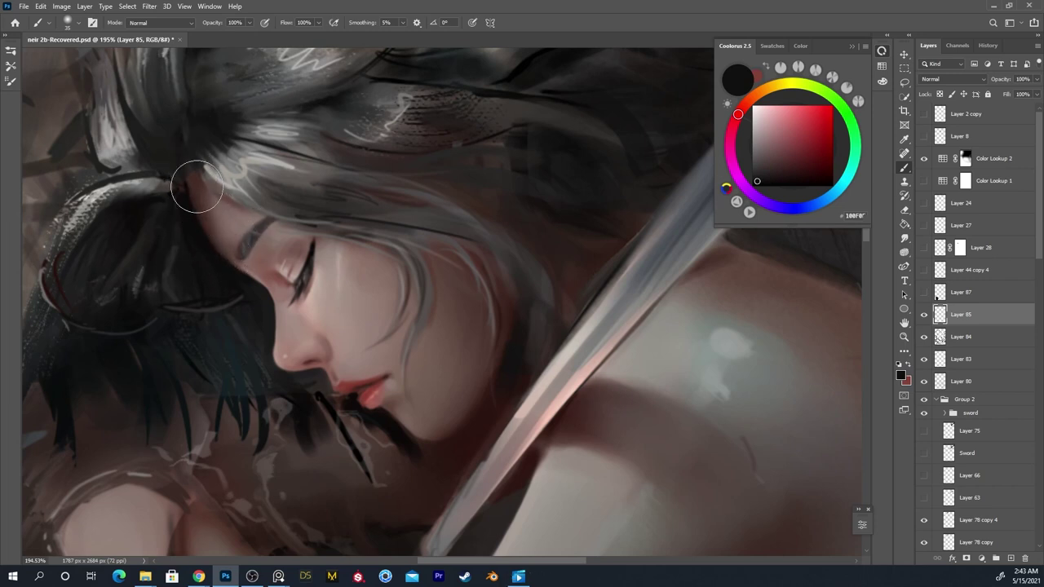
key(ctrl+z)
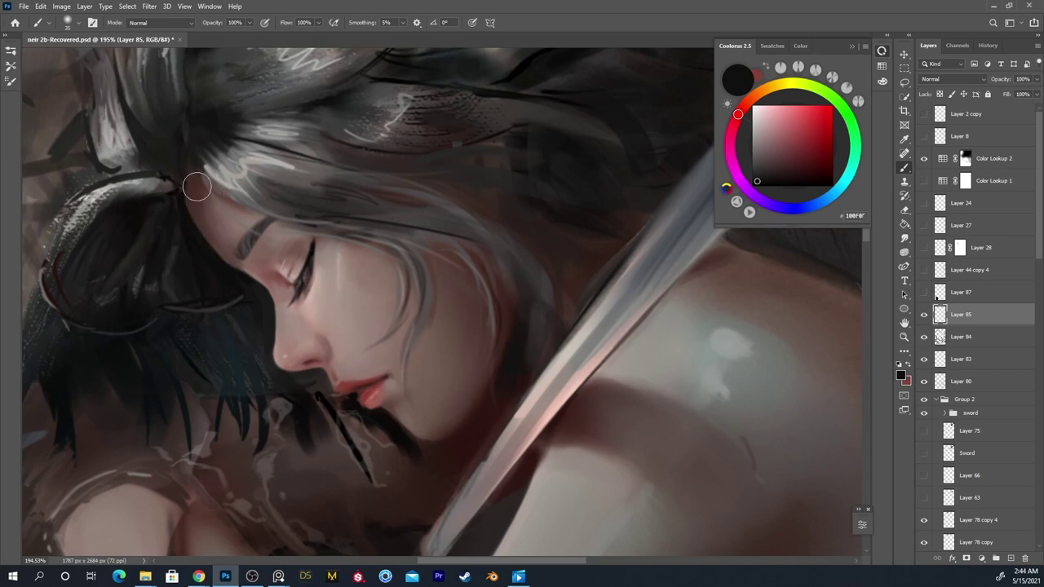
Try a larger soft near-black stroke along the forehead edge, compare before and after, and undo it
key(bracketright)
key(bracketright)
mouse_move(175, 201)
mouse_down()
mouse_move(204, 270)
mouse_move(168, 186)
mouse_move(241, 326)
mouse_move(186, 214)
mouse_move(181, 166)
mouse_move(230, 312)
mouse_move(178, 163)
mouse_move(208, 239)
mouse_up()
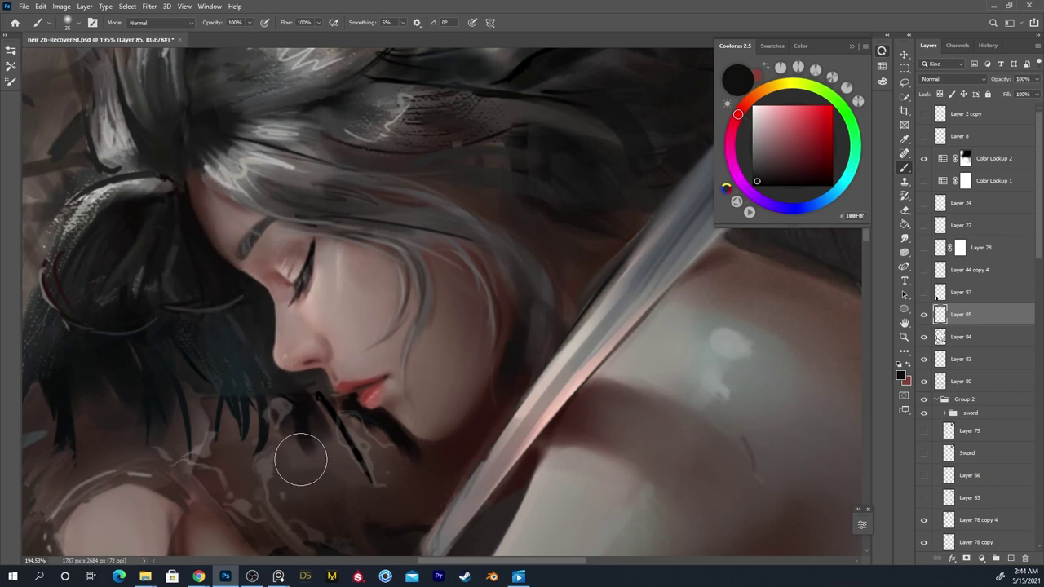
key(ctrl+z)
key(ctrl+shift+z)
key(ctrl+z)
key(ctrl+z)
key(ctrl+shift+z)
key(ctrl+z)
key(ctrl+shift+z)
key(ctrl+z)
key(ctrl+shift+z)
key(ctrl+z)
Check the forehead shading against the version without Layer 85
key(e)
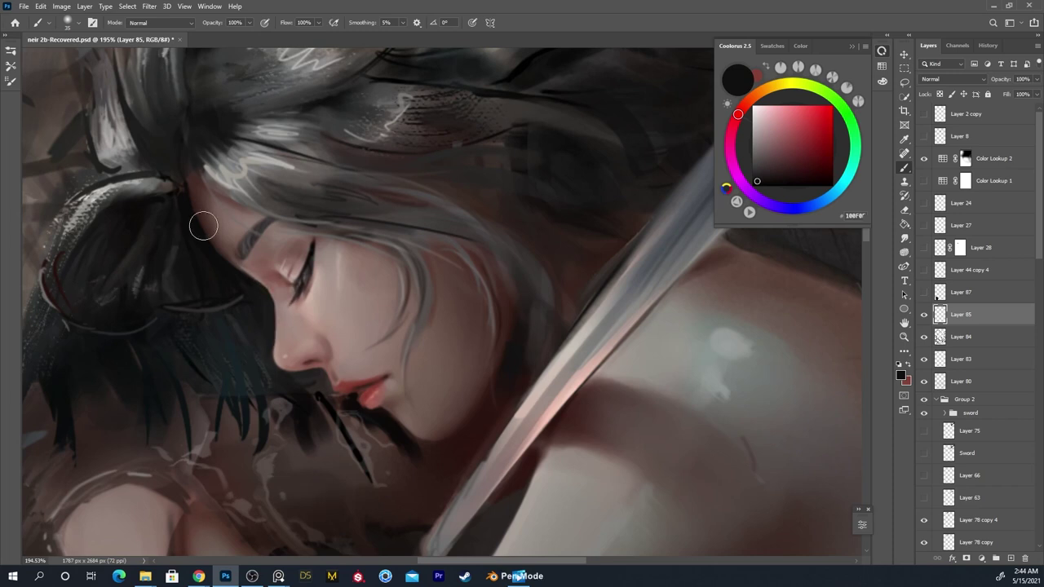
key(b)
click(923, 316)
click(923, 317)
With a small 9 px brush, touch up the skin between the nose and upper lip using sampled light skin tones
key(bracketleft)
key(bracketleft)
key(bracketleft)
key(bracketleft)
key(bracketleft)
key(bracketleft)
alt+click(345, 377)
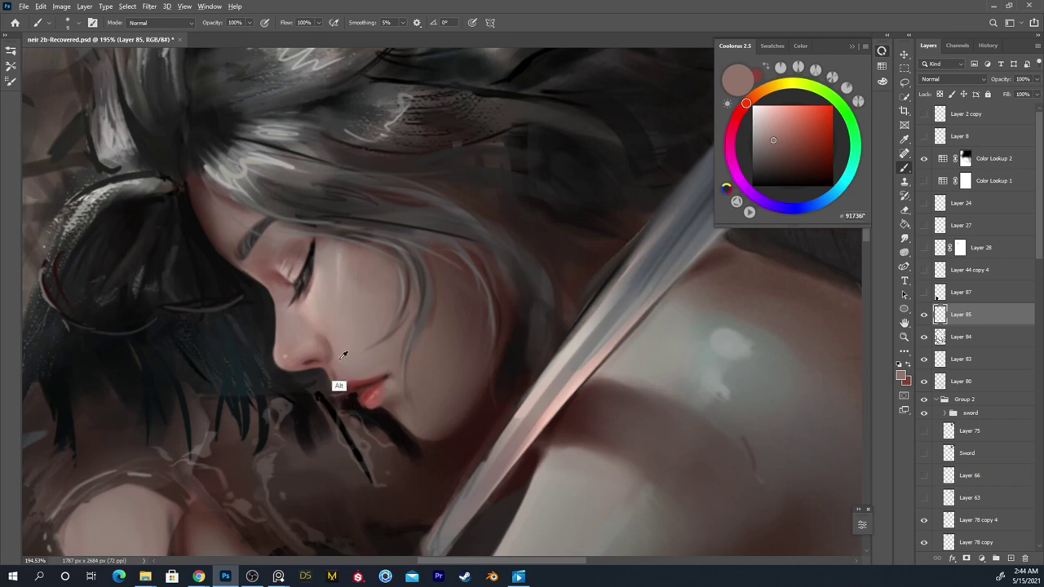
alt+click(356, 301)
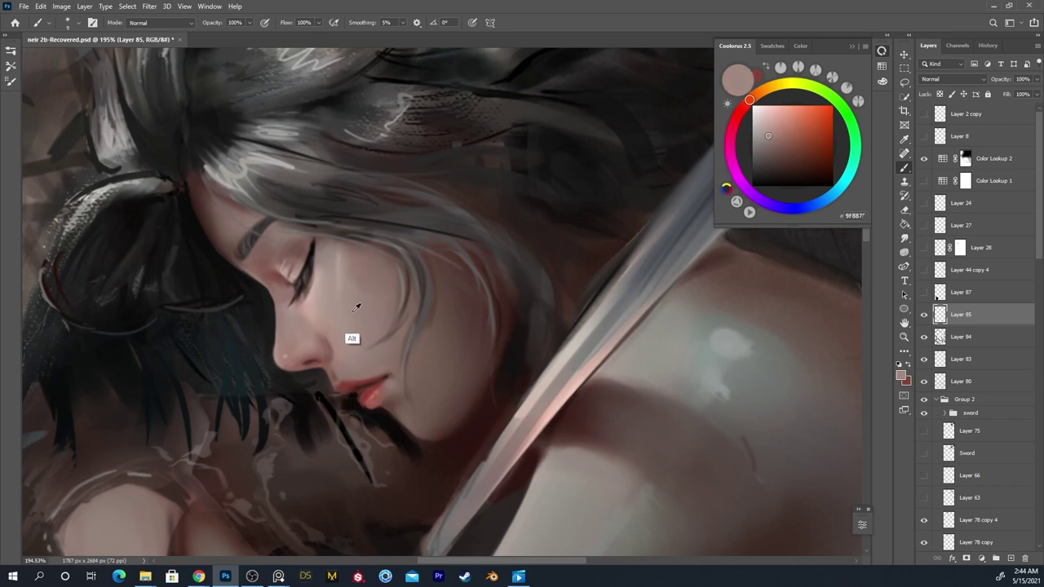
Refine the upper lip's outer edge and the skin just above it with sampled brownish-red and skin tones
alt+click(340, 380)
alt+click(333, 401)
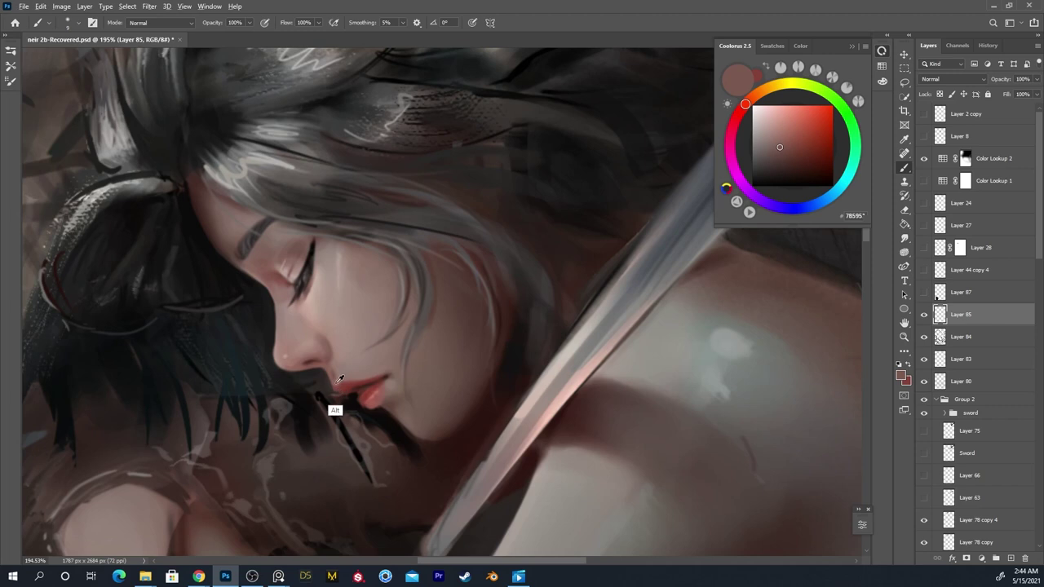
alt+click(337, 381)
alt+click(340, 382)
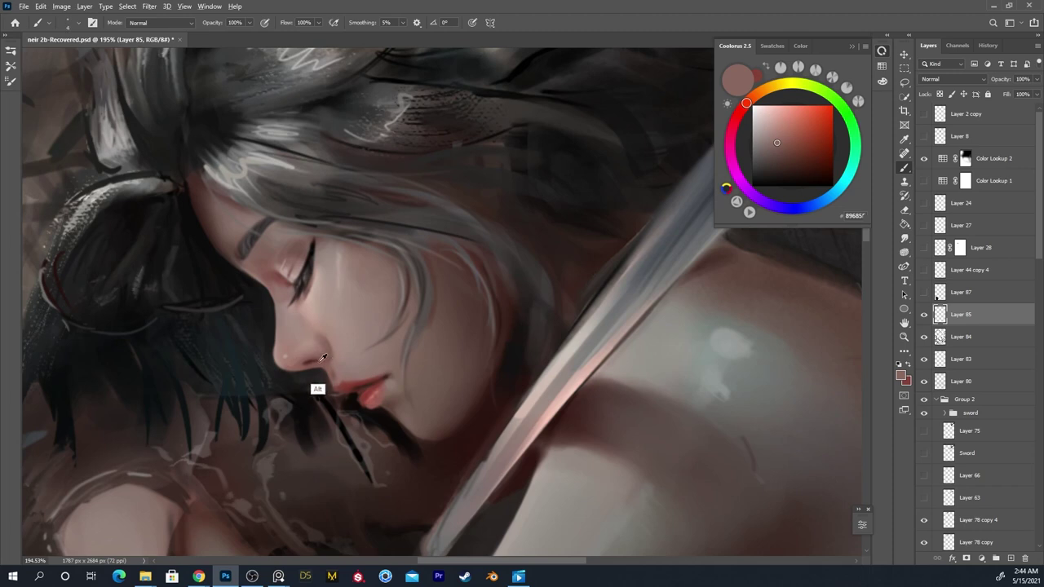
With a tiny brush, redefine the lips' dark edge and the nostril opening using sampled dark red and brown tones
alt+click(354, 384)
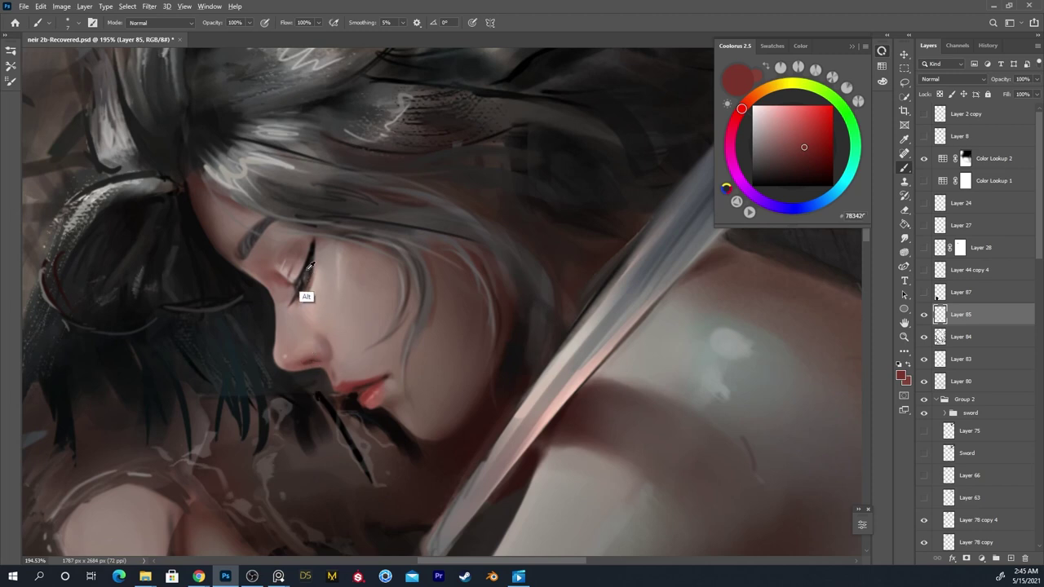
alt+click(364, 385)
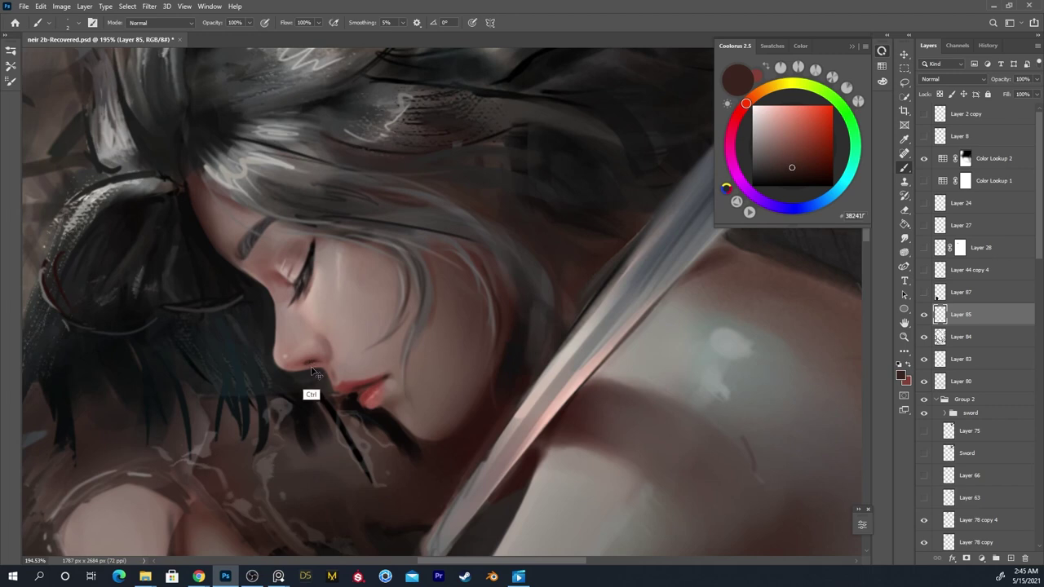
alt+click(315, 360)
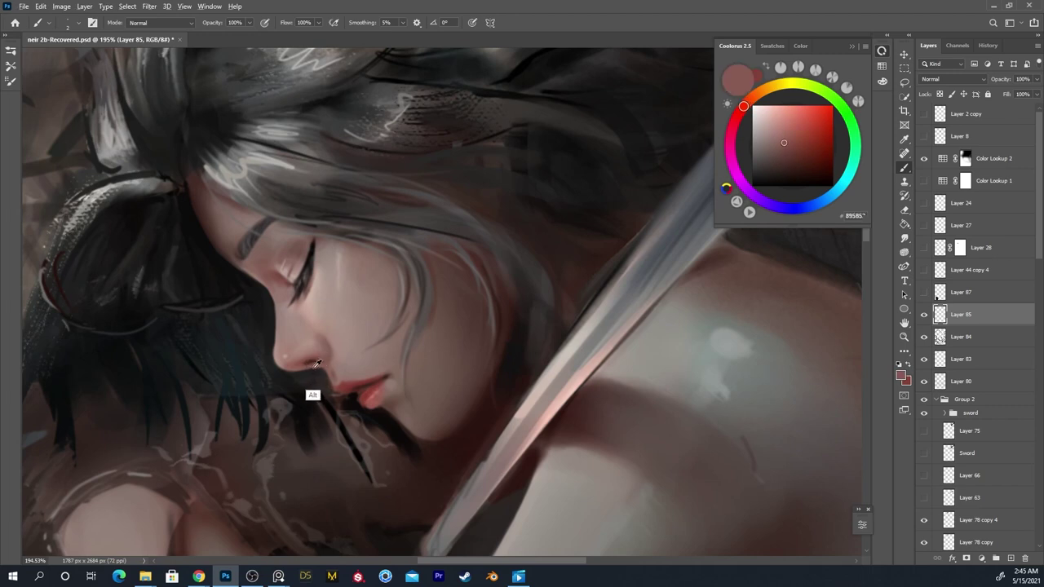
alt+click(303, 364)
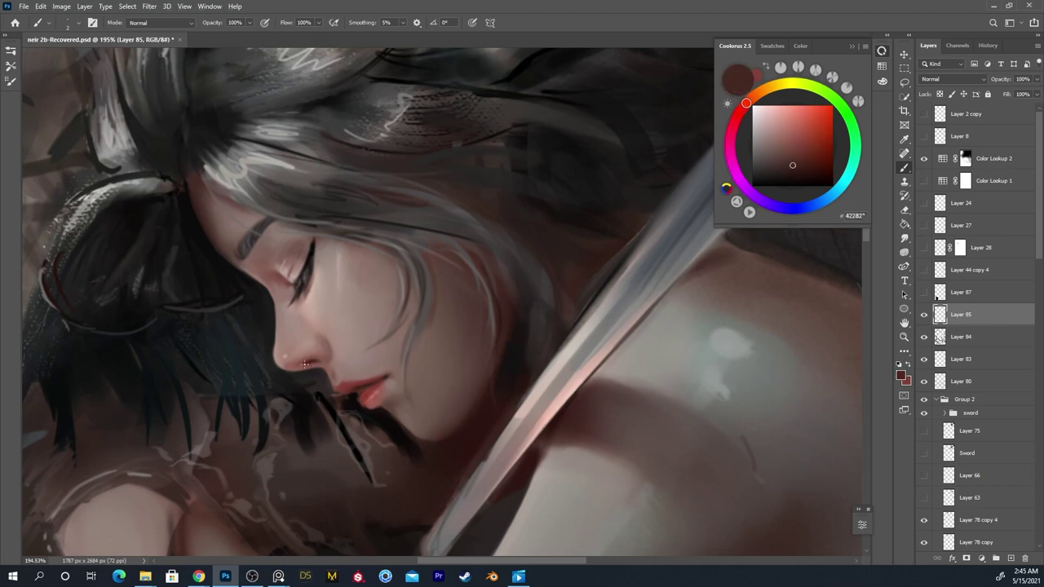
alt+click(311, 266)
alt+click(303, 362)
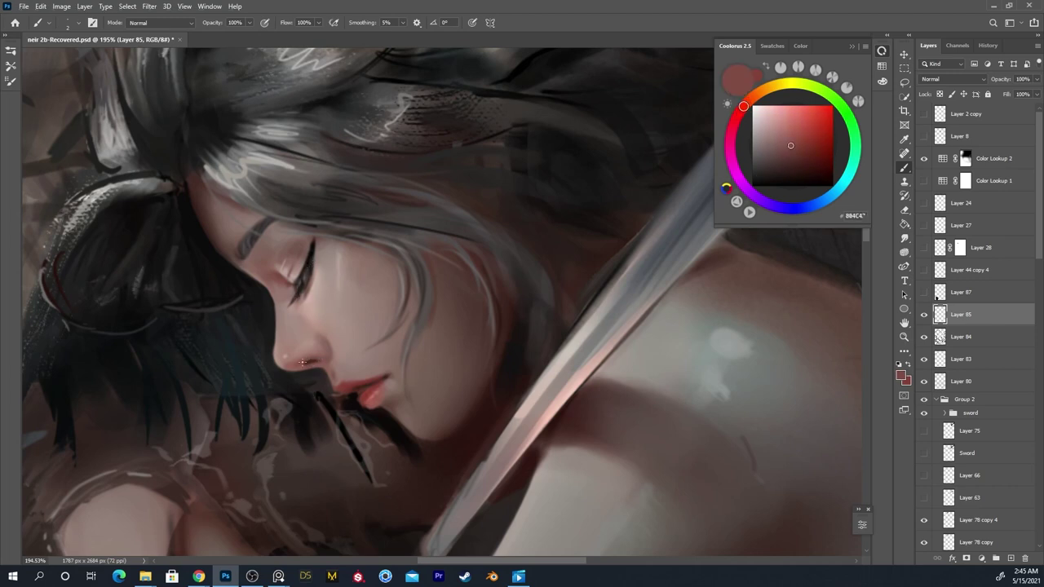
alt+click(304, 361)
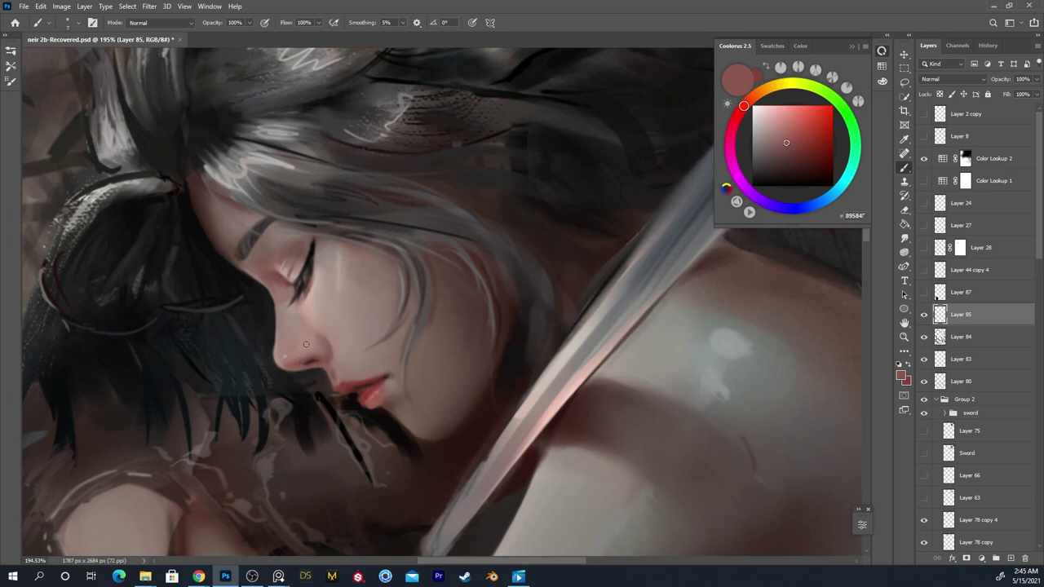
Soften the tip and ball of the nose with sampled pinkish skin tones and a slightly larger brush
alt+click(289, 345)
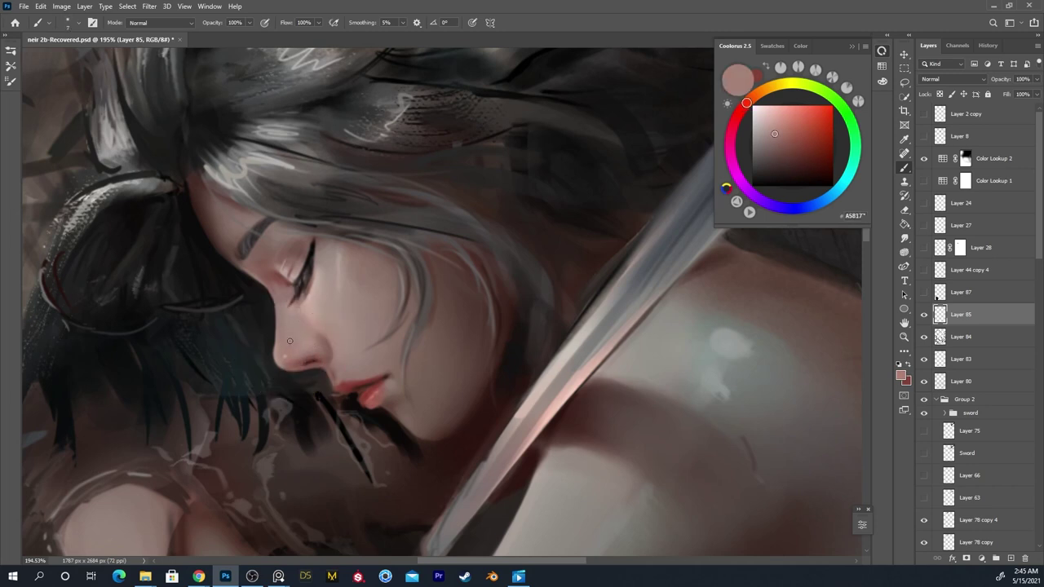
key(bracketright)
alt+click(308, 366)
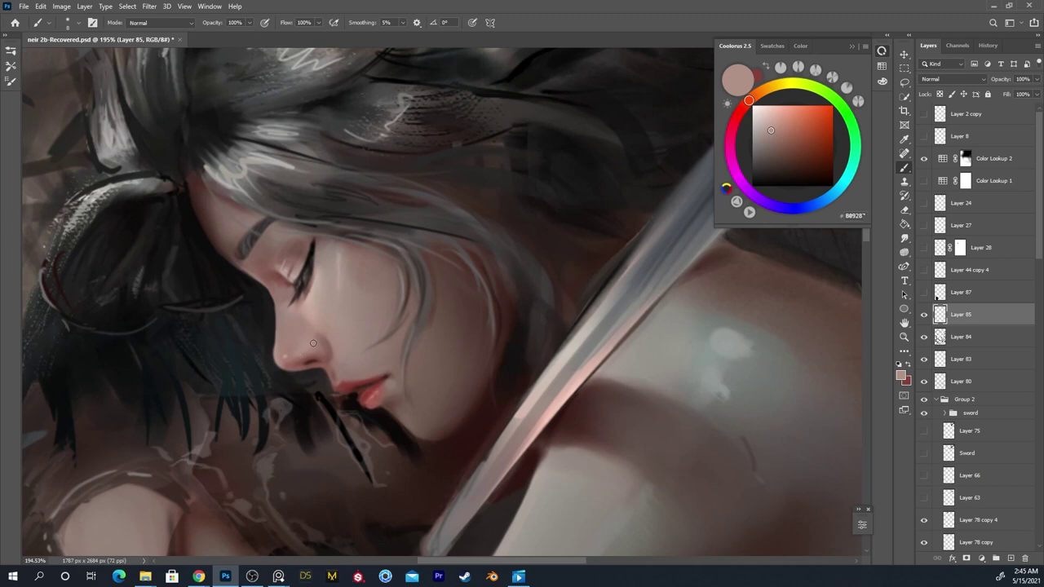
alt+click(312, 346)
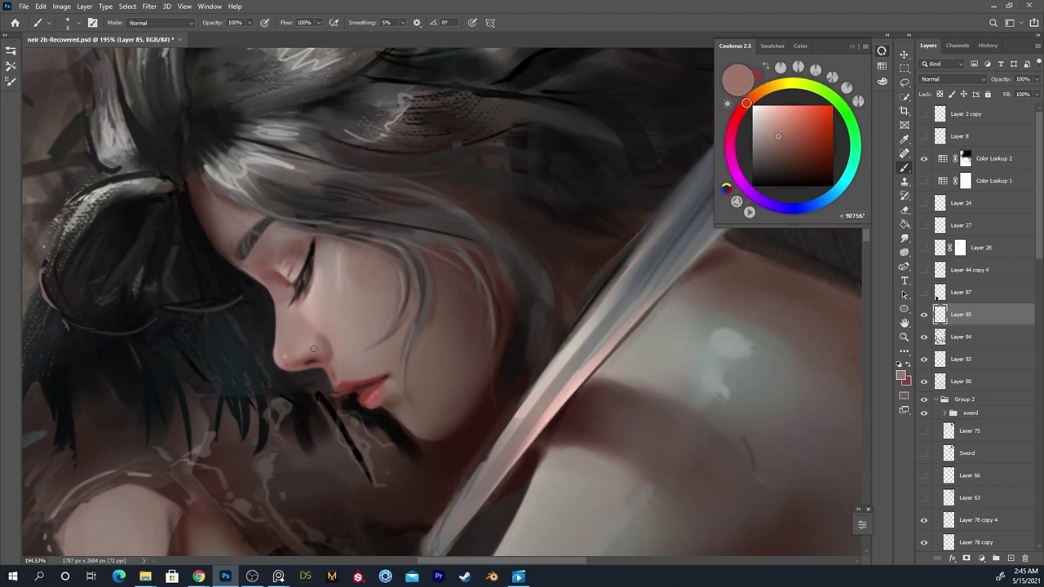
alt+click(309, 349)
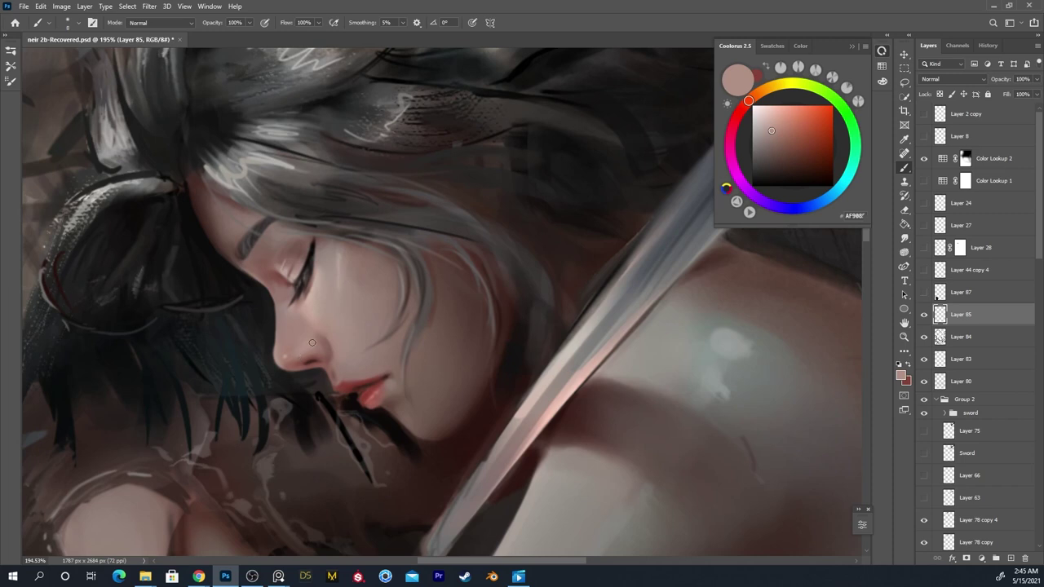
Blend the nostril wing into the cheek and the skin beneath it using sampled mid and light skin tones
alt+click(315, 356)
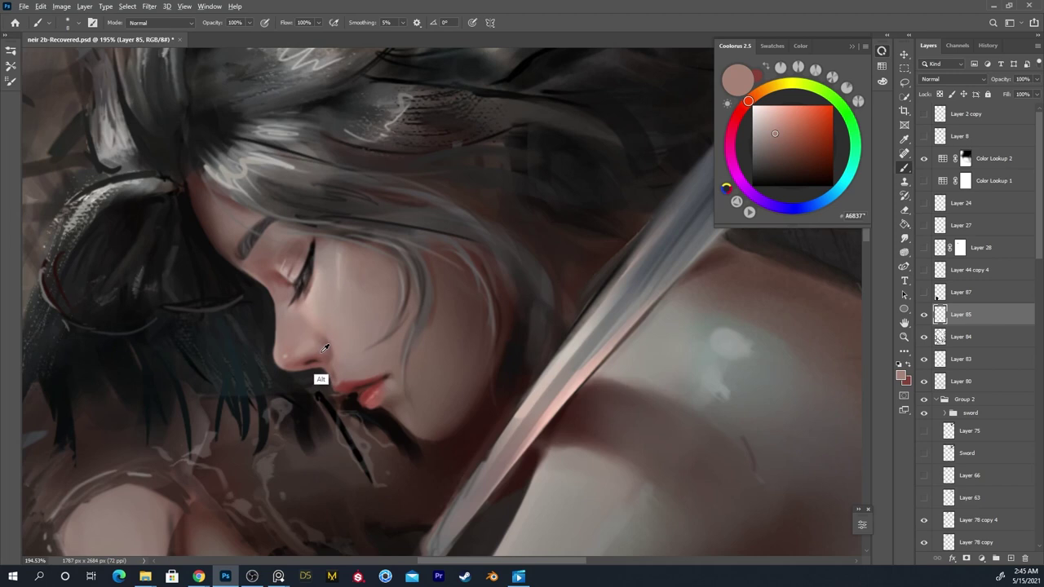
alt+click(330, 347)
alt+click(320, 343)
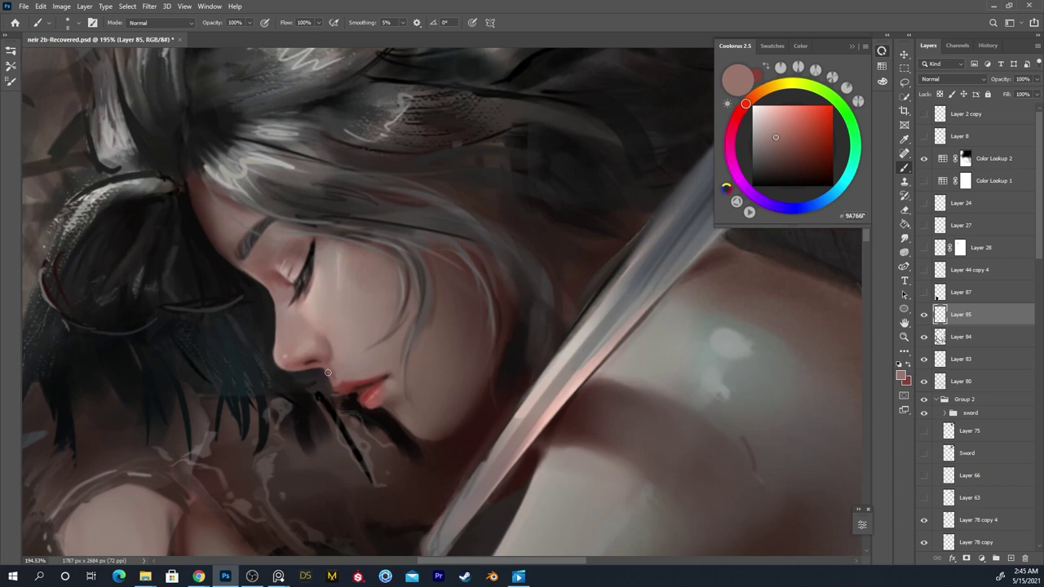
alt+click(315, 335)
alt+click(326, 342)
Try shading under the nose with a sampled dark brown and a larger brush, and undo the stroke
alt+click(308, 362)
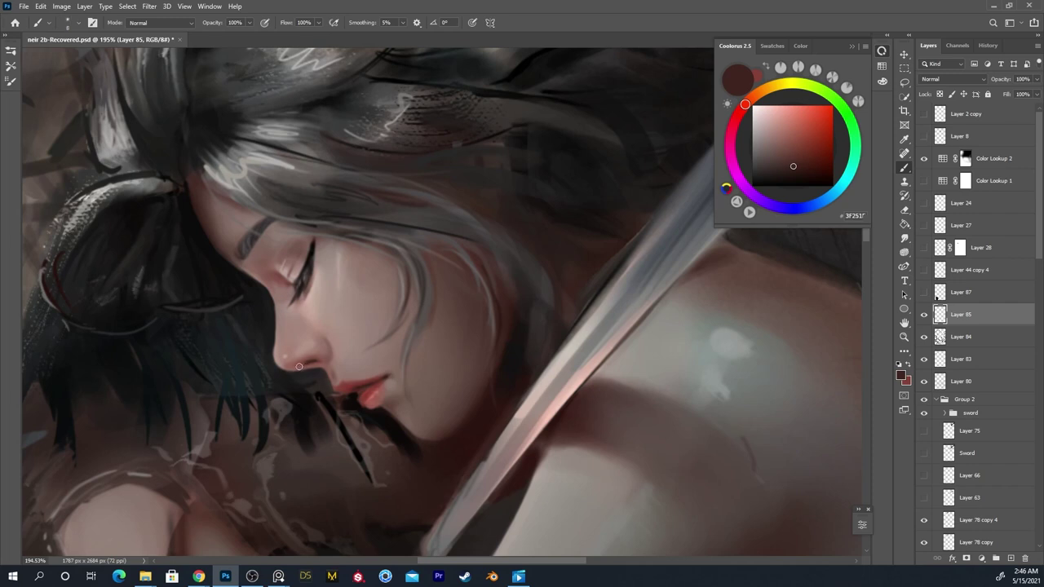
key(bracketright)
key(bracketright)
key(bracketright)
key(bracketright)
key(bracketright)
key(bracketright)
key(bracketright)
key(ctrl+z)
Retouch the highlight and skin at the nose tip with sampled pinkish tones, keeping a grey sampled from the shoulder as the alternate colour
alt+click(359, 334)
alt+click(760, 332)
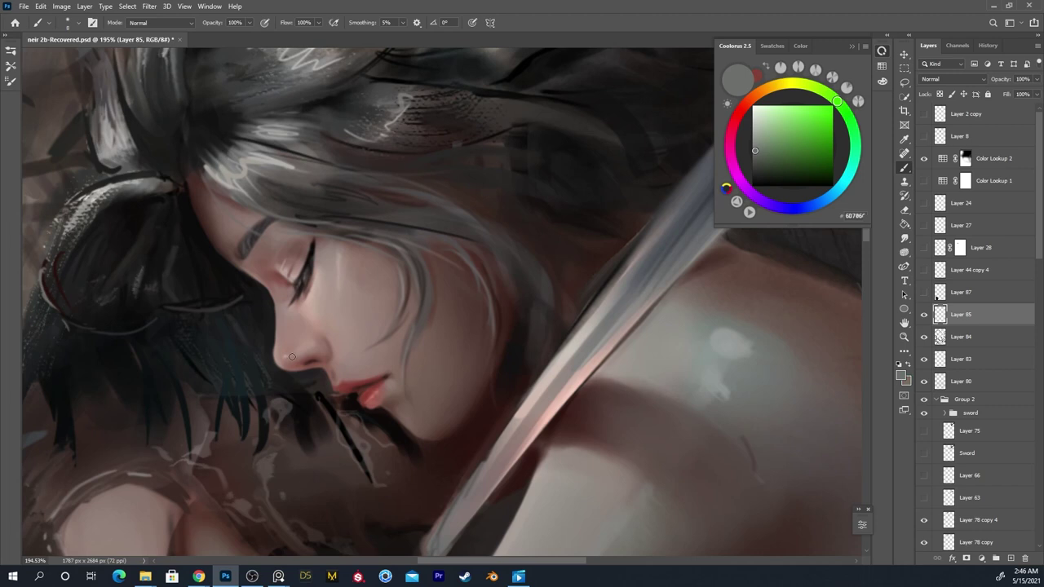
alt+click(298, 349)
alt+click(287, 348)
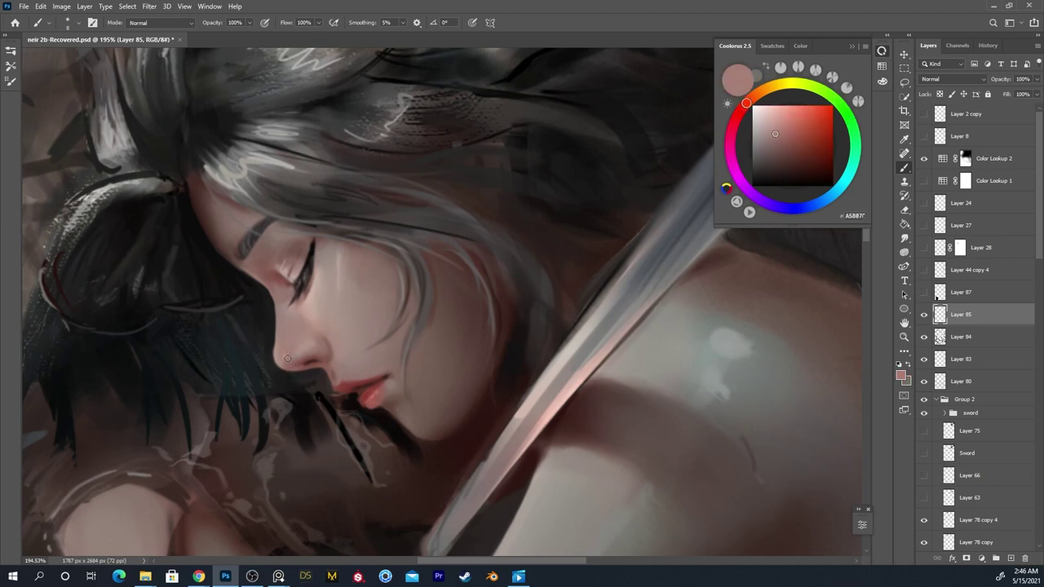
key(x)
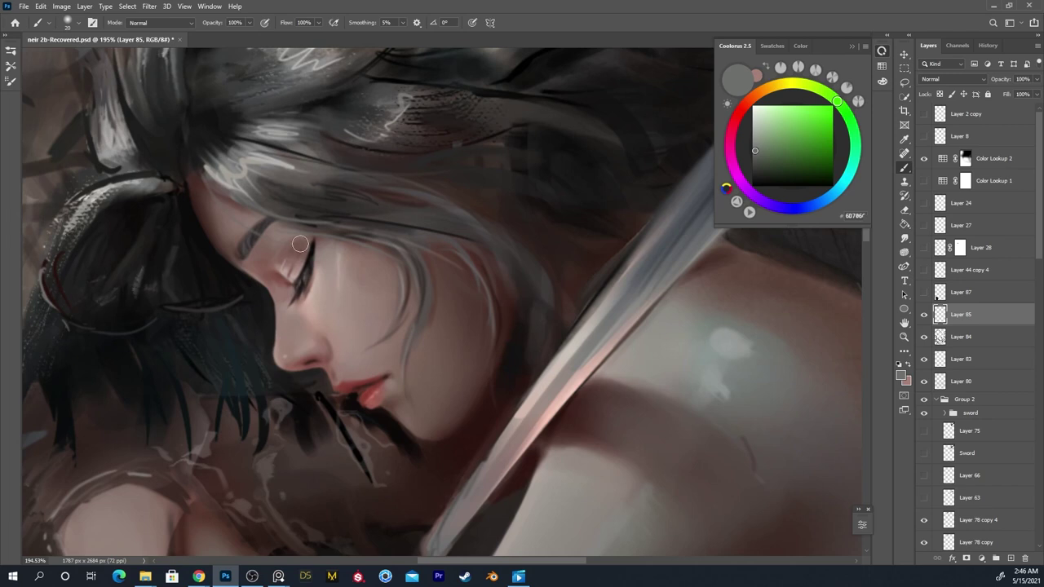
Flip the canvas horizontally and frame the face closely for checking its proportions
scroll(323, 291, down, 5)
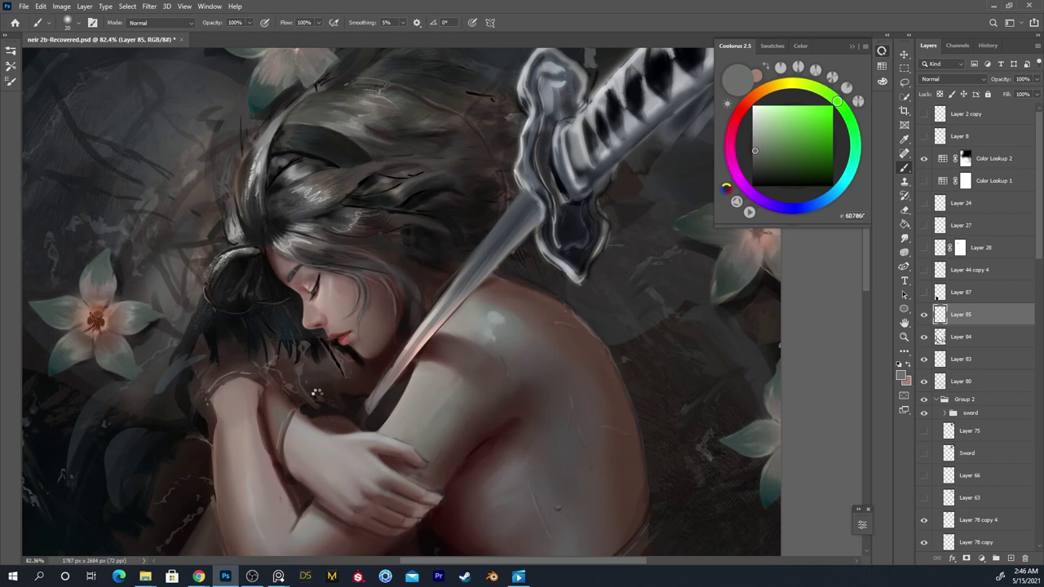
key(F2)
key(z)
drag(438, 295, 522, 306)
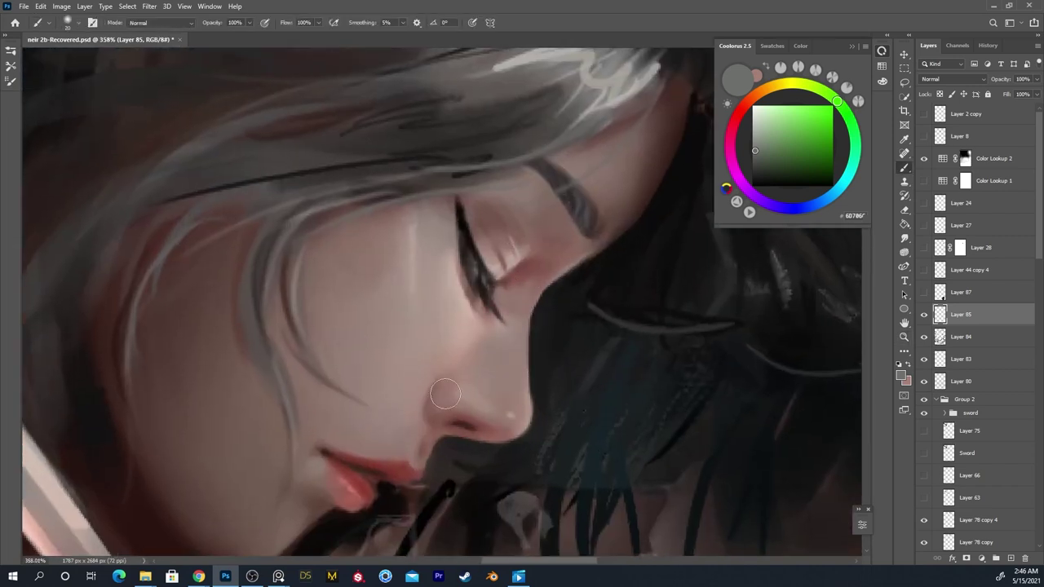
With a smaller brush, smooth the nose bridge and the transition to the cheek using sampled light pinkish skin tones
alt+click(517, 333)
alt+click(515, 336)
key([)
key([)
key([)
key([)
key([)
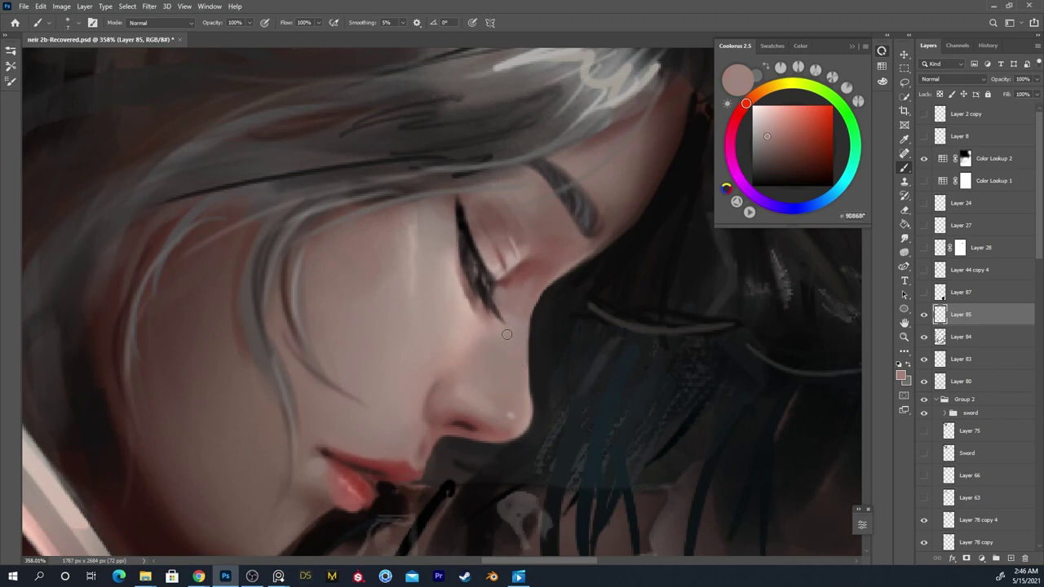
alt+click(472, 346)
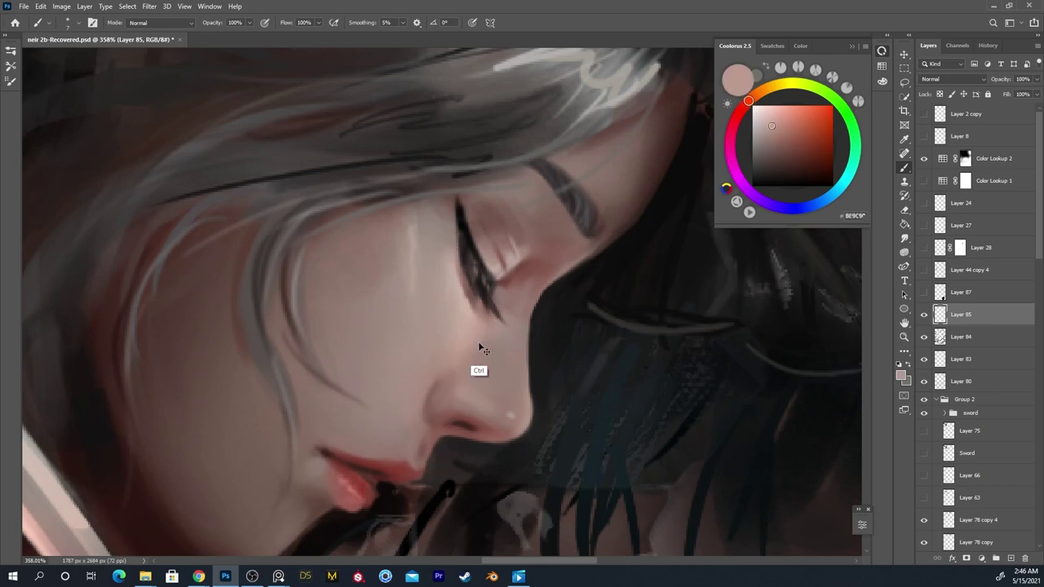
alt+click(477, 361)
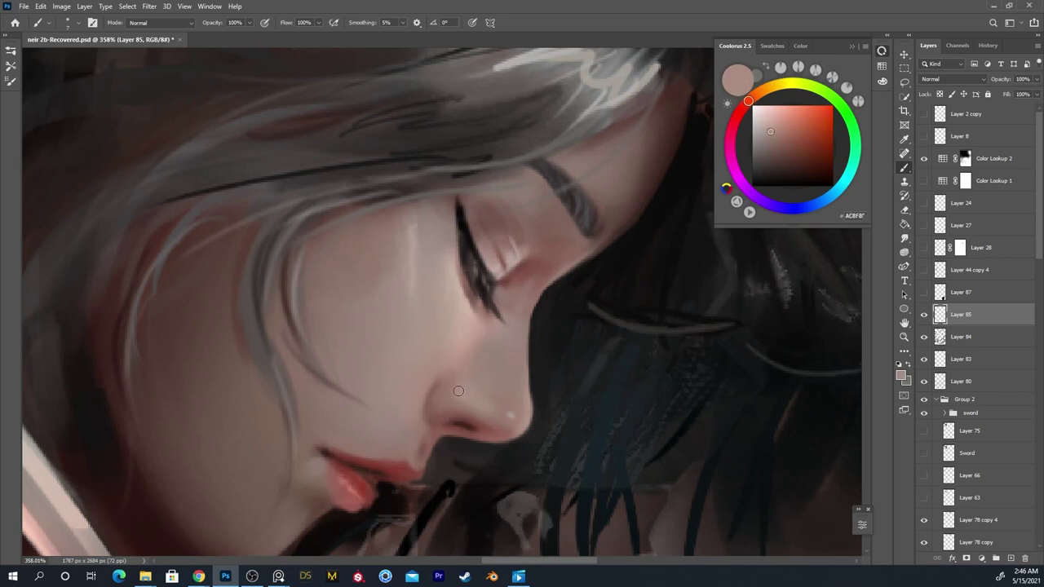
Choose a brush preset and blend the nostril wing and the side of the nose with sampled skin tones
alt+click(458, 391)
right_click(465, 381)
click(628, 316)
click(454, 390)
alt+click(509, 382)
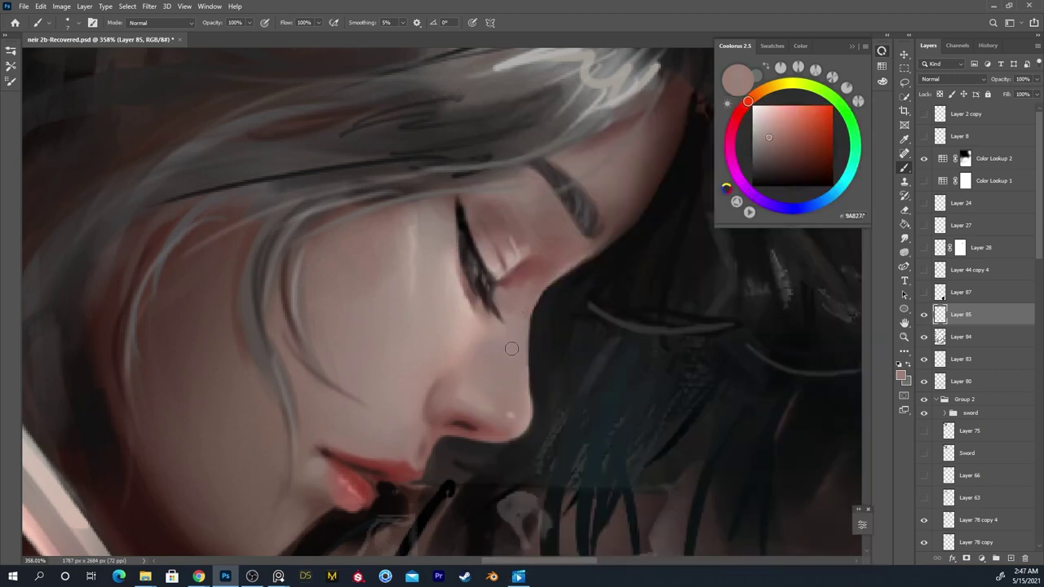
Clean up the dark edge beside the lips with a small brush and a sampled near-black brown
scroll(517, 355, down, 3)
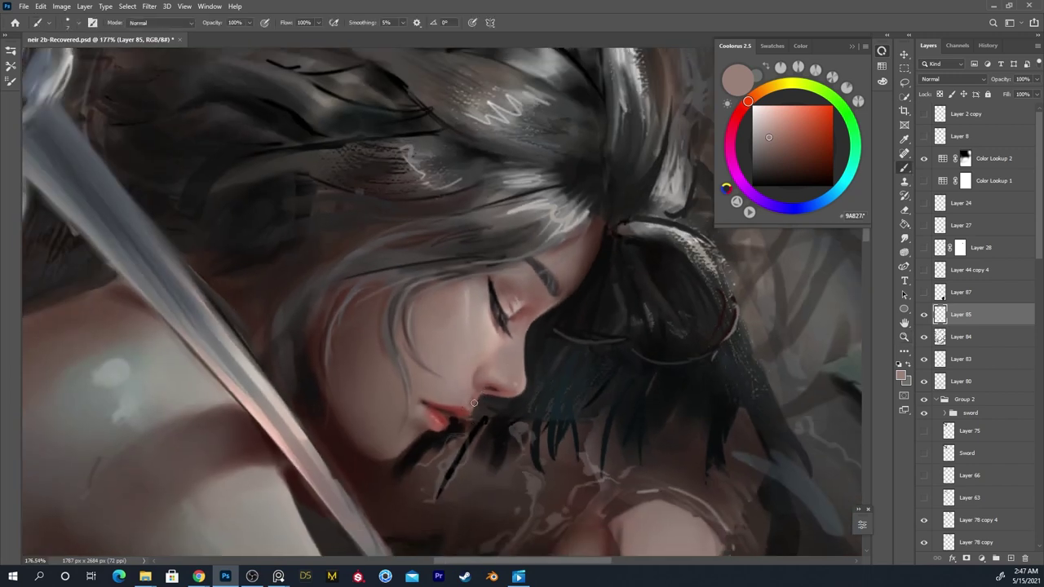
scroll(460, 421, up, 3)
alt+click(455, 425)
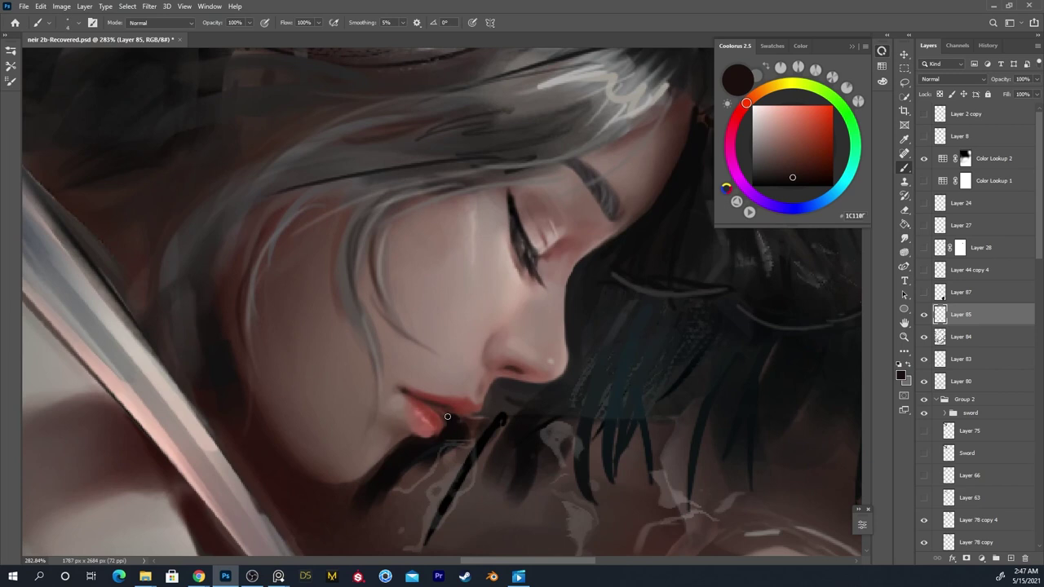
Check the whole painting, flip the canvas back to its original orientation and save the file
key(z)
mouse_move(474, 410)
mouse_down()
mouse_move(432, 421)
mouse_move(432, 448)
mouse_move(517, 345)
mouse_move(539, 345)
mouse_move(550, 409)
mouse_up()
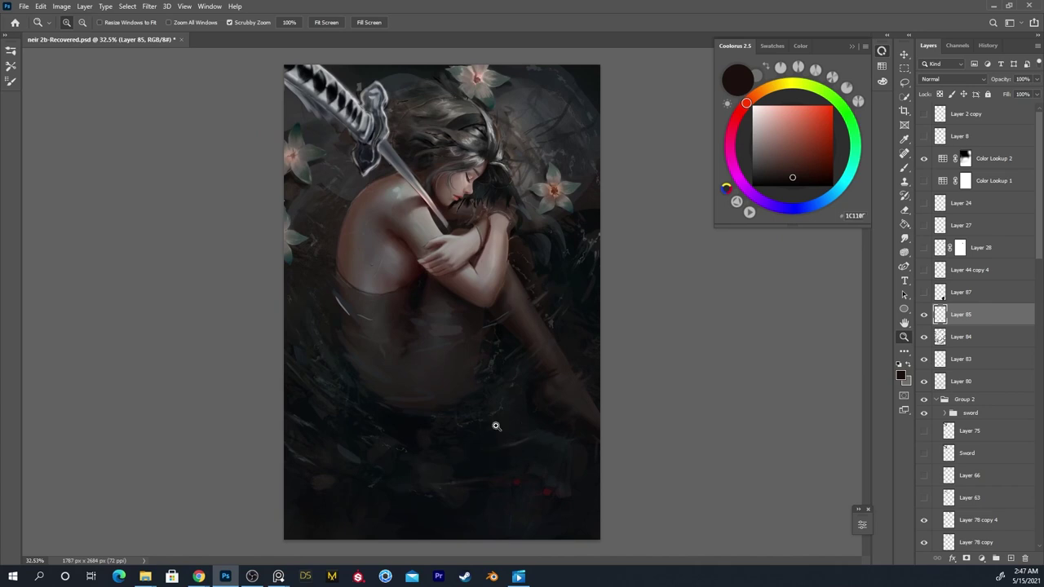
key(ctrl+shift+h)
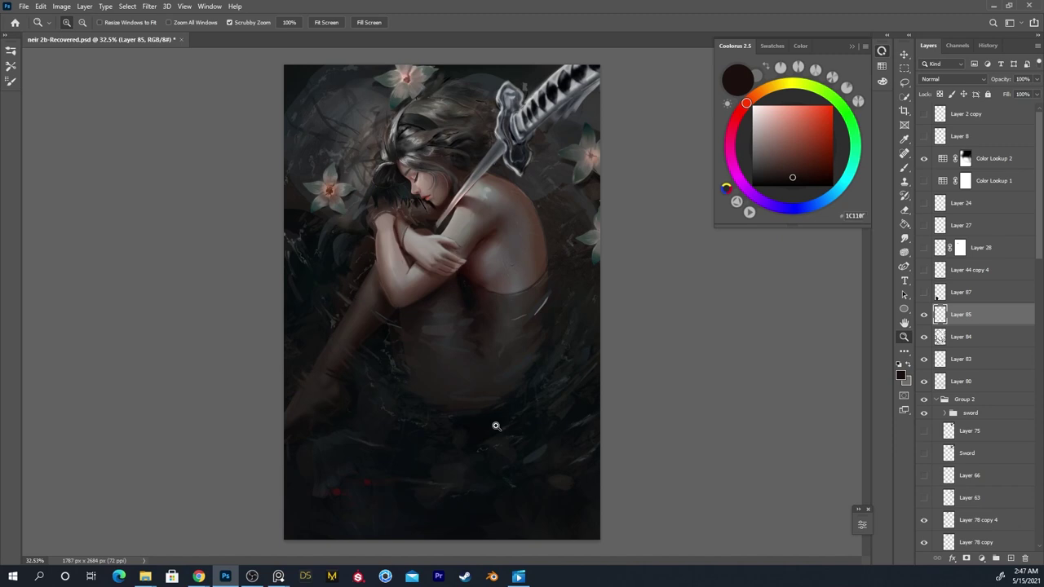
key(ctrl+s)
Switch to the Chrome browser
click(198, 577)
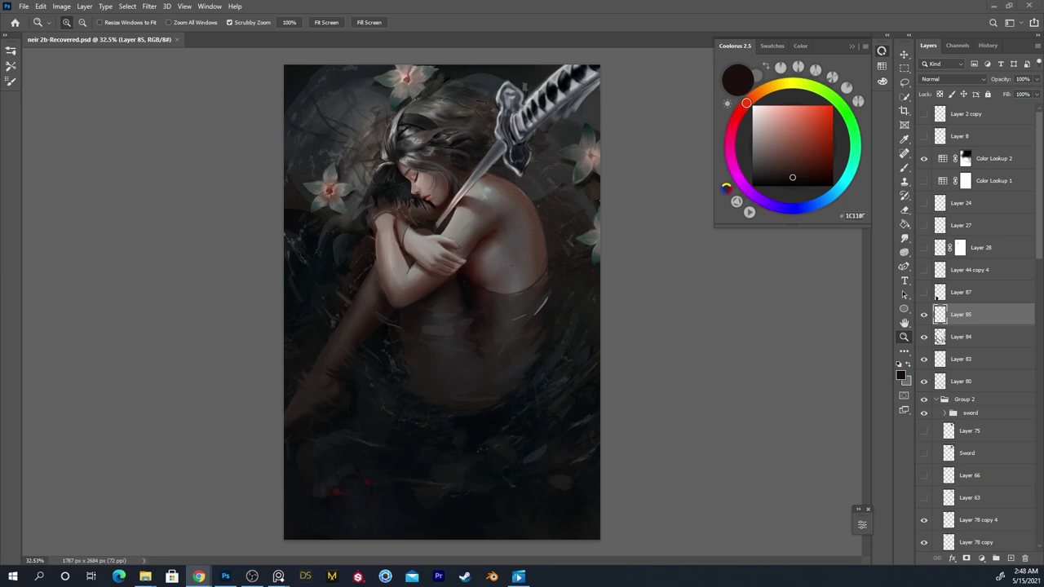
Touch up the tip and lower edge of the elbow on Layer 85 with a 25 px brush, using colours sampled around it
click(105, 151)
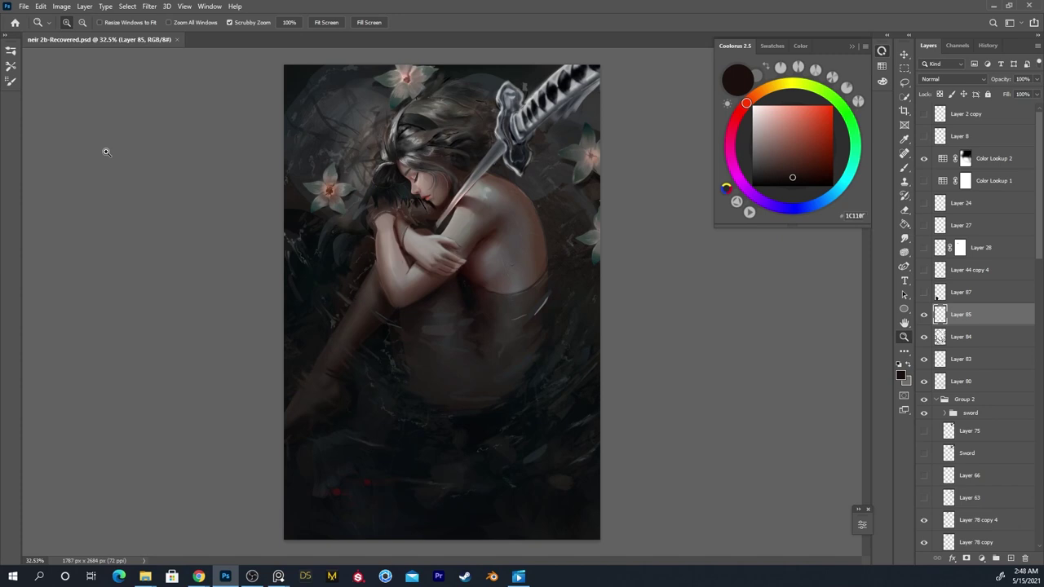
drag(449, 239, 506, 182)
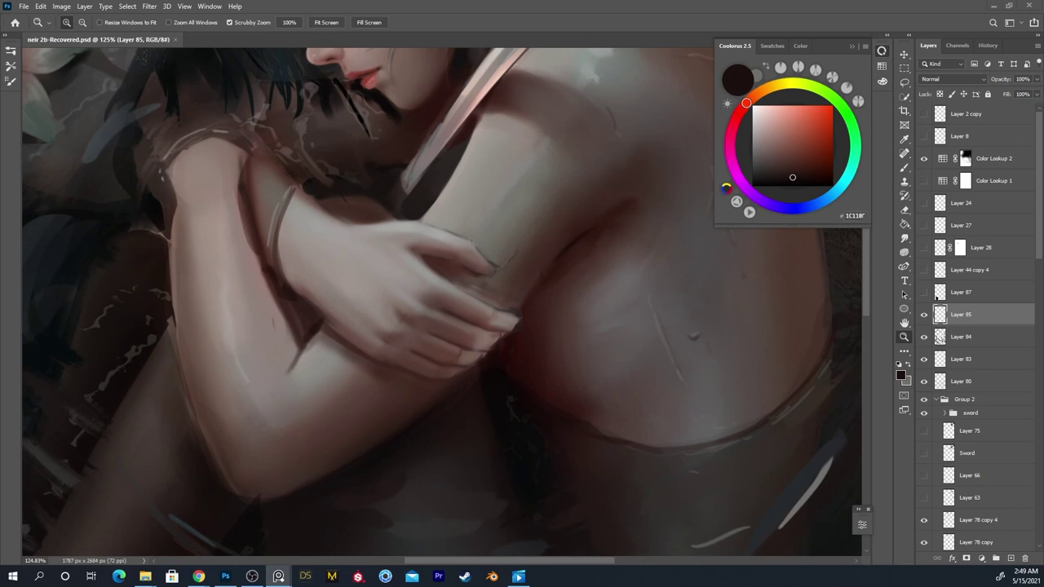
mouse_move(355, 276)
mouse_down()
mouse_move(380, 273)
mouse_move(377, 305)
mouse_up()
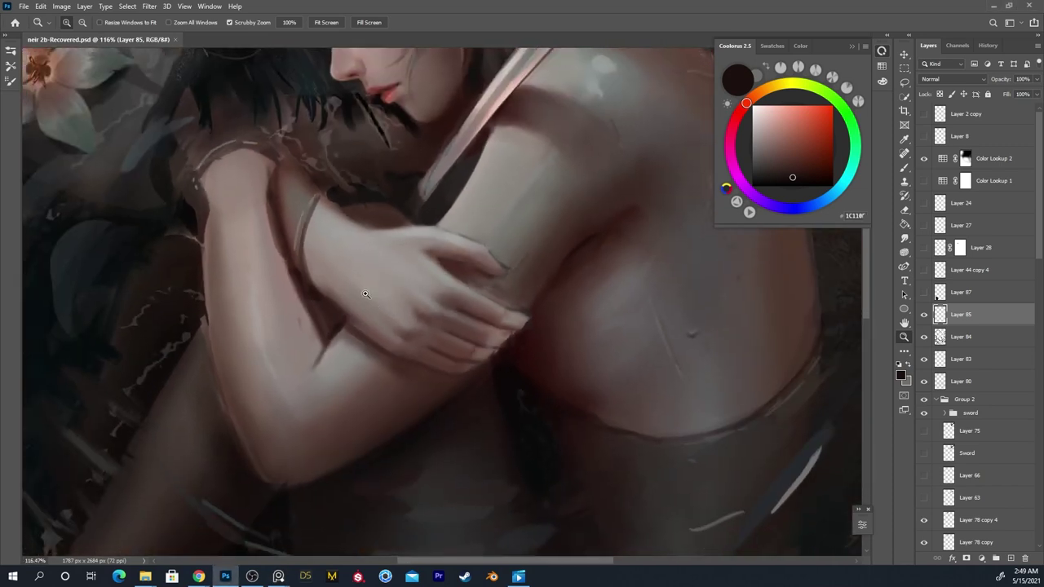
drag(408, 266, 382, 299)
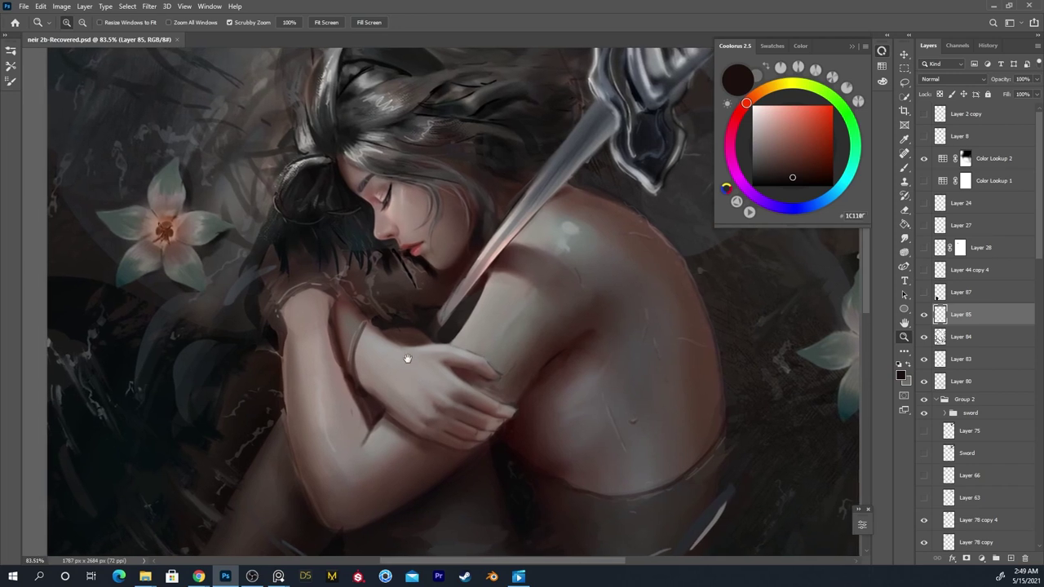
drag(408, 361, 400, 323)
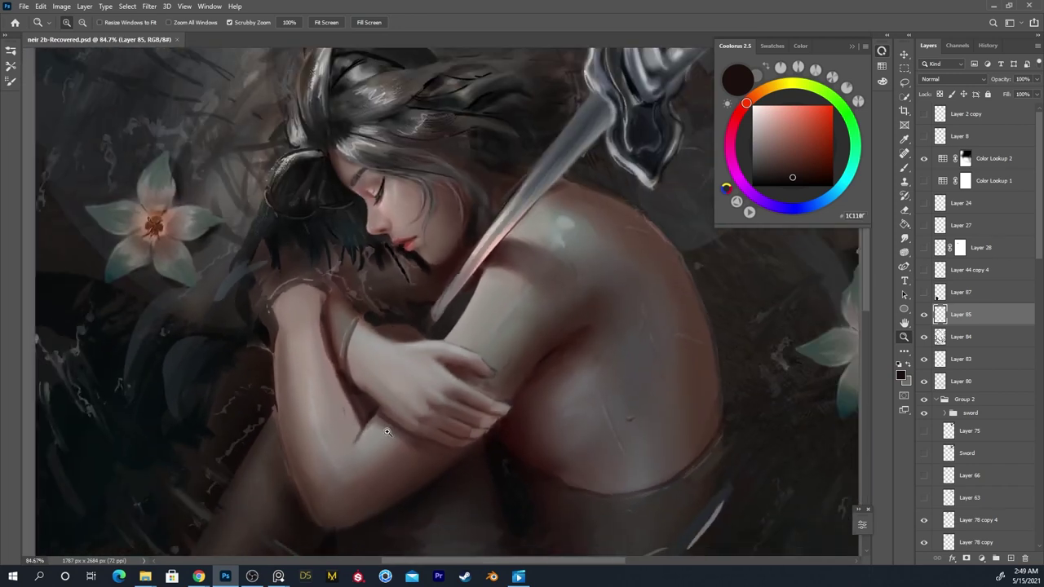
drag(392, 354, 392, 345)
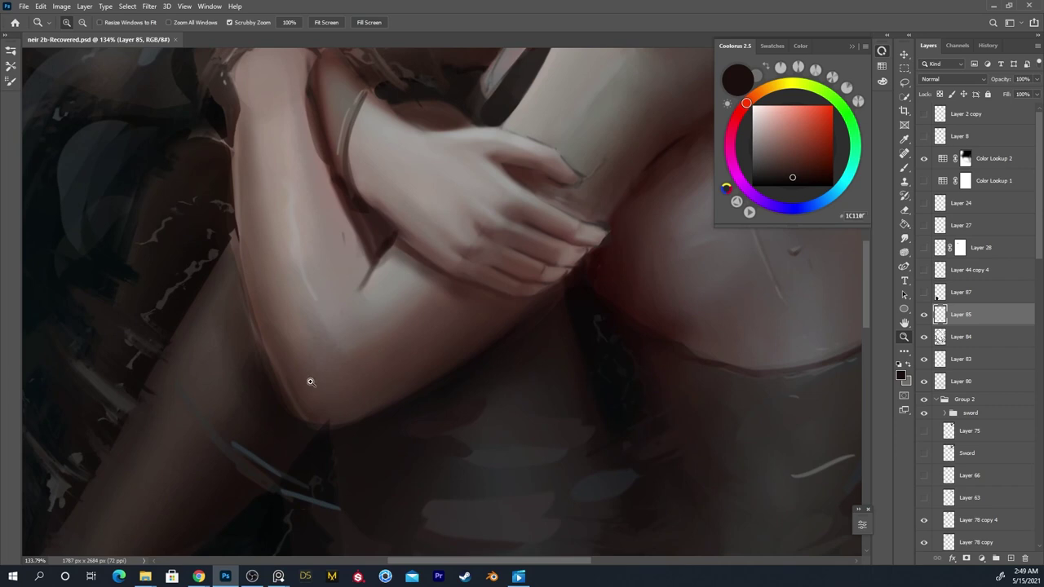
key(b)
alt+click(336, 412)
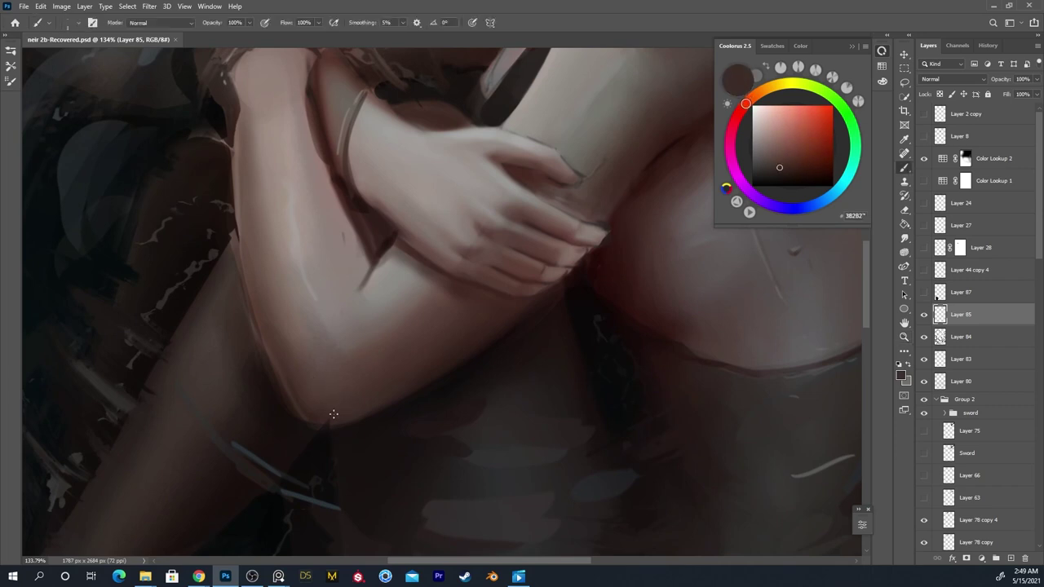
key(bracketright)
key(bracketright)
key(bracketright)
key(bracketright)
key(bracketright)
mouse_move(331, 418)
mouse_down()
mouse_move(352, 395)
mouse_move(338, 409)
mouse_up()
alt+click(340, 424)
alt+click(324, 421)
alt+click(326, 438)
Refine the edge between the wrist and the forearm behind it with sampled skin and shadow colours, undoing an unwanted stroke
alt+click(349, 248)
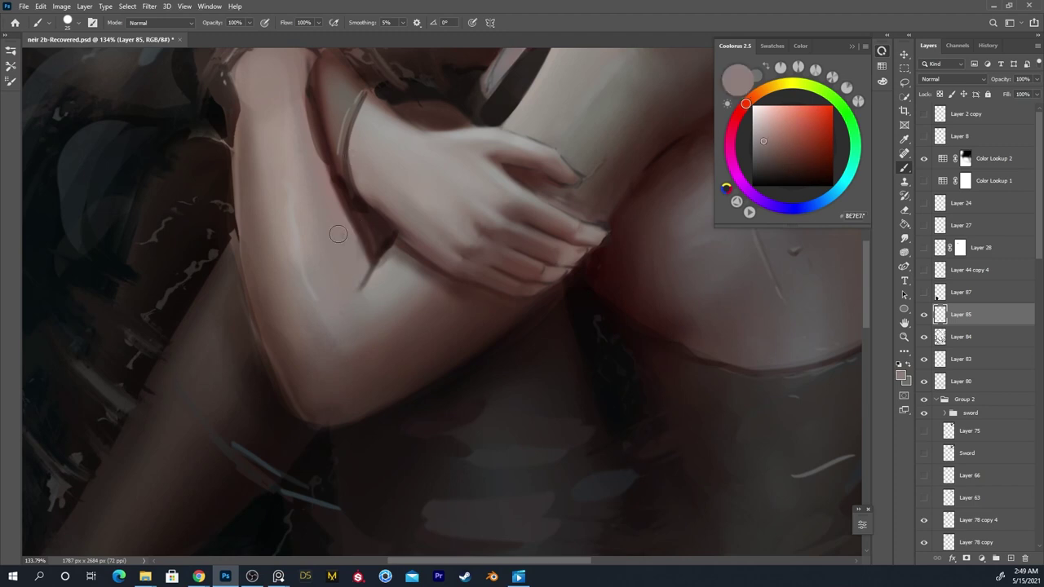
scroll(389, 310, up, 3)
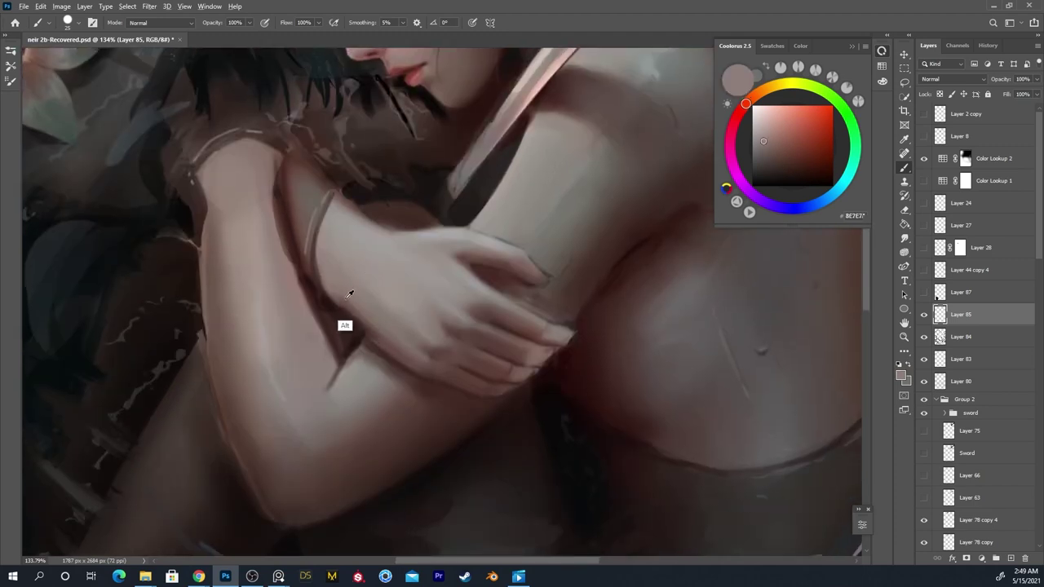
alt+click(363, 368)
key(ctrl+z)
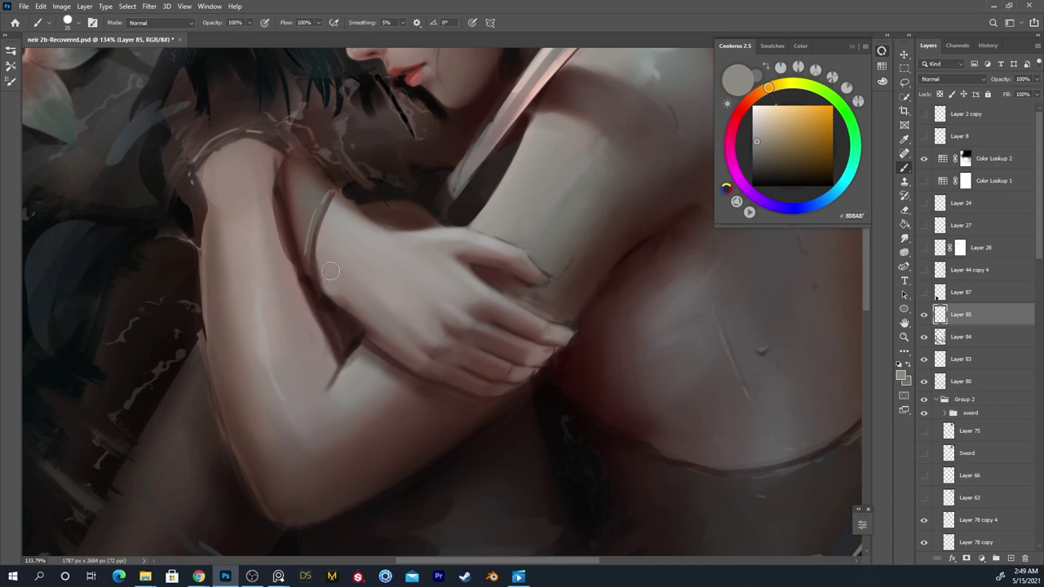
key(alt)
alt+click(340, 307)
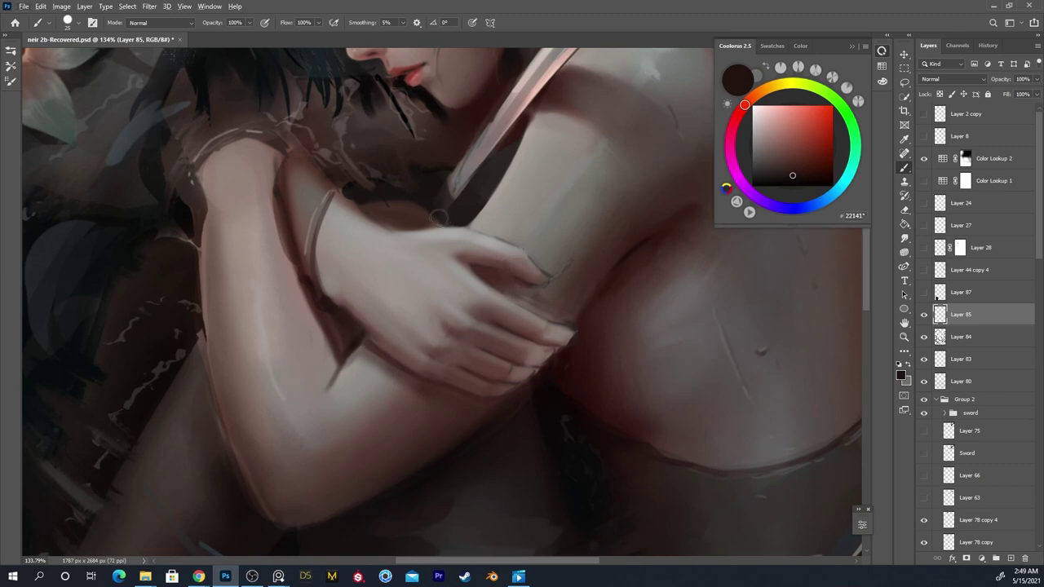
Reduce the brush to 10 px and flip the canvas horizontally to work on the mirrored hand and wrist
key(bracketleft)
key(ctrl+shift+h)
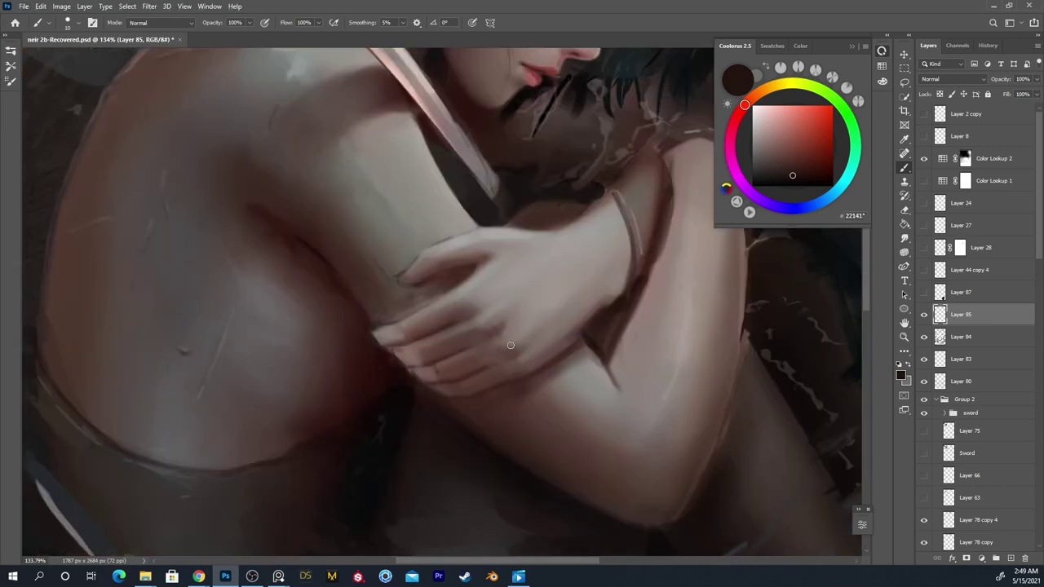
drag(647, 236, 550, 315)
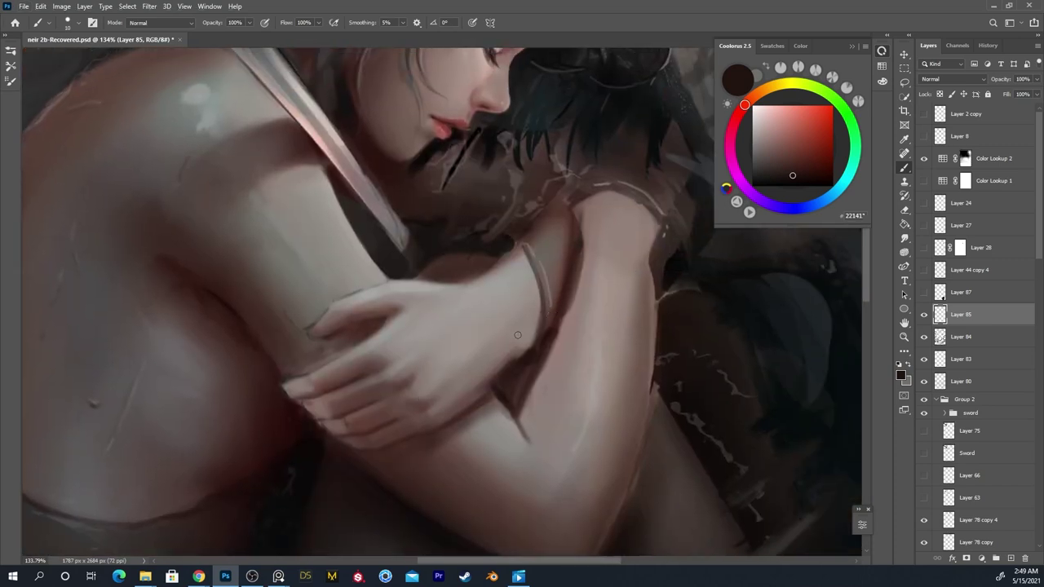
Blend the lower contour of the hand and wrist into the shadow below with a 20 px brush and sampled tones
alt+click(517, 366)
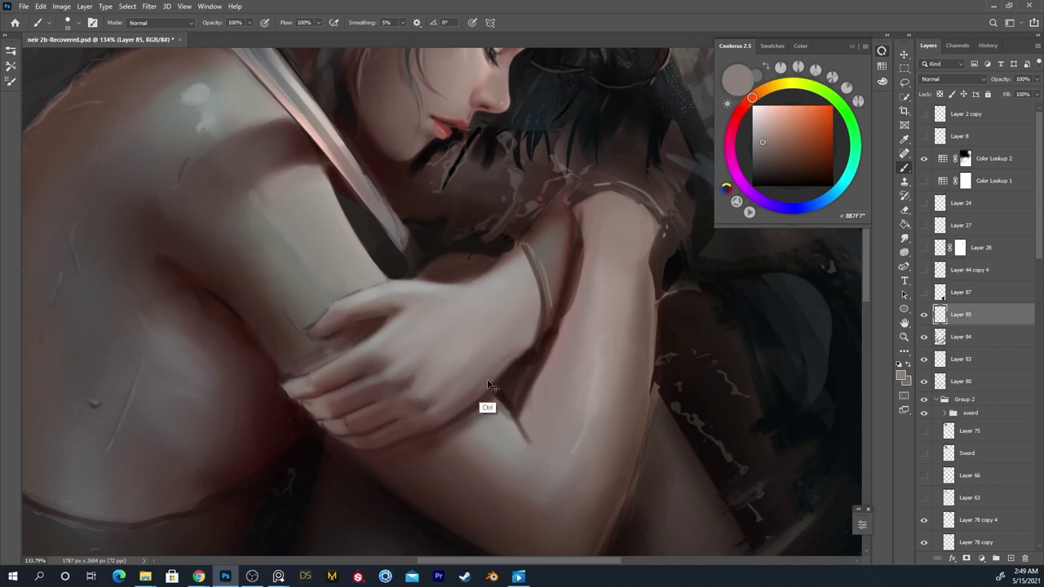
key(bracketright)
alt+click(466, 397)
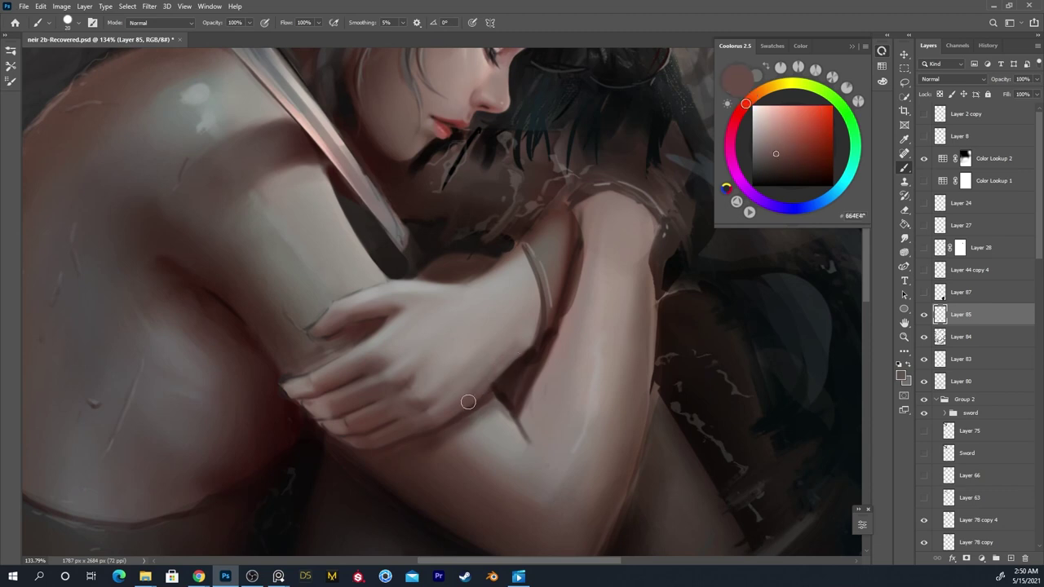
alt+click(502, 358)
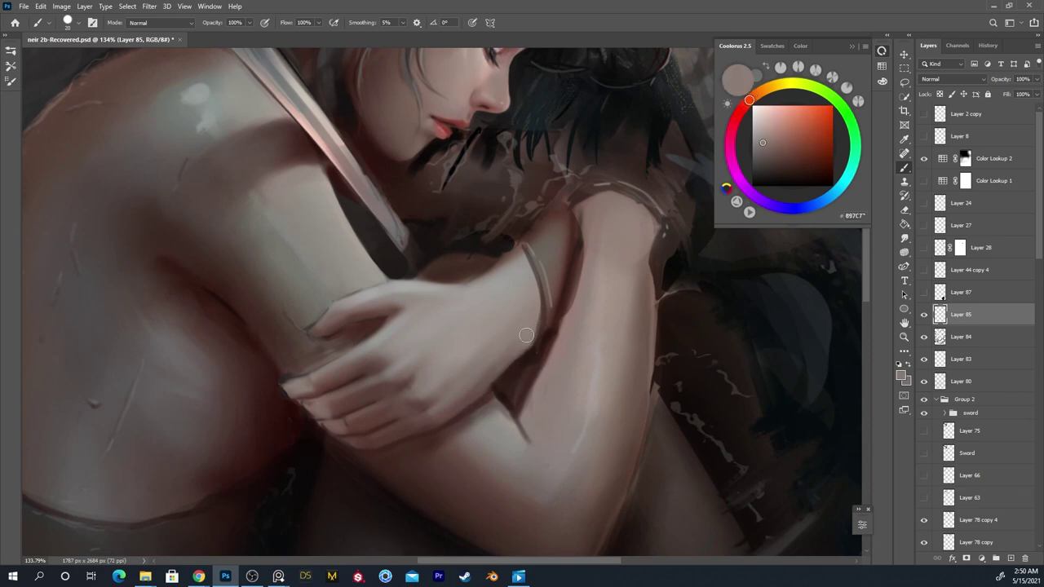
alt+click(556, 303)
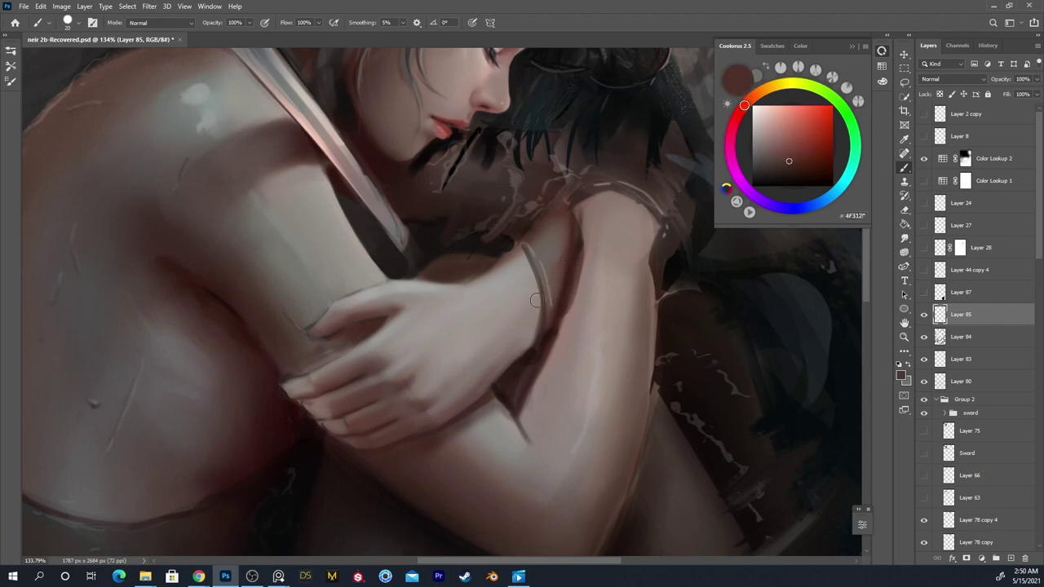
alt+click(534, 326)
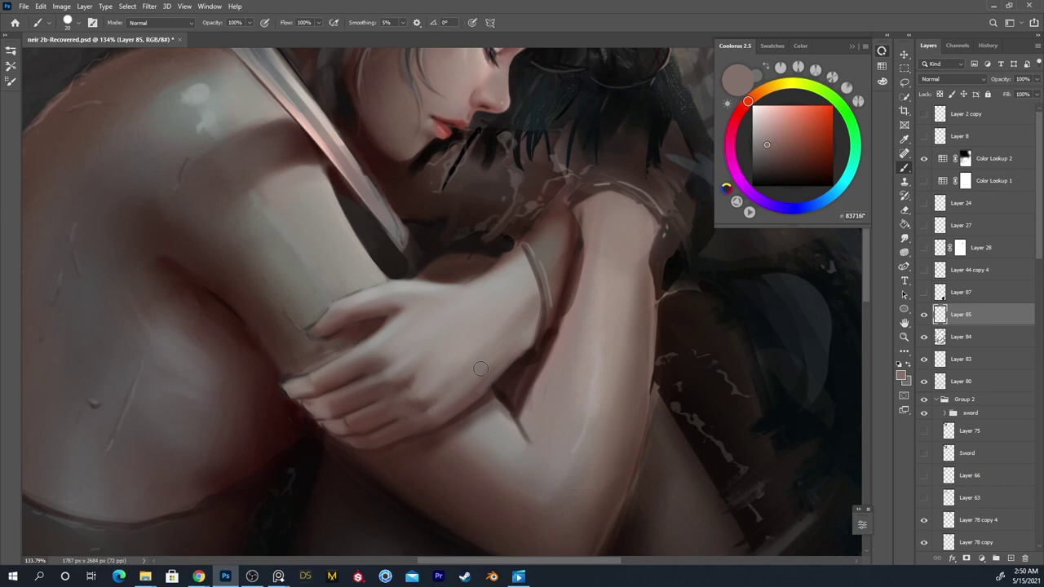
Smooth the skin shading of the wrist beside the bracelet and along the heel of the hand with repeatedly sampled skin tones
alt+click(527, 292)
alt+click(530, 305)
alt+click(515, 329)
alt+click(500, 368)
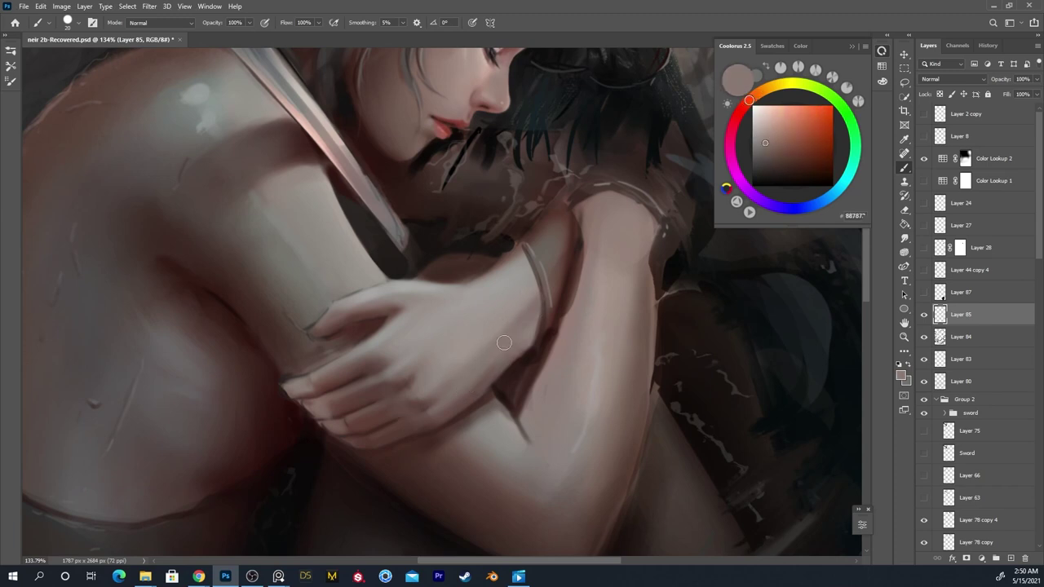
alt+click(488, 384)
alt+click(528, 331)
alt+click(524, 298)
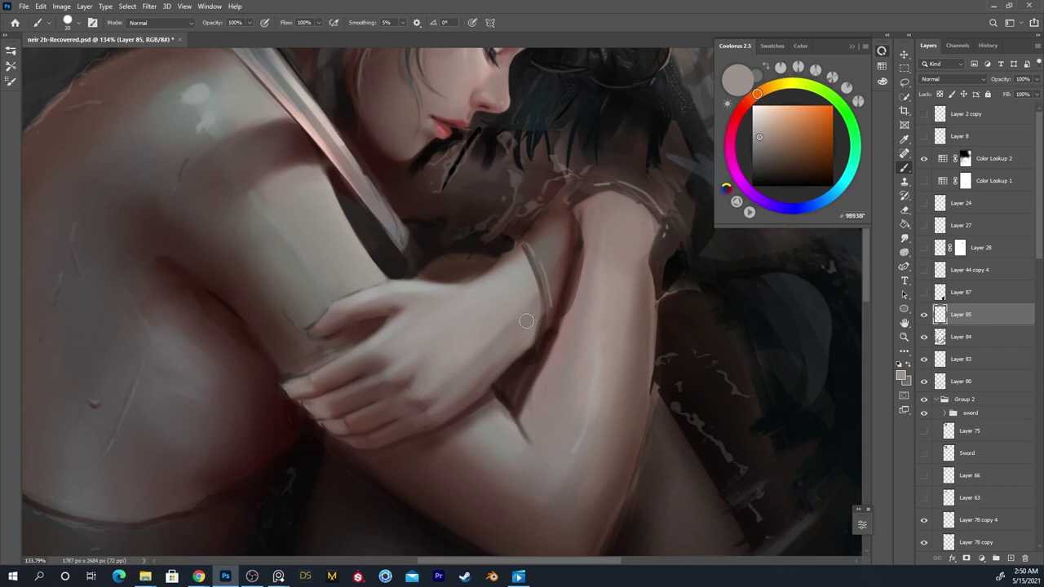
alt+click(518, 324)
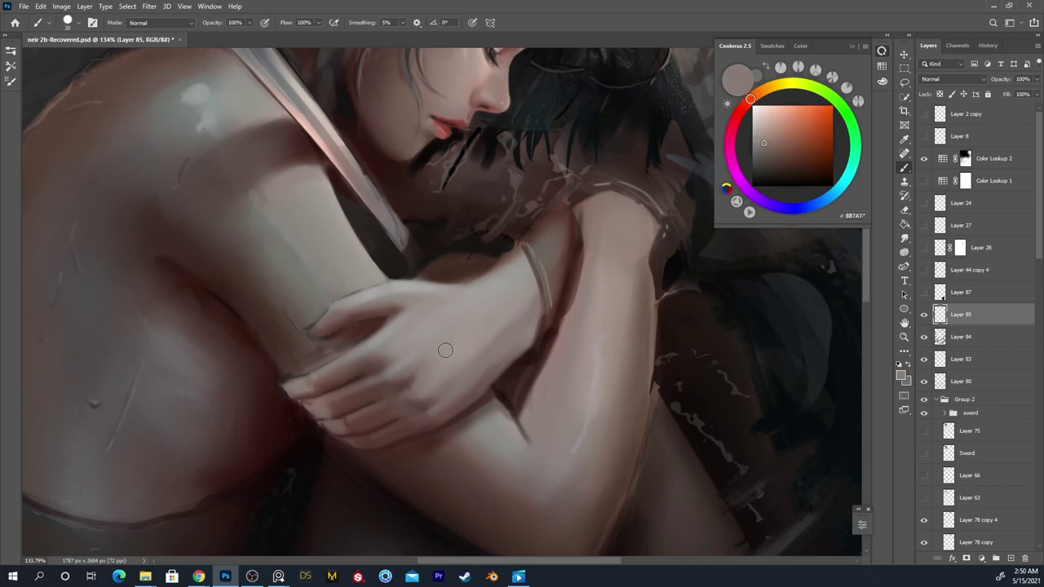
Soften the light transitions across the back of the hand with skin colours sampled from the hand and the shoulder
alt+click(495, 308)
alt+click(463, 349)
alt+click(415, 359)
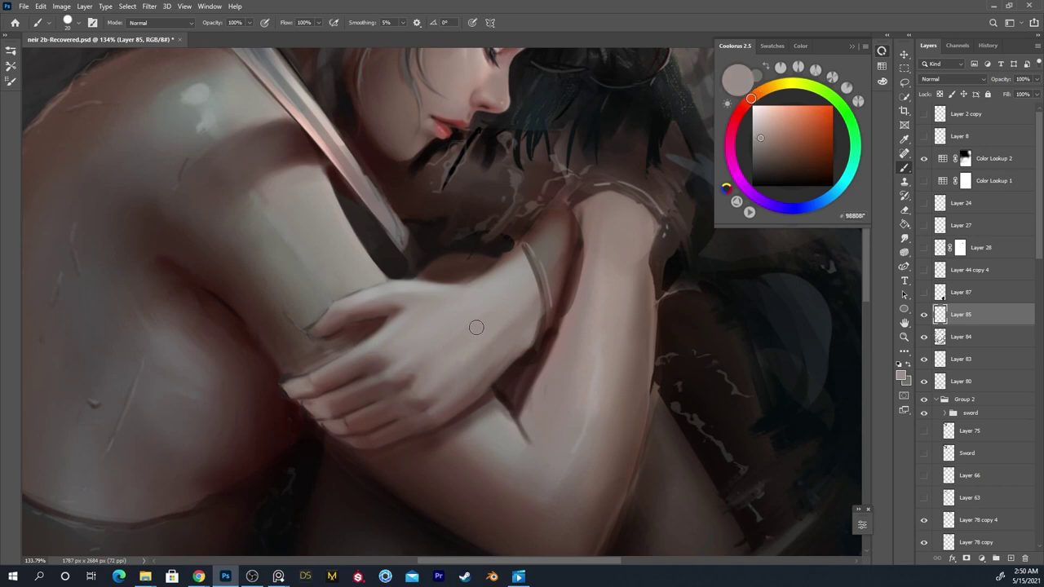
alt+click(514, 336)
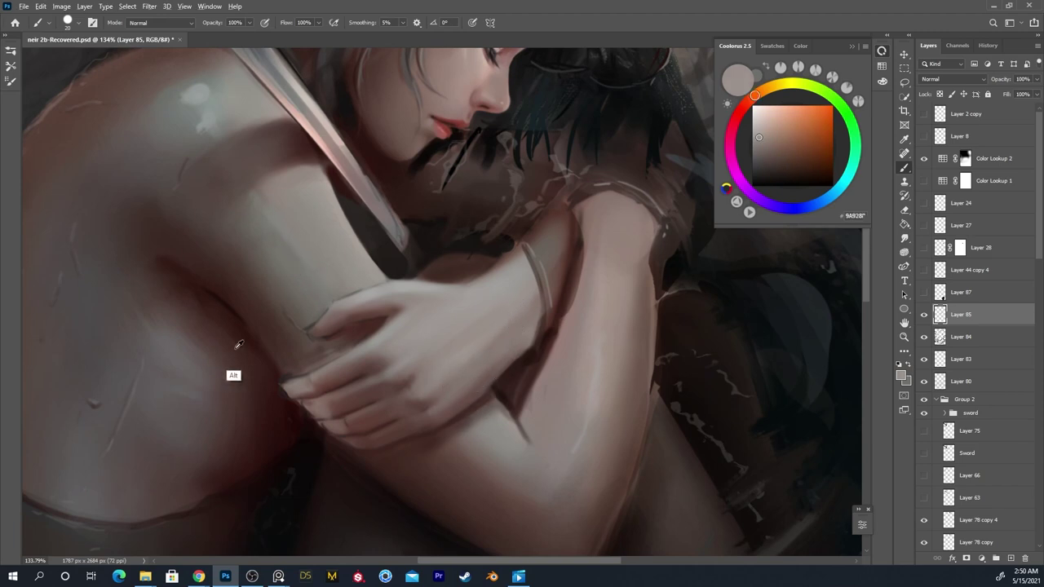
alt+click(261, 107)
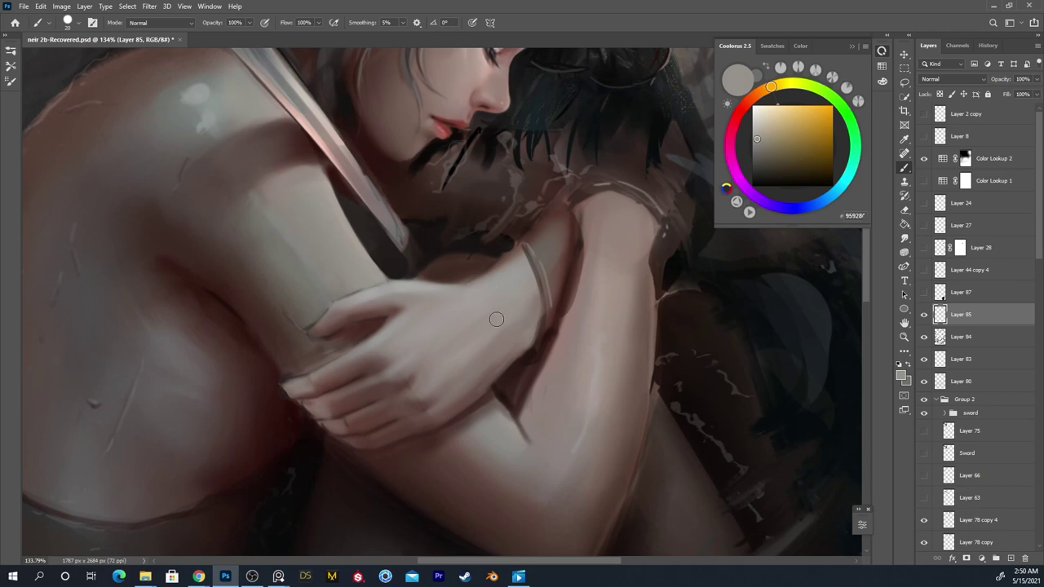
Refine the upper contour of the hand and the index finger with a 10 px brush, using sampled shadow and skin colours
alt+click(461, 281)
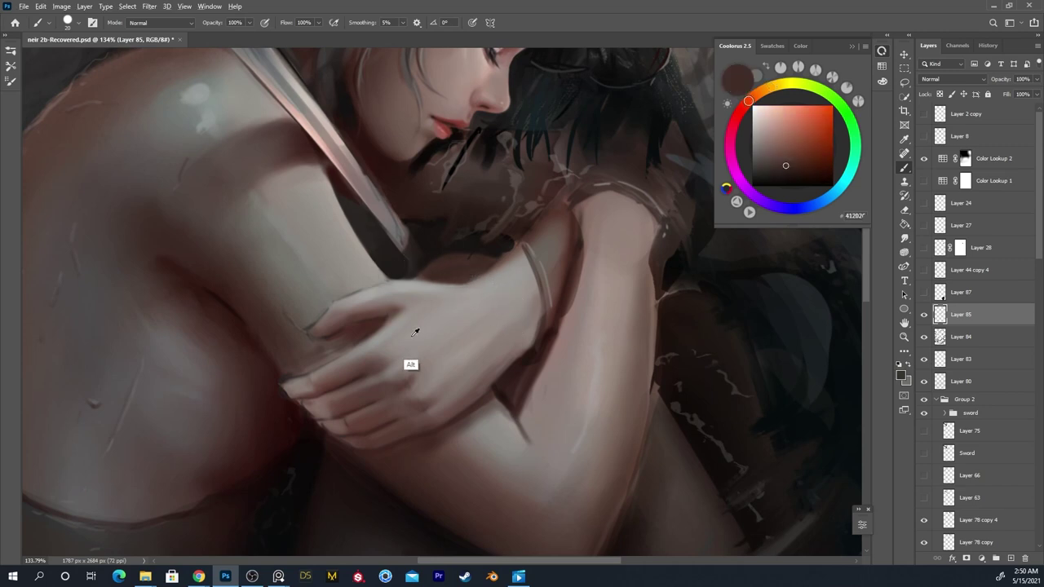
alt+click(395, 310)
key(bracketleft)
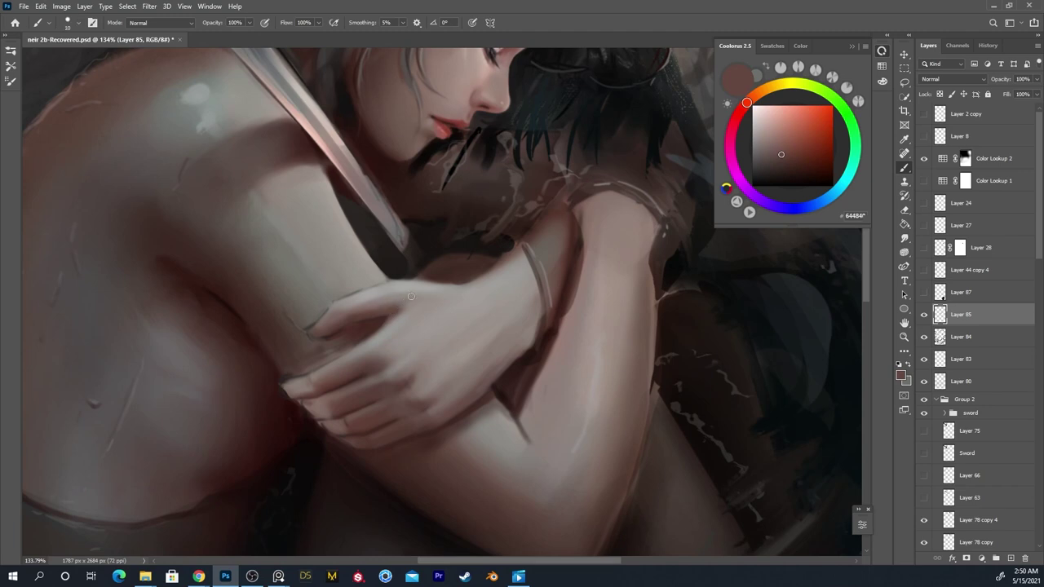
alt+click(346, 301)
alt+click(334, 310)
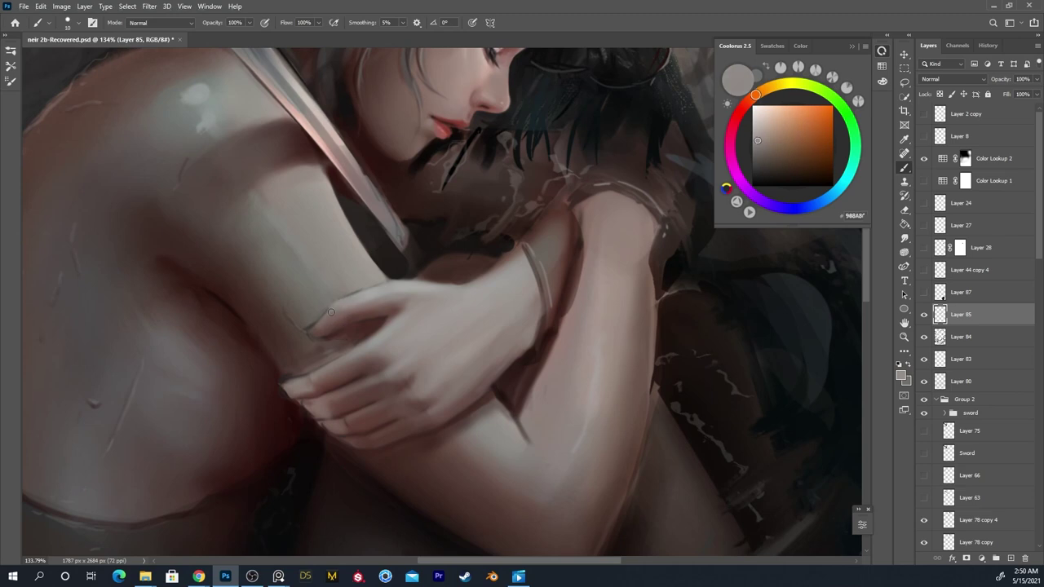
alt+click(346, 330)
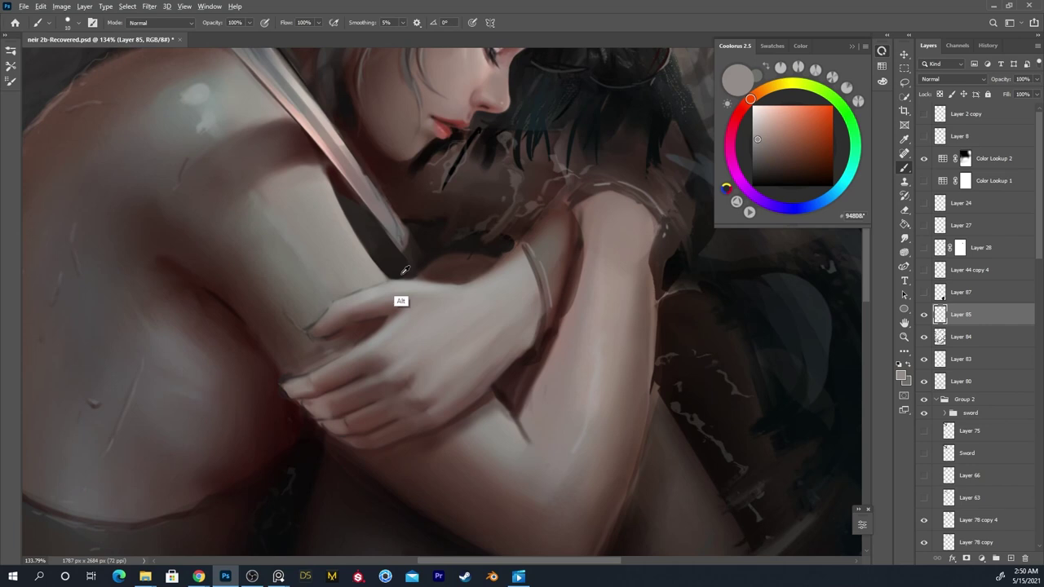
alt+click(389, 284)
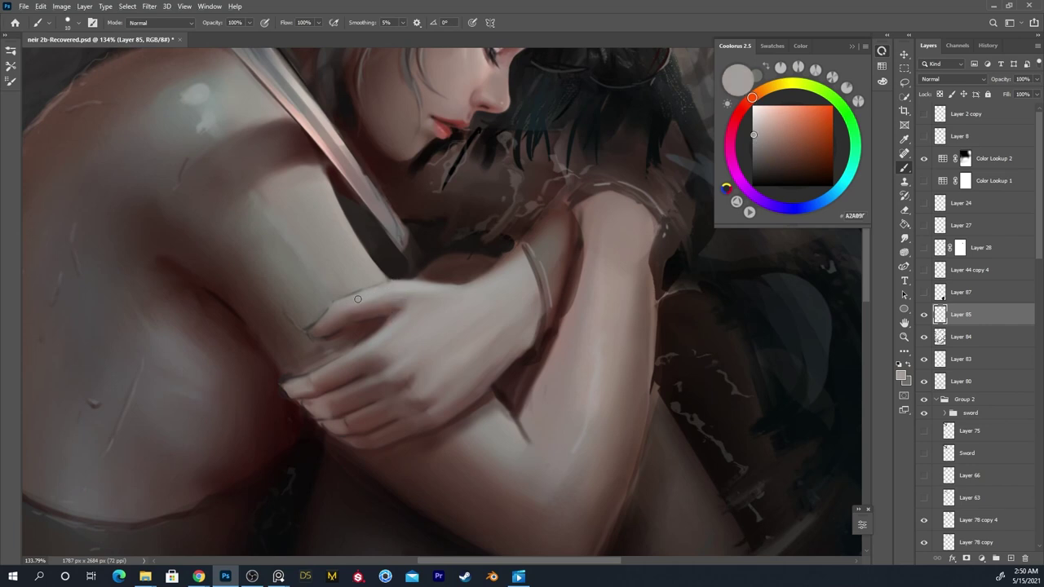
Sharpen the knuckle edge against the dark gap beside the upper arm and repaint the index finger's outer edge with sampled tones
alt+click(400, 275)
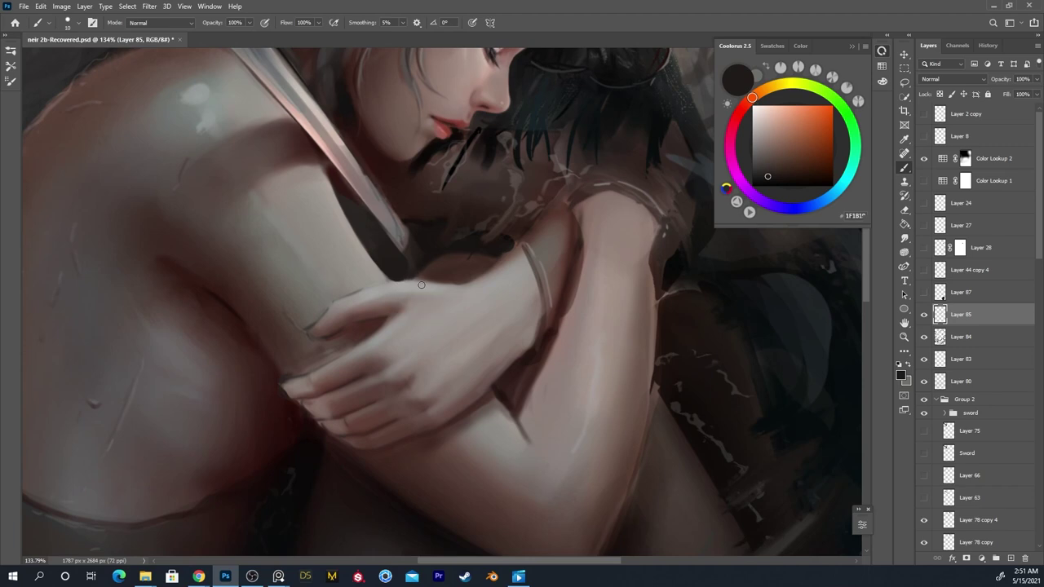
alt+click(396, 287)
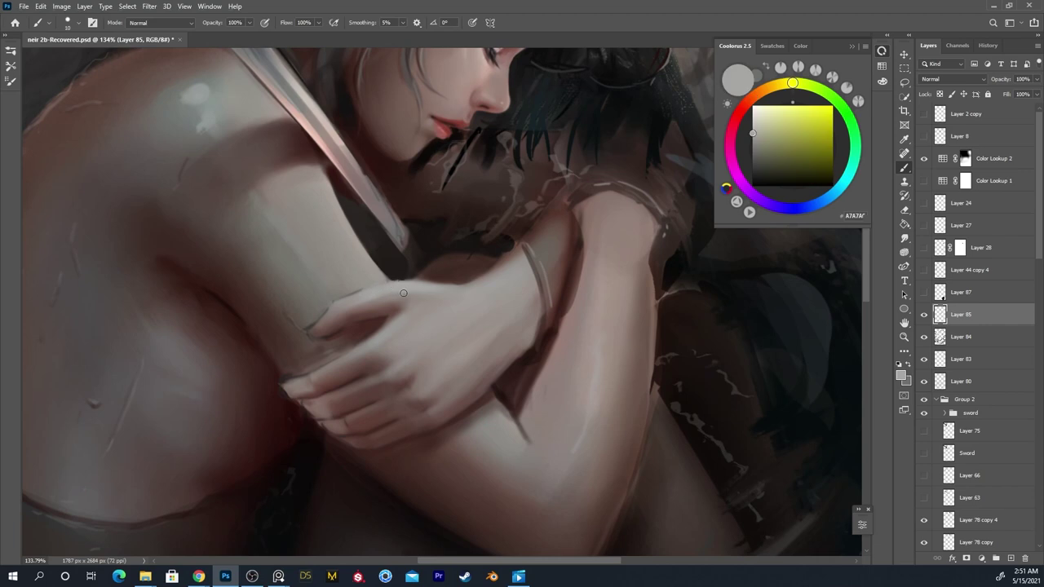
alt+click(347, 304)
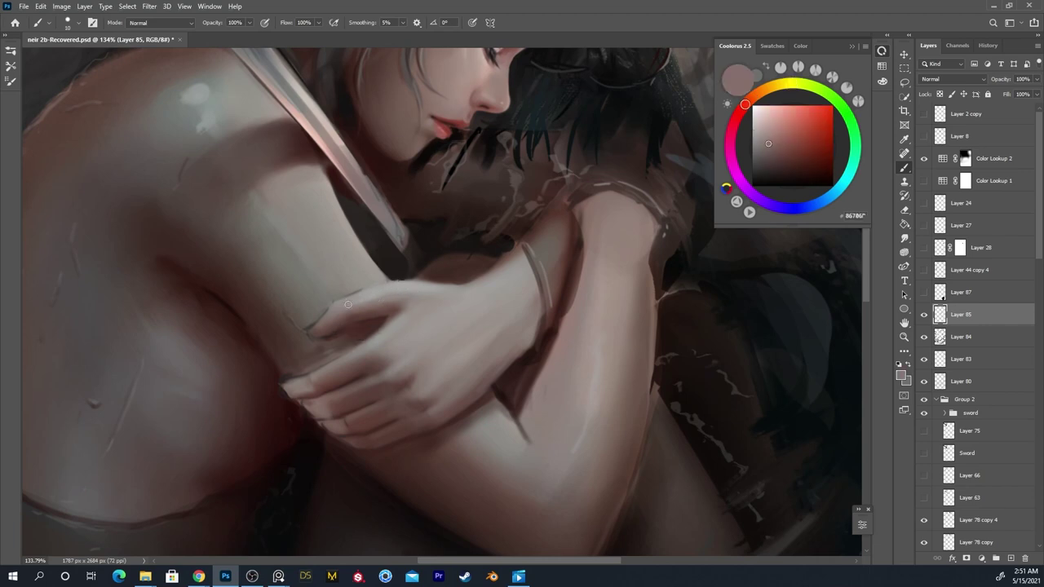
alt+click(356, 299)
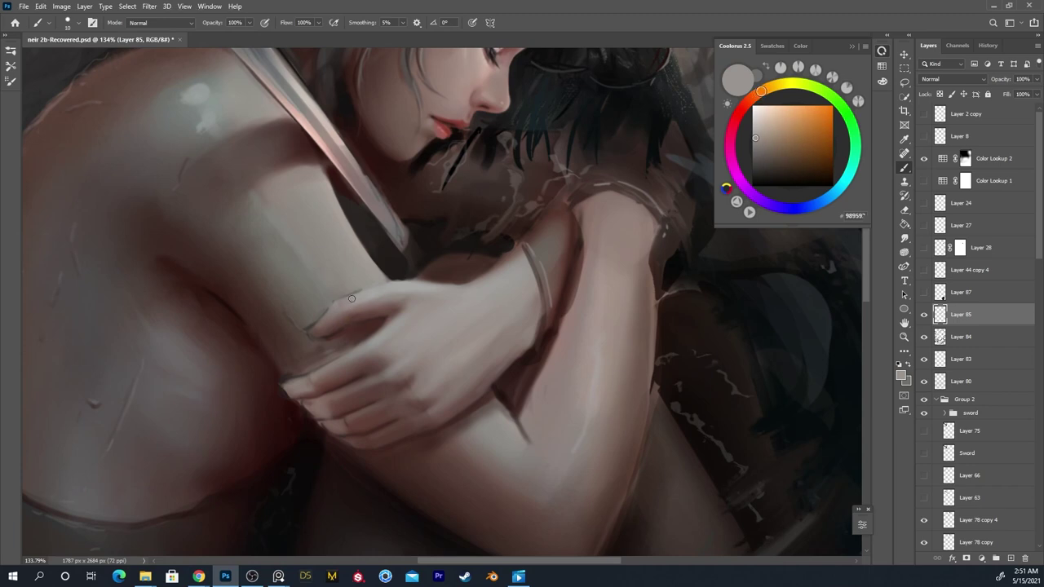
alt+click(330, 318)
alt+click(334, 309)
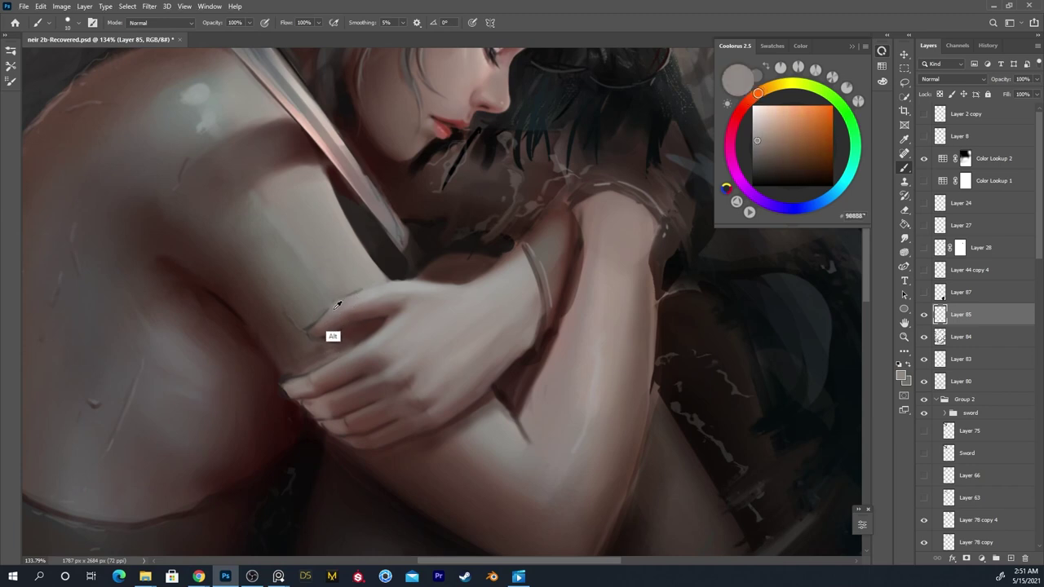
Repaint the index fingertip's dark outline against the upper arm with a 5 px brush and sampled shadow and skin tones
alt+click(318, 331)
key(bracketright)
key(bracketright)
key(bracketright)
key(bracketright)
key(bracketright)
key(bracketleft)
key(bracketleft)
key(bracketleft)
key(bracketleft)
key(bracketleft)
key(bracketleft)
key(bracketleft)
key(bracketleft)
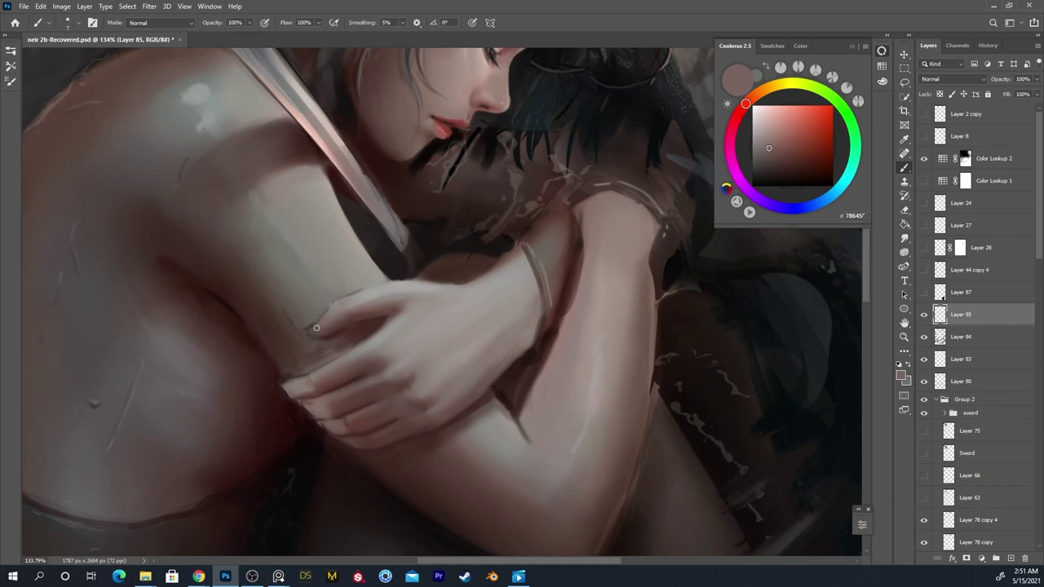
alt+click(314, 331)
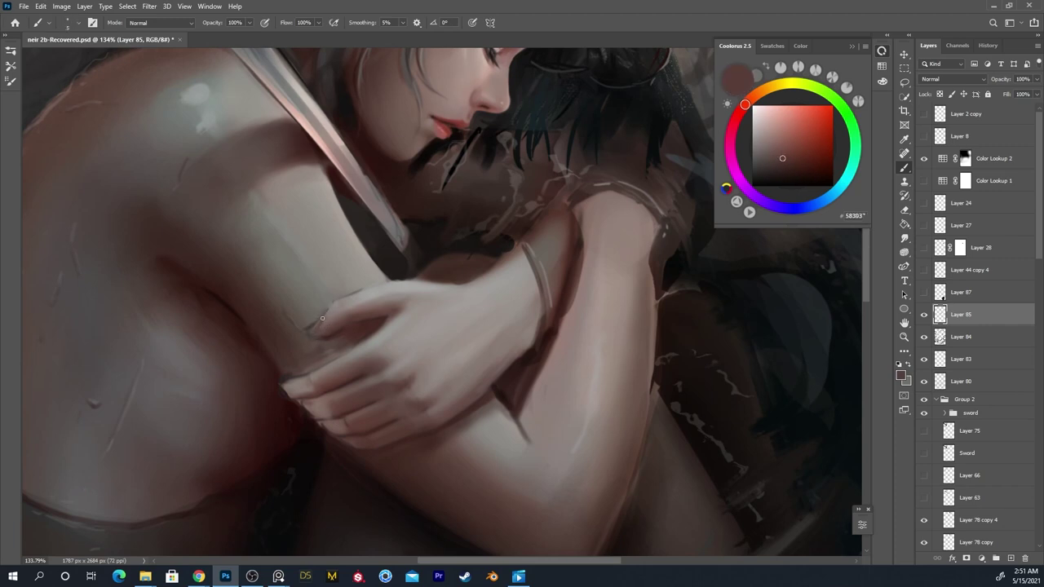
alt+click(316, 329)
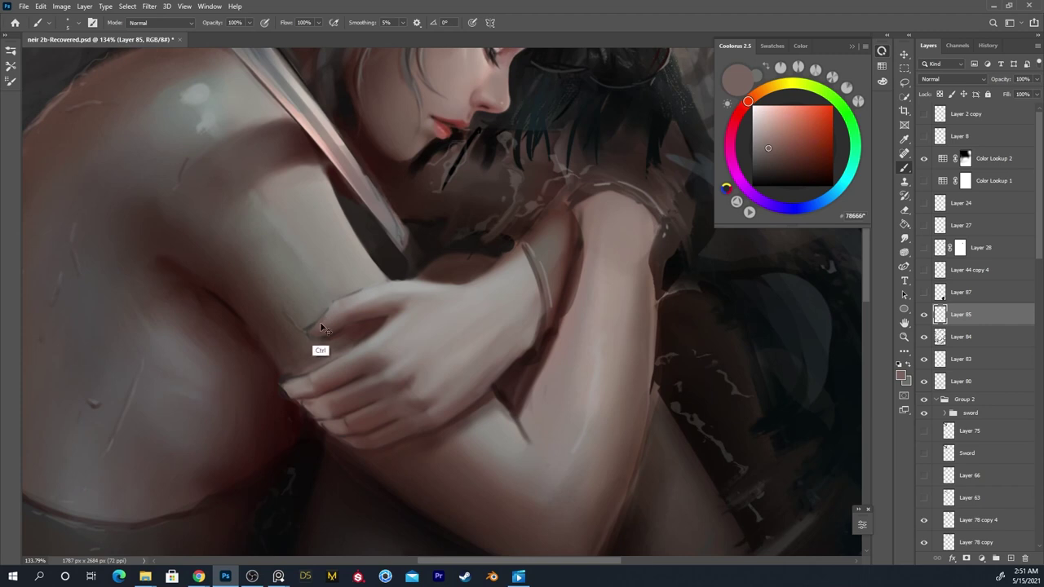
Blend the index finger's tip and underside with skin and shadow colours sampled along the finger
alt+click(330, 316)
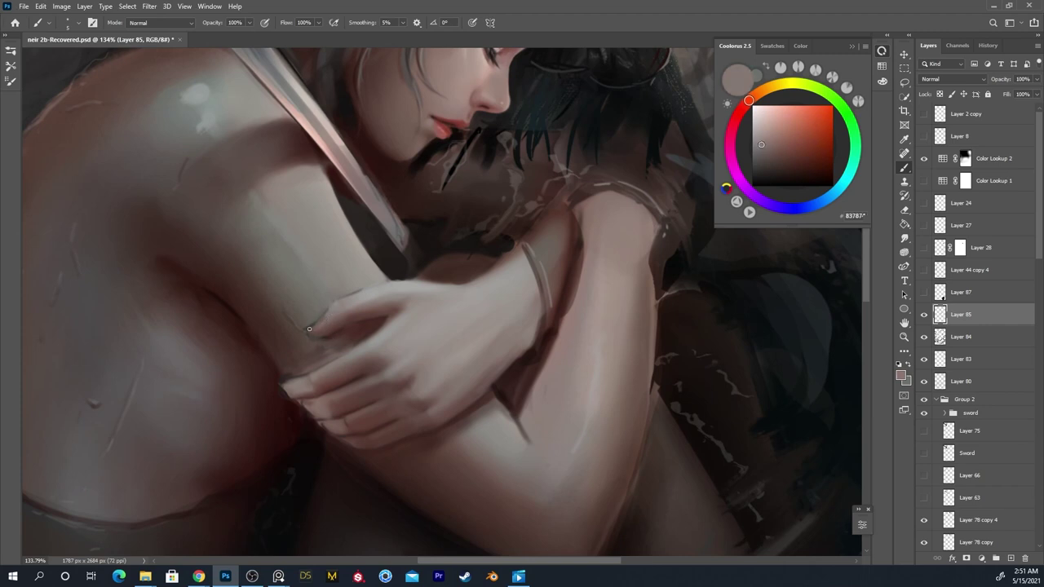
alt+click(333, 316)
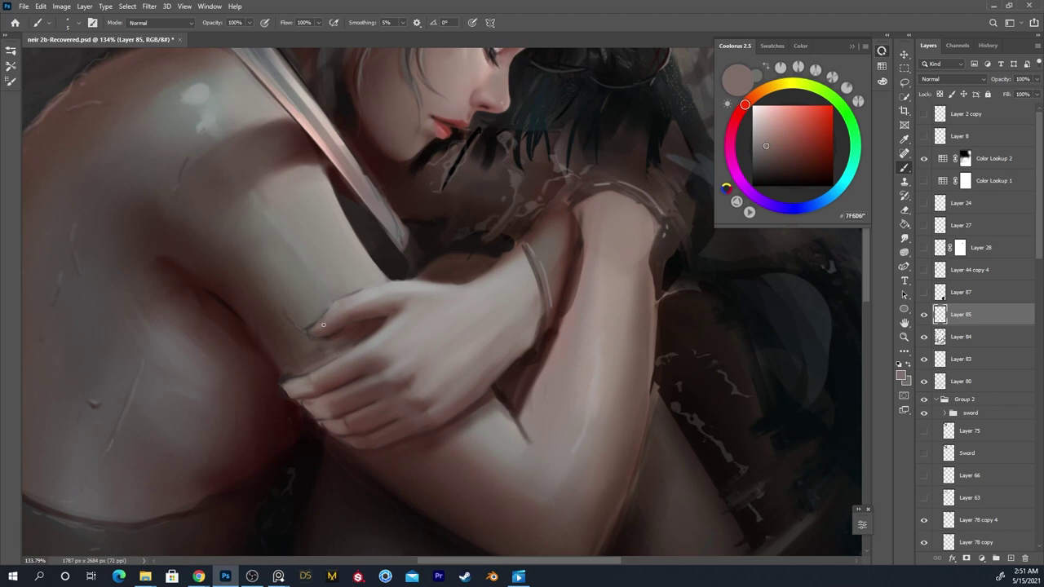
alt+click(318, 330)
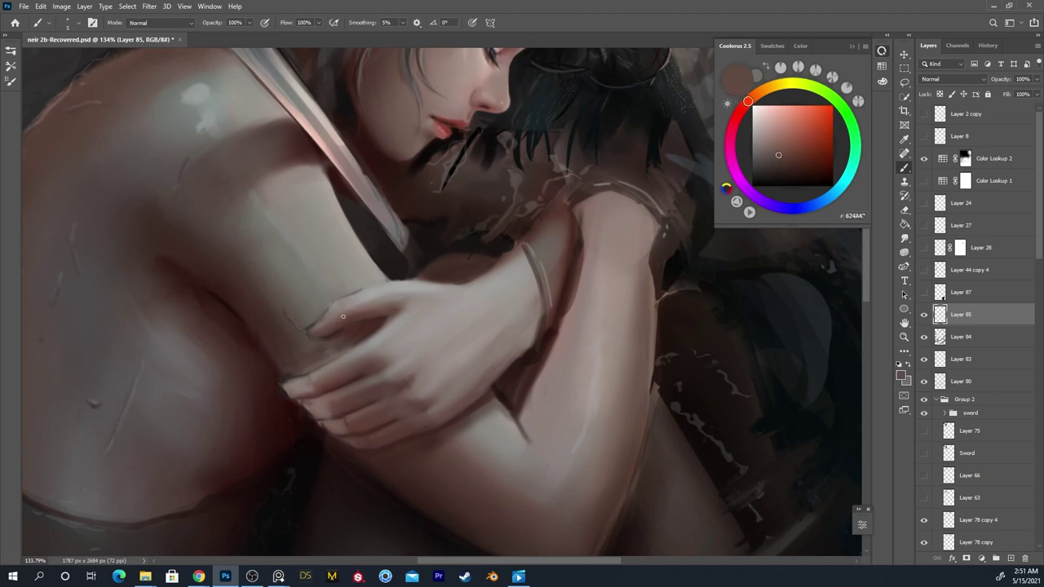
Refine the creases between the lower fingers with dark reddish-brown tones sampled from the hand
scroll(343, 313, down, 3)
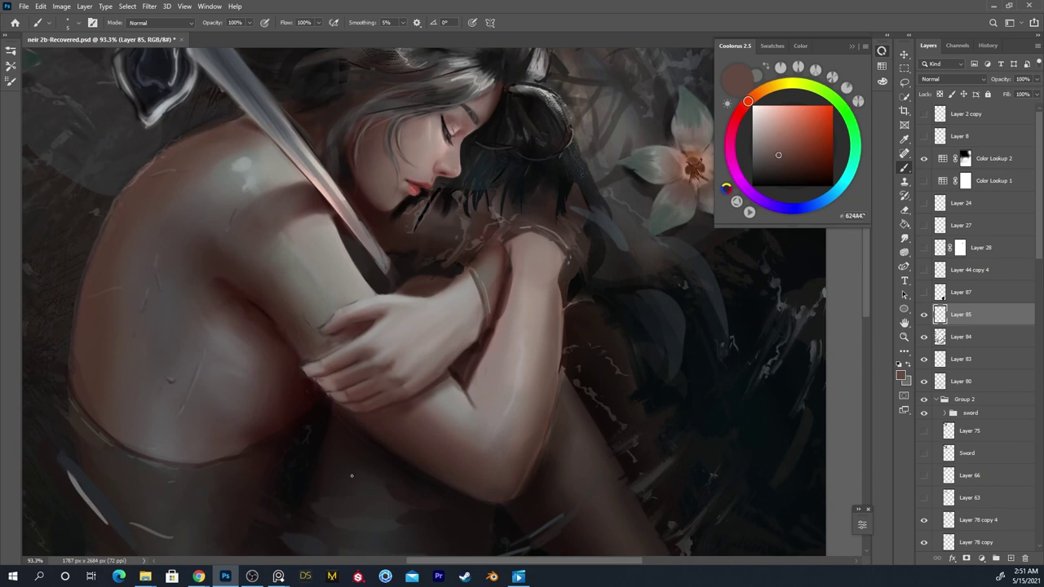
scroll(336, 371, up, 3)
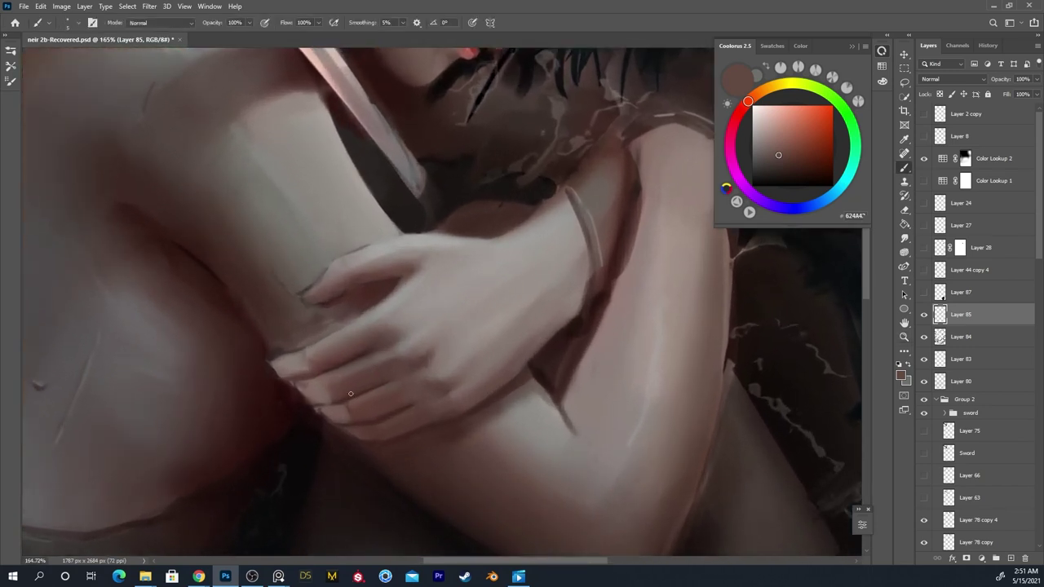
alt+click(343, 374)
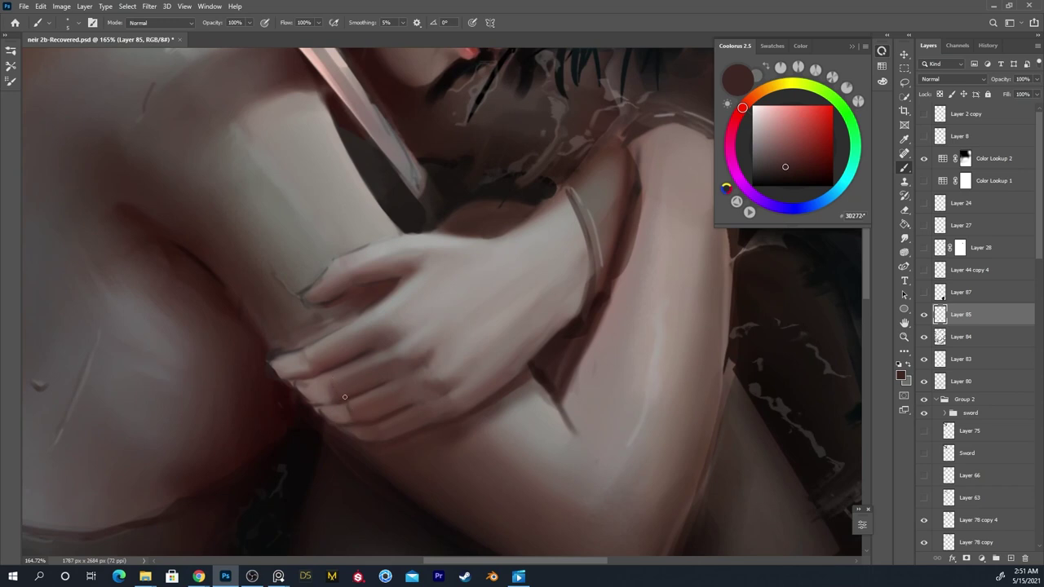
alt+click(356, 404)
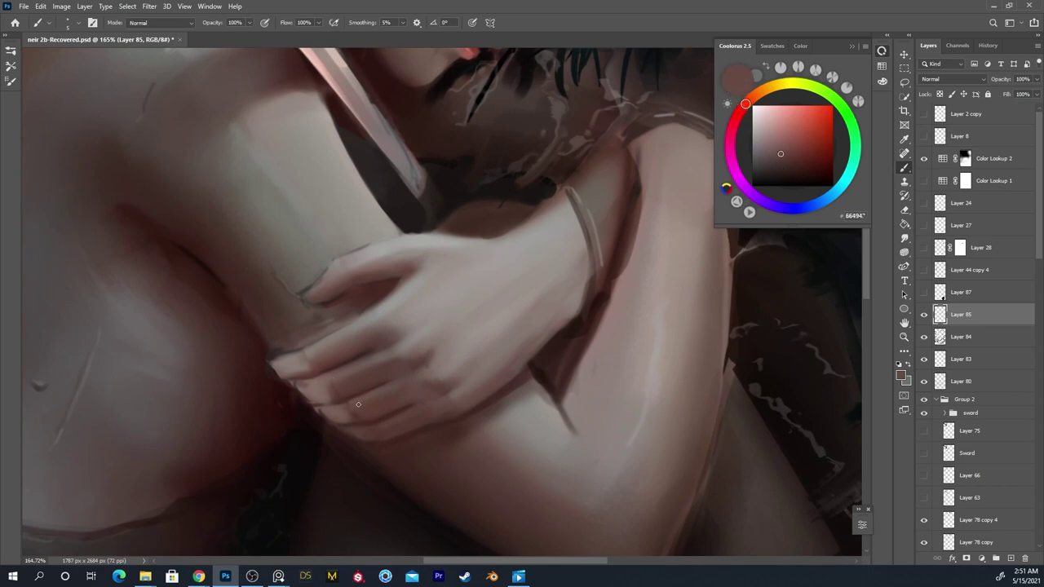
alt+click(357, 416)
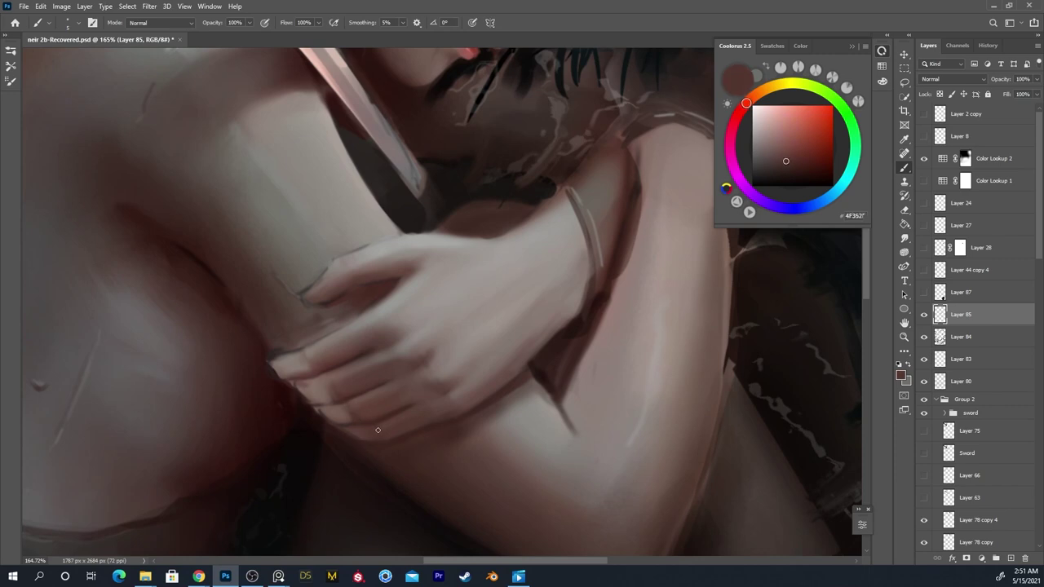
Touch up the middle finger's upper edge and tip with sampled skin and shadow colours
alt+click(326, 365)
alt+click(311, 351)
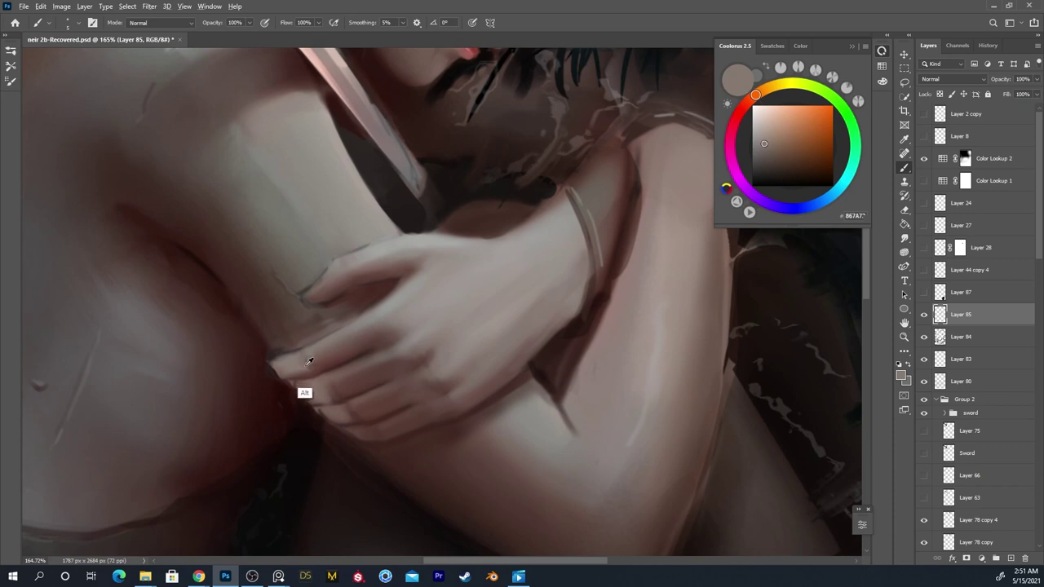
alt+click(319, 361)
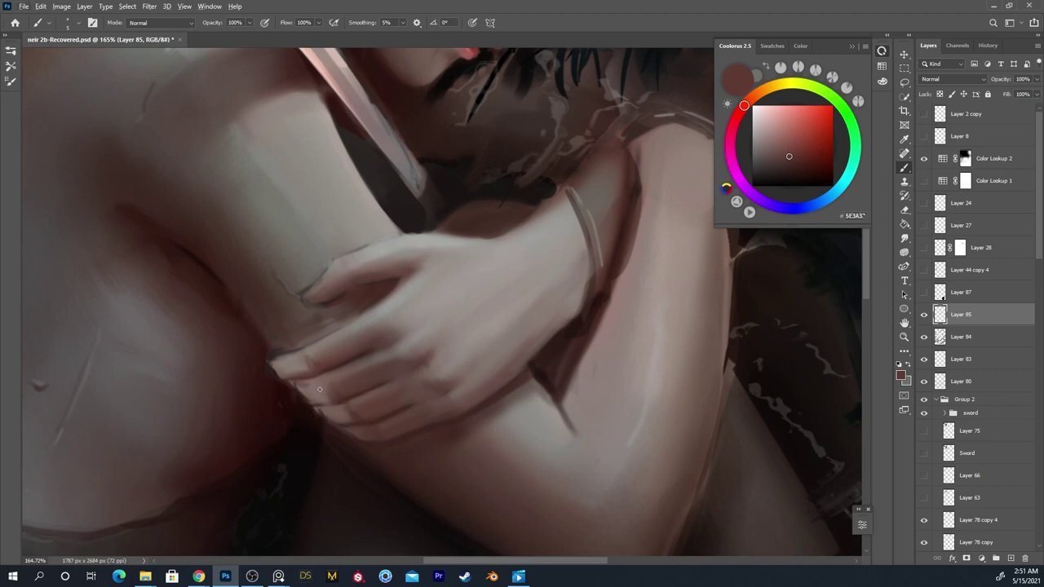
Darken the lower fingertips with a 25 px brush and sampled reddish-brown shadow tones
key(bracketright)
key(bracketright)
key(bracketright)
key(bracketright)
drag(310, 394, 317, 384)
key(alt)
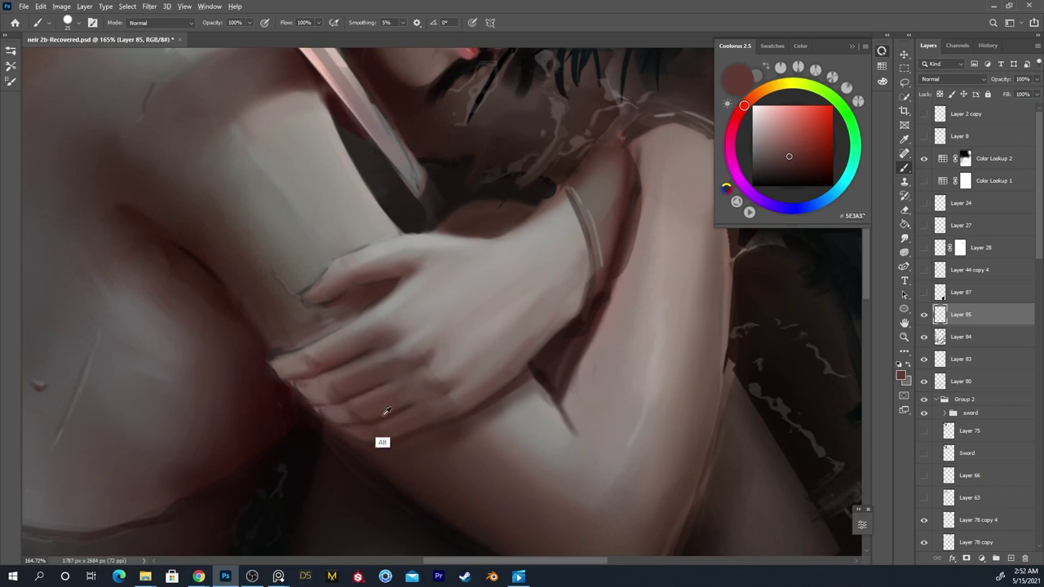
alt+click(383, 416)
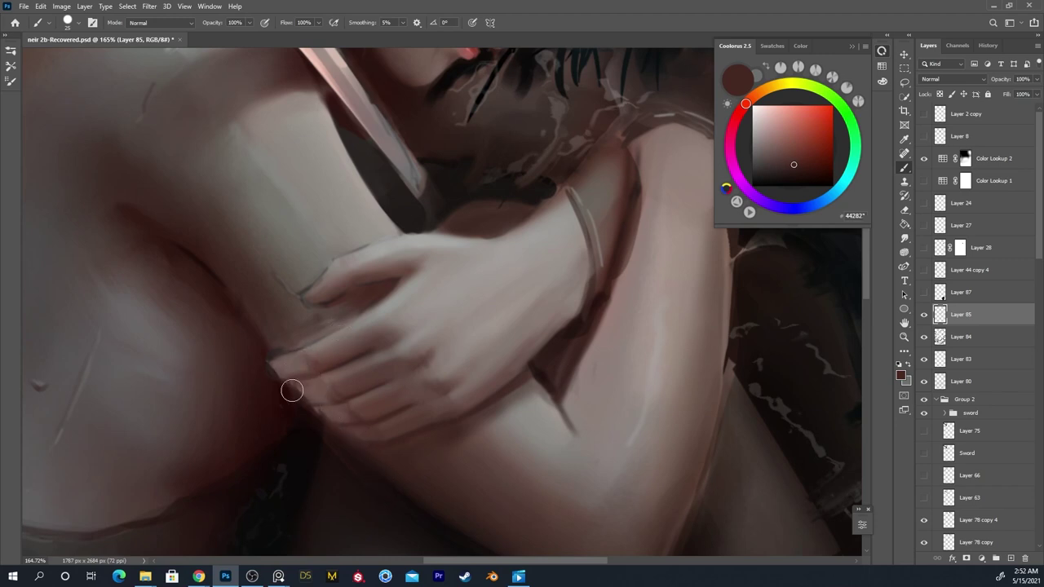
Reshape the middle finger's tip with a 9 px brush and a skin tone sampled from the finger
alt+click(281, 367)
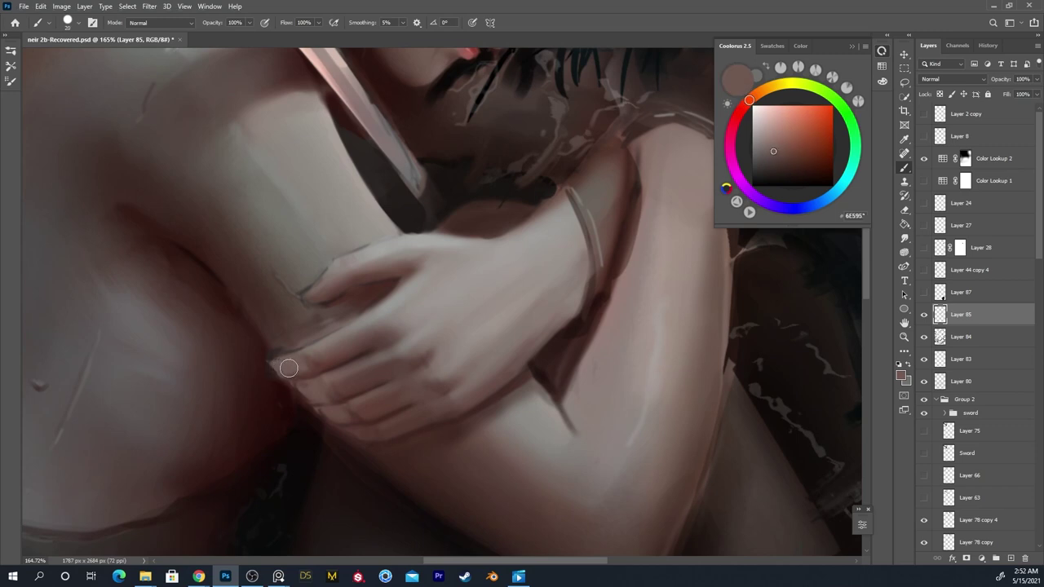
key([)
key([)
key([)
drag(272, 362, 285, 372)
key(alt)
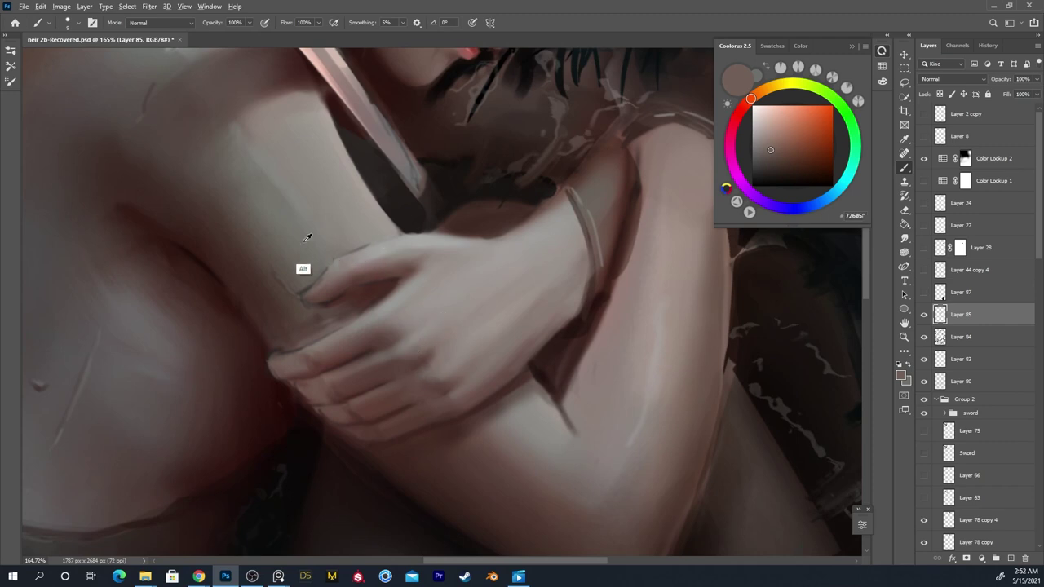
Soften the upper arm's shading around the index fingertip with a 25 px brush and sampled grey-green and brown tones
alt+click(302, 267)
key(bracketright)
key(bracketright)
key(bracketright)
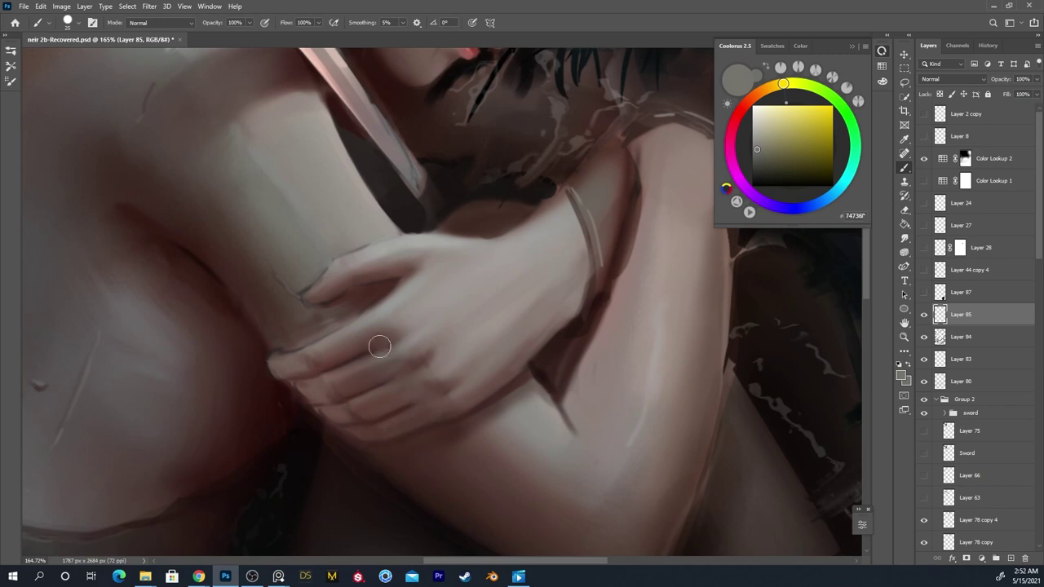
key(alt)
alt+click(351, 313)
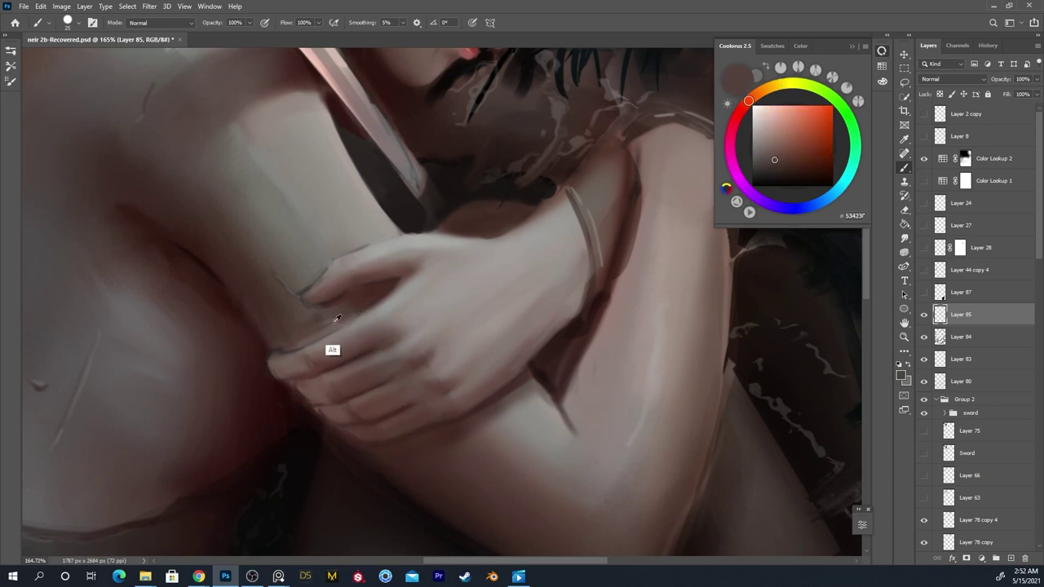
Blend the shadow between the index and middle fingers with a 9 px brush and sampled dark brown tones
key(bracketleft)
key(bracketleft)
key(bracketleft)
alt+click(359, 307)
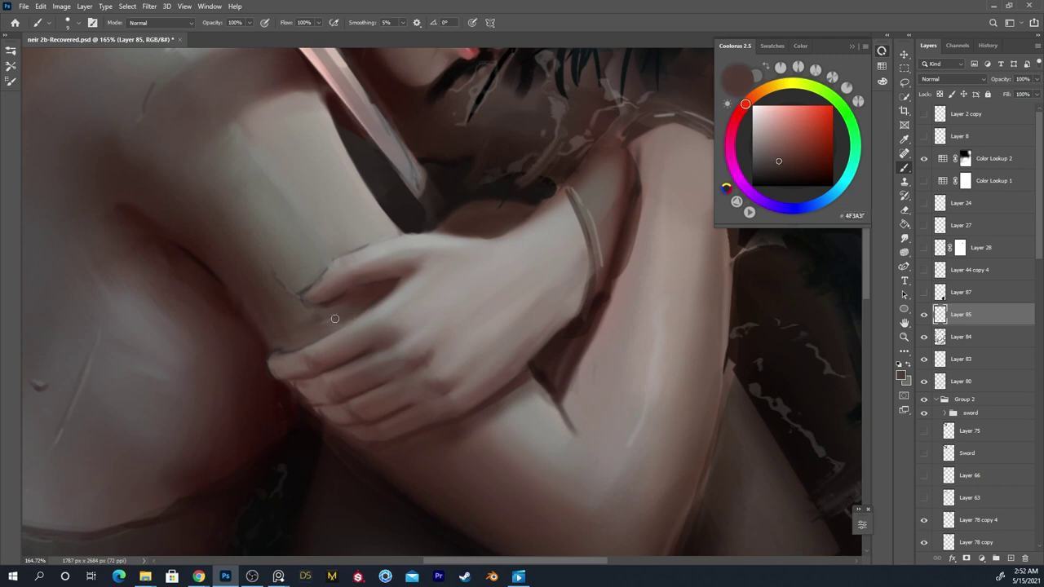
alt+click(332, 341)
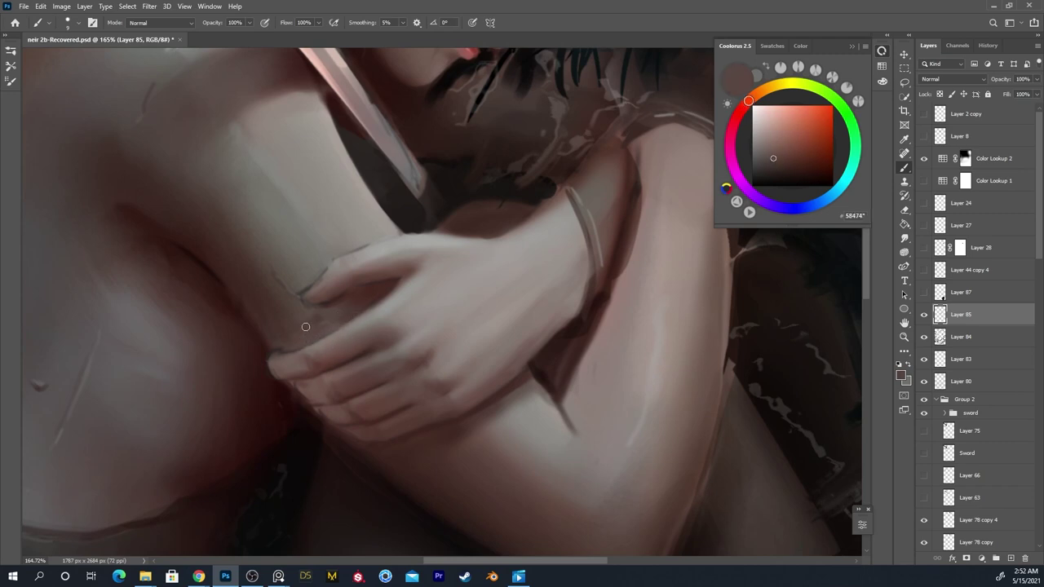
alt+click(303, 315)
alt+click(356, 308)
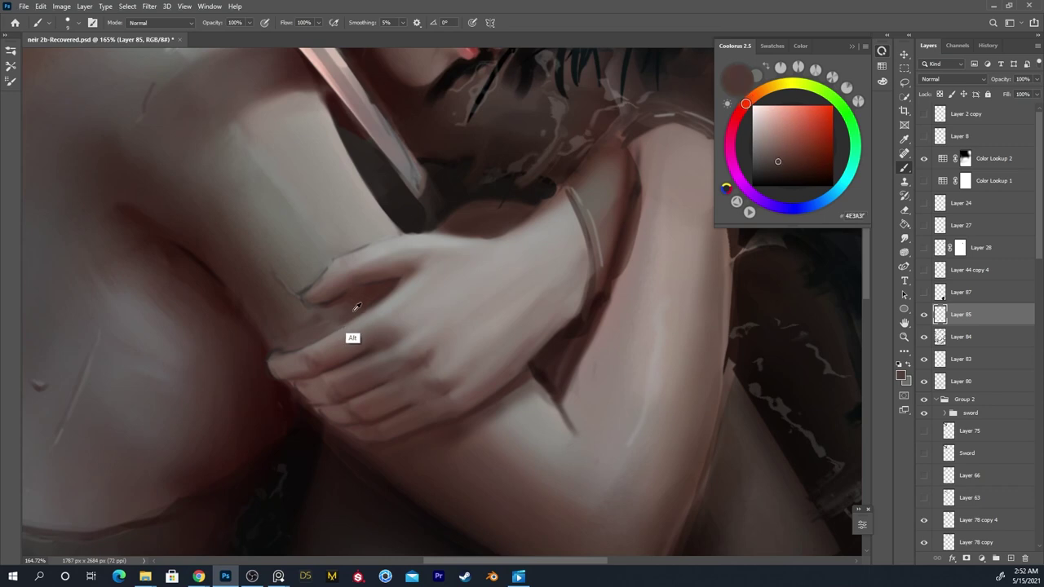
Smooth the shadow on the upper arm just above the middle finger with repeatedly sampled brown tones
alt+click(300, 338)
alt+click(271, 326)
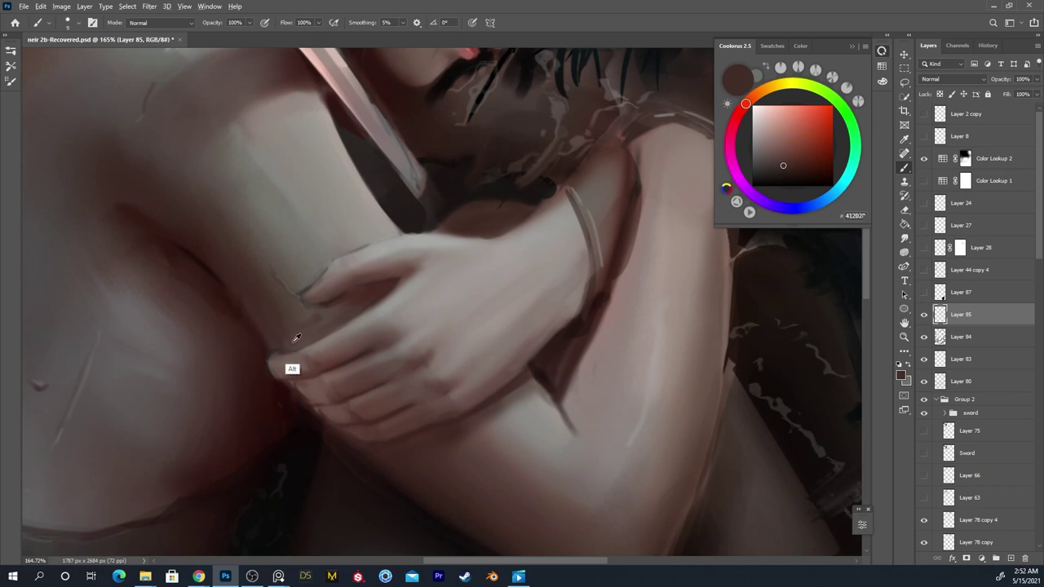
alt+click(322, 315)
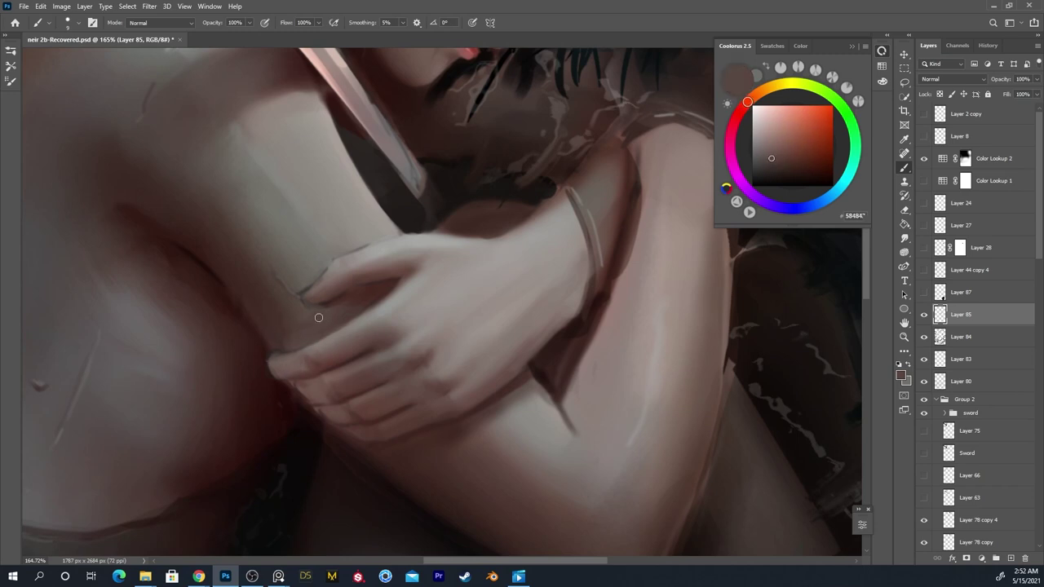
alt+click(289, 345)
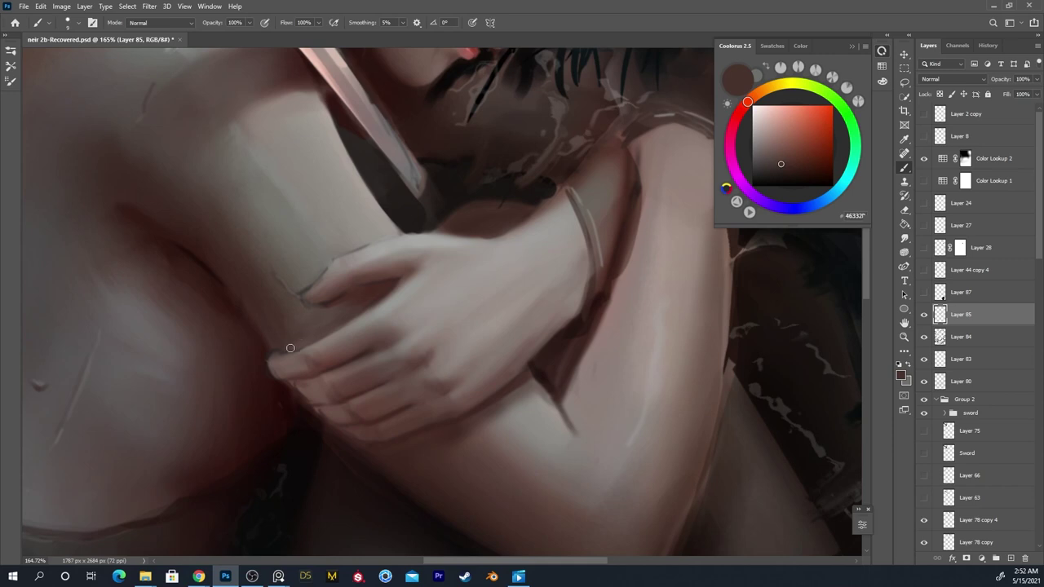
alt+click(329, 316)
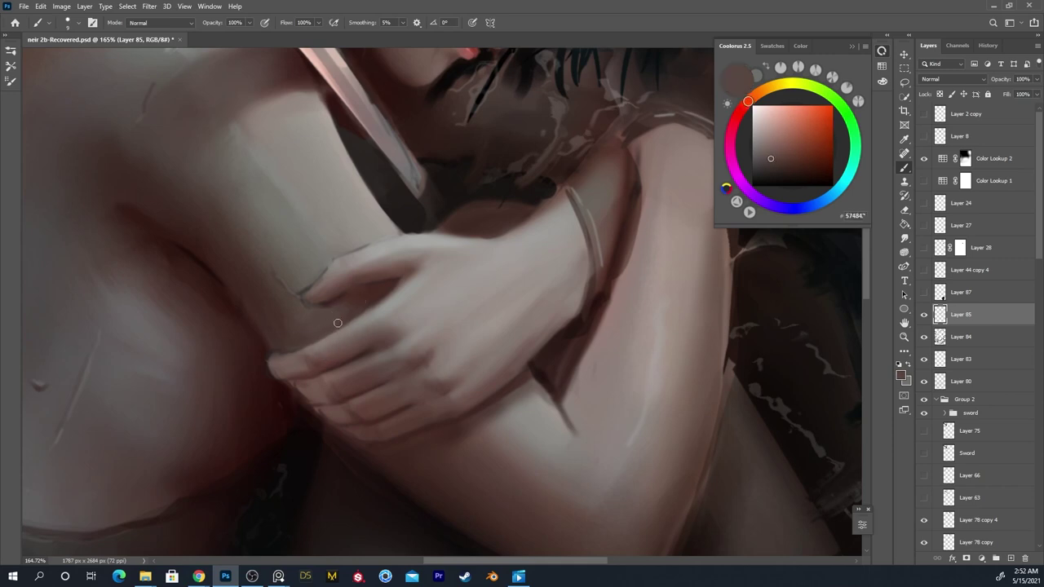
Try to darken the hand's lower edge above the forearm with a sampled shadow stroke
key(z)
drag(342, 324, 310, 384)
key(z)
drag(397, 330, 461, 252)
alt+click(282, 284)
key(ctrl+z)
key(ctrl+z)
drag(446, 380, 354, 445)
key(ctrl+z)
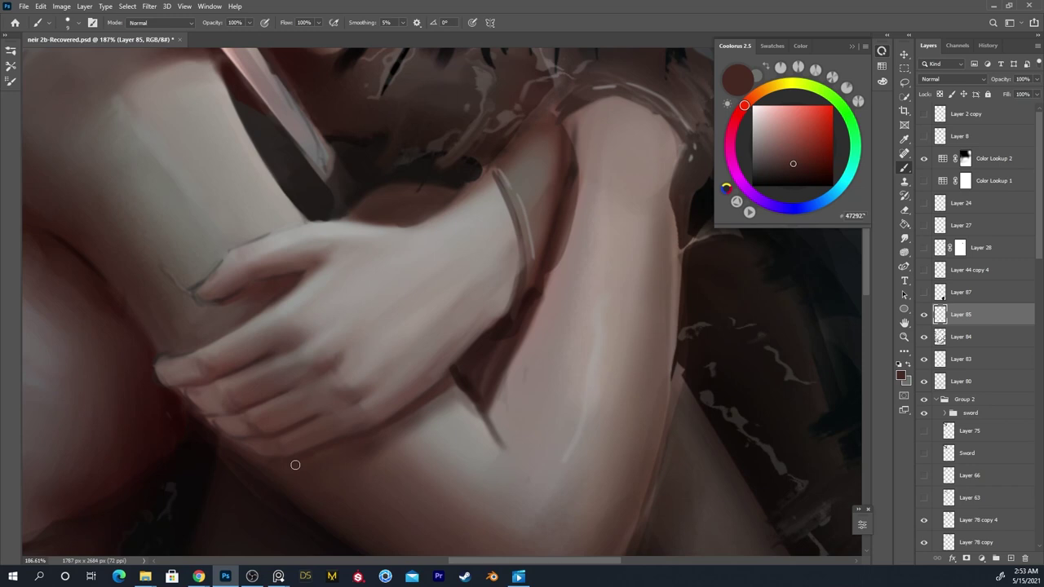
Clean up the forearm's lower contour from the fingers towards the elbow with sampled dark background colours
alt+click(282, 471)
alt+click(250, 498)
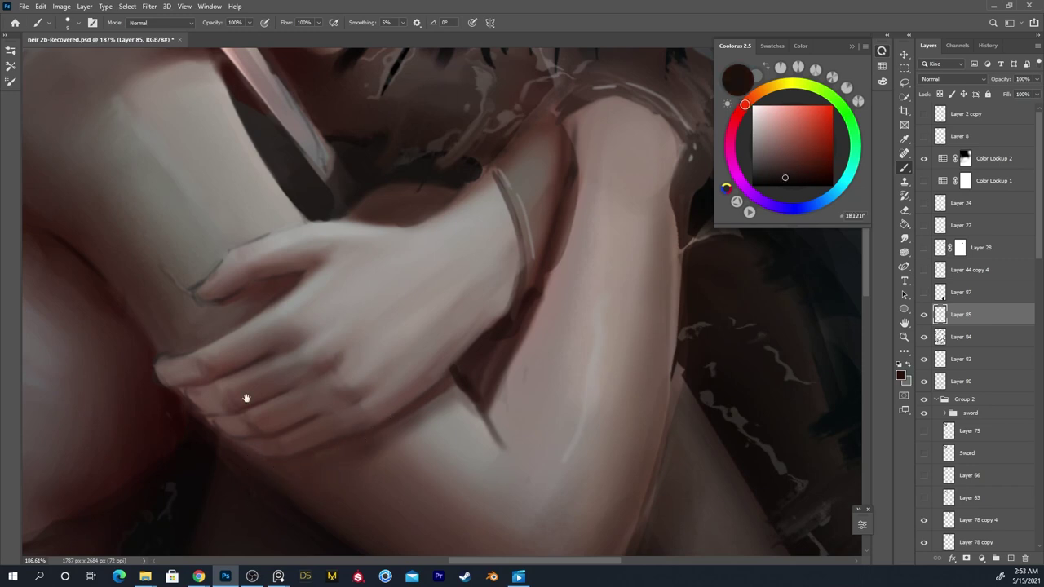
scroll(253, 318, down, 5)
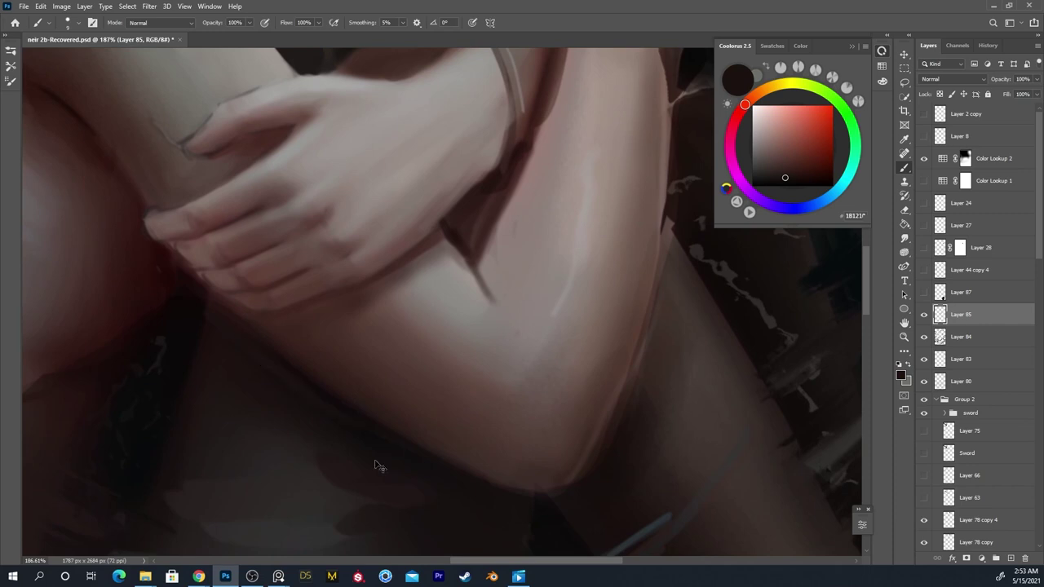
alt+click(292, 399)
alt+click(313, 398)
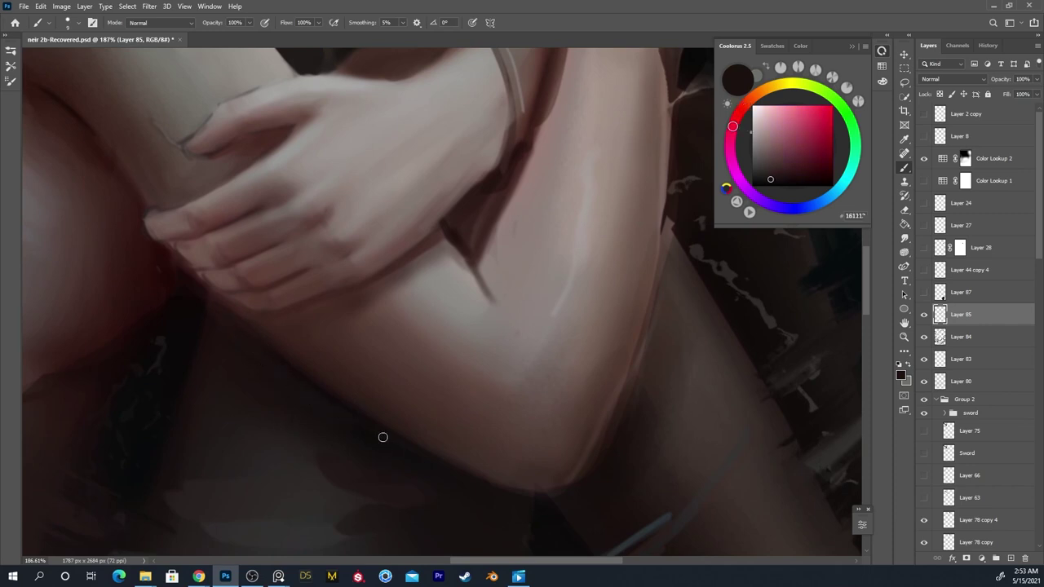
alt+click(343, 416)
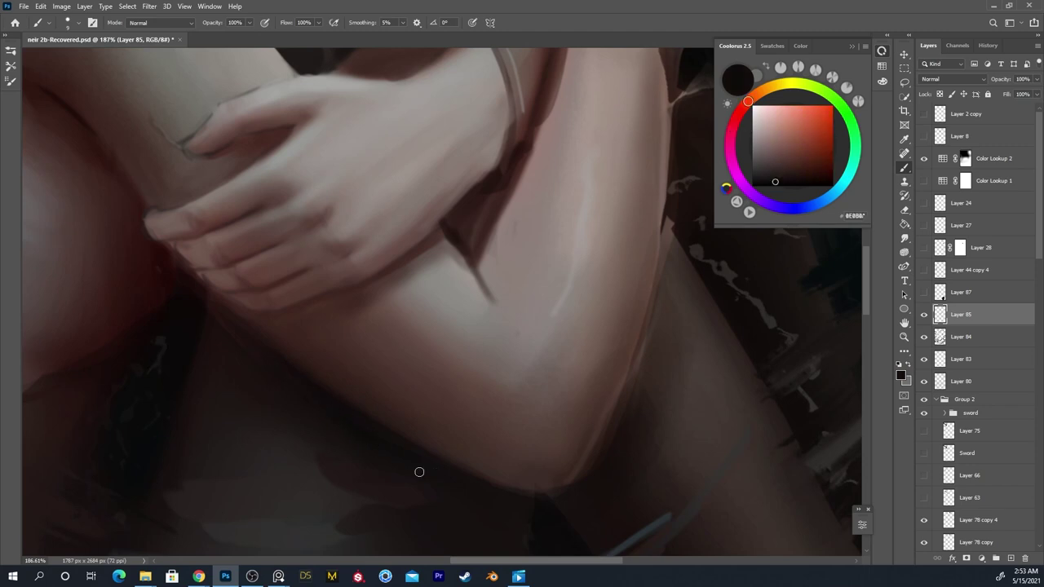
Select the bigbigsoft brush for broad shading of the shoulder
key(ctrl)
key(ctrl+space)
drag(329, 359, 294, 459)
drag(317, 387, 293, 451)
mouse_move(309, 332)
mouse_down()
mouse_move(357, 307)
mouse_move(296, 401)
mouse_up()
drag(300, 257, 368, 213)
key(b)
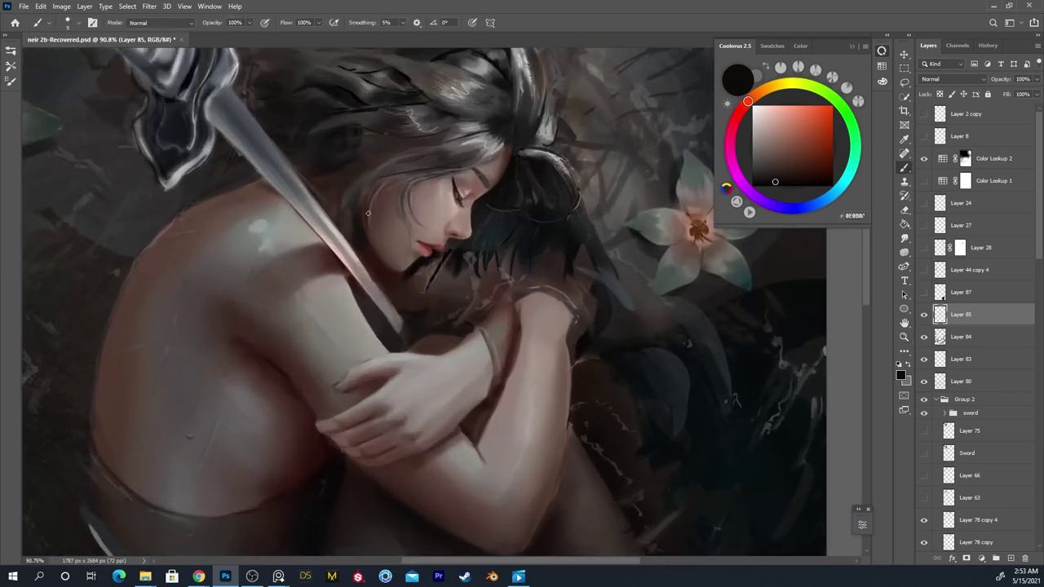
right_click(310, 296)
click(390, 335)
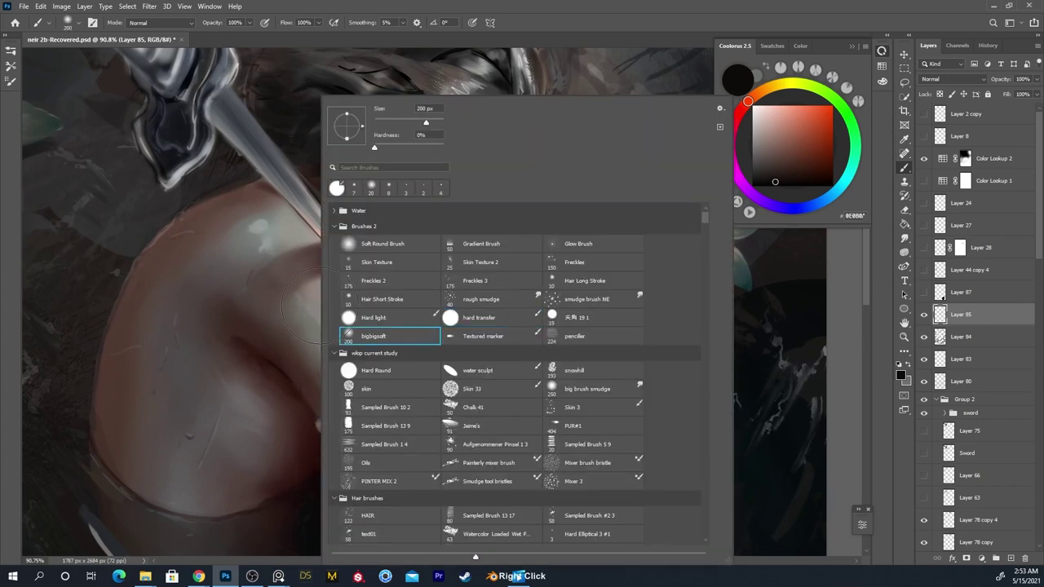
click(315, 340)
Blend the shadow across the shoulder and upper arm beside the blade with sampled skin tones and a smaller 125 px soft brush
alt+click(318, 309)
key(bracketleft)
key(bracketleft)
key(bracketleft)
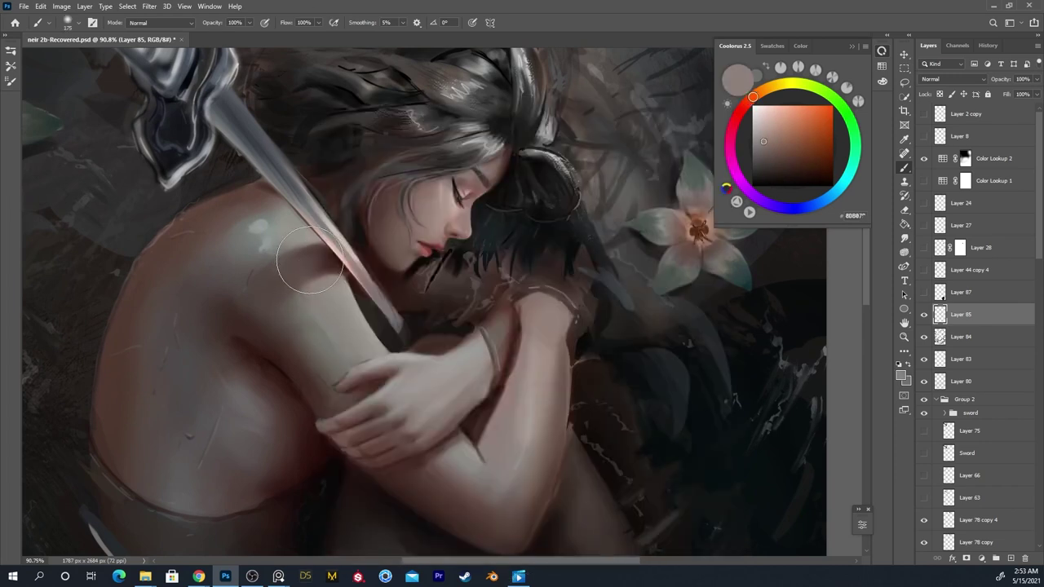
mouse_move(286, 241)
mouse_down()
mouse_move(338, 328)
mouse_move(288, 248)
mouse_move(336, 296)
mouse_move(300, 253)
mouse_move(340, 315)
mouse_move(319, 263)
mouse_up()
key(ctrl+z)
alt+click(255, 265)
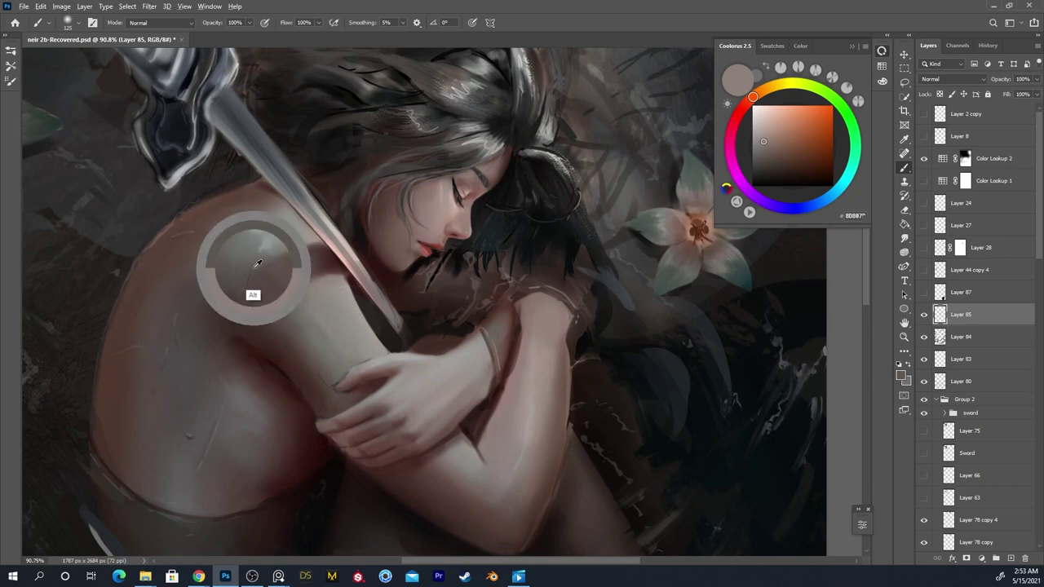
alt+click(268, 295)
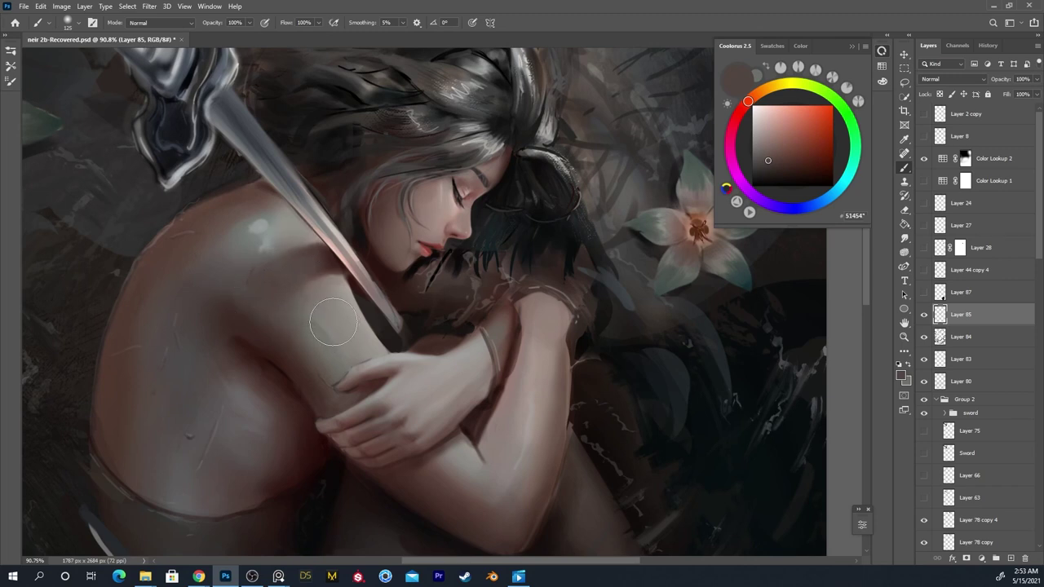
alt+click(294, 277)
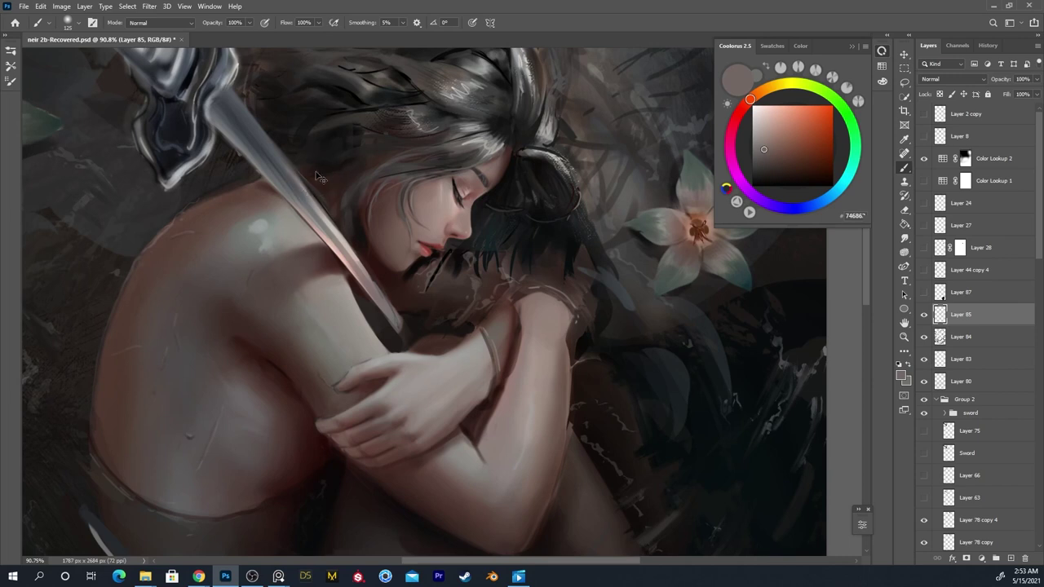
Flip the canvas horizontally back and forth to check the whole composition, leaving it mirrored
drag(407, 346, 378, 401)
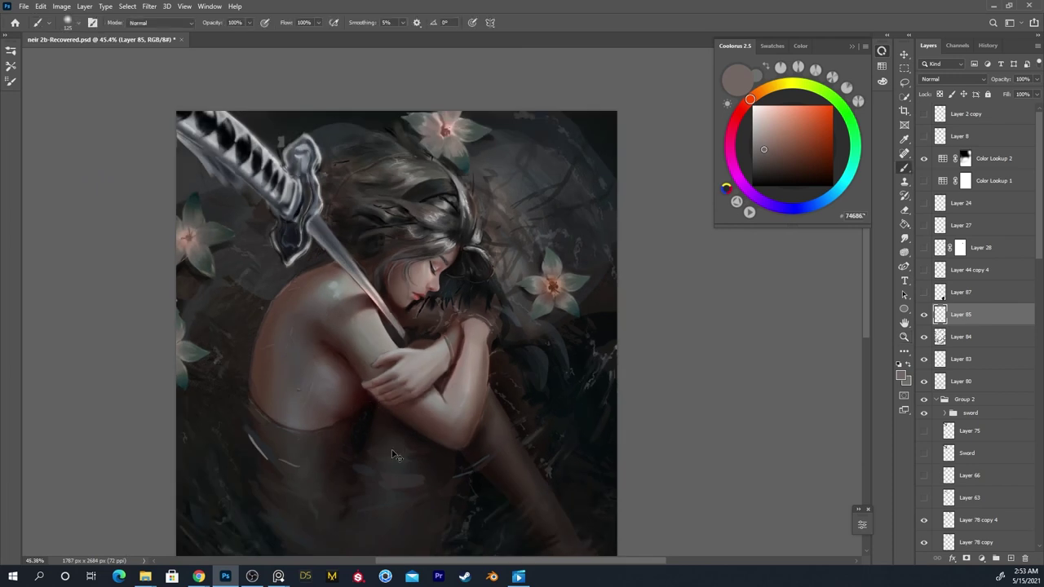
key(ctrl+shift+h)
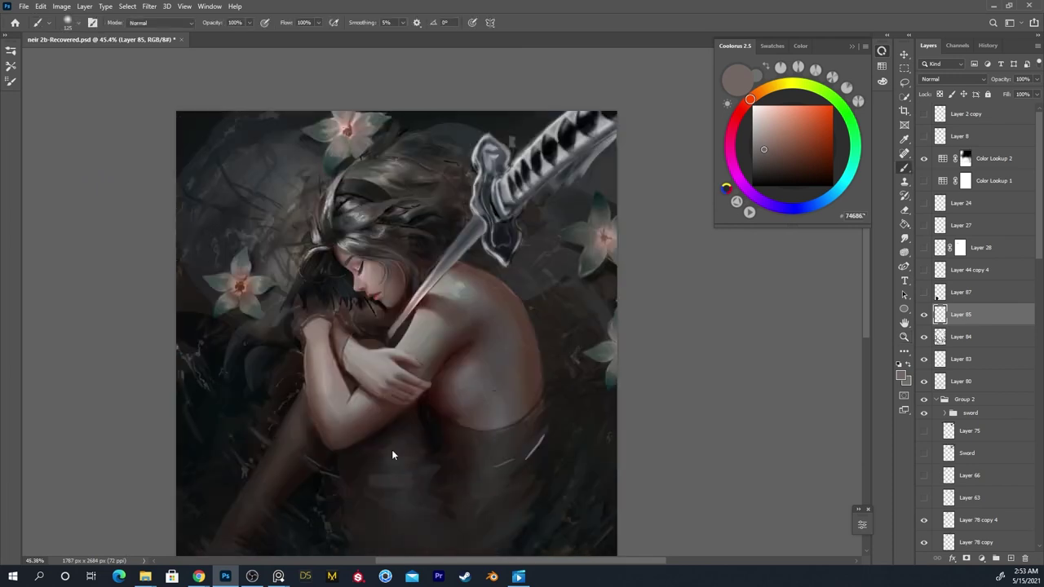
key(ctrl+shift+h)
key(ctrl+shift+h)
key(ctrl+shift+h)
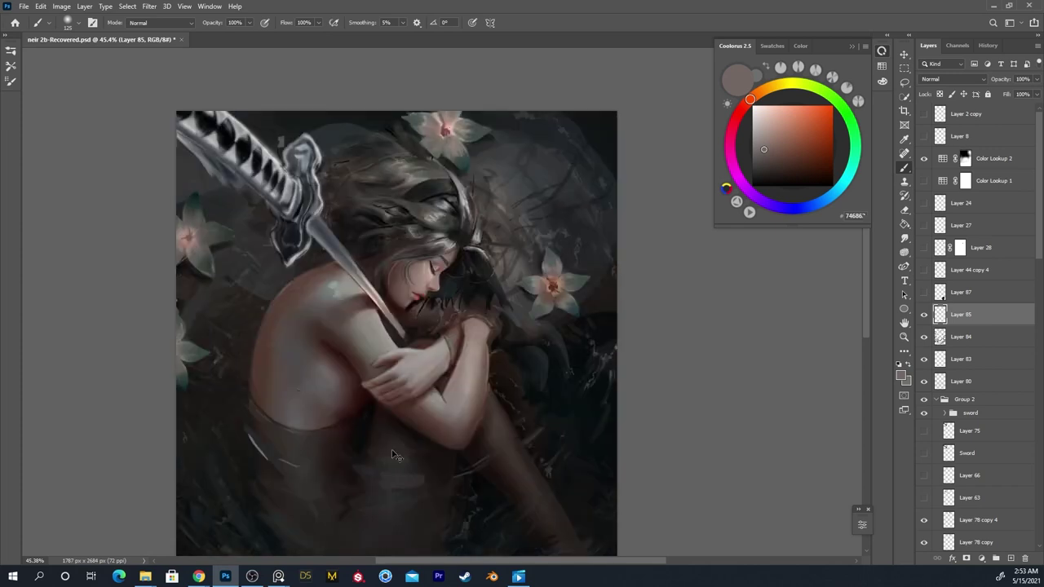
key(ctrl+shift+h)
drag(655, 364, 702, 233)
key(z)
scroll(690, 344, down, 3)
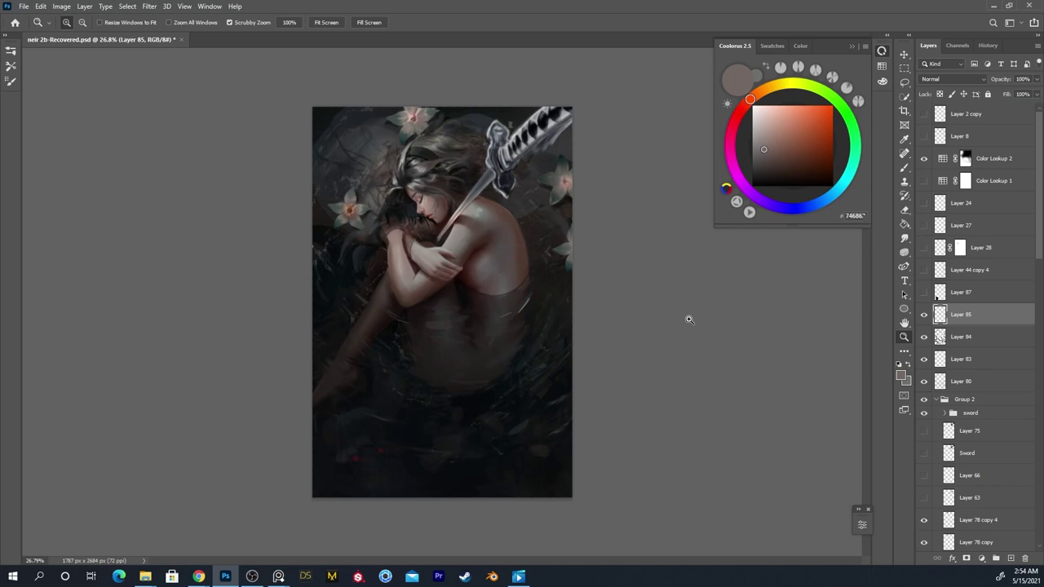
Add a Curves adjustment layer above Layer 85, lift the RGB midtones and set a shadow point at input 67, output 73
click(981, 558)
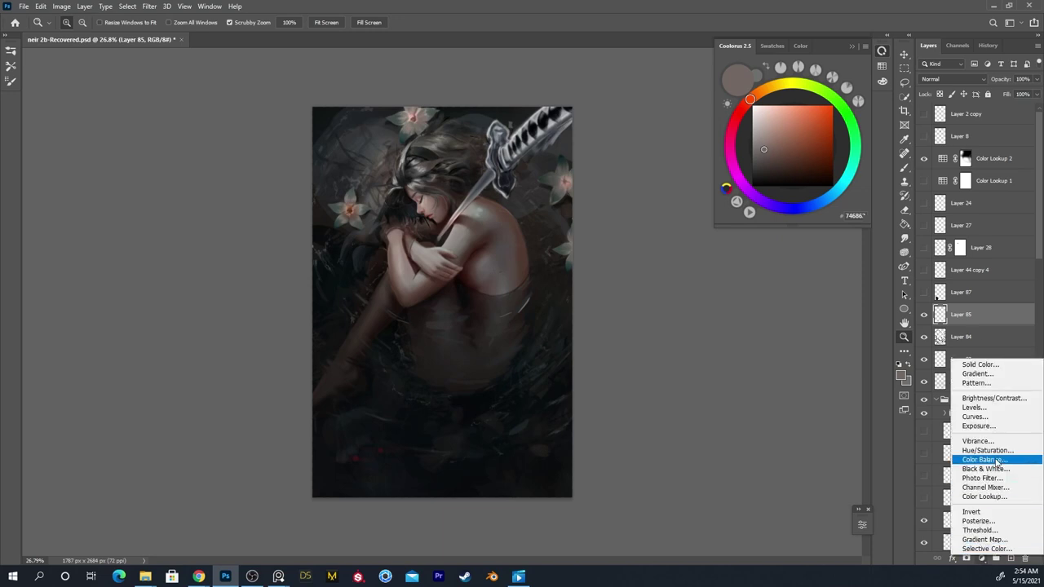
click(929, 424)
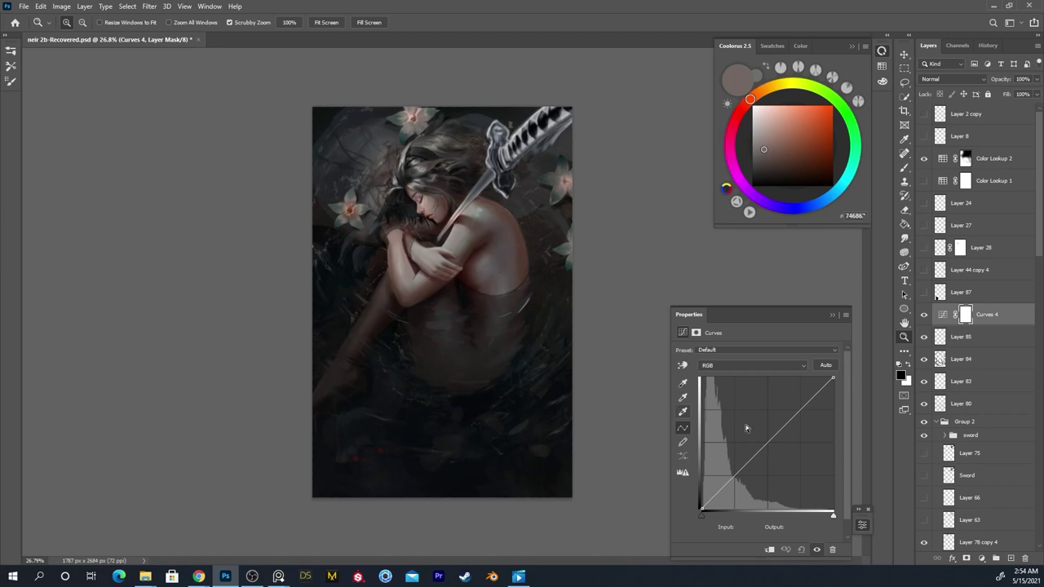
drag(767, 441, 781, 425)
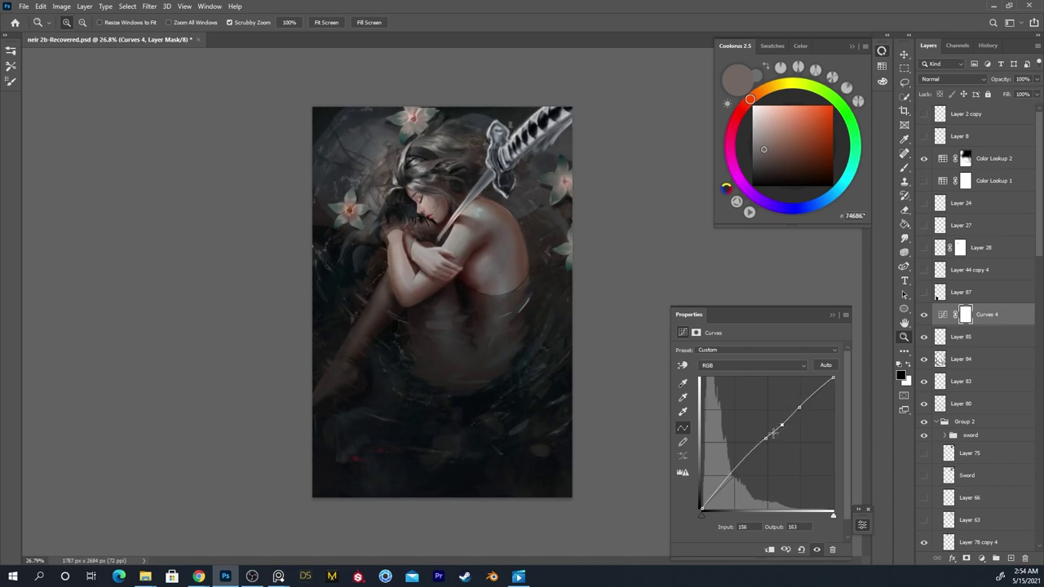
click(736, 470)
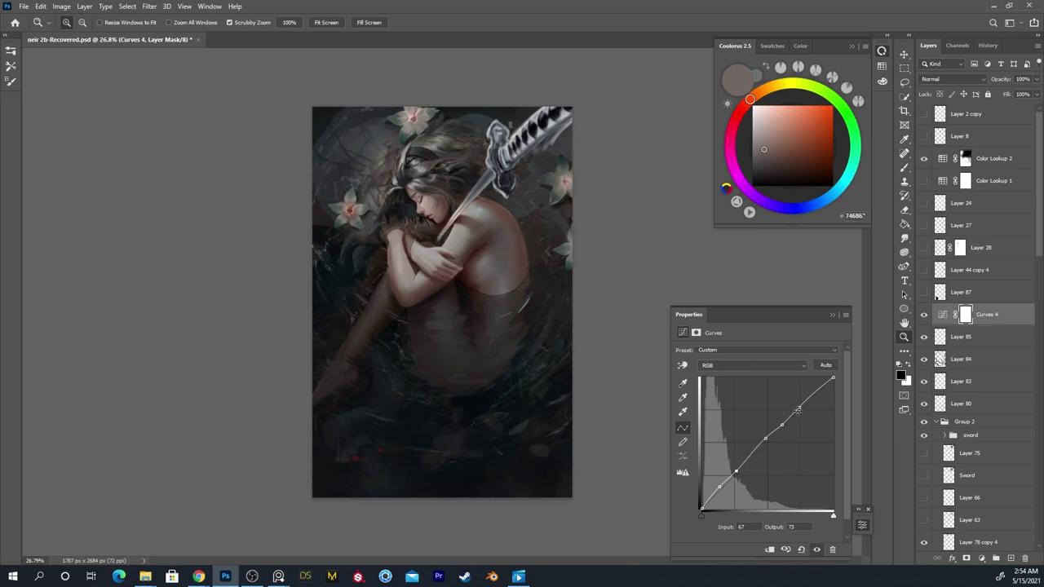
Raise the upper midtones of the RGB curve and add points to control the lower midtones and highlights
drag(798, 404, 778, 419)
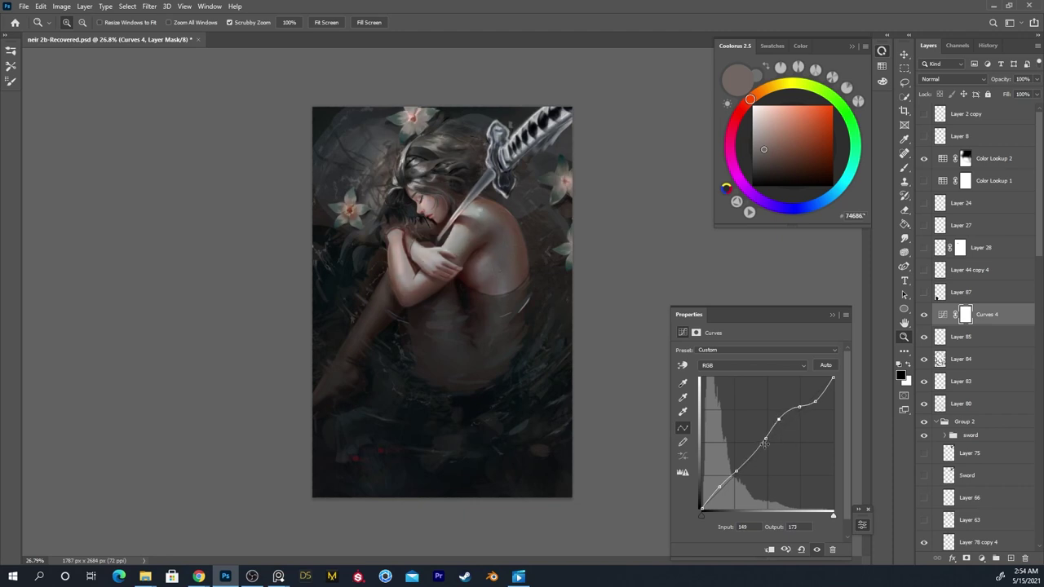
drag(752, 457, 749, 454)
drag(718, 487, 719, 487)
drag(752, 457, 781, 423)
drag(796, 402, 801, 413)
drag(823, 389, 824, 401)
Rework the curve's highlight points, set the upper-midtone point to input 150, output 169, and compare the image with and without the adjustment
ctrl+click(822, 401)
click(815, 402)
drag(815, 397, 780, 424)
click(781, 423)
click(817, 549)
click(817, 549)
click(817, 550)
click(815, 551)
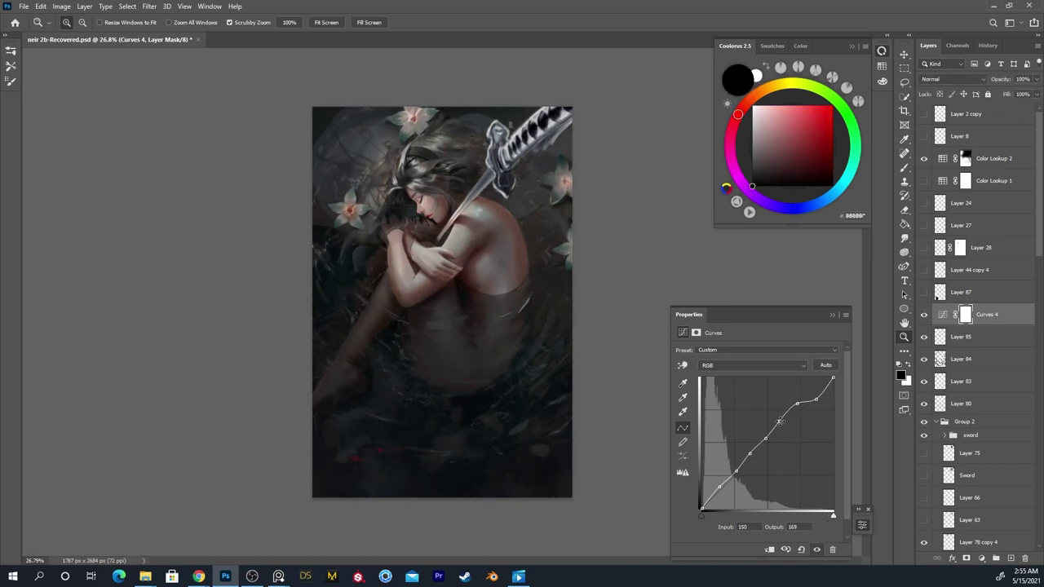
Soften the curve's upper midtones, set the lower-midtone point to input 91, output 102, and compare the adjustment again
mouse_move(779, 422)
mouse_down()
mouse_move(795, 412)
mouse_move(800, 421)
mouse_move(791, 401)
mouse_move(769, 447)
mouse_move(766, 437)
mouse_up()
drag(766, 438, 765, 438)
click(749, 456)
click(816, 550)
click(815, 551)
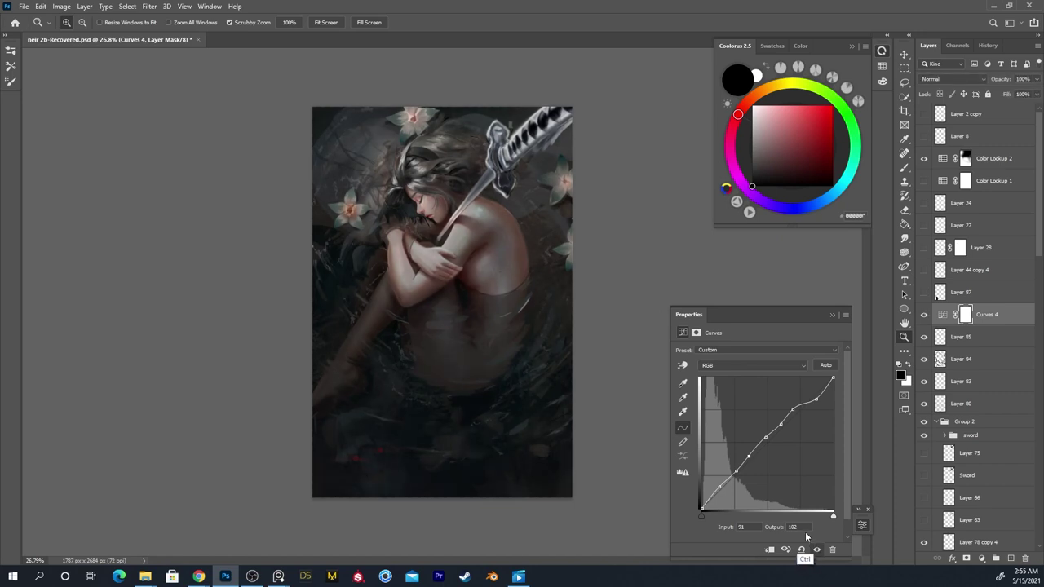
Invert the Curves layer mask to black and enlarge the bigbigsoft brush to 600 px
key(ctrl+i)
key(b)
right_click(492, 272)
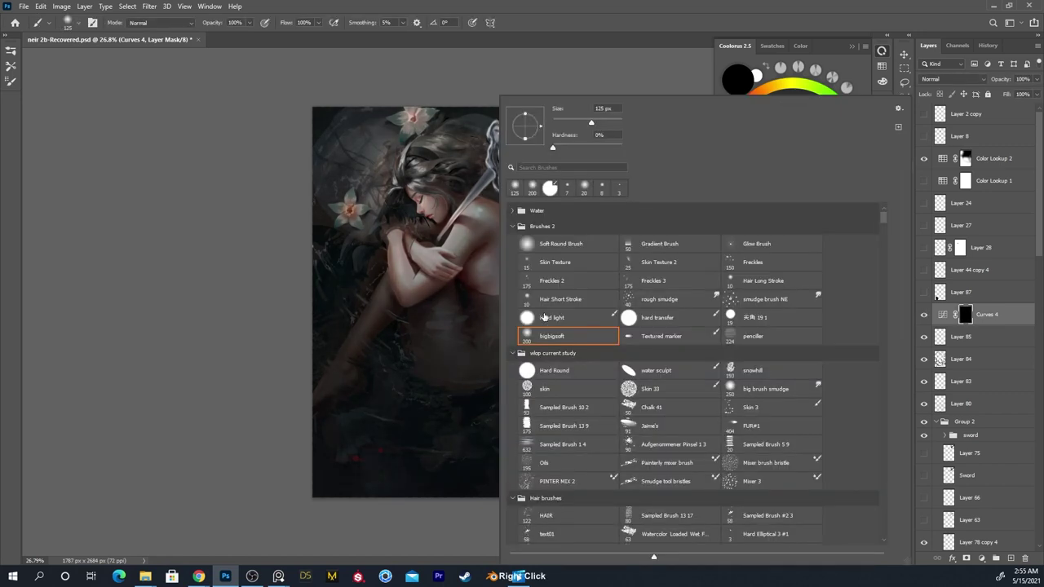
click(601, 87)
key(bracketright)
key(bracketright)
key(bracketright)
key(bracketright)
key(bracketright)
key(bracketright)
key(bracketright)
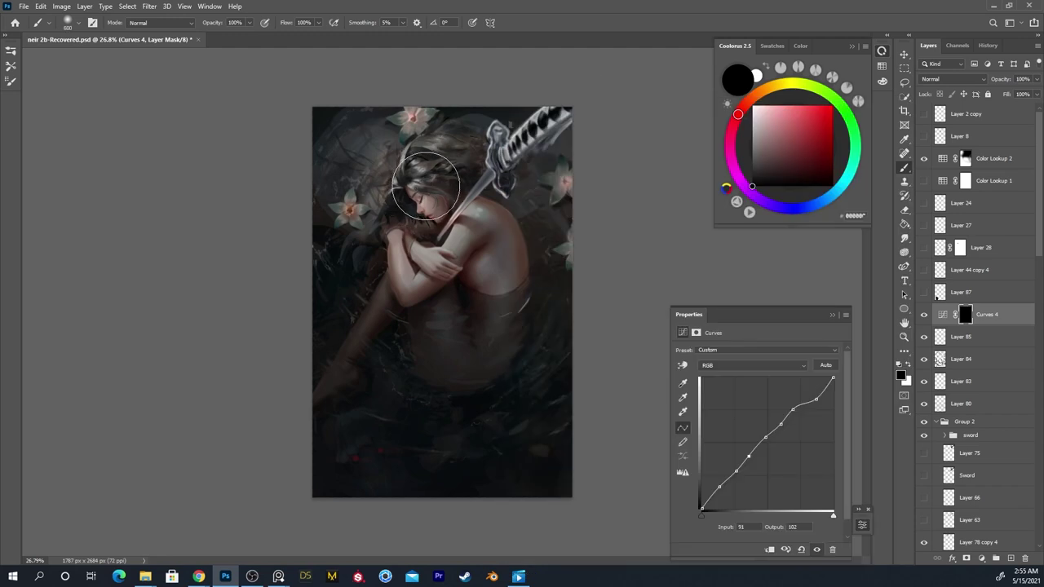
Set white as the mask painting colour and reduce the brush to 50 px with a slightly harder edge for the face
scroll(426, 186, up, 4)
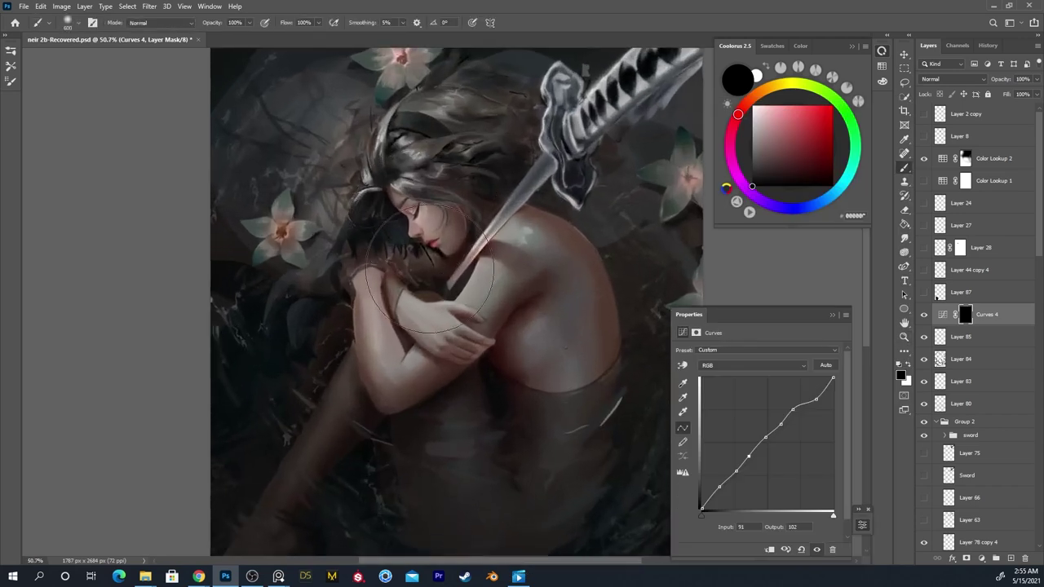
key(x)
key(bracketleft)
key(bracketleft)
key(bracketleft)
key(bracketleft)
key(bracketleft)
key(bracketleft)
key(bracketleft)
key(bracketleft)
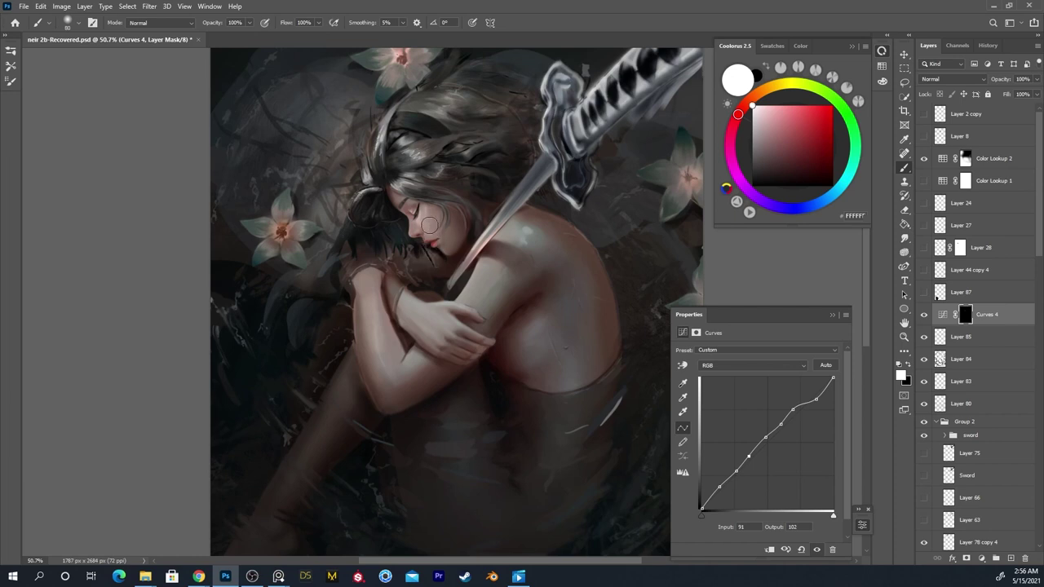
right_click(433, 231)
drag(513, 148, 524, 148)
click(529, 88)
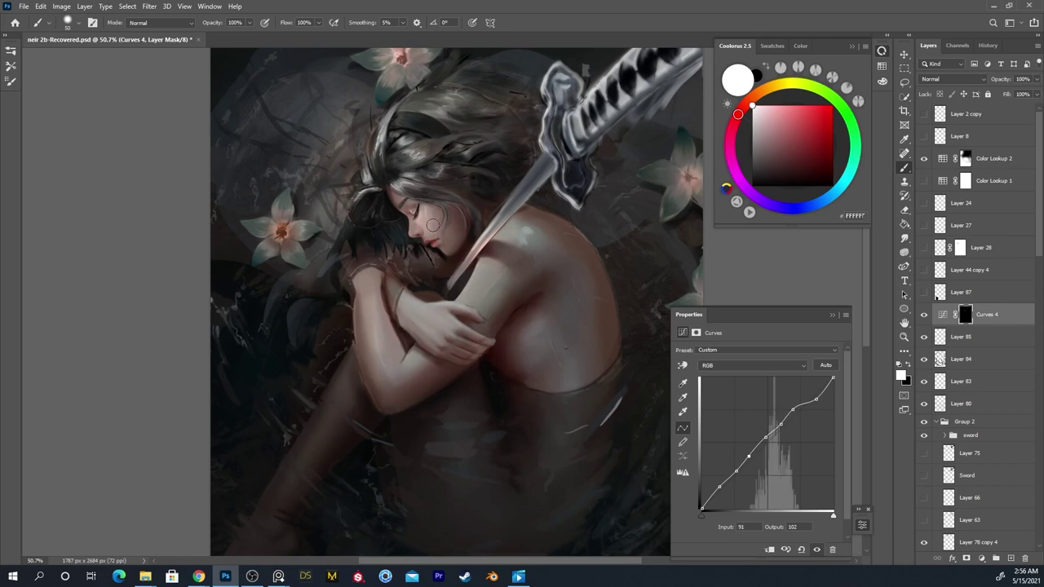
Brighten the cheek on the Curves mask with white and trim around the mouth with black
key(x)
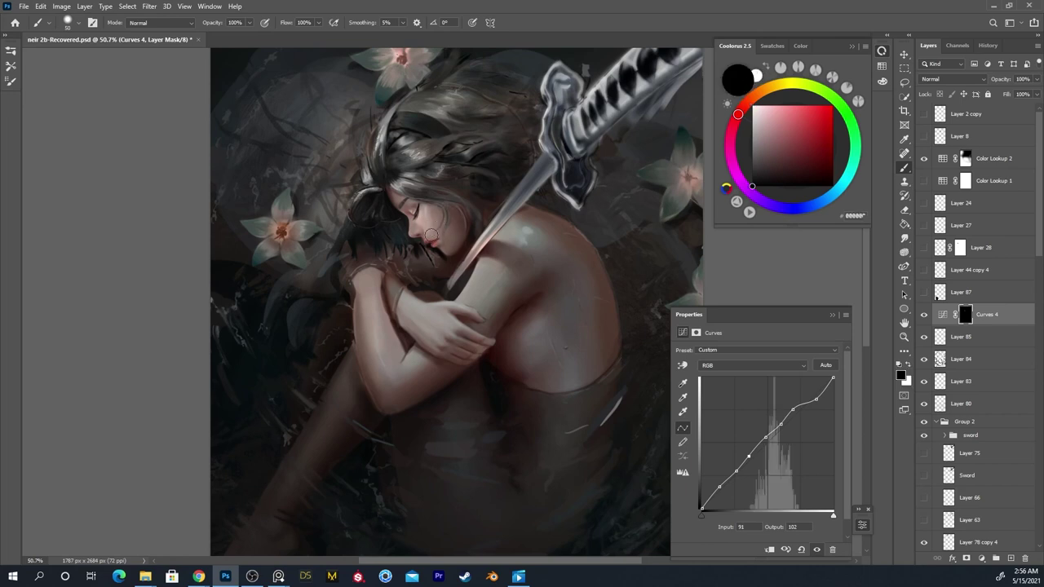
key(x)
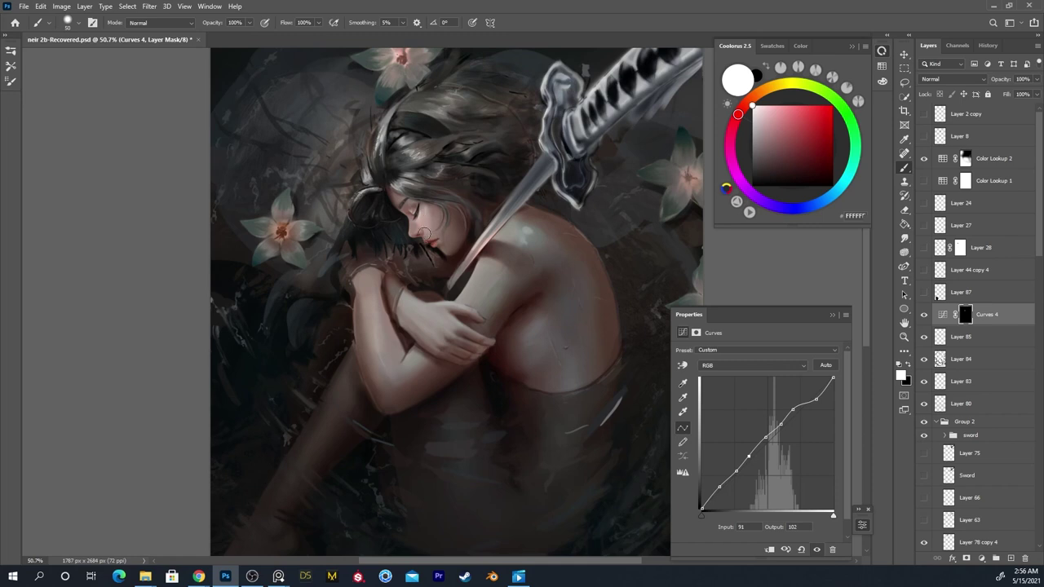
key(x)
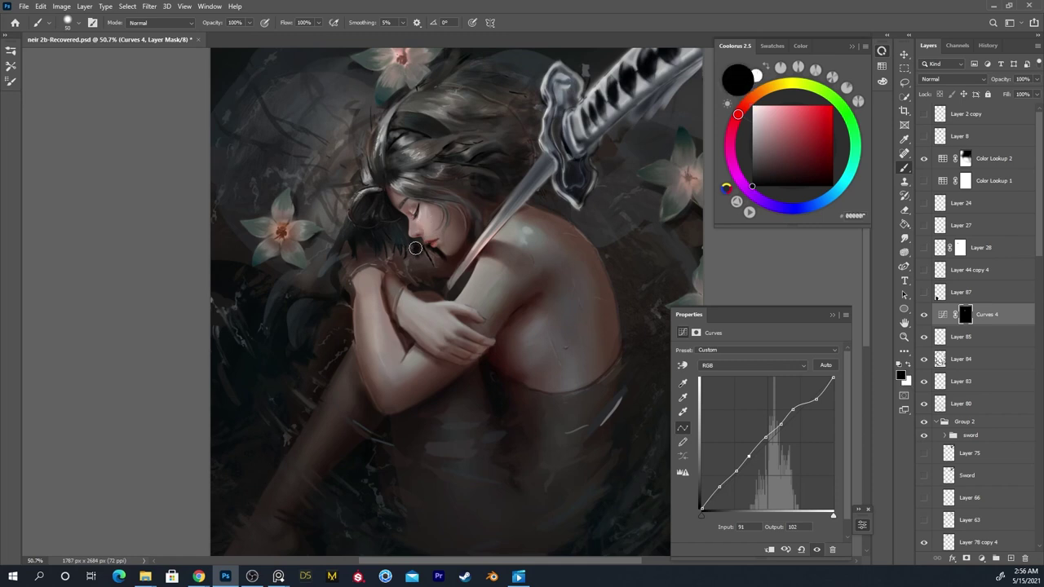
key(x)
Refine the brightening on the forehead, cheek and chin by alternating white and black strokes on the Curves mask
key(ctrl+space)
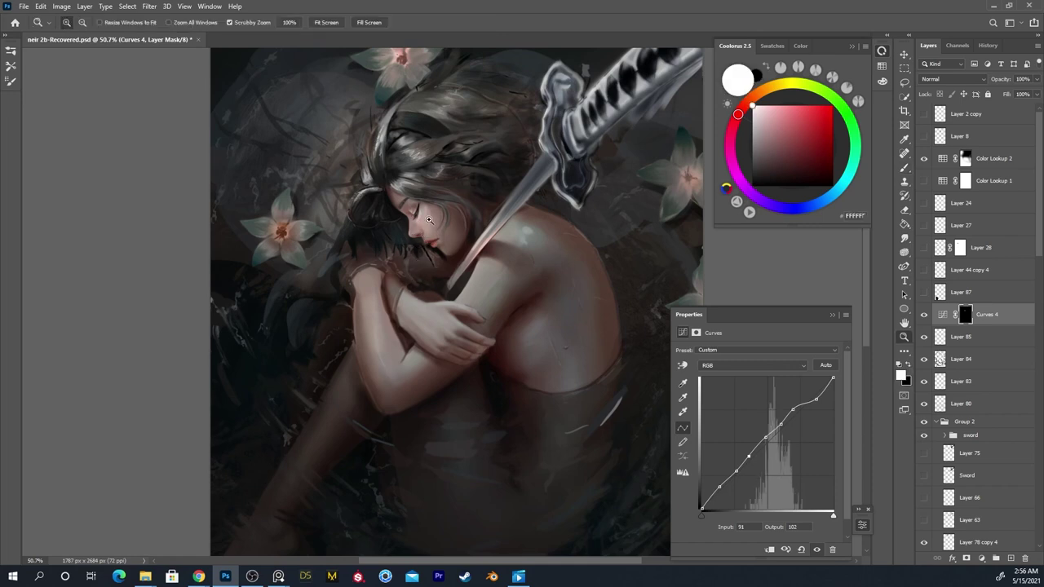
drag(429, 219, 477, 219)
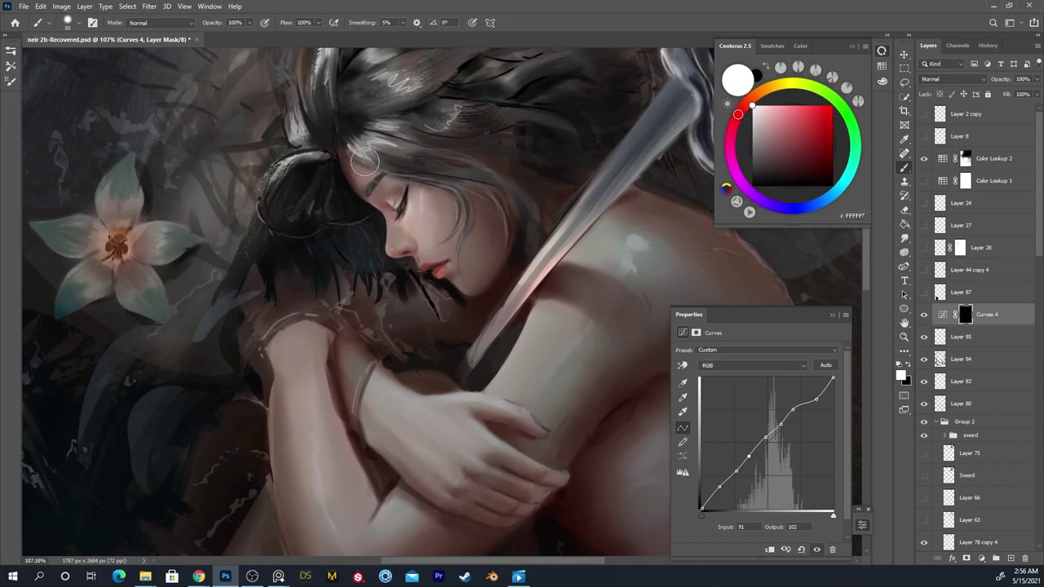
key(x)
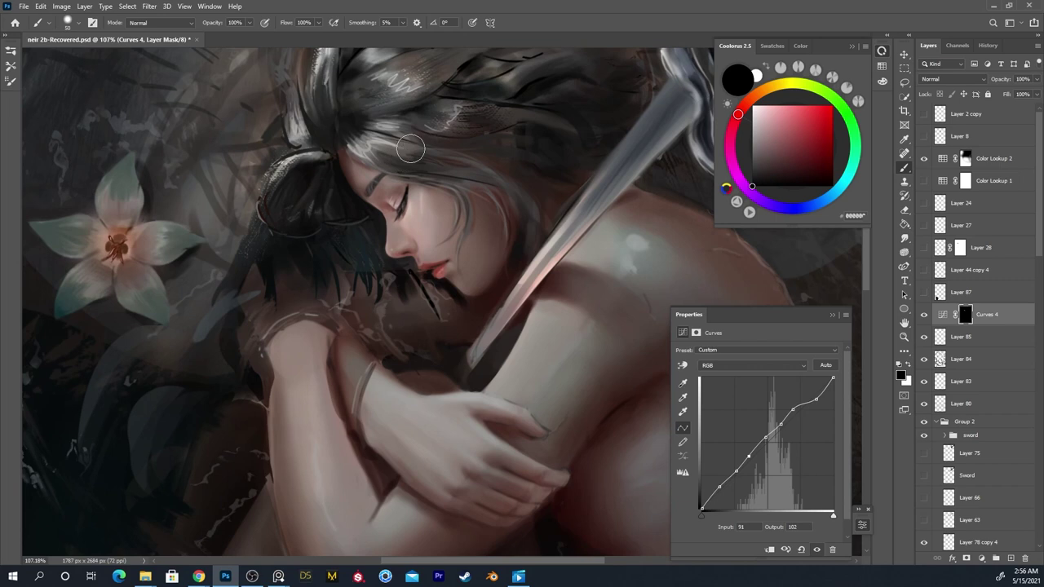
key(ctrl)
key(x)
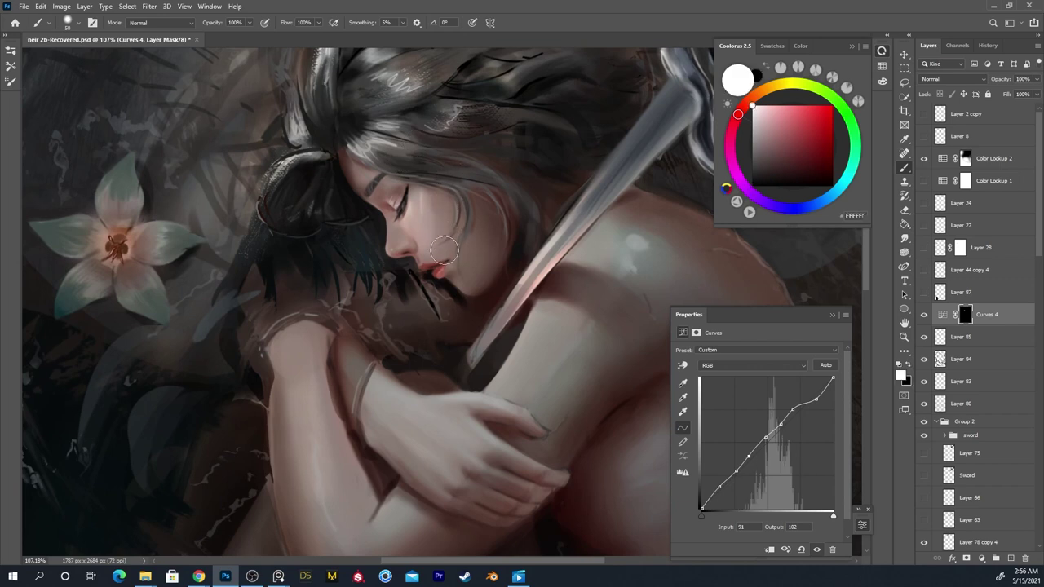
key(x)
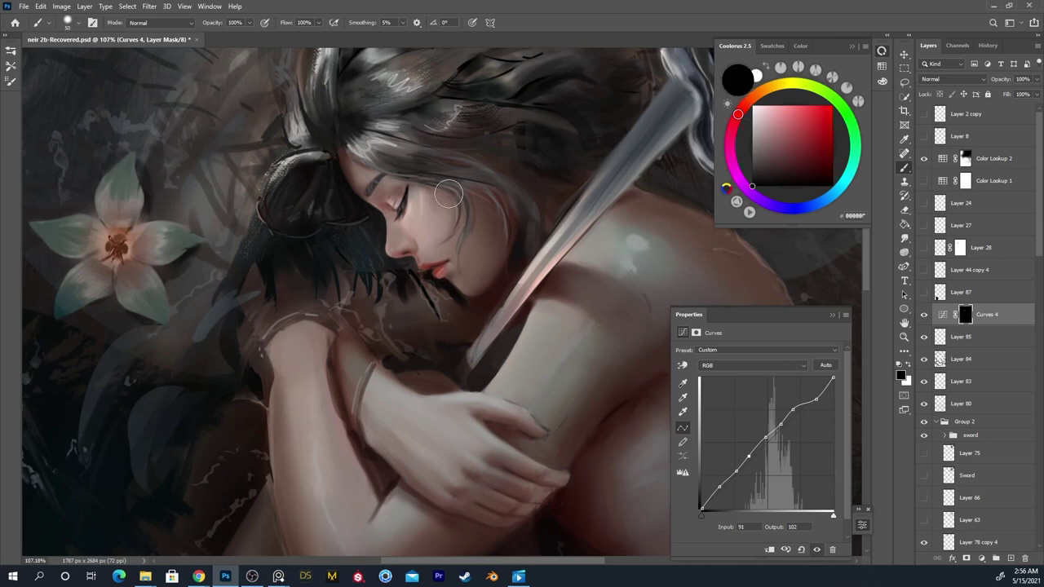
key(x)
click(472, 284)
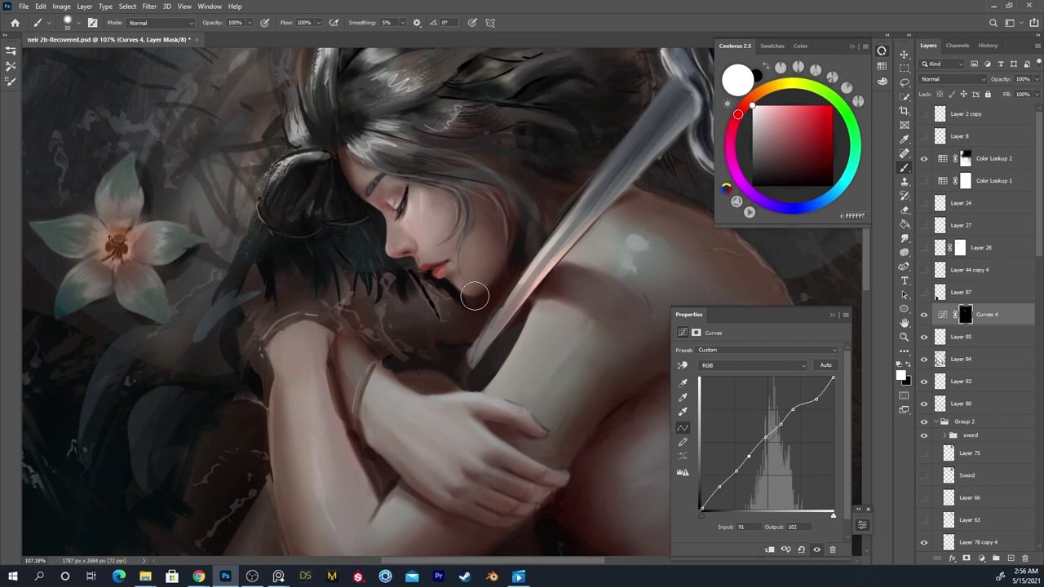
Brighten the lips on the Curves mask with a much smaller white brush and clean up beside them with black
key(bracketleft)
key(bracketleft)
key(bracketleft)
key(bracketleft)
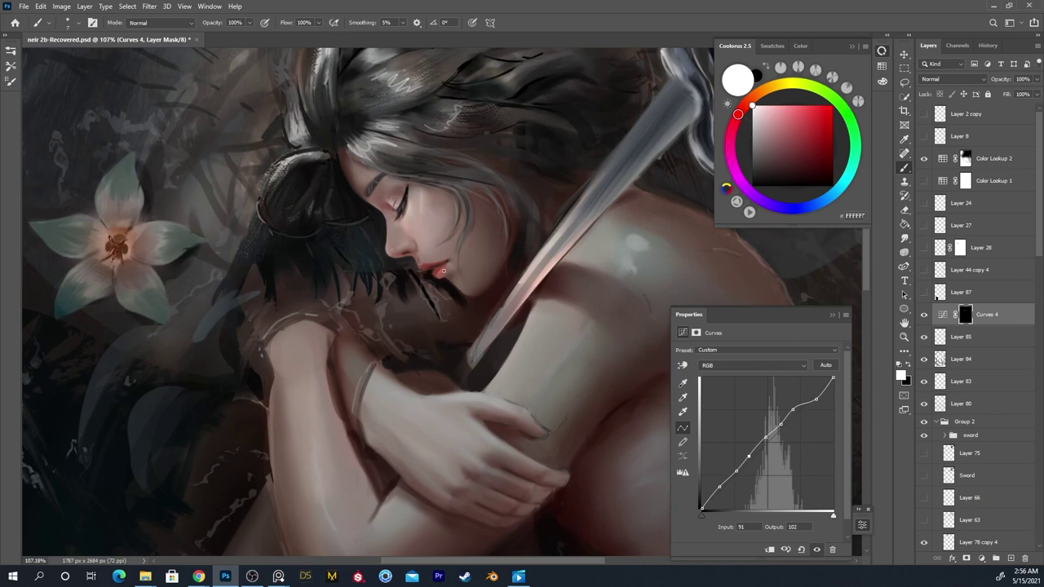
key(x)
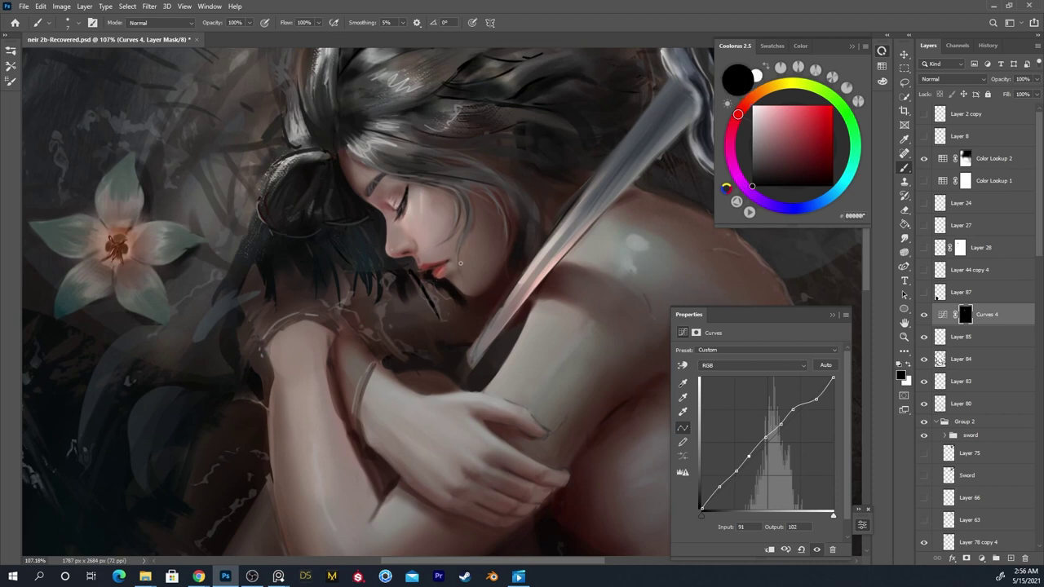
Refine the brightening on the nose and around the eye on the Curves mask with small alternating white and black strokes
key(x)
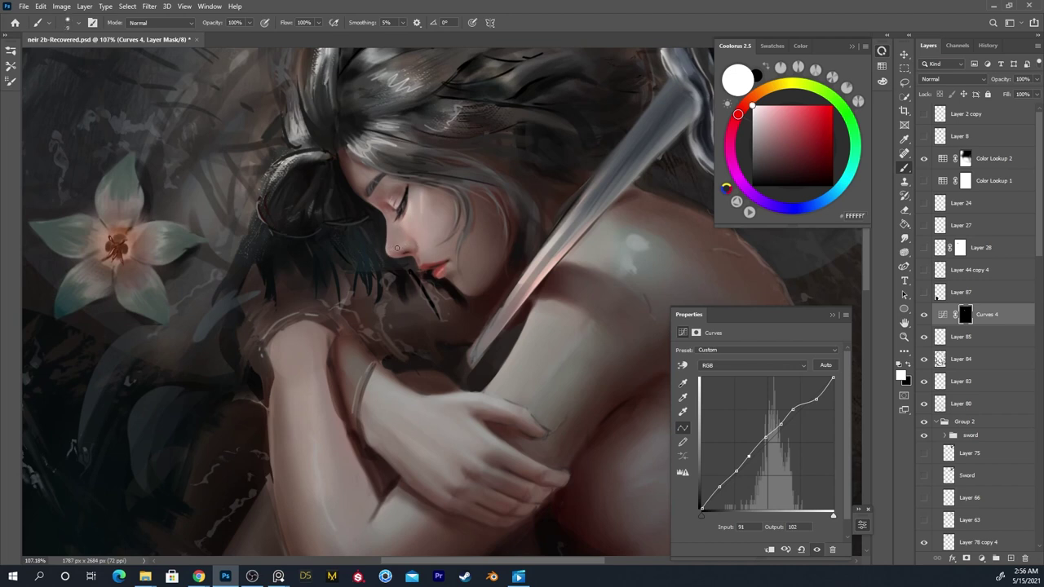
key(x)
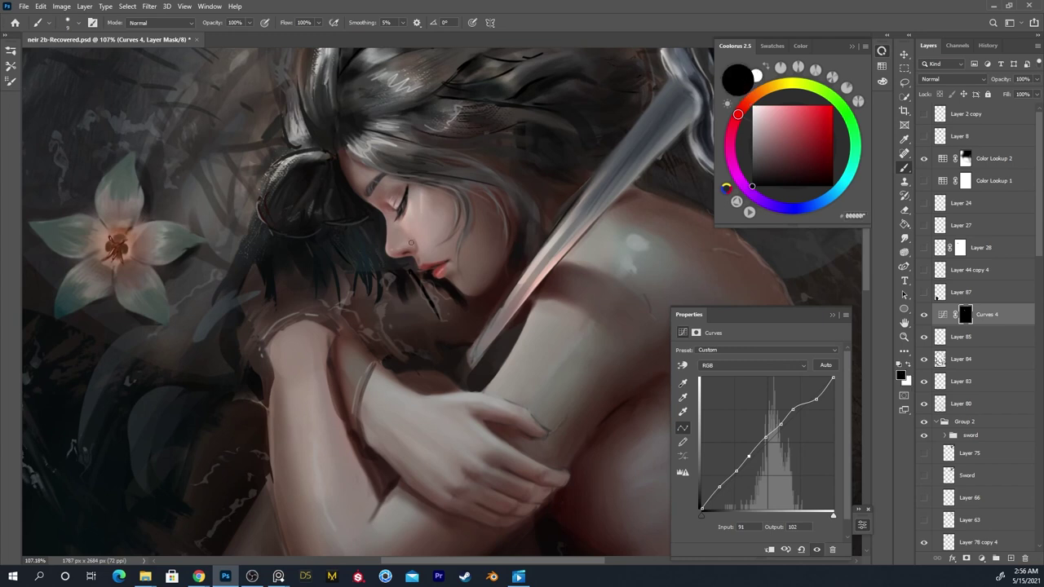
key(x)
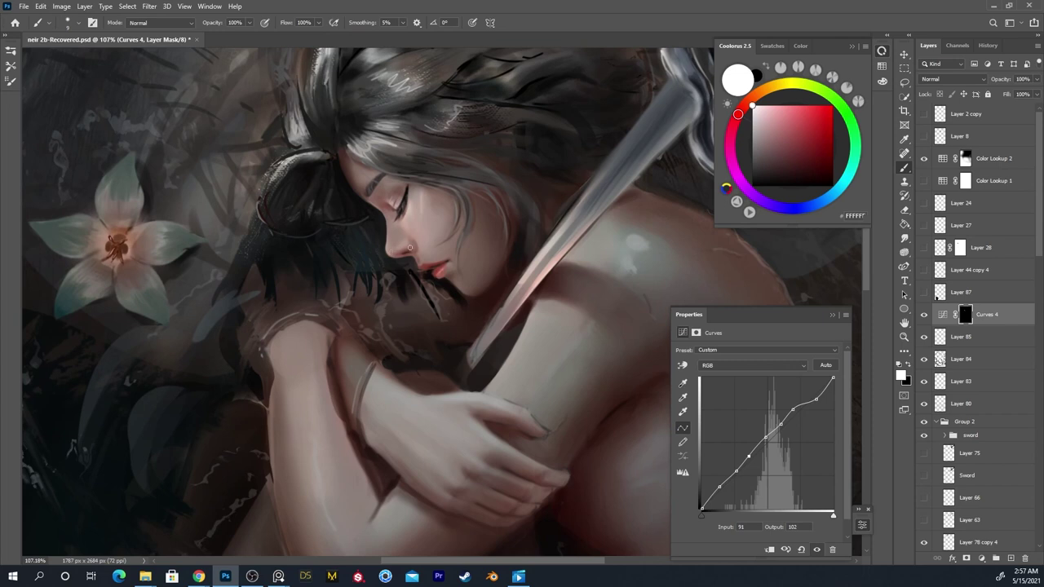
key(x)
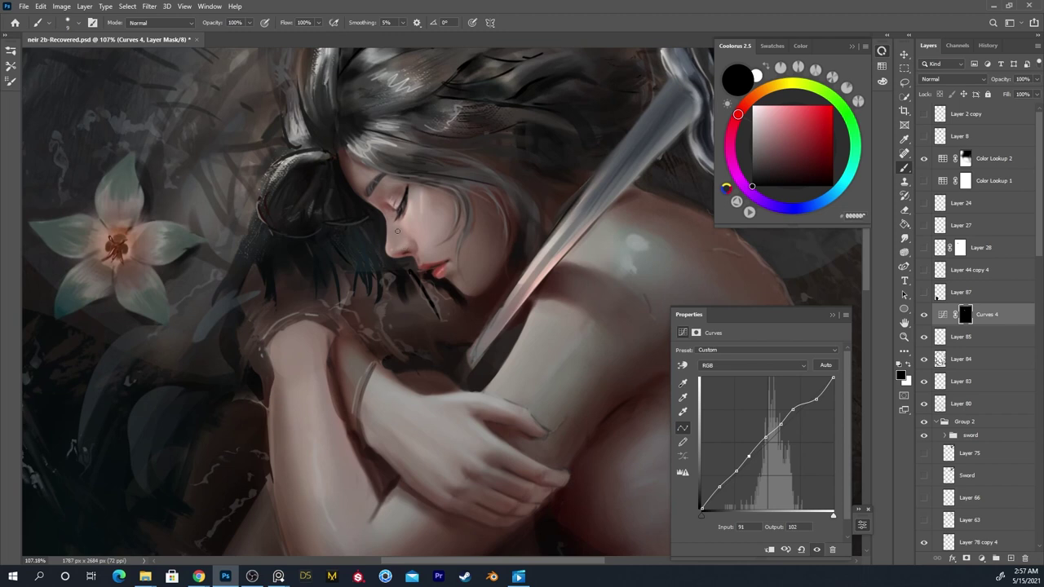
key(x)
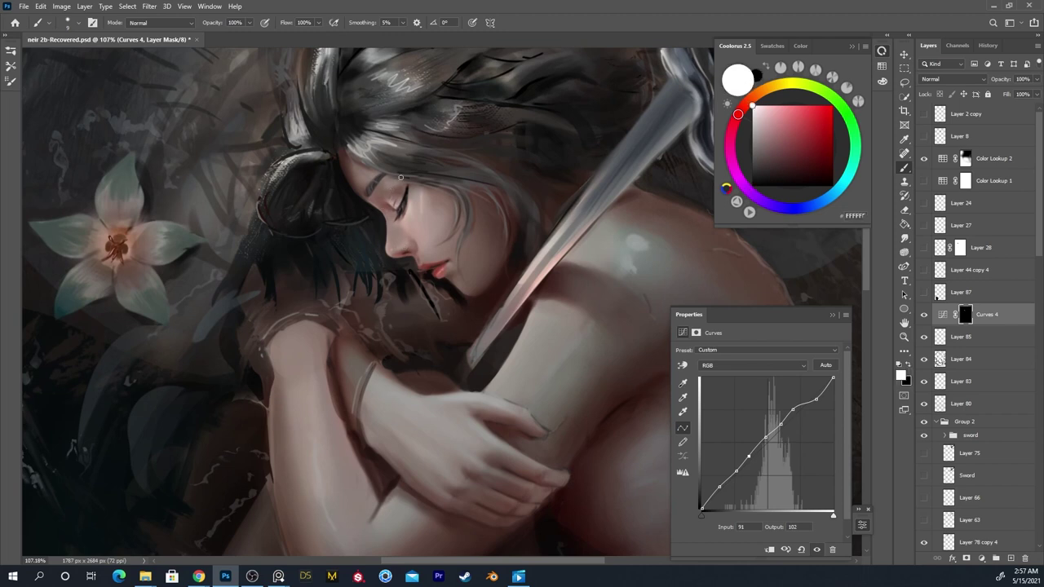
Refine the cheek brightening on the Curves mask with a 25 px brush, alternating white and black
key(x)
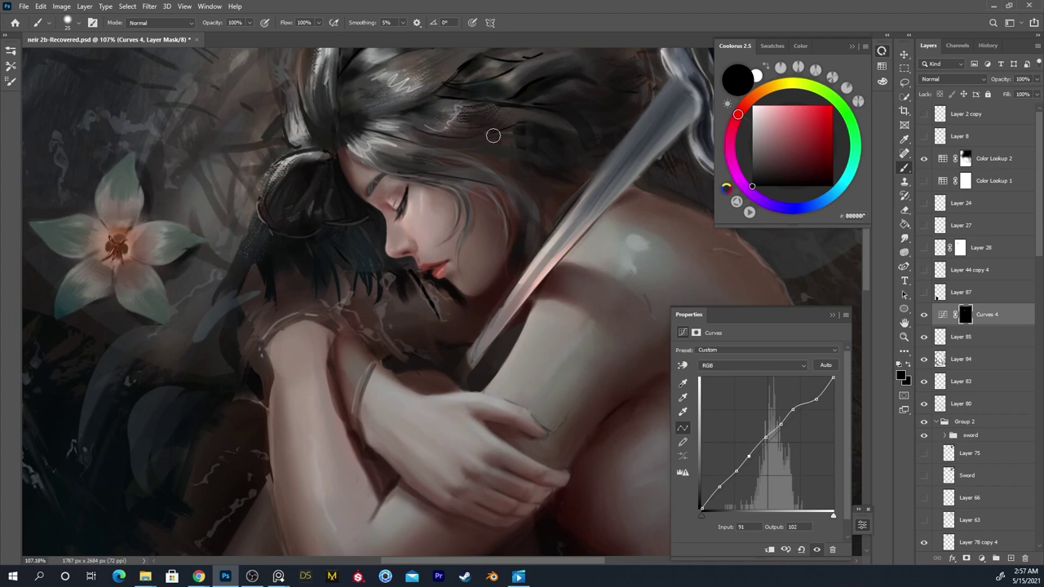
key(x)
key(z)
mouse_move(468, 226)
mouse_down()
mouse_move(438, 262)
mouse_move(473, 238)
mouse_up()
key(b)
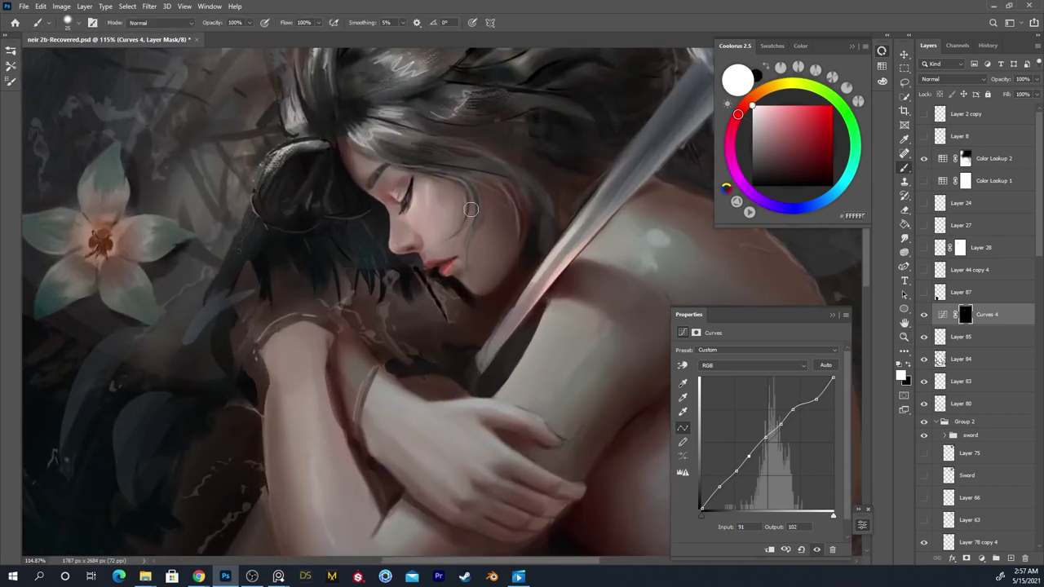
key(x)
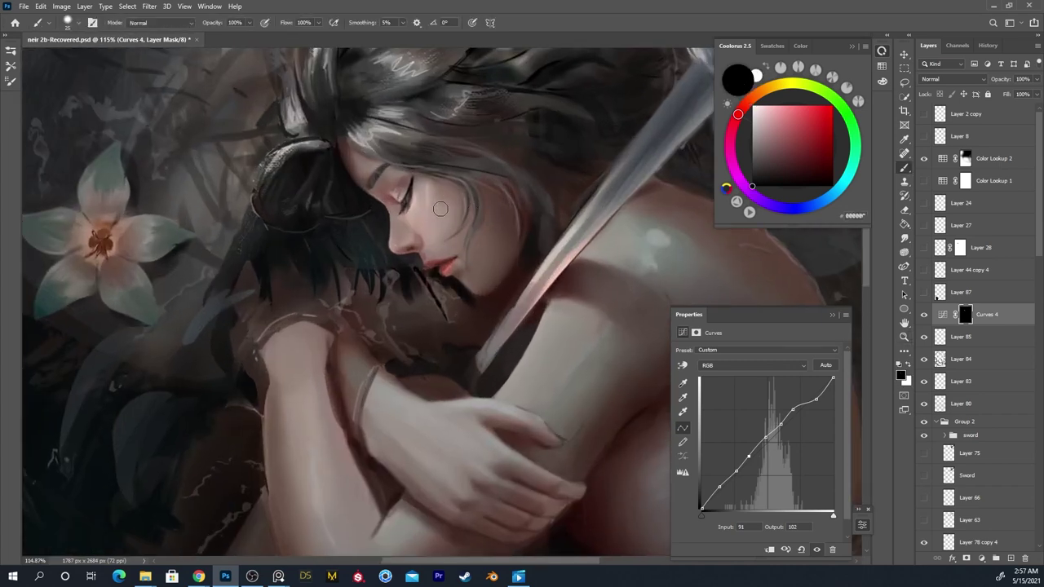
key(x)
key(x)
drag(461, 242, 390, 318)
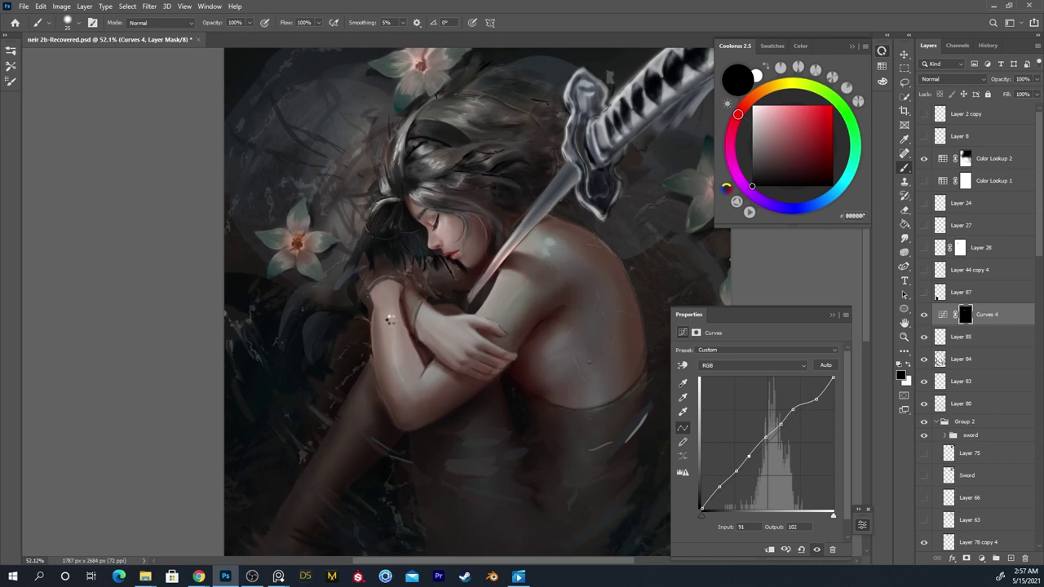
Brighten the upper arm and forearm on the Curves mask with a 60 px white brush, undoing the unwanted strokes
drag(475, 354, 371, 322)
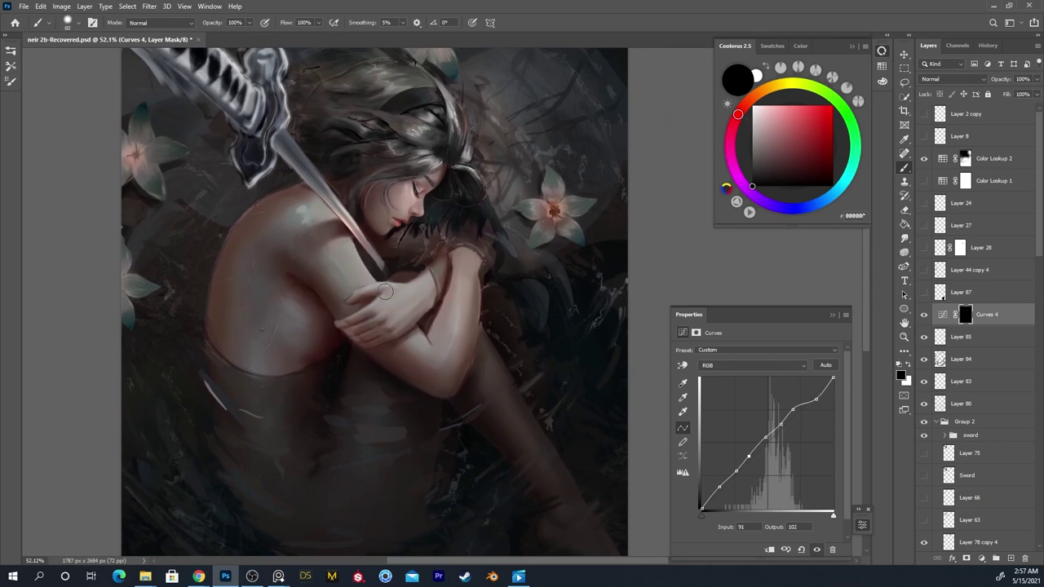
key(x)
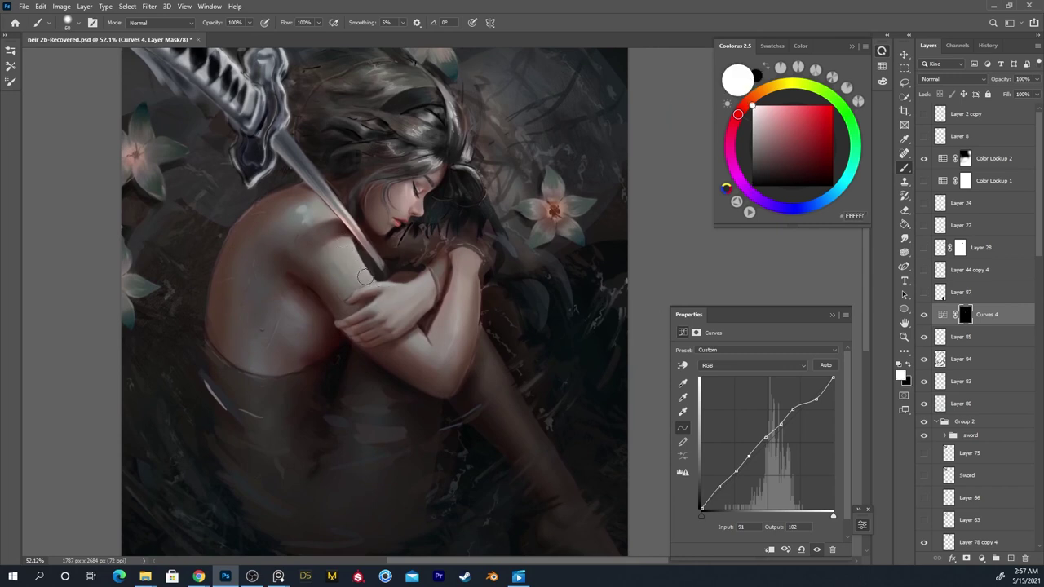
key(ctrl+z)
key(ctrl+z)
drag(326, 242, 353, 296)
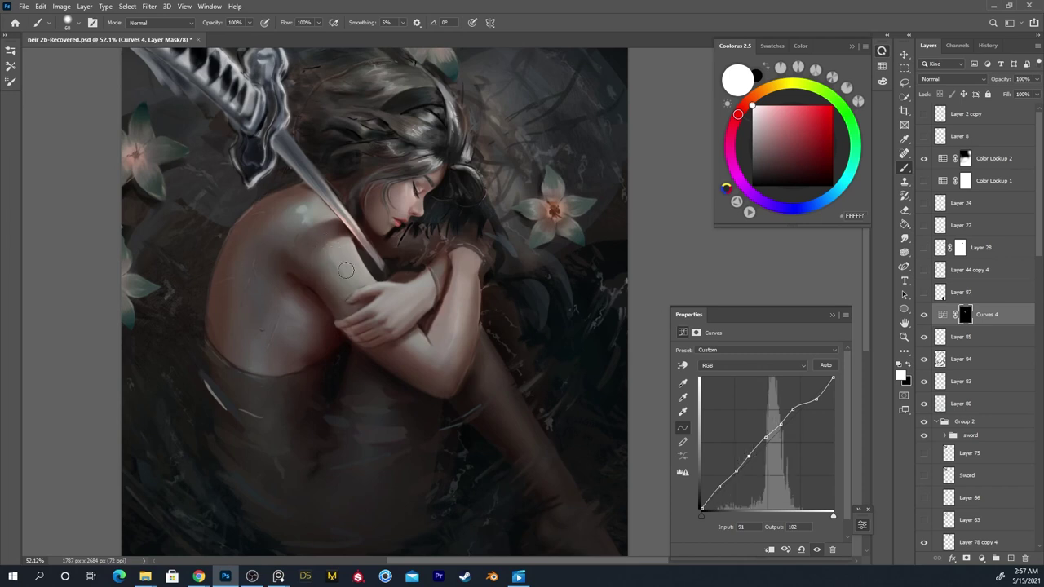
drag(310, 249, 327, 245)
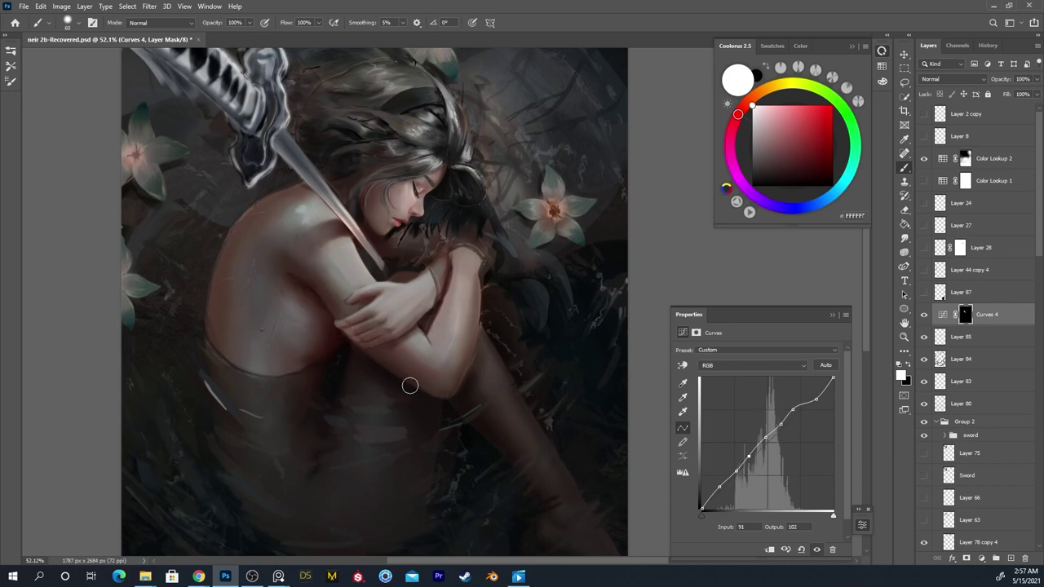
mouse_move(399, 340)
mouse_down()
mouse_move(458, 375)
mouse_move(439, 343)
mouse_move(437, 376)
mouse_move(412, 346)
mouse_move(440, 352)
mouse_move(466, 269)
mouse_up()
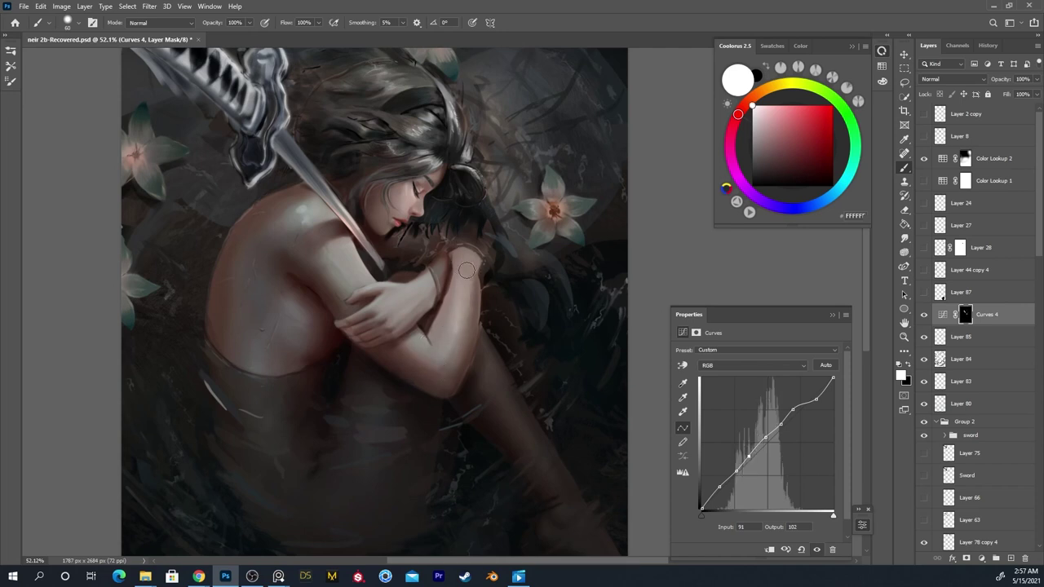
Refine the brightening on the hand and wrist on the Curves mask by alternating black and white strokes
key(x)
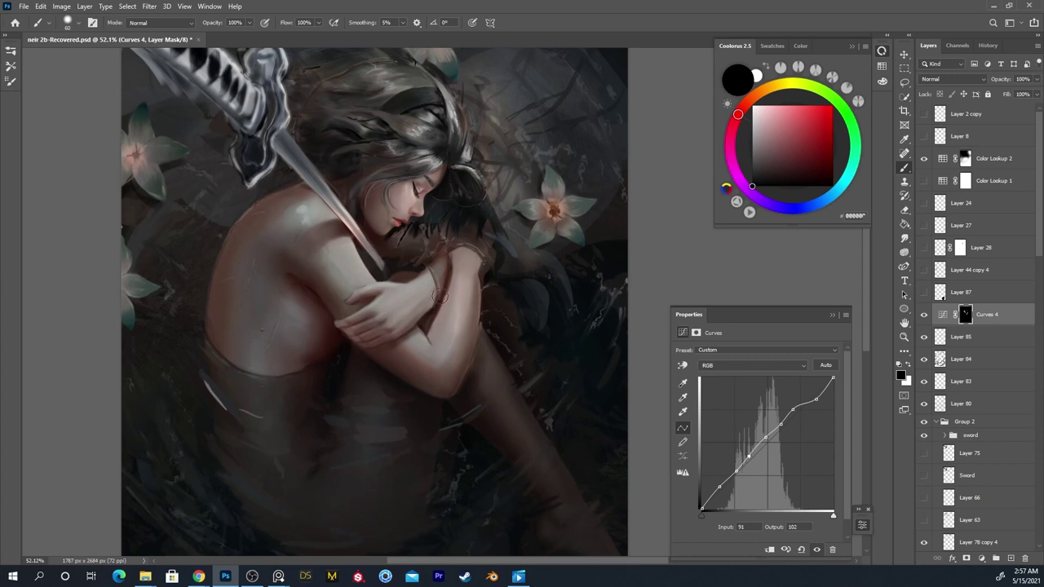
key(x)
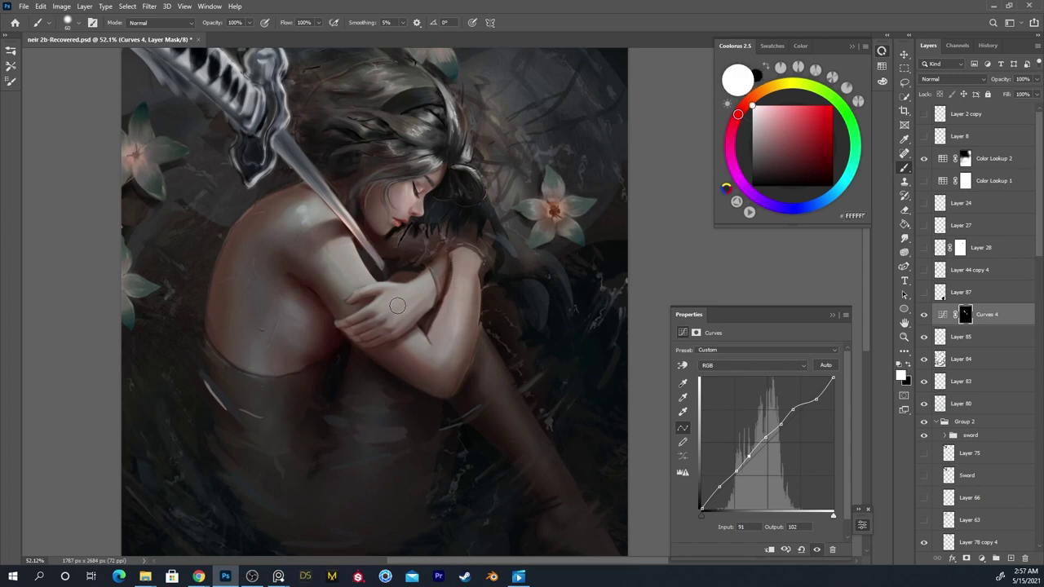
key(ctrl+z)
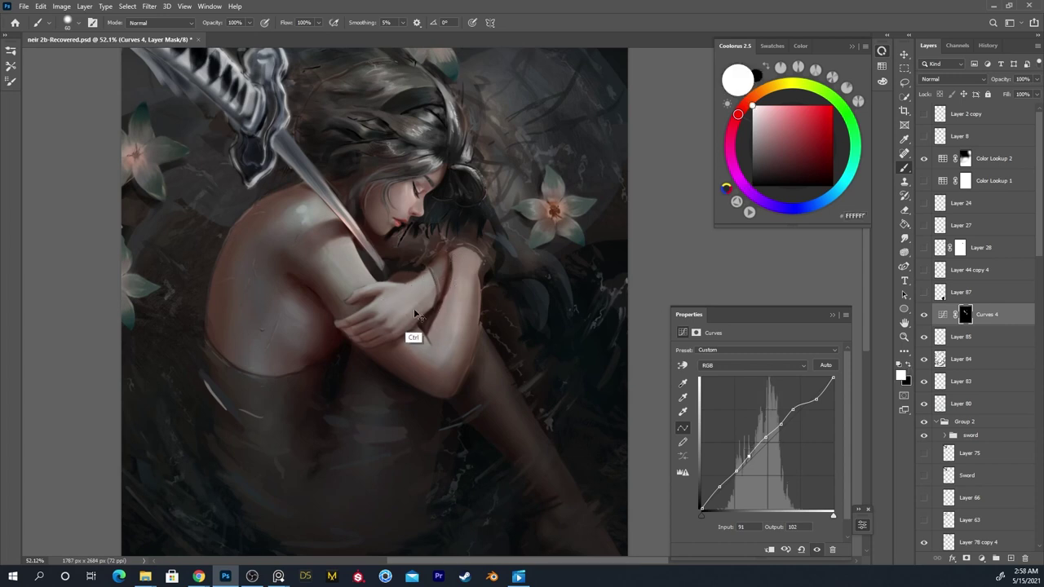
key(x)
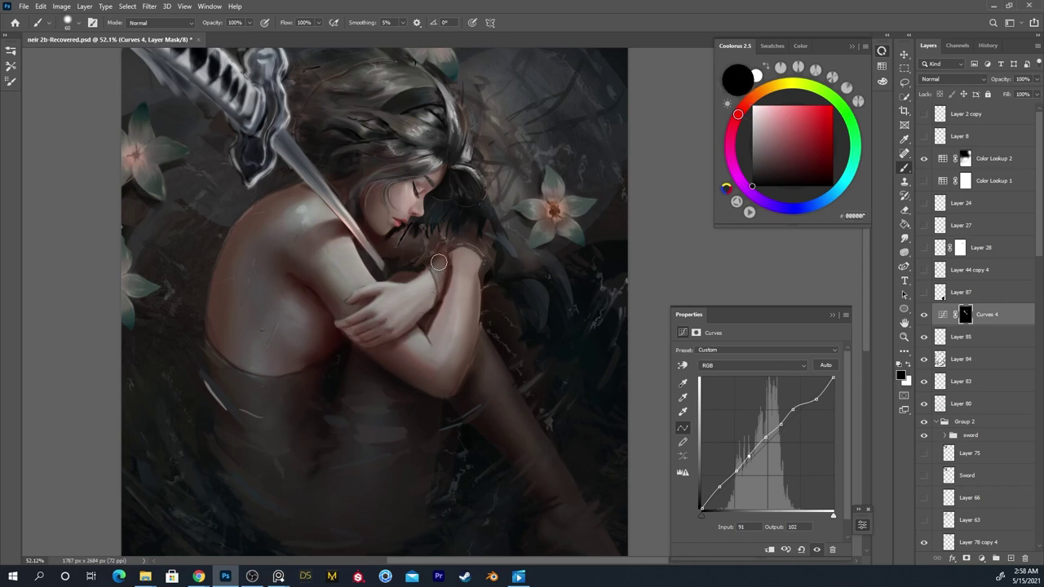
key(x)
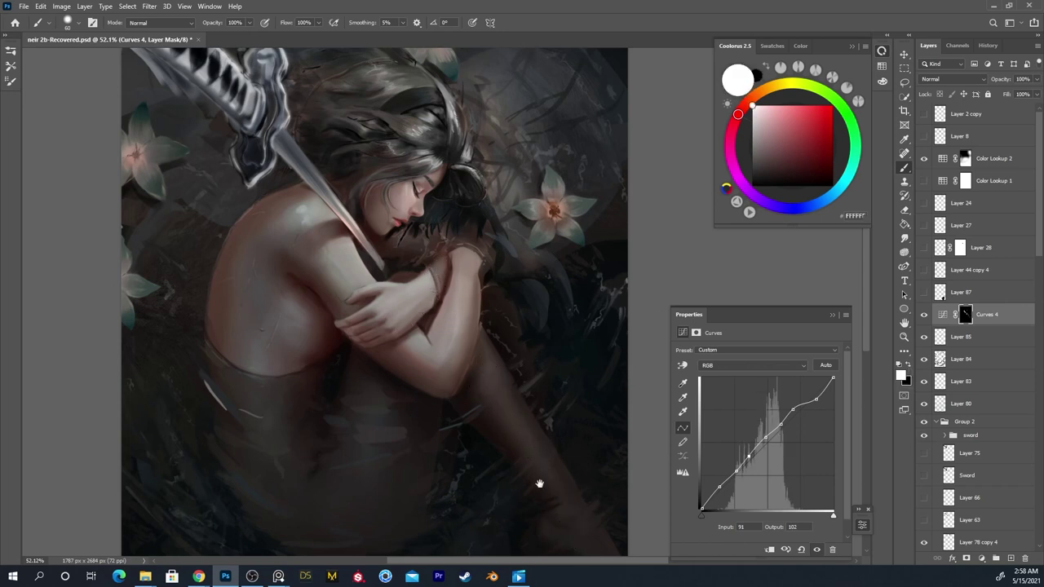
Enlarge the brush to 80 px and brighten the lower leg on the Curves mask with white, trimming with black
drag(539, 484, 491, 460)
key(x)
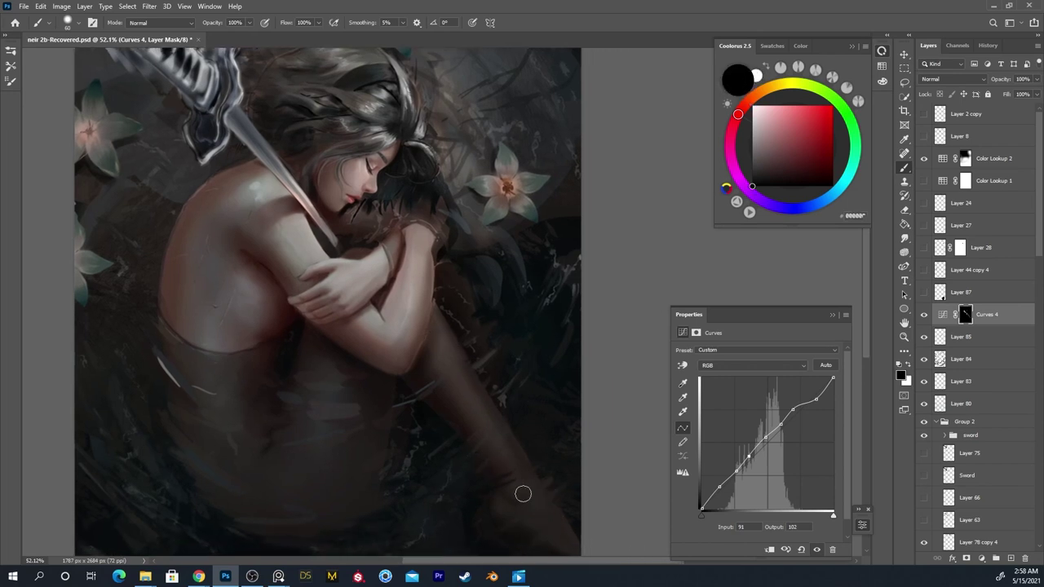
key(x)
key(x)
right_click(489, 232)
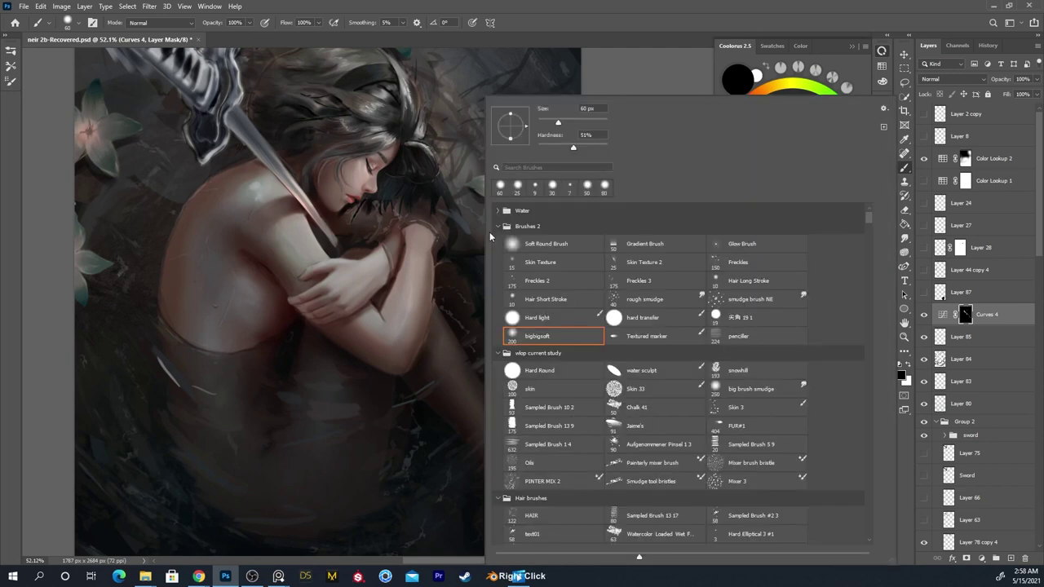
click(475, 308)
key(bracketright)
key(bracketright)
key(x)
mouse_move(435, 373)
mouse_down()
mouse_move(451, 397)
mouse_move(419, 361)
mouse_move(497, 457)
mouse_up()
key(x)
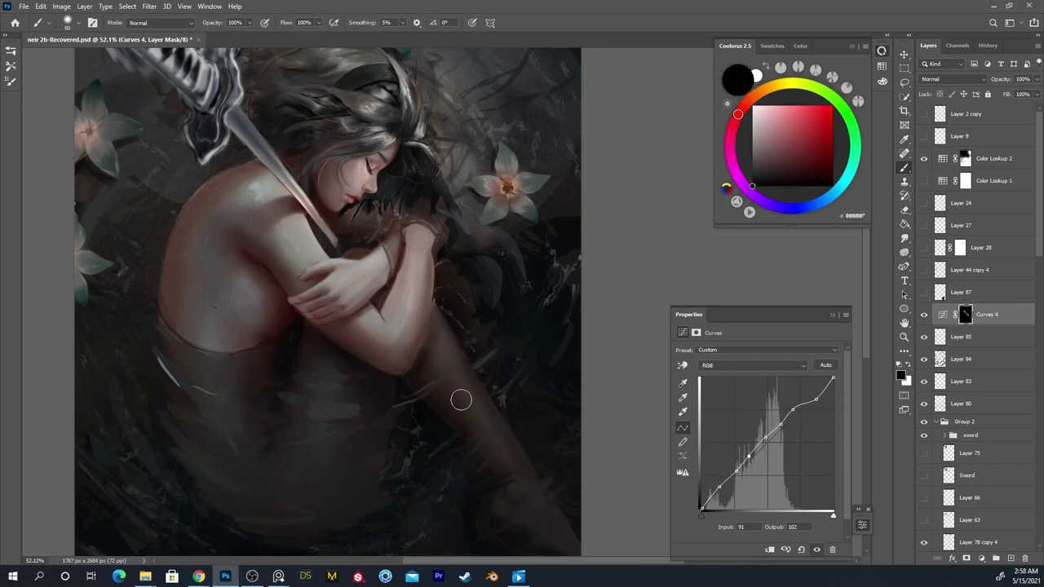
key(x)
drag(421, 364, 491, 435)
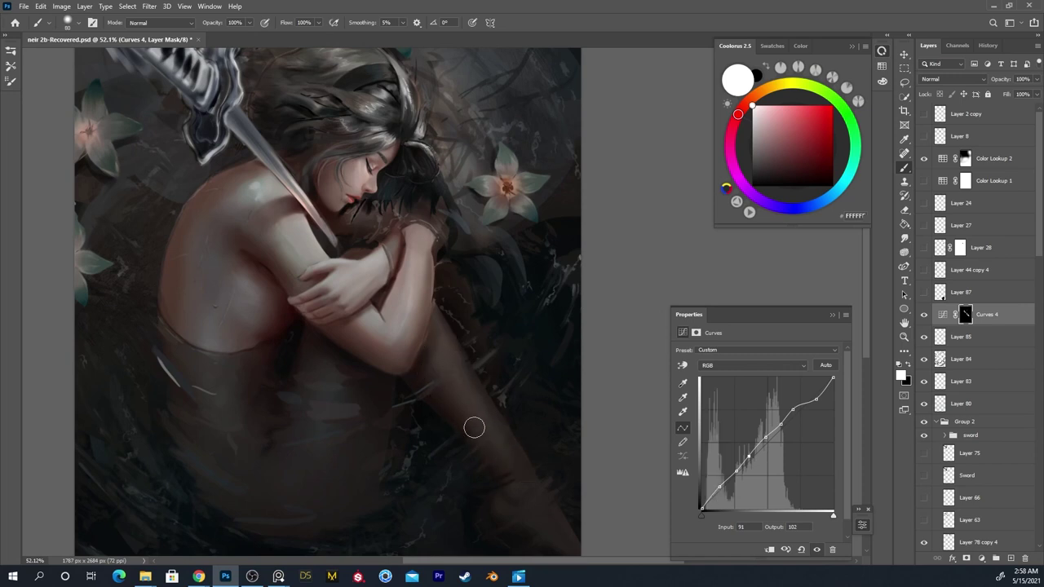
Brighten the background between the hair and the nearby flower on the Curves mask with white, undoing the unwanted strokes
drag(298, 333, 349, 380)
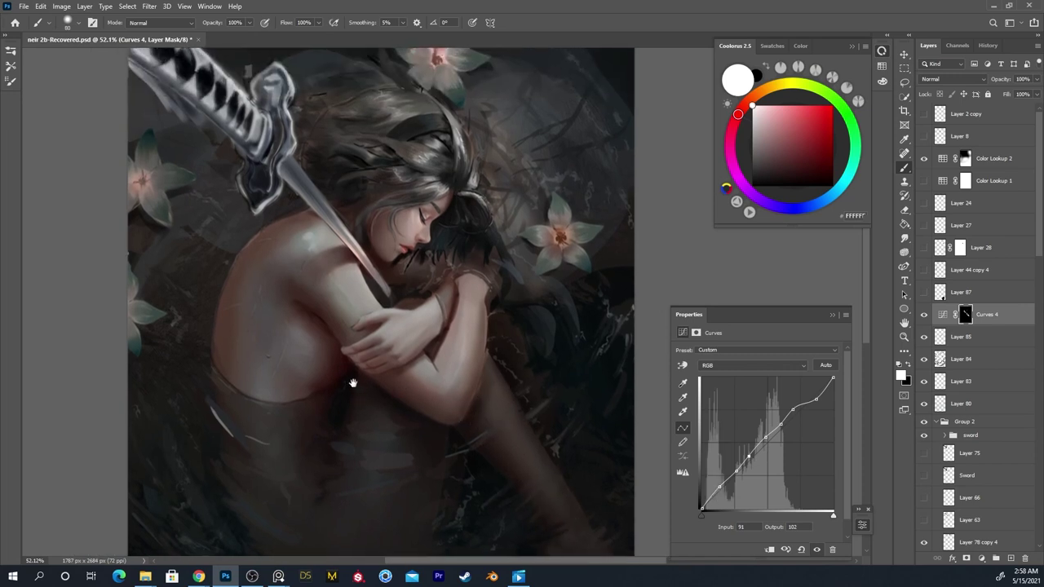
key(ctrl+z)
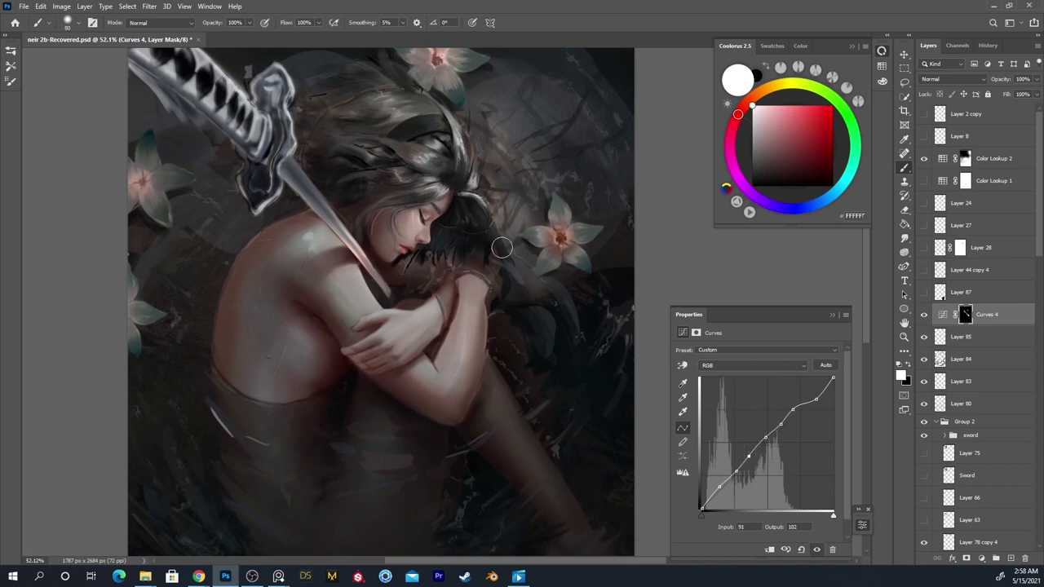
drag(547, 248, 560, 242)
key(ctrl+z)
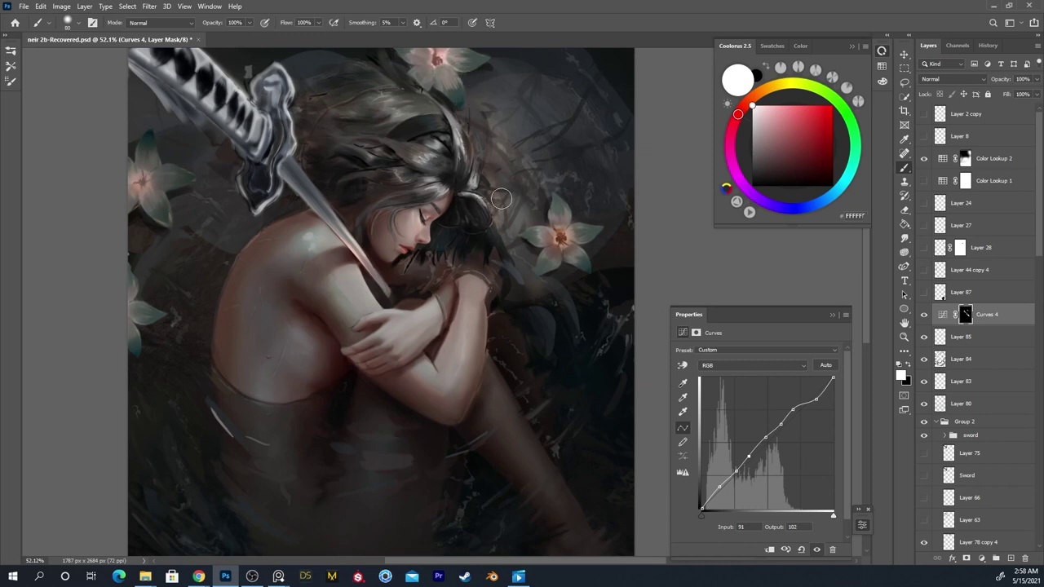
drag(514, 194, 507, 261)
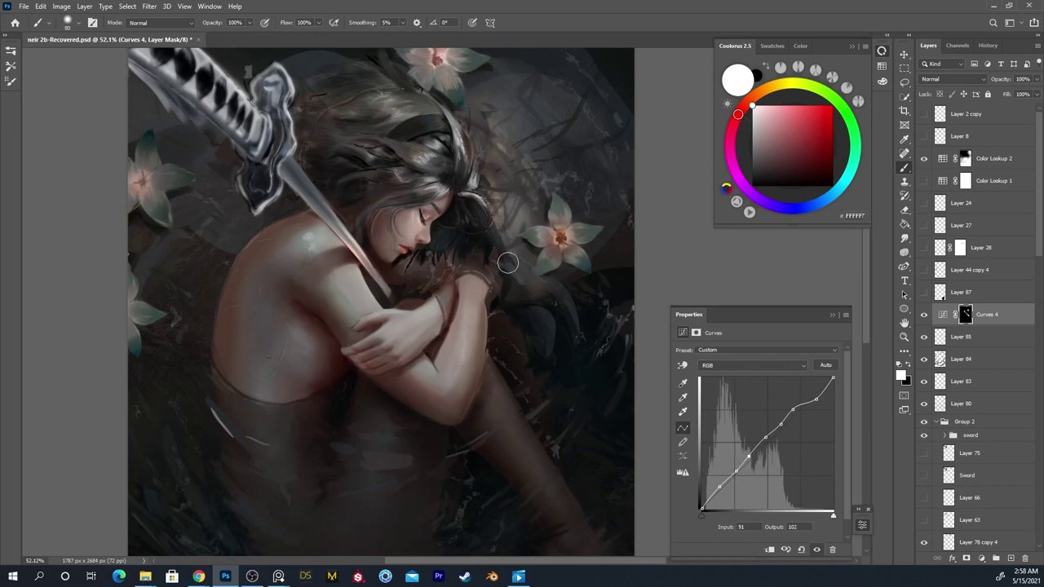
drag(529, 340, 499, 289)
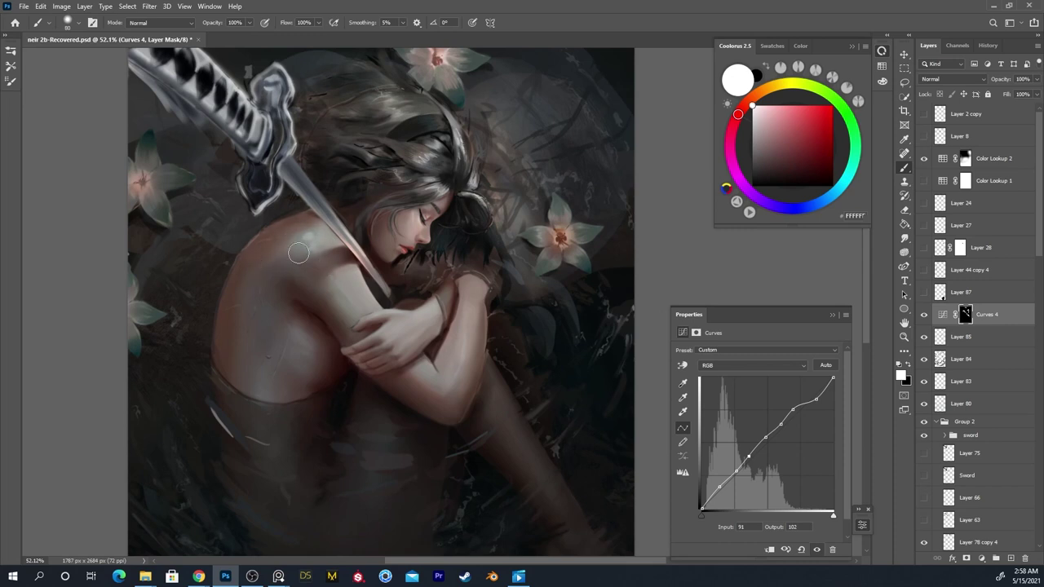
Flip the canvas view horizontally and touch up the figure's brightening on the Curves mask by alternating black and white
key(x)
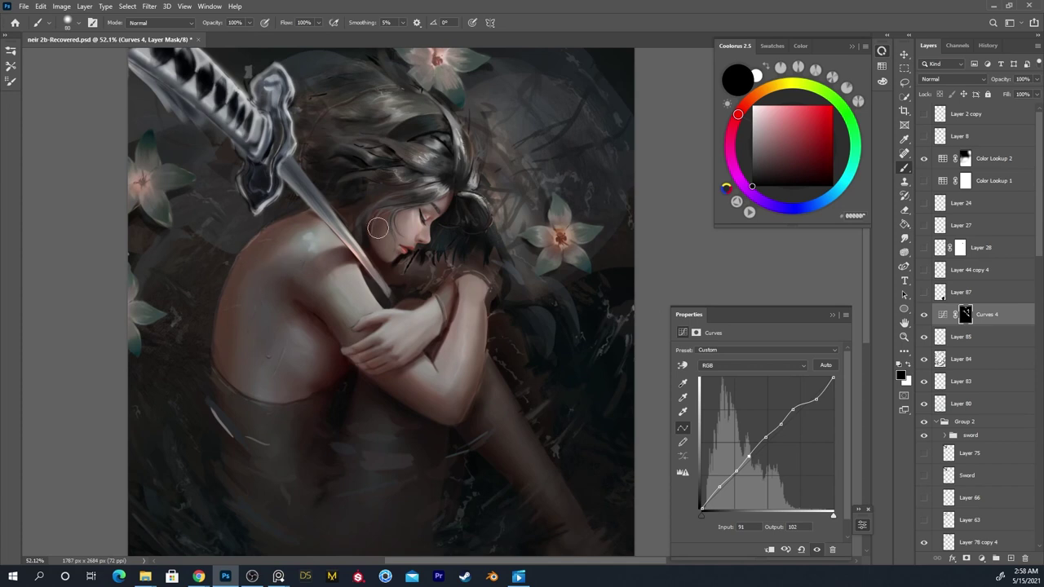
key(x)
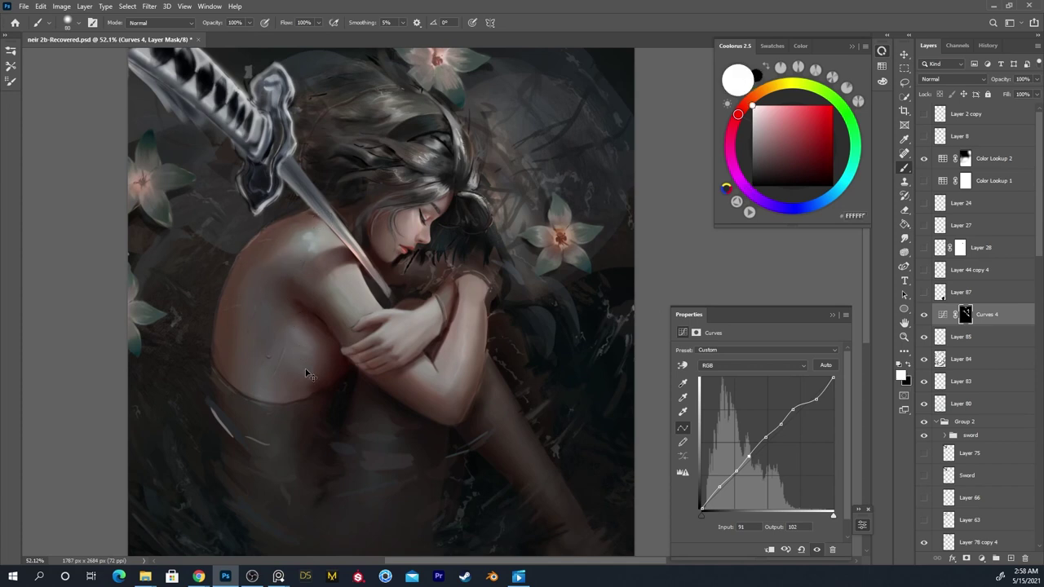
key(h)
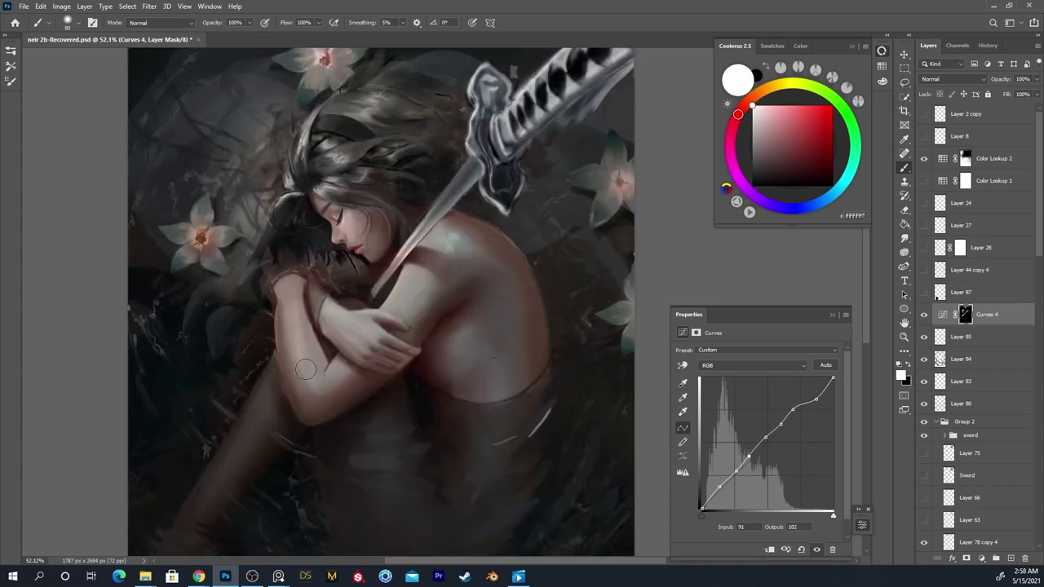
key(x)
key(x)
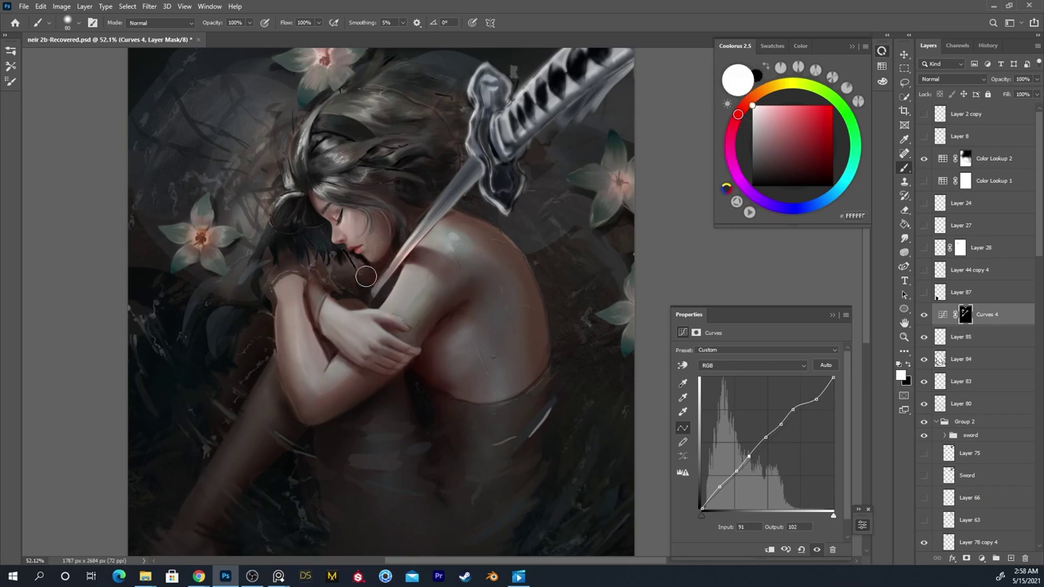
key(x)
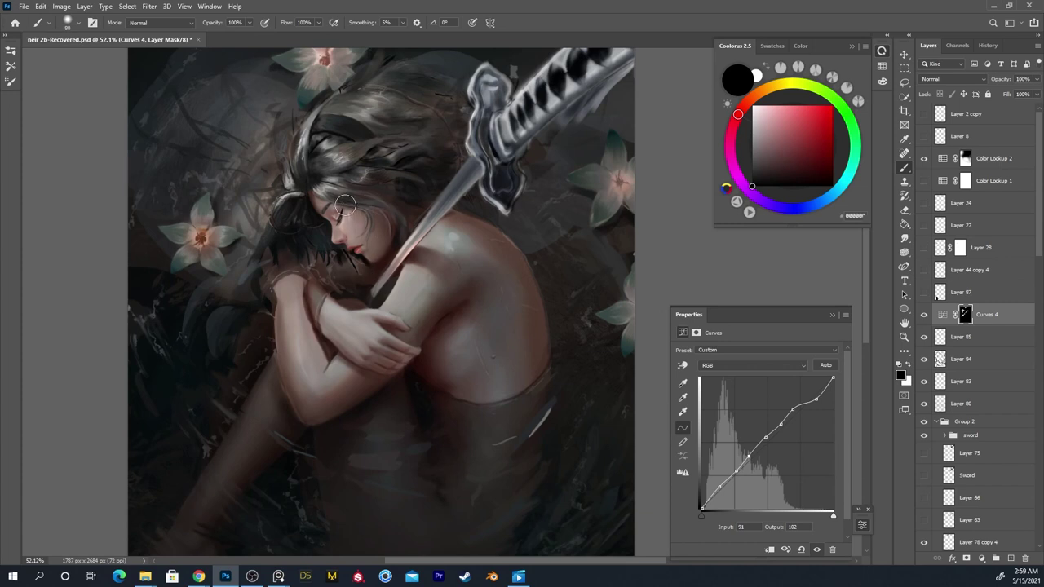
Set white as the mask painting colour and reduce the brush to 20 px for detail work on the face
key(ctrl)
key(ctrl+space)
drag(345, 213, 407, 205)
key(x)
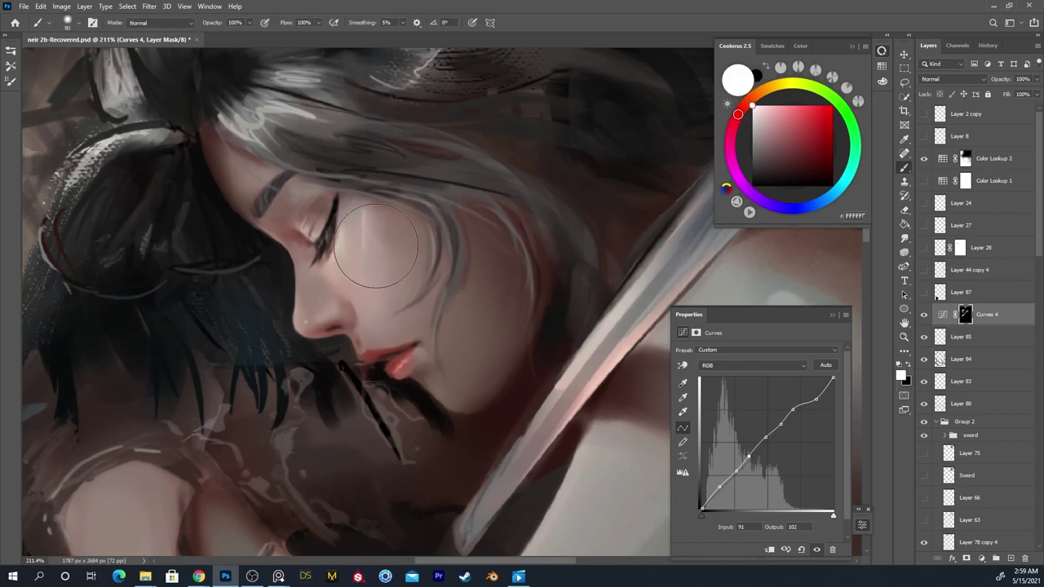
key(bracketleft)
key(bracketleft)
key(bracketleft)
key(bracketleft)
key(bracketleft)
key(bracketleft)
key(bracketleft)
key(bracketleft)
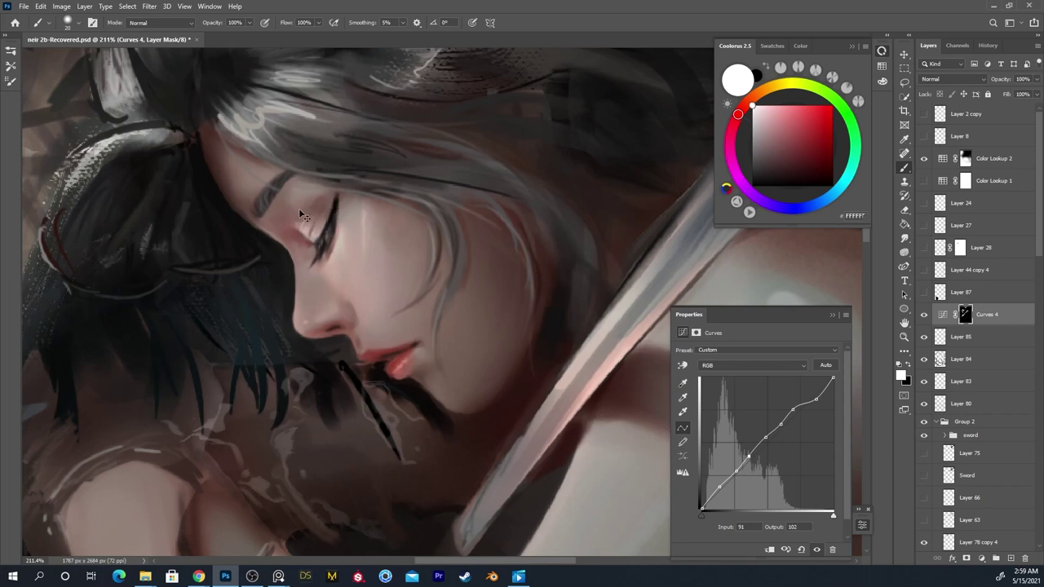
Refine the brightening around the forehead and eyebrow on the Curves mask with the 20 px brush, alternating black and white
key(x)
key(x)
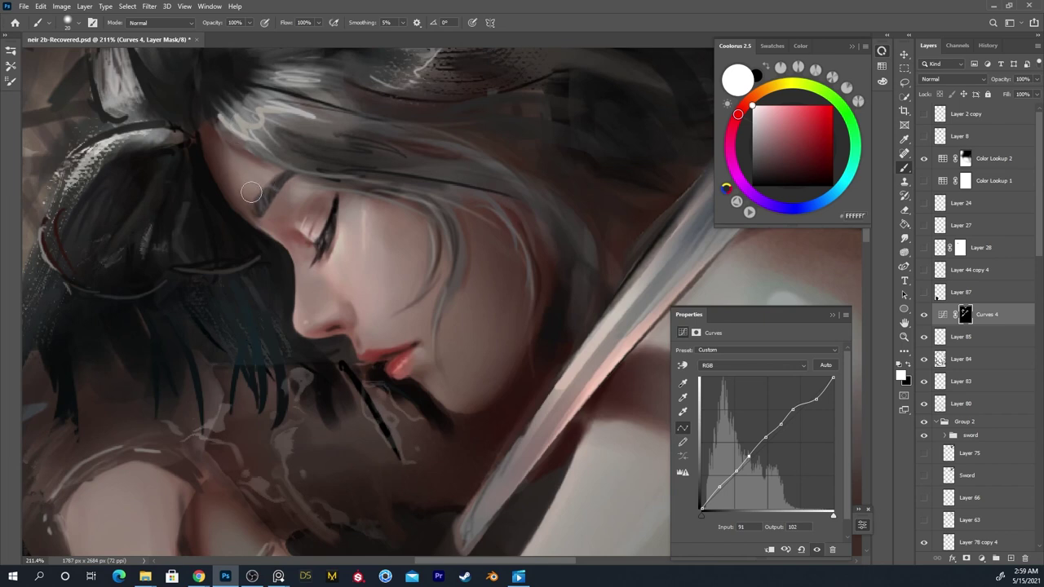
key(x)
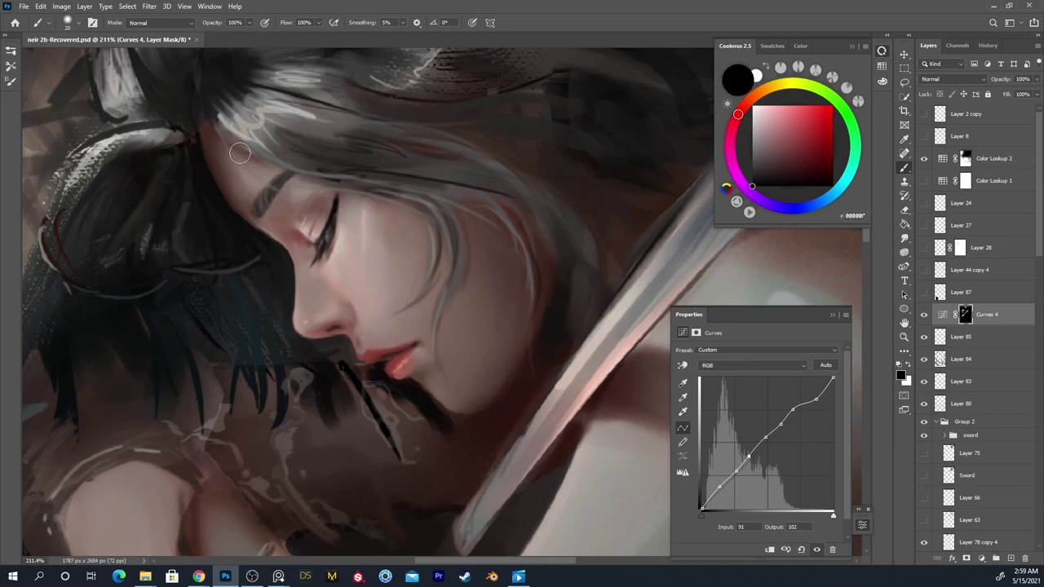
key(x)
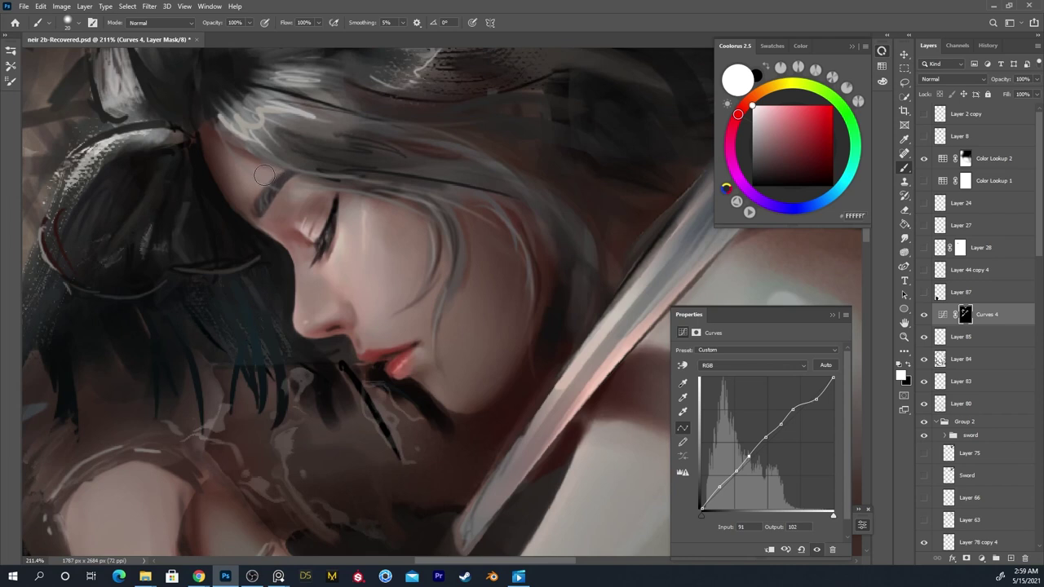
key(x)
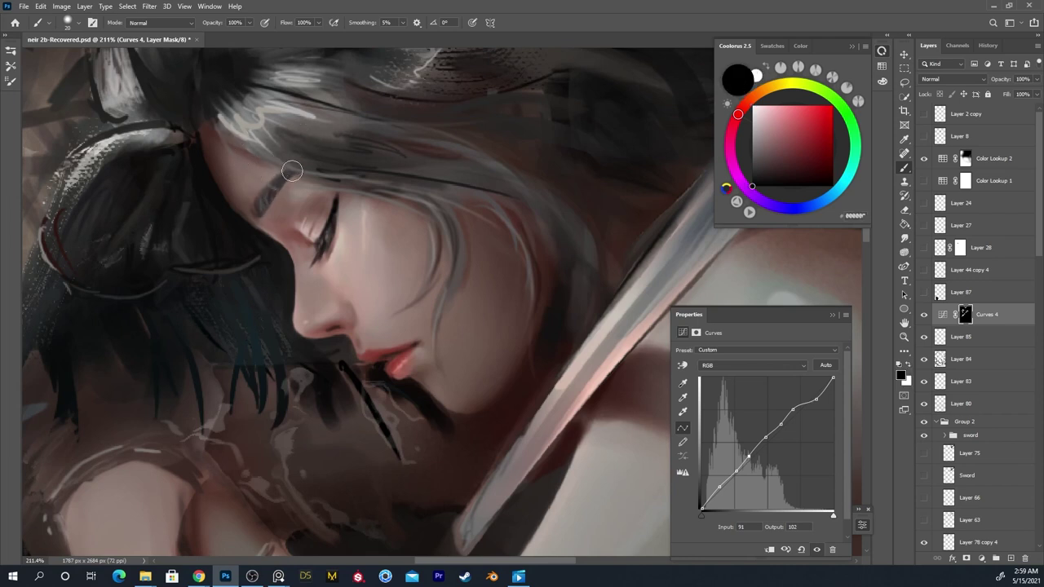
key(x)
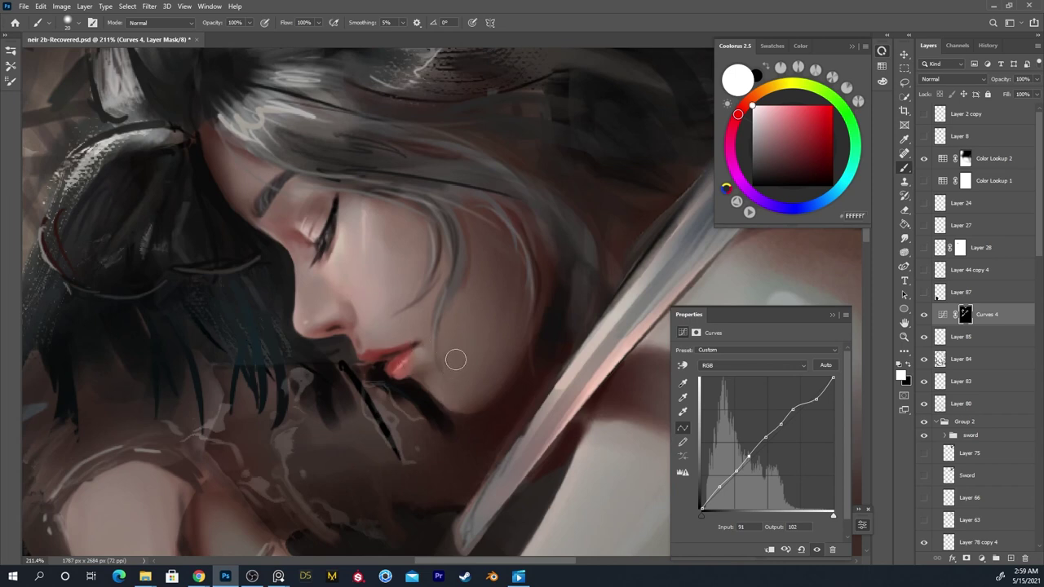
scroll(471, 318, down, 3)
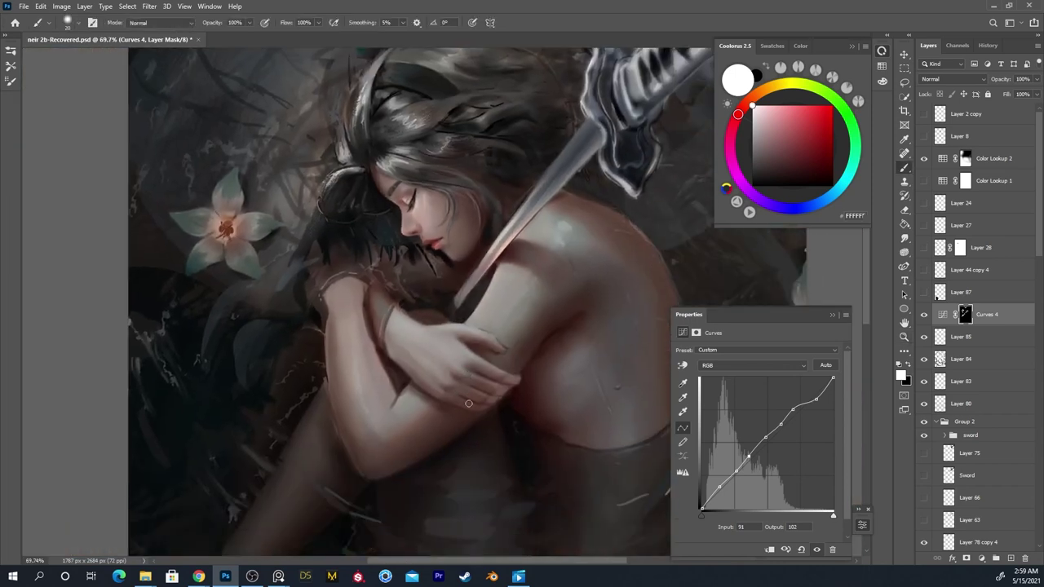
Enlarge the brush to 200 px and brighten the lower body beneath the folded arms on the Curves mask with white
scroll(468, 403, up, 3)
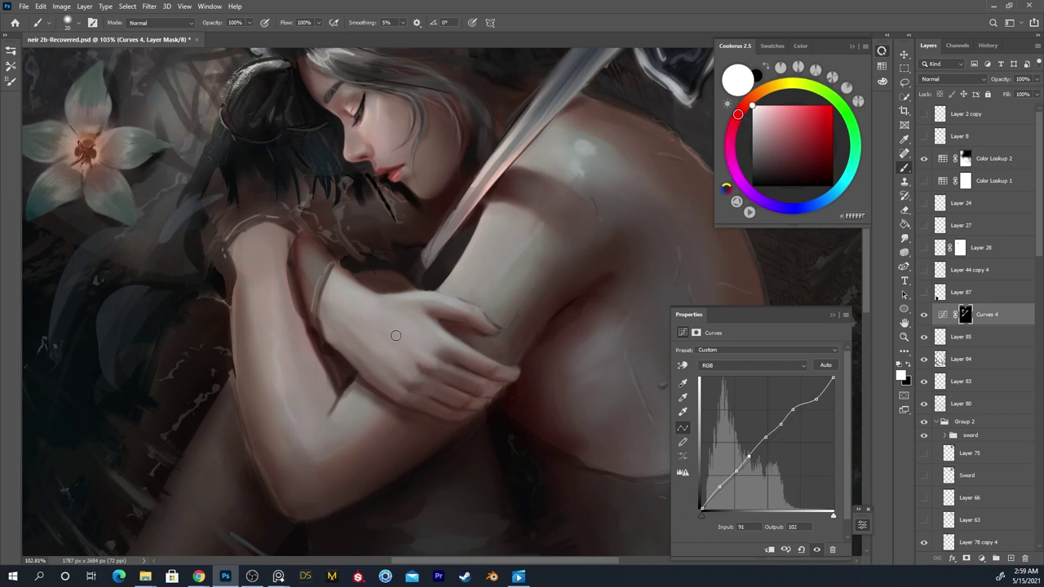
key(z)
drag(423, 313, 352, 327)
drag(318, 464, 388, 279)
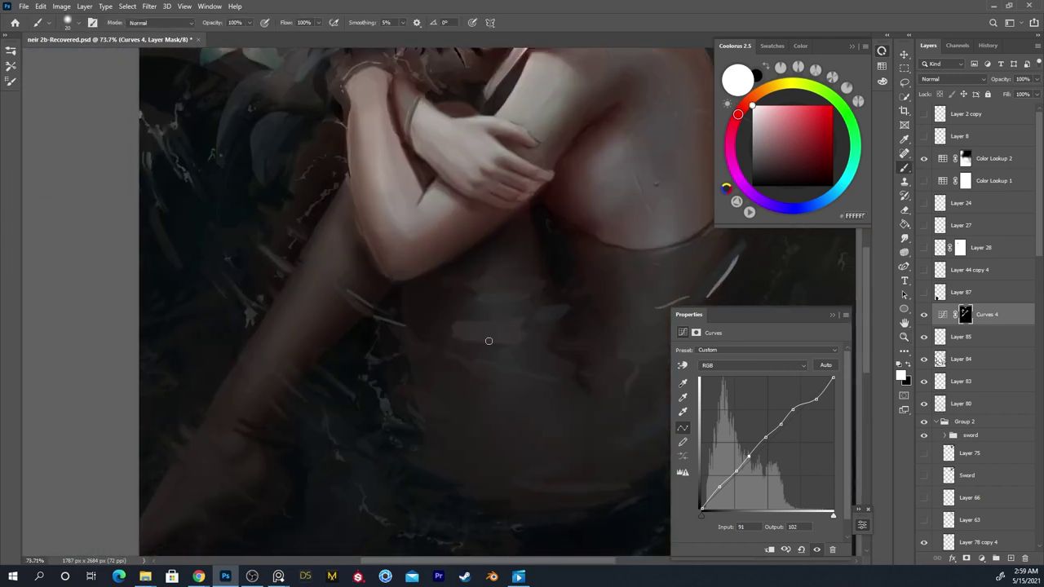
key(])
key(])
key(])
key(])
key(])
key(])
key(])
key(])
key(])
key(])
click(492, 292)
drag(513, 412, 403, 329)
key(bracketright)
key(bracketright)
key(bracketright)
key(bracketright)
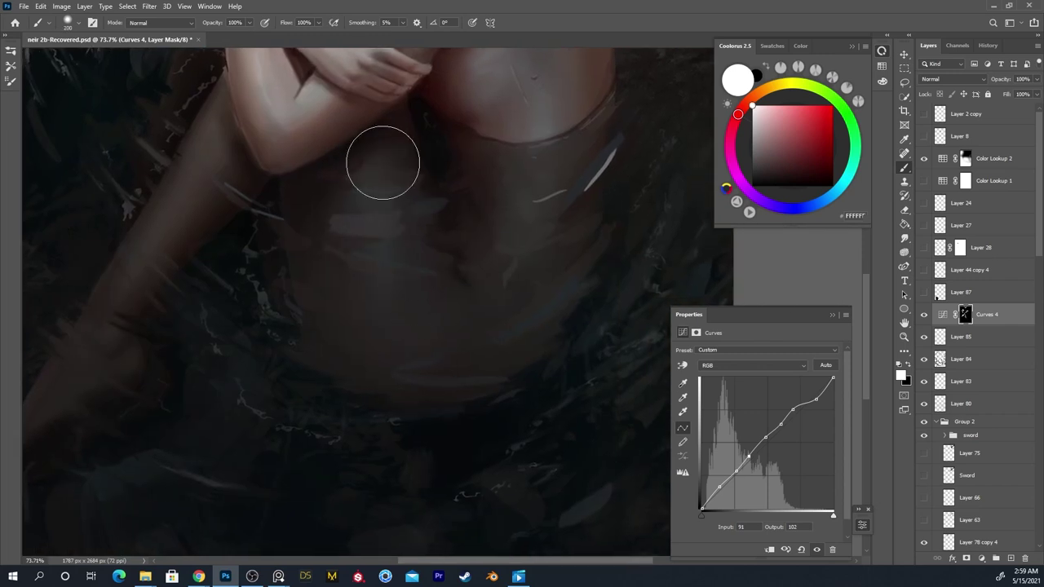
drag(373, 284, 368, 368)
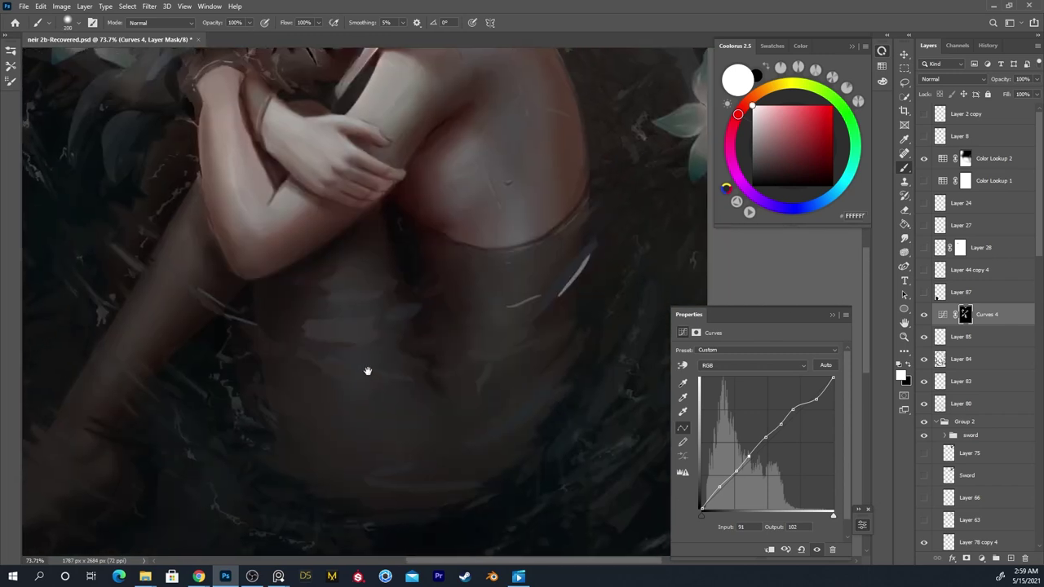
Balance the brightening of the thighs and surrounding water on the Curves mask, alternating black and white at 200 px
key(x)
key(x)
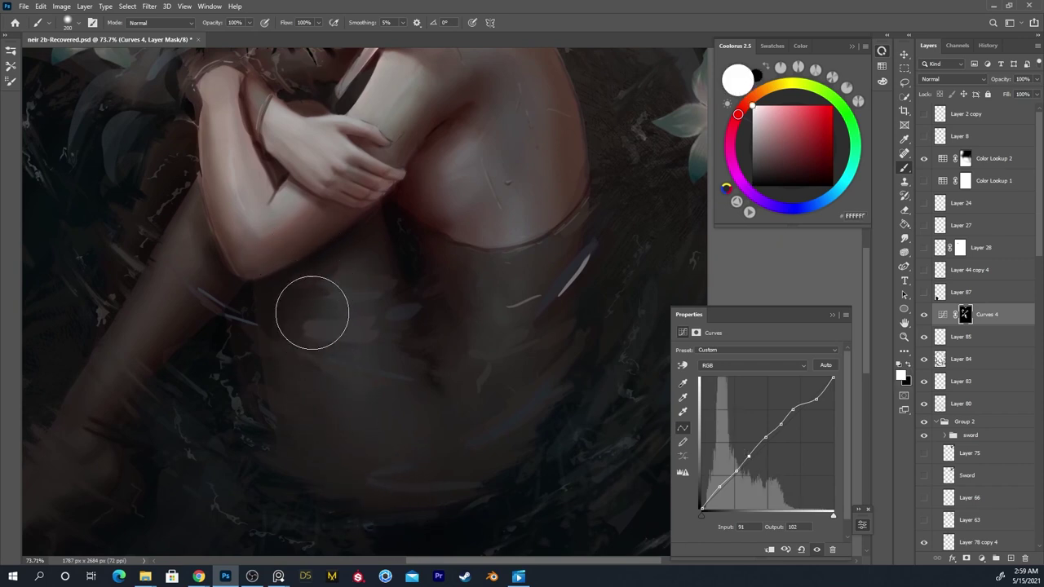
key(x)
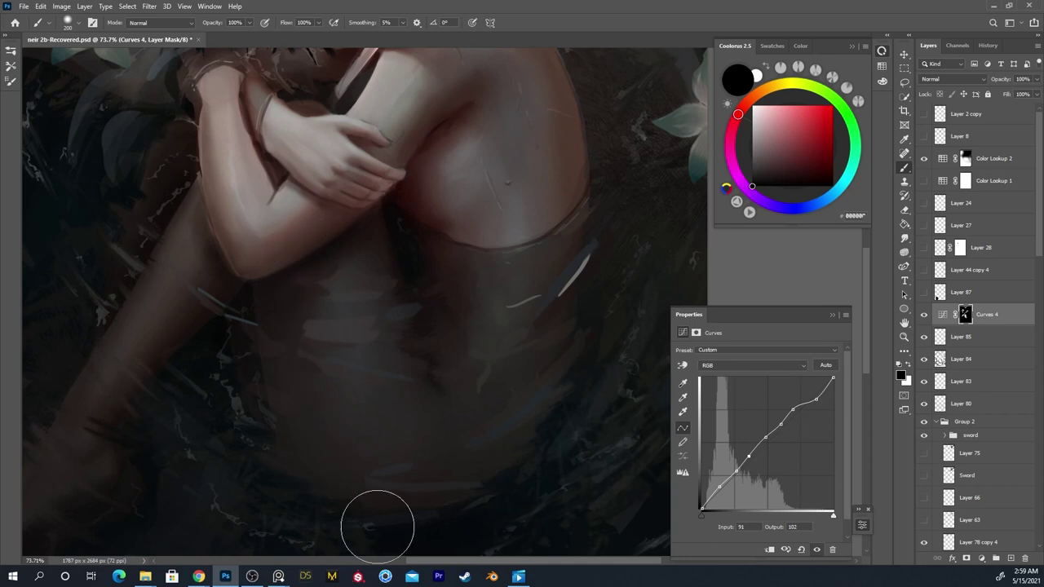
key(x)
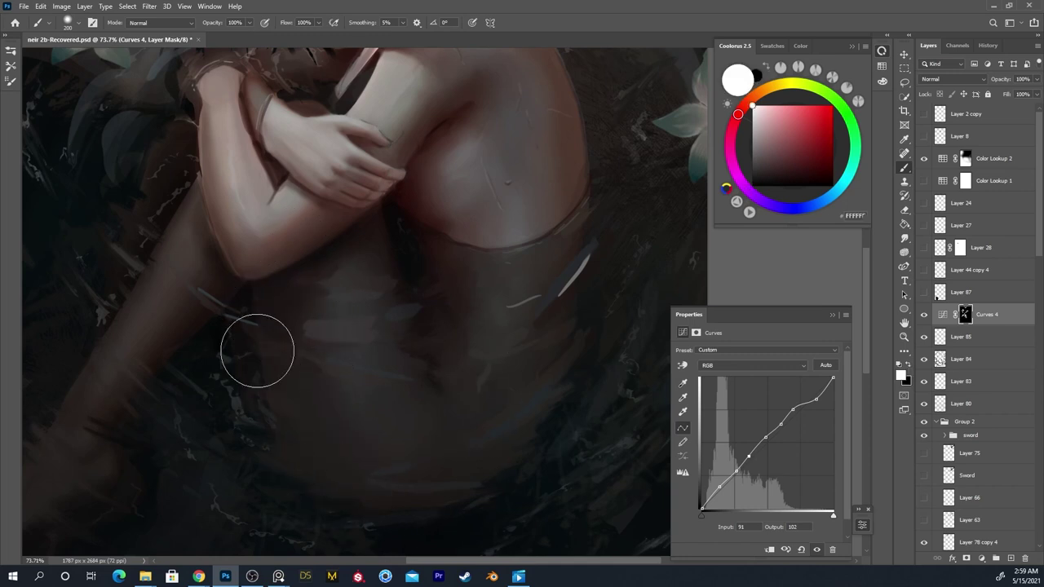
Reduce the brush to 90 px and touch up the Curves mask along the thigh's edge below the elbow
key(bracketleft)
key(bracketleft)
key(bracketleft)
key(bracketleft)
key(bracketleft)
key(bracketleft)
key(bracketleft)
key(bracketleft)
key(bracketleft)
key(bracketleft)
key(bracketleft)
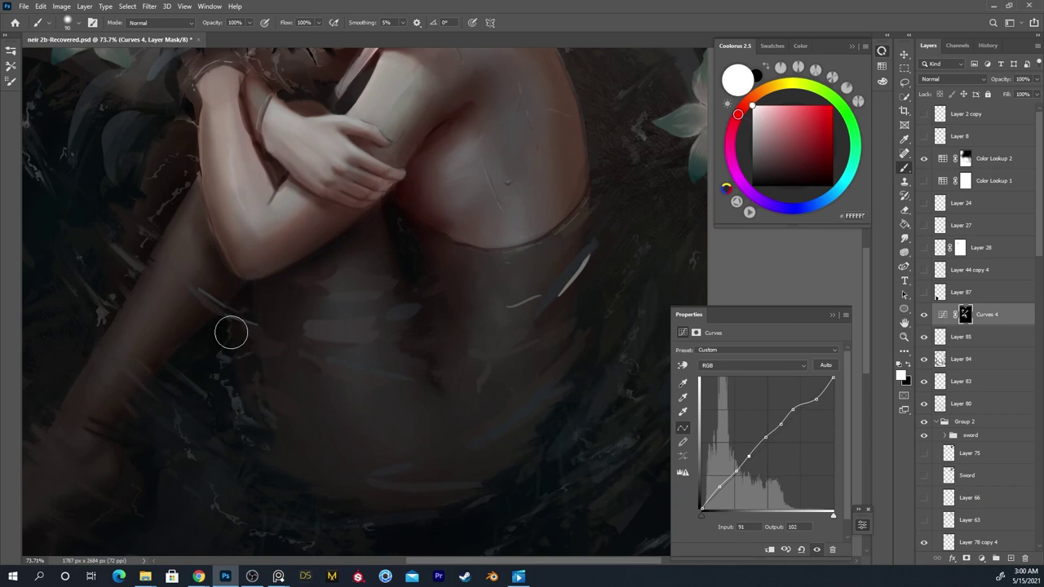
key(x)
key(x)
key(backslash)
key(backslash)
Enlarge the brush to 175 px and adjust the brightening around the hip on the Curves mask with white and black
key(bracketright)
key(bracketright)
key(bracketright)
key(bracketright)
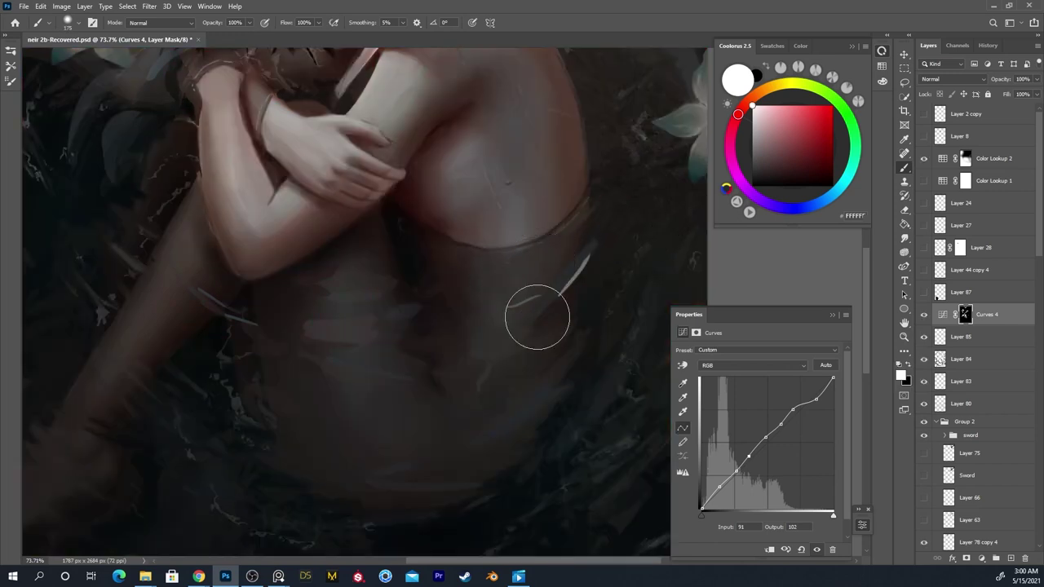
key(x)
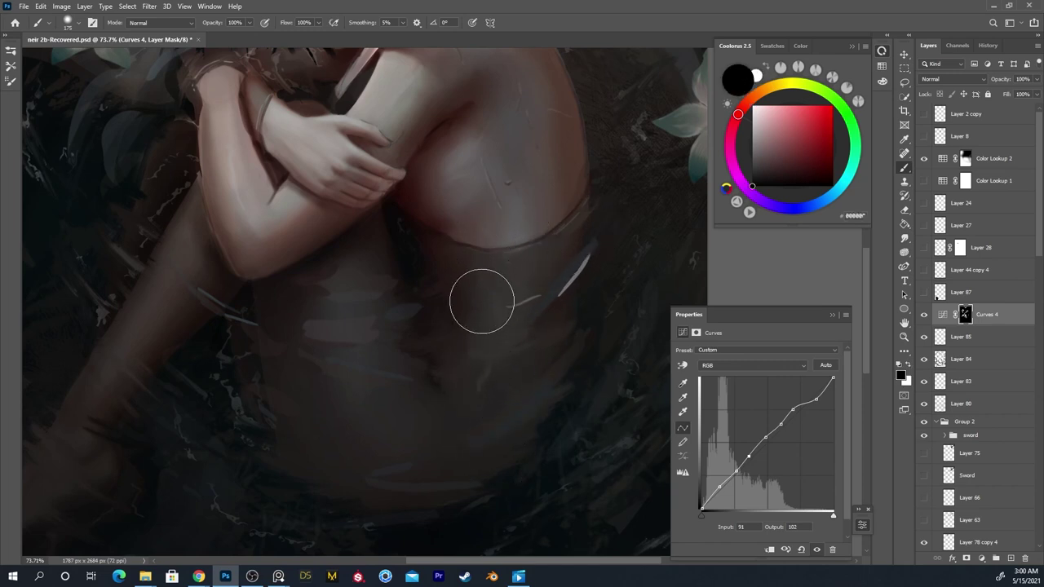
key(x)
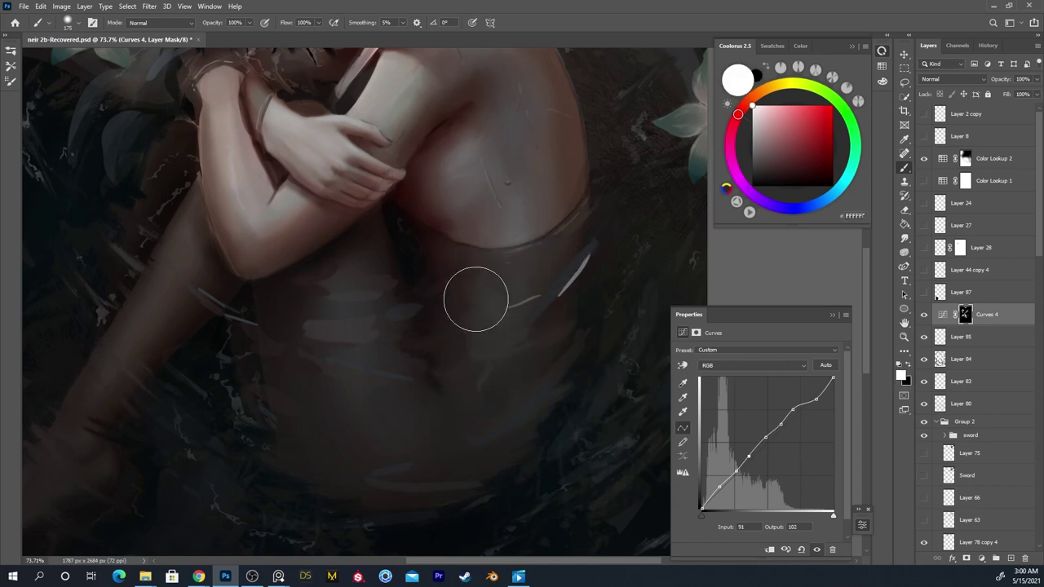
key(x)
Fit the whole painting in view, compare it with and without the Curves 4 adjustment, and restore white as the painting colour
key(ctrl+0)
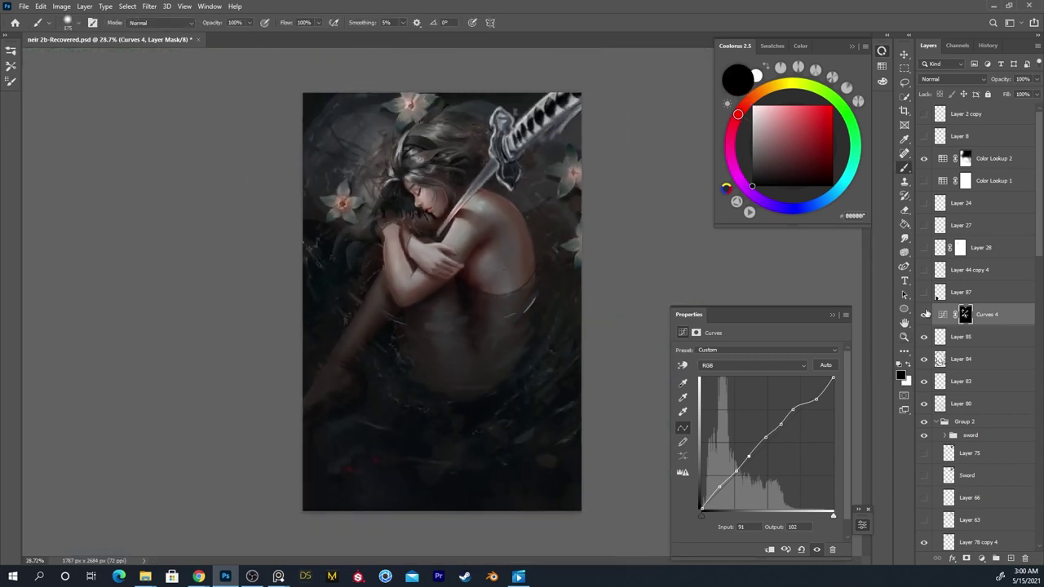
click(924, 317)
click(924, 316)
click(924, 317)
click(923, 316)
click(924, 317)
click(923, 316)
click(923, 317)
click(924, 317)
key(x)
key(x)
key(x)
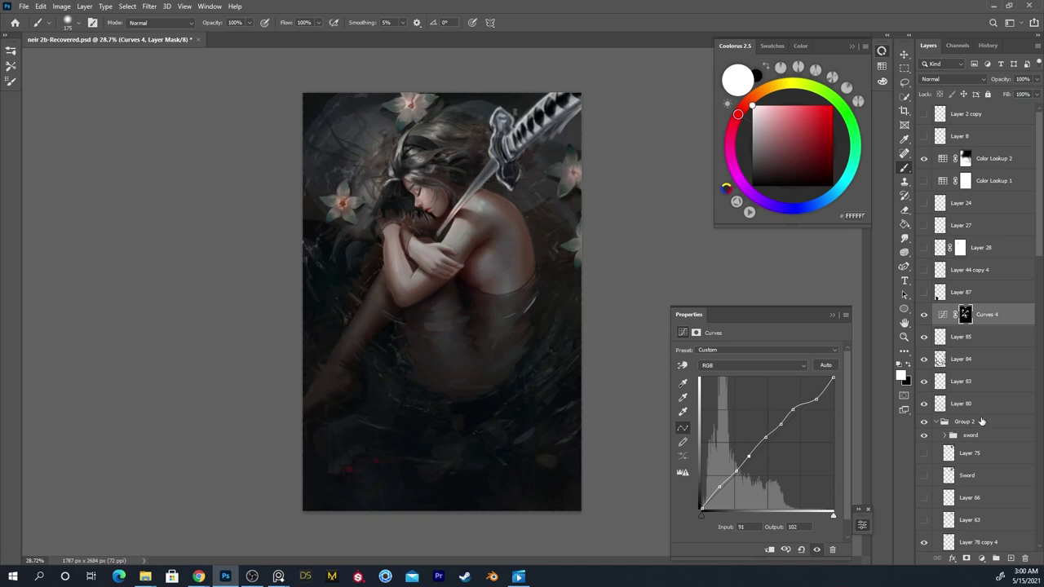
Add a Color Balance adjustment layer above Curves 4 and shift its highlights toward cyan, about -6
click(981, 558)
click(988, 462)
click(739, 351)
click(743, 376)
drag(743, 376, 738, 380)
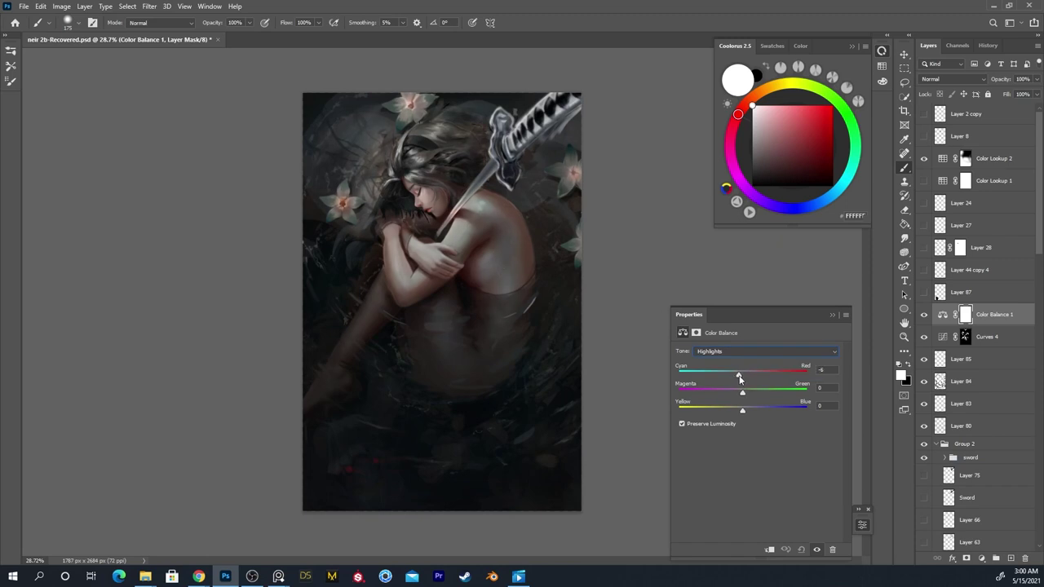
drag(741, 409, 740, 377)
Set the Color Balance shadows to +4 red and -4 toward yellow, and flip the canvas view horizontally
click(744, 351)
click(747, 359)
drag(742, 372, 747, 372)
drag(744, 407, 741, 407)
key(ctrl+shift+h)
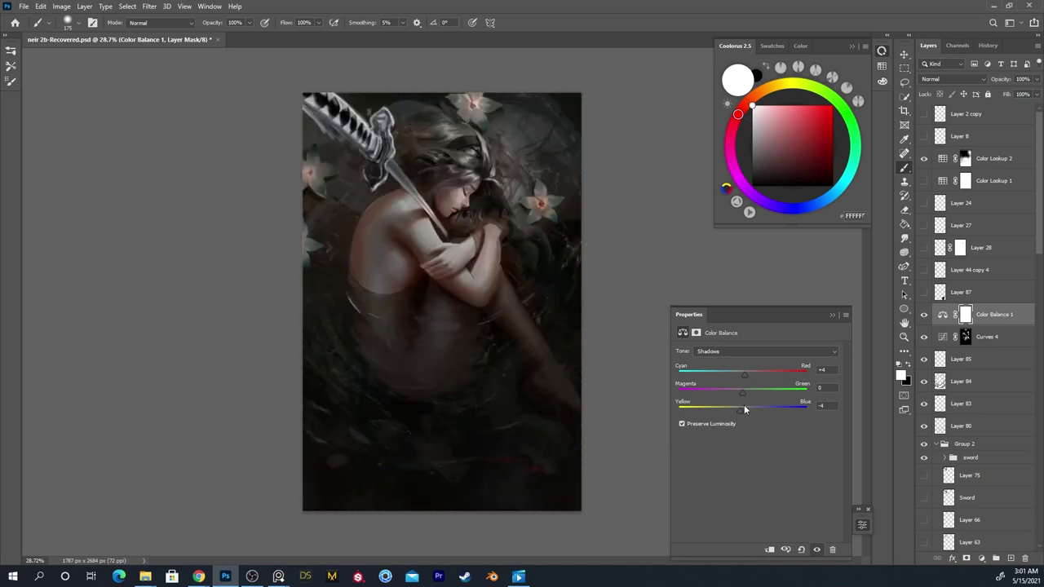
Preview the Color Balance effect and set its midtones to -3 toward cyan, undoing the trial shift toward yellow
click(816, 550)
click(816, 551)
click(742, 353)
click(744, 362)
drag(742, 372, 740, 373)
drag(741, 412, 734, 415)
key(ctrl+z)
key(ctrl+z)
Lower the Color Balance layer's opacity to 68% and flip the canvas view back
click(1036, 81)
drag(1035, 88, 1020, 95)
click(980, 82)
key(ctrl+shift+h)
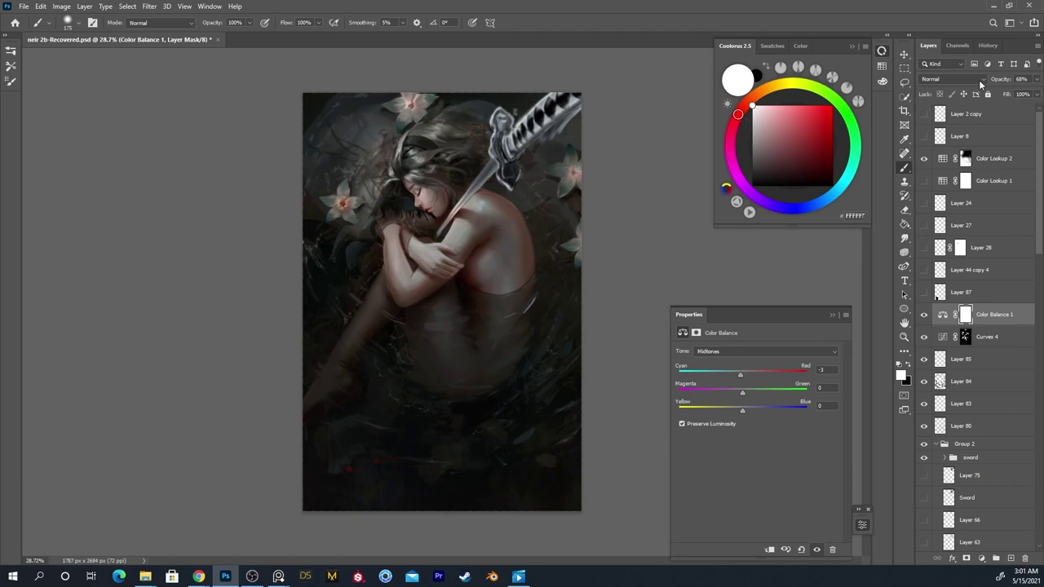
Compare the painting with and without the Color Balance adjustment
click(924, 314)
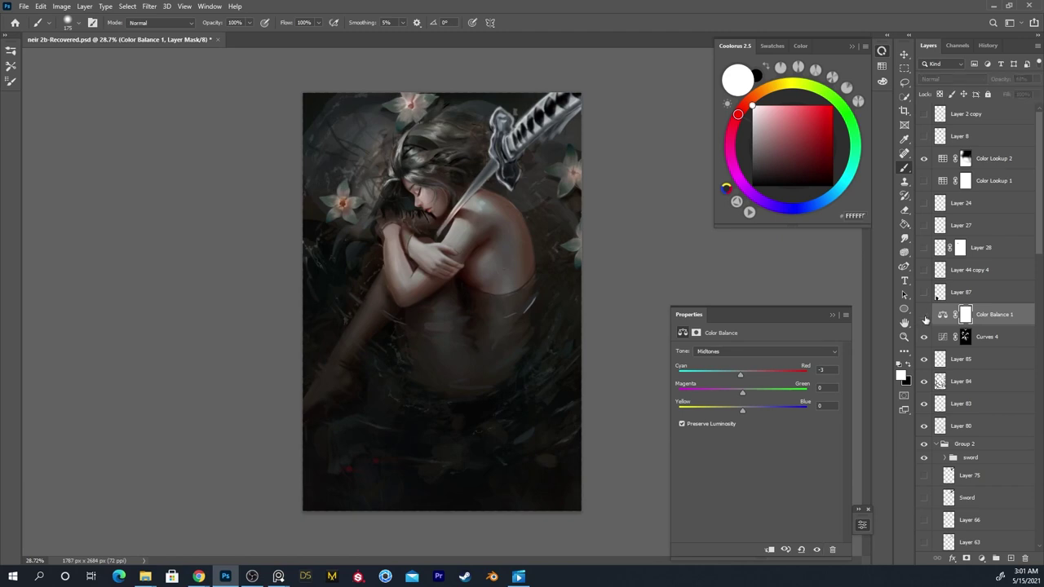
click(924, 317)
click(924, 318)
click(923, 317)
click(924, 316)
click(924, 317)
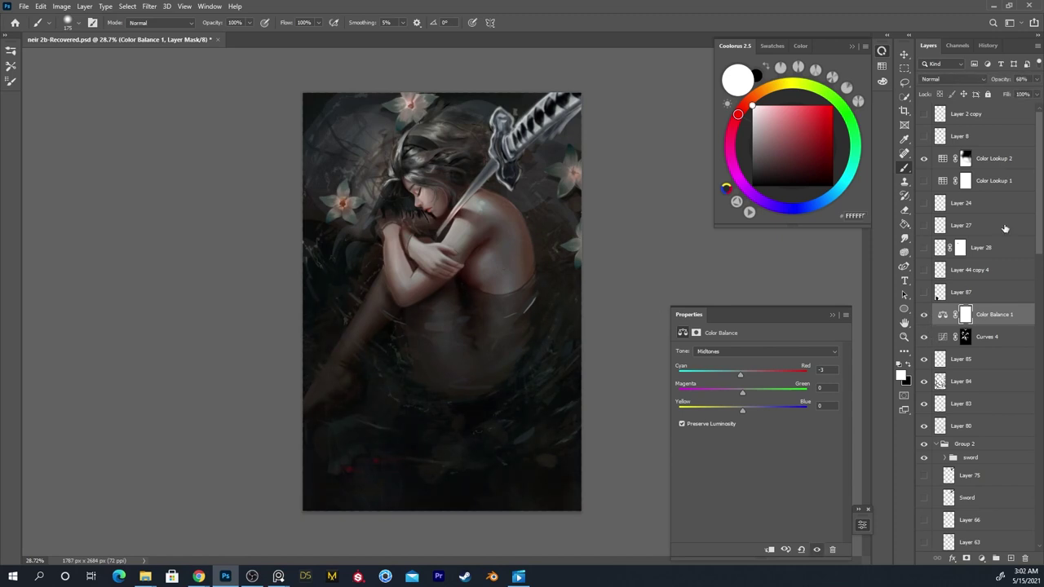
click(1036, 79)
drag(1019, 96, 1037, 93)
key(Escape)
Check the effects of the Color Balance and Curves 4 layers by repeatedly toggling each one's visibility, leaving Color Balance hidden
click(924, 316)
click(924, 322)
click(924, 323)
click(923, 324)
click(924, 314)
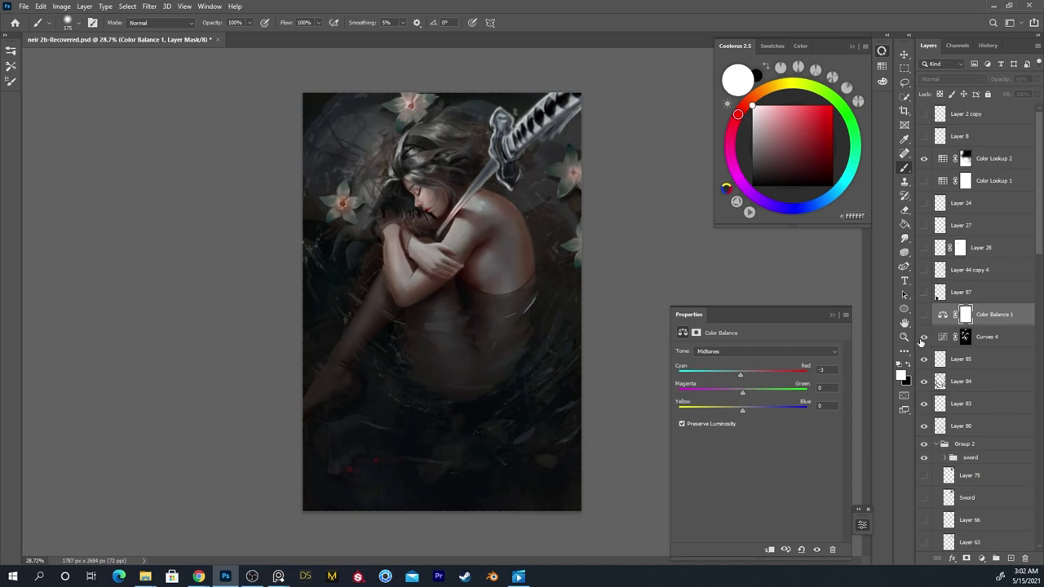
click(923, 336)
click(924, 337)
click(924, 336)
click(924, 337)
click(923, 337)
click(923, 337)
click(923, 337)
click(923, 336)
click(923, 337)
click(923, 337)
click(923, 337)
click(923, 337)
click(923, 336)
click(923, 337)
Lower the Curves 4 layer's opacity to 76% and compare the painting with and without it
click(983, 339)
click(1034, 79)
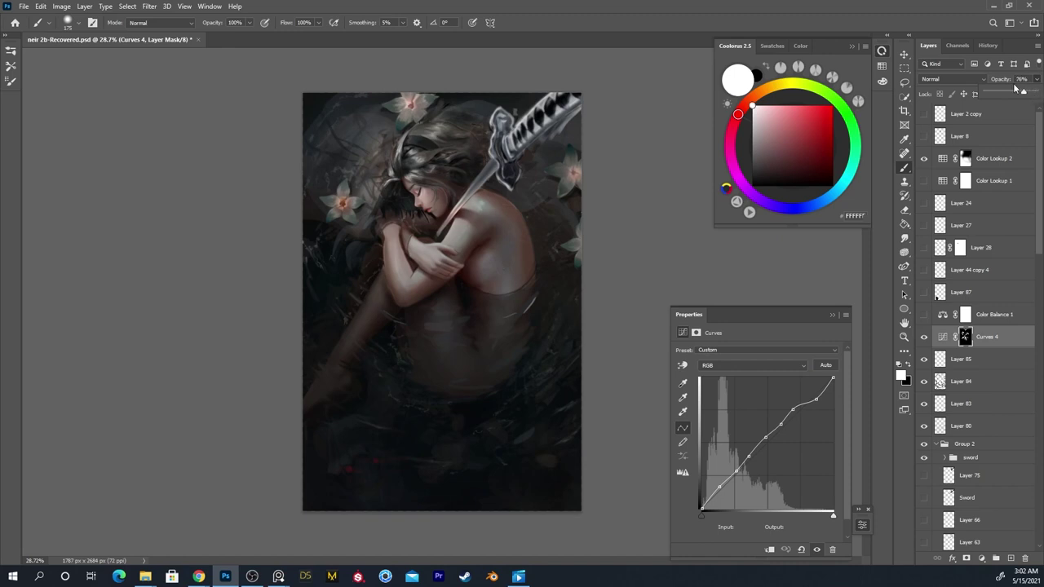
key(Escape)
click(919, 338)
click(919, 336)
click(924, 337)
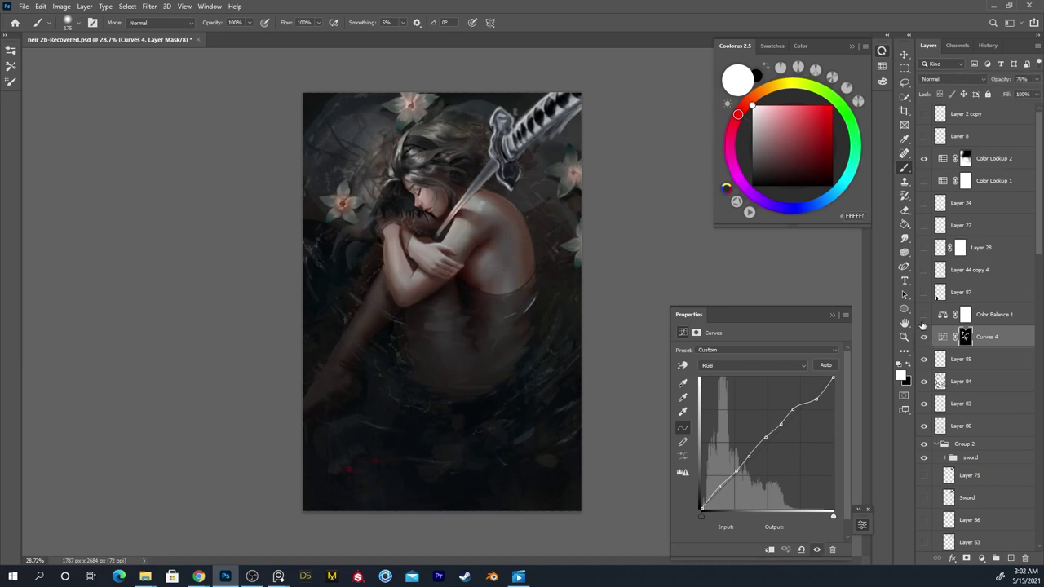
Show the Color Balance layer again, lower its opacity to 48%, and compare its effect on the painting
click(922, 333)
click(922, 334)
click(994, 314)
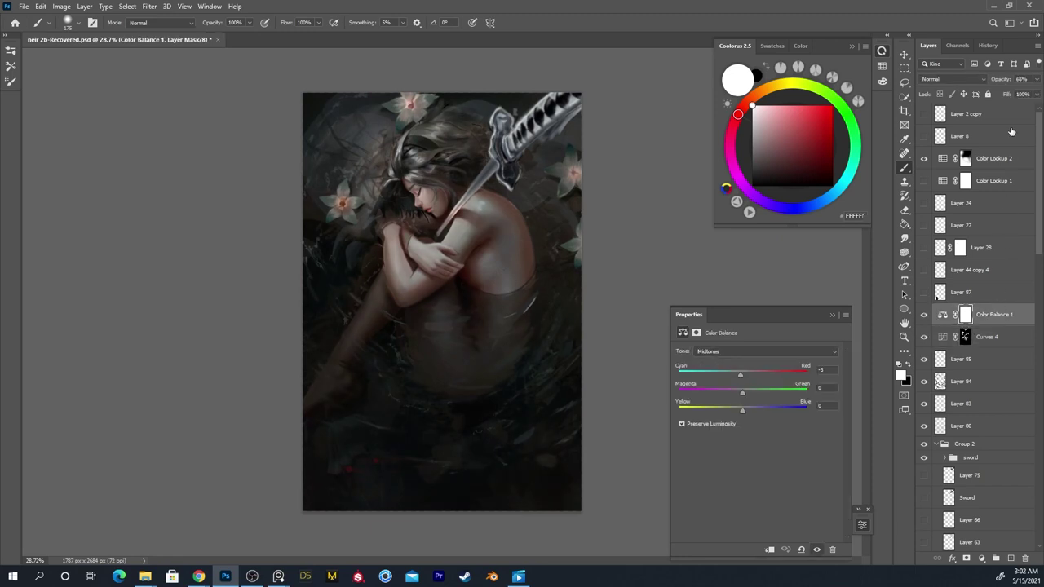
click(1036, 81)
click(924, 318)
click(924, 318)
click(924, 318)
click(924, 316)
click(1003, 322)
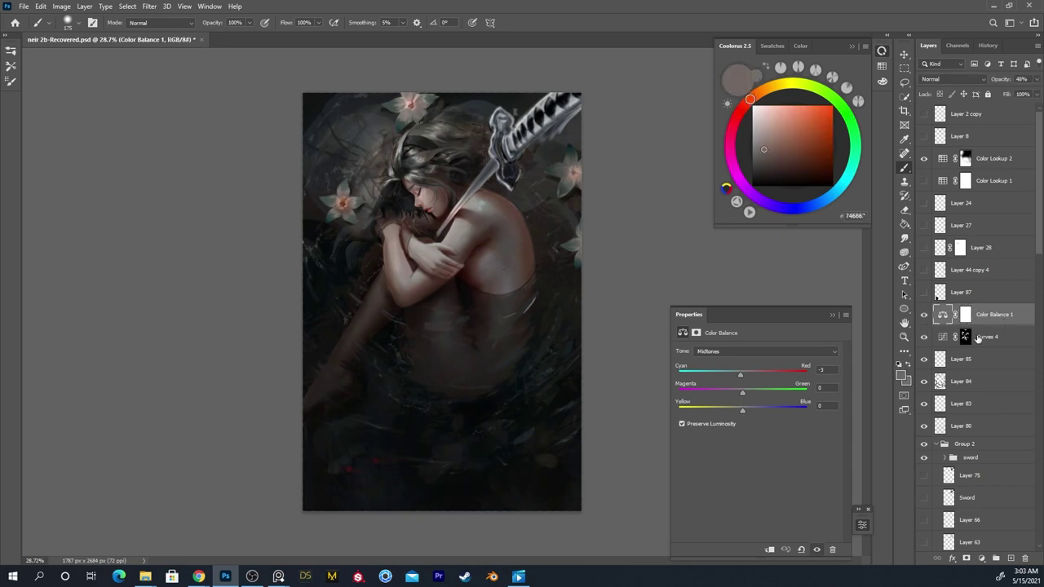
Add another Curves adjustment layer and shape its midtones and highlights, placing a highlight point at input 220, output 214
click(988, 558)
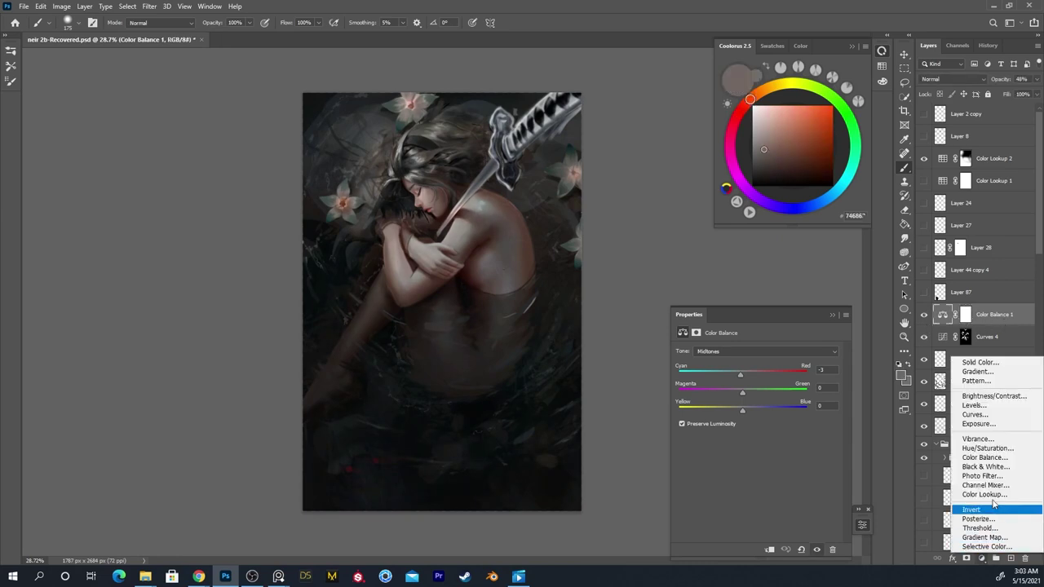
click(975, 415)
drag(768, 443, 770, 446)
drag(821, 393, 852, 359)
drag(804, 409, 801, 412)
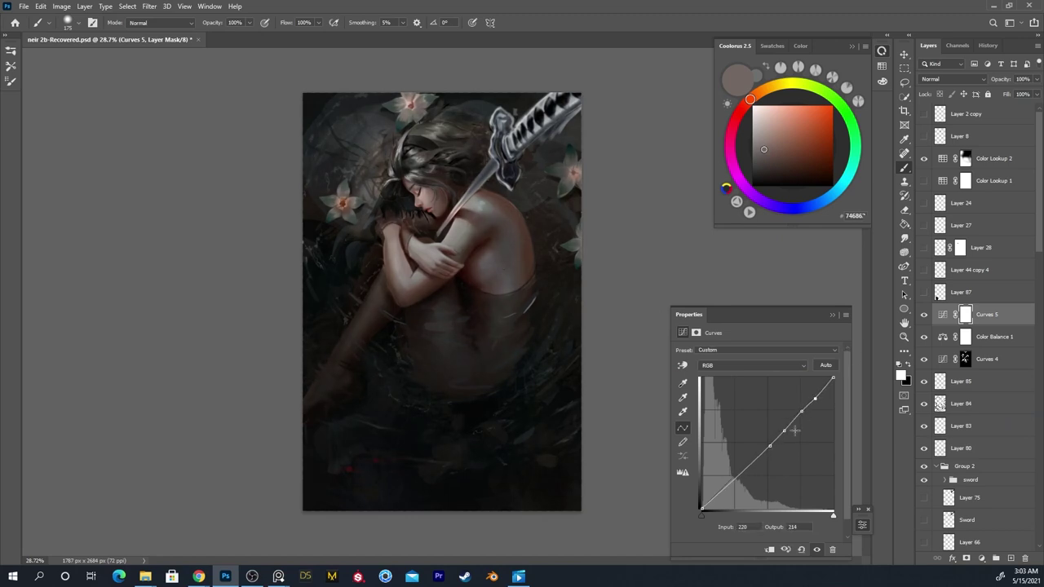
Shape the new curve's shadows and lower midtones, placing a shadow point at input 55, output 56
drag(736, 478, 748, 462)
drag(716, 495, 717, 497)
drag(748, 462, 733, 479)
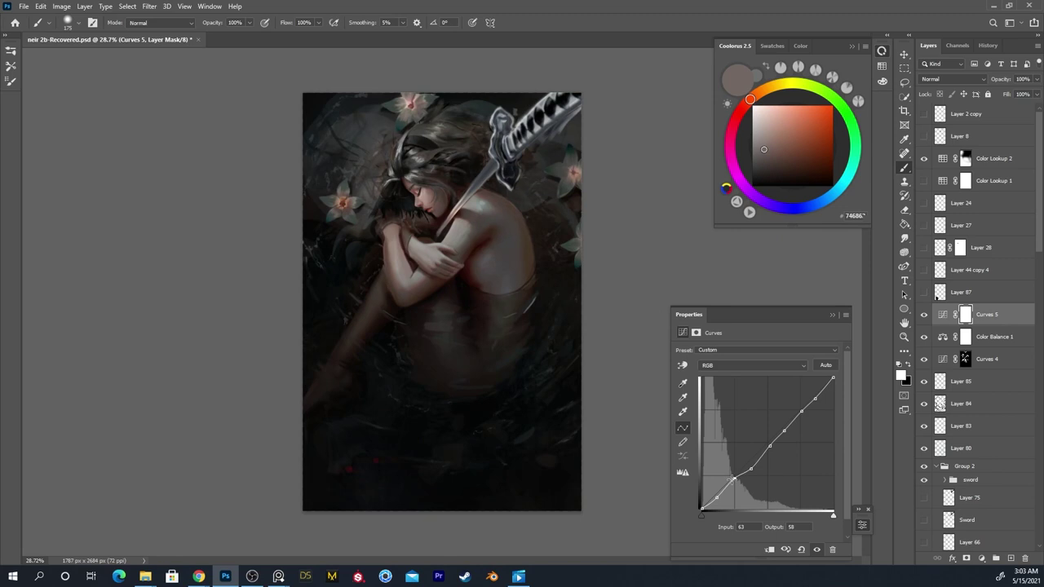
drag(749, 464, 750, 467)
click(767, 443)
drag(769, 445, 785, 438)
drag(718, 499, 714, 492)
drag(731, 481, 731, 482)
Compare the painting with and without the new Curves 5 adjustment
click(816, 549)
click(816, 550)
click(815, 551)
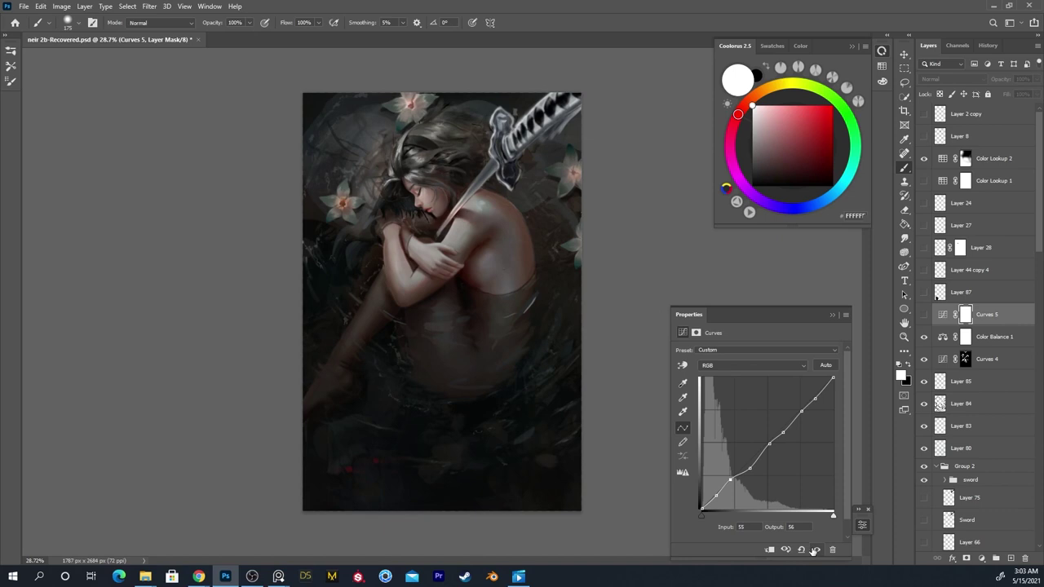
click(815, 550)
click(813, 551)
click(811, 551)
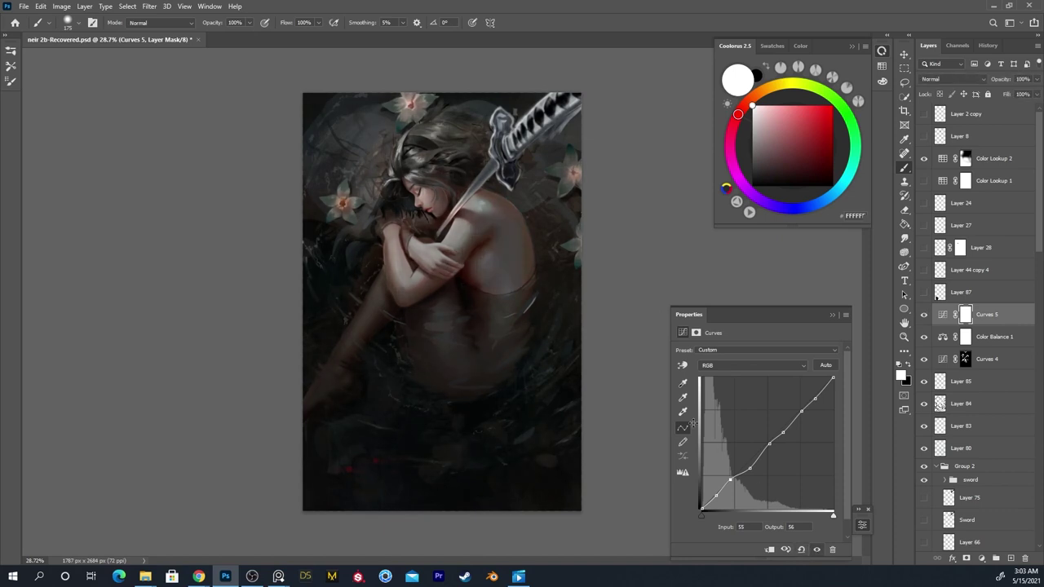
Lower the new curve's dark midtones slightly, check the effect, and invert the Curves 5 mask to black
drag(728, 477, 729, 479)
drag(749, 467, 752, 473)
click(817, 549)
click(817, 548)
click(832, 314)
key(ctrl+i)
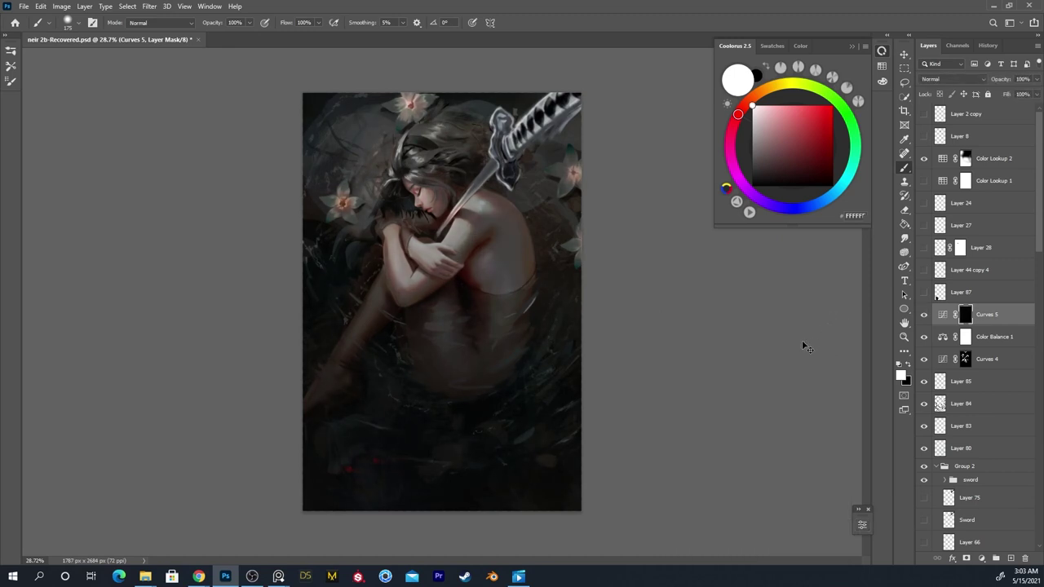
Lower the Curves 5 opacity to 79% and paint white into its mask over the figure's back
click(1033, 80)
click(496, 209)
key(z)
drag(492, 236, 535, 221)
key(x)
key(x)
drag(512, 335, 526, 242)
drag(513, 364, 507, 309)
key(ctrl+z)
mouse_move(394, 452)
mouse_down()
mouse_move(407, 437)
mouse_move(378, 333)
mouse_up()
key(ctrl+z)
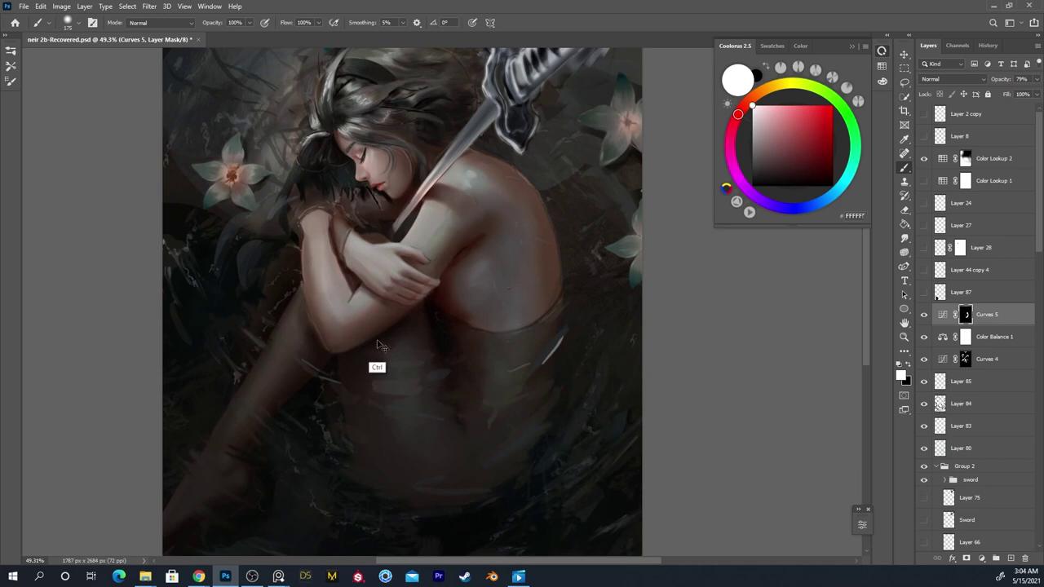
Paint the Curves 5 mask around the upper arm and shoulder with a size 90 brush, and flip the canvas horizontally
key([)
key([)
key([)
drag(432, 250, 495, 185)
key(ctrl+z)
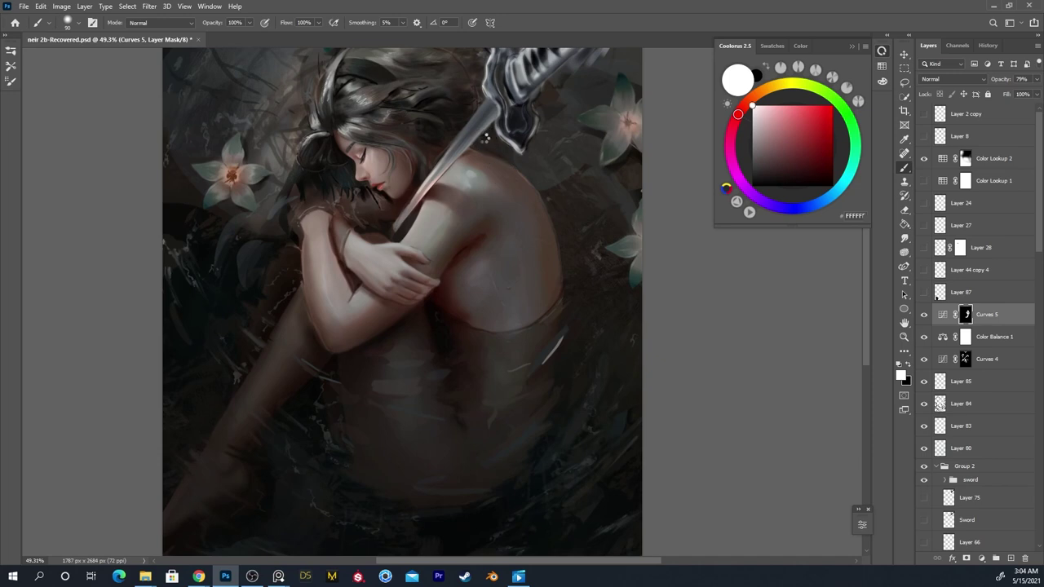
key(h)
key(x)
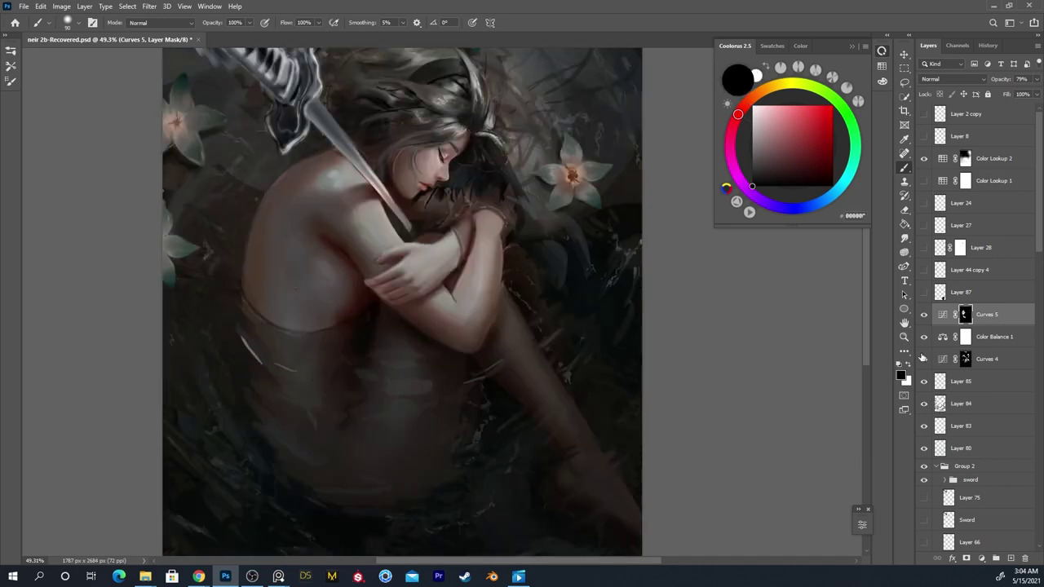
Check the effect of Curves 4 by toggling its visibility, and select that layer for mask touch-ups on the figure
click(926, 361)
click(985, 358)
key(x)
key(x)
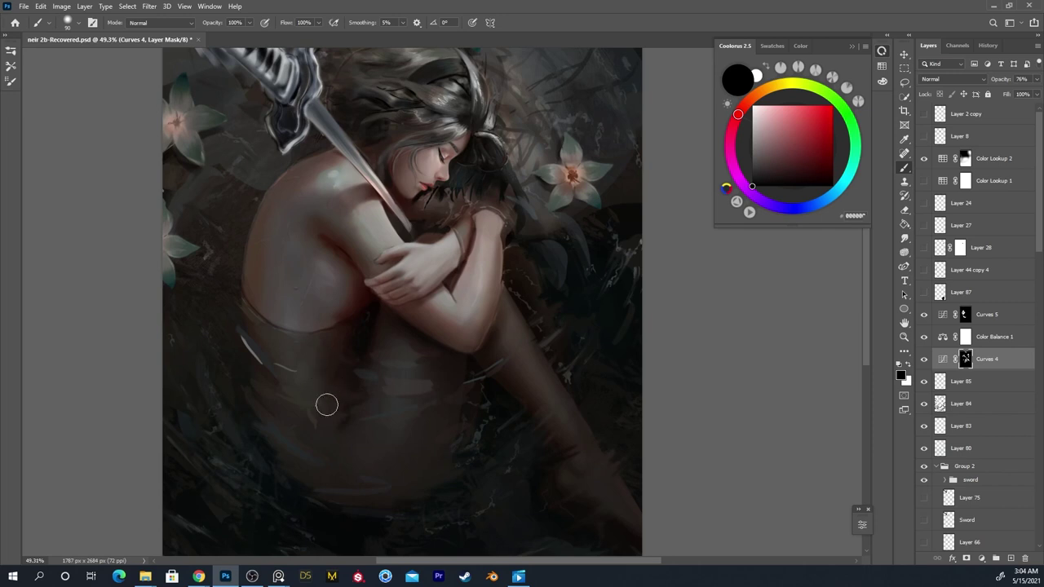
Refine the Curves 5 mask over the arms and lower back, alternating white and black paint
click(950, 314)
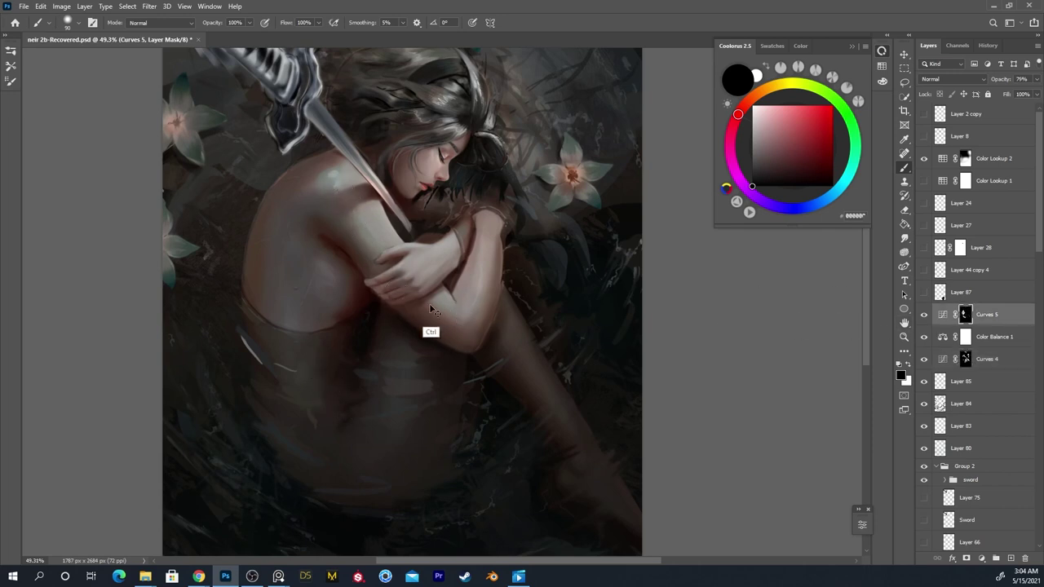
key(x)
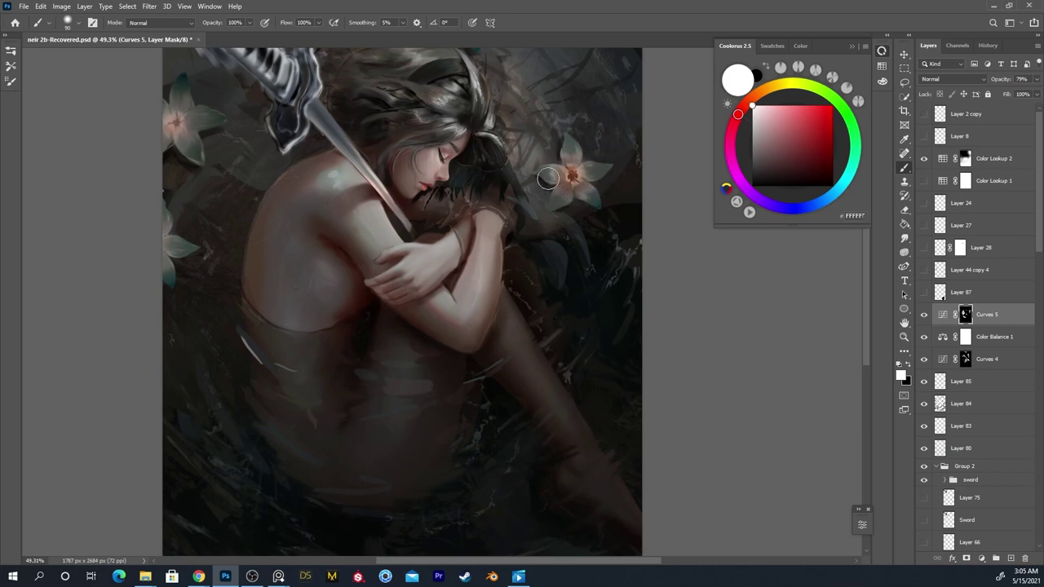
mouse_move(364, 252)
mouse_down()
mouse_move(396, 275)
mouse_move(375, 310)
mouse_up()
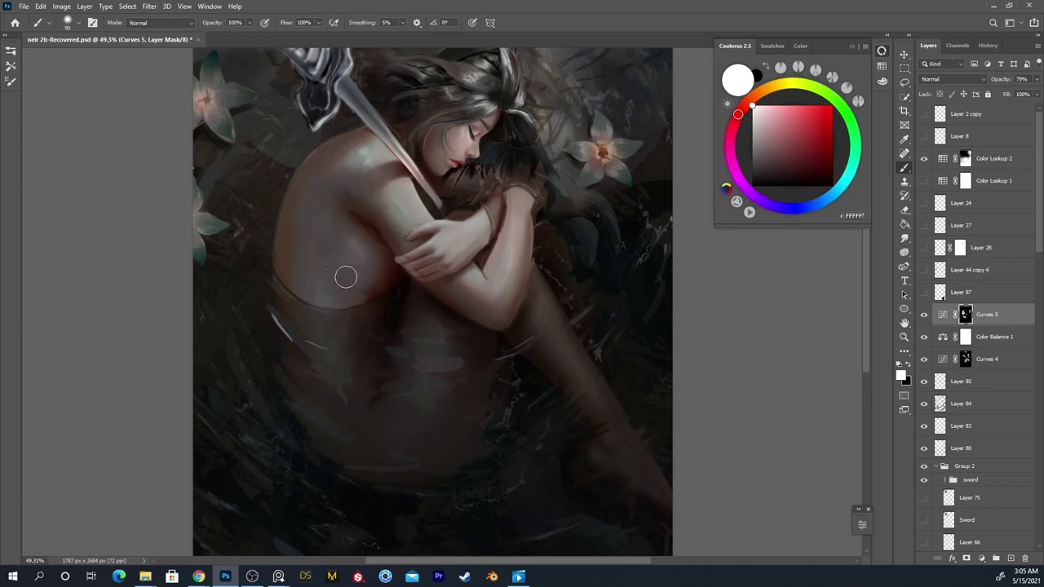
key(x)
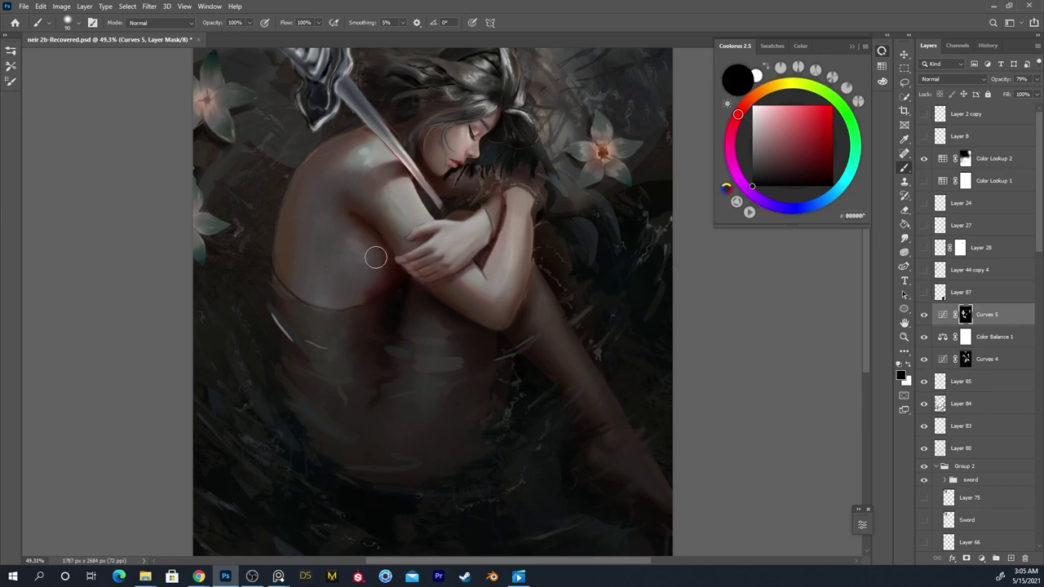
key(x)
key(x)
key(x)
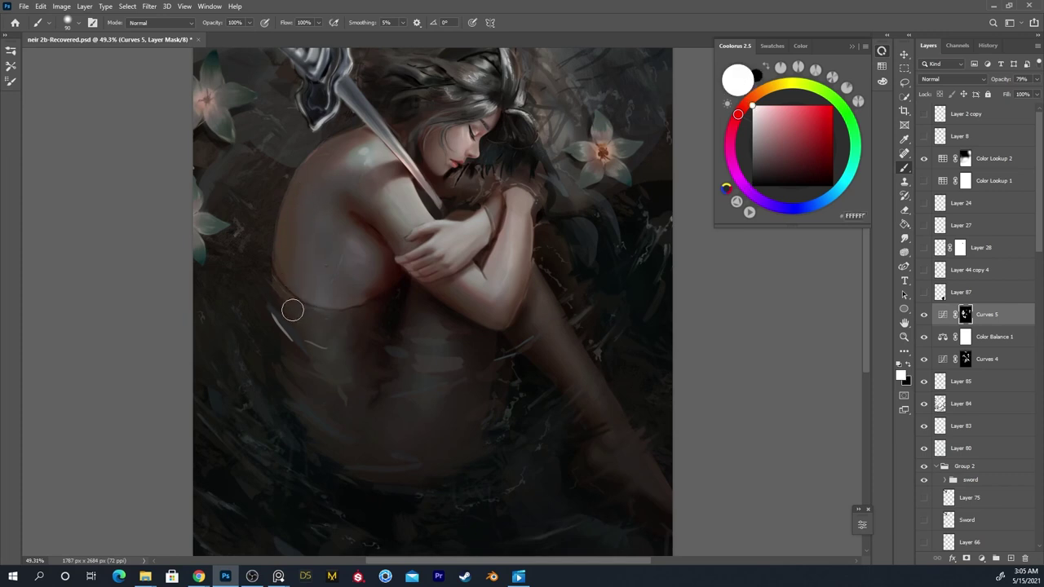
Soften the Curves 5 mask over the shoulder and back with a size 175 brush, alternating black and white
key(x)
key(bracketright)
key(bracketright)
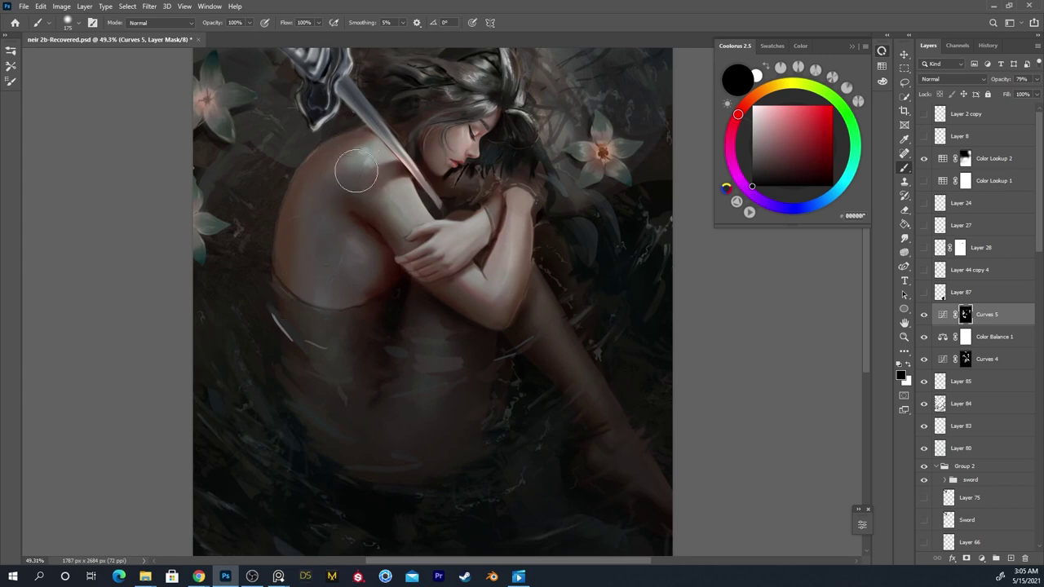
key(x)
key(x)
key(x)
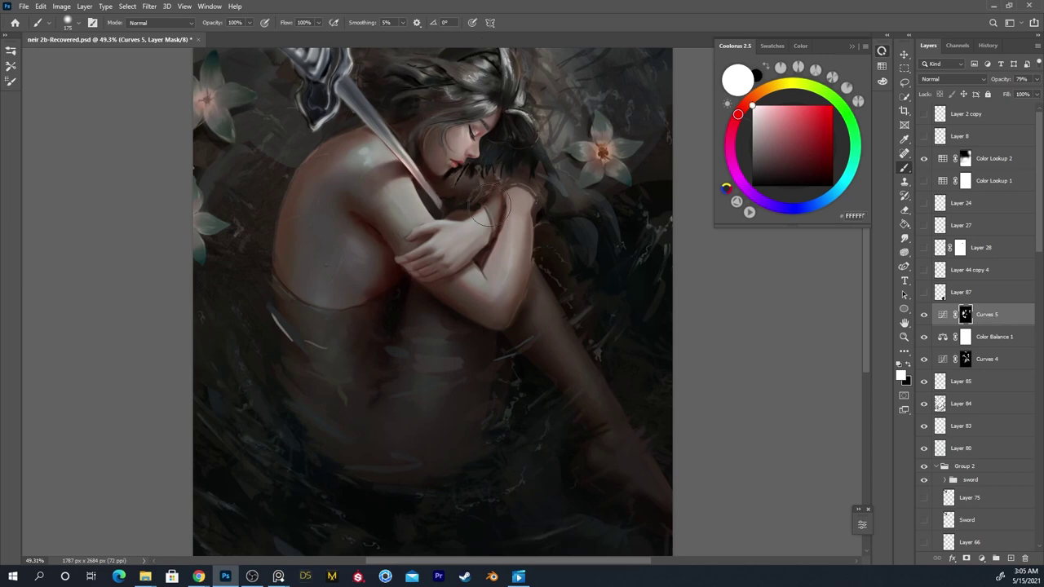
Retouch the Curves 5 mask around the jaw, neck and arms with a size 90 brush, alternating white and black
key(bracketleft)
key(bracketleft)
key(bracketleft)
key(bracketleft)
scroll(453, 173, up, 5)
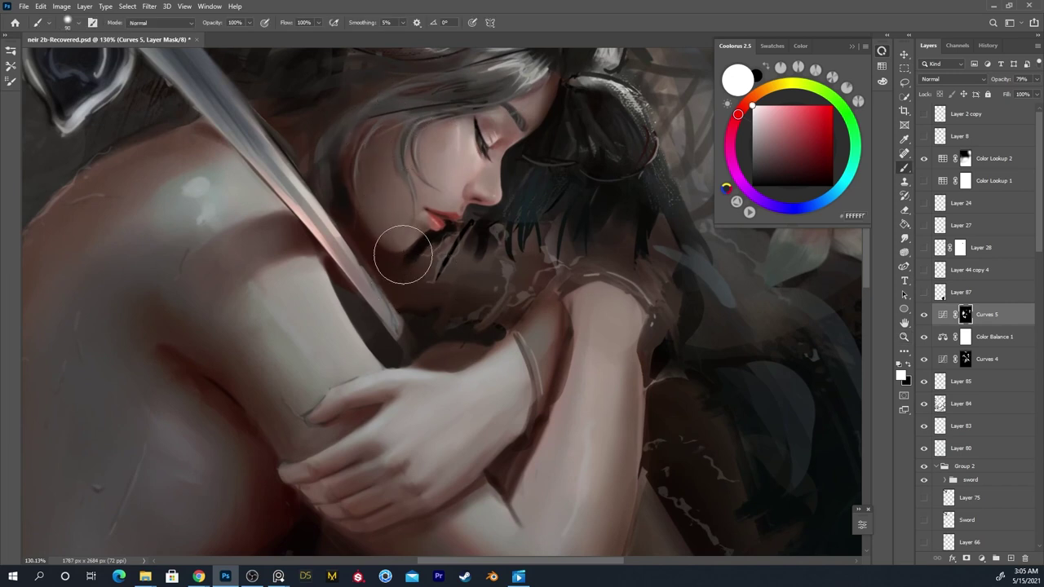
key(x)
key(x)
key(x)
key(x)
key(z)
drag(366, 237, 356, 255)
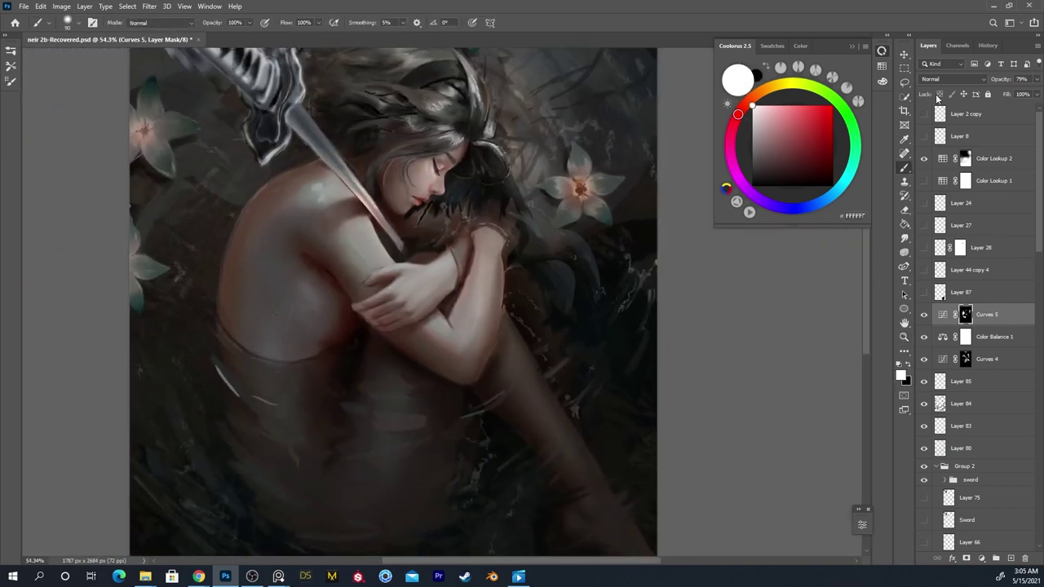
Set the Curves 5 opacity to 46% and compare the painting with and without the adjustment
click(924, 315)
click(924, 315)
click(1035, 80)
key(ctrl+z)
key(ctrl+z)
click(924, 316)
click(924, 316)
click(924, 316)
click(924, 316)
Touch up the Curves 5 mask over the hair with black and white, and flip the canvas back horizontally
key(x)
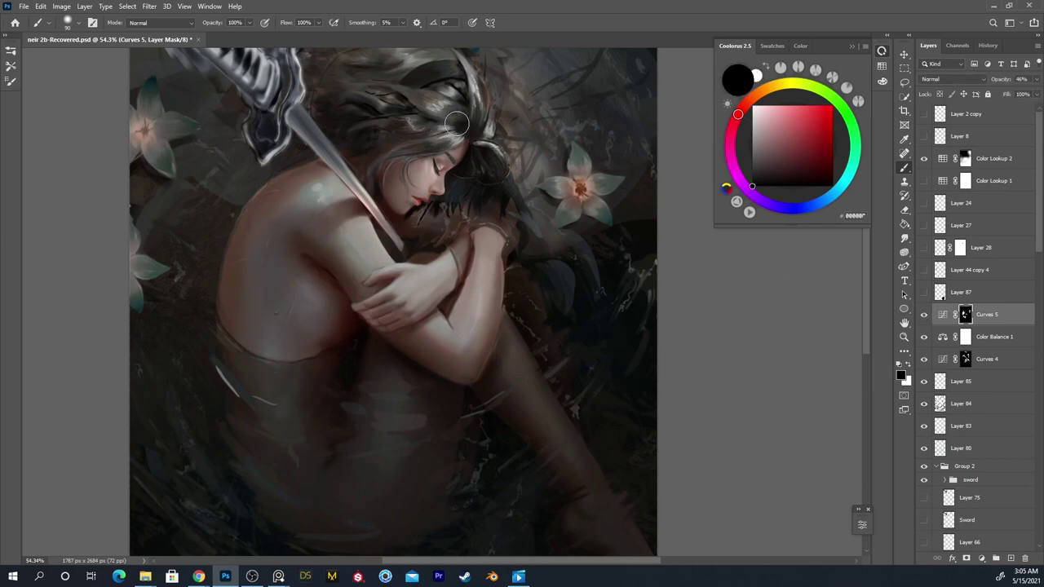
key(x)
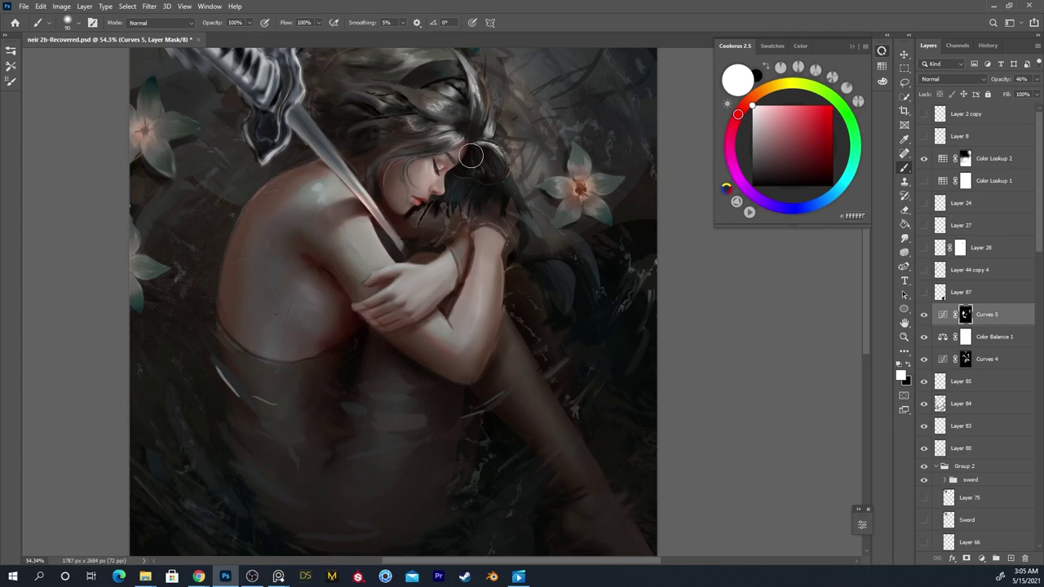
key(ctrl)
key(ctrl+shift+h)
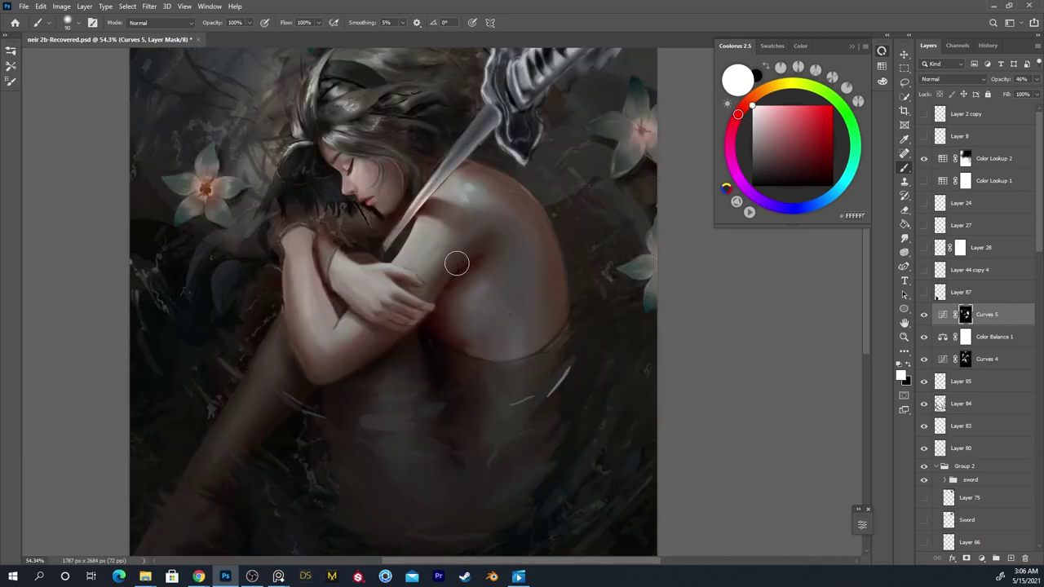
Compare the painting with and without Curves 5, and refine its mask over the back using black and white
click(924, 317)
click(923, 318)
key(x)
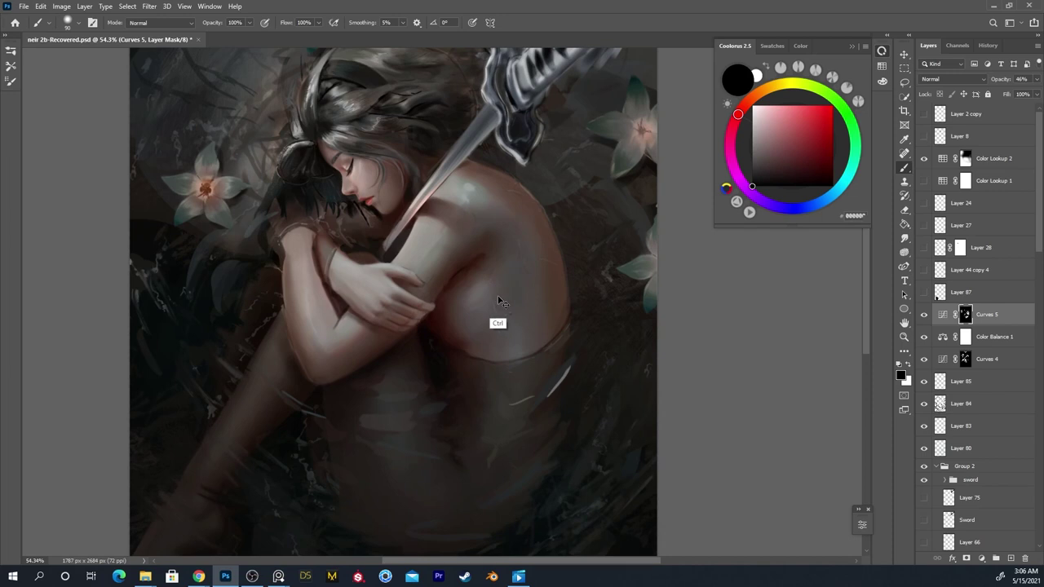
key(x)
key(x)
scroll(512, 314, down, 3)
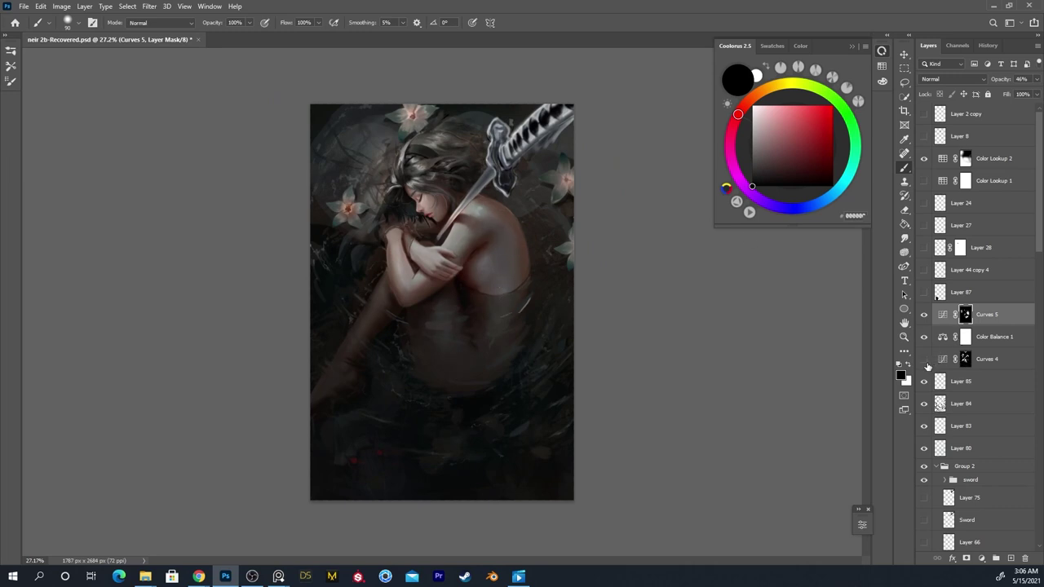
Select the Curves 4 layer and reduce the brush to size 45 for painting black into its mask on the face
click(994, 367)
key(z)
drag(432, 146, 517, 122)
drag(533, 404, 470, 111)
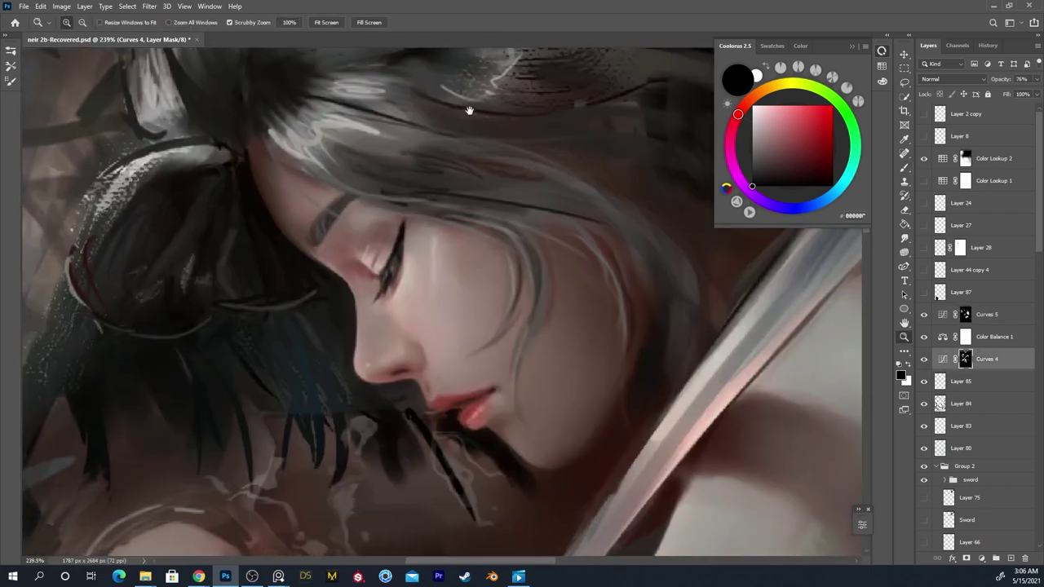
key(b)
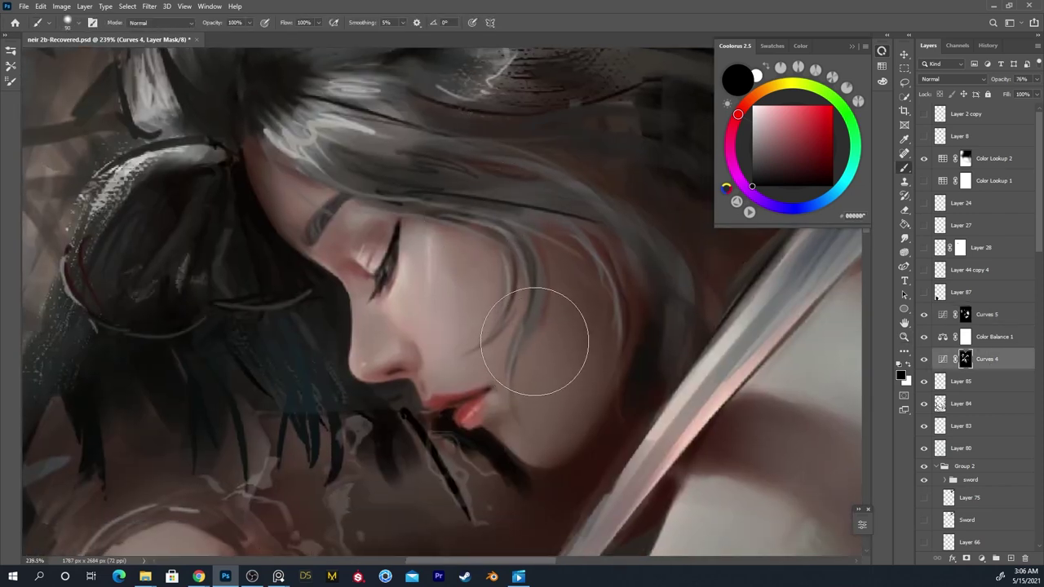
key(bracketleft)
key(bracketleft)
key(bracketleft)
Refine the Curves 4 mask over the eyelid, forehead and nose, alternating white and black paint
key(x)
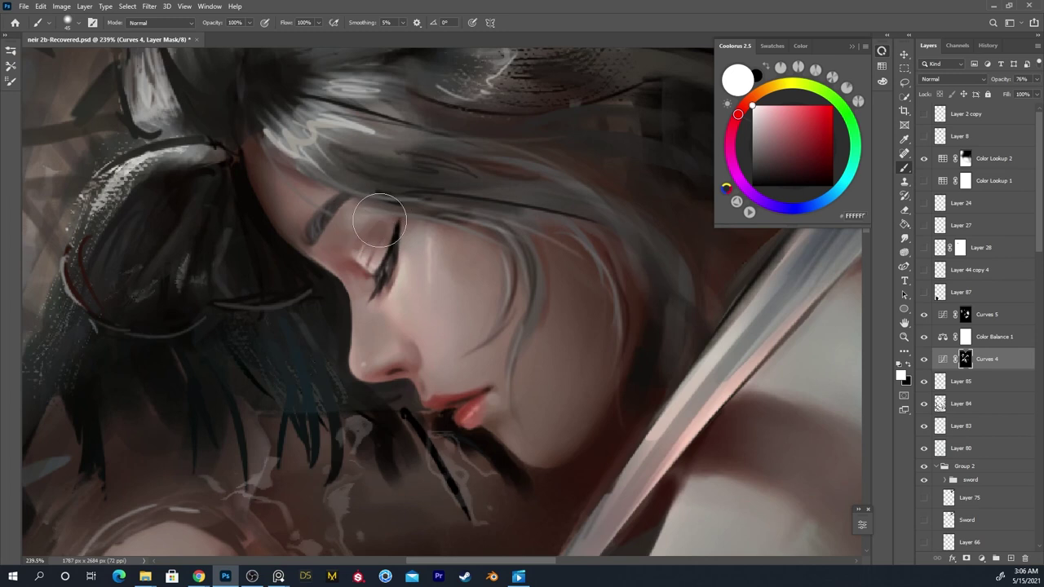
key(x)
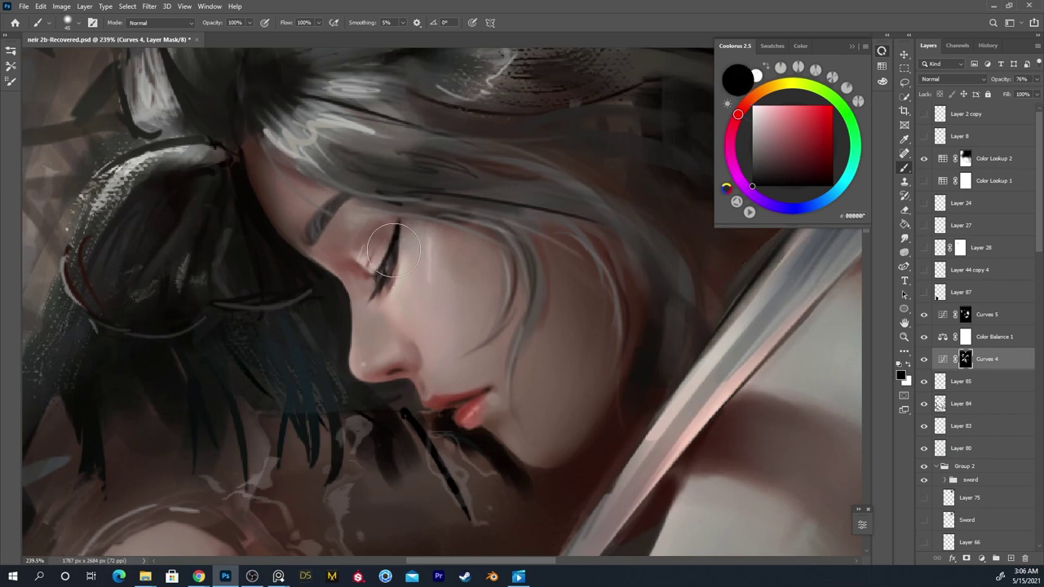
key(x)
drag(303, 193, 305, 210)
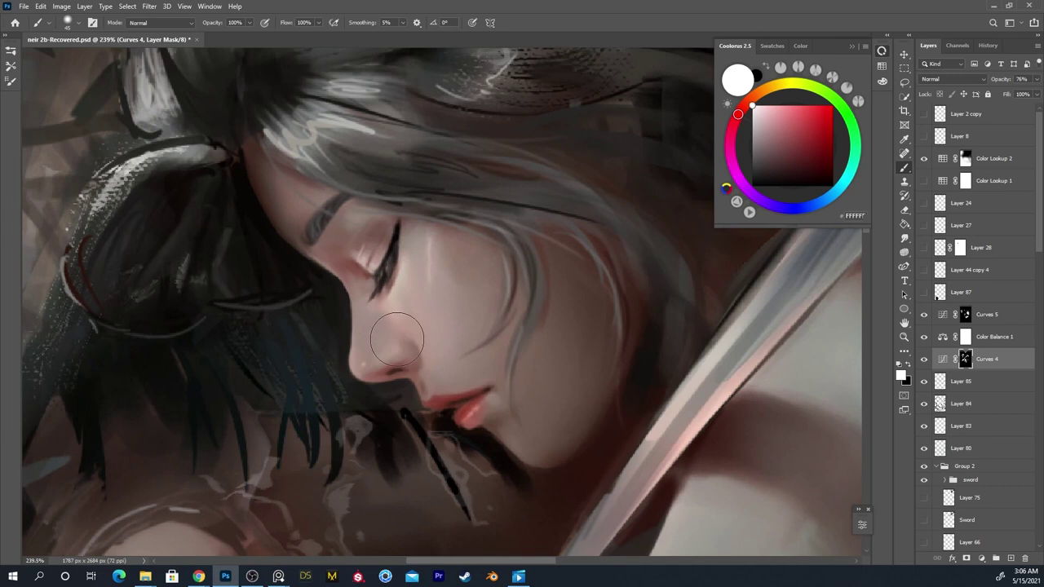
drag(405, 310, 367, 318)
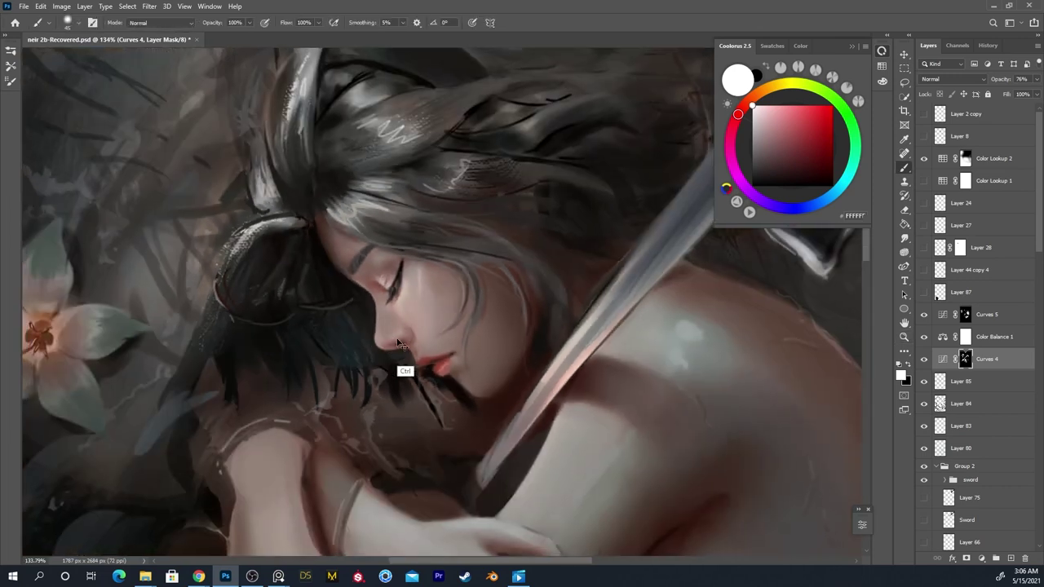
key(z)
scroll(403, 299, up, 3)
key(b)
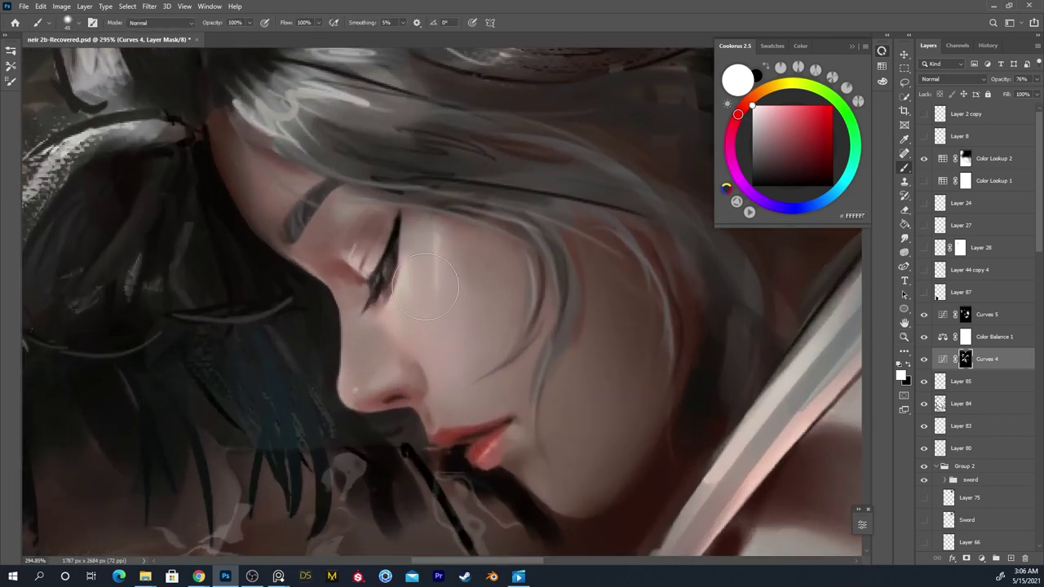
Retouch fine areas of the face on the Curves 4 mask with smaller brushes, ending with black at size 40
key(bracketleft)
key(bracketleft)
key(bracketleft)
key(bracketleft)
key(x)
key(bracketright)
key(bracketright)
key(bracketright)
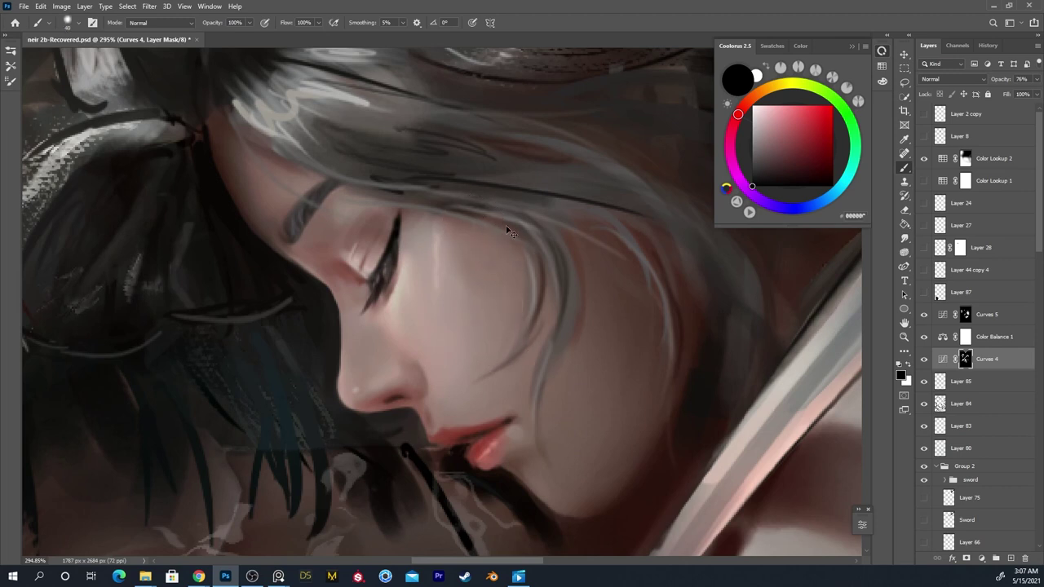
Check the face against the whole painting and refine the Curves 4 mask on the cheek with white and black
key(z)
drag(465, 345, 461, 344)
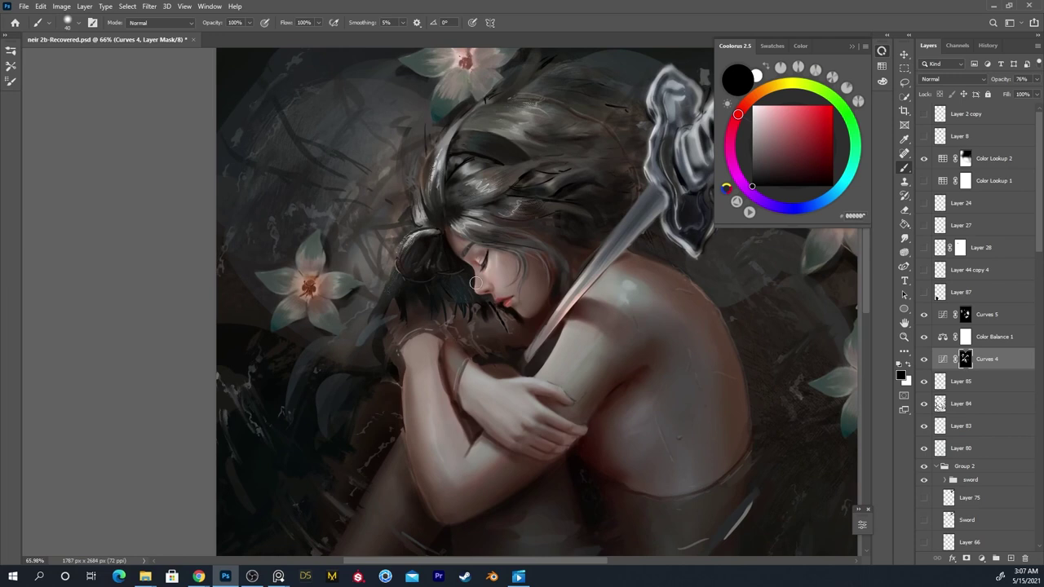
drag(475, 283, 534, 214)
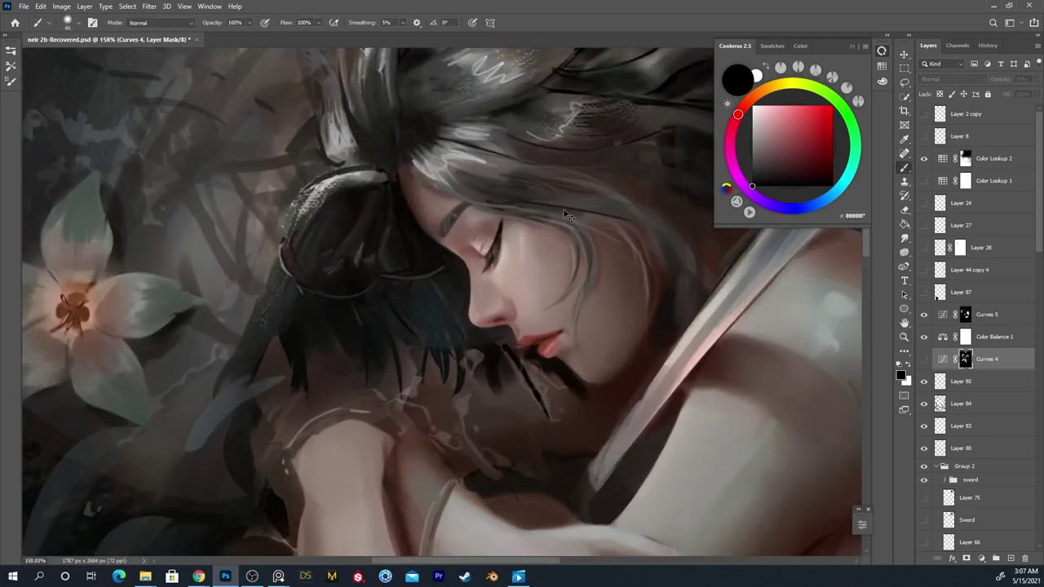
key(x)
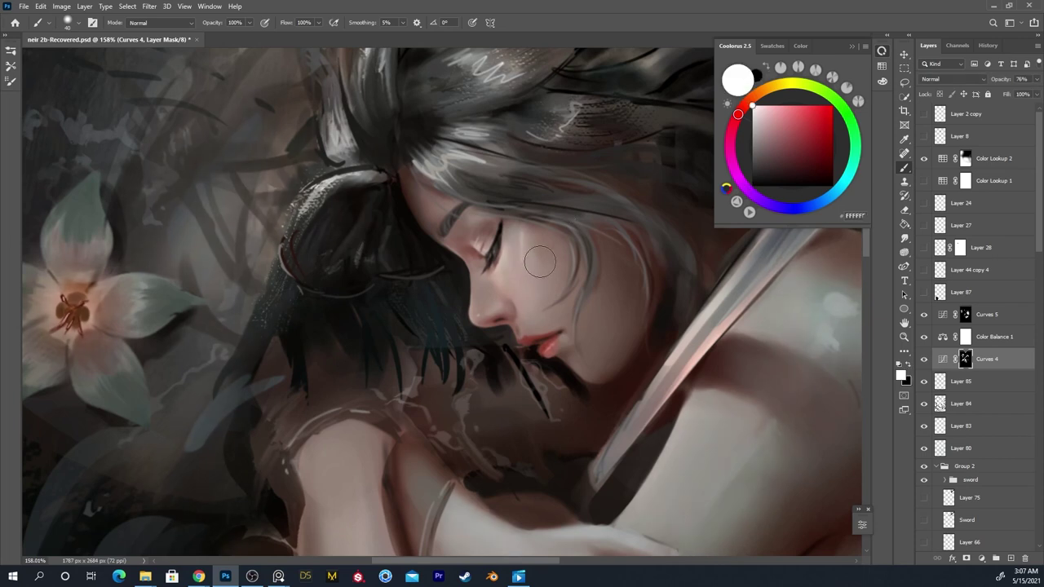
key(x)
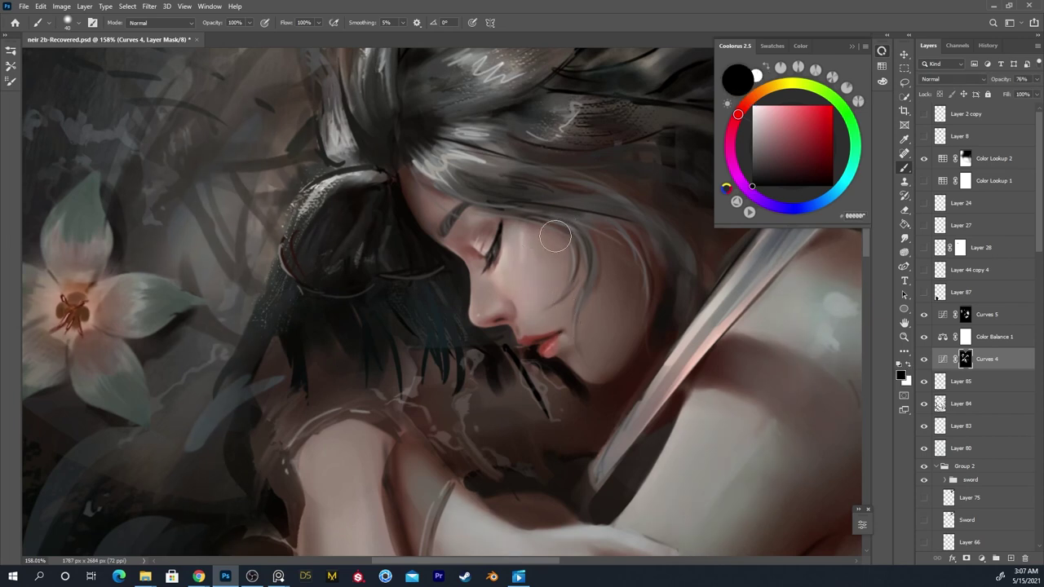
key(x)
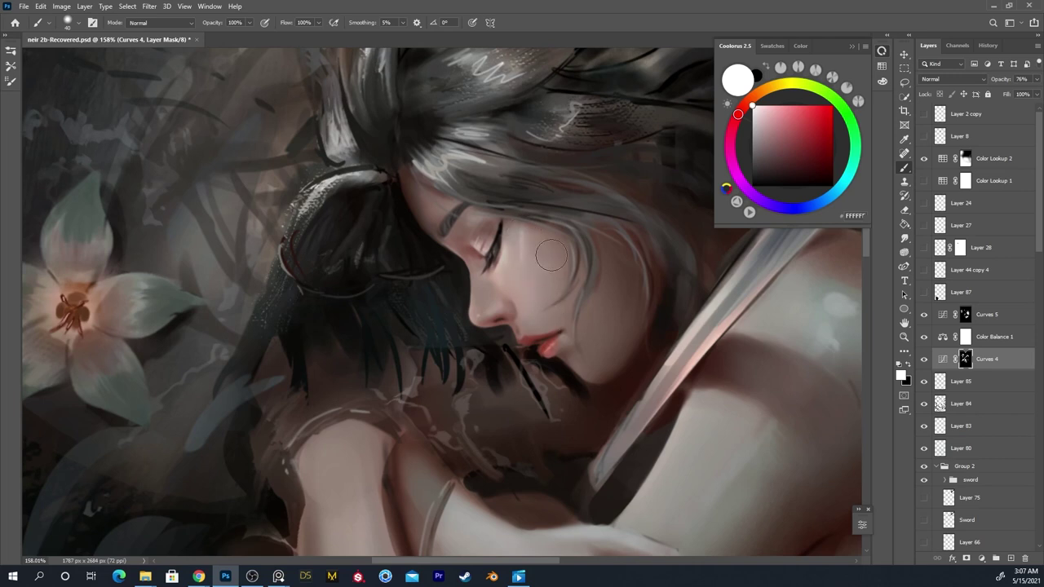
key(x)
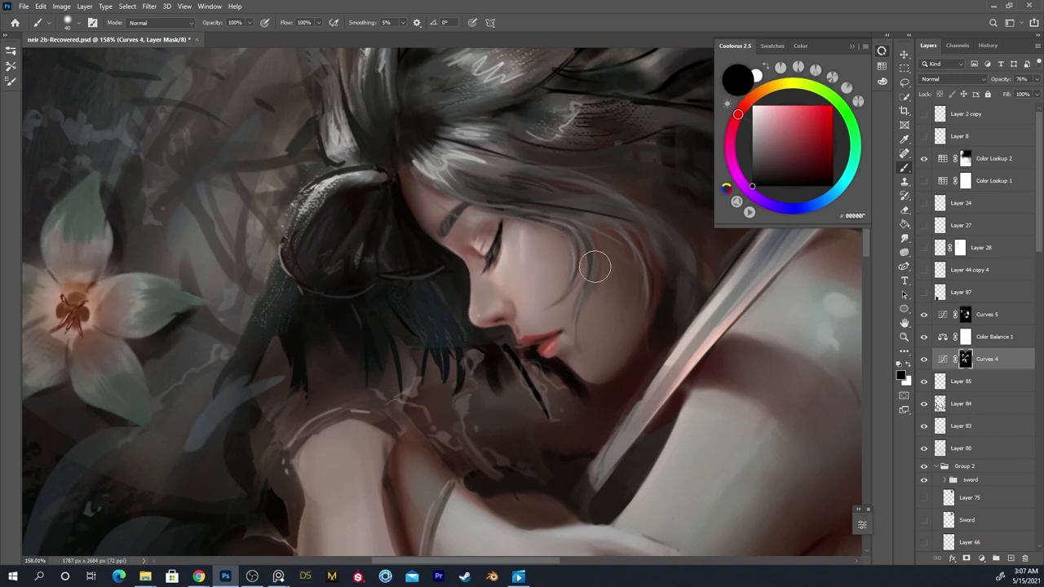
Select the Curves 5 layer and touch up its mask beside the cheek and hair strands with white and black
click(989, 316)
key(x)
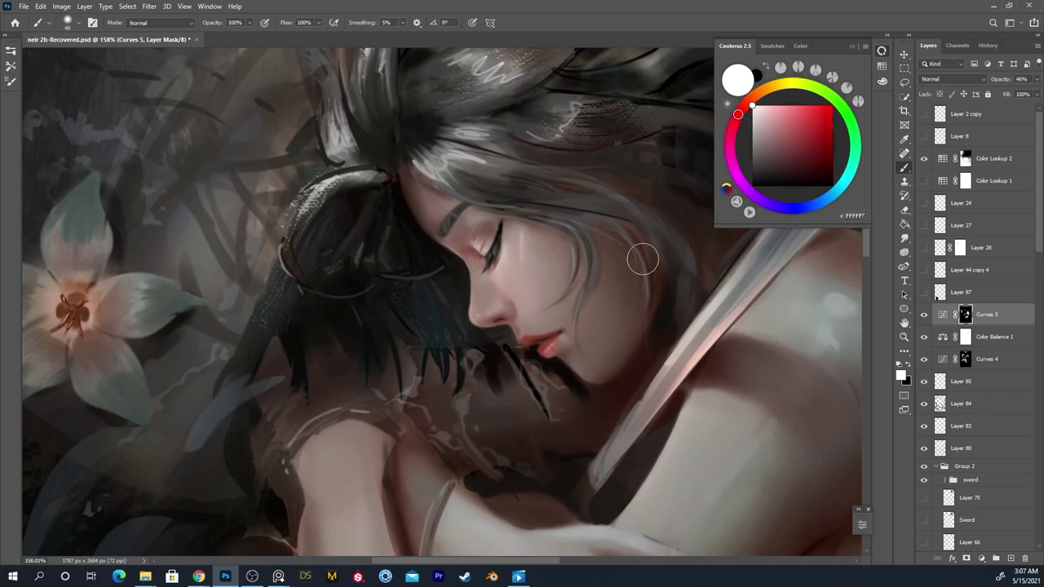
key(x)
key(x)
Examine the whole painting to judge the overall lighting on the figure
key(z)
drag(682, 221, 522, 291)
key(b)
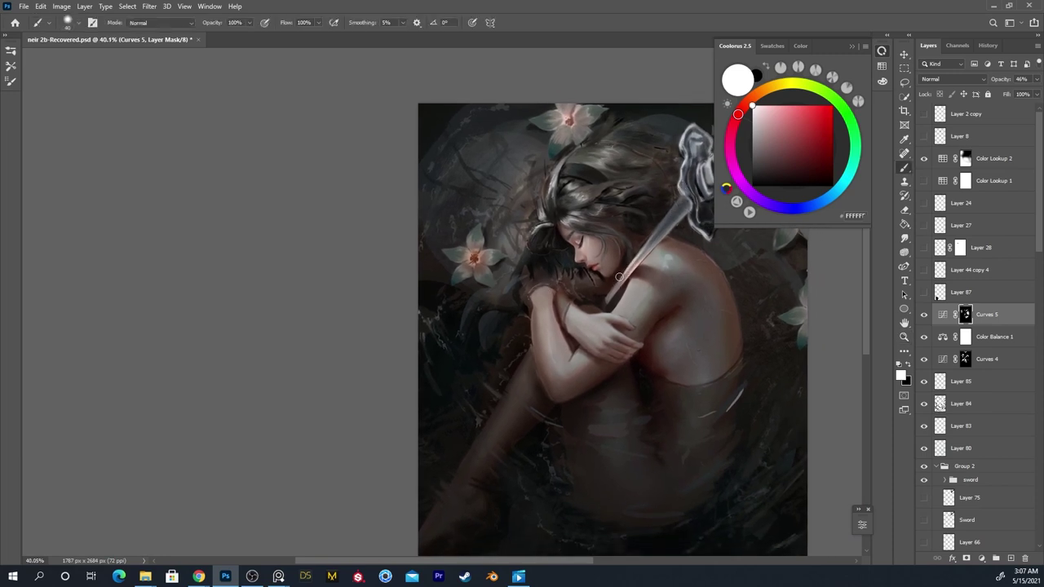
drag(615, 354, 511, 291)
key(z)
key(b)
mouse_move(580, 296)
mouse_down()
mouse_move(546, 310)
mouse_move(568, 310)
mouse_up()
key(z)
key(b)
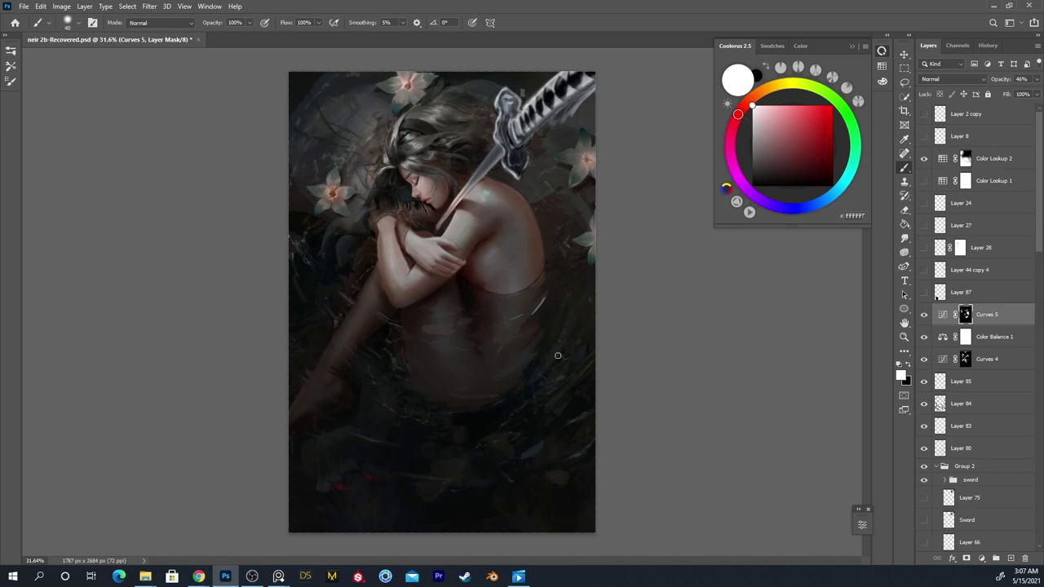
Compare the painting without Curves 5, select the Curves 4 layer and touch up its mask around the mouth and cheek with black and white
click(925, 318)
key(z)
drag(434, 178, 462, 165)
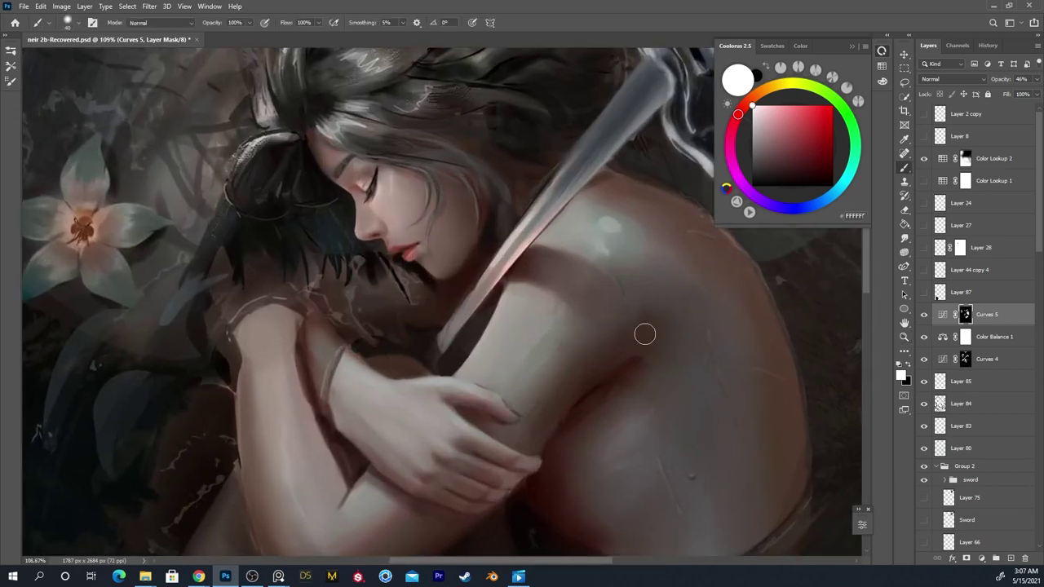
click(973, 363)
key(x)
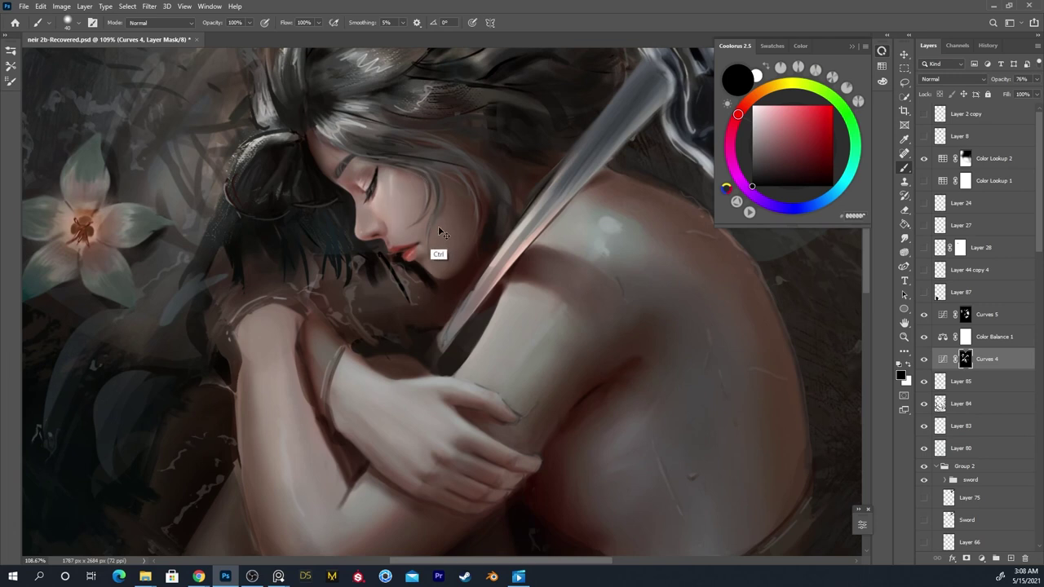
key(x)
key(x)
key(x)
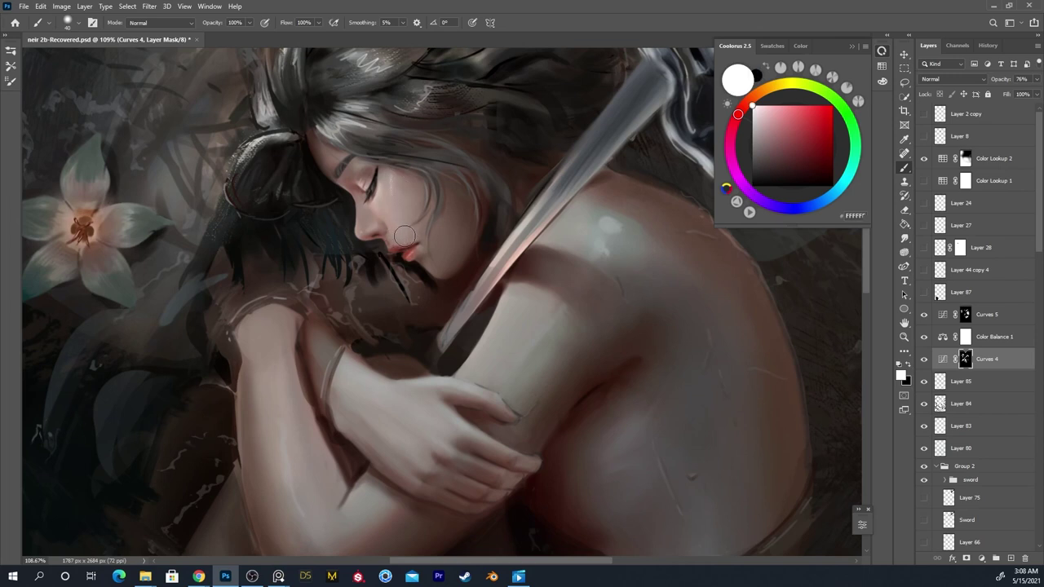
key(x)
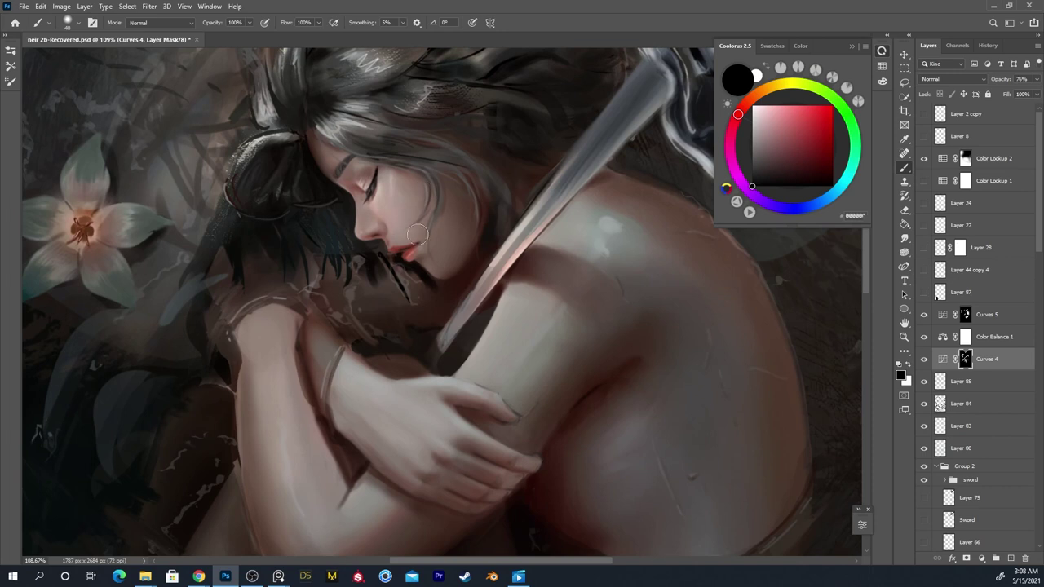
Flip the canvas horizontally and touch up the Curves 4 mask near the blade tip and upper arm with white and black
key(ctrl+0)
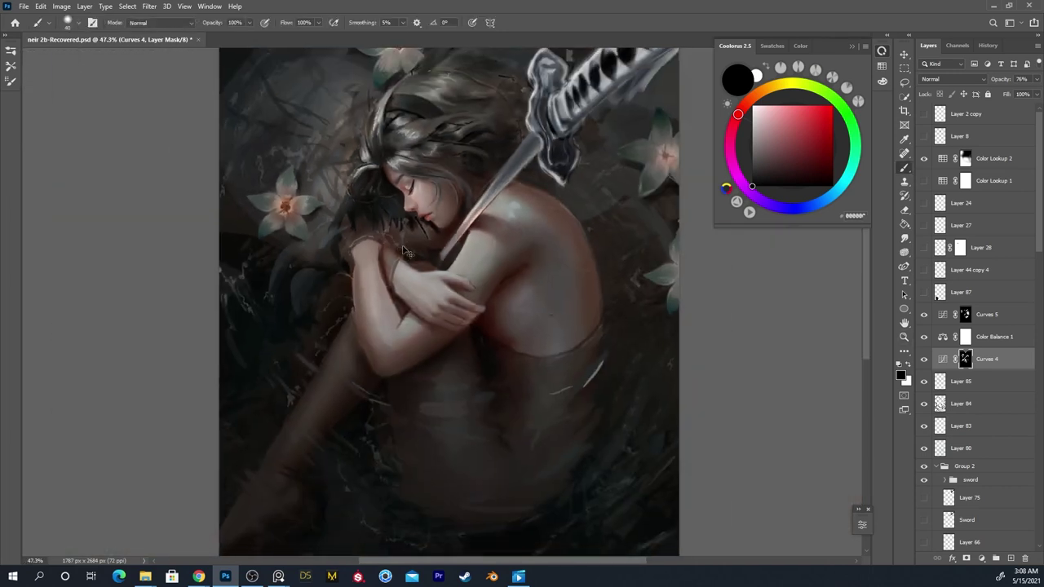
key(ctrl+shift+h)
drag(490, 327, 380, 304)
key(x)
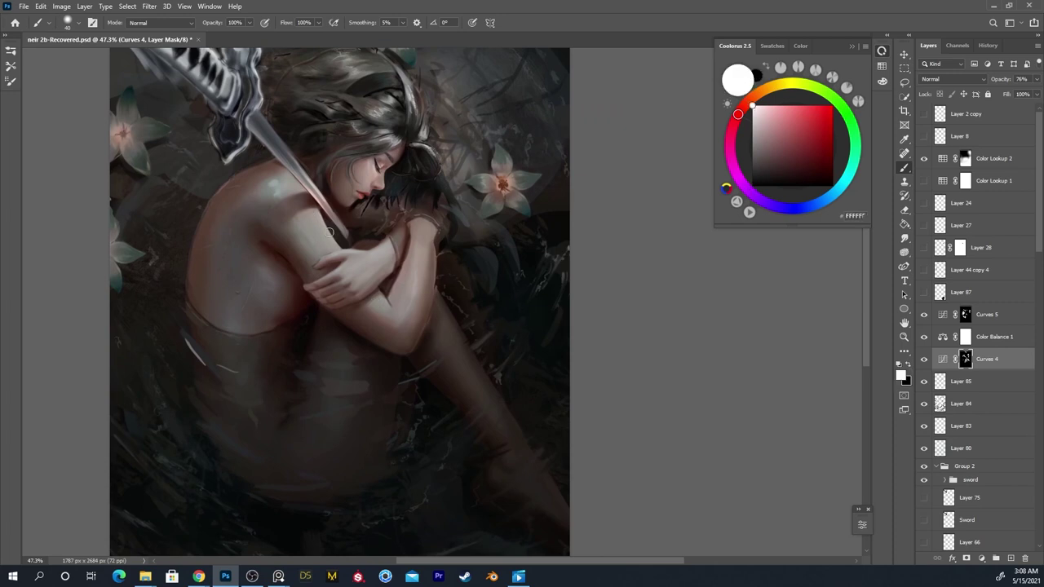
key(x)
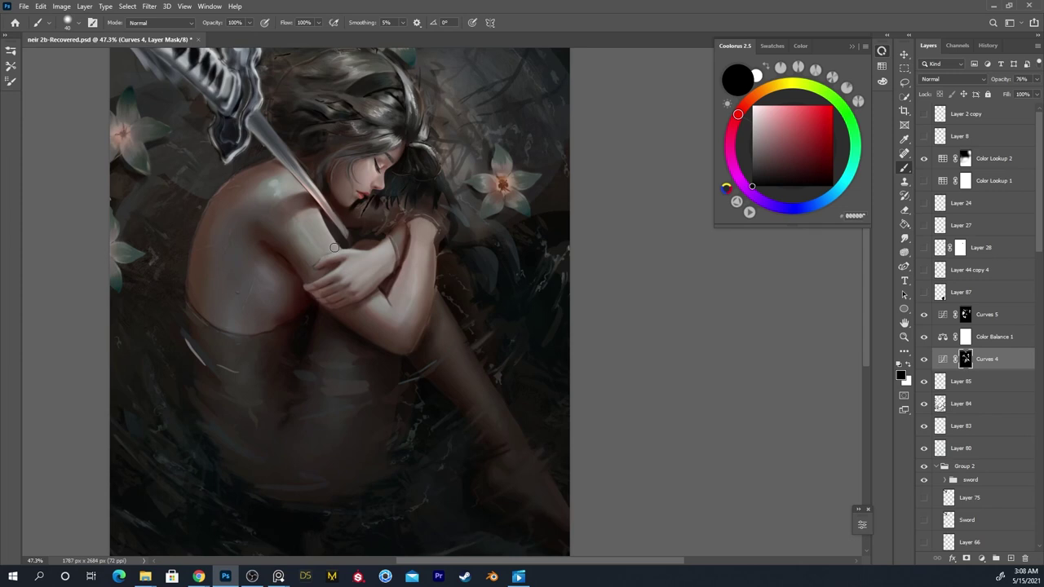
Select the Curves 5 mask and paint it with white around the wrist and forearm
key(z)
click(966, 316)
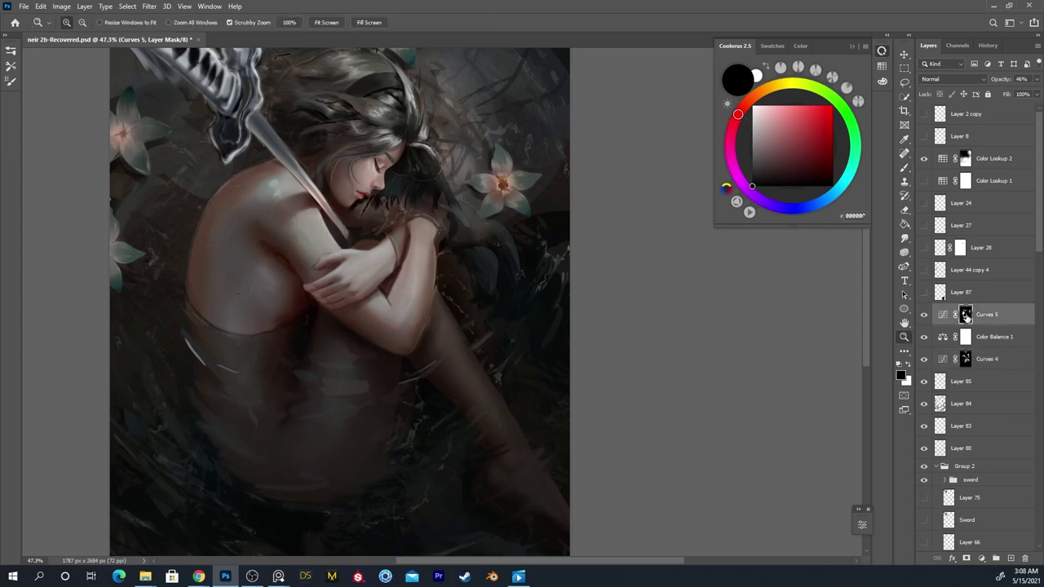
drag(375, 268, 403, 249)
key(b)
key(x)
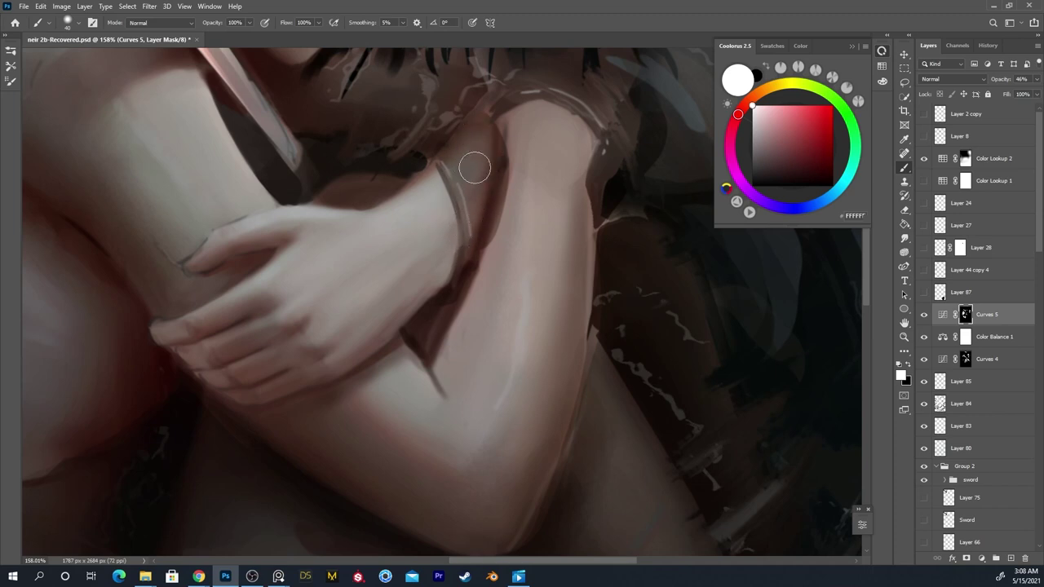
scroll(460, 201, down, 5)
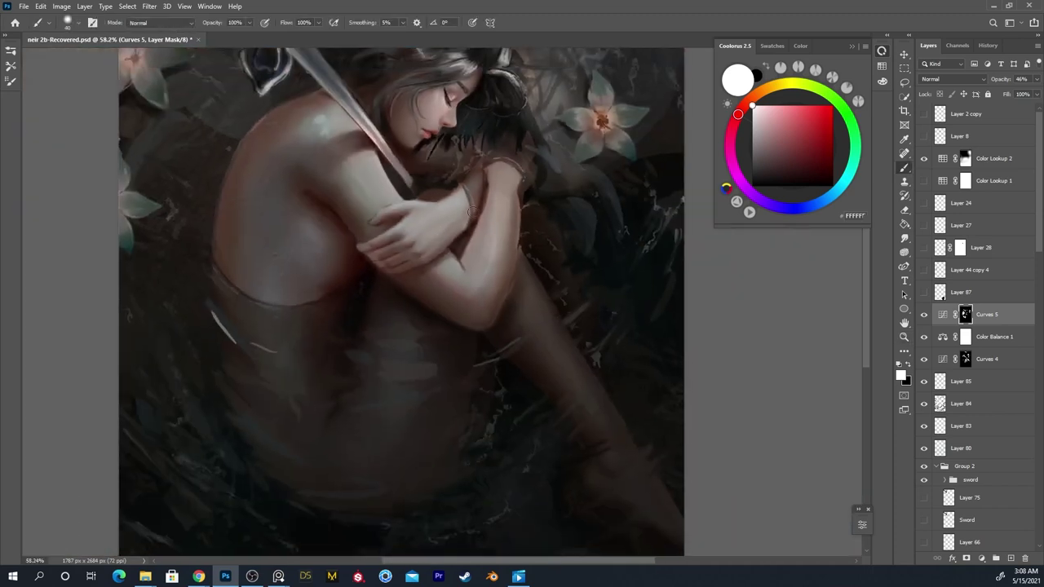
Refine the Curves 5 mask along the lower leg with white and black at brush size 125
drag(564, 332, 473, 229)
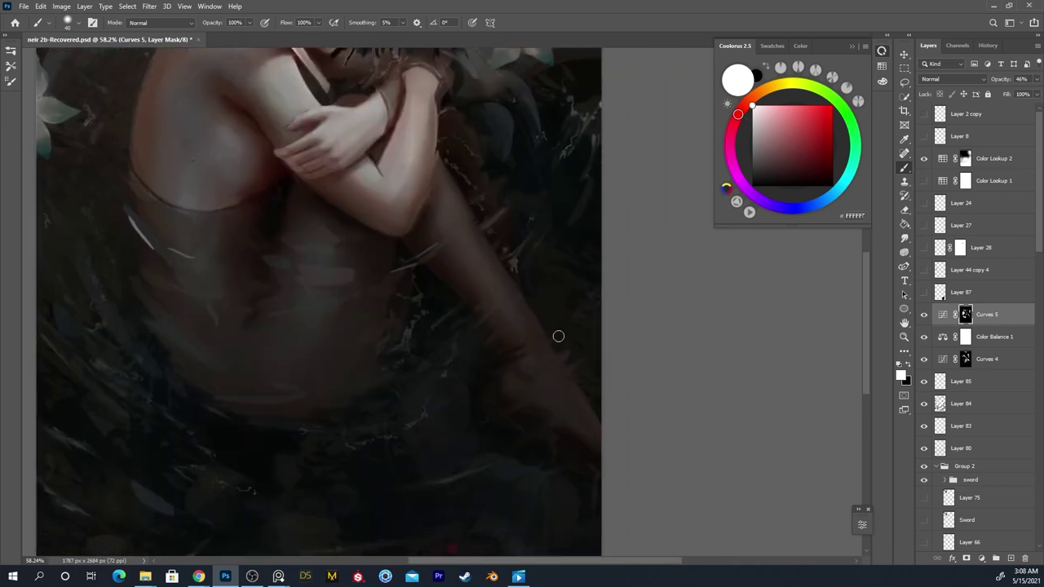
key(bracketright)
key(bracketright)
key(bracketright)
key(bracketright)
key(bracketright)
key(bracketright)
key(x)
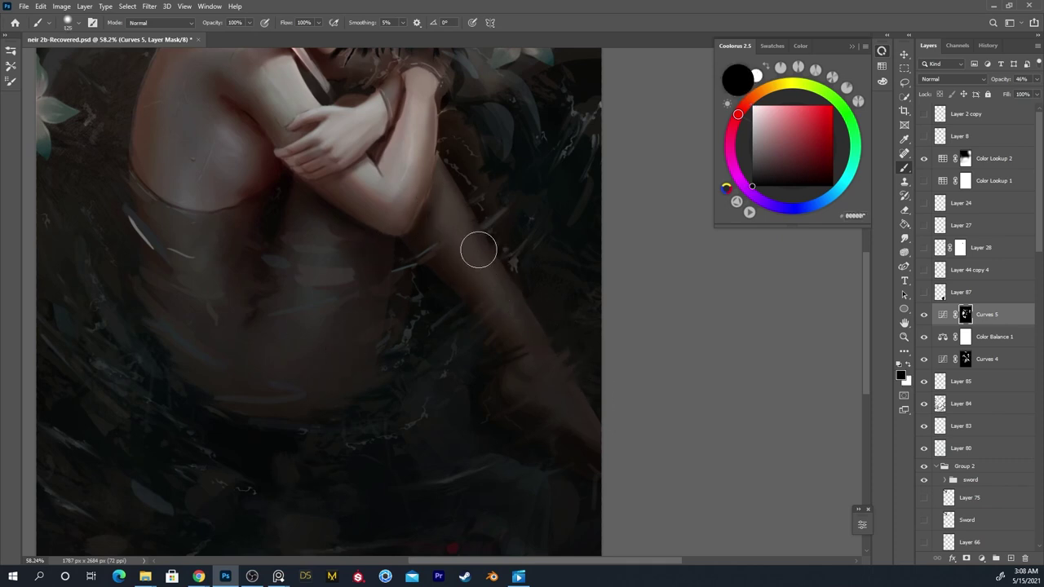
Flip the canvas horizontally back and compare the whole painting with Curves 4 and Curves 5 hidden and shown
key(z)
drag(527, 265, 486, 288)
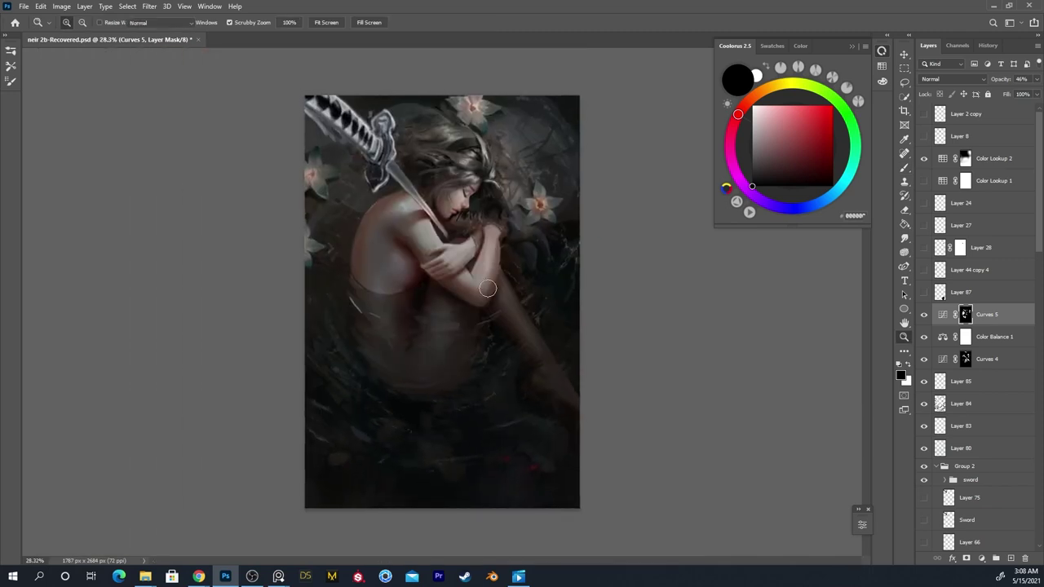
key(b)
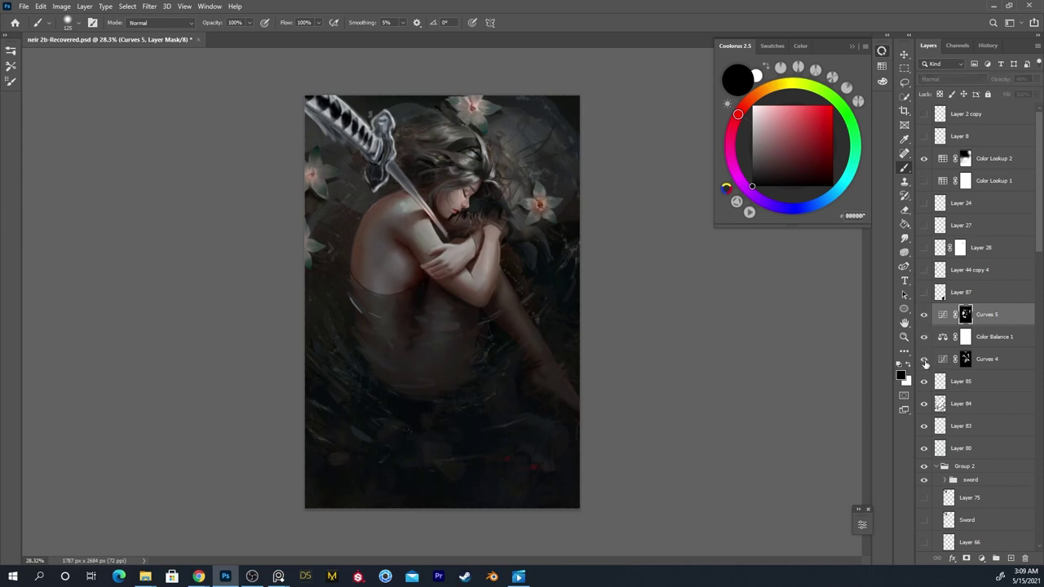
click(925, 363)
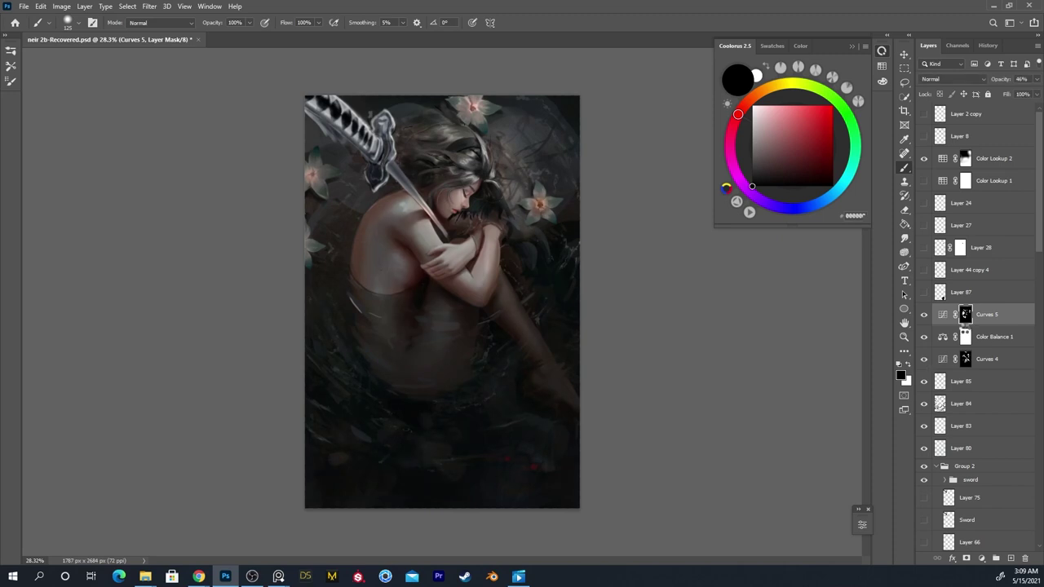
key(ctrl+shift+h)
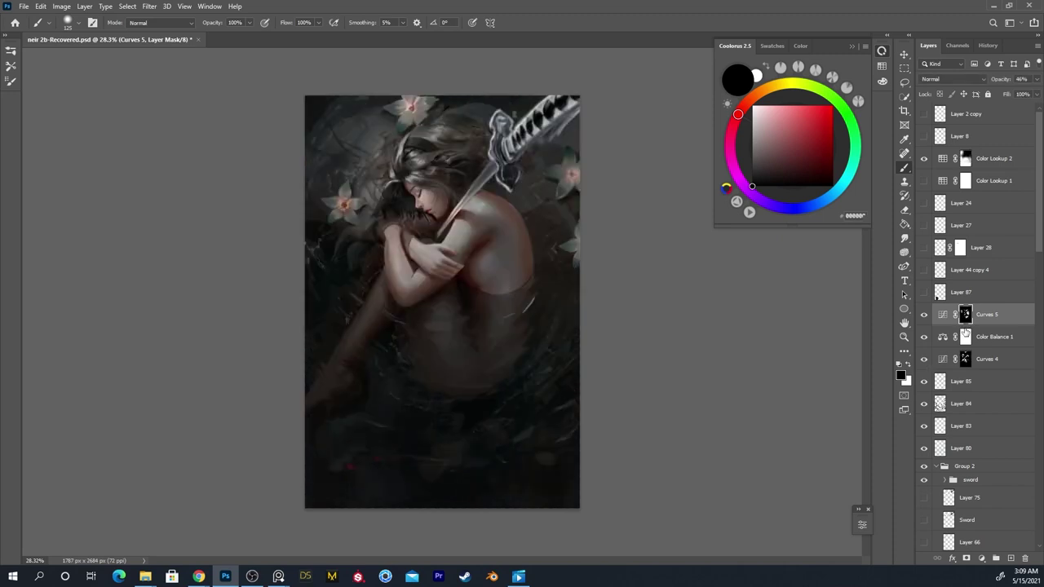
click(924, 316)
click(924, 316)
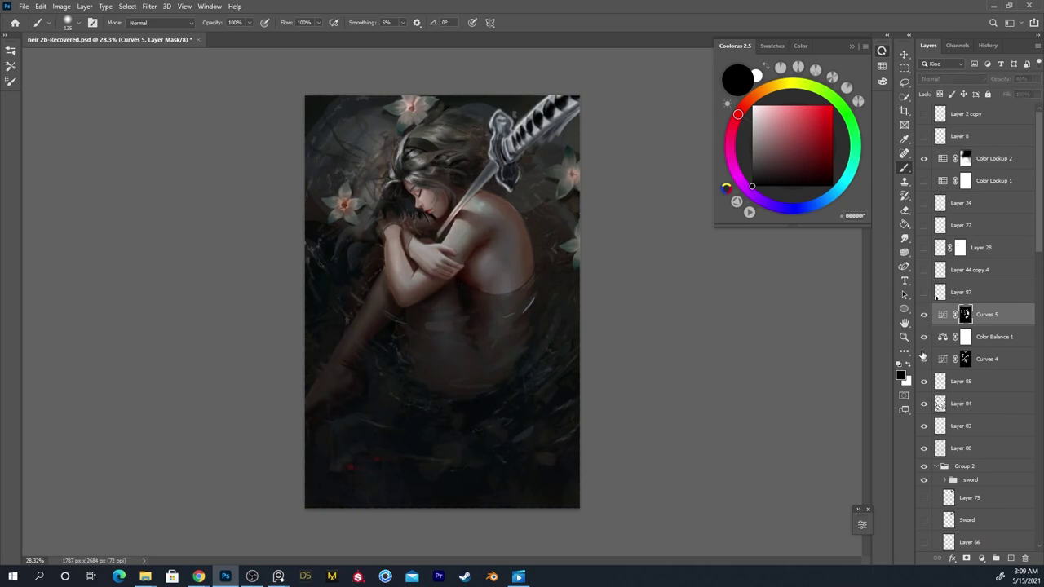
click(924, 359)
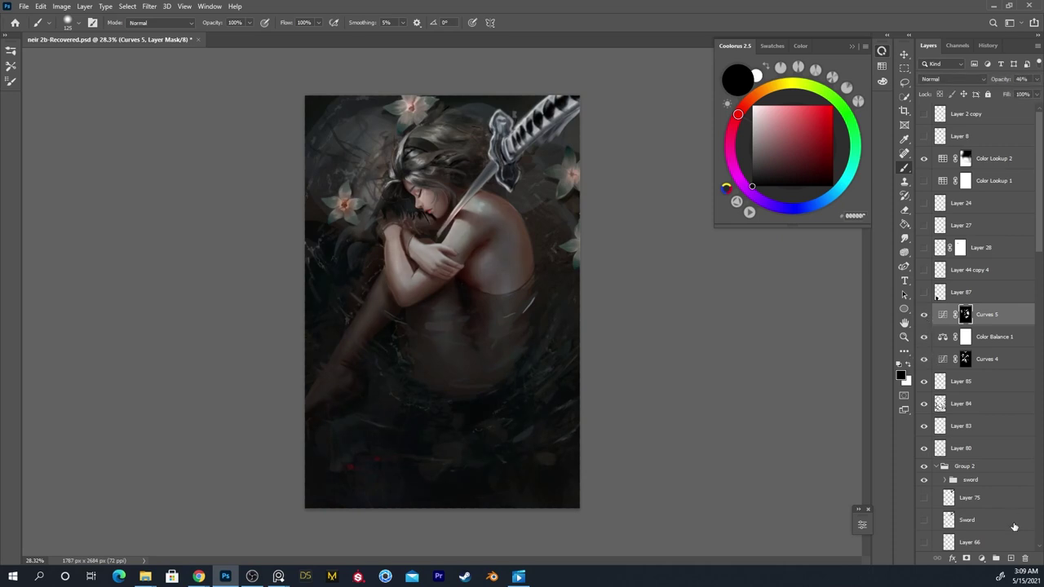
Add a Color Lookup adjustment layer above Curves 5 at 23% opacity and load the 2Strip.look 3DLUT
click(981, 558)
click(984, 498)
click(1036, 79)
drag(1036, 92, 1004, 95)
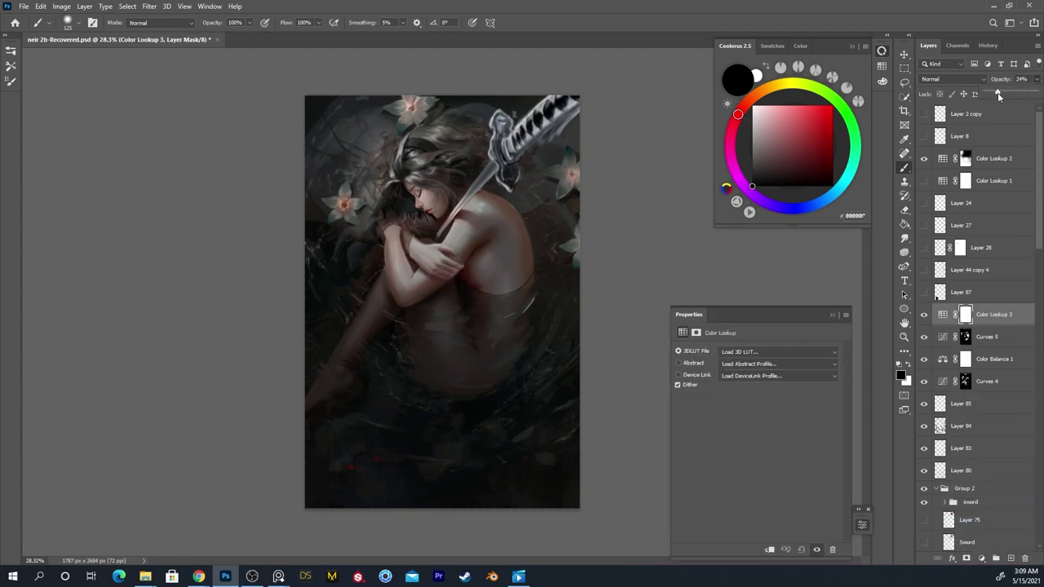
click(797, 351)
click(801, 415)
key(Down)
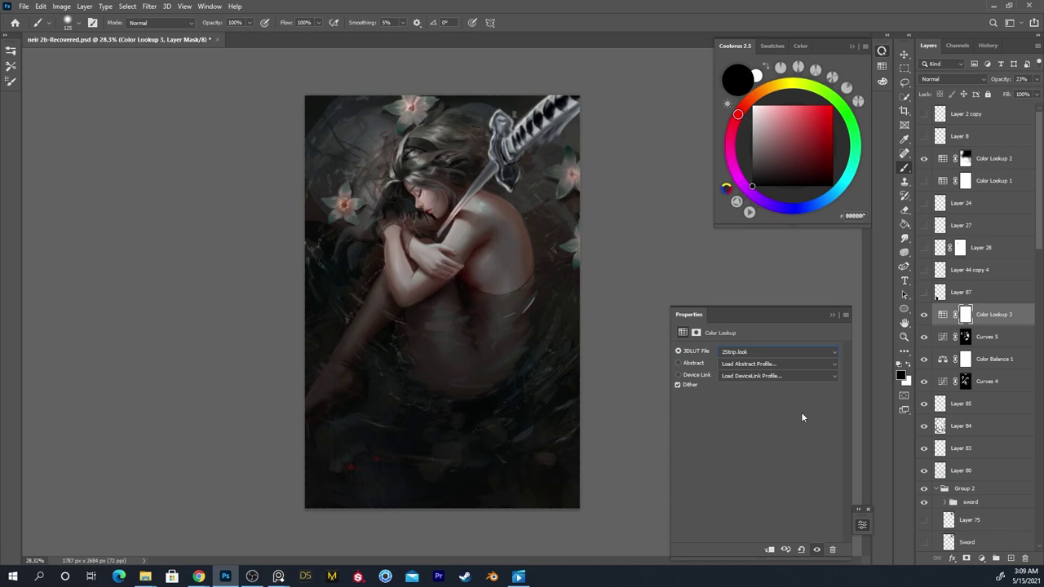
Try the other 3DLUT presets on the new Color Lookup layer, from the Fuji looks through LateSunset and NightFromDay to TensionGreen
key(Down)
key(Down)
key(Down)
key(Down)
key(Down)
key(Down)
key(Down)
key(Down)
key(Down)
key(Down)
key(Down)
key(Down)
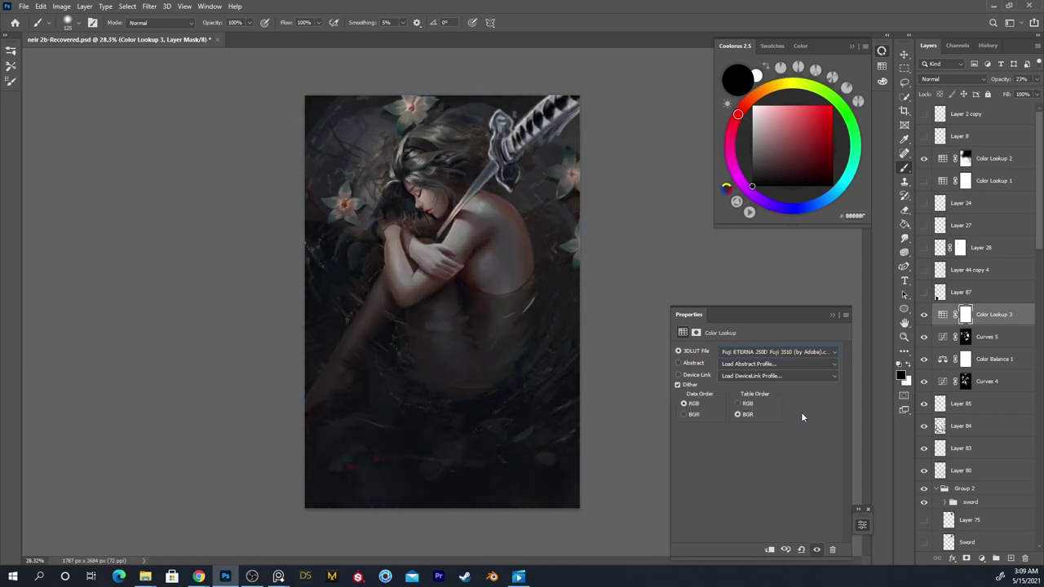
key(Down)
key(Down)
key(Down)
key(Down)
key(Down)
key(Down)
key(Down)
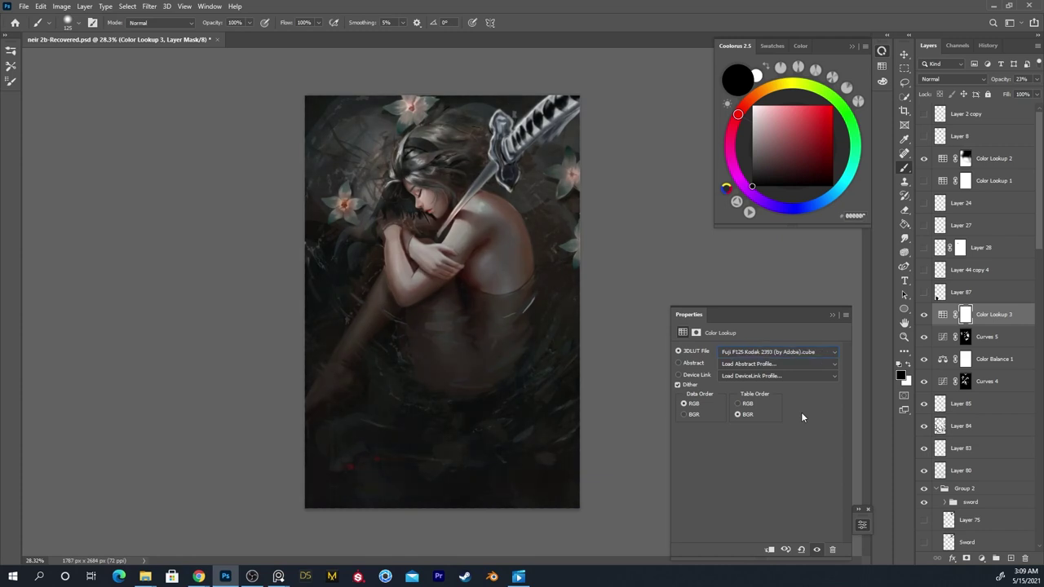
key(Down)
key(Down)
key(Down)
key(Down)
key(Down)
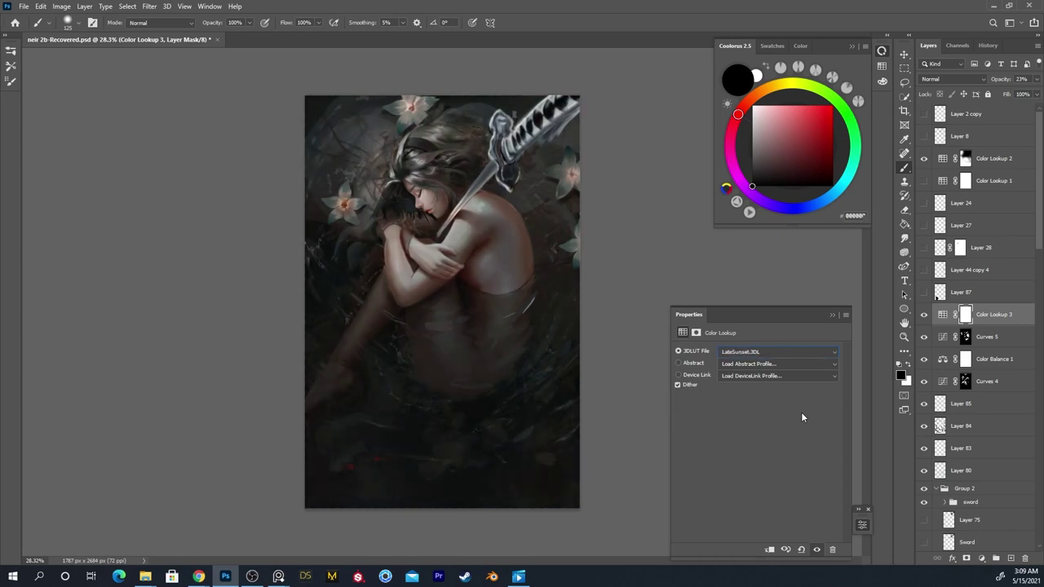
key(Up)
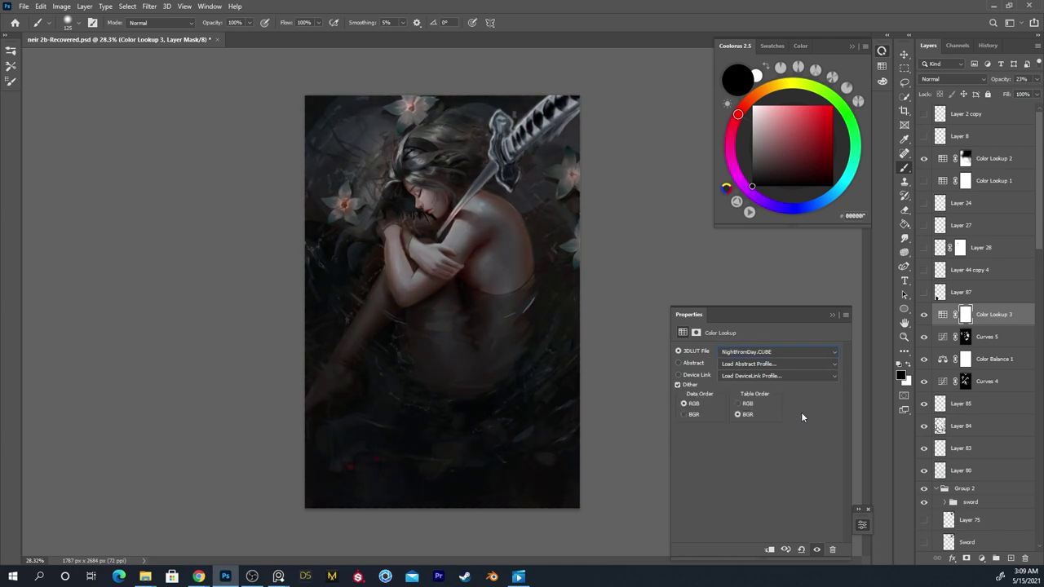
key(Down)
key(Down)
key(Up)
key(Down)
key(Down)
key(Up)
key(Down)
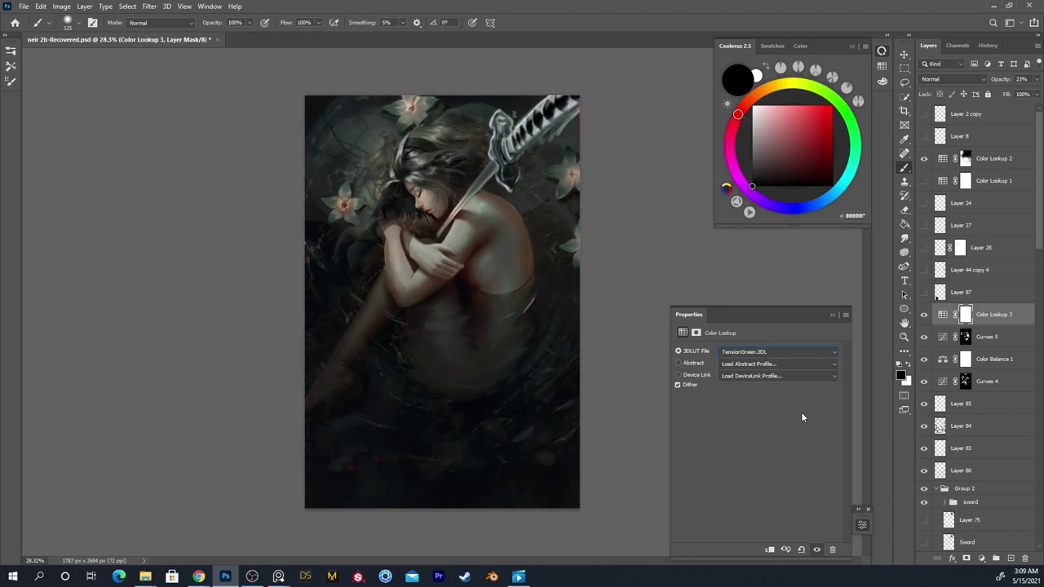
Set the Color Lookup 3 layer's 3DLUT to 2Strip.look and its opacity to 16%
click(775, 351)
click(795, 75)
click(1037, 79)
click(934, 84)
Invert the Color Lookup 3 mask to black and paint white over the head area with a size 400 brush
key(])
key(])
key(])
key(])
key(])
key(x)
key(bracketright)
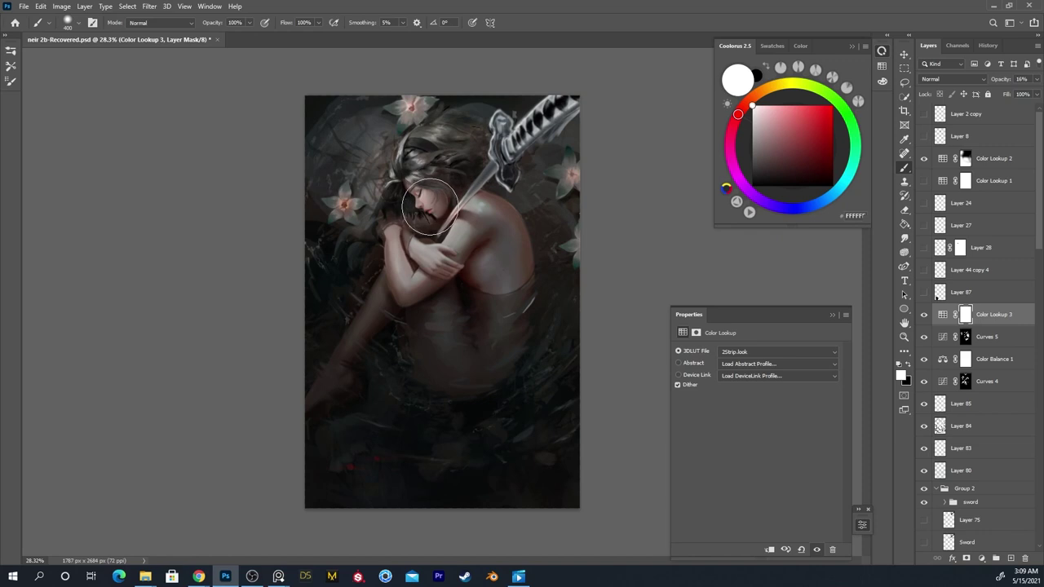
key(ctrl+i)
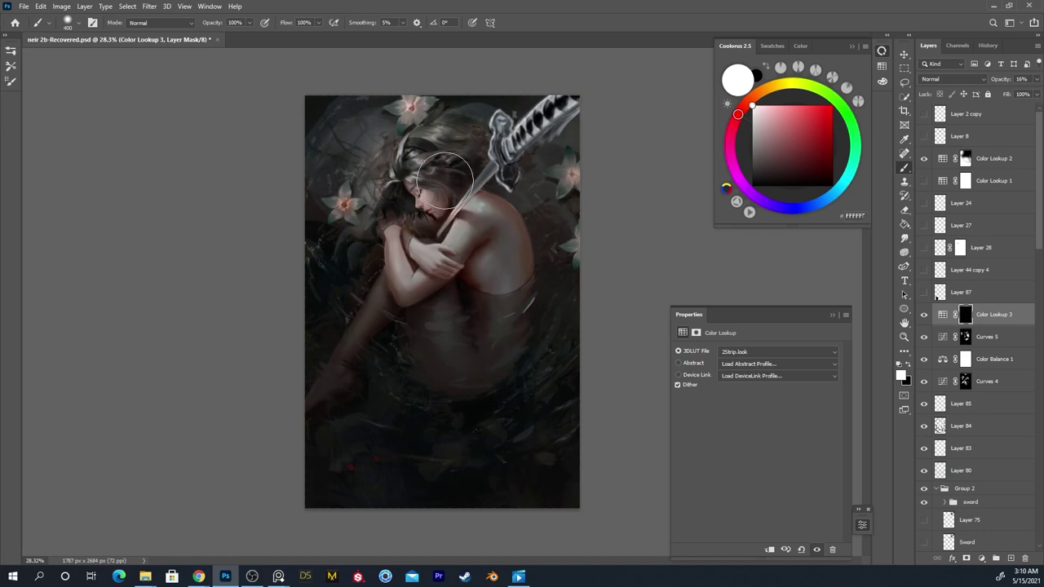
mouse_move(412, 282)
mouse_down()
mouse_move(430, 204)
mouse_move(436, 230)
mouse_move(472, 220)
mouse_move(428, 300)
mouse_move(441, 262)
mouse_move(492, 235)
mouse_move(510, 243)
mouse_move(479, 269)
mouse_up()
Refine the Color Lookup 3 mask around the face and hair with black and white, reducing the brush to size 175
key(x)
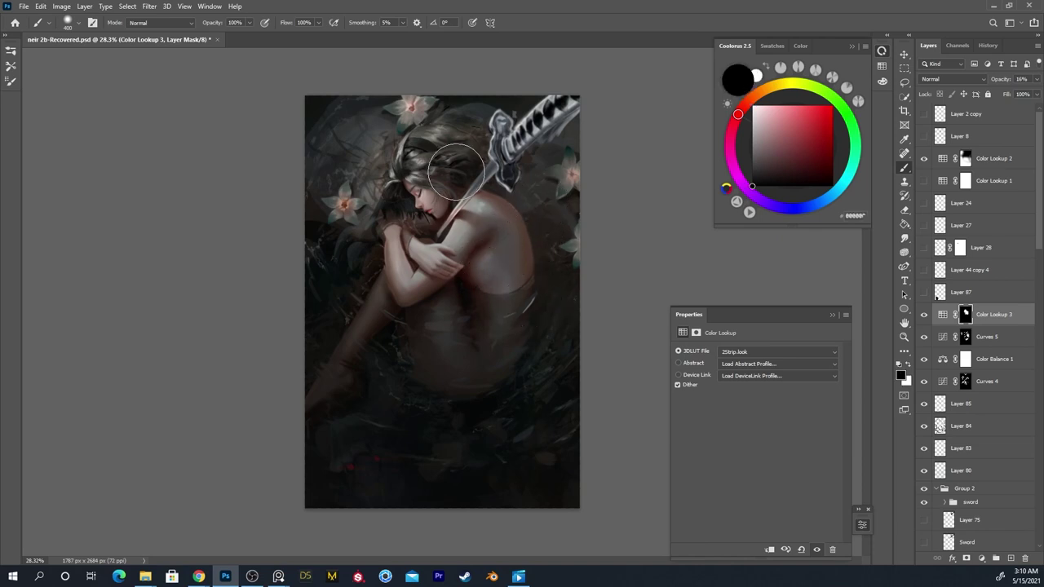
drag(443, 192, 496, 152)
key(z)
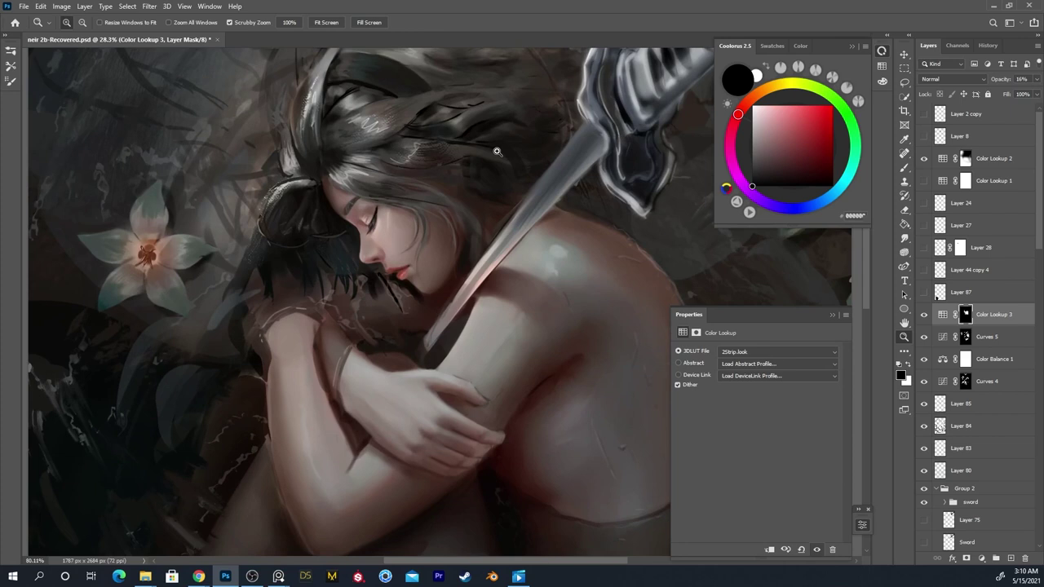
key([)
key([)
key([)
key([)
key([)
key([)
key([)
key([)
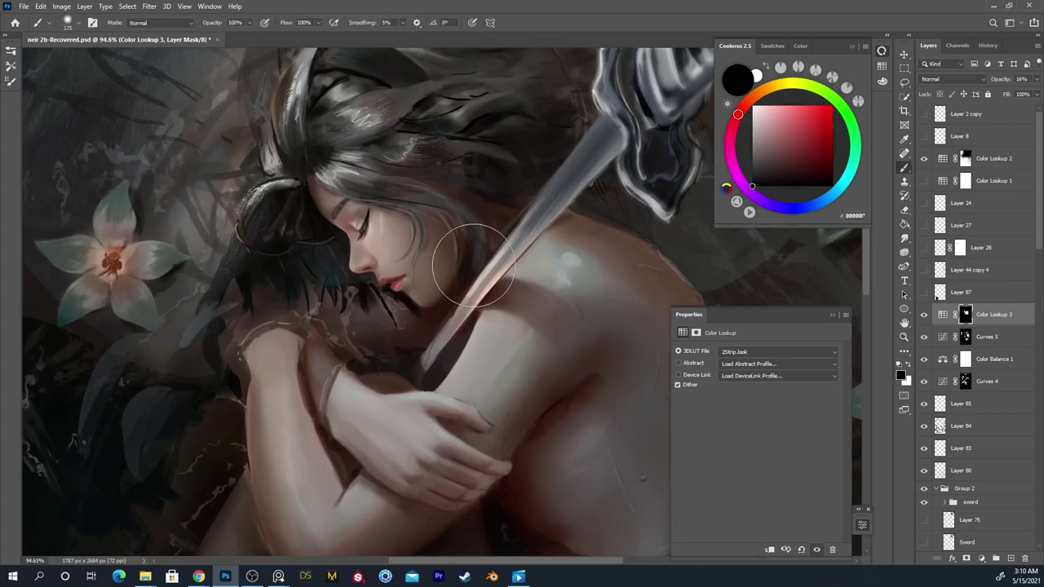
key(x)
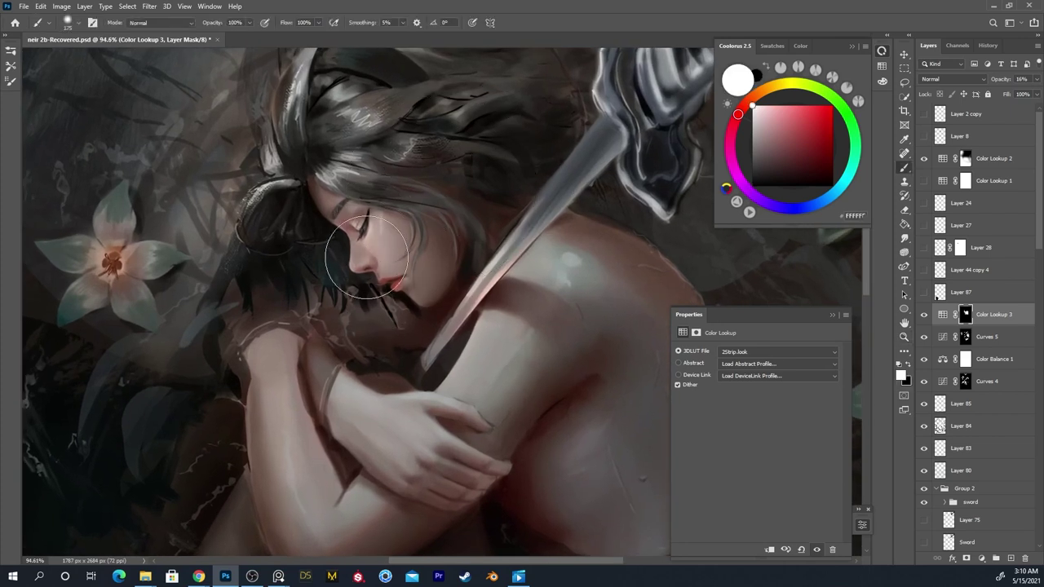
Compare the wider painting with the Color Lookup 3 layer hidden and shown
key(z)
mouse_move(449, 363)
mouse_down()
mouse_move(377, 351)
mouse_move(365, 338)
mouse_up()
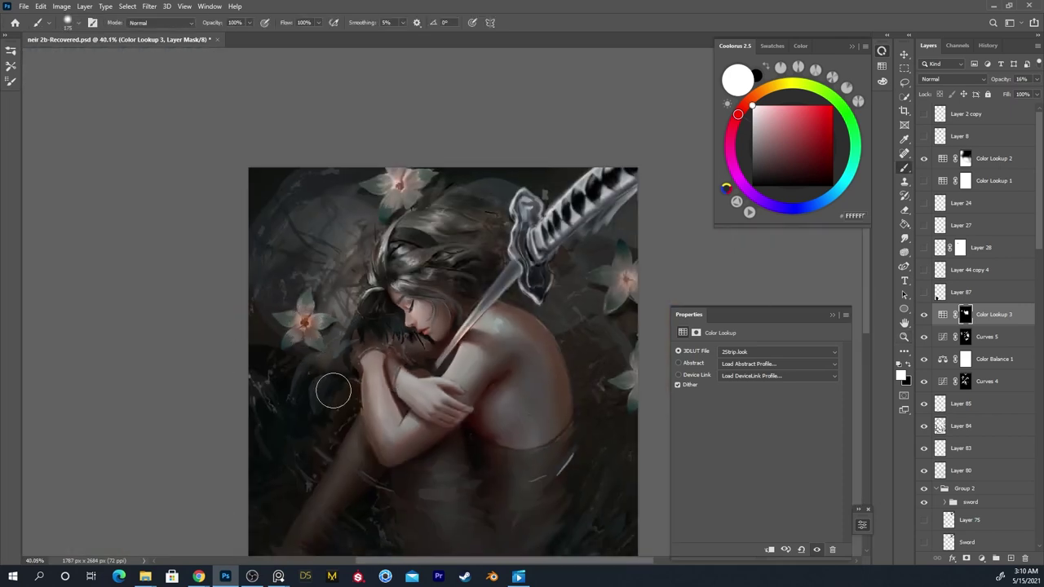
drag(357, 414, 289, 334)
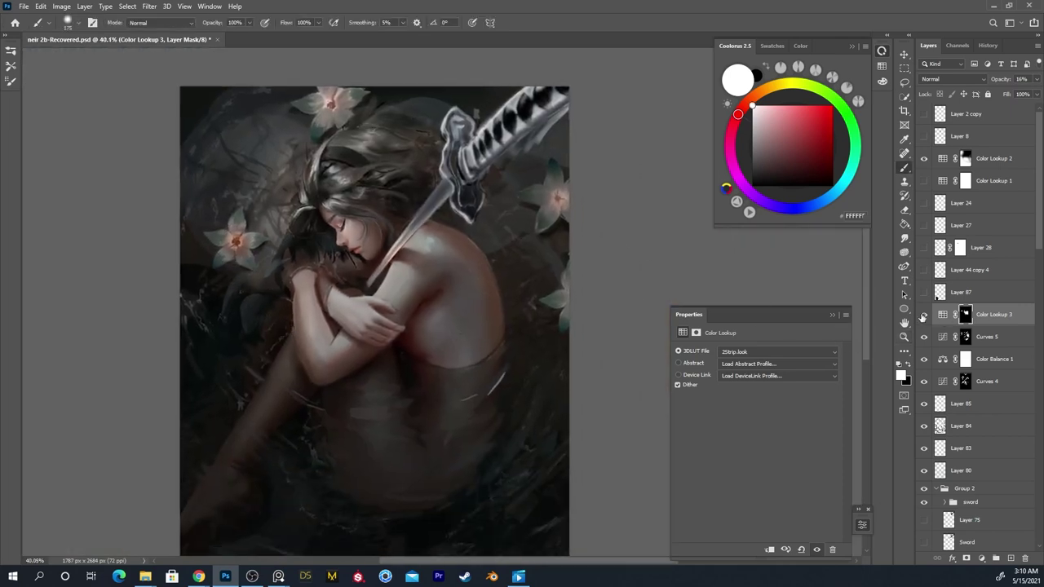
click(922, 316)
click(922, 315)
Touch up the Color Lookup 3 mask around the forehead with white at brush size 40 and check the figure
key(z)
drag(394, 187, 443, 154)
key([)
key([)
key([)
key([)
key([)
key([)
key([)
key([)
key([)
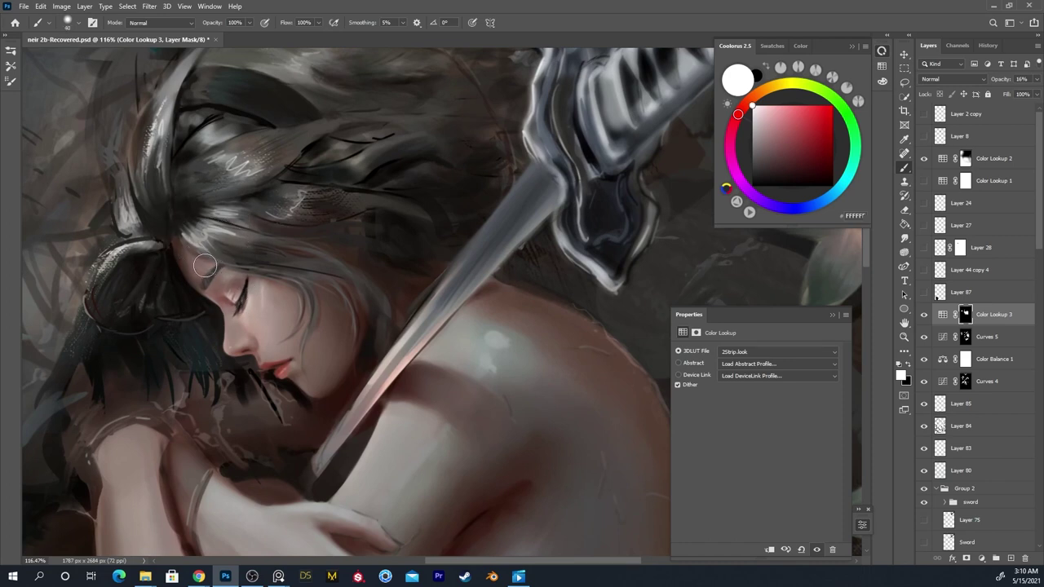
scroll(212, 273, down, 3)
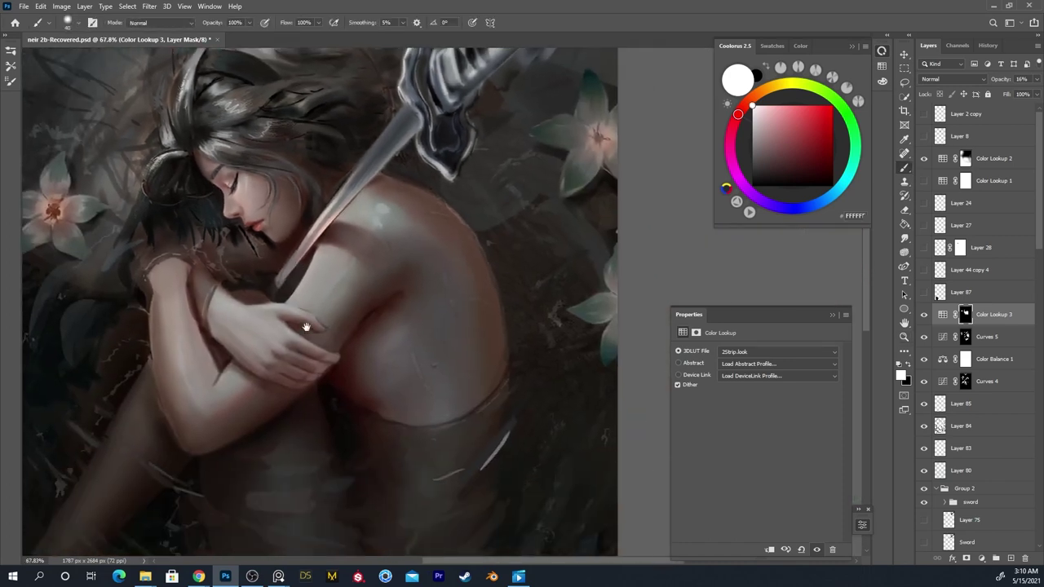
Flip the canvas horizontally and make Layer 85 active for painting around the sword tip
scroll(306, 327, down, 3)
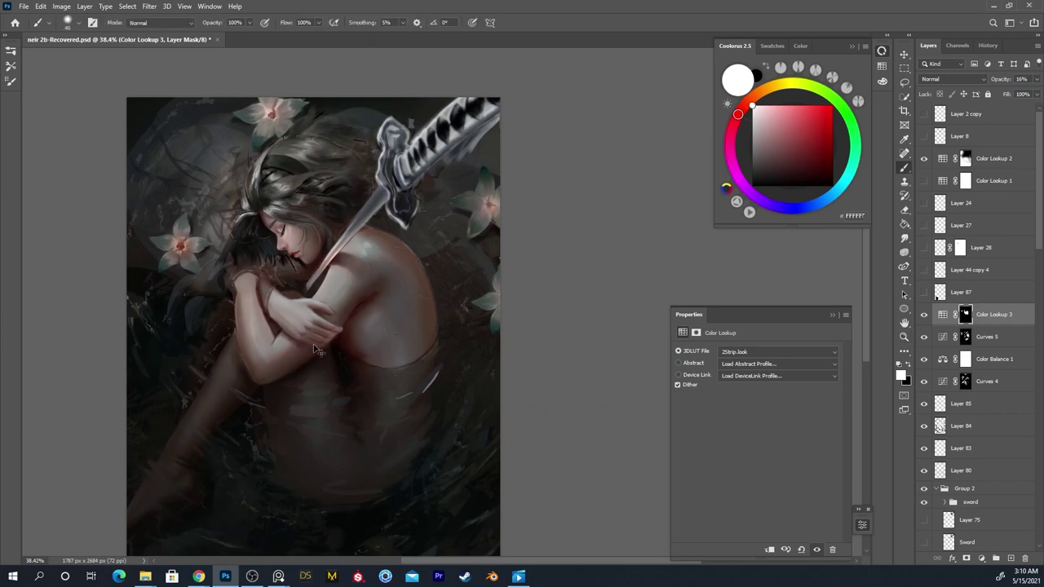
key(ctrl+shift+h)
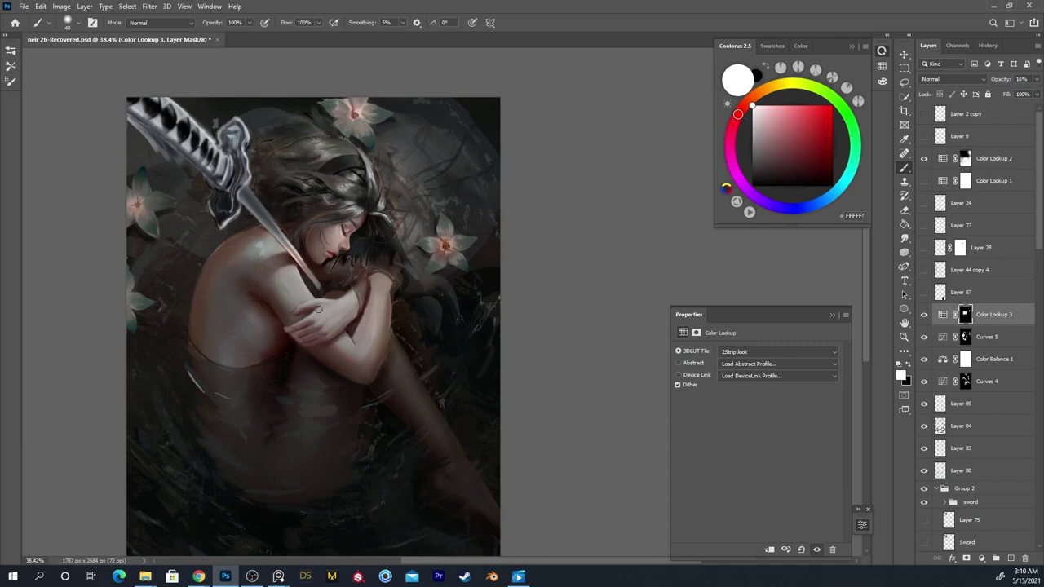
click(983, 408)
scroll(316, 255, up, 5)
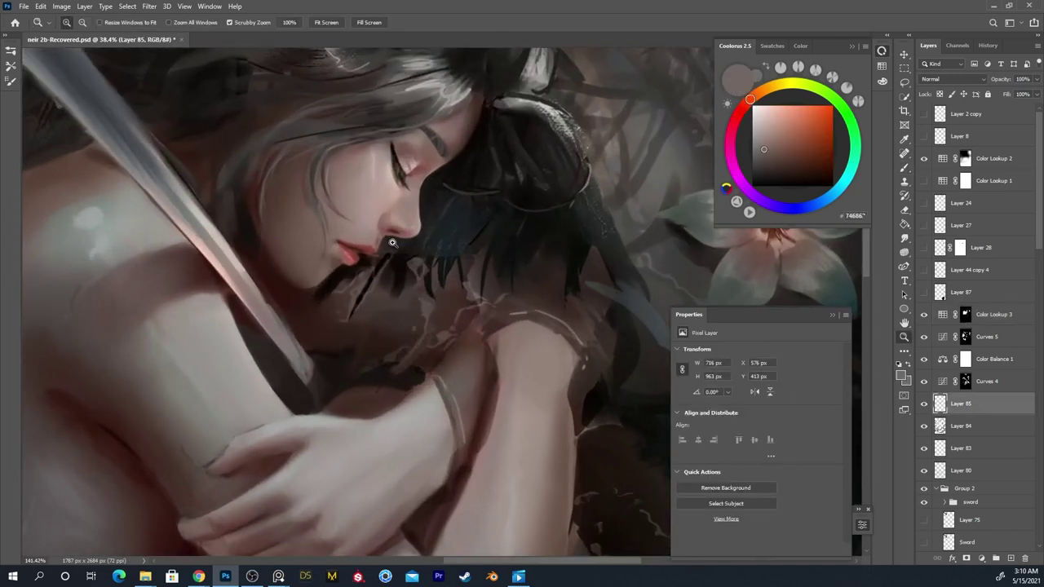
alt+click(331, 384)
mouse_move(305, 366)
mouse_down()
mouse_move(309, 380)
mouse_move(299, 354)
mouse_move(307, 393)
mouse_move(302, 347)
mouse_move(301, 379)
mouse_up()
key(ctrl+z)
key(bracketleft)
key(bracketleft)
key(bracketleft)
key(bracketleft)
key(bracketleft)
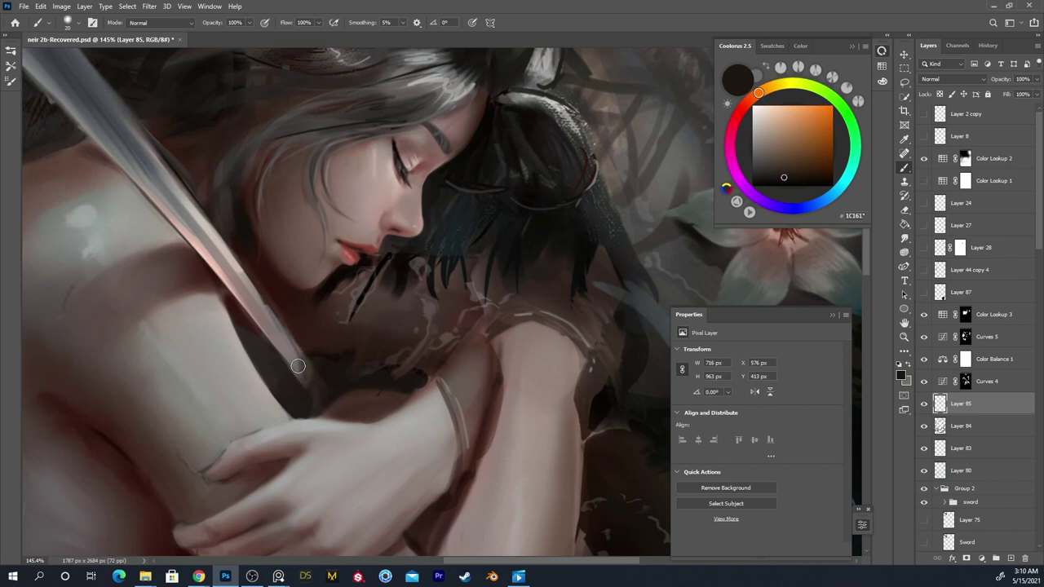
alt+click(259, 261)
mouse_move(216, 249)
mouse_down()
mouse_move(286, 359)
mouse_move(258, 314)
mouse_up()
key(ctrl+z)
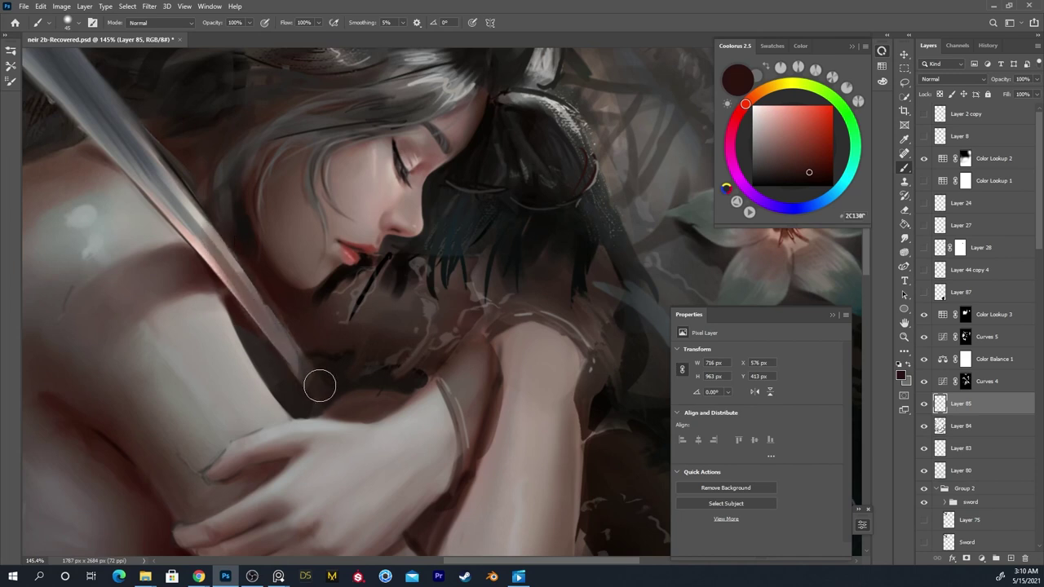
key(ctrl+z)
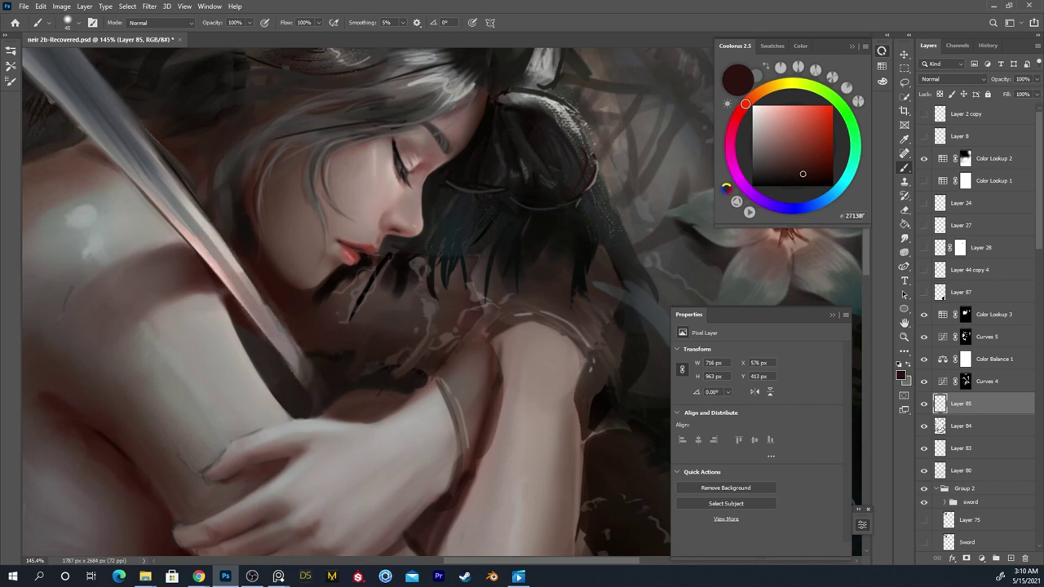
Darken the lower sword blade on Layer 85 with a dark brown-grey sampled from beside the hair
alt+click(607, 130)
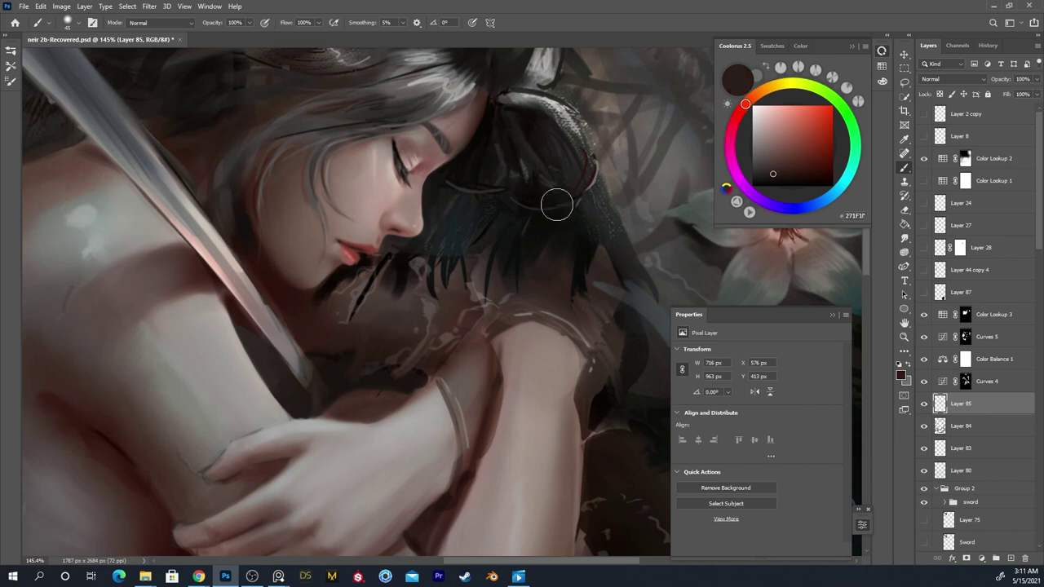
drag(227, 260, 312, 386)
key(ctrl+z)
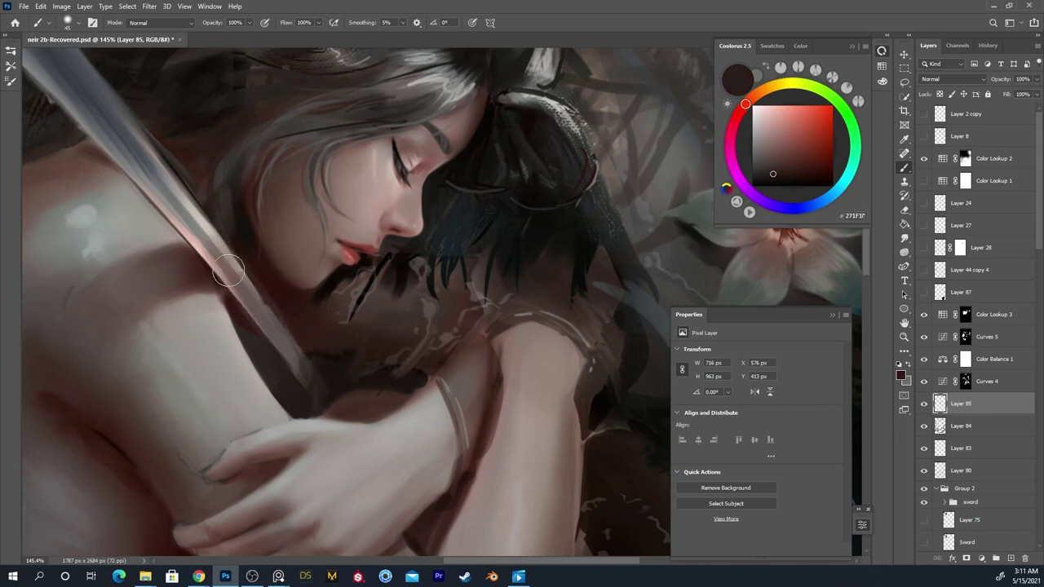
drag(209, 238, 274, 336)
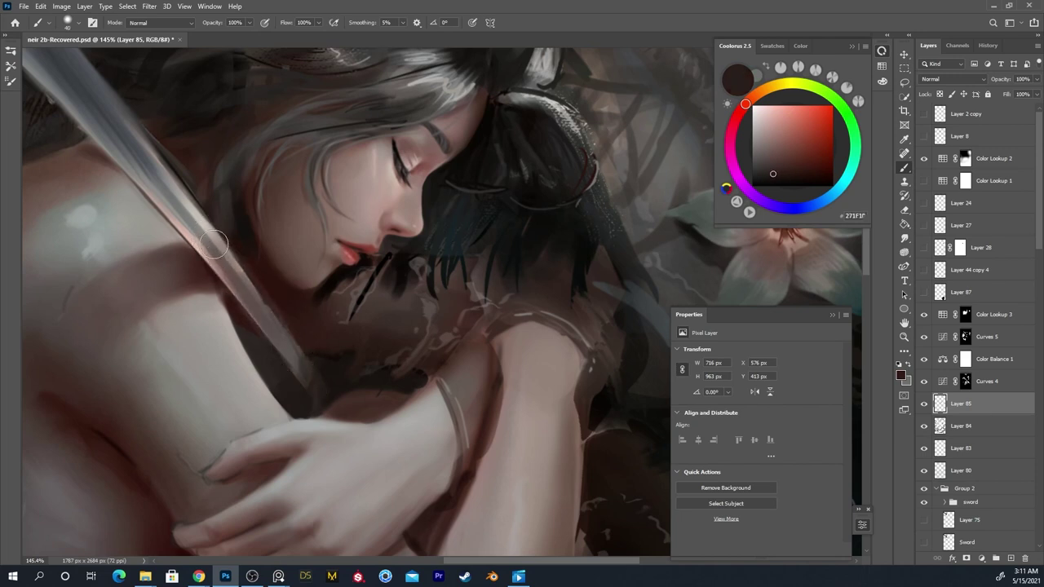
Shade the blade's edge between shoulder and chin with short strokes of a smaller brush, undoing the unwanted ones
key(bracketleft)
key(bracketleft)
key(bracketleft)
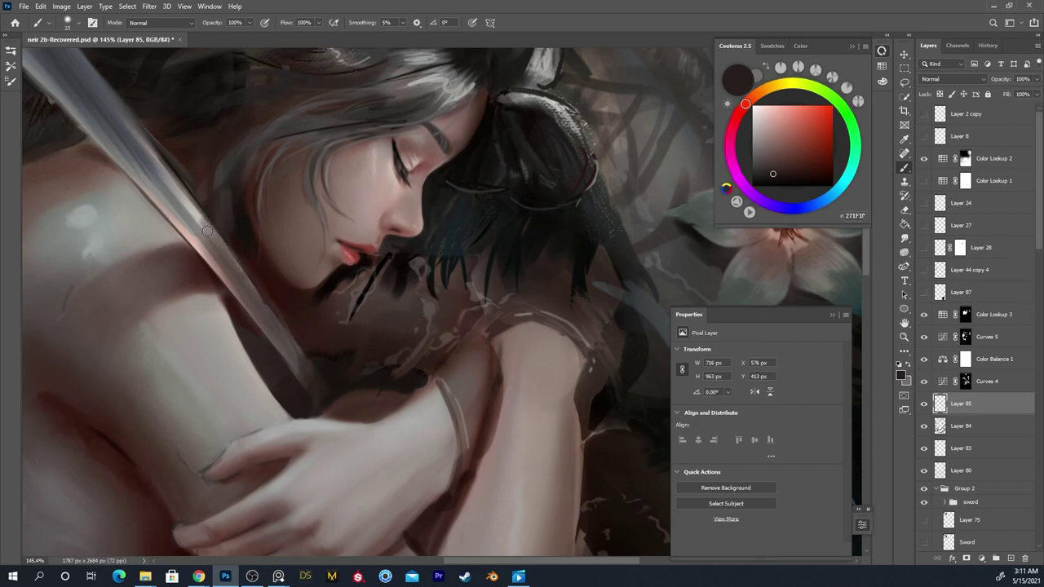
drag(207, 224, 219, 269)
key(ctrl+z)
drag(203, 221, 229, 266)
mouse_move(208, 222)
mouse_down()
mouse_move(228, 273)
mouse_move(201, 235)
mouse_move(226, 272)
mouse_move(209, 231)
mouse_move(228, 278)
mouse_up()
key(e)
key(grave)
key(ctrl+z)
Paint along the lower blade and its tip with a dark teal and a near-black sampled from below the chin
drag(853, 147, 842, 184)
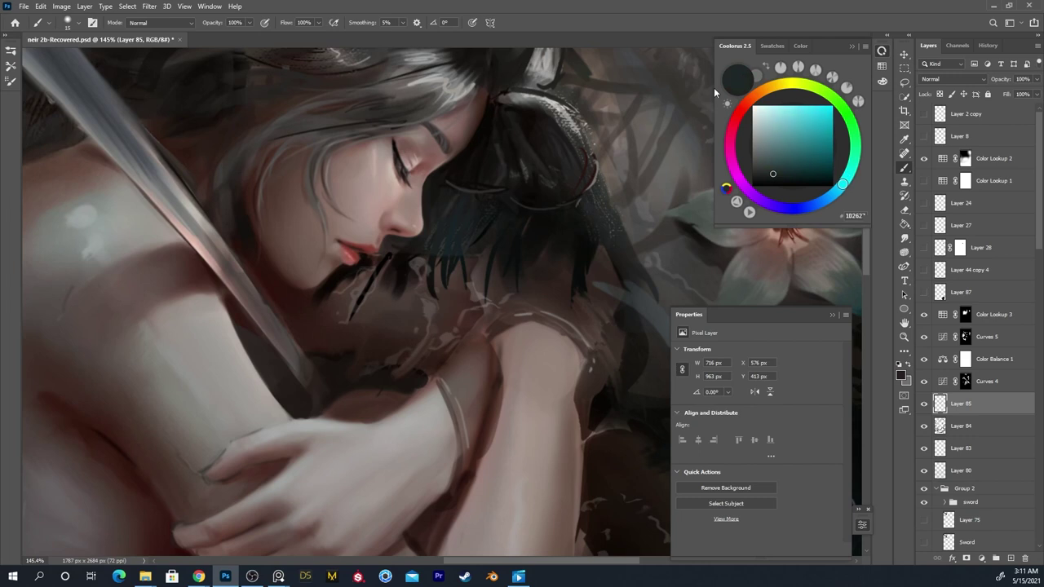
mouse_move(204, 240)
mouse_down()
mouse_move(234, 305)
mouse_move(216, 257)
mouse_move(227, 252)
mouse_up()
drag(283, 352, 260, 277)
drag(303, 373, 257, 300)
alt+click(331, 297)
mouse_move(291, 359)
mouse_down()
mouse_move(254, 303)
mouse_move(268, 313)
mouse_up()
drag(309, 384, 225, 274)
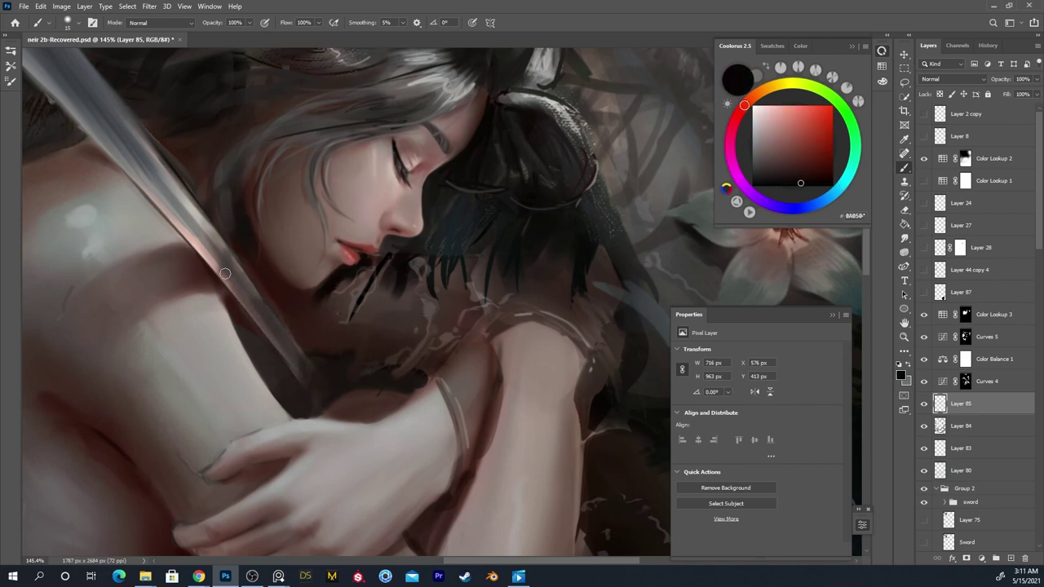
Check the whole figure and flip the canvas horizontally again
key(z)
drag(306, 216, 247, 229)
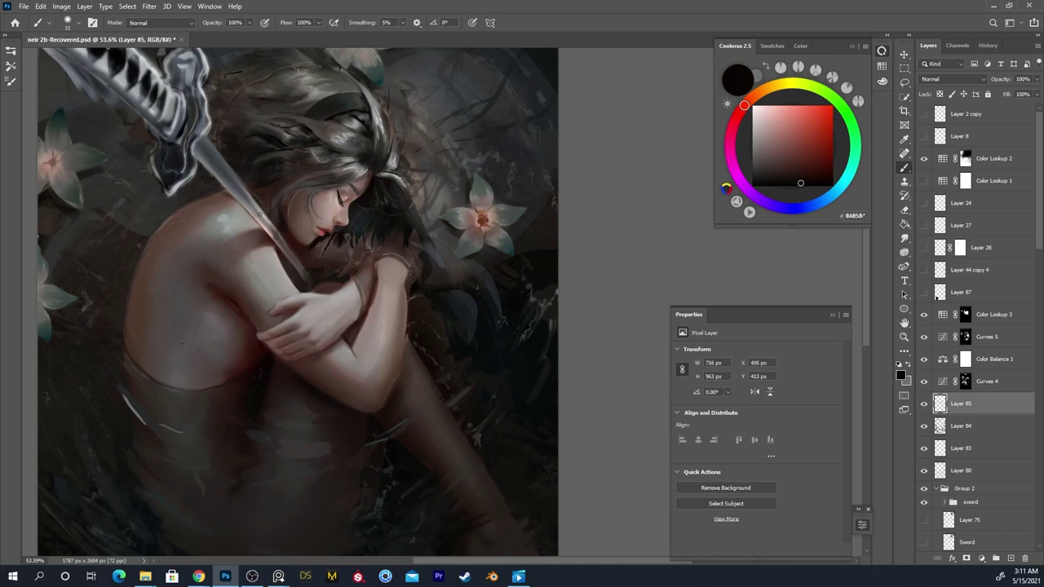
key(F2)
Darken the lower end of the sword blade with long near-black strokes, redoing the ones that miss
scroll(204, 254, up, 5)
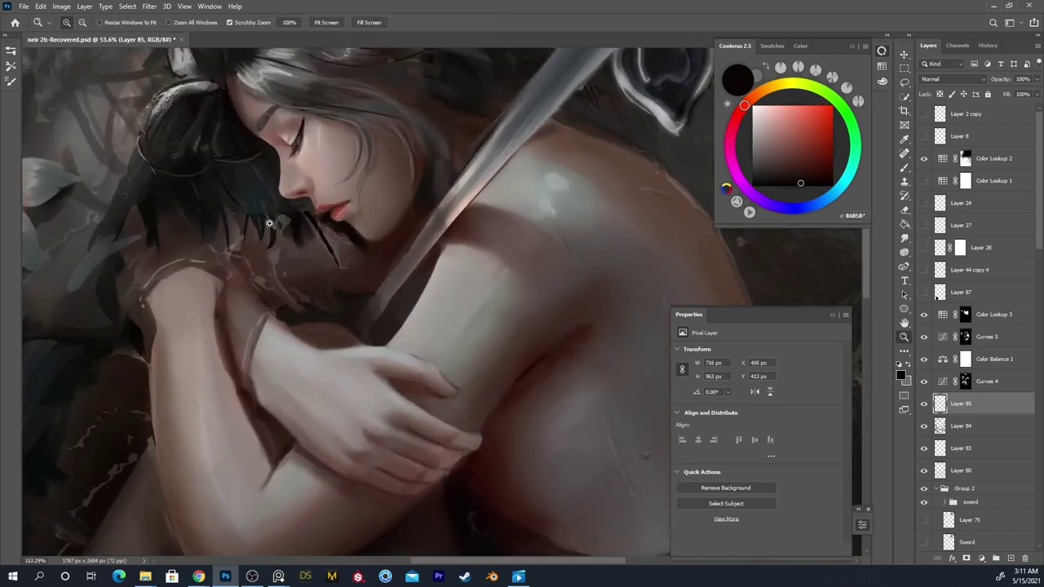
drag(530, 169, 496, 233)
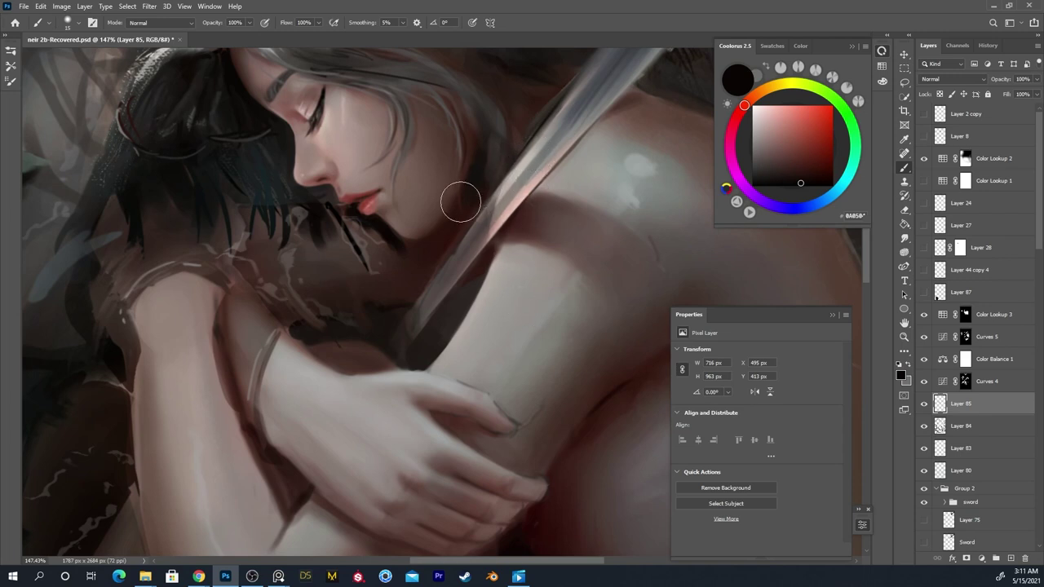
key(b)
drag(414, 317, 469, 235)
key(ctrl+z)
drag(411, 323, 475, 244)
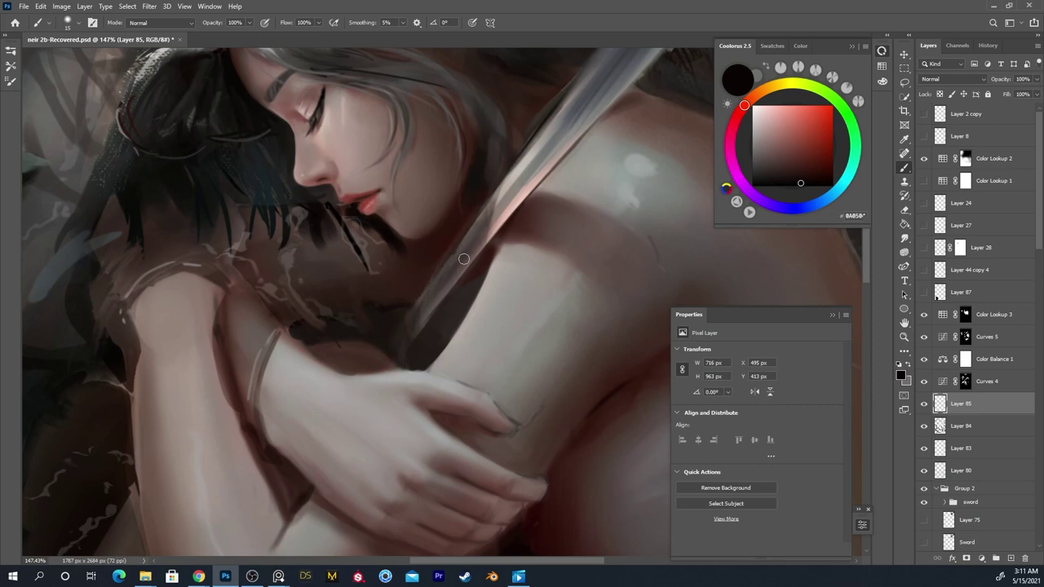
drag(408, 336, 461, 267)
key(ctrl+z)
drag(415, 331, 475, 252)
key(ctrl+z)
drag(446, 289, 488, 235)
drag(420, 321, 489, 235)
scroll(466, 251, down, 5)
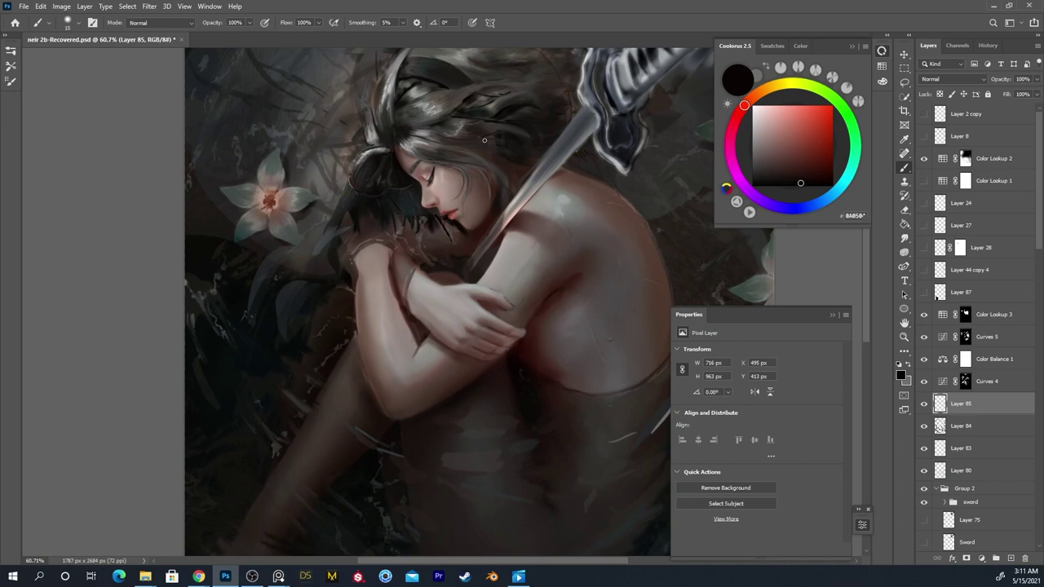
Refine the edges of the lower blade with browns sampled from the surrounding shadows, using a size 5 brush
scroll(484, 140, up, 5)
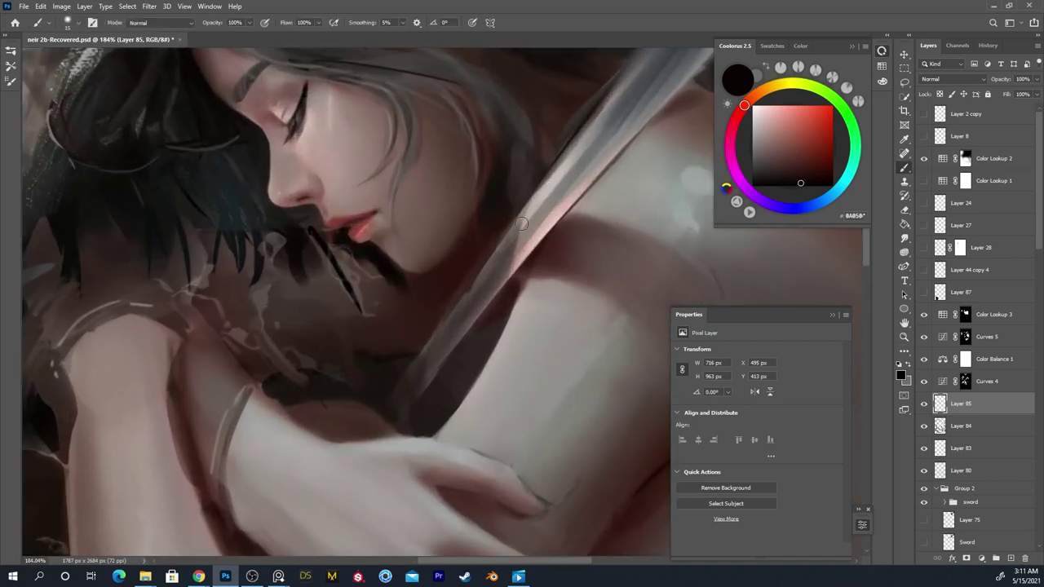
alt+click(458, 212)
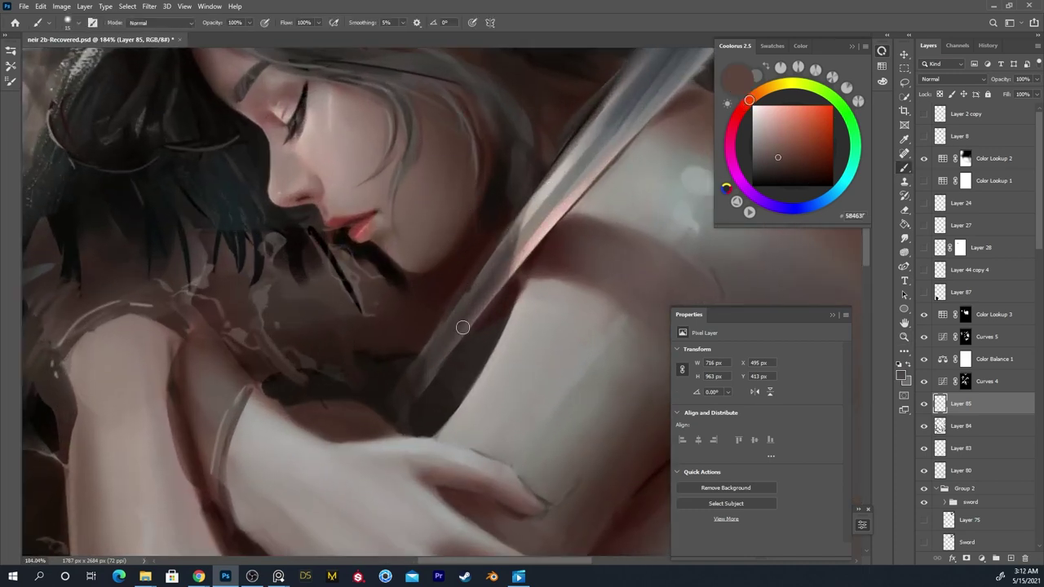
alt+click(465, 218)
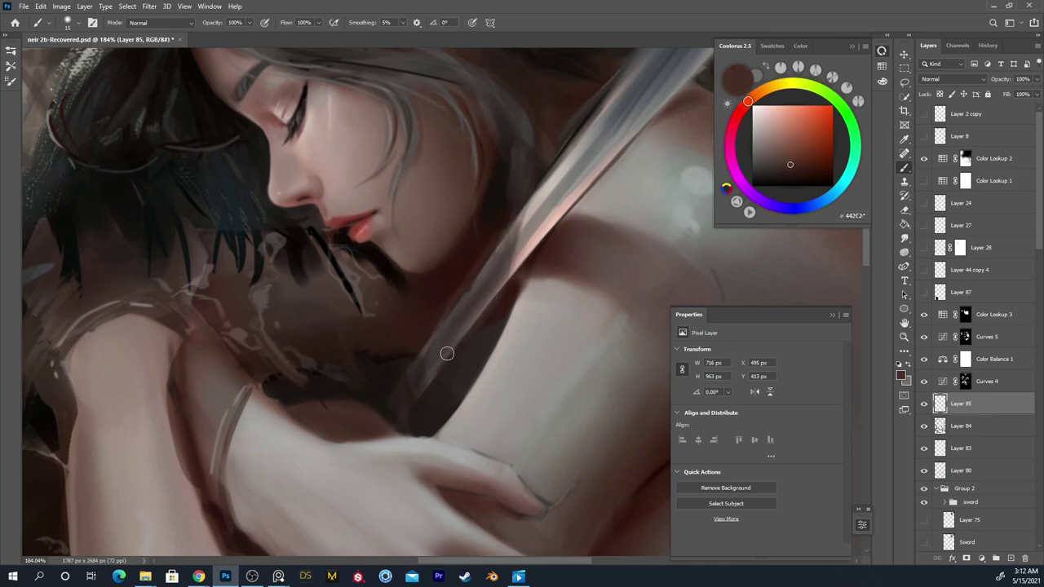
alt+click(485, 294)
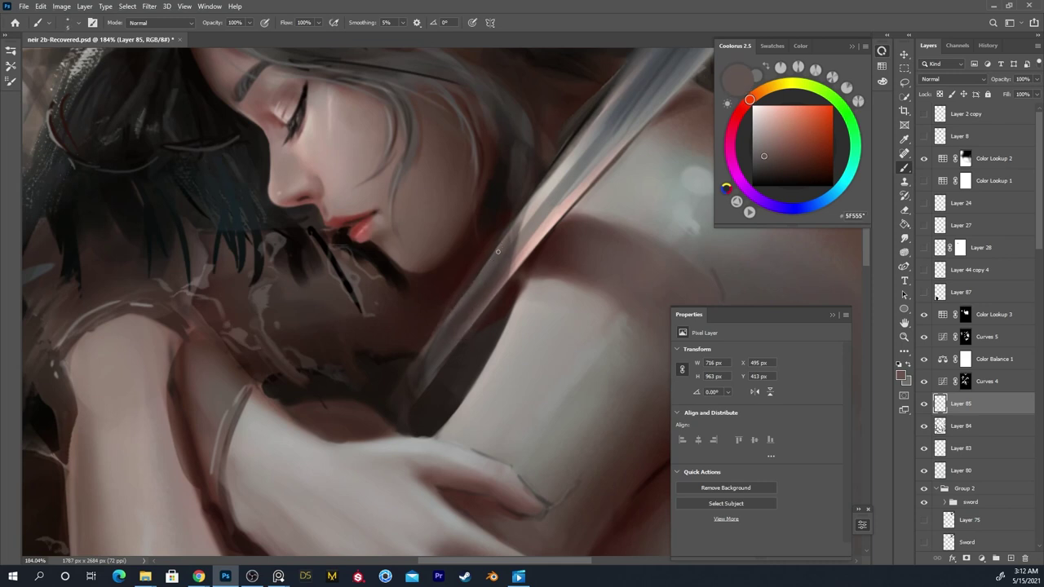
alt+click(411, 382)
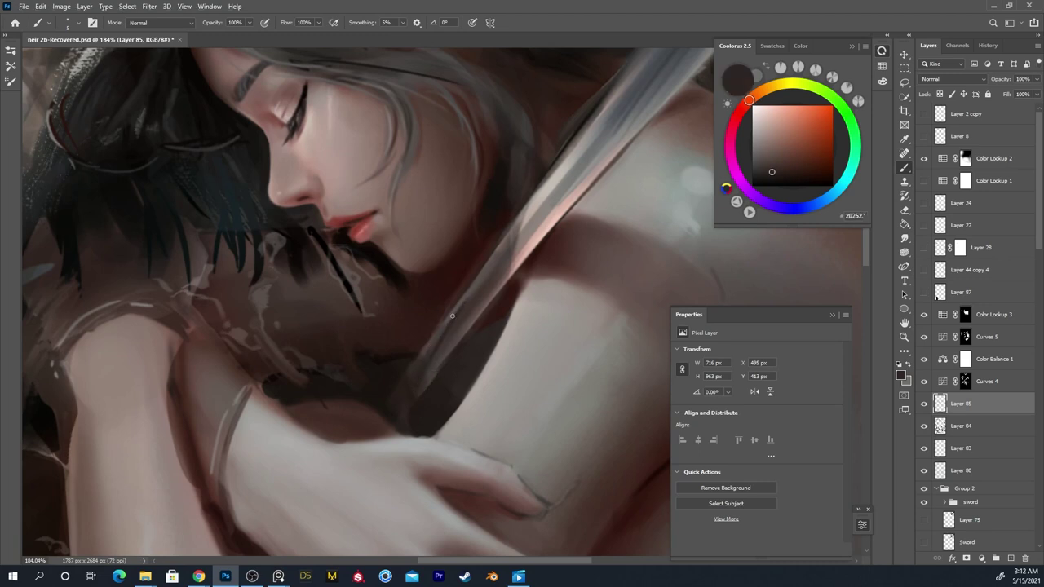
drag(430, 354, 486, 276)
Add fine dark lines inside the lower blade with sampled dark red, grey and brown, and check the whole figure
alt+click(512, 295)
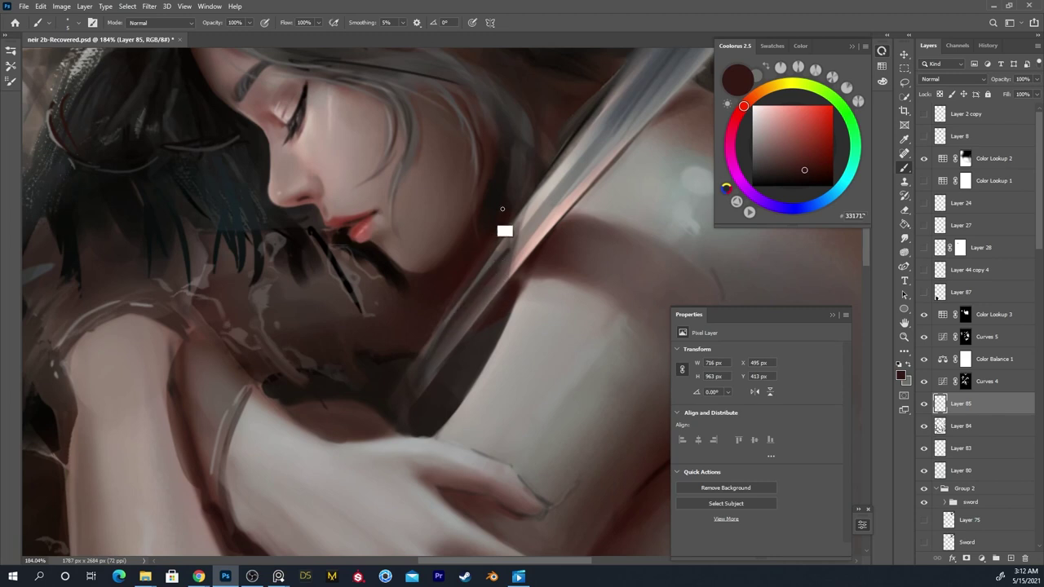
alt+click(525, 160)
drag(502, 259, 467, 311)
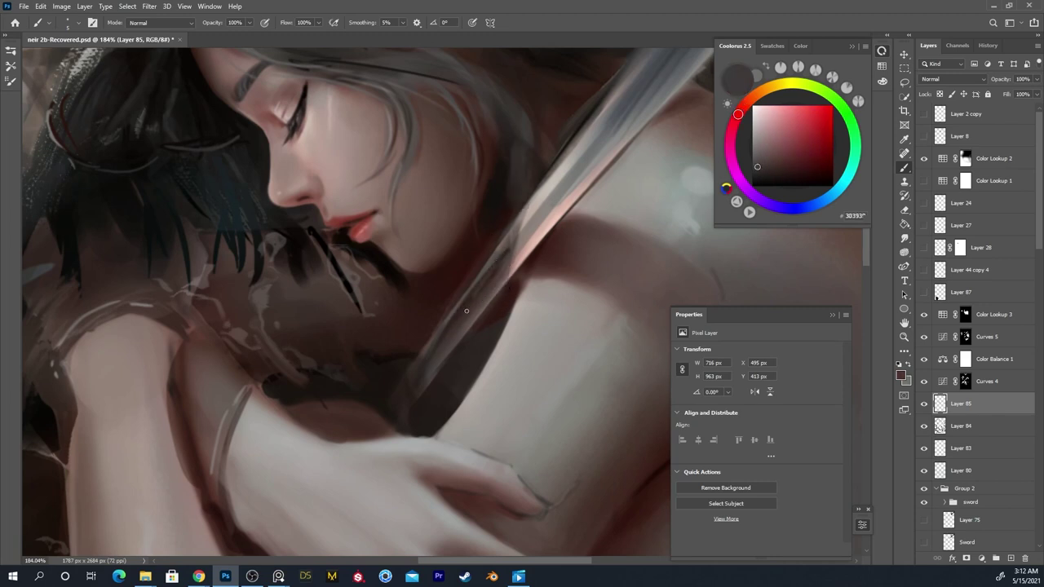
alt+click(466, 324)
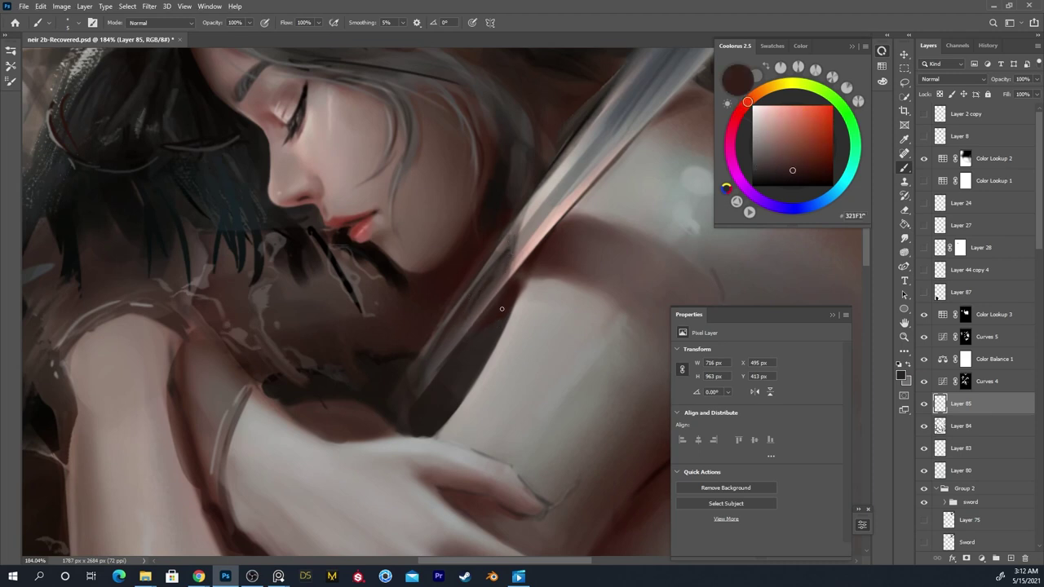
scroll(502, 308, down, 6)
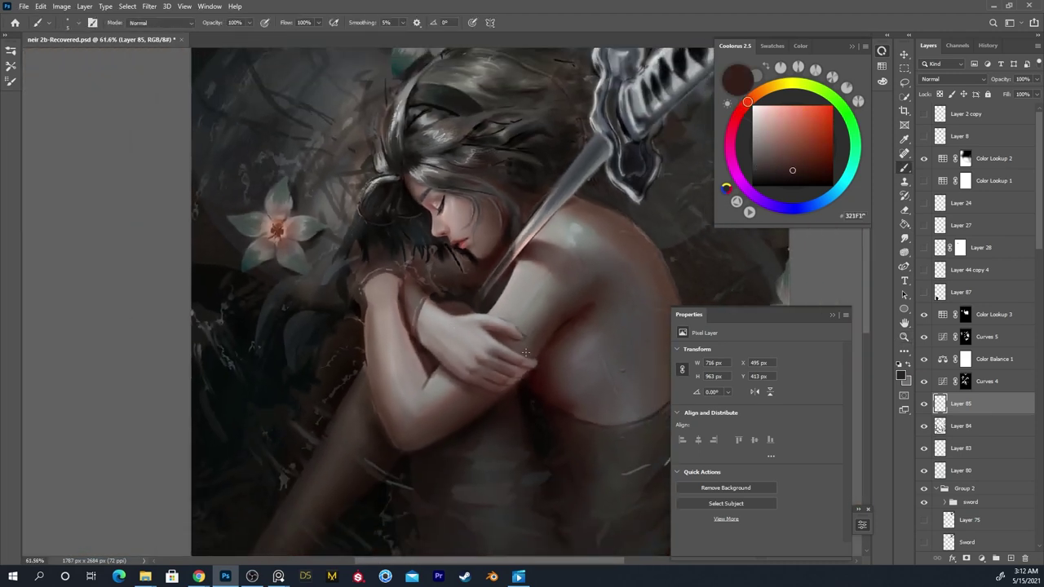
key(z)
scroll(640, 351, down, 3)
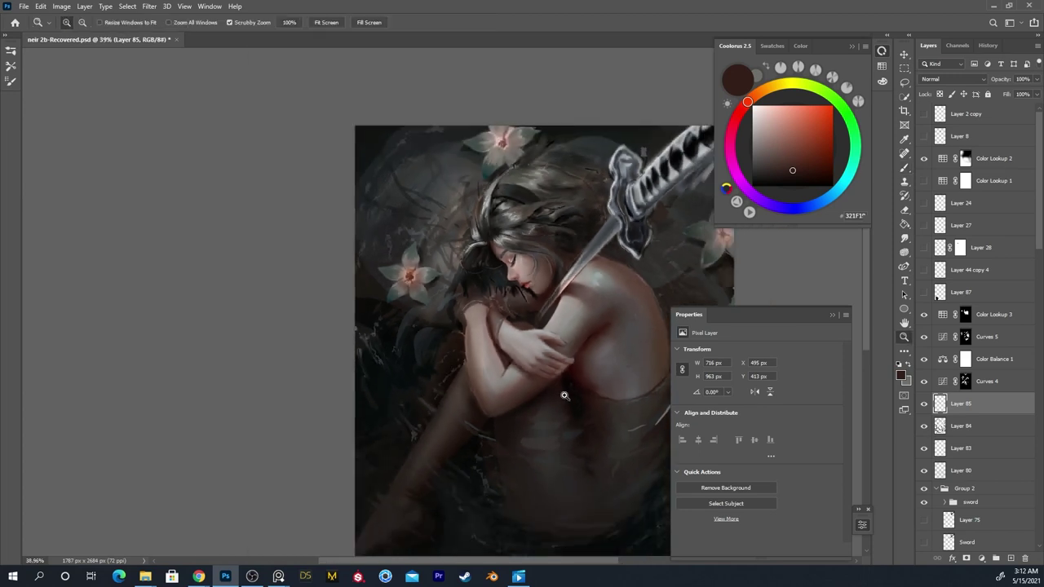
Paint a near-black stroke sampled from the hair shadow along the blade's edge facing the chin, redoing it once
drag(543, 257, 641, 240)
key(b)
drag(566, 312, 531, 220)
drag(539, 410, 510, 166)
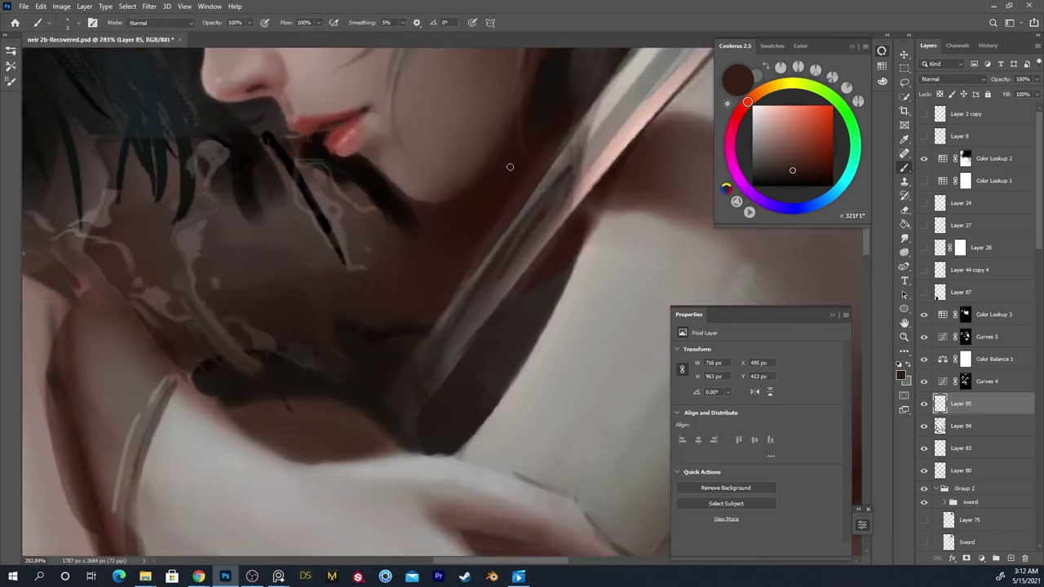
alt+click(480, 284)
alt+click(538, 134)
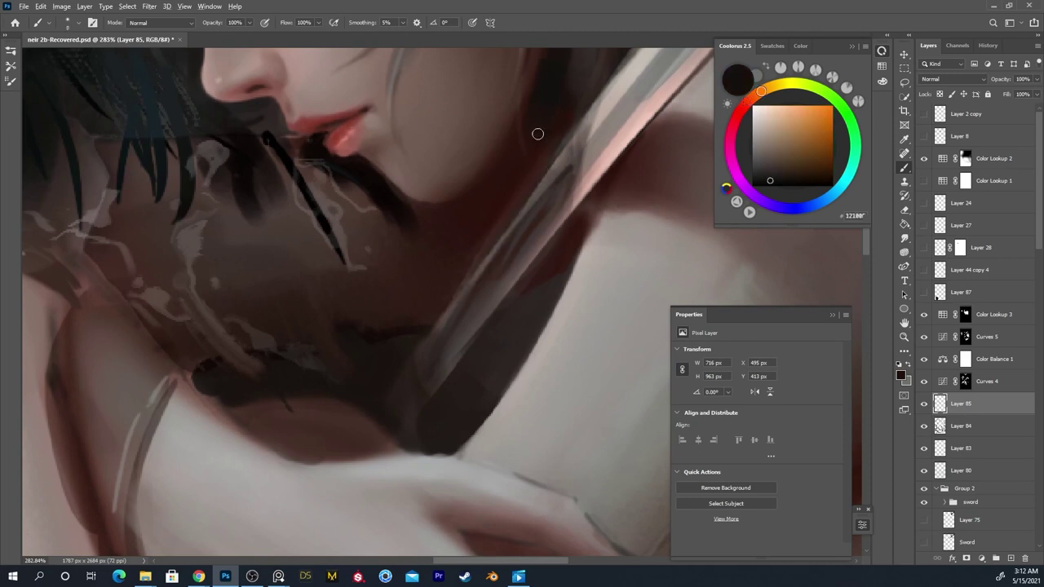
mouse_move(434, 331)
mouse_down()
mouse_move(567, 142)
mouse_move(427, 340)
mouse_move(558, 153)
mouse_up()
key(ctrl+z)
key(ctrl+z)
key(ctrl+z)
drag(424, 344, 587, 122)
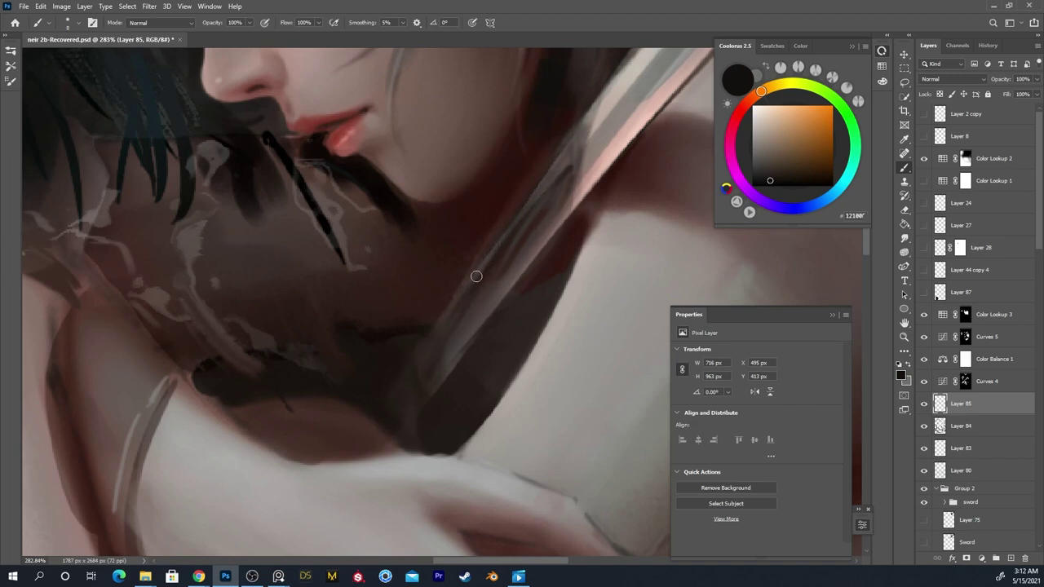
key(z)
drag(505, 247, 448, 305)
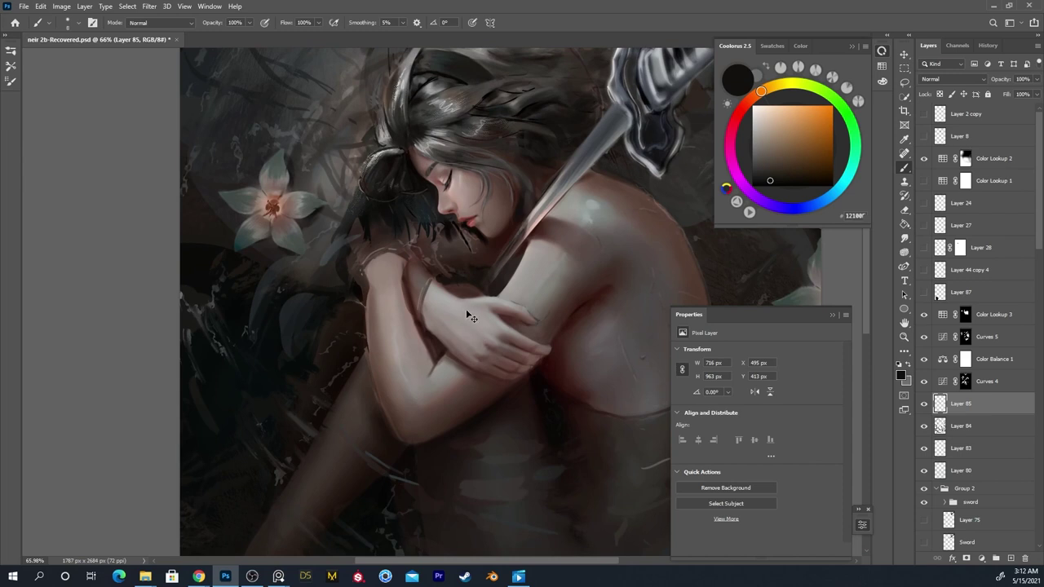
Touch up the lower sword blade with sampled greys, undoing a mid-grey stroke along its edge and picking a darker grey
key(ctrl+space)
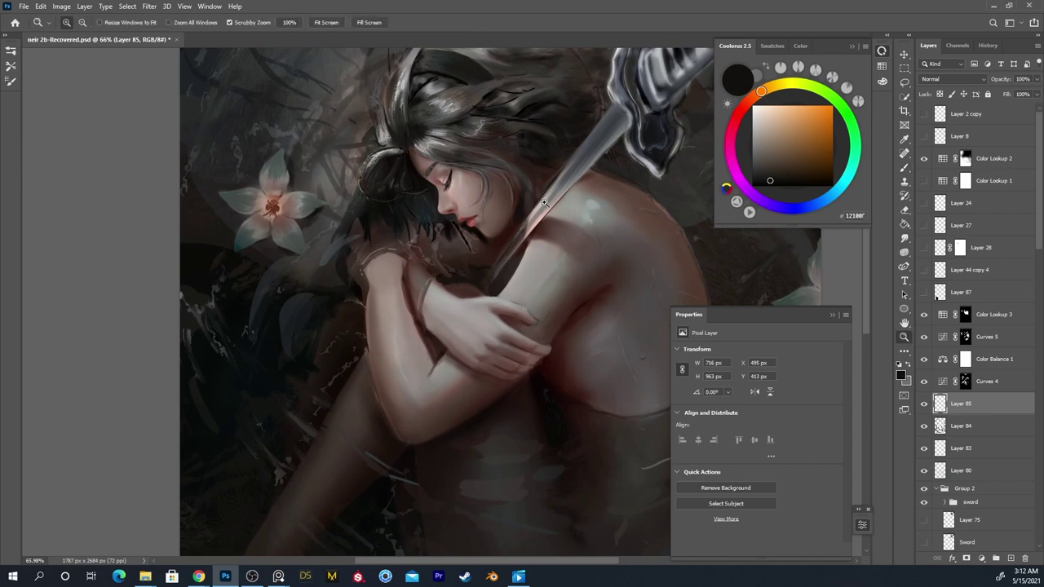
drag(546, 197, 595, 171)
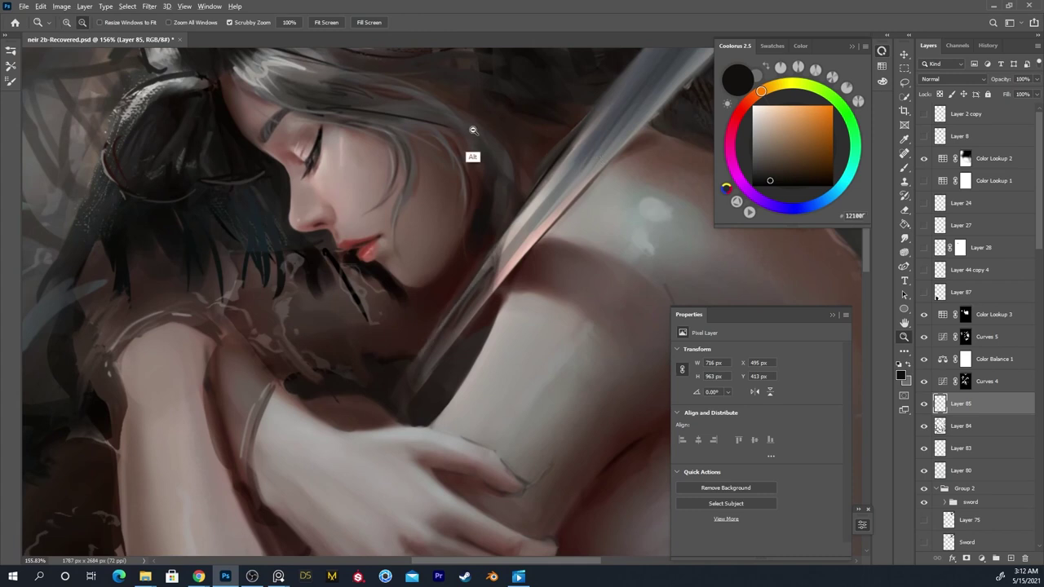
key(b)
alt+click(198, 94)
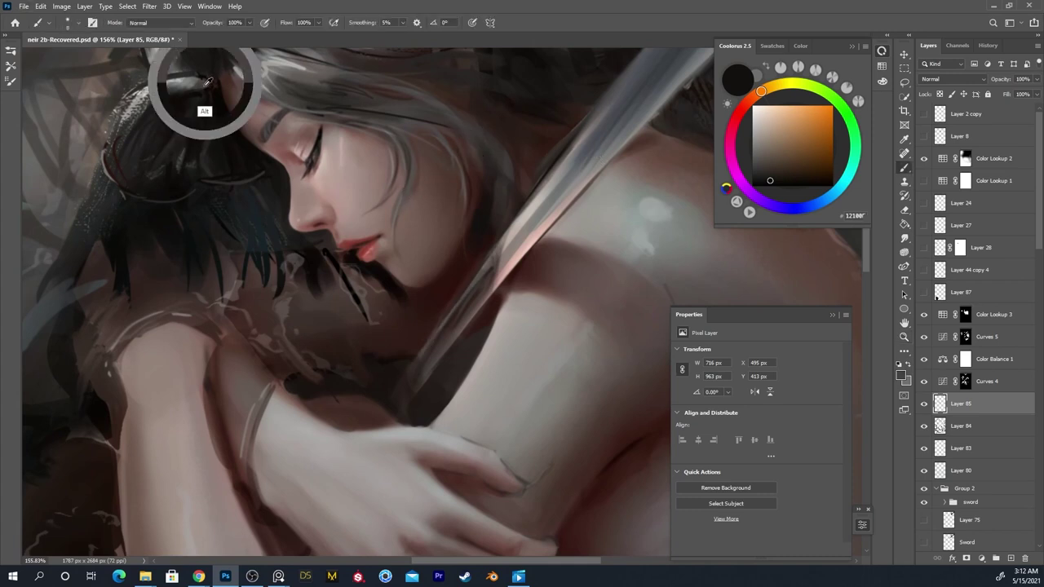
key(alt)
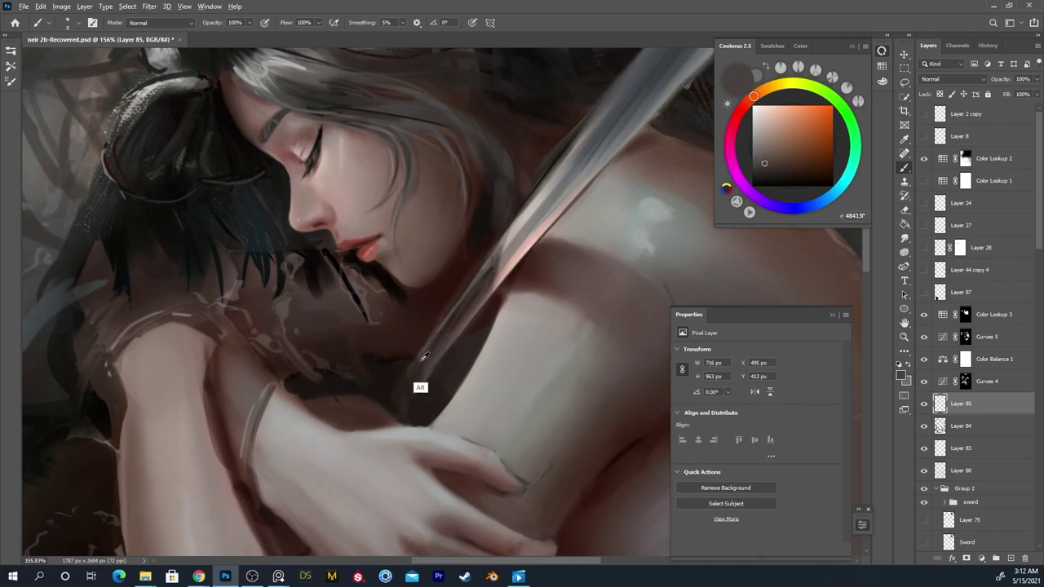
alt+click(419, 386)
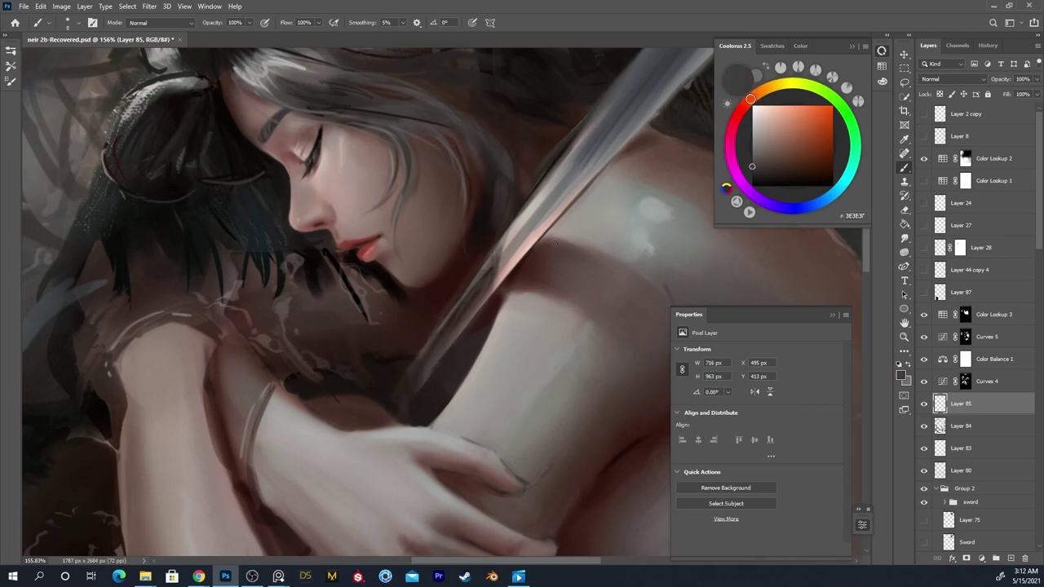
alt+click(514, 258)
click(755, 152)
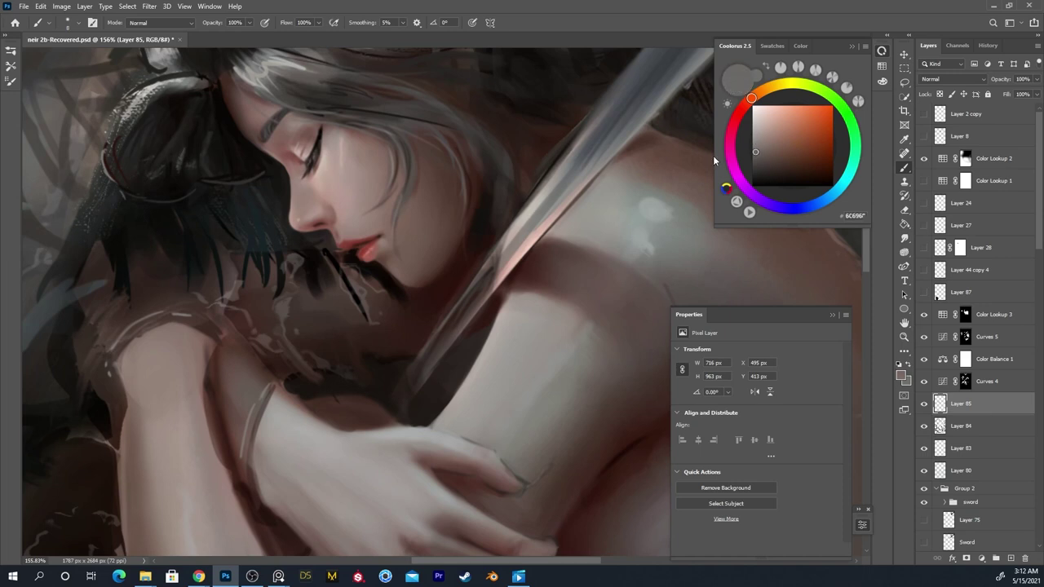
drag(412, 360, 467, 296)
key(ctrl+z)
click(752, 170)
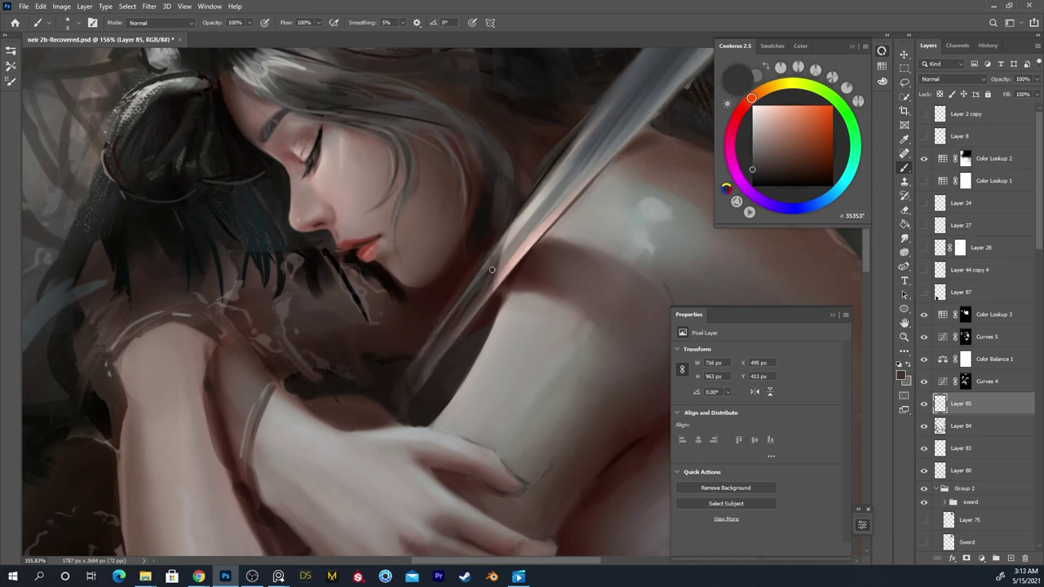
Darken the gap between the lower blade and the upper arm with a near-black brown sampled from the nearby shadow
key(ctrl+0)
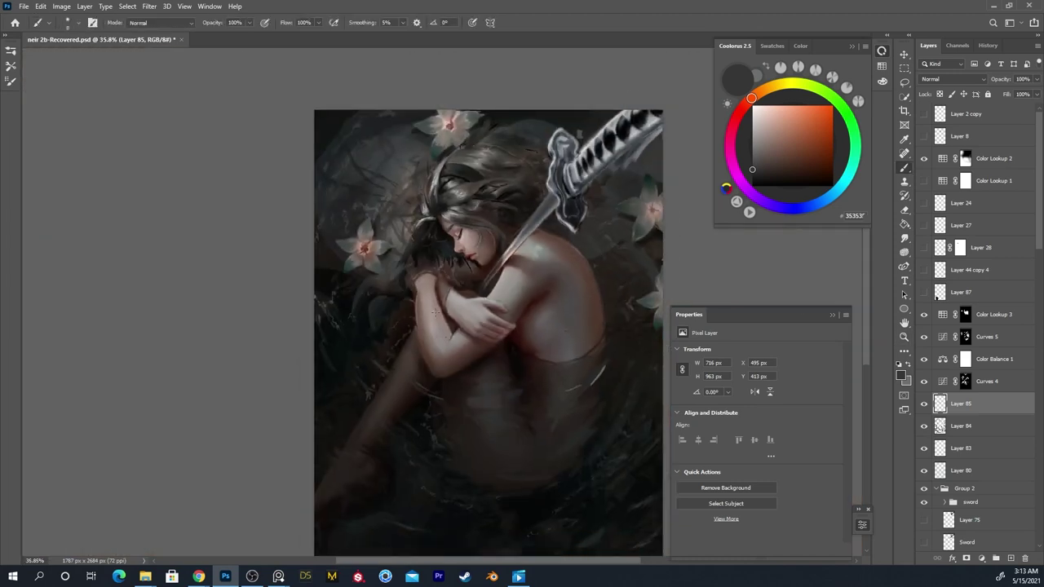
key(z)
drag(491, 274, 574, 275)
alt+click(440, 368)
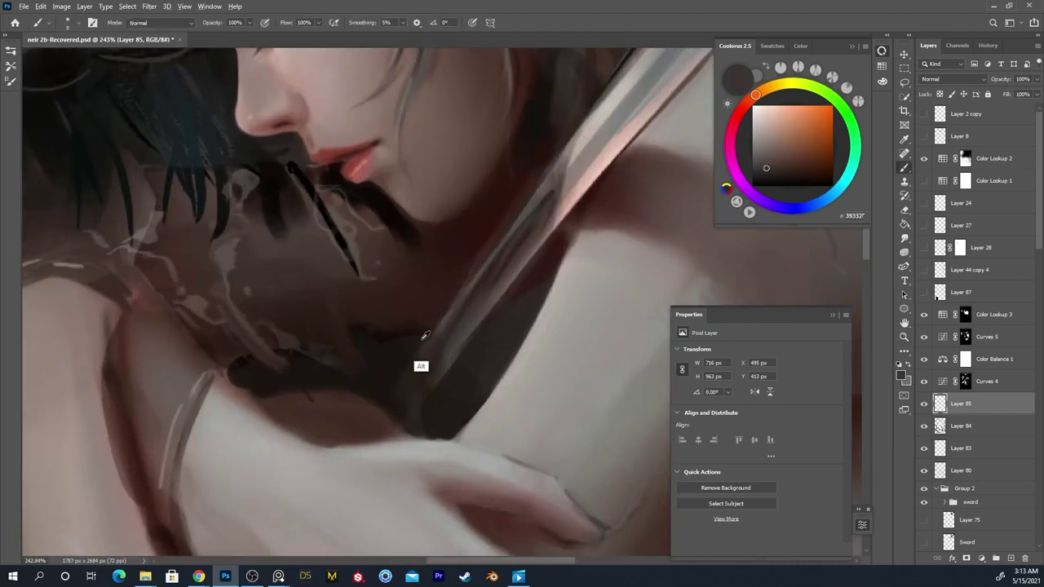
alt+click(409, 362)
mouse_move(493, 324)
mouse_down()
mouse_move(489, 354)
mouse_move(519, 318)
mouse_up()
mouse_move(469, 360)
mouse_down()
mouse_move(487, 380)
mouse_move(509, 334)
mouse_up()
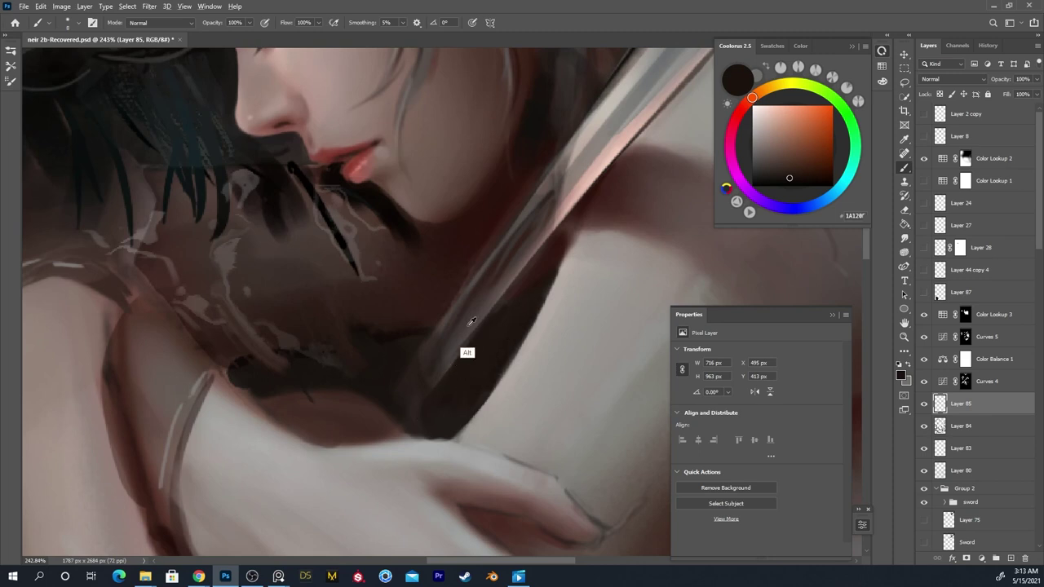
Redo the last stroke as a dark line along the blade's edge, and check the whole painting mirrored
alt+click(433, 363)
key(ctrl+z)
drag(451, 351, 595, 173)
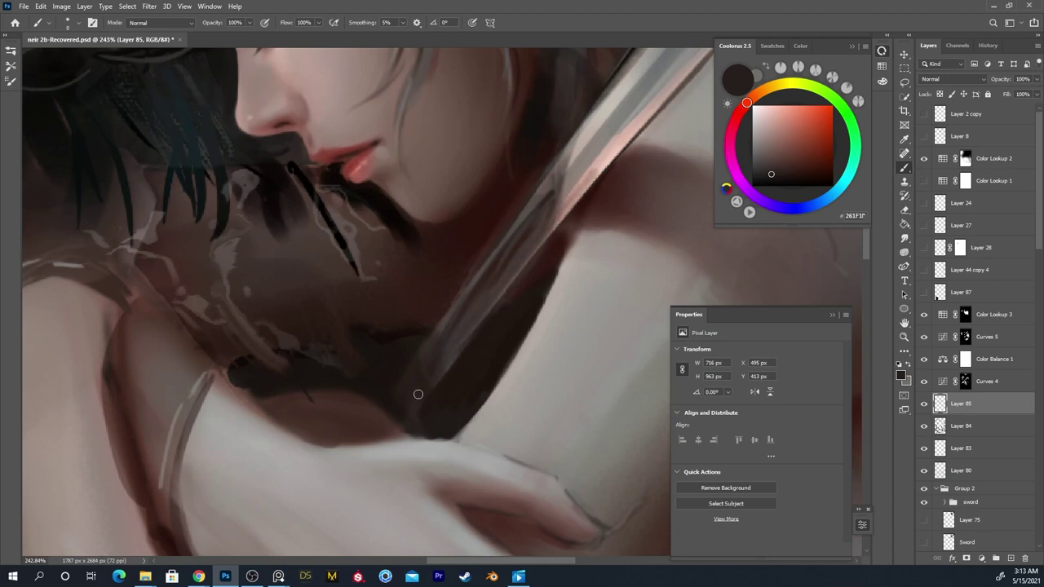
drag(456, 339, 377, 338)
drag(538, 314, 499, 314)
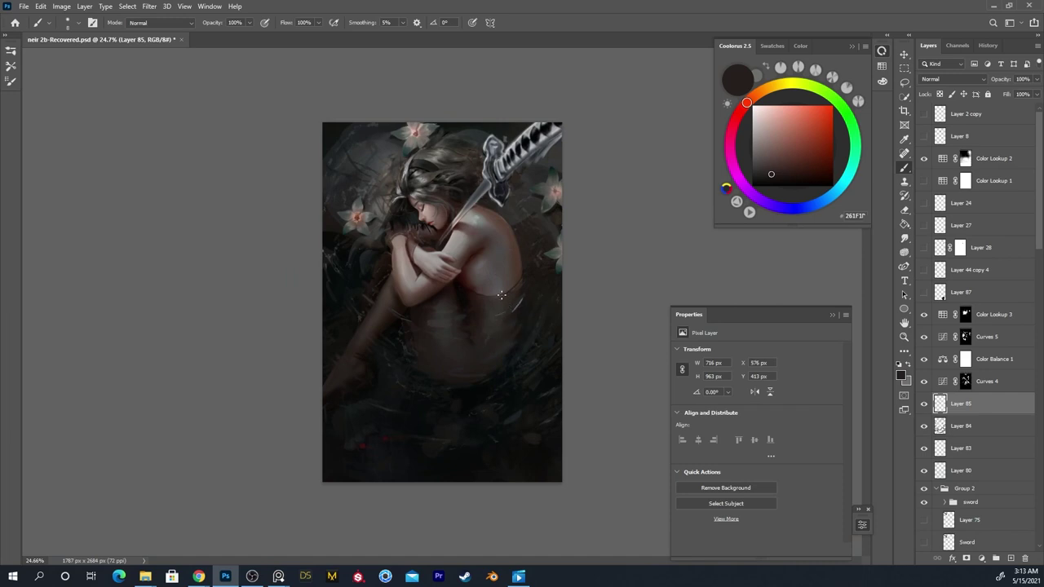
key(ctrl+shift+h)
key(ctrl+shift+h)
Paint over the dark hair beside the nose and mouth with near-black sampled from the hair
scroll(501, 295, up, 10)
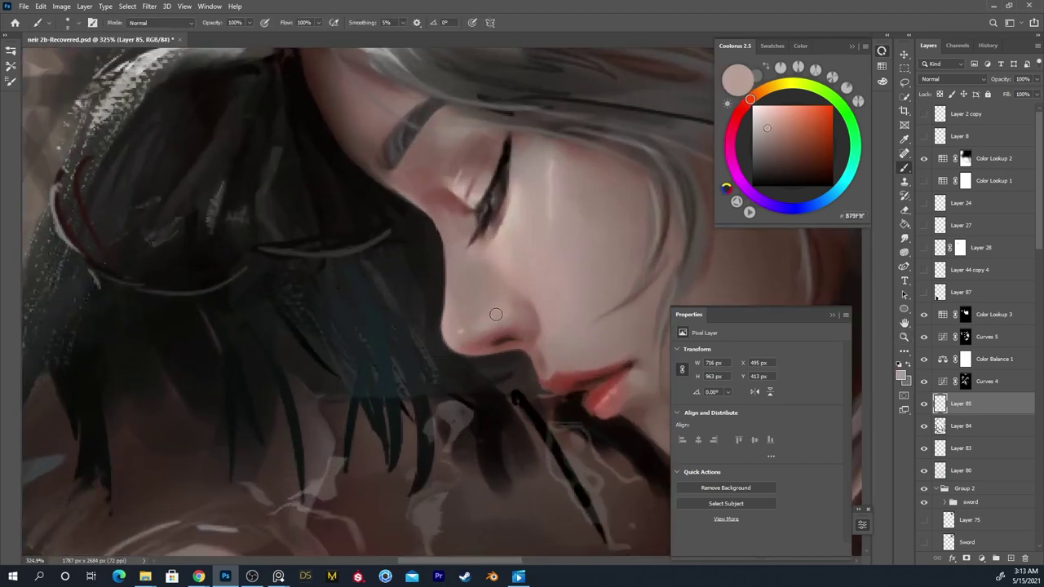
alt+click(431, 237)
alt+click(360, 241)
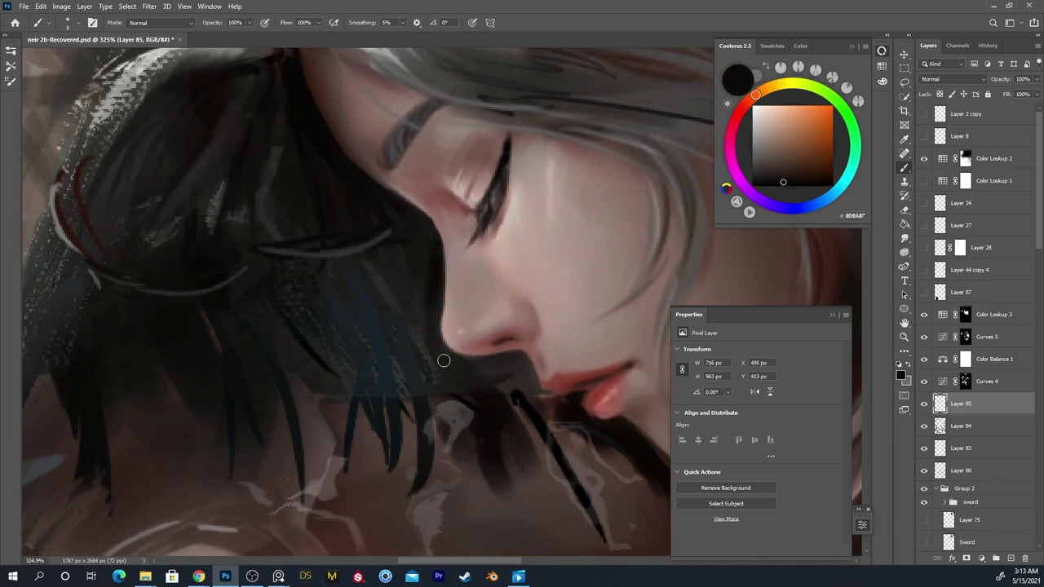
key(ctrl+0)
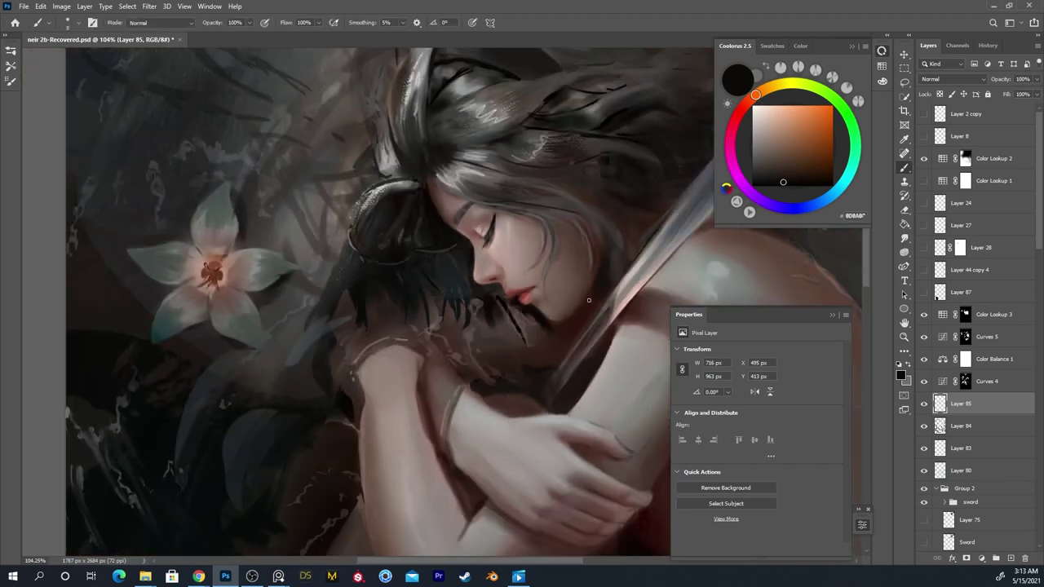
scroll(553, 144, down, 2)
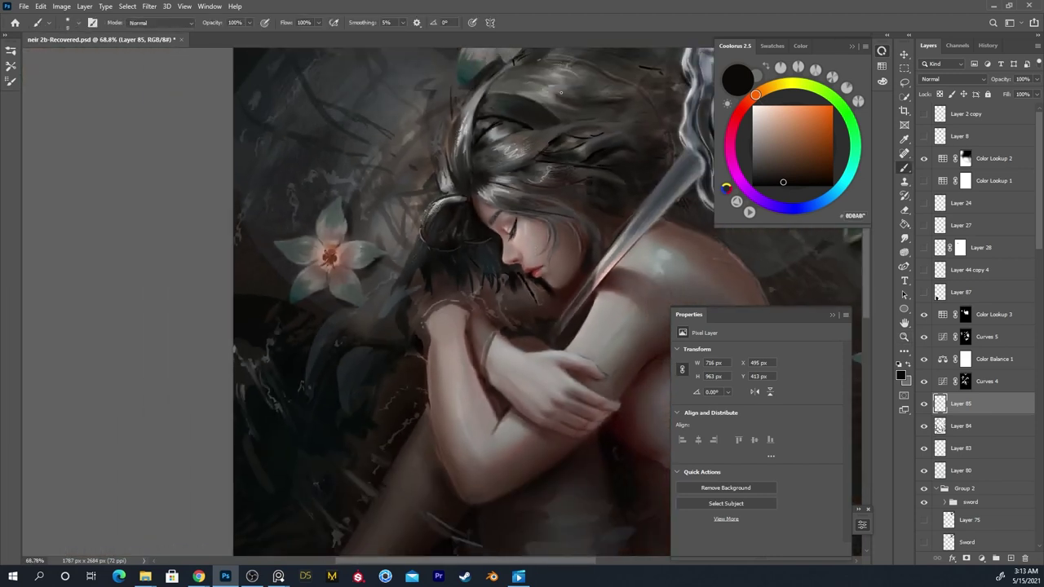
Add grey strokes to the hair with the alternate colour, check the painting mirrored, and save the document
key(x)
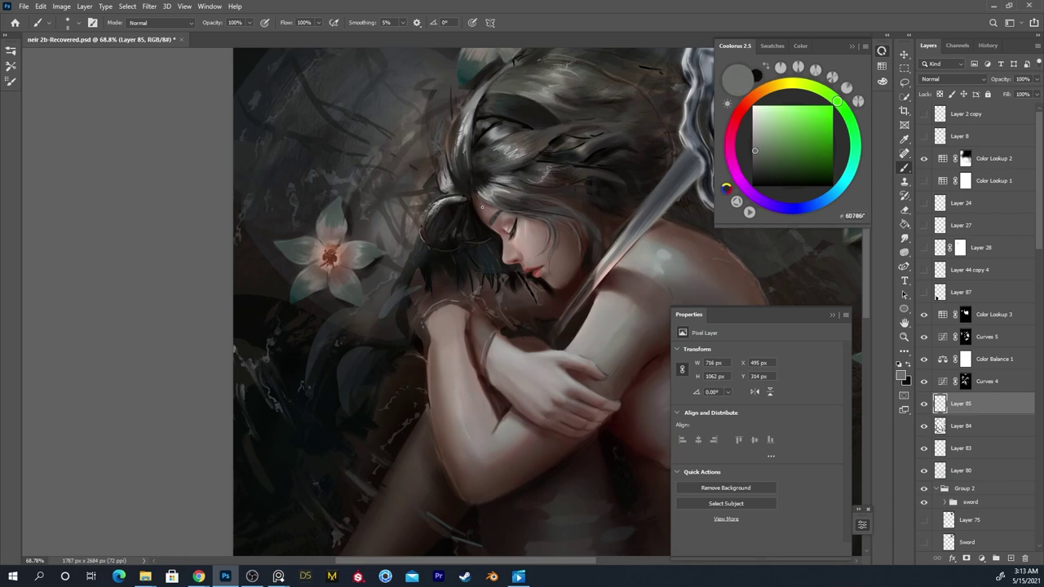
key(z)
drag(488, 204, 469, 238)
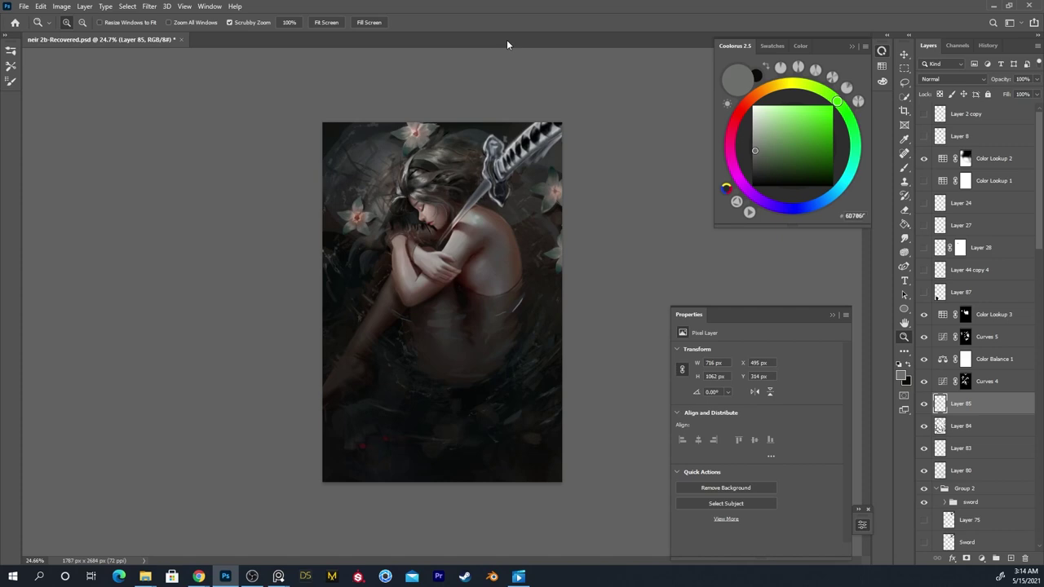
key(ctrl+shift+h)
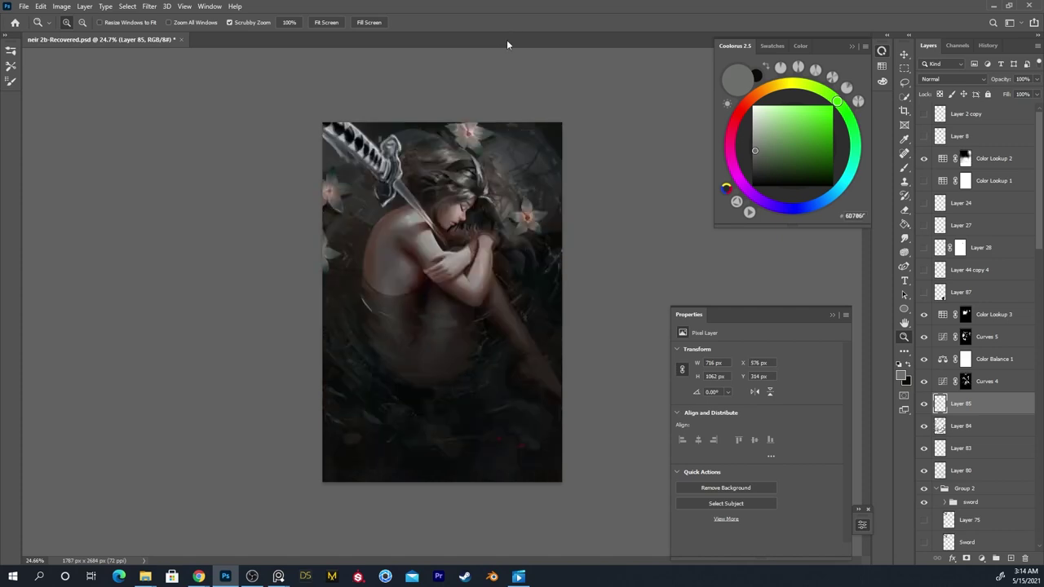
key(ctrl+shift+h)
key(ctrl+s)
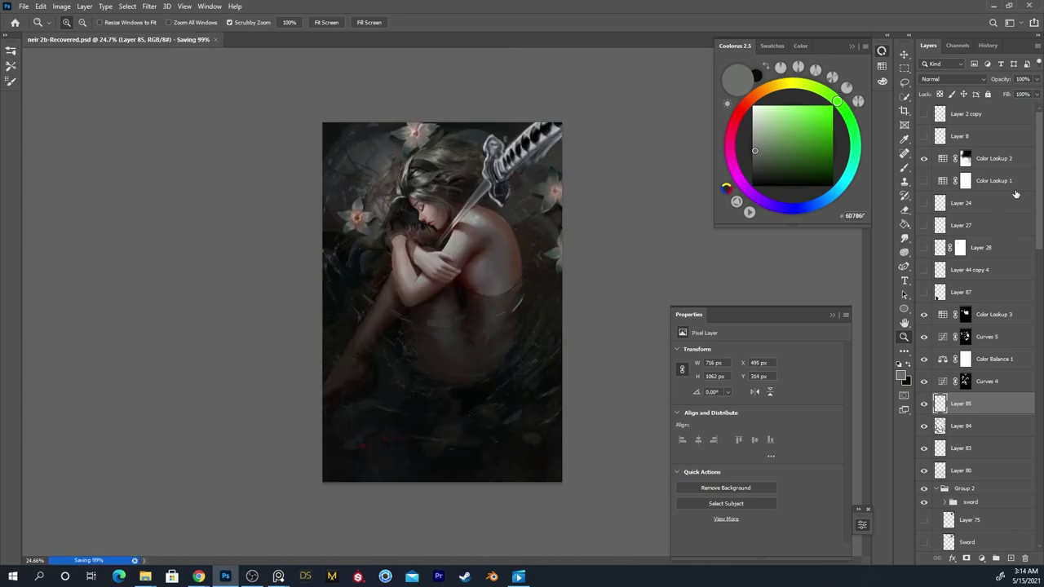
Add a Color Lookup adjustment layer above Color Lookup 3 using the 3Strip.look 3D LUT
click(965, 314)
click(980, 559)
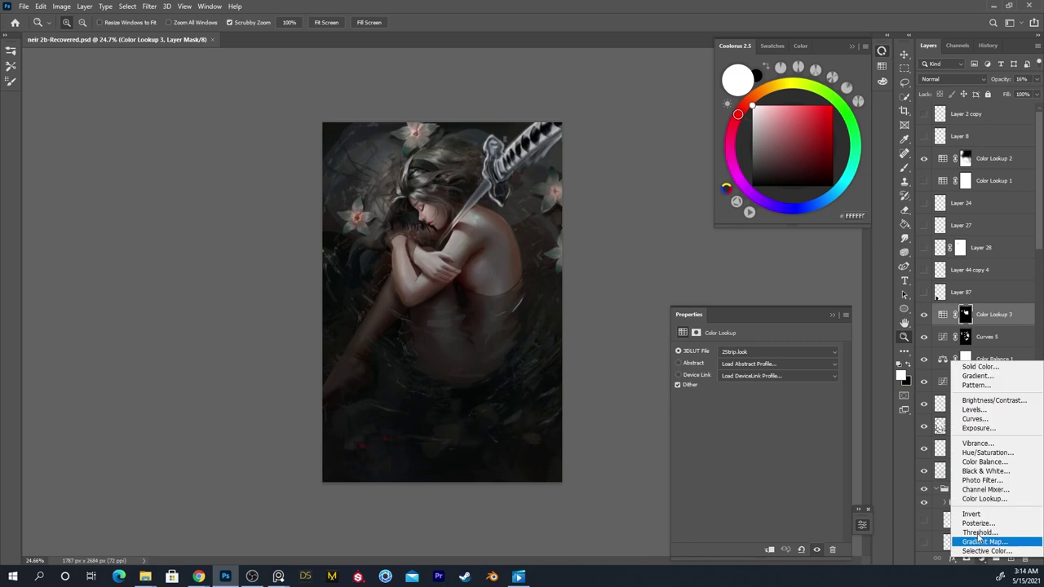
click(984, 498)
click(767, 352)
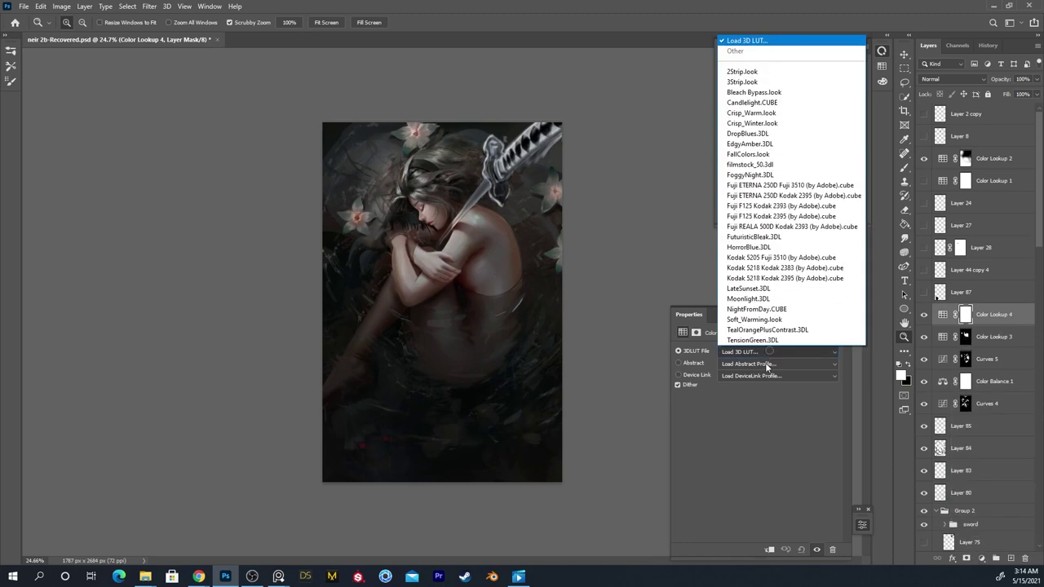
click(758, 436)
key(Down)
key(Down)
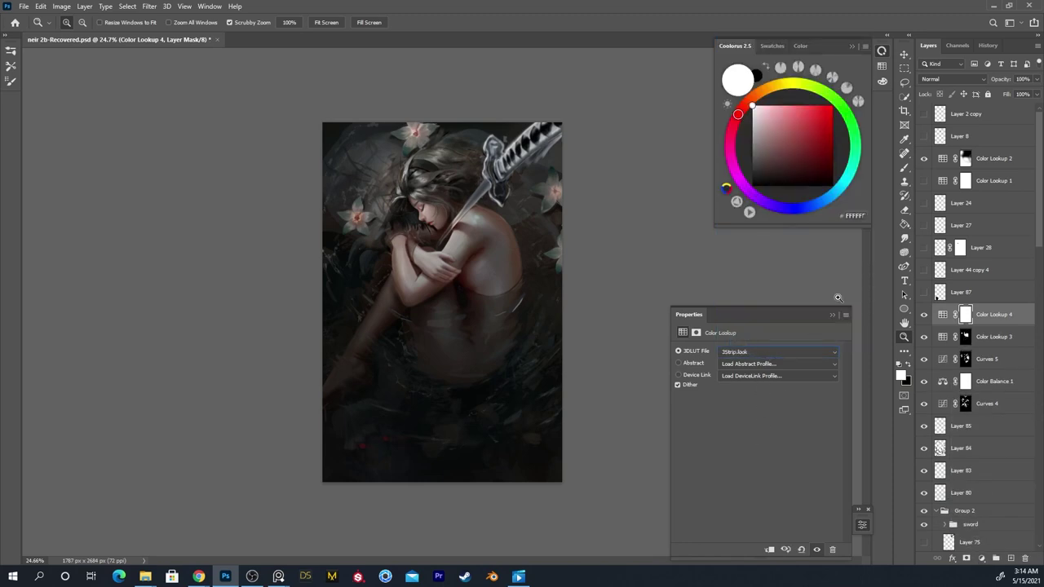
Reduce the Color Lookup 4 layer's opacity to 21%, compare the image without it, and invert its mask to black
click(1036, 78)
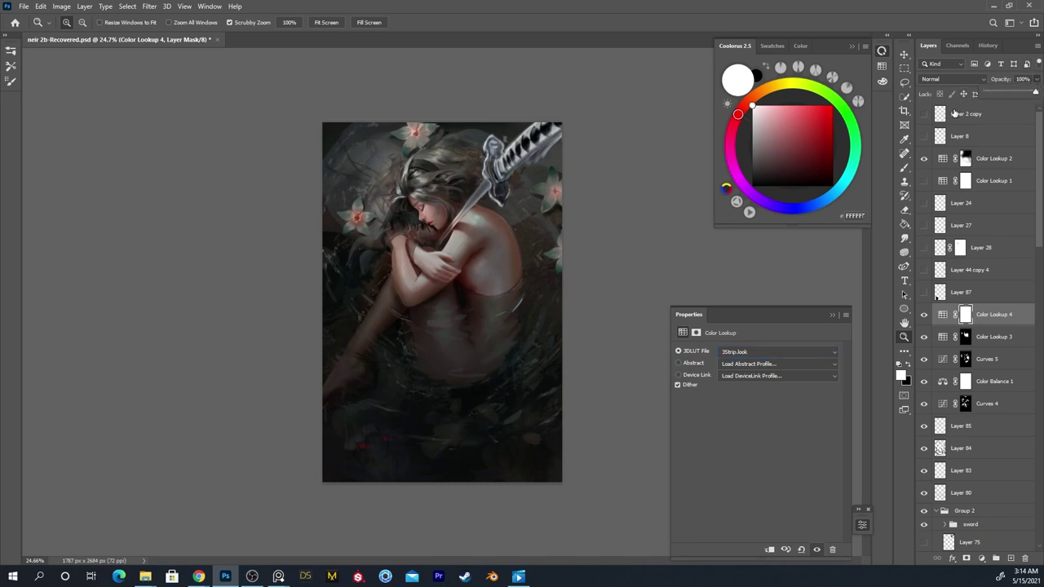
click(996, 92)
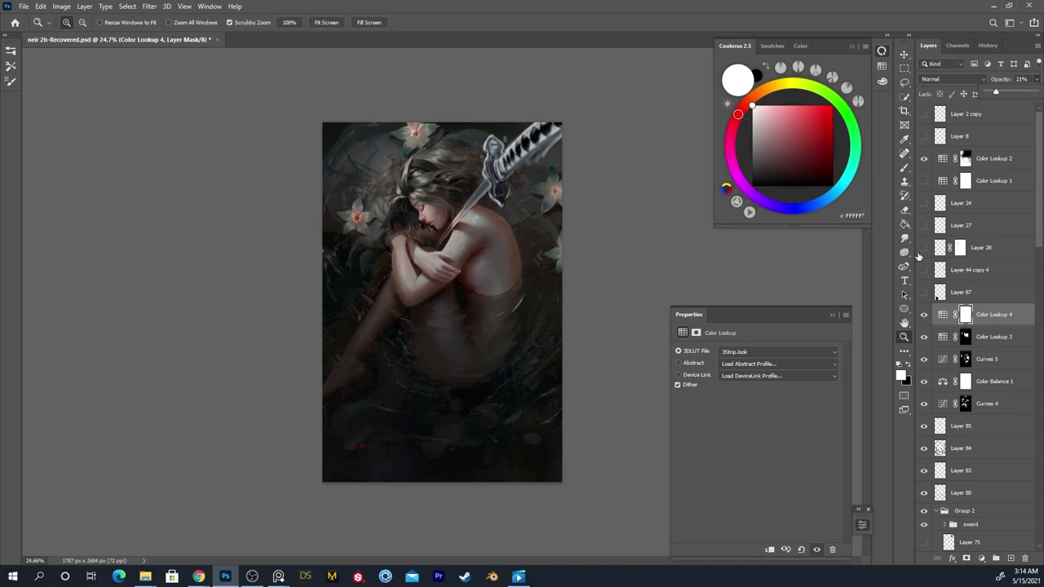
click(924, 316)
click(923, 317)
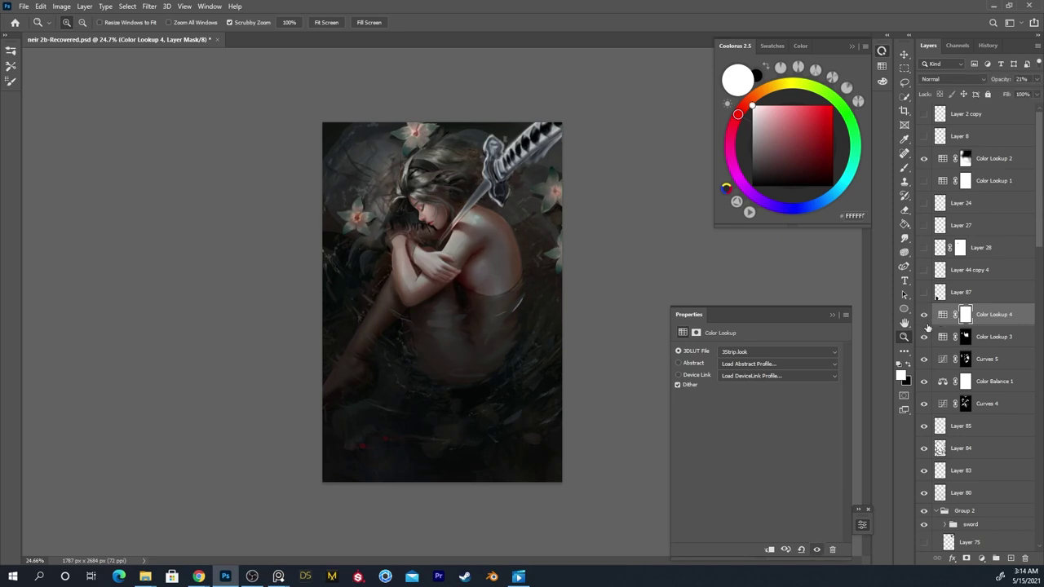
key(ctrl+i)
Reveal the colour lookup over the upper arm and forearm by painting white on its mask with a size 150 brush
key(b)
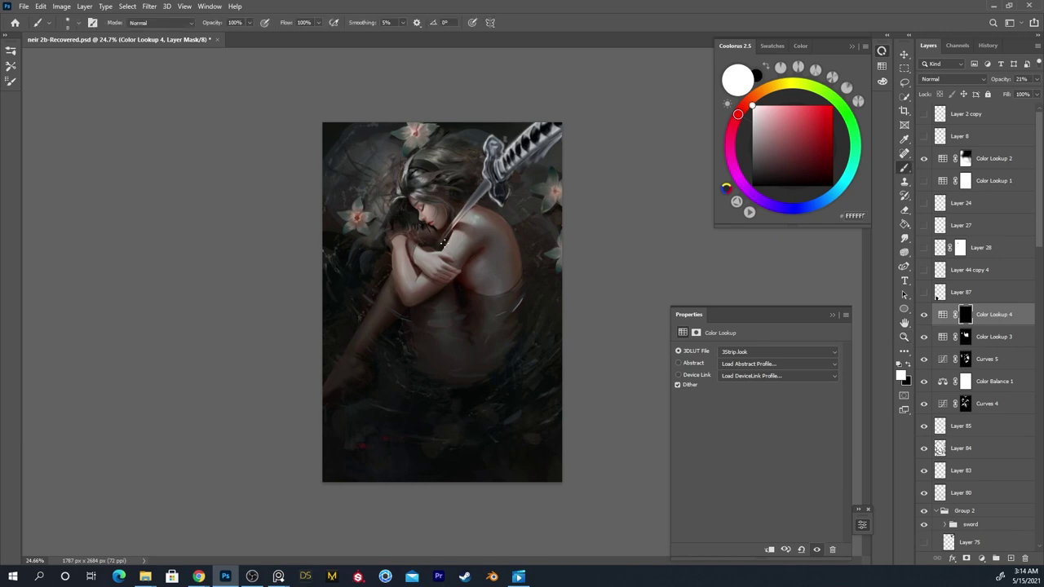
key(ctrl+plus)
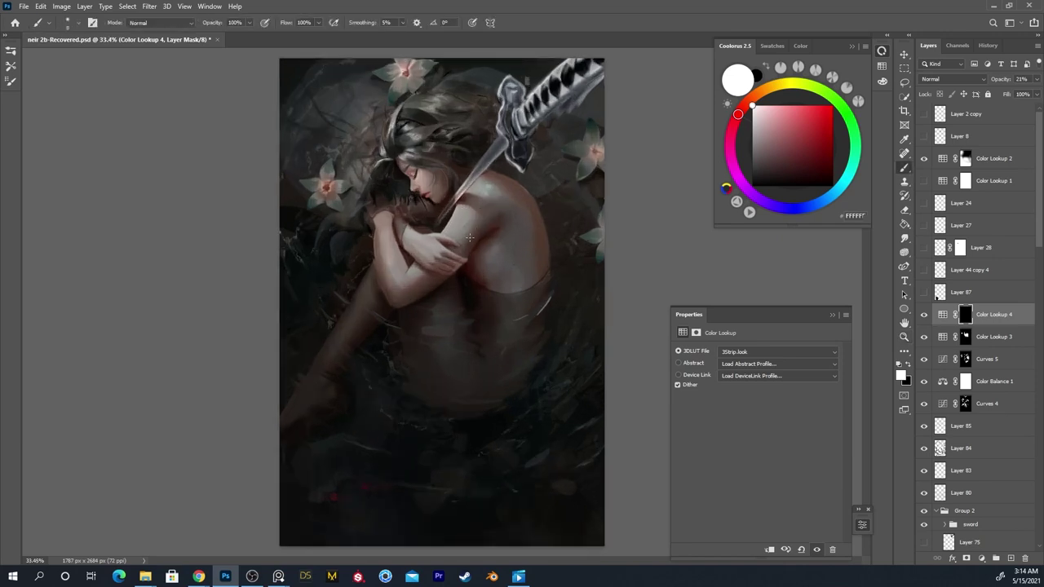
key(bracketright)
key(bracketright)
key(bracketright)
key(bracketright)
key(bracketright)
key(bracketright)
key(bracketright)
key(bracketright)
key(bracketright)
key(bracketright)
drag(474, 200, 423, 285)
Refine the Color Lookup 4 mask around the face and folded arms with black and white, and compare the effect on and off
key(x)
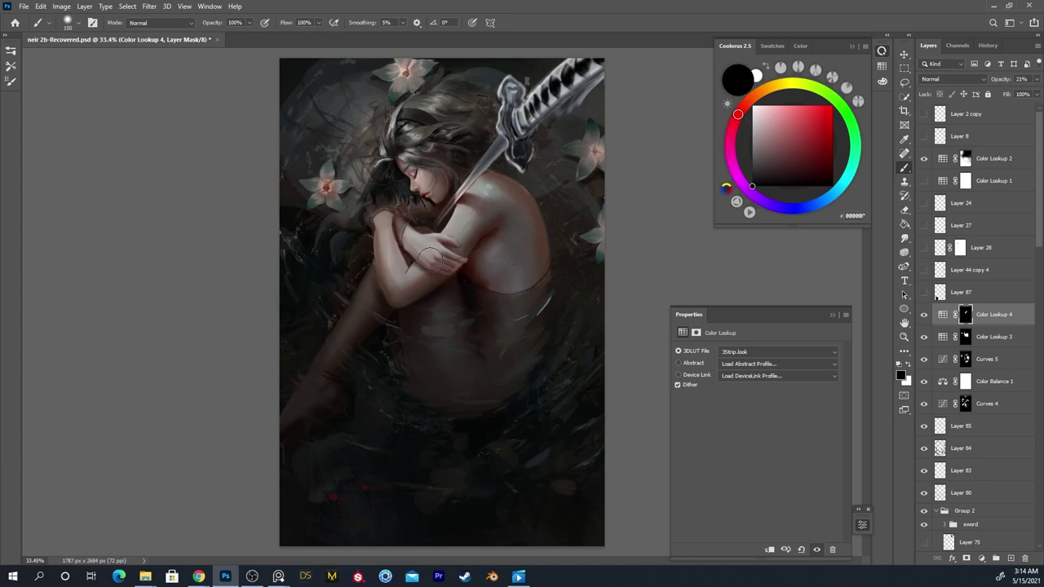
key(x)
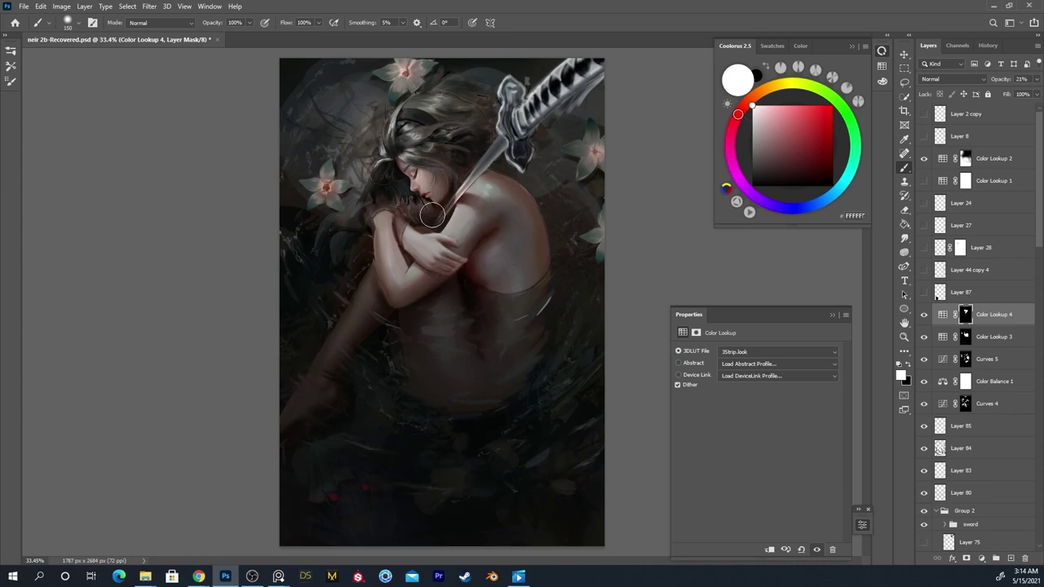
key(x)
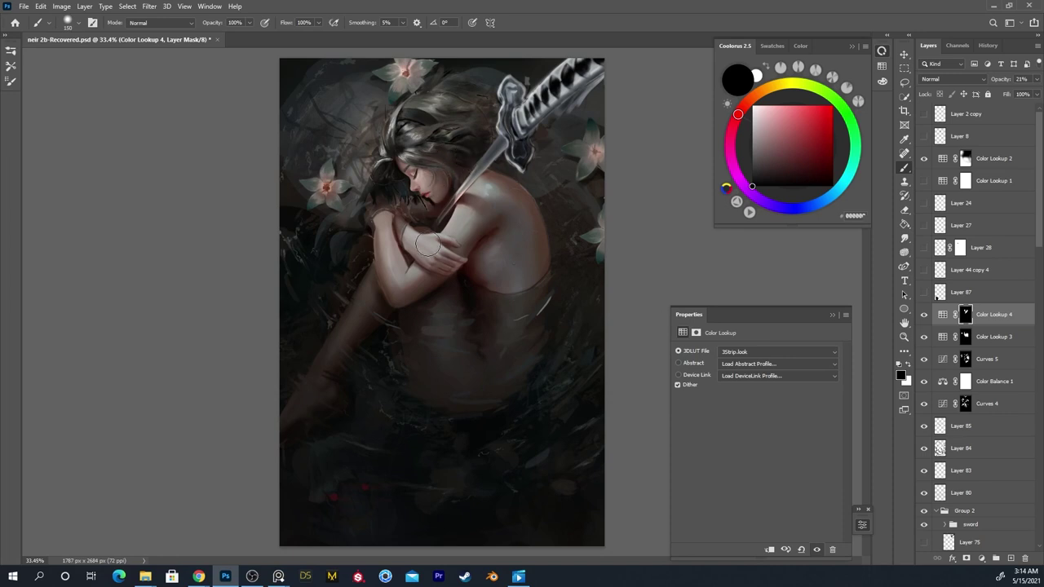
key(x)
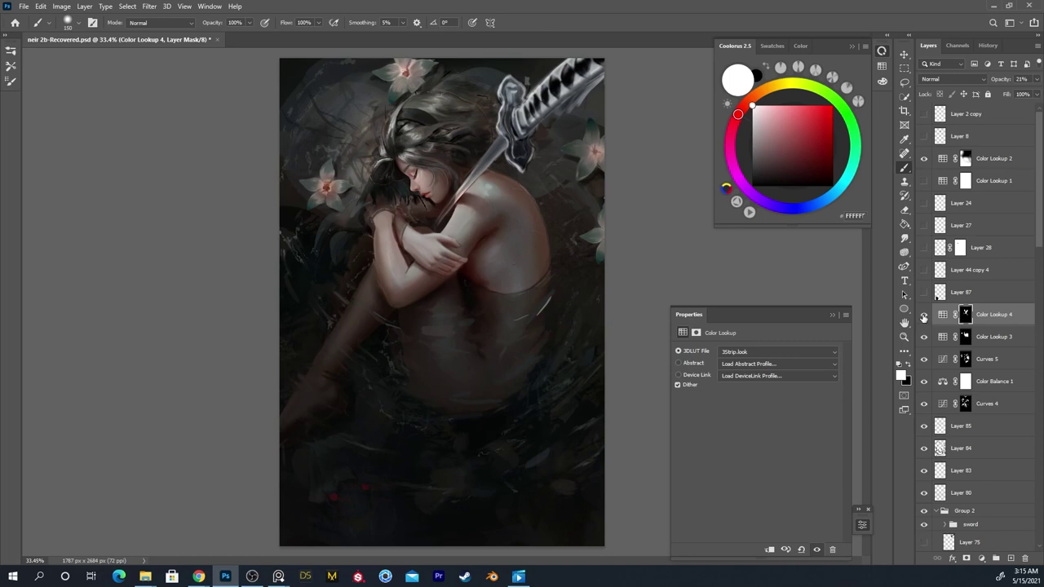
click(924, 316)
click(924, 317)
Refine the Color Lookup 4 mask on the back beside the folded arm with a size 67 brush, with the canvas temporarily flipped horizontally
key(ctrl+shift+h)
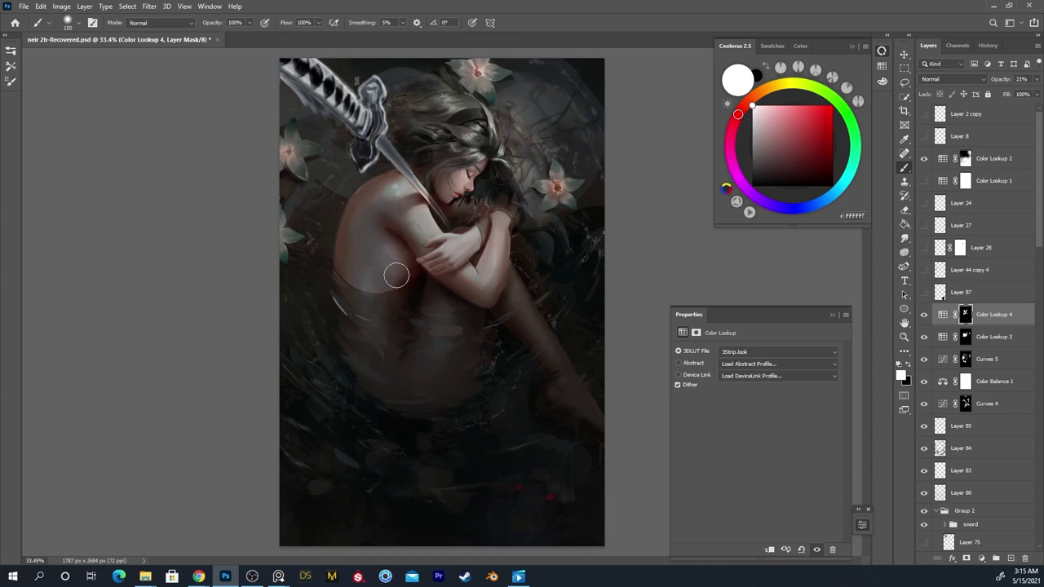
key(x)
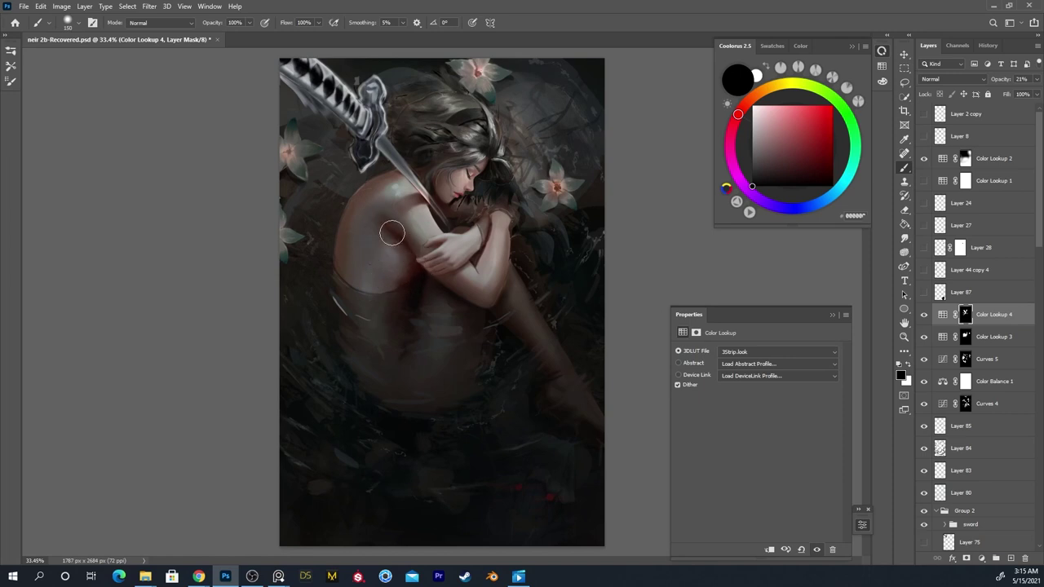
right_click(391, 222)
drag(487, 123, 467, 124)
click(511, 93)
key(x)
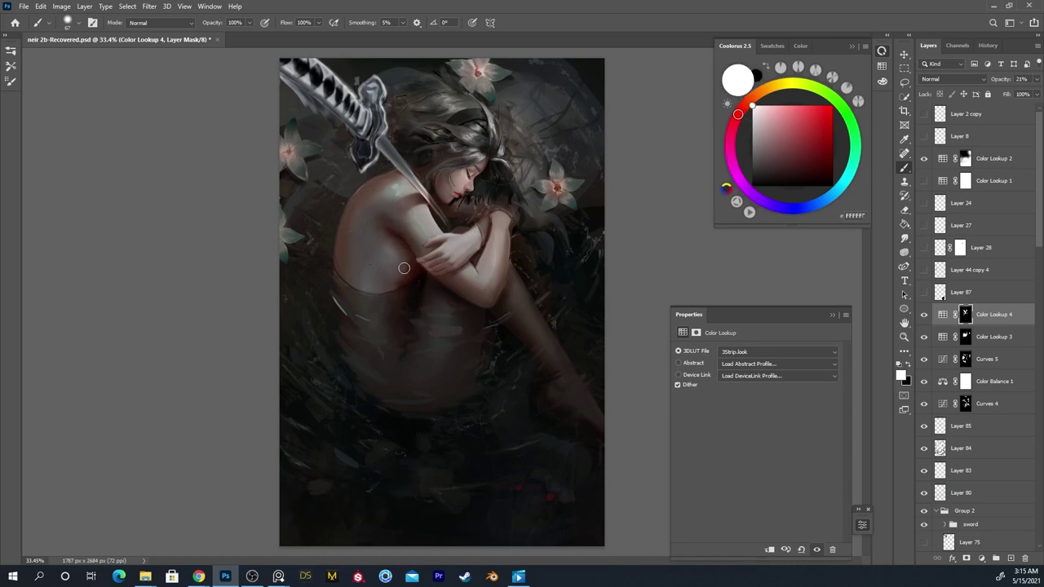
key(x)
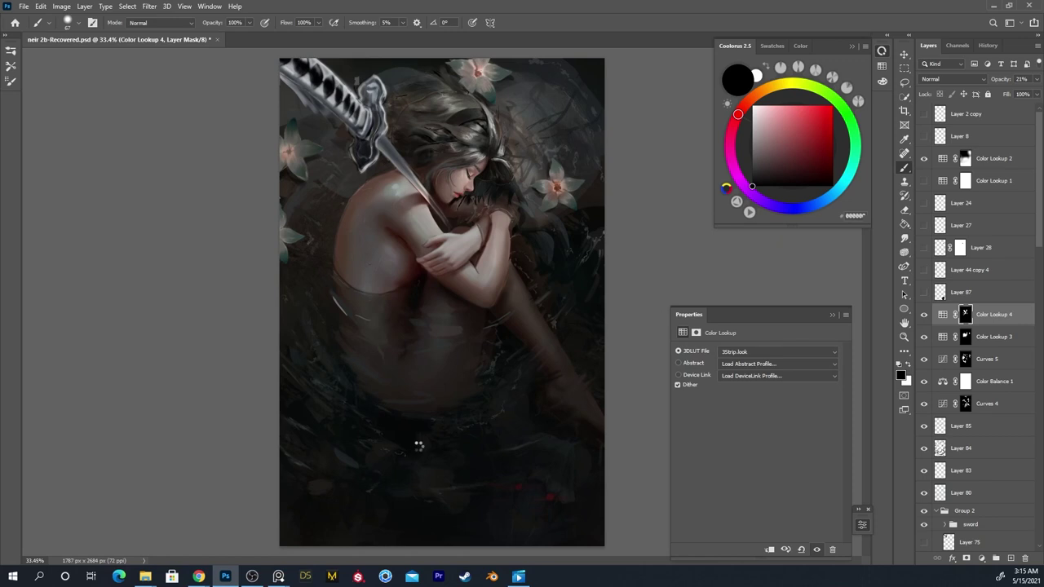
key(h)
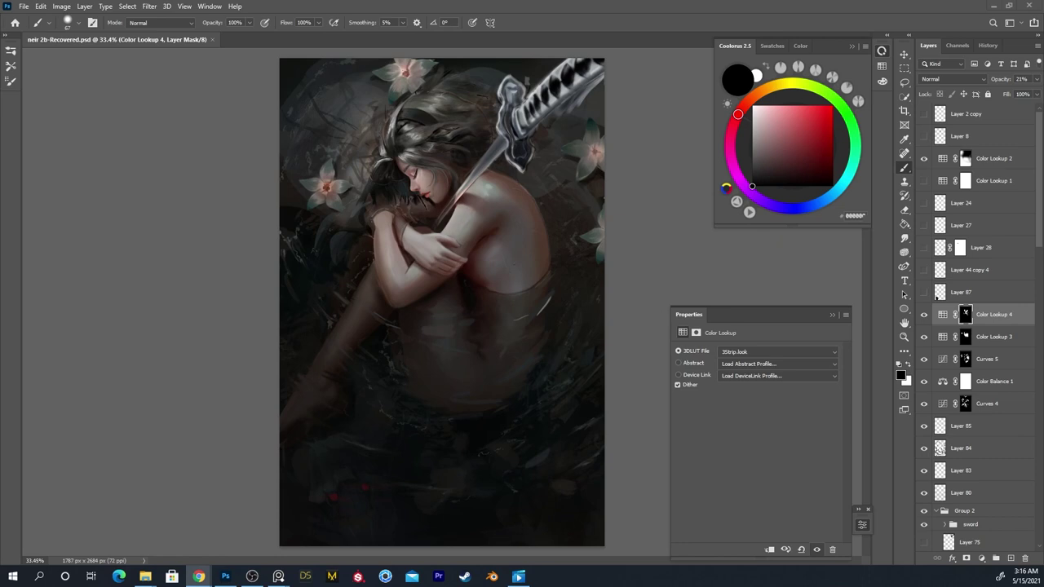
click(285, 283)
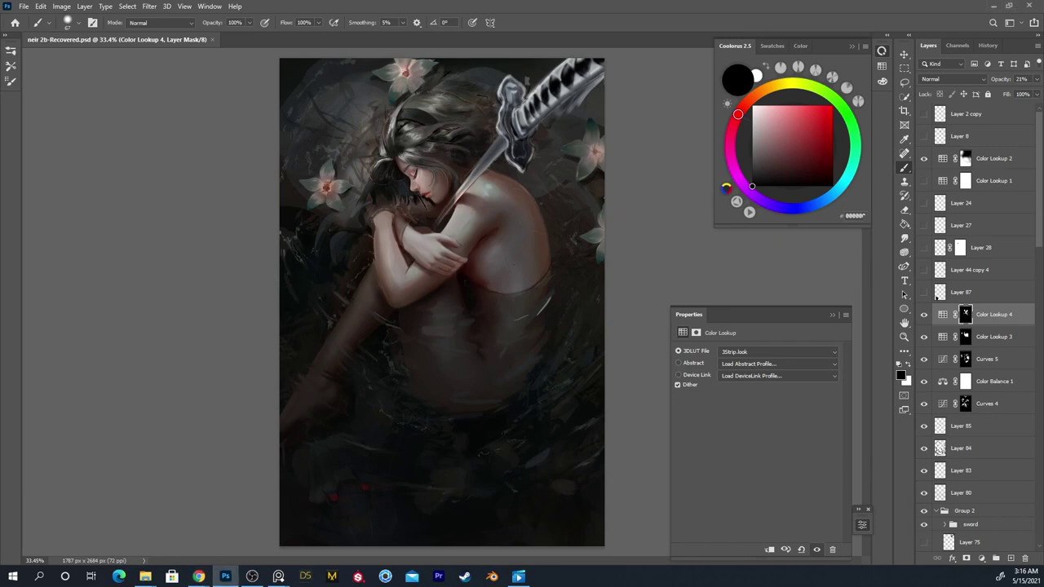
key(alt+Tab)
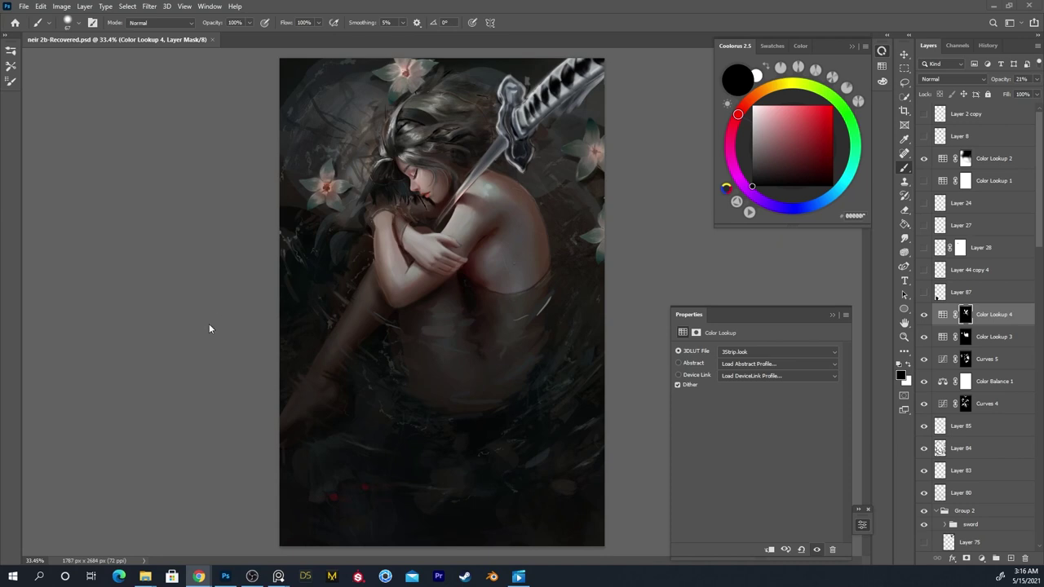
click(179, 357)
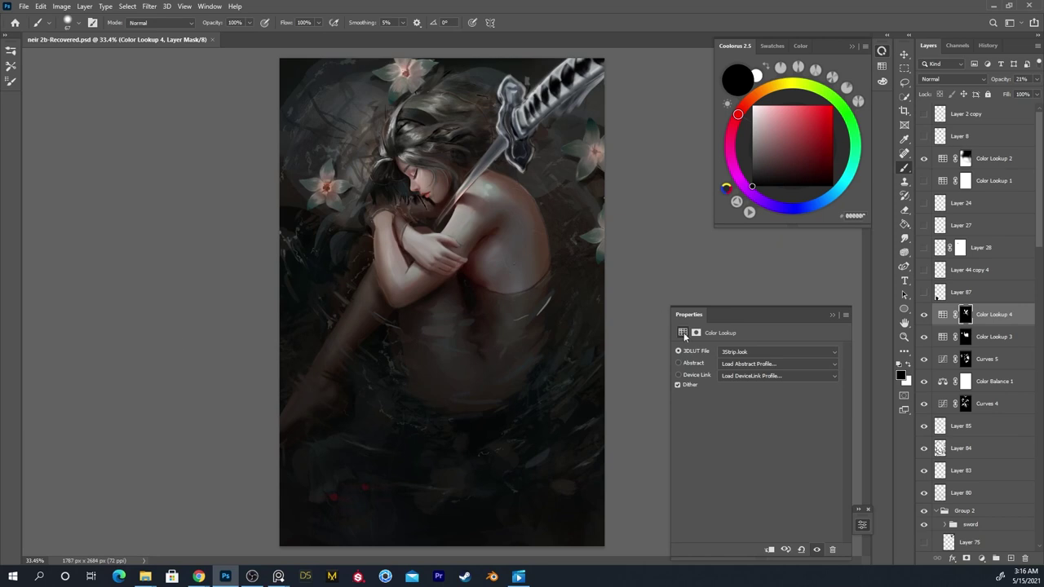
Compare the painting with and without Color Lookup 4, and touch up its mask around the face and hair in black and white
click(924, 315)
click(924, 315)
click(924, 315)
key(z)
drag(429, 155, 480, 172)
key(b)
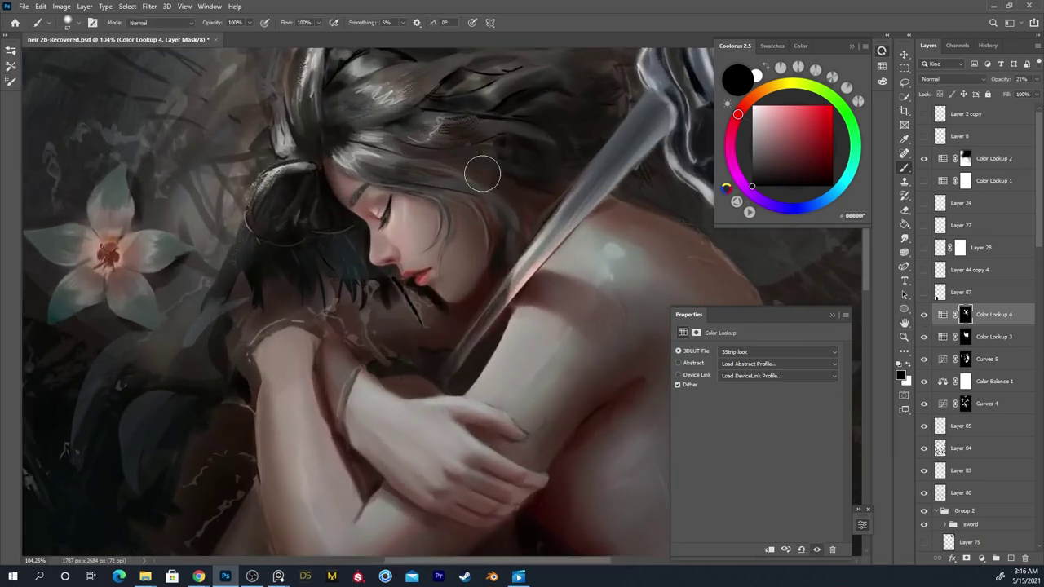
key(x)
key(x)
key(x)
key(z)
mouse_move(471, 183)
mouse_down()
mouse_move(437, 231)
mouse_move(473, 210)
mouse_move(414, 267)
mouse_up()
key(b)
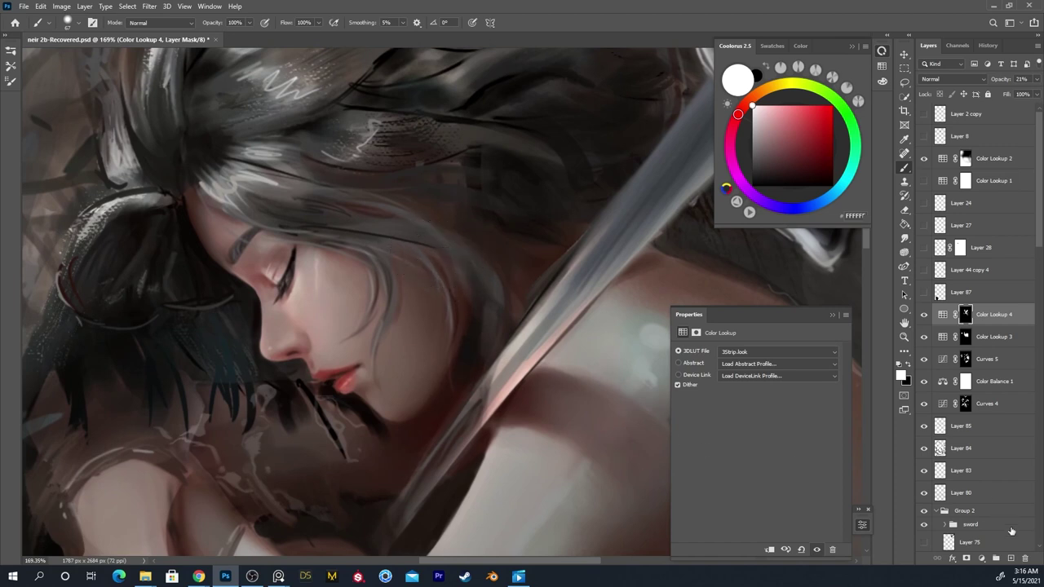
Add a new layer above Color Lookup 4 and soften the cheek below the eye with sampled skin tones and a size 30 brush
click(1008, 558)
alt+click(342, 293)
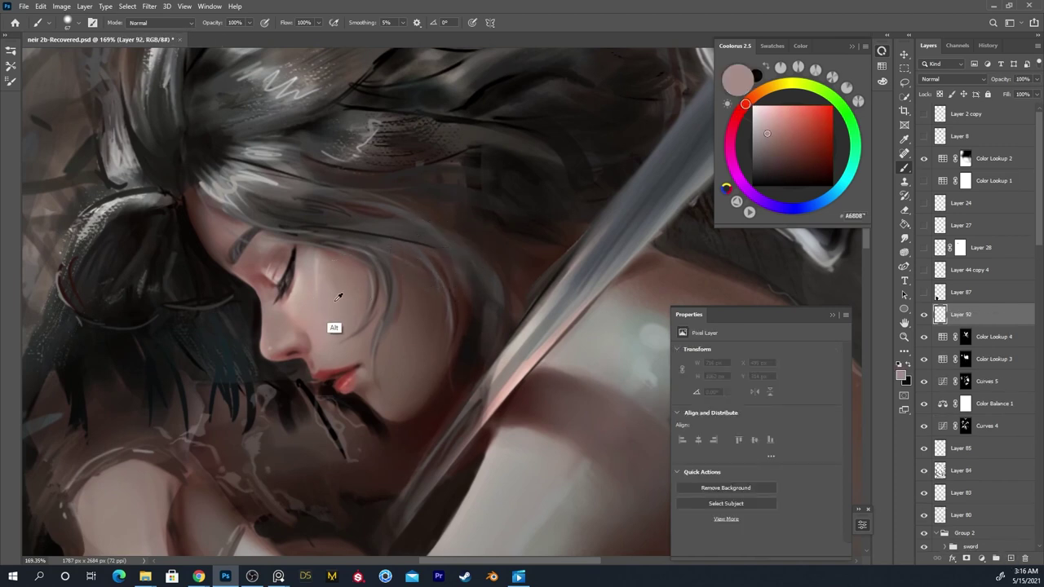
drag(332, 266, 350, 357)
key(ctrl+z)
mouse_move(331, 276)
mouse_down()
mouse_move(345, 350)
mouse_move(349, 340)
mouse_up()
key(ctrl+z)
drag(330, 272, 342, 351)
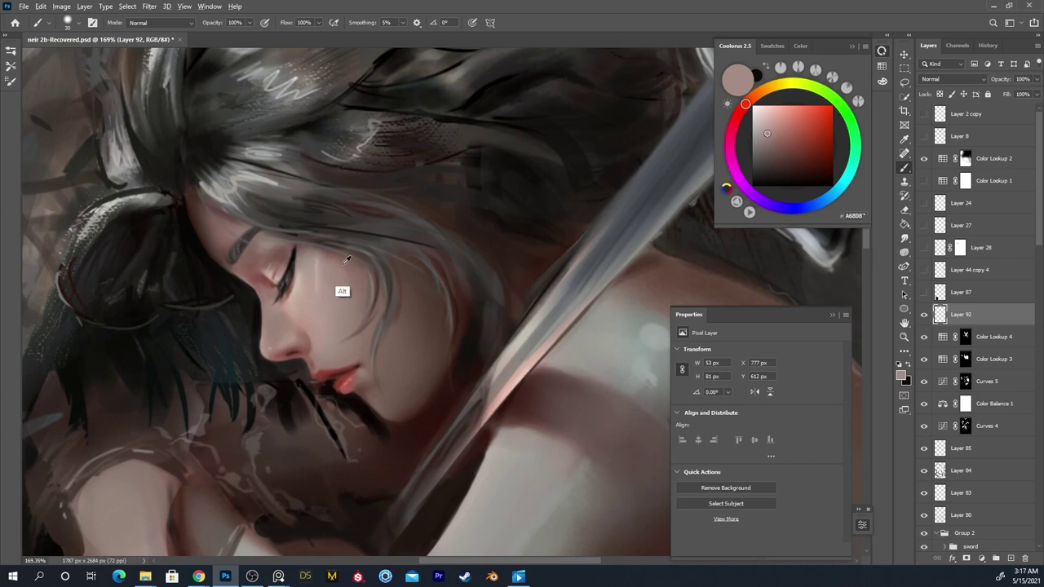
alt+click(338, 263)
mouse_move(339, 266)
mouse_down()
mouse_move(361, 316)
mouse_move(338, 312)
mouse_up()
alt+click(335, 279)
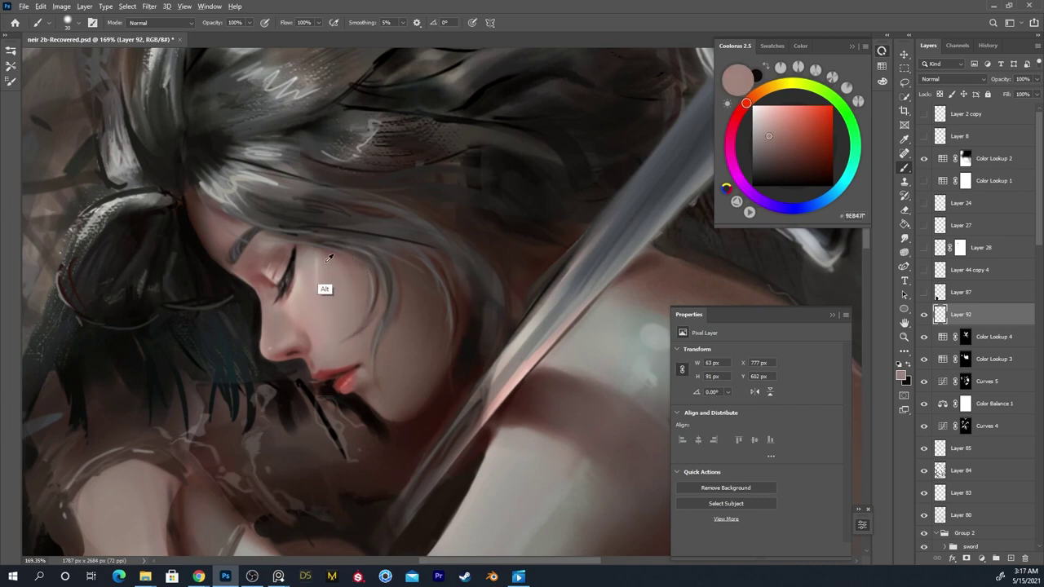
key(bracketleft)
Check the whole figure by flipping the canvas horizontally, and restore its original orientation
key(ctrl+space)
drag(364, 245, 317, 349)
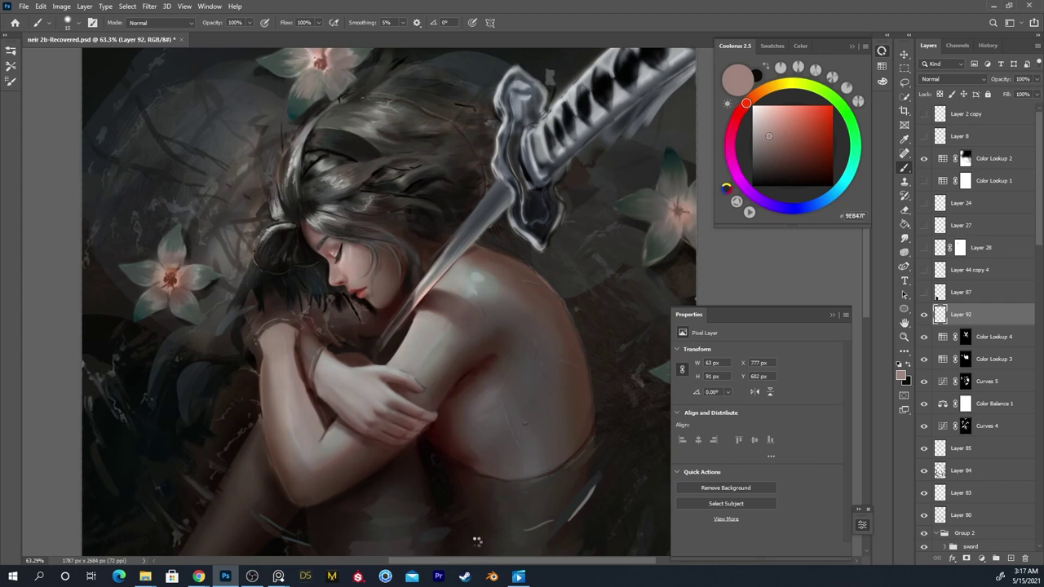
key(ctrl+h)
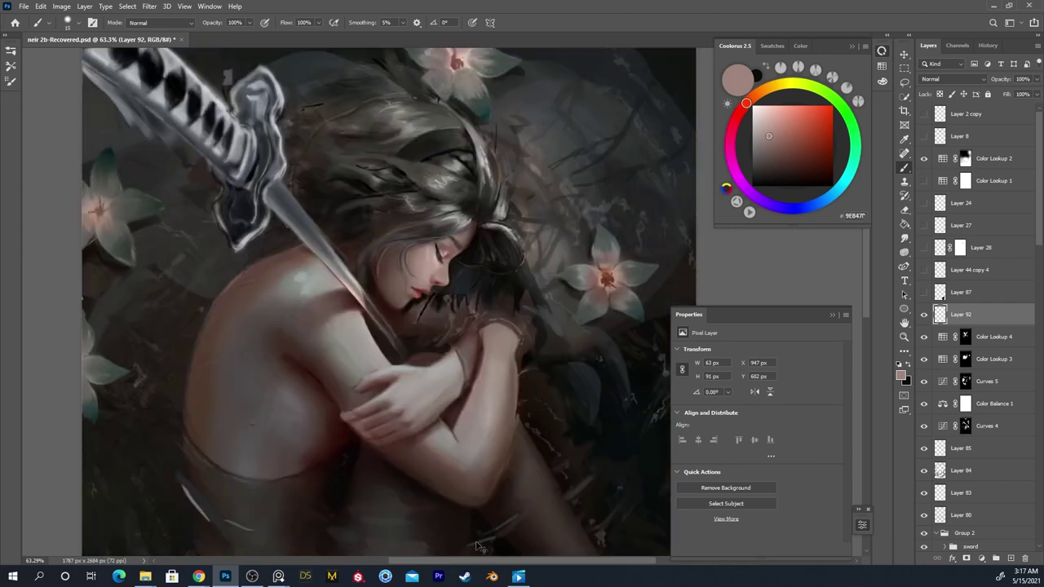
key(h)
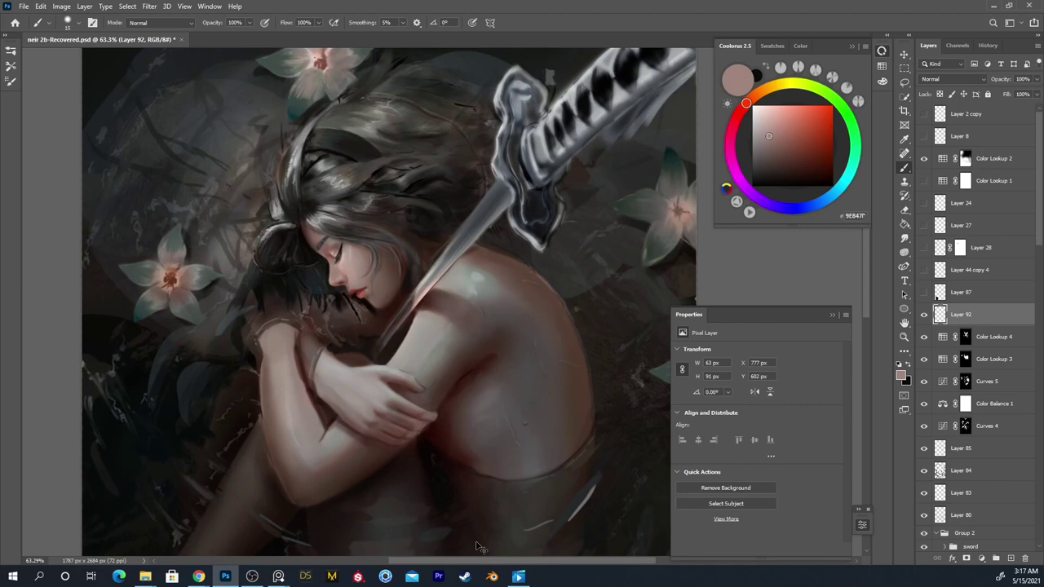
Paint over the nose on Layer 92 with a sampled skin tone and a much smaller brush
scroll(333, 245, up, 5)
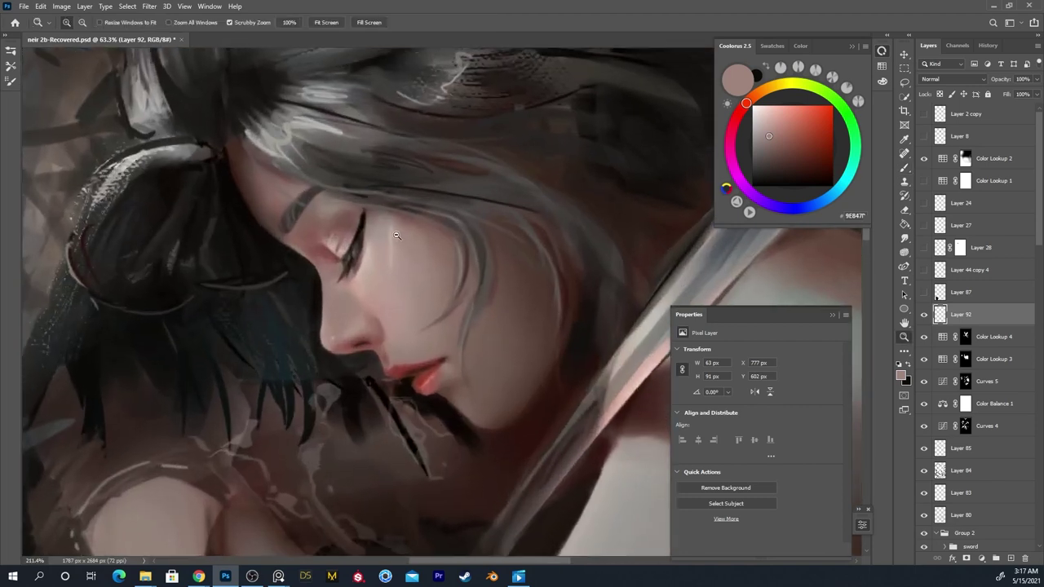
alt+click(378, 376)
key(bracketleft)
key(bracketleft)
key(bracketleft)
key(bracketleft)
drag(376, 374, 351, 389)
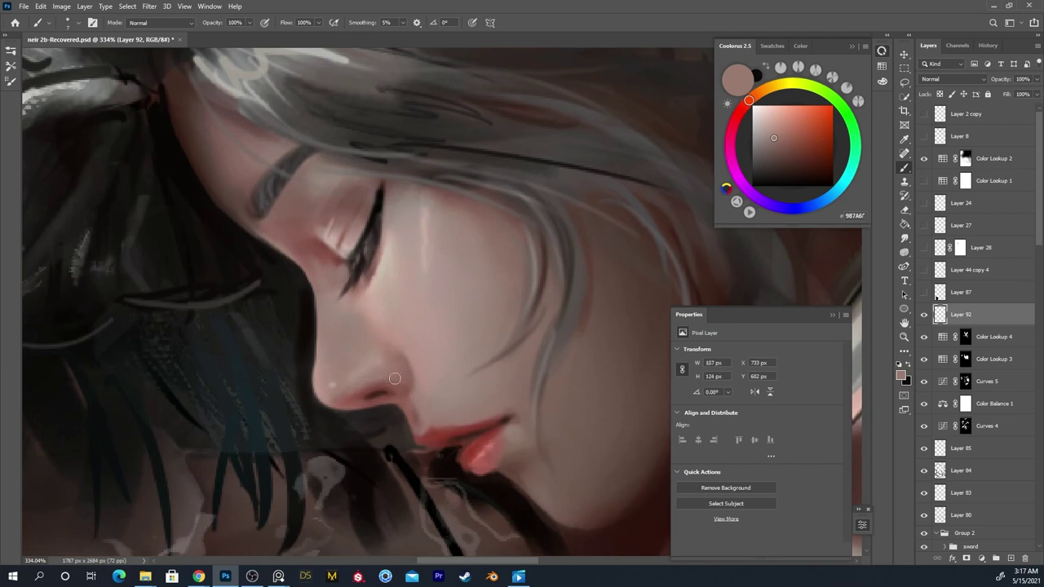
Blend the nose tip and nostril wing with lighter skin tones sampled from the nose, undoing the last stroke
key(alt)
alt+click(377, 358)
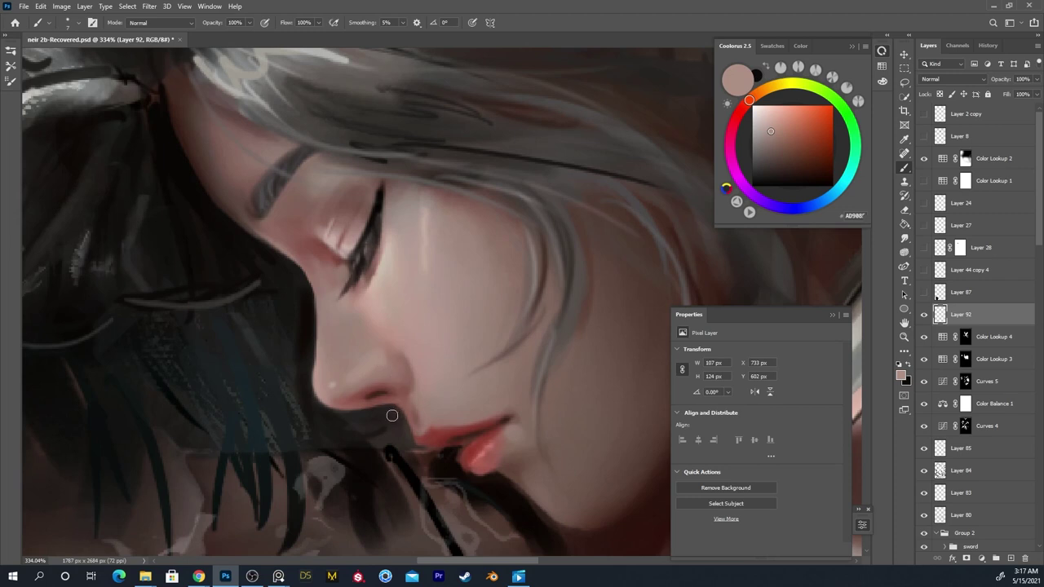
key(alt)
alt+click(365, 380)
alt+click(373, 366)
drag(353, 379, 320, 377)
alt+click(337, 378)
key(ctrl+z)
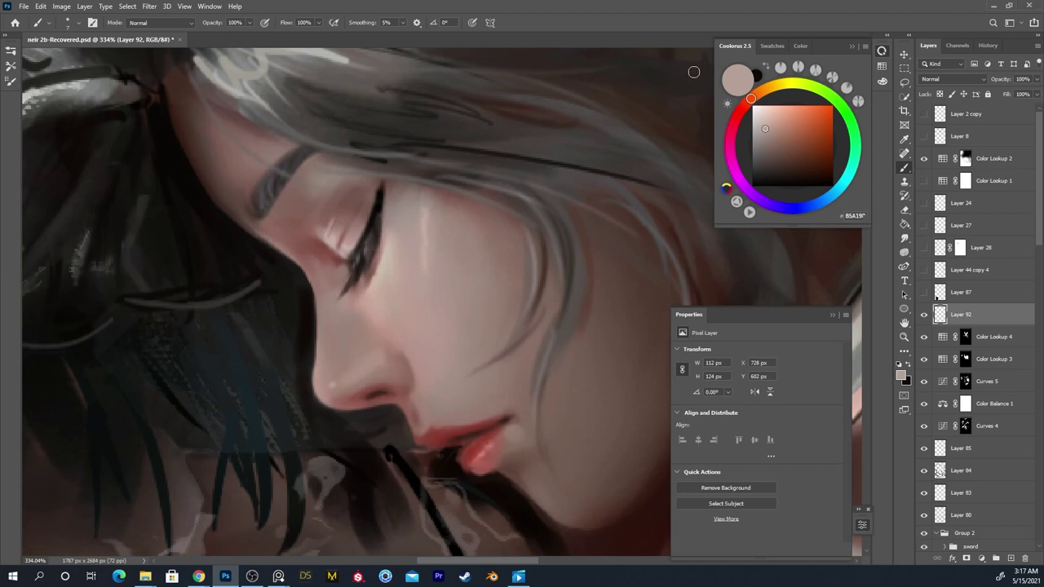
Try lighter sampled skin-tone strokes beside the nostril and along the nose below the eye, undoing each
alt+click(375, 342)
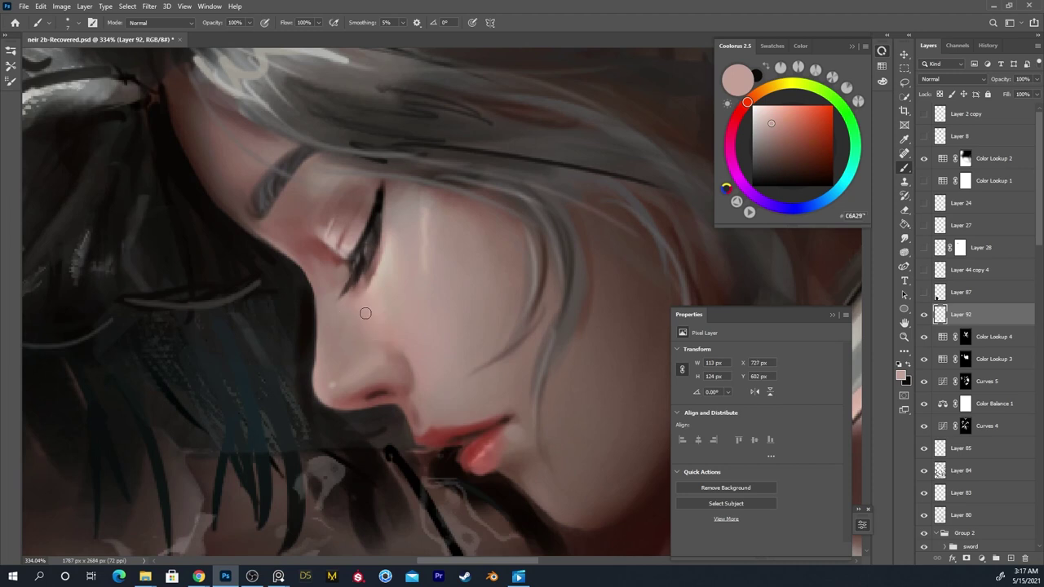
drag(397, 358, 400, 376)
key(ctrl+z)
alt+click(372, 290)
drag(375, 302, 378, 336)
key(ctrl+z)
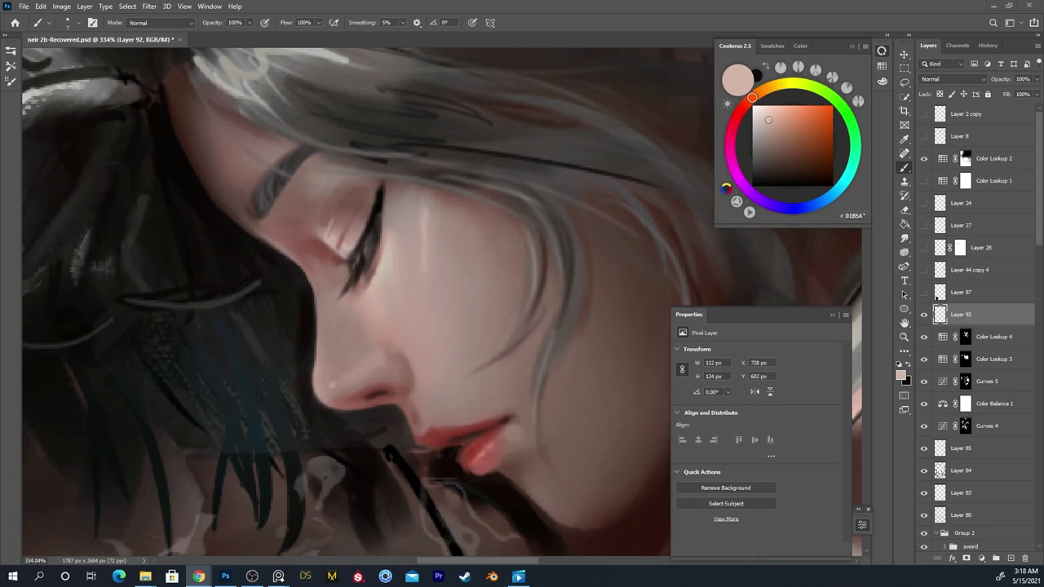
Save the document with the retouched face
scroll(333, 331, down, 6)
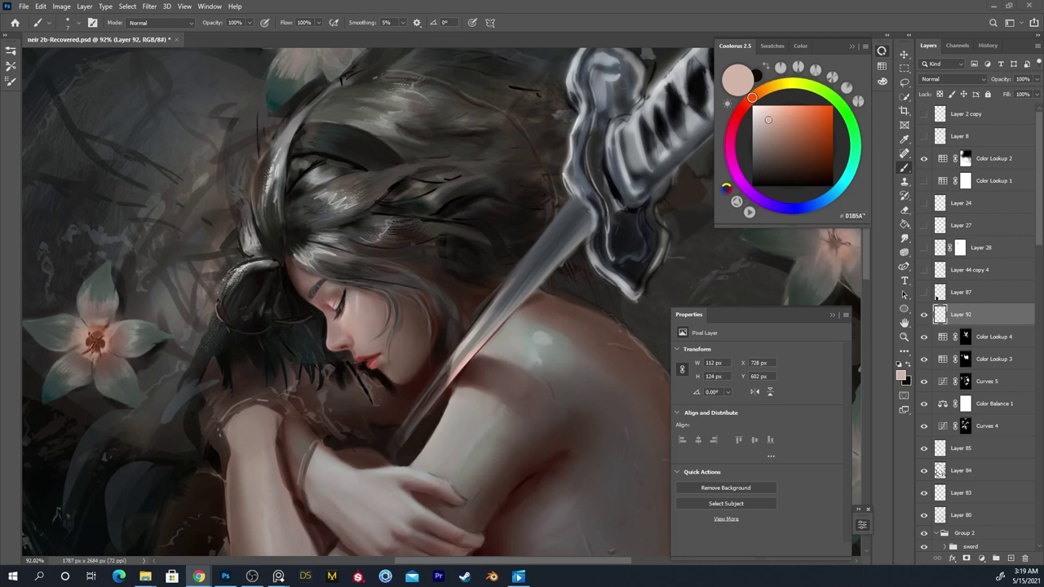
click(663, 20)
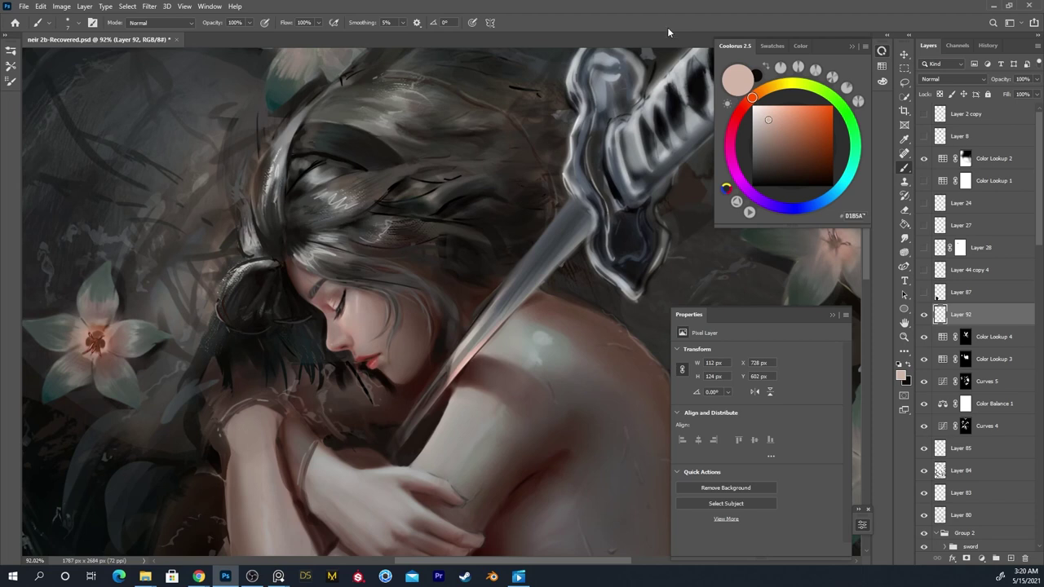
key(ctrl+s)
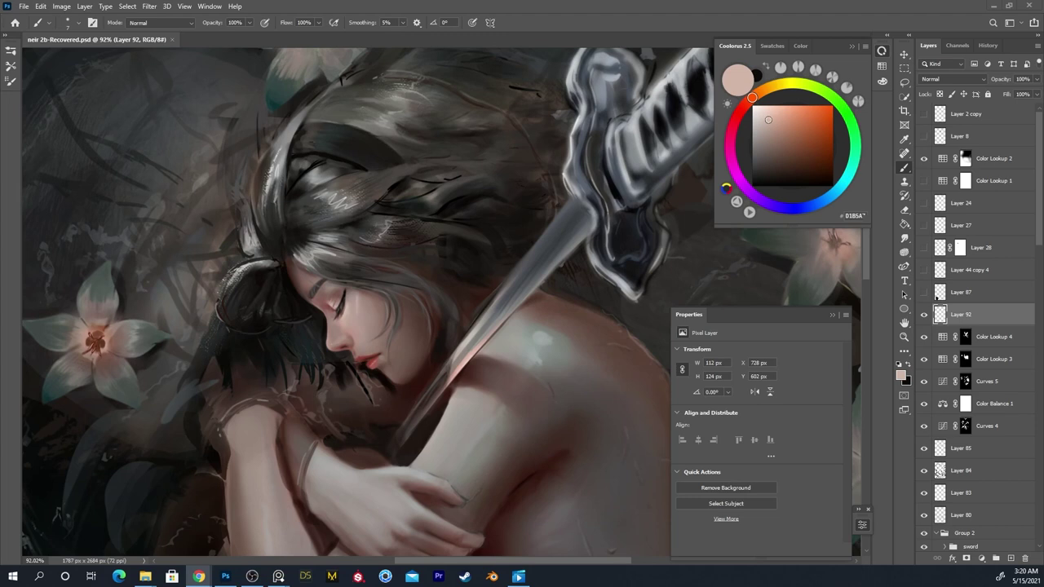
click(611, 13)
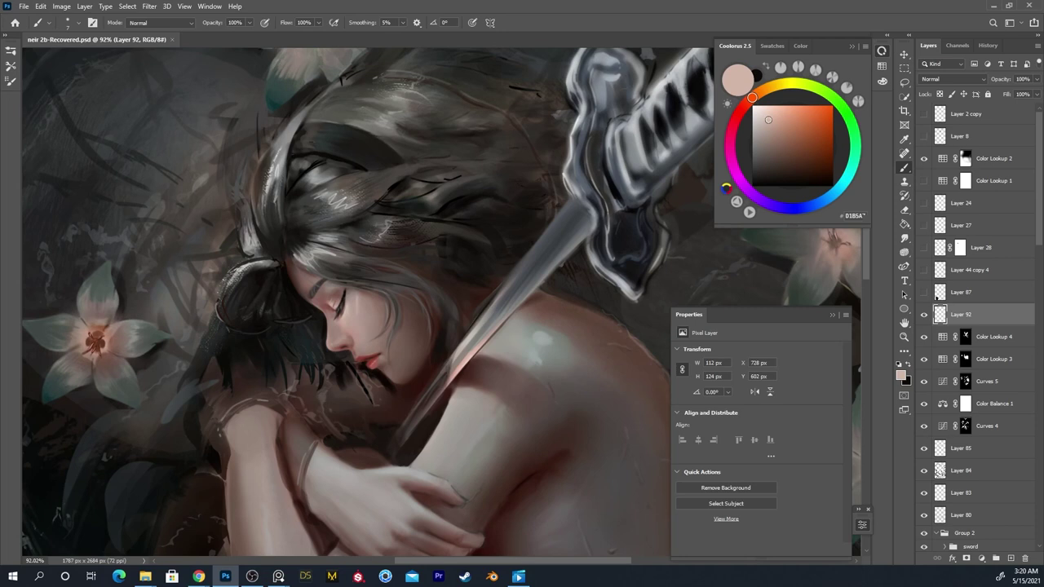
key(ctrl+0)
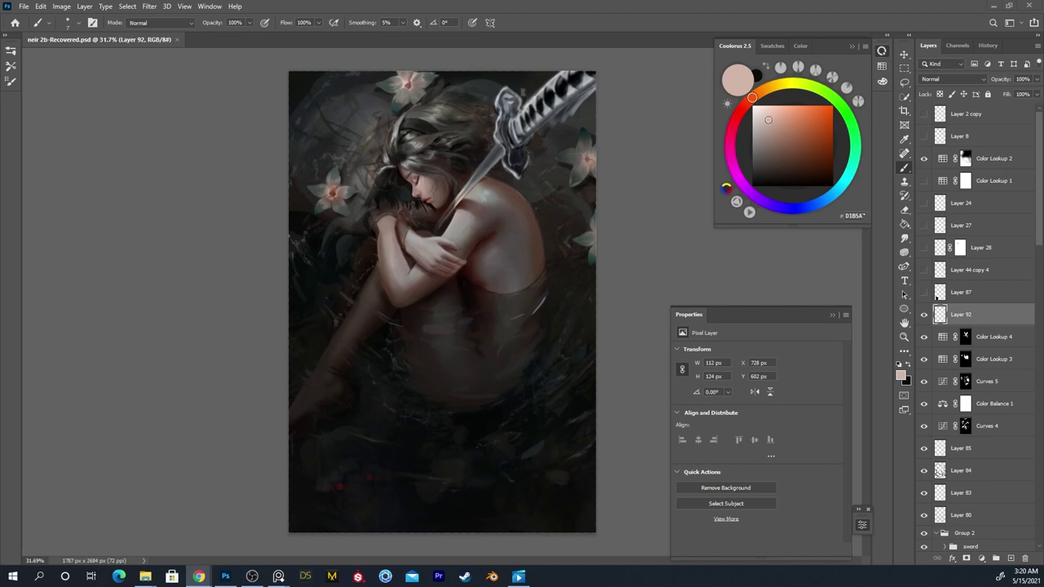
click(180, 198)
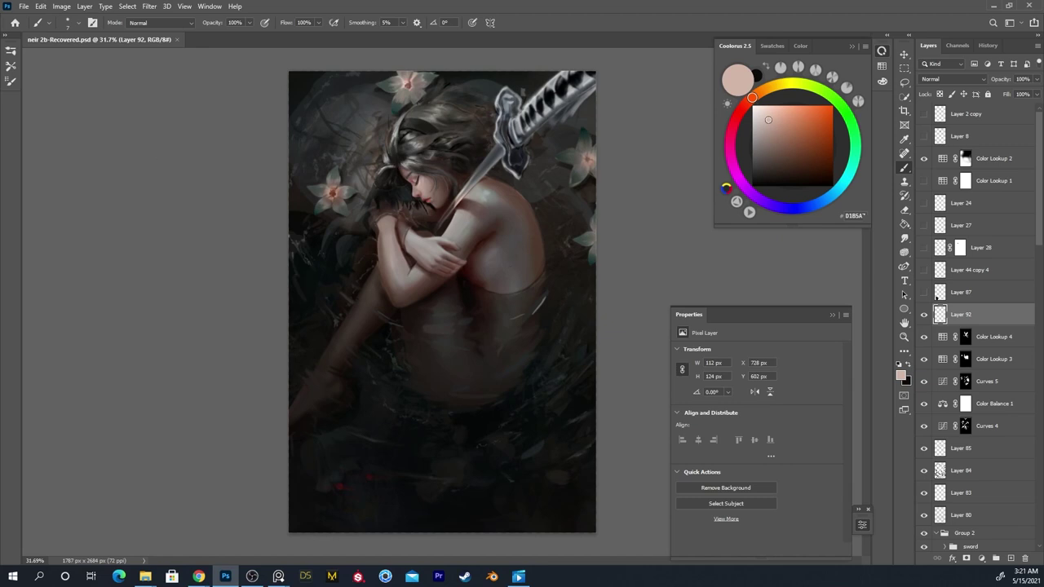
key(alt+Tab)
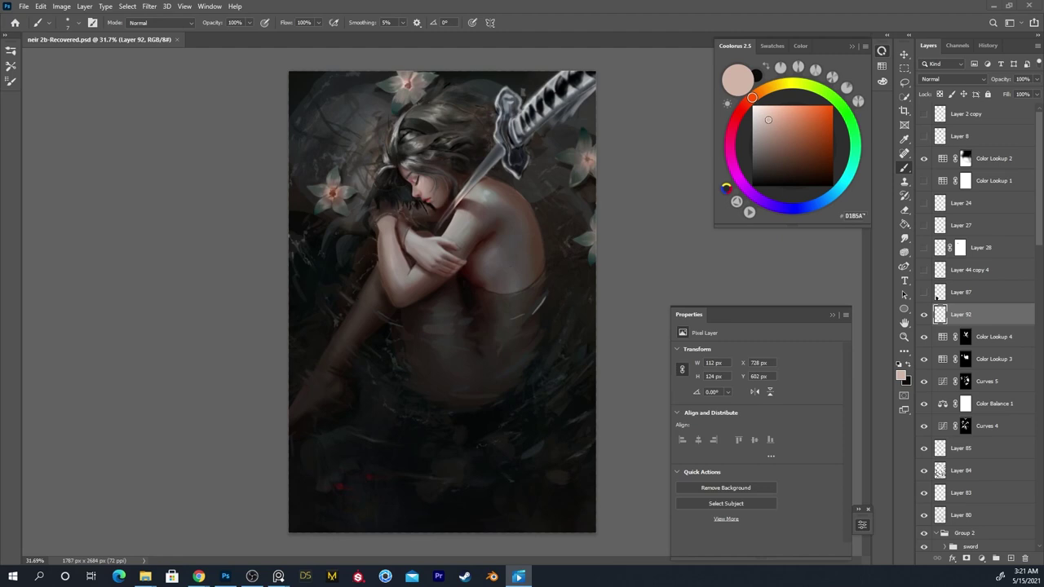
click(207, 233)
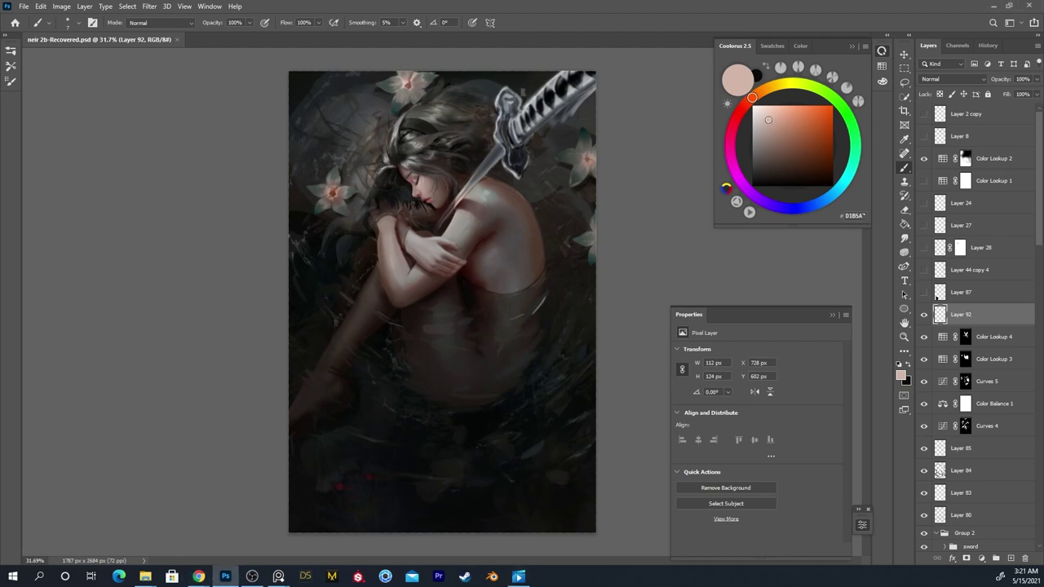